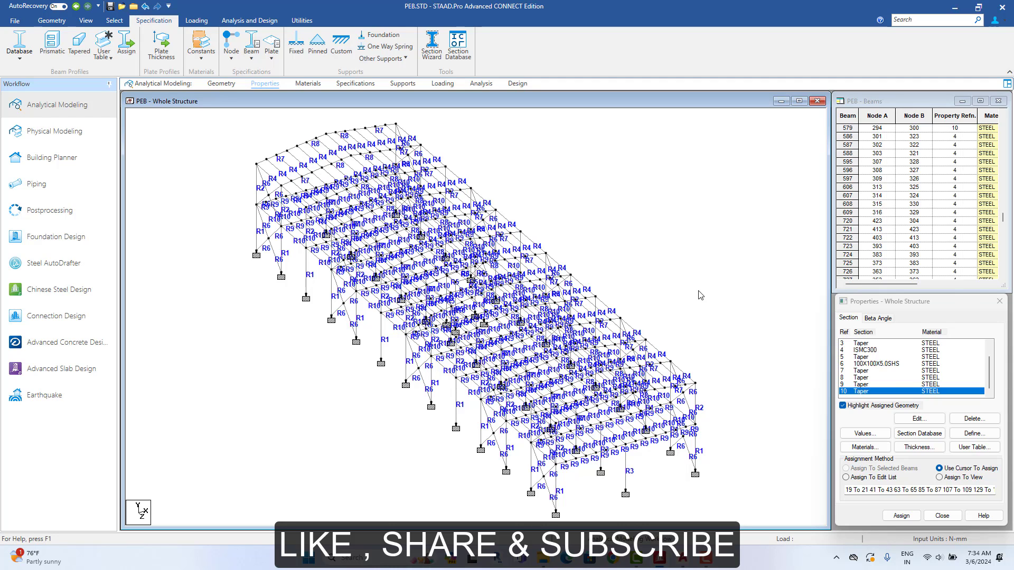
Step: Highlight the members assigned to the listed section properties, ending with the Taper section of reference 10
{"action": "scroll", "coordinate": [700, 298], "scroll_direction": "up", "scroll_amount": 1}
{"action": "scroll", "coordinate": [703, 306], "scroll_direction": "down", "scroll_amount": 1}
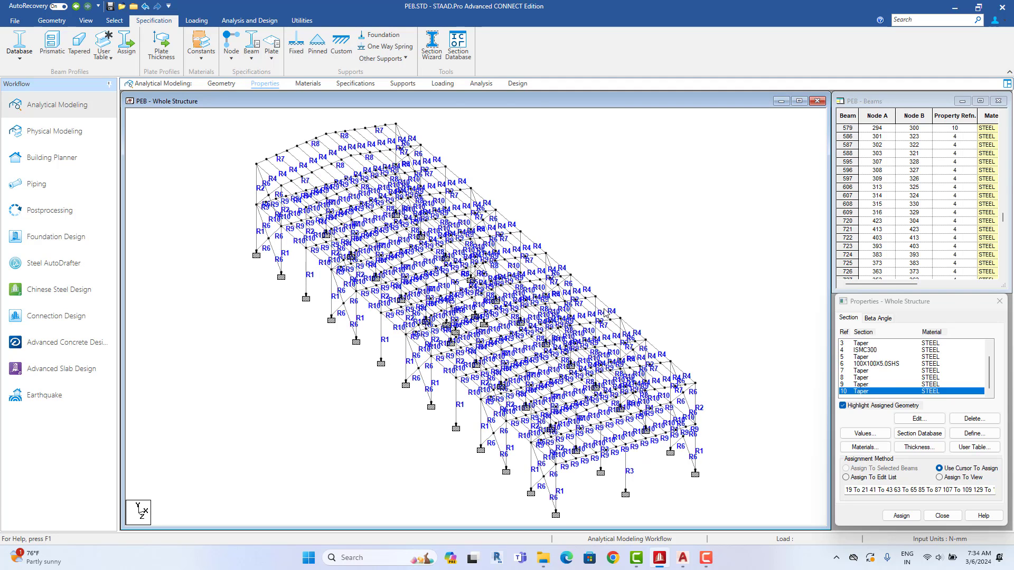
{"action": "scroll", "coordinate": [867, 359], "scroll_direction": "up", "scroll_amount": 2}
{"action": "left_click", "coordinate": [867, 357]}
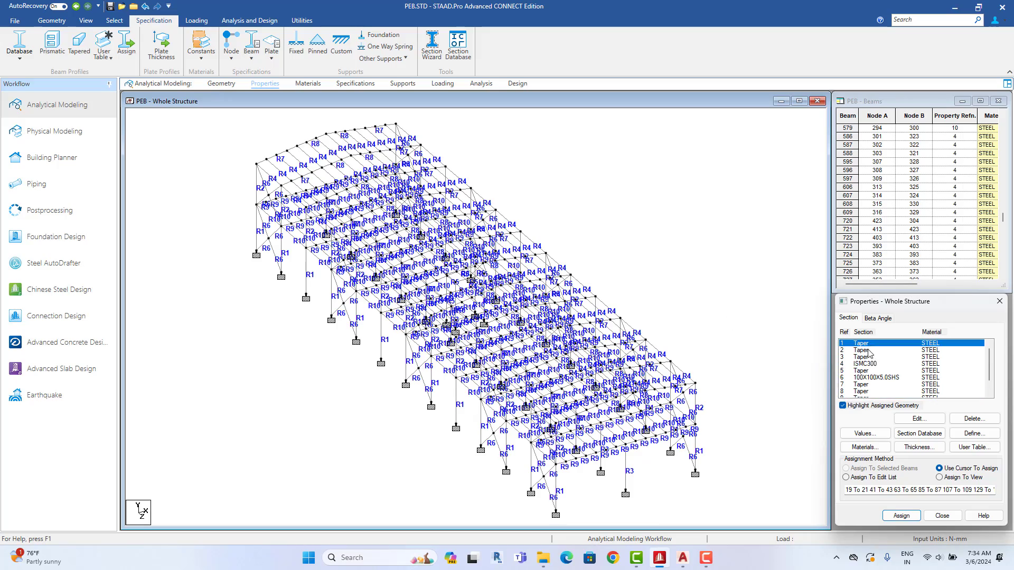
{"action": "left_click", "coordinate": [866, 391]}
{"action": "scroll", "coordinate": [866, 391], "scroll_direction": "down", "scroll_amount": 2}
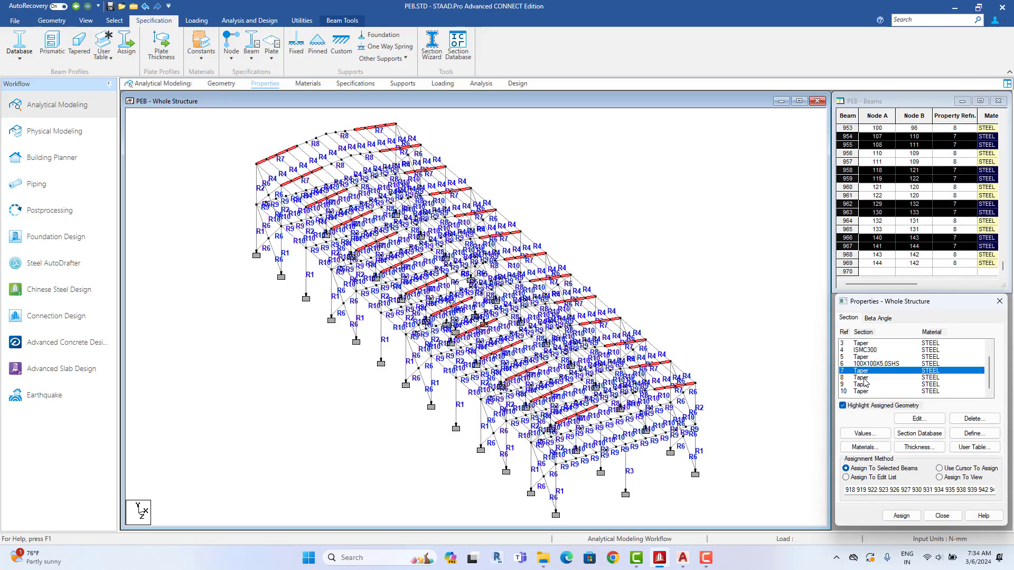
{"action": "left_click", "coordinate": [865, 391]}
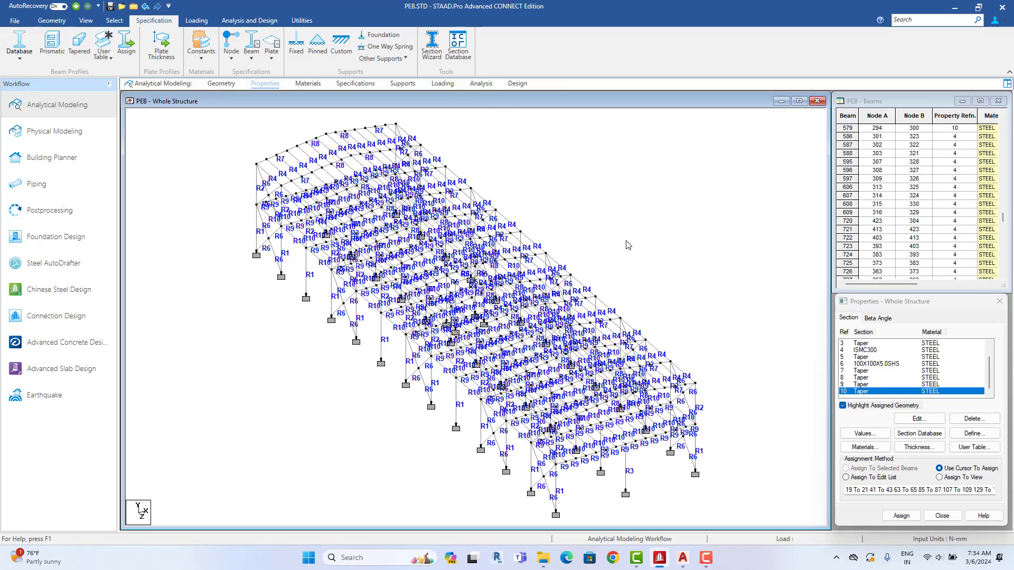
Step: Open the 3D rendered view at full size and examine the roof rafters and purlins from several angles
{"action": "right_click", "coordinate": [627, 243]}
{"action": "left_click", "coordinate": [659, 512]}
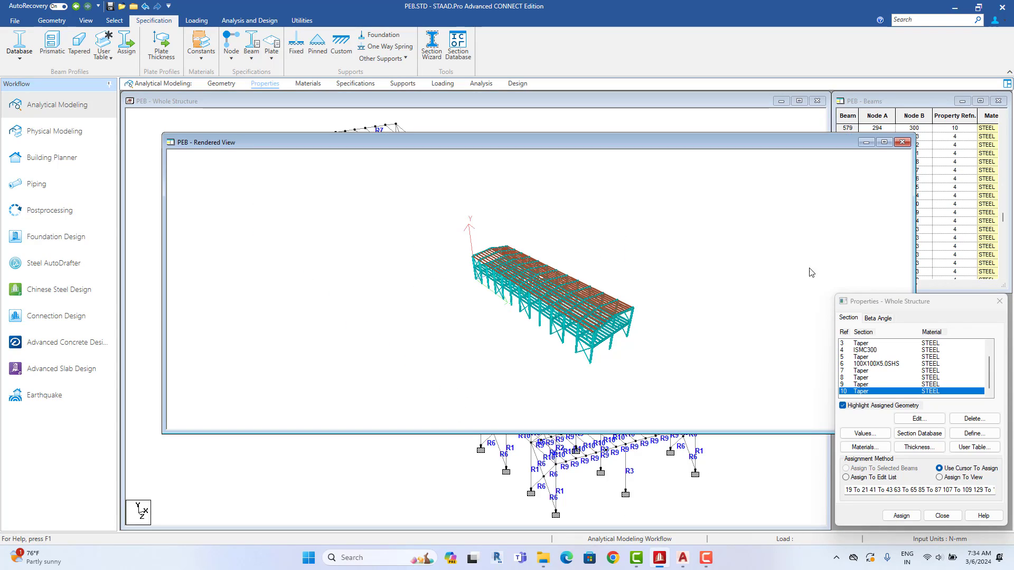
{"action": "left_click", "coordinate": [884, 142]}
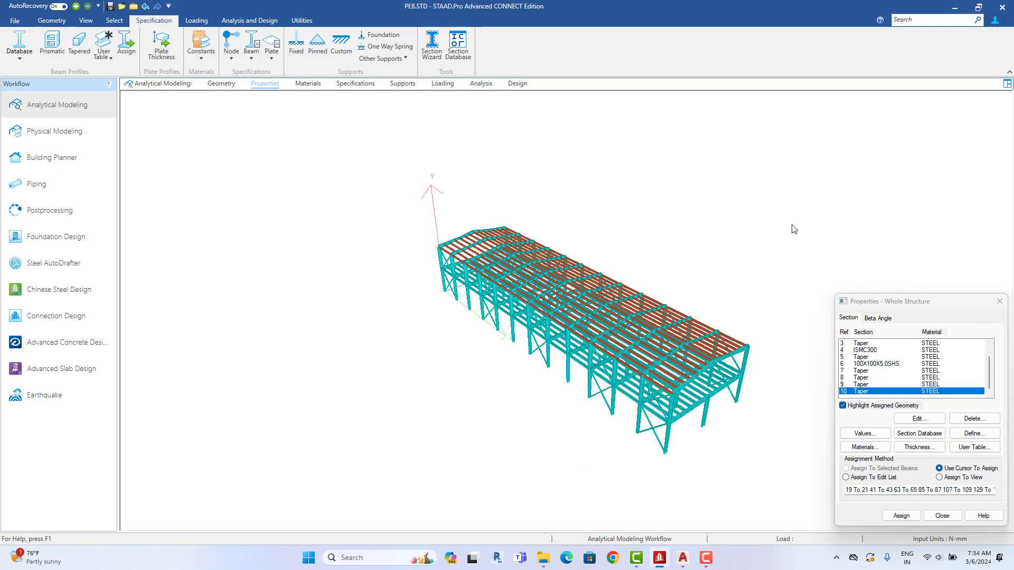
{"action": "scroll", "coordinate": [794, 229], "scroll_direction": "up", "scroll_amount": 8}
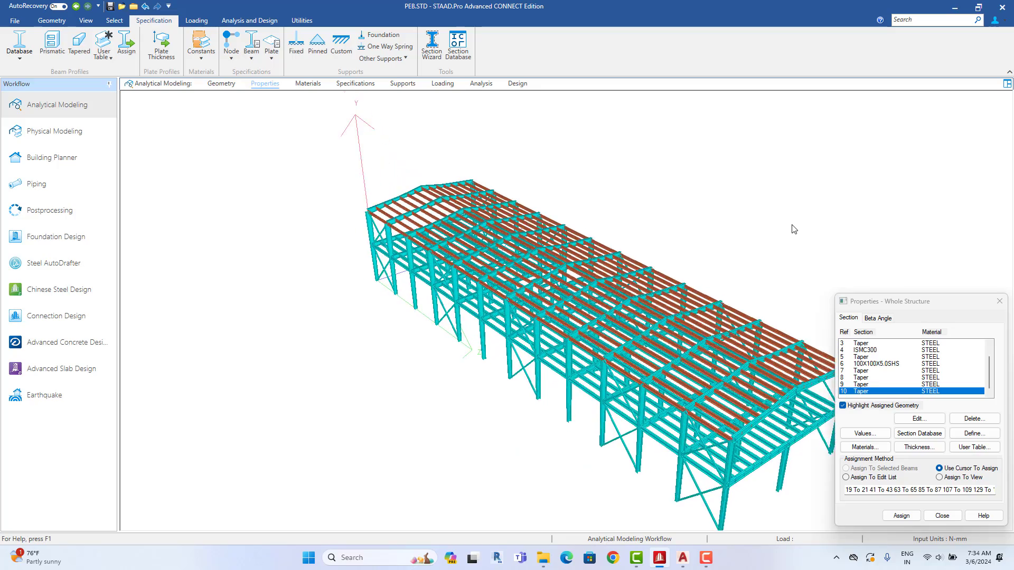
{"action": "left_click_drag", "start_coordinate": [794, 229], "coordinate": [592, 347]}
{"action": "scroll", "coordinate": [591, 347], "scroll_direction": "up", "scroll_amount": 10}
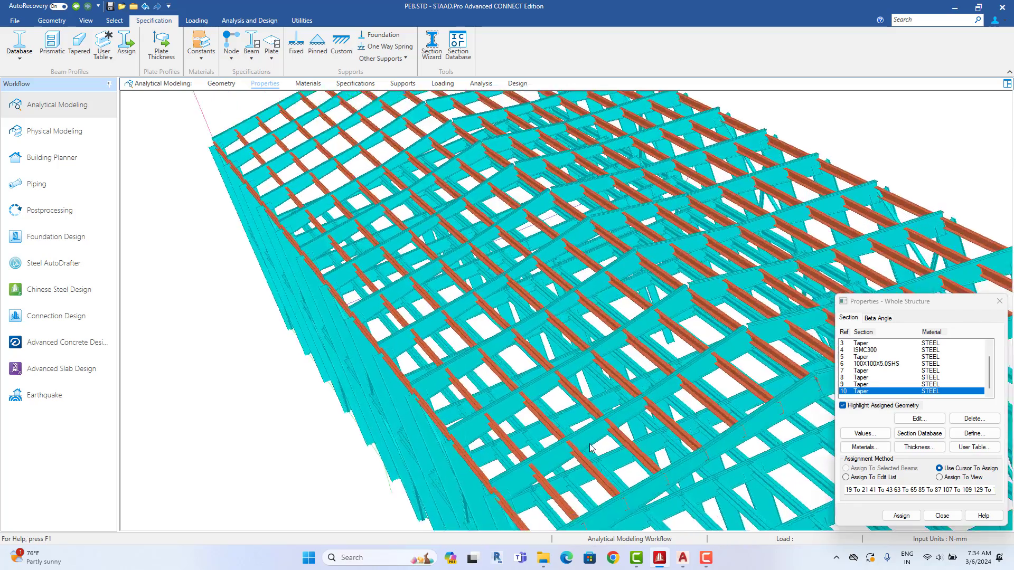
{"action": "left_click_drag", "start_coordinate": [579, 417], "coordinate": [521, 366]}
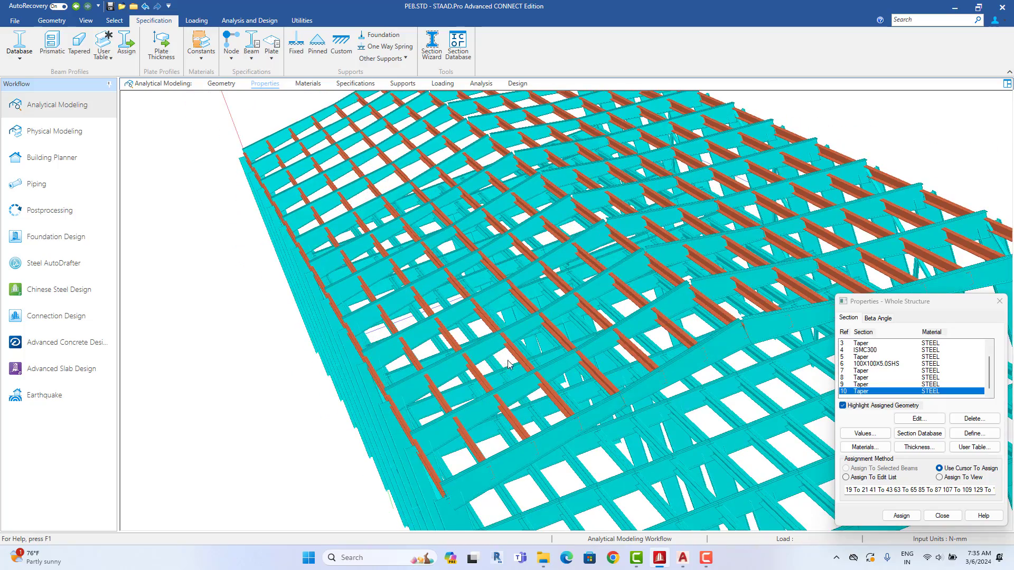
{"action": "left_click_drag", "start_coordinate": [507, 365], "coordinate": [217, 126]}
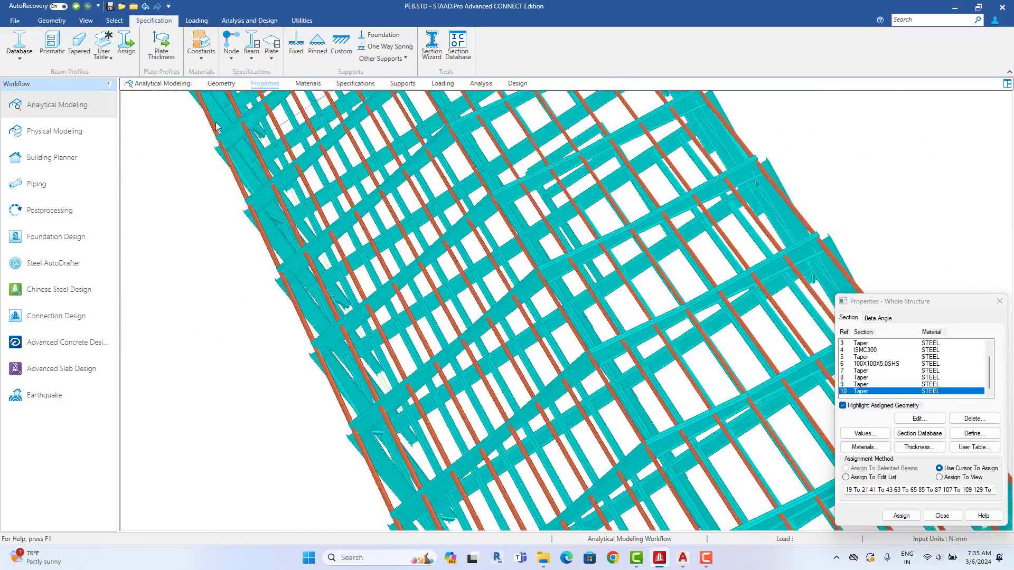
Step: Return to the whole-structure properties view and select an R8 rafter segment and an adjoining R4 purlin on the end frame for inspection
{"action": "left_click", "coordinate": [221, 83]}
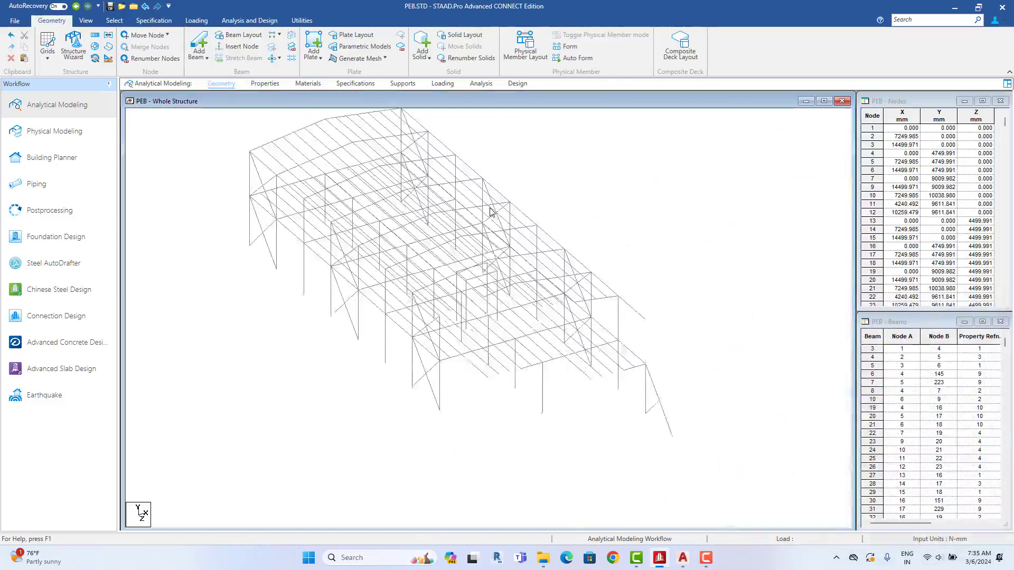
{"action": "left_click", "coordinate": [265, 84]}
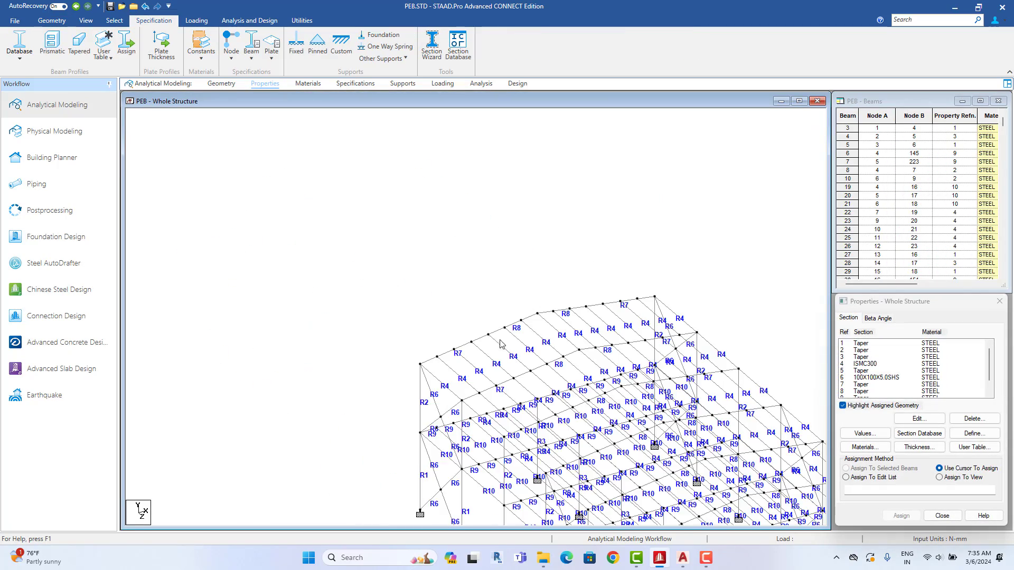
{"action": "left_click", "coordinate": [497, 331]}
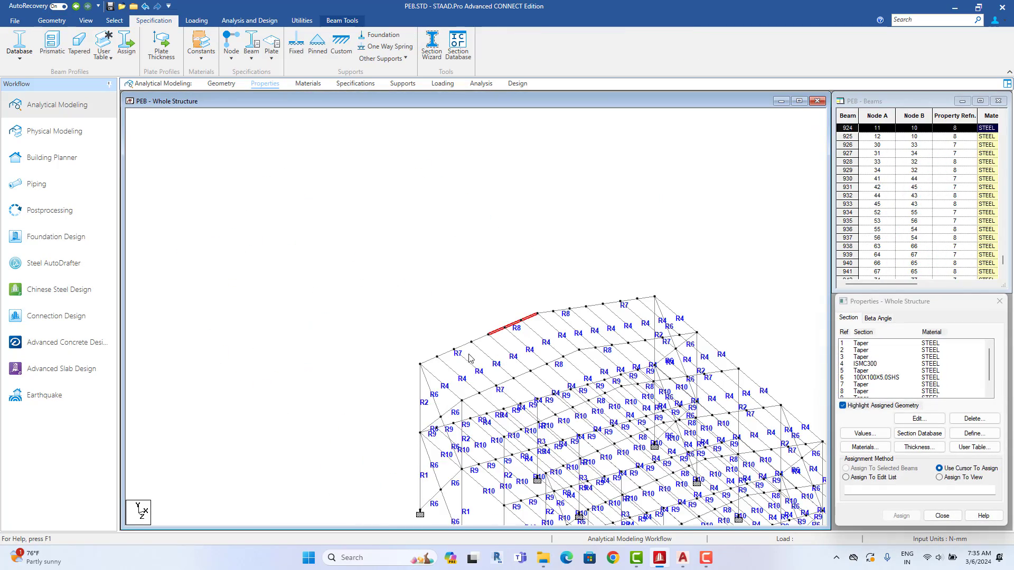
{"action": "left_click", "coordinate": [525, 346]}
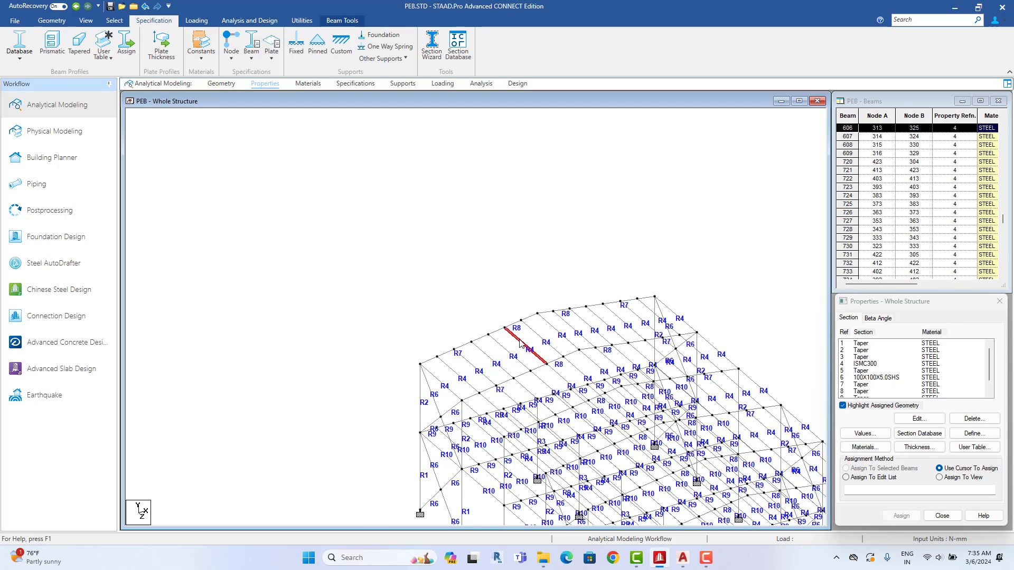
{"action": "left_click", "coordinate": [510, 296]}
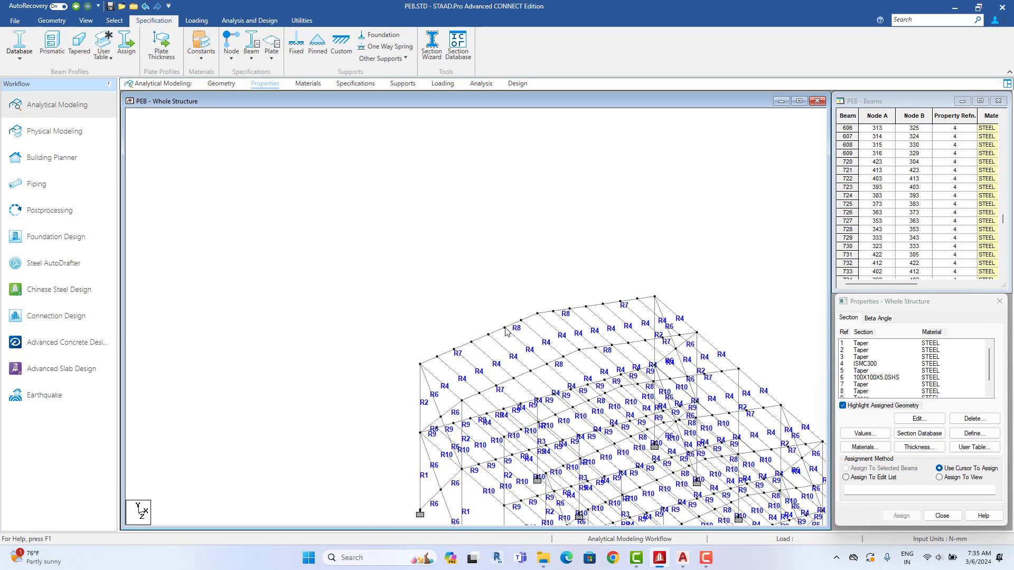
{"action": "left_click", "coordinate": [515, 328]}
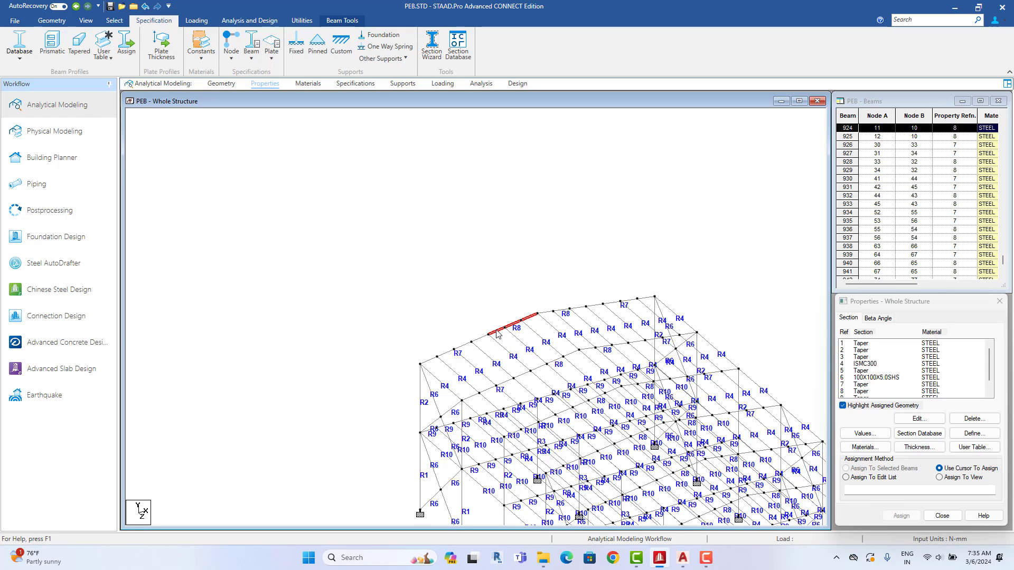
{"action": "left_click", "coordinate": [518, 333]}
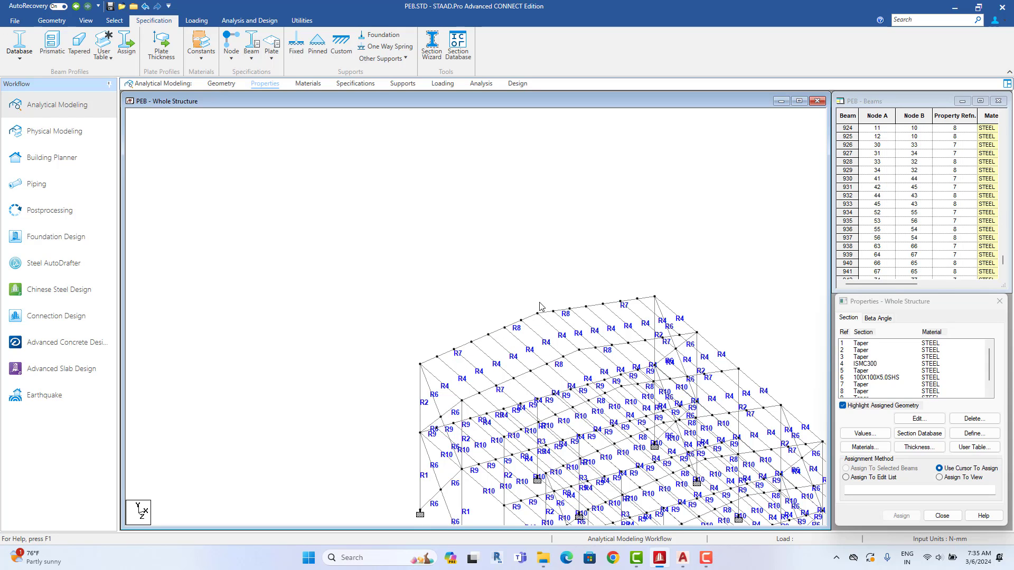
Step: Inspect the R8 and R7 rafter segments on one slope of the second frame, selecting each in turn and clearing the selection
{"action": "left_click", "coordinate": [561, 364]}
{"action": "scroll", "coordinate": [566, 358], "scroll_direction": "up", "scroll_amount": 6}
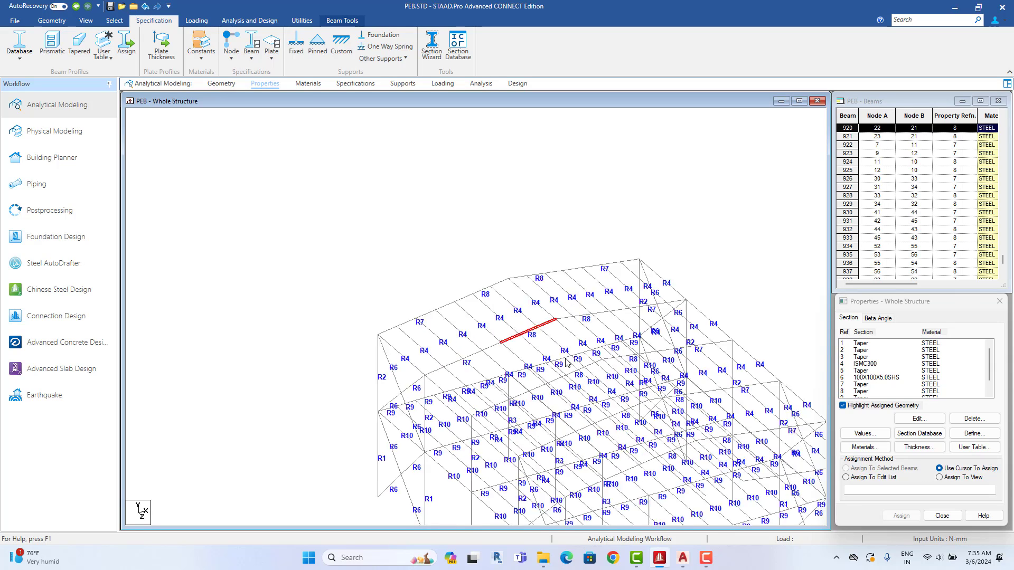
{"action": "middle_click_drag", "start_coordinate": [565, 358], "coordinate": [609, 416]}
{"action": "left_click", "coordinate": [479, 269]}
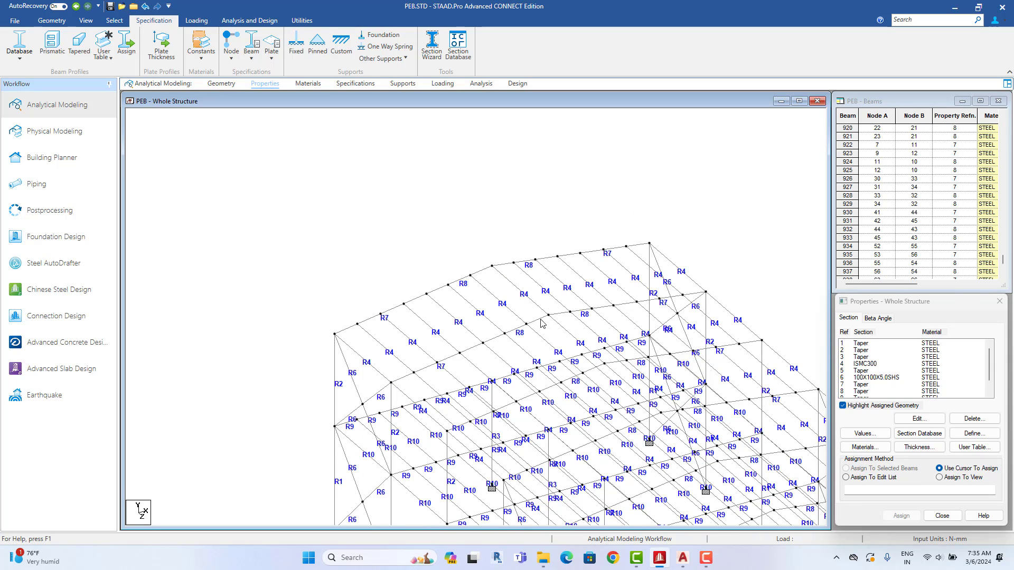
{"action": "left_click", "coordinate": [504, 336]}
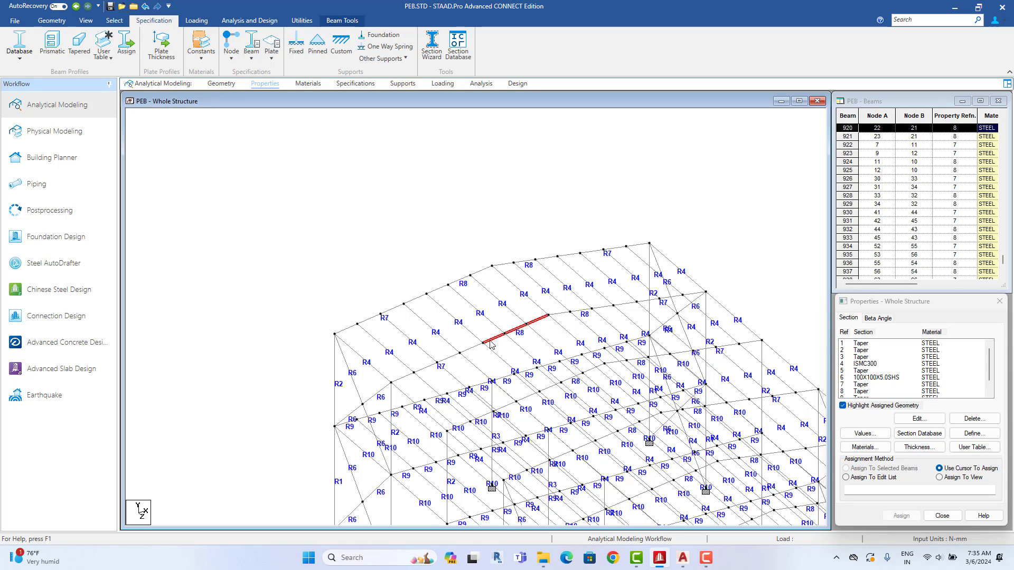
{"action": "left_click", "coordinate": [432, 368]}
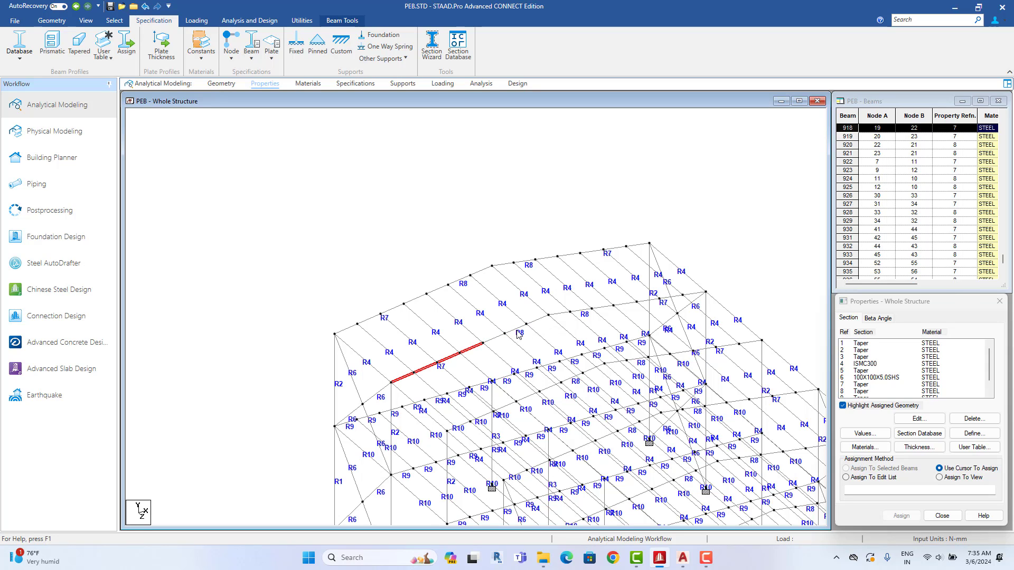
{"action": "left_click", "coordinate": [581, 189]}
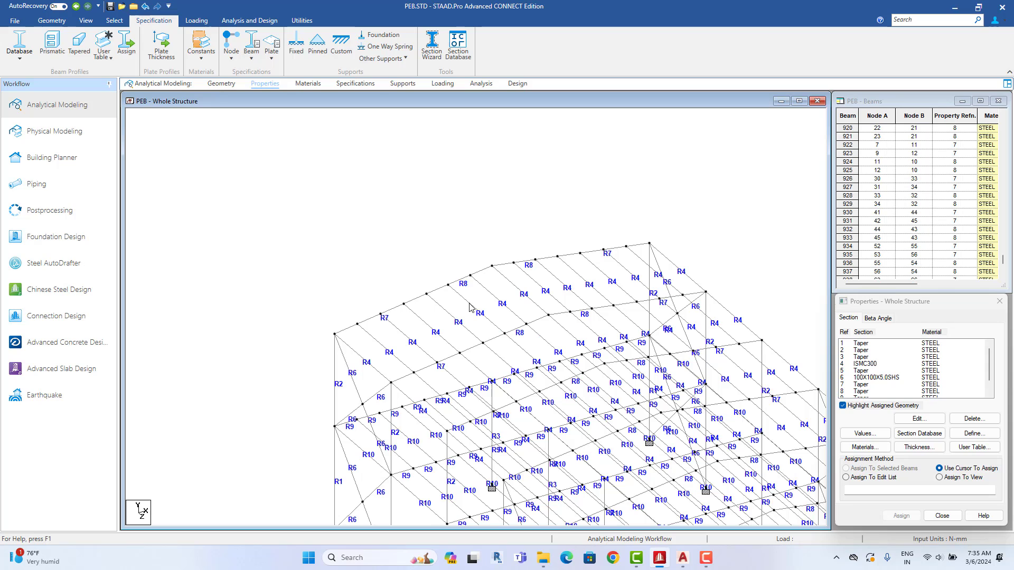
Step: Compare the second frame's R7 rafter segment with the R8 segments on both sides of the ridge, then clear the selection
{"action": "left_click", "coordinate": [450, 361]}
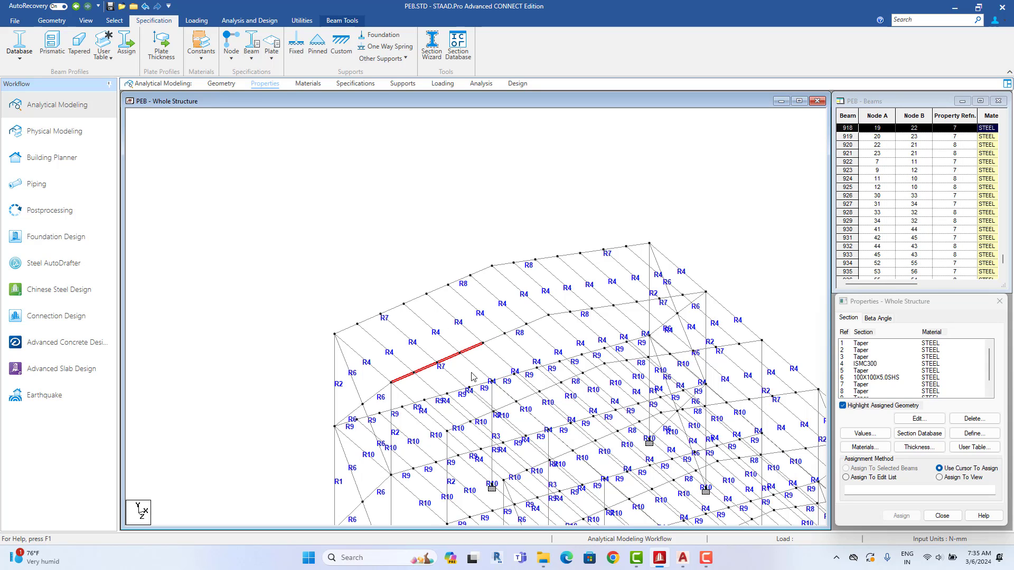
{"action": "left_click", "coordinate": [519, 331]}
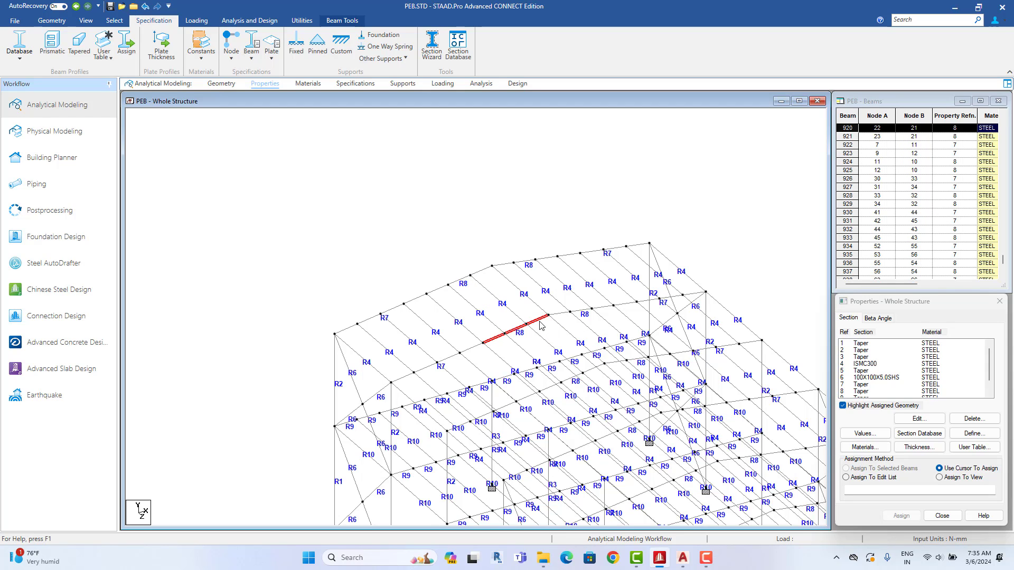
{"action": "left_click", "coordinate": [501, 349]}
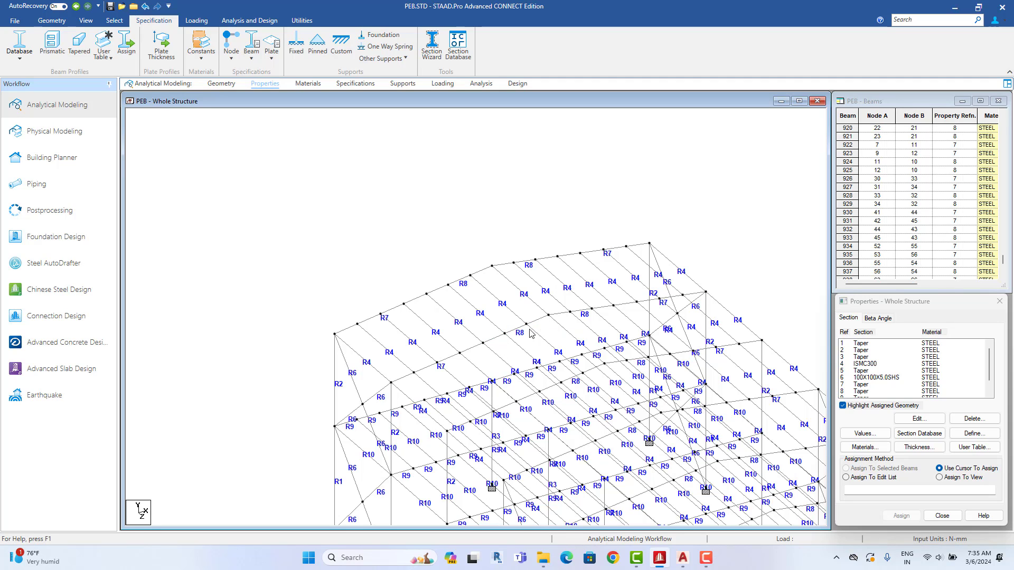
{"action": "left_click", "coordinate": [522, 328]}
{"action": "middle_click_drag", "start_coordinate": [600, 313], "coordinate": [516, 274]}
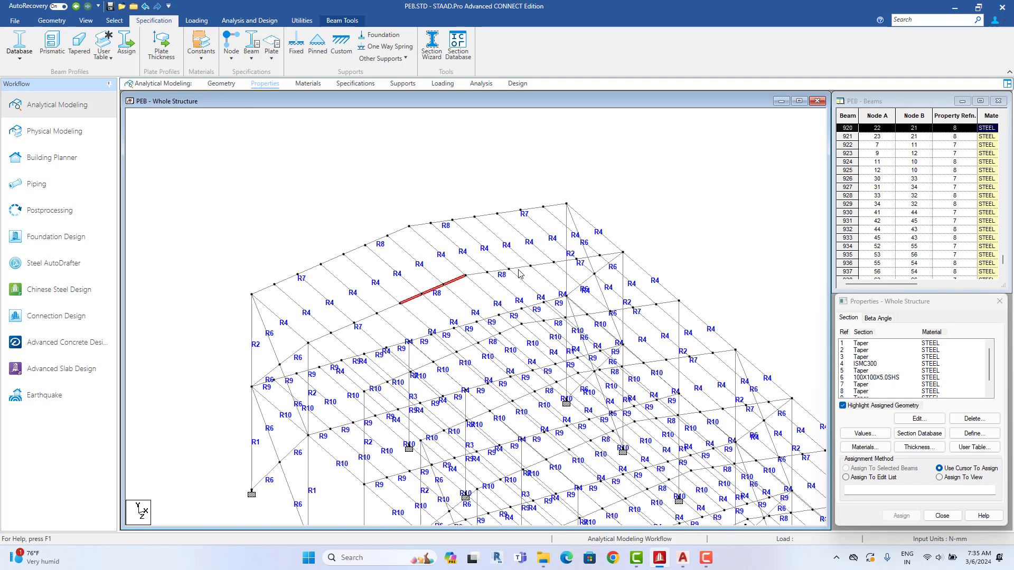
{"action": "left_click", "coordinate": [511, 271]}
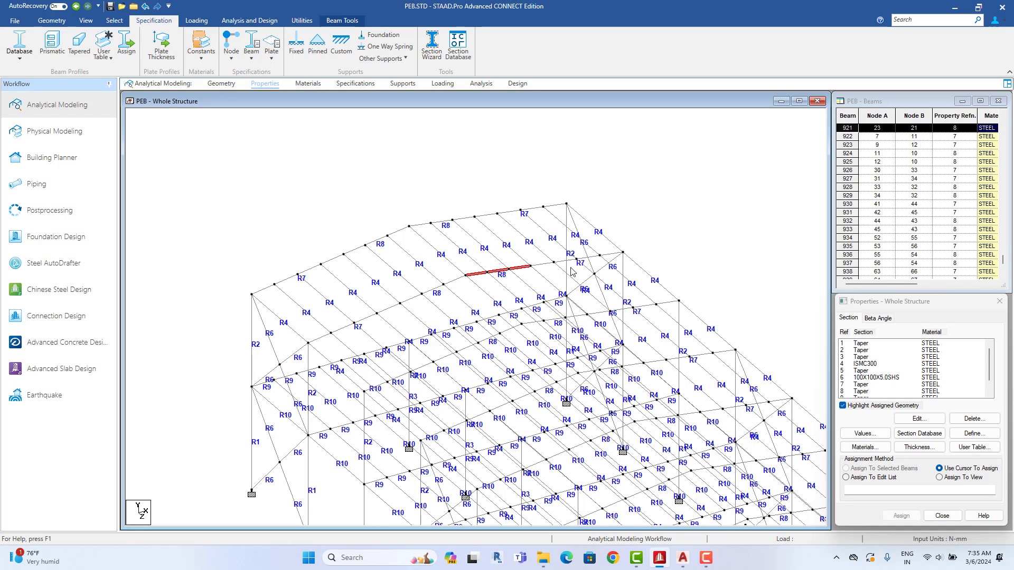
{"action": "left_click", "coordinate": [693, 240]}
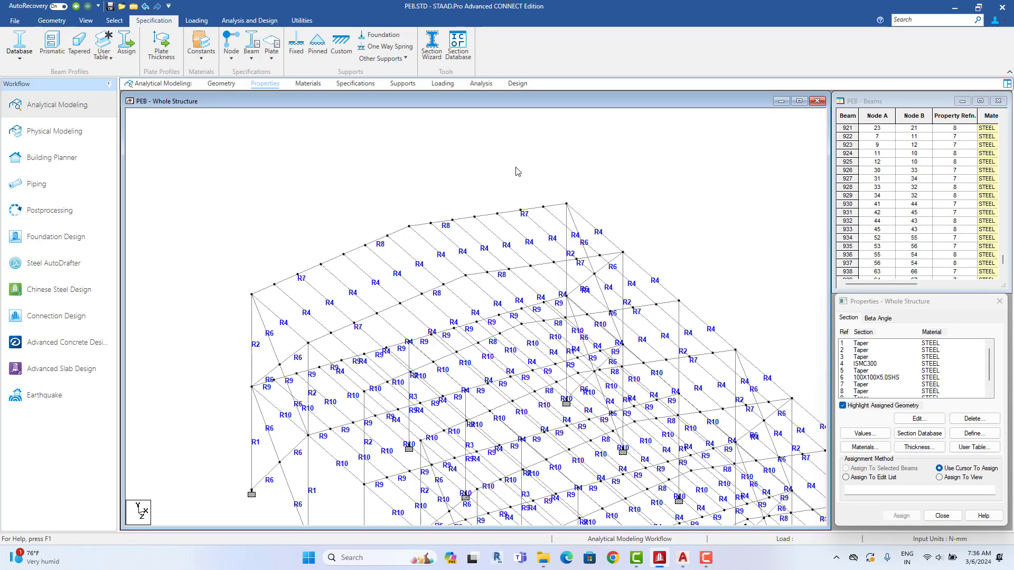
Step: Reopen the 3D rendered view at full size and examine the tapered rafters, columns and floor beams from above and from the gable end
{"action": "right_click", "coordinate": [515, 170]}
{"action": "left_click", "coordinate": [560, 438]}
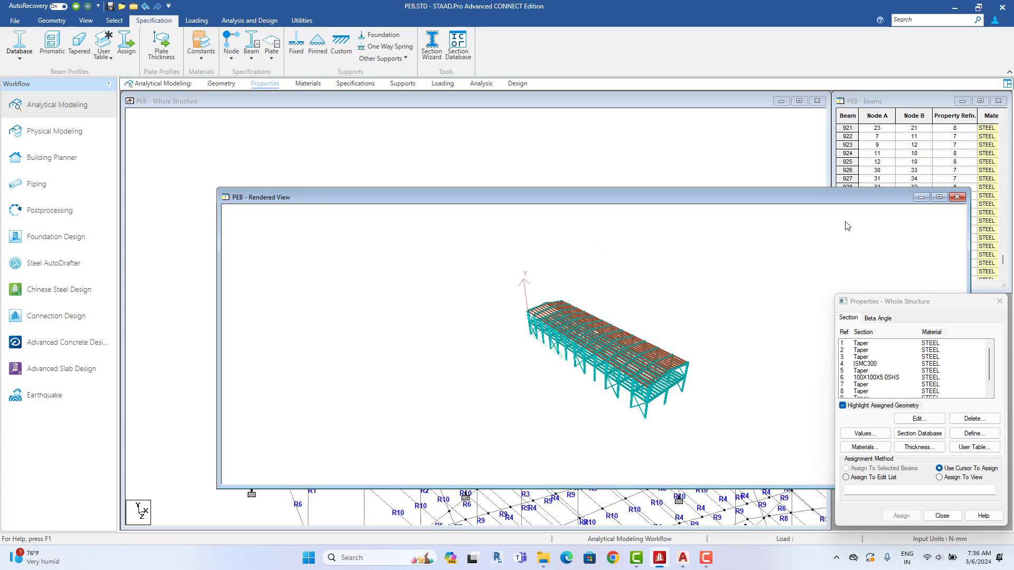
{"action": "left_click", "coordinate": [939, 199]}
{"action": "scroll", "coordinate": [676, 330], "scroll_direction": "up", "scroll_amount": 5}
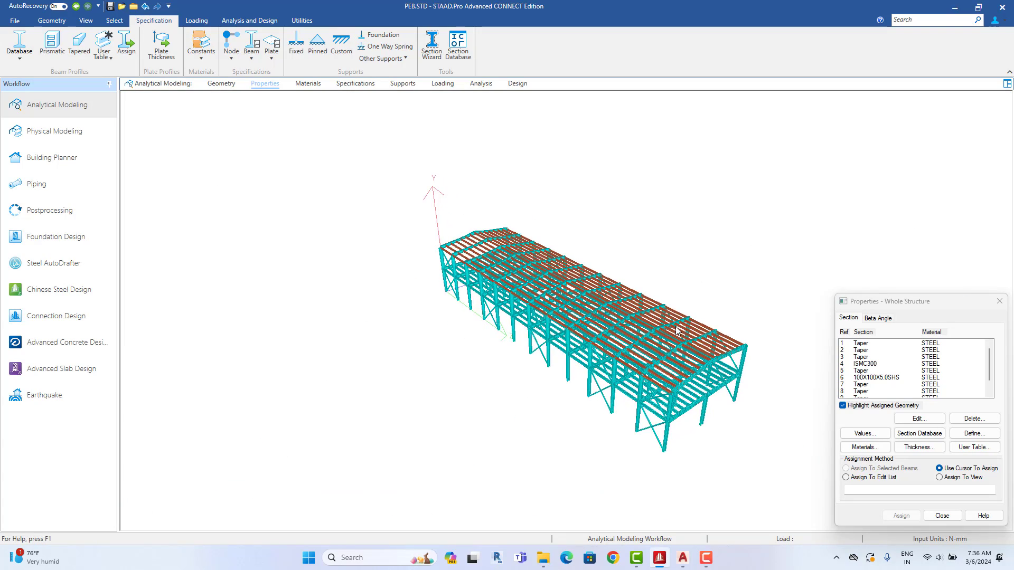
{"action": "scroll", "coordinate": [676, 330], "scroll_direction": "up", "scroll_amount": 6}
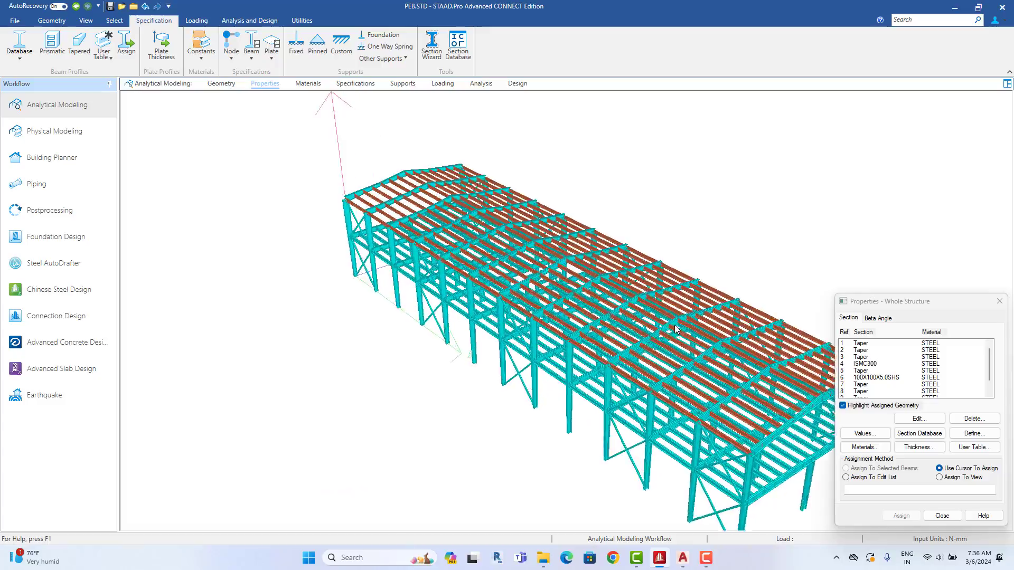
{"action": "scroll", "coordinate": [682, 334], "scroll_direction": "up", "scroll_amount": 8}
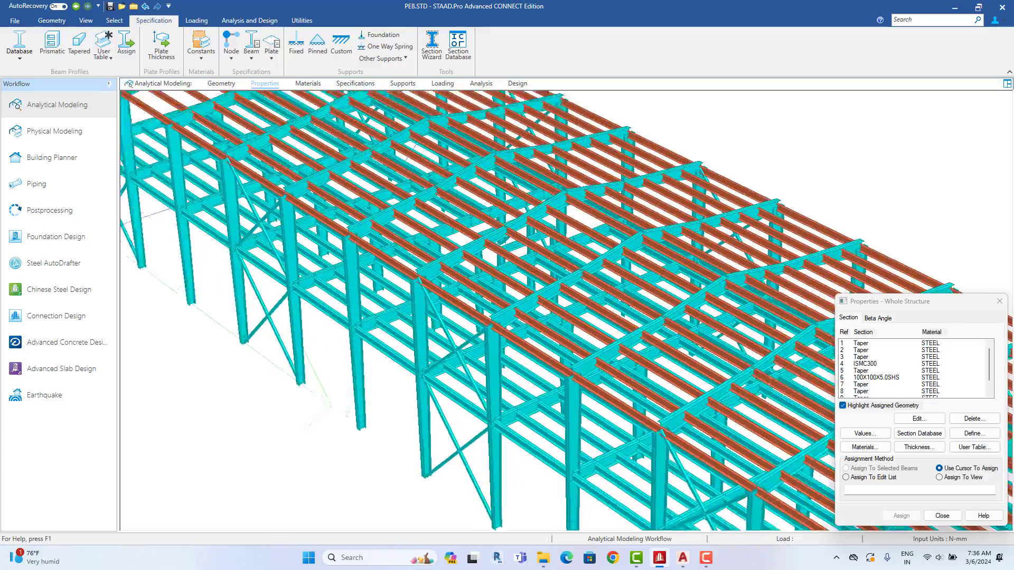
{"action": "scroll", "coordinate": [611, 301], "scroll_direction": "up", "scroll_amount": 8}
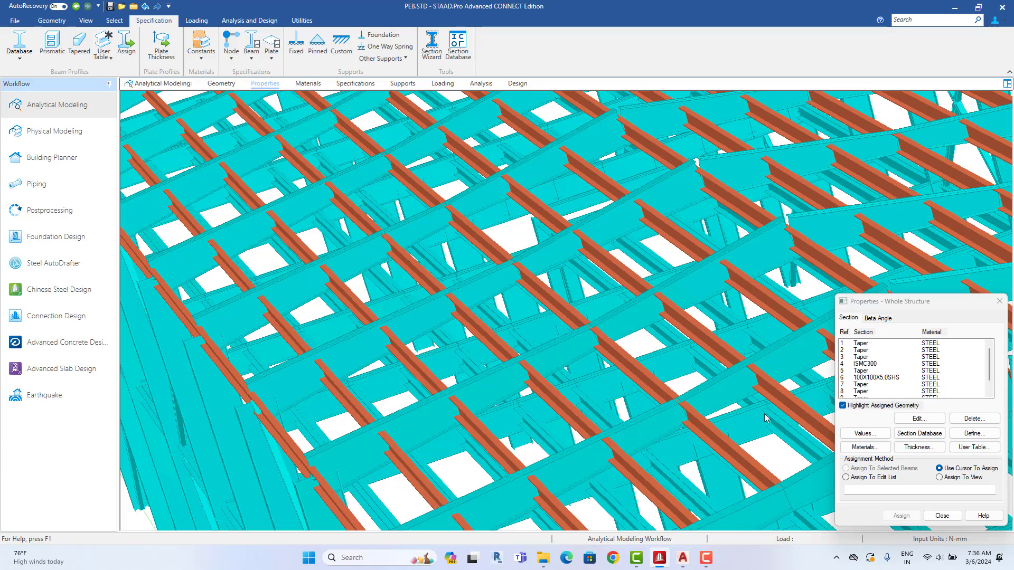
{"action": "scroll", "coordinate": [531, 285], "scroll_direction": "down", "scroll_amount": 10}
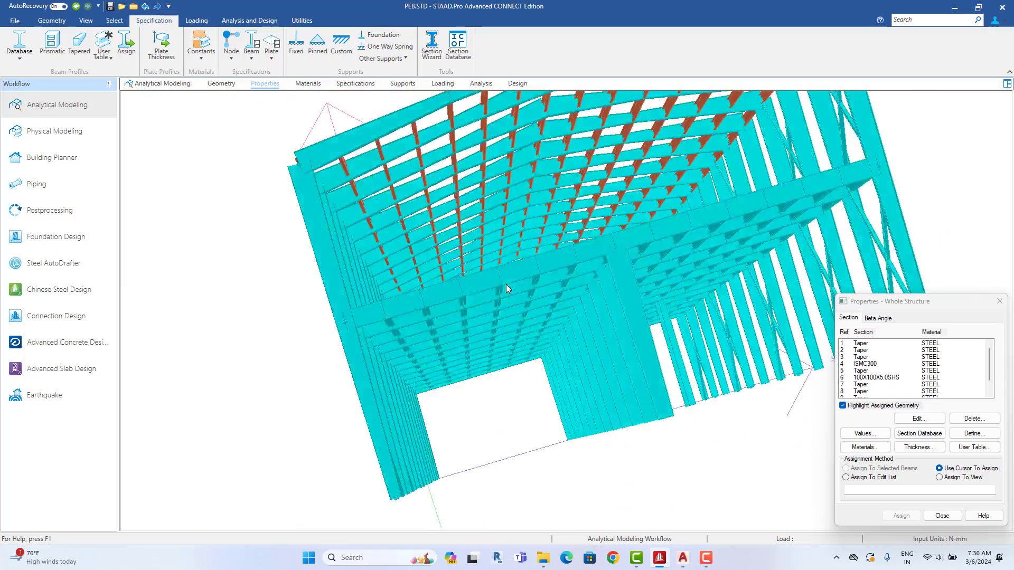
{"action": "middle_click_drag", "start_coordinate": [505, 284], "coordinate": [460, 226], "text": "ctrl"}
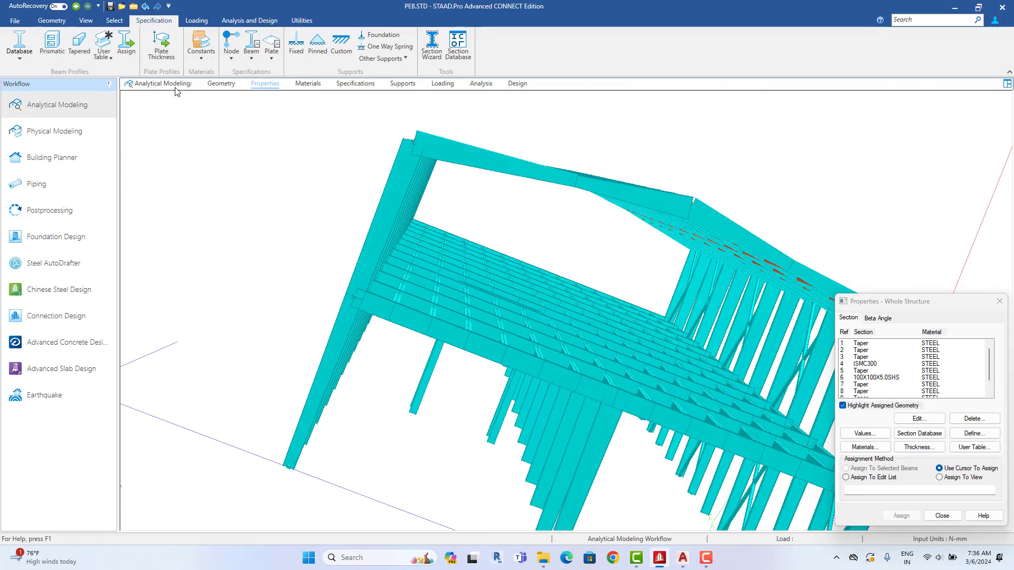
Step: Return to the whole-structure geometry view and open a full-size 3D rendering of the building
{"action": "left_click", "coordinate": [221, 84]}
{"action": "scroll", "coordinate": [277, 181], "scroll_direction": "up", "scroll_amount": 1}
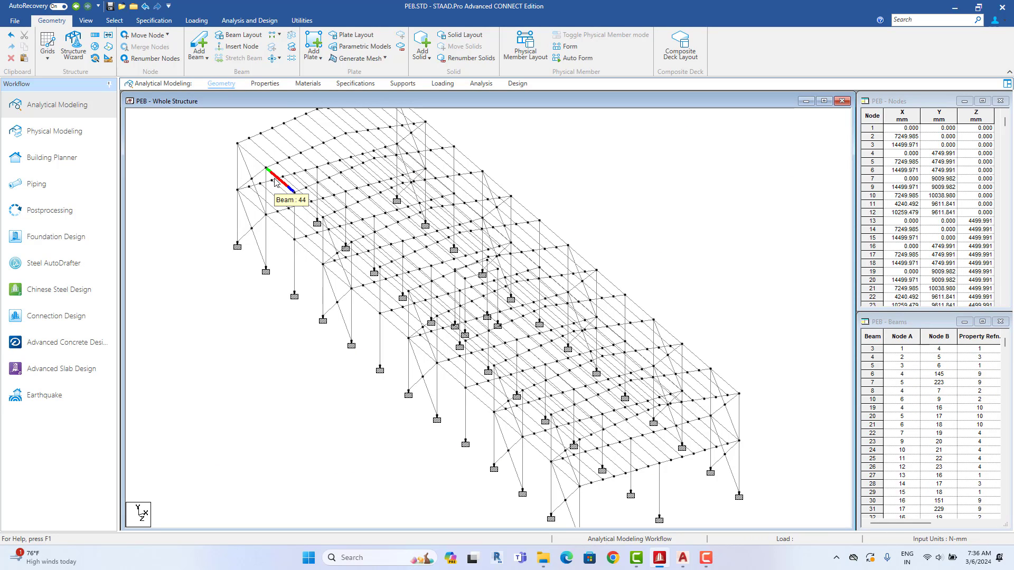
{"action": "scroll", "coordinate": [287, 192], "scroll_direction": "up", "scroll_amount": 1}
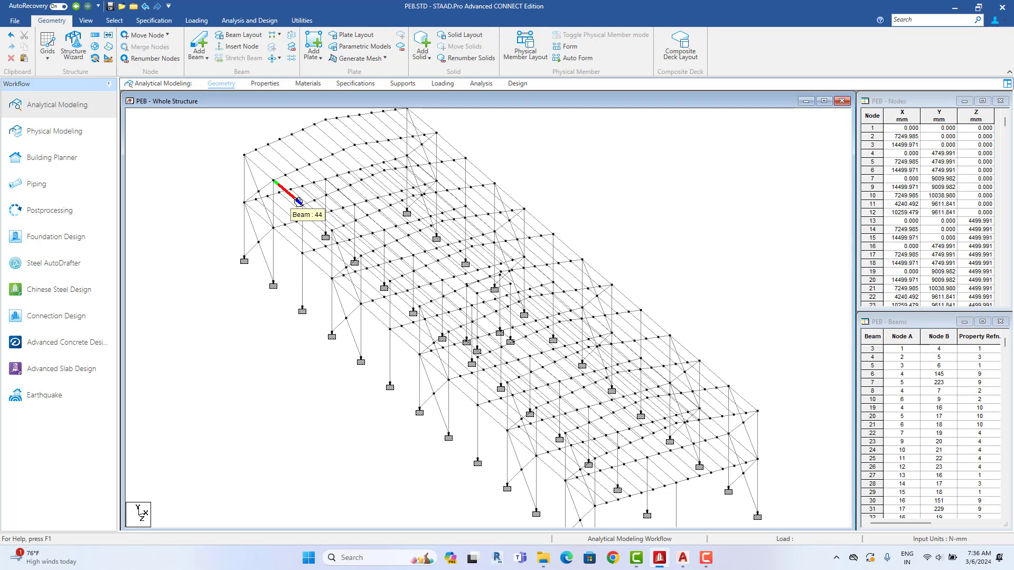
{"action": "right_click", "coordinate": [228, 139]}
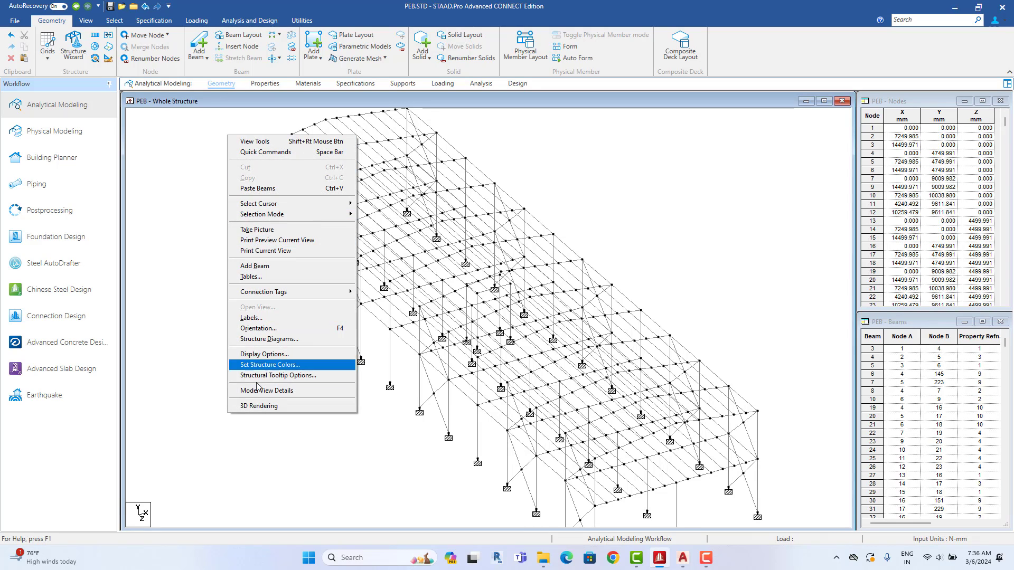
{"action": "left_click", "coordinate": [259, 411]}
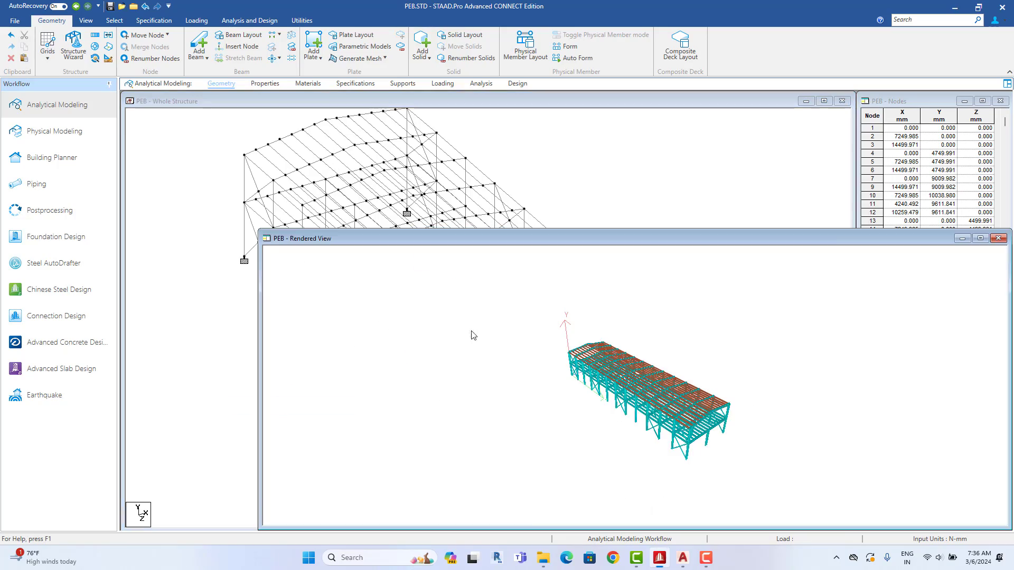
{"action": "left_click", "coordinate": [979, 238]}
{"action": "scroll", "coordinate": [760, 325], "scroll_direction": "up", "scroll_amount": 3}
{"action": "scroll", "coordinate": [760, 325], "scroll_direction": "up", "scroll_amount": 5}
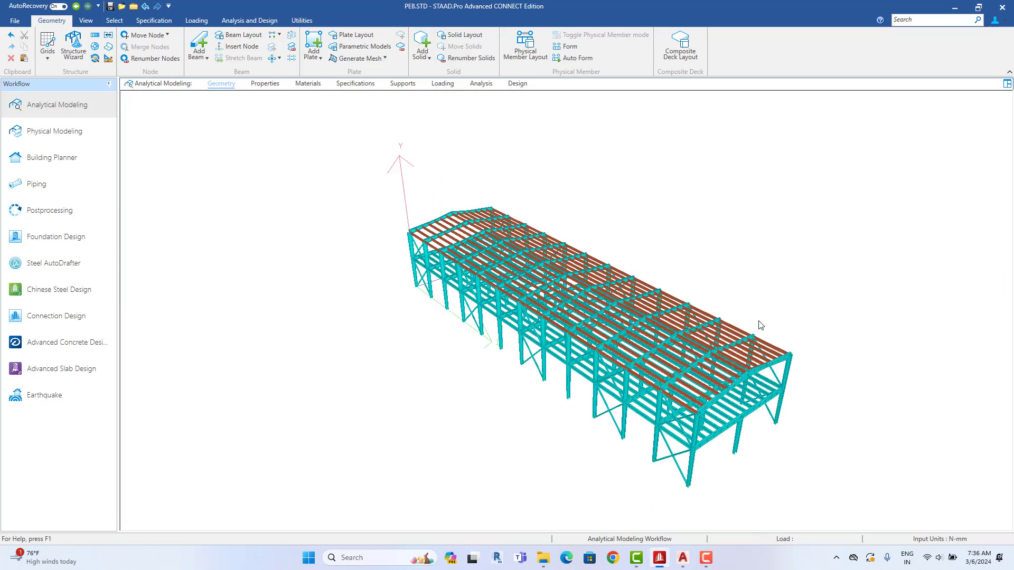
Step: Examine the rendered frames, roof purlins and intermediate floor framing from the gable end, below floor level and above
{"action": "left_click_drag", "start_coordinate": [743, 296], "coordinate": [566, 252]}
{"action": "scroll", "coordinate": [610, 242], "scroll_direction": "up", "scroll_amount": 5}
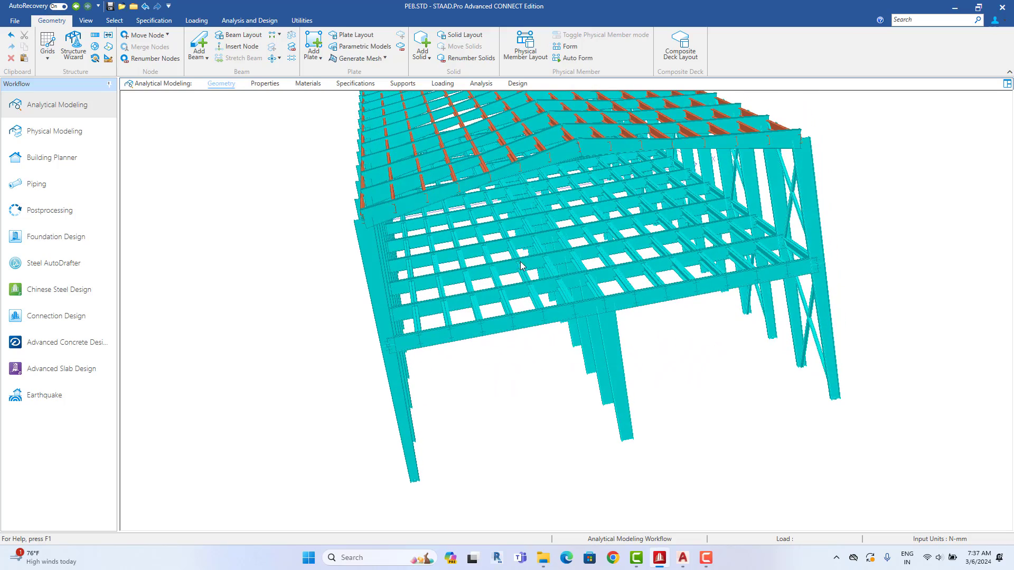
{"action": "scroll", "coordinate": [521, 266], "scroll_direction": "down", "scroll_amount": 3}
{"action": "left_click_drag", "start_coordinate": [537, 282], "coordinate": [566, 162]}
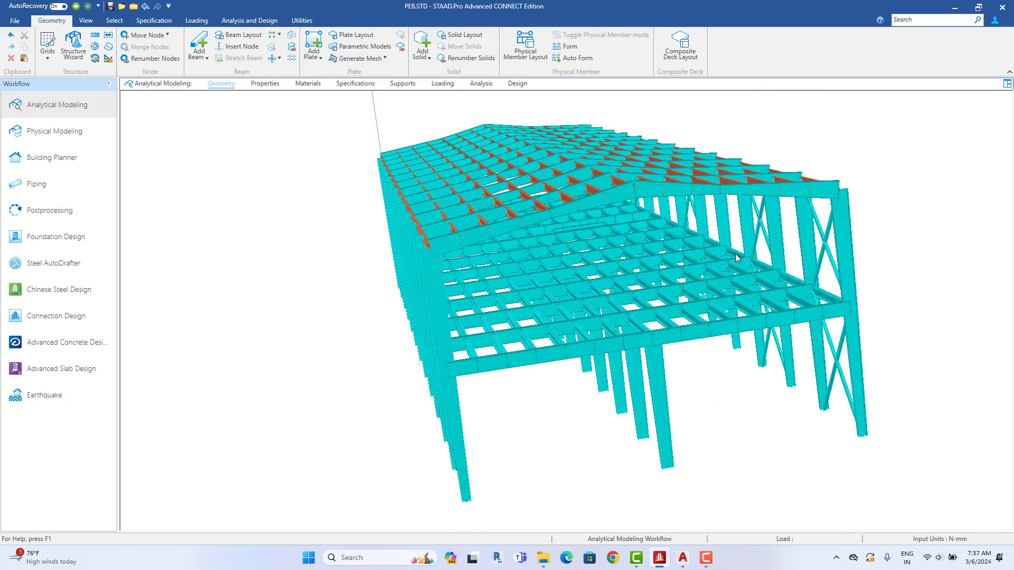
{"action": "left_click_drag", "start_coordinate": [640, 299], "coordinate": [618, 288]}
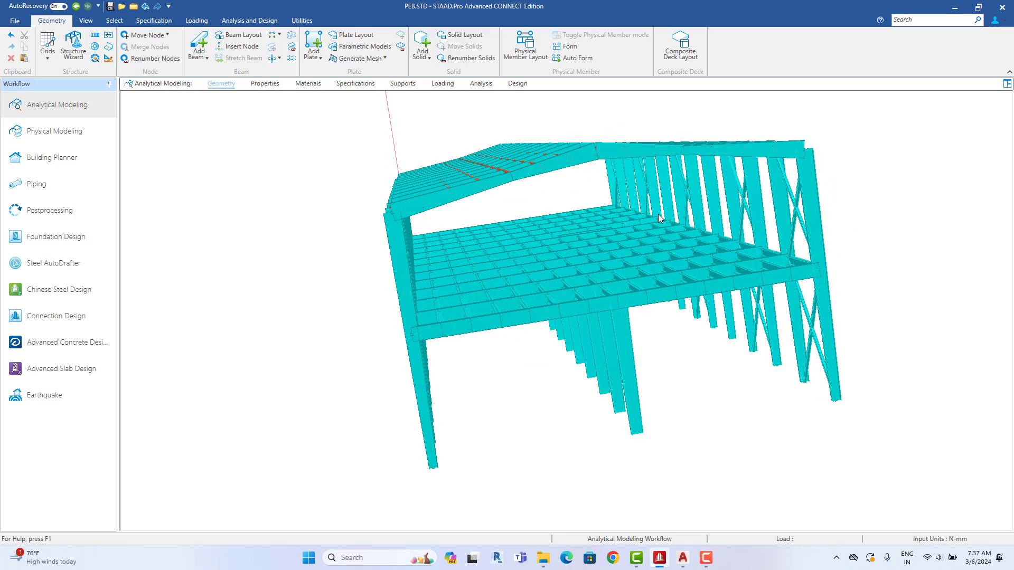
{"action": "left_click_drag", "start_coordinate": [564, 263], "coordinate": [501, 286]}
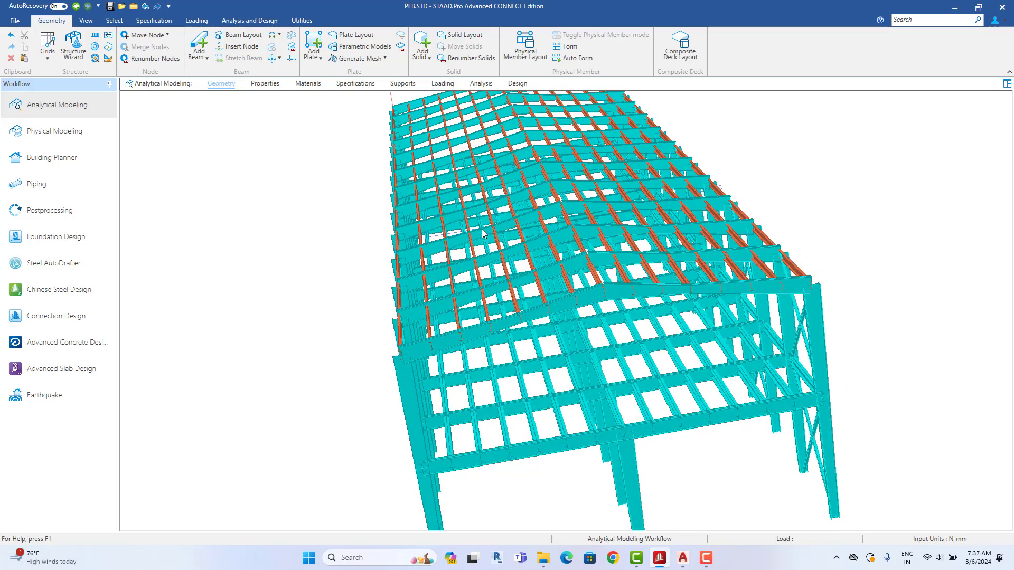
{"action": "left_click_drag", "start_coordinate": [482, 232], "coordinate": [505, 227]}
{"action": "left_click_drag", "start_coordinate": [654, 282], "coordinate": [397, 170]}
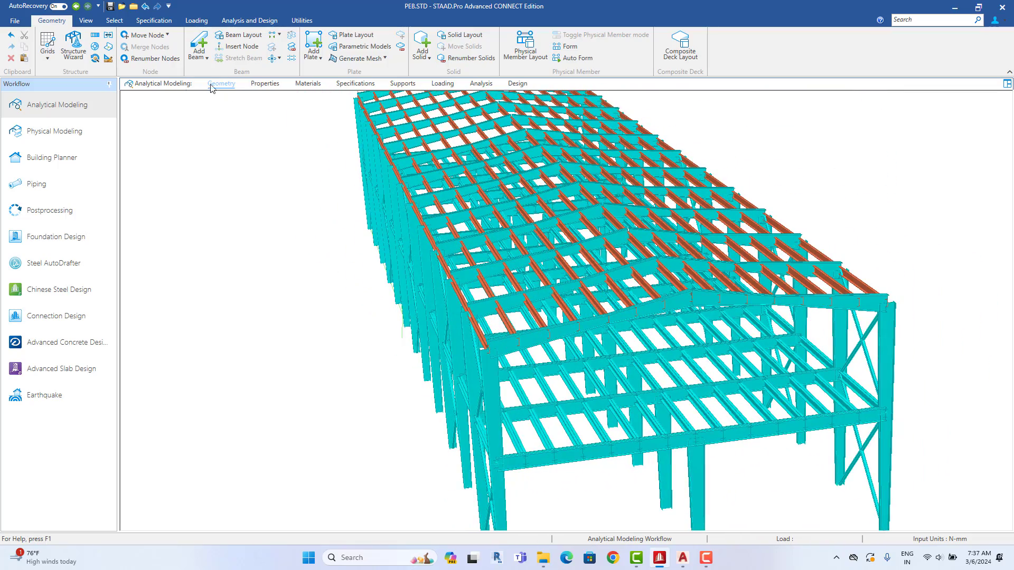
Step: Return to the section properties view in front elevation and window-select the intermediate floor beams with all columns below them
{"action": "left_click", "coordinate": [264, 84]}
{"action": "scroll", "coordinate": [588, 389], "scroll_direction": "up", "scroll_amount": 2}
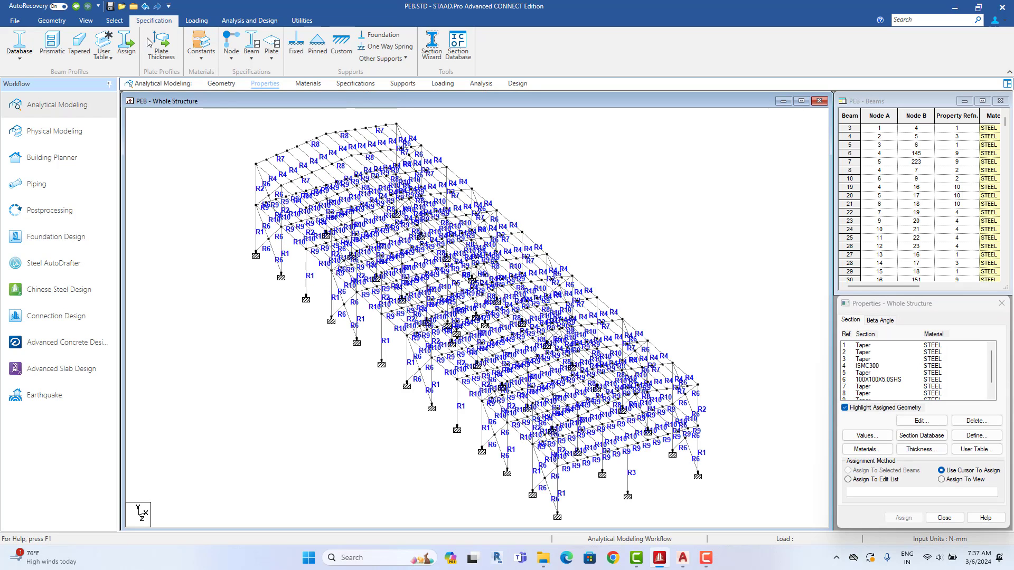
{"action": "left_click", "coordinate": [86, 21]}
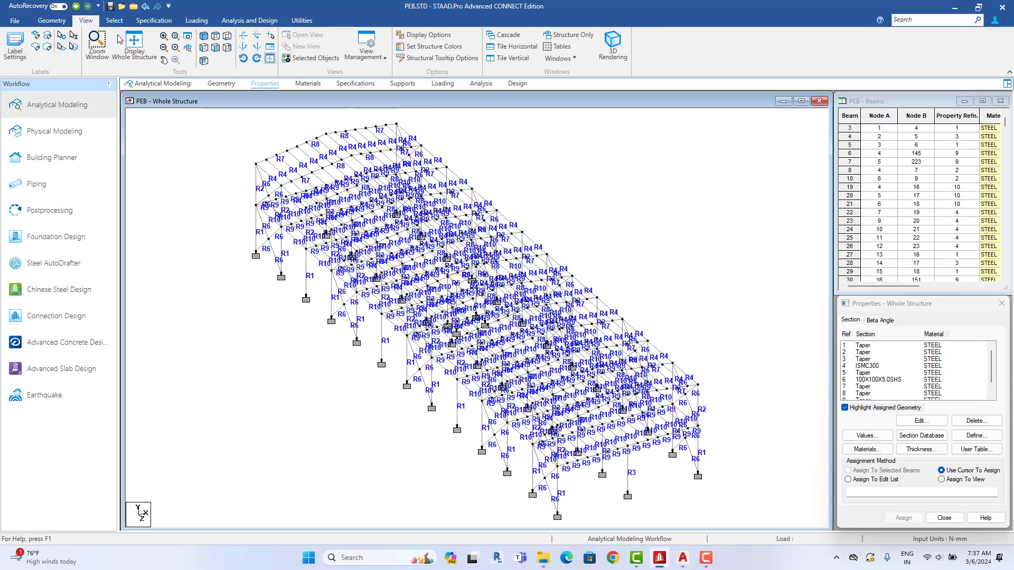
{"action": "left_click", "coordinate": [215, 51]}
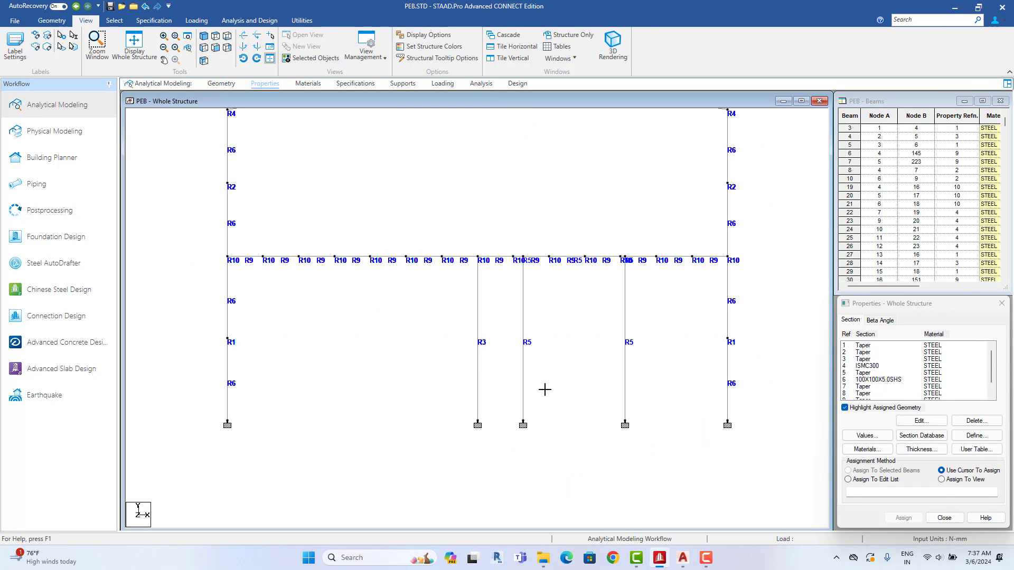
{"action": "left_click_drag", "start_coordinate": [204, 246], "coordinate": [758, 469]}
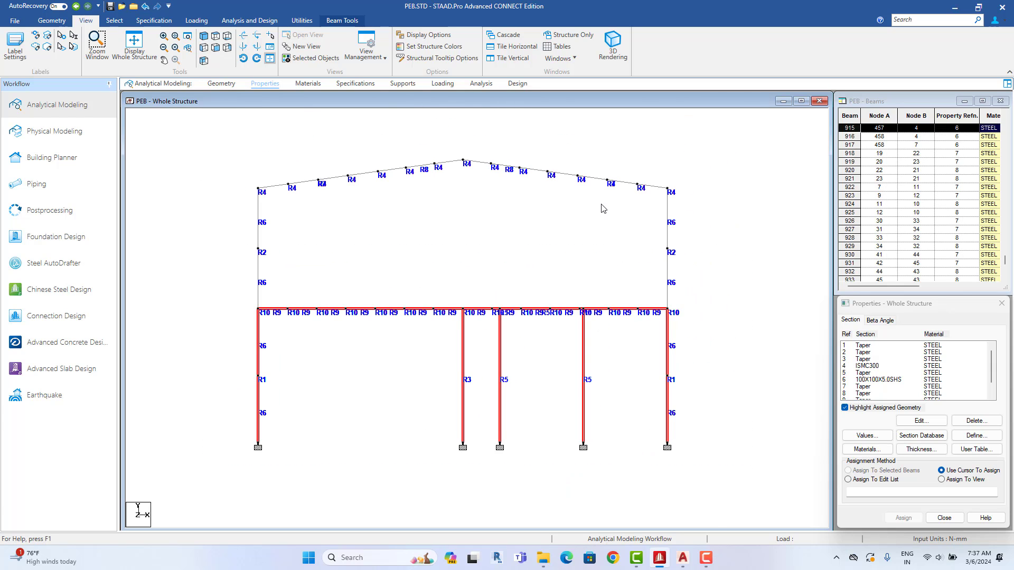
{"action": "right_click", "coordinate": [589, 203]}
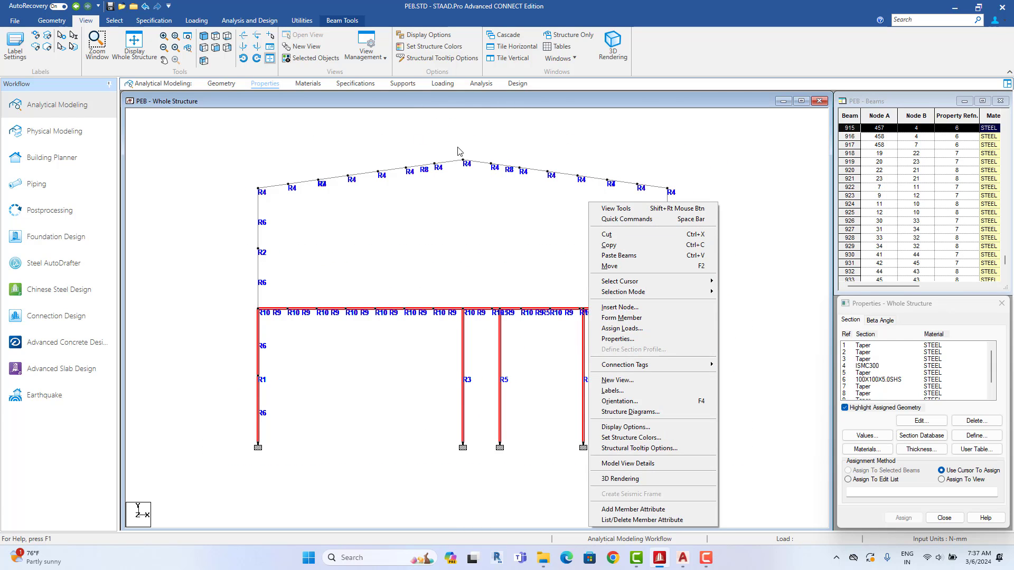
{"action": "left_click", "coordinate": [241, 320]}
{"action": "left_click_drag", "start_coordinate": [245, 308], "coordinate": [722, 513]}
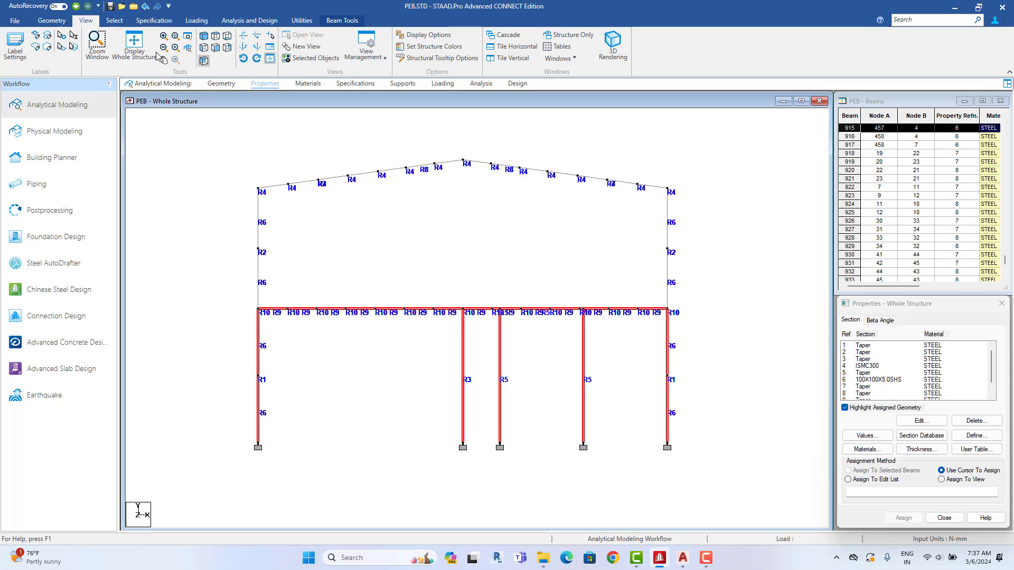
Step: Display only the selected floor beams and lower columns, clear the selection and switch to the isometric view
{"action": "left_click", "coordinate": [308, 58]}
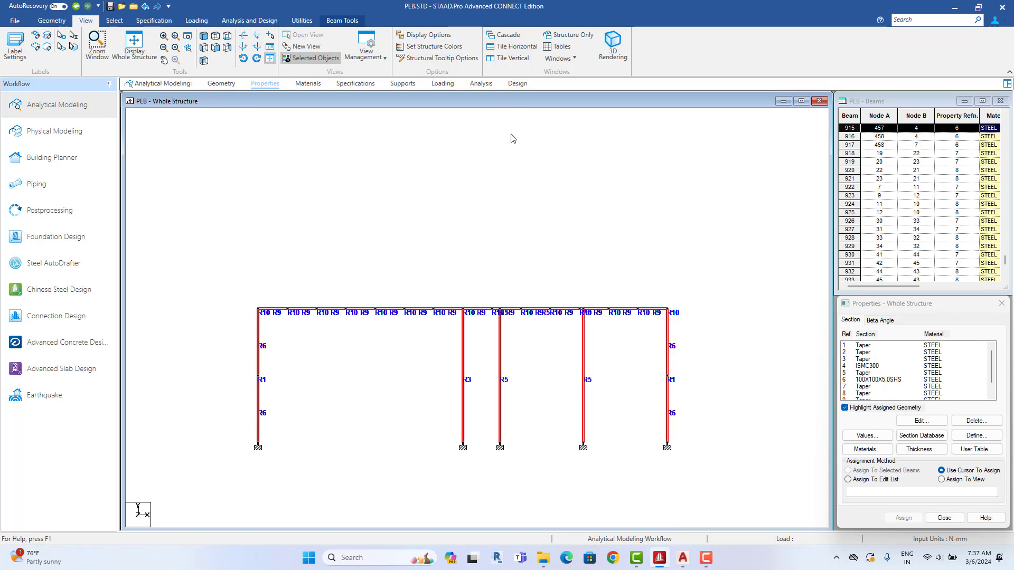
{"action": "left_click", "coordinate": [306, 146]}
{"action": "left_click", "coordinate": [204, 37]}
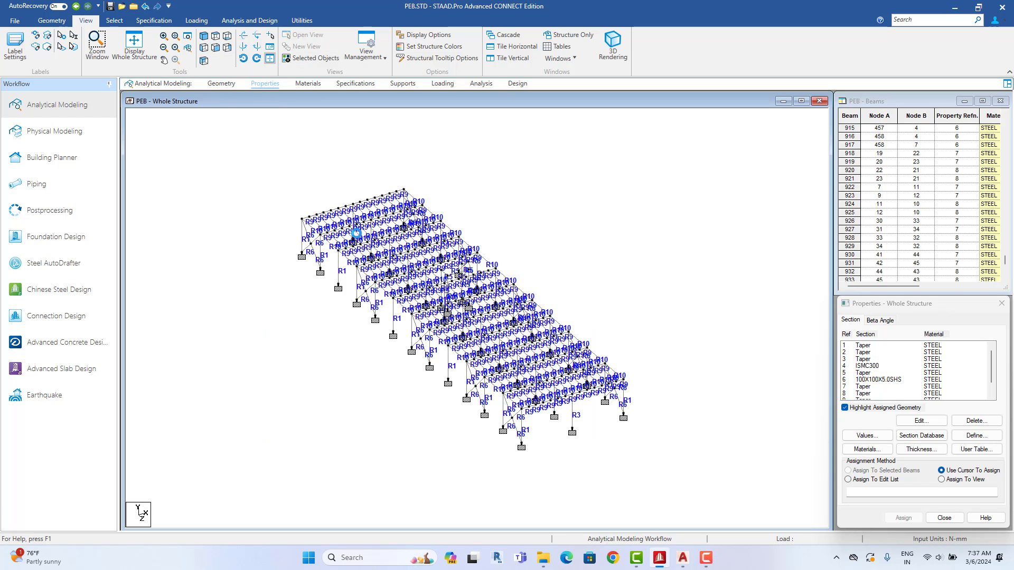
Step: Open a 3D rendering of the isolated floor framing, examine the floor beams and opening from above, then close the rendering
{"action": "scroll", "coordinate": [645, 229], "scroll_direction": "down", "scroll_amount": 2}
{"action": "left_click_drag", "start_coordinate": [664, 183], "coordinate": [279, 425]}
{"action": "right_click", "coordinate": [295, 251]}
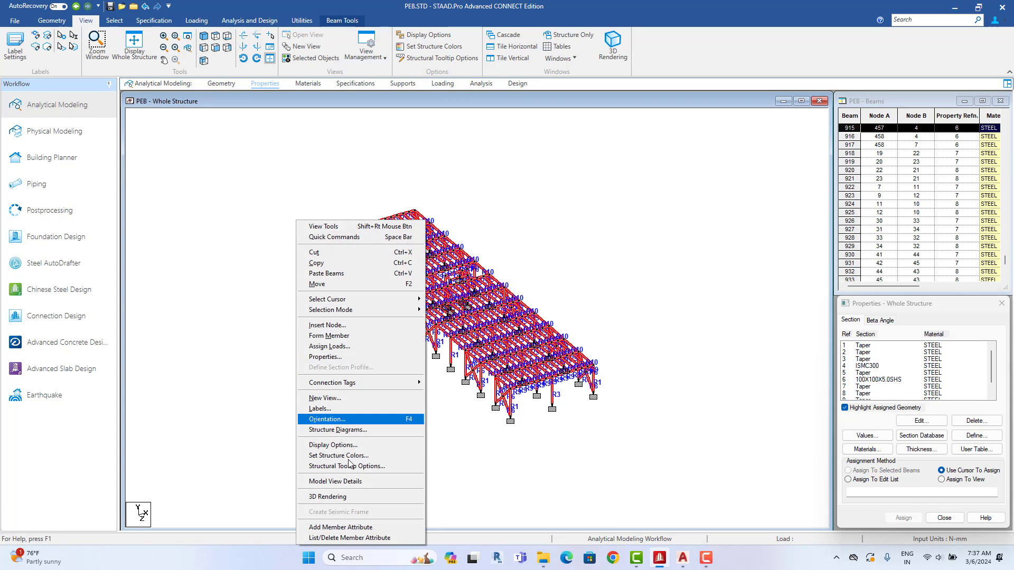
{"action": "left_click", "coordinate": [338, 498]}
{"action": "scroll", "coordinate": [670, 288], "scroll_direction": "up", "scroll_amount": 5}
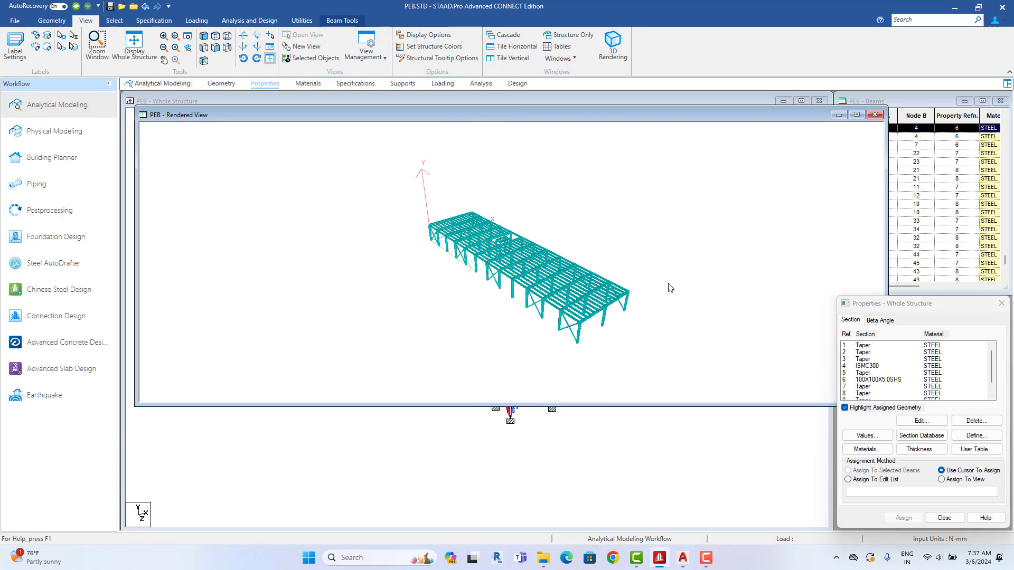
{"action": "scroll", "coordinate": [479, 235], "scroll_direction": "up", "scroll_amount": 8}
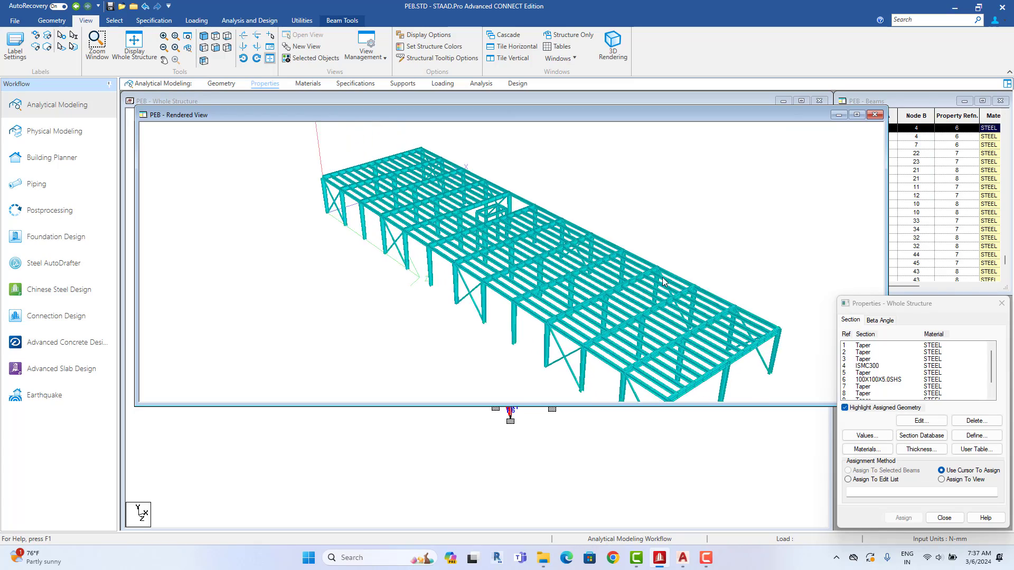
{"action": "left_click_drag", "start_coordinate": [479, 234], "coordinate": [423, 210]}
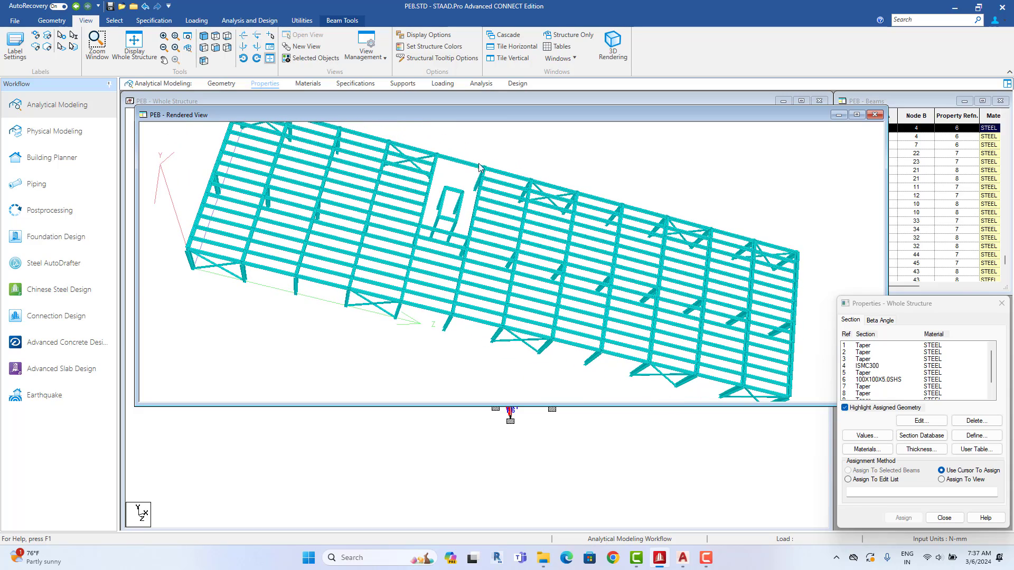
{"action": "left_click_drag", "start_coordinate": [452, 175], "coordinate": [411, 205]}
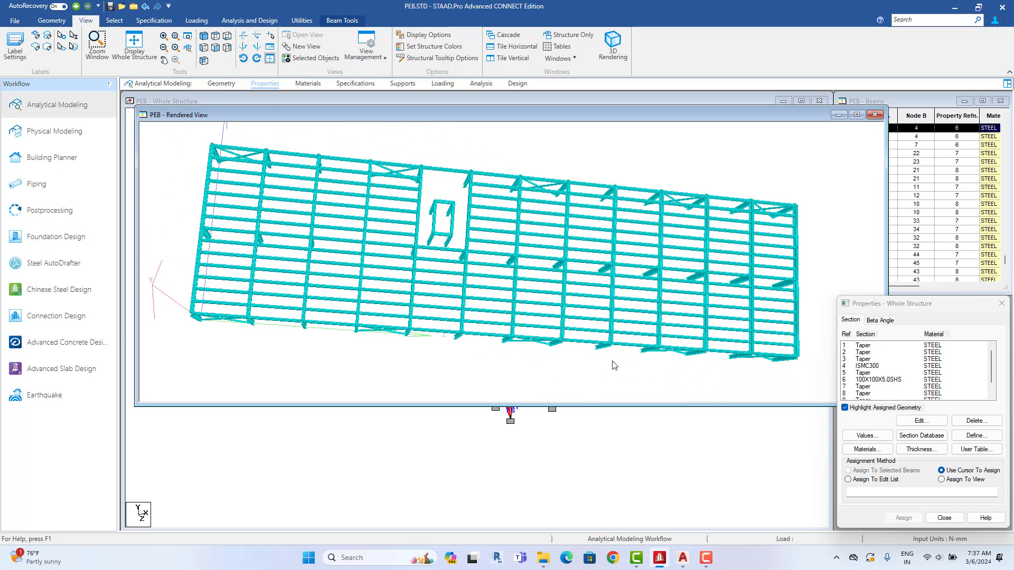
{"action": "left_click", "coordinate": [874, 118]}
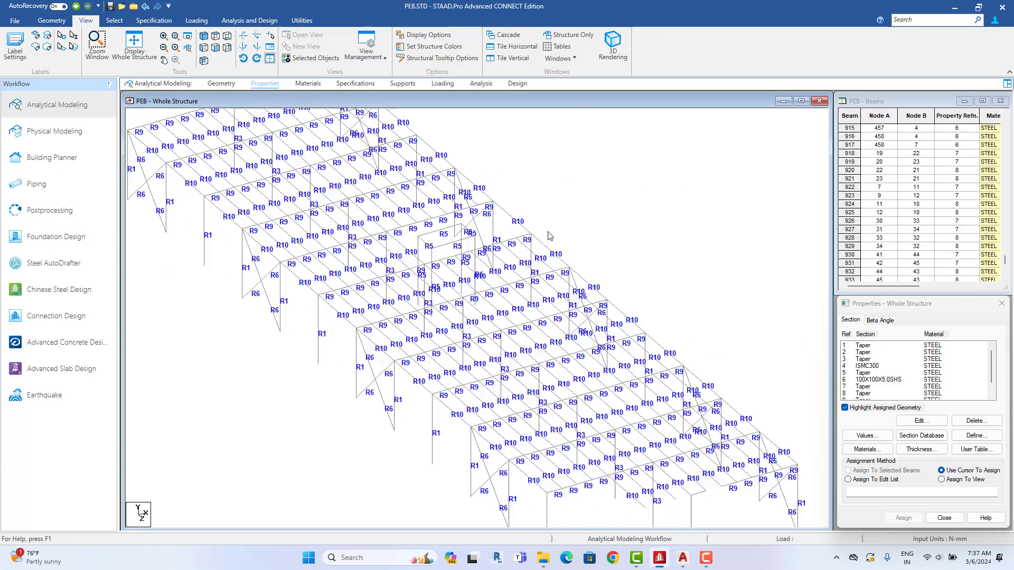
Step: Start adding four-node plates on the isolated floor and display its members as filled full sections
{"action": "scroll", "coordinate": [264, 114], "scroll_direction": "up", "scroll_amount": 4}
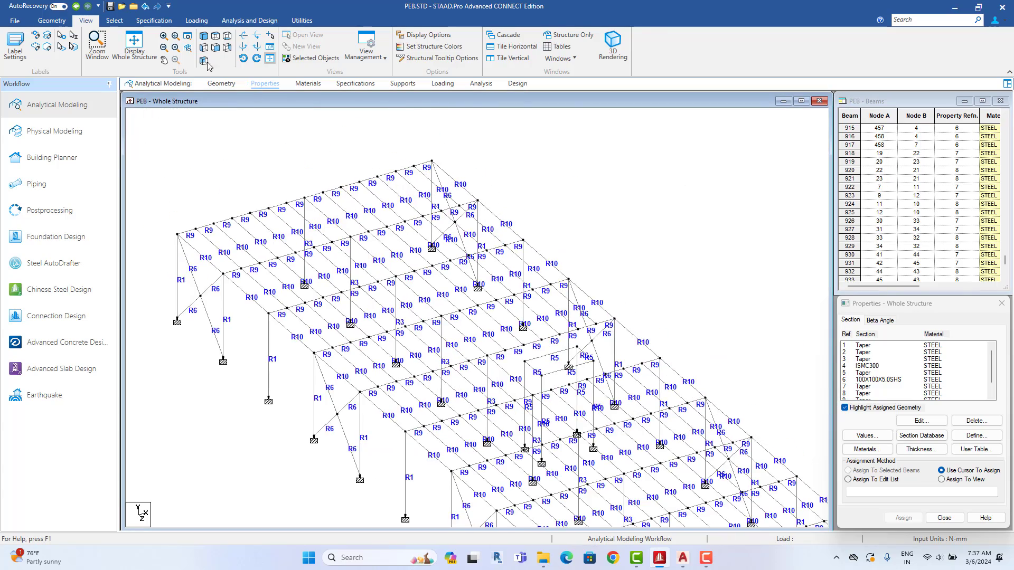
{"action": "left_click", "coordinate": [49, 21]}
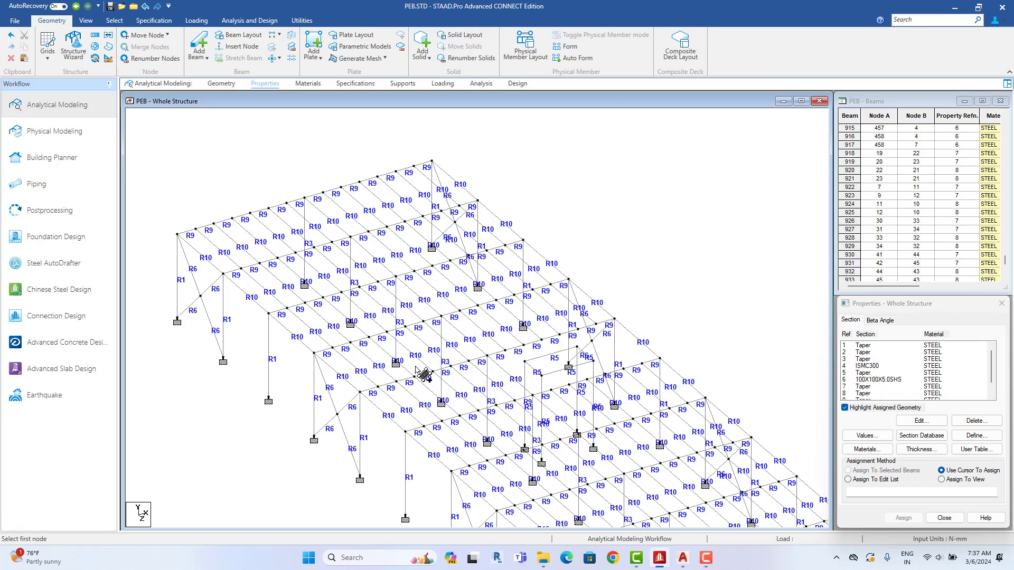
{"action": "middle_click_drag", "start_coordinate": [621, 387], "coordinate": [515, 284]}
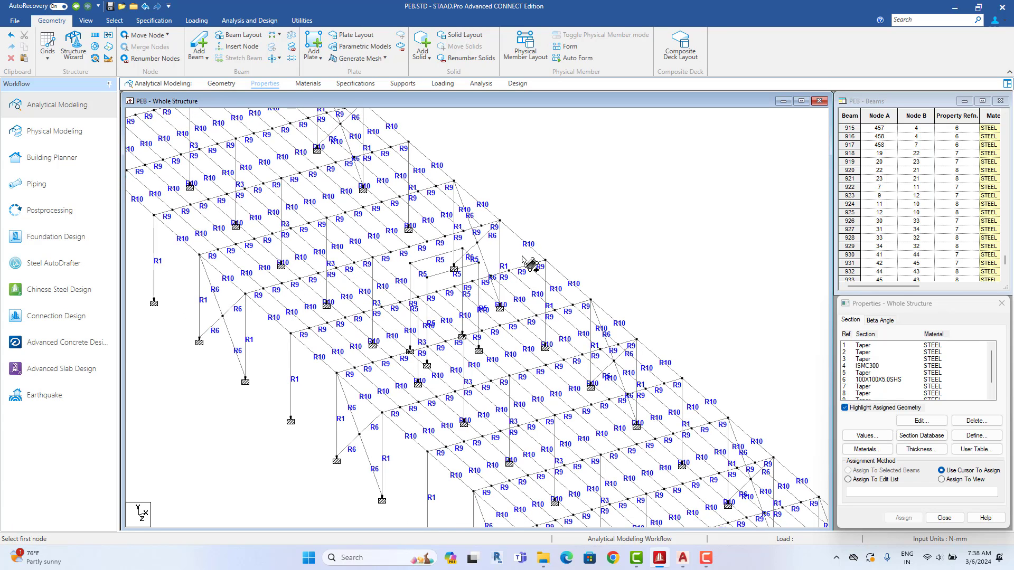
{"action": "scroll", "coordinate": [522, 292], "scroll_direction": "up", "scroll_amount": 3}
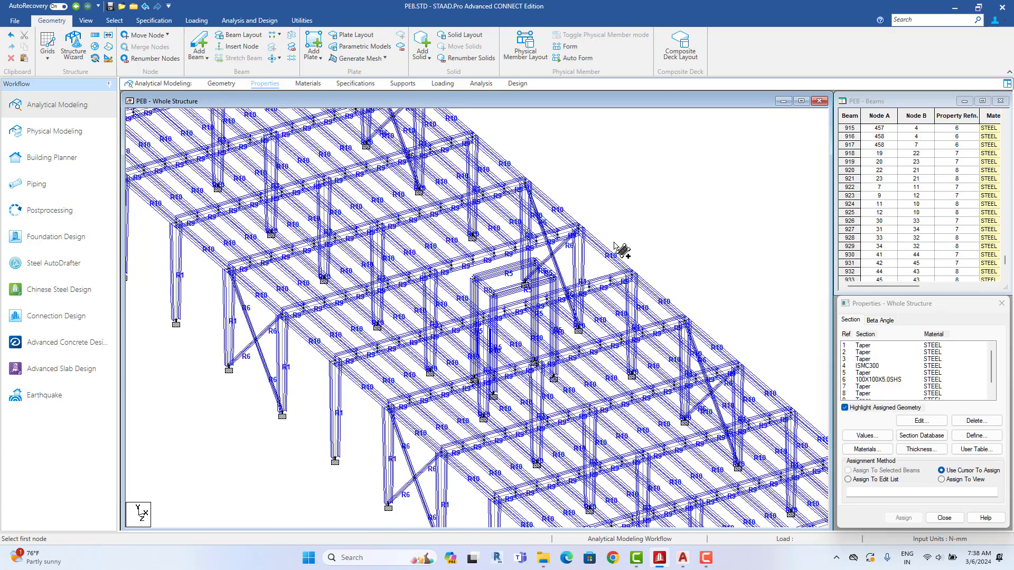
{"action": "scroll", "coordinate": [614, 289], "scroll_direction": "up", "scroll_amount": 1}
{"action": "middle_click_drag", "start_coordinate": [568, 278], "coordinate": [603, 308]}
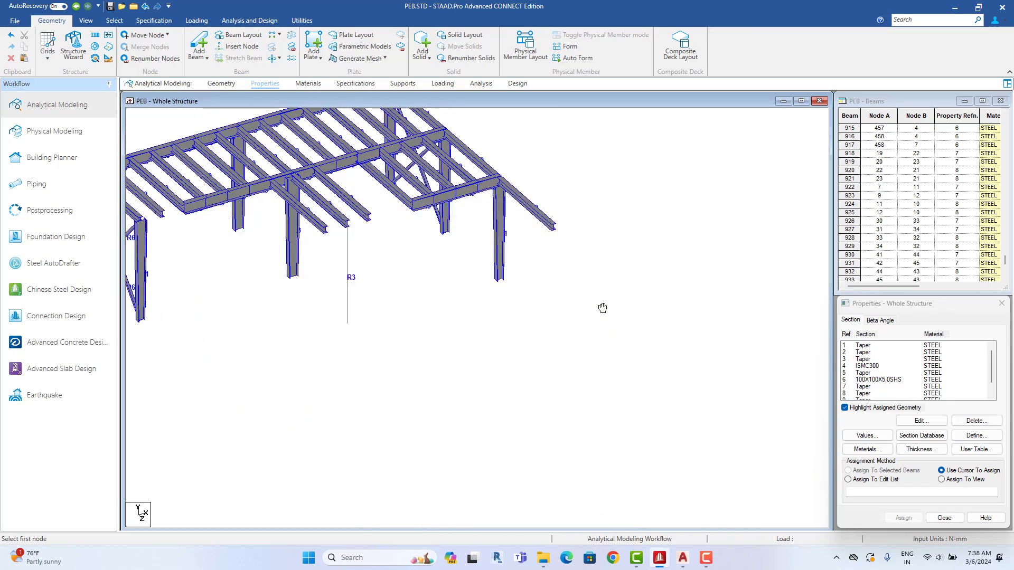
{"action": "middle_click_drag", "start_coordinate": [621, 264], "coordinate": [698, 284]}
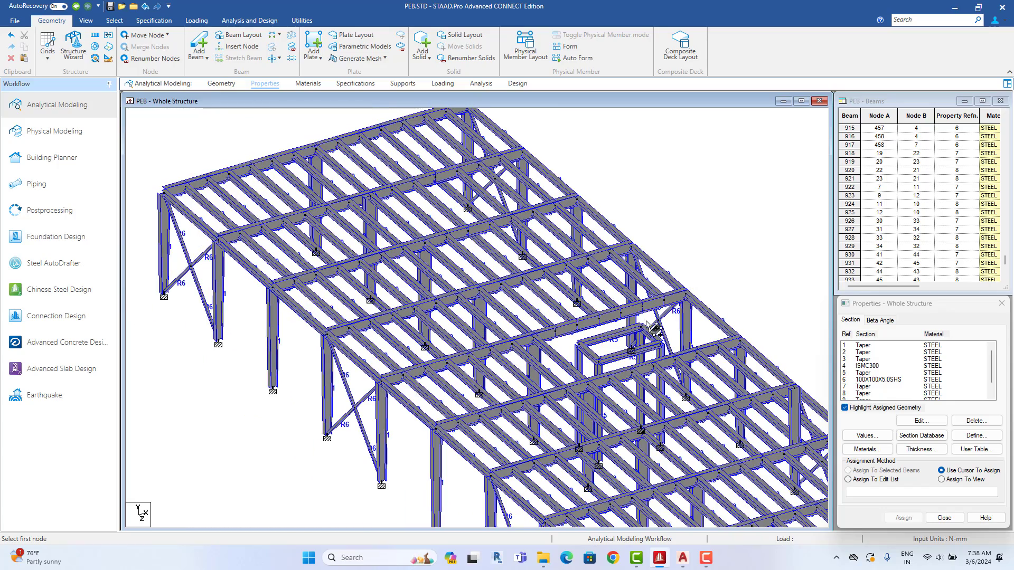
Step: Add a four-node floor plate covering the first four bays, from the end frame to the frame beside the floor opening
{"action": "middle_click_drag", "start_coordinate": [180, 210], "coordinate": [188, 244]}
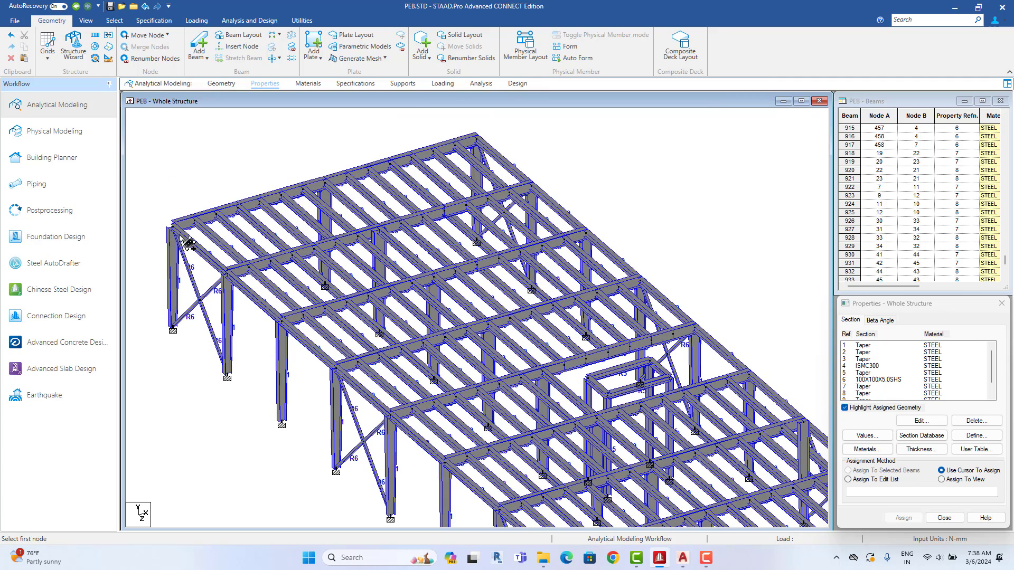
{"action": "left_click", "coordinate": [176, 228]}
{"action": "left_click", "coordinate": [696, 327]}
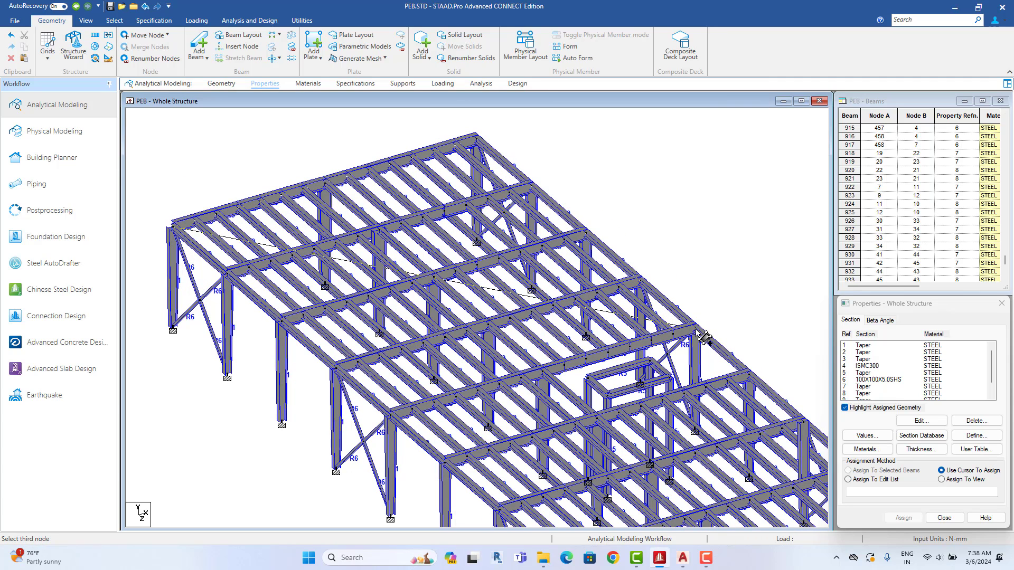
{"action": "left_click", "coordinate": [392, 415]}
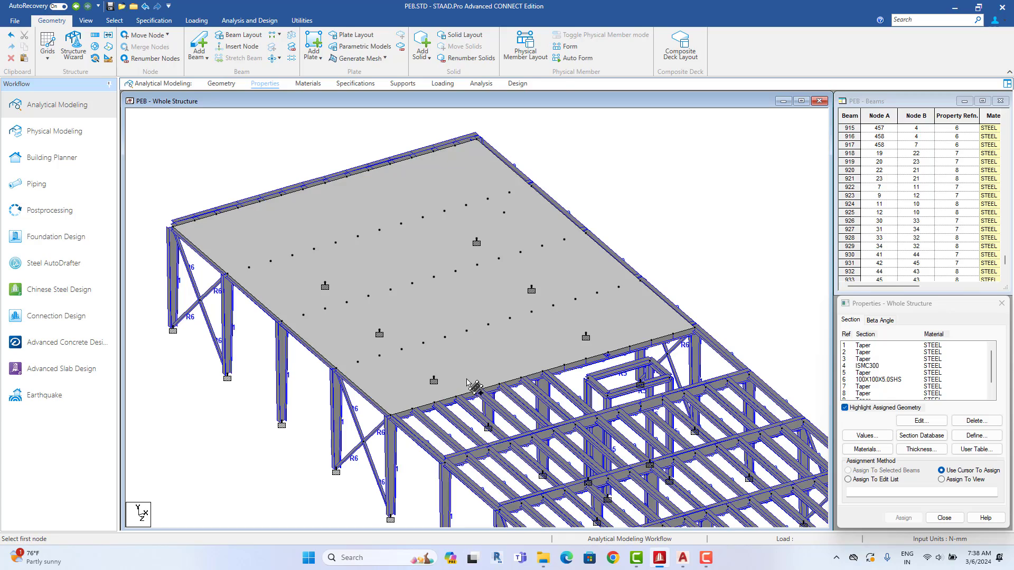
Step: Add a four-node floor plate from the frame just past the opening bay to the far end frame
{"action": "middle_click_drag", "start_coordinate": [467, 380], "coordinate": [419, 346]}
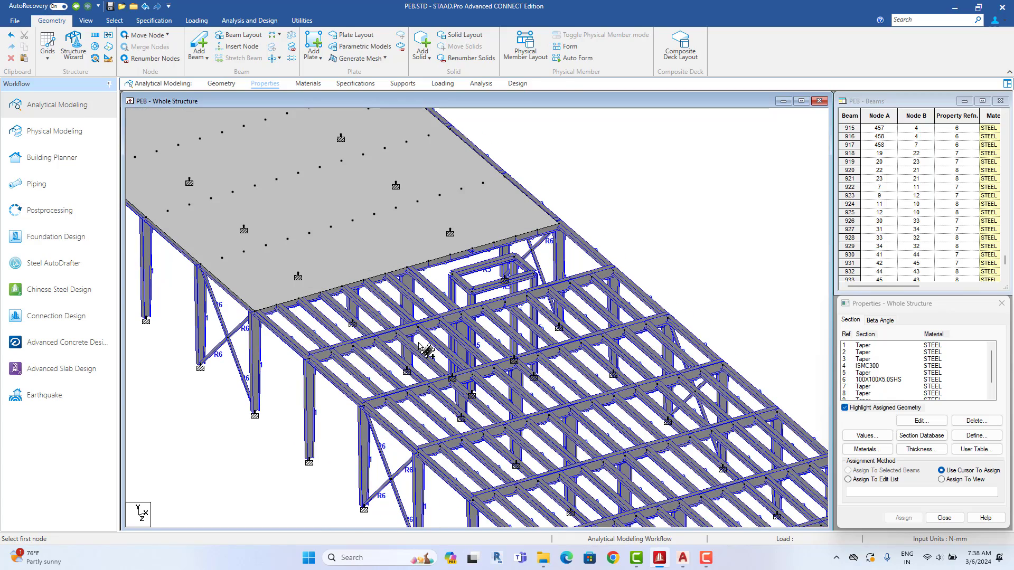
{"action": "left_click", "coordinate": [316, 367]}
{"action": "left_click", "coordinate": [613, 270]}
{"action": "middle_click_drag", "start_coordinate": [613, 270], "coordinate": [792, 444]}
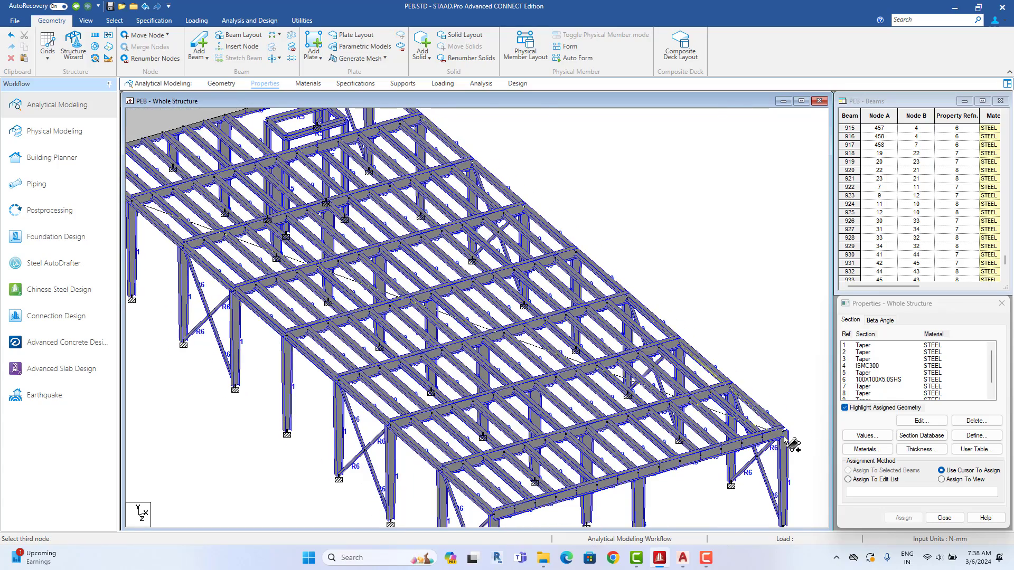
{"action": "left_click", "coordinate": [784, 431]}
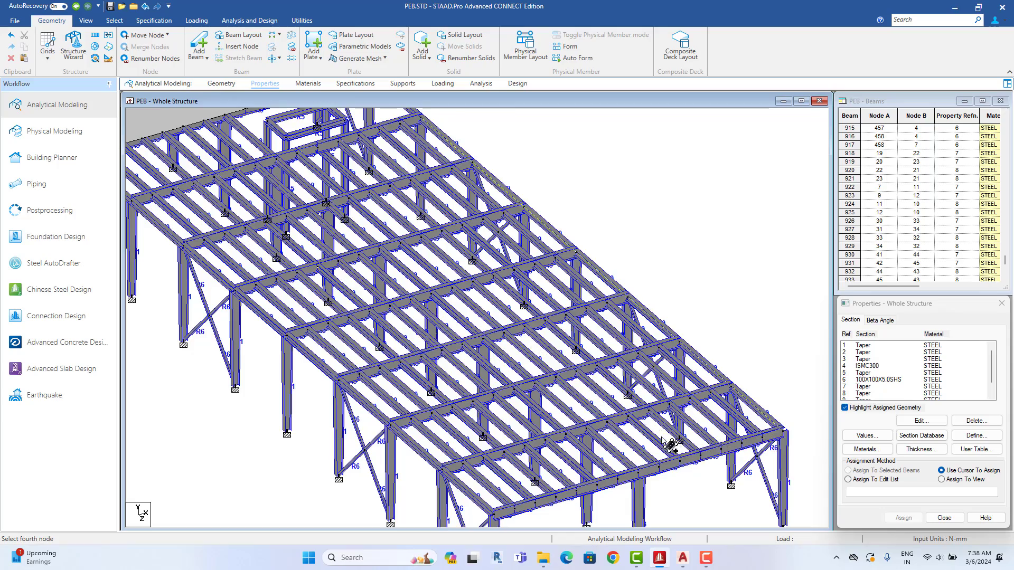
{"action": "left_click", "coordinate": [575, 489]}
Step: Add a four-node plate over the solid part of the opening bay, from the outer edge to the side of the opening
{"action": "middle_click_drag", "start_coordinate": [576, 489], "coordinate": [454, 348]}
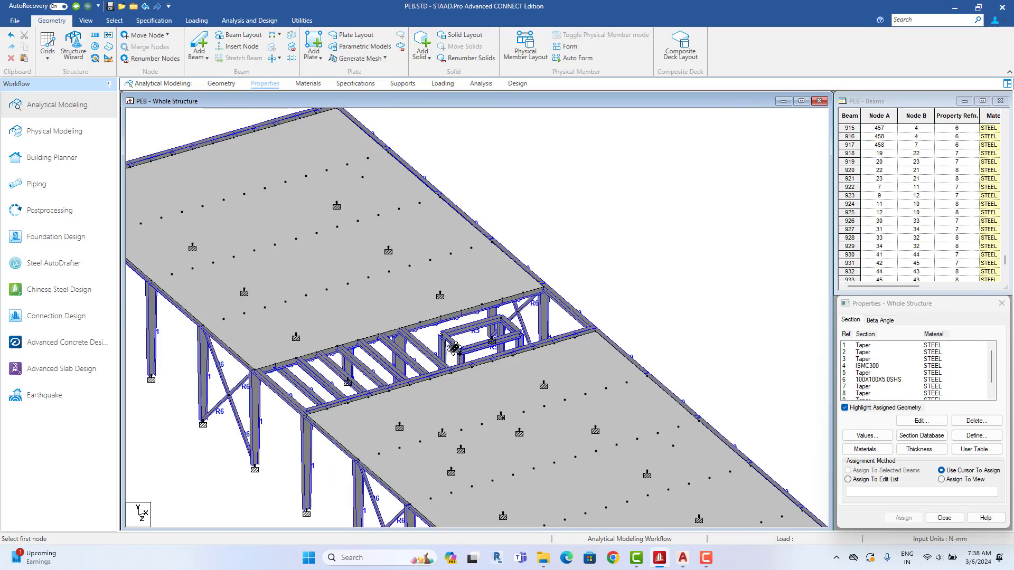
{"action": "left_click", "coordinate": [261, 378]}
{"action": "left_click", "coordinate": [308, 417]}
{"action": "left_click", "coordinate": [404, 383]}
{"action": "left_click", "coordinate": [400, 331]}
Step: Select all beams and columns of the isolated floor, view them in a rotated 3D rendering, and close it
{"action": "scroll", "coordinate": [412, 317], "scroll_direction": "down", "scroll_amount": 2}
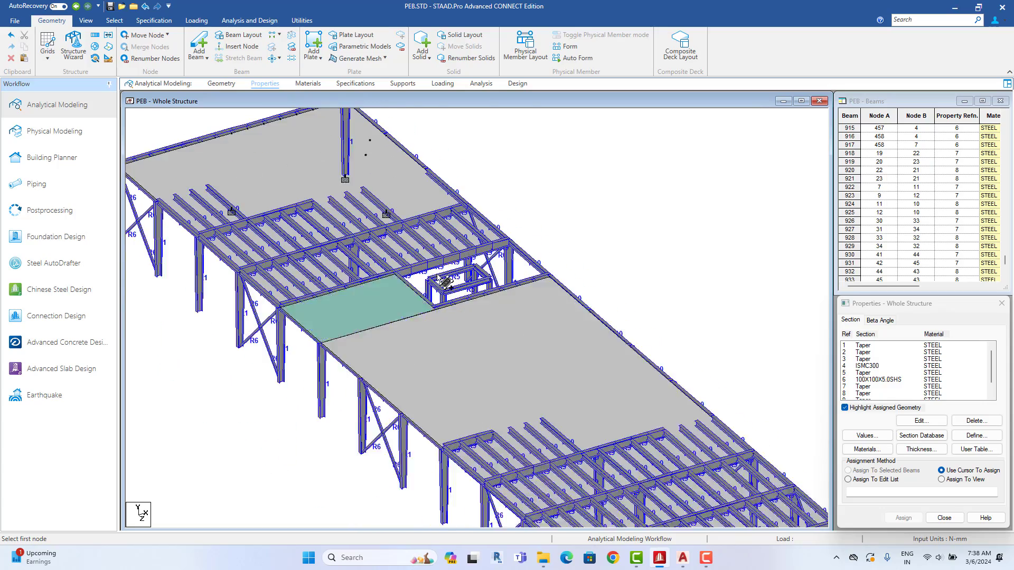
{"action": "scroll", "coordinate": [534, 212], "scroll_direction": "down", "scroll_amount": 5}
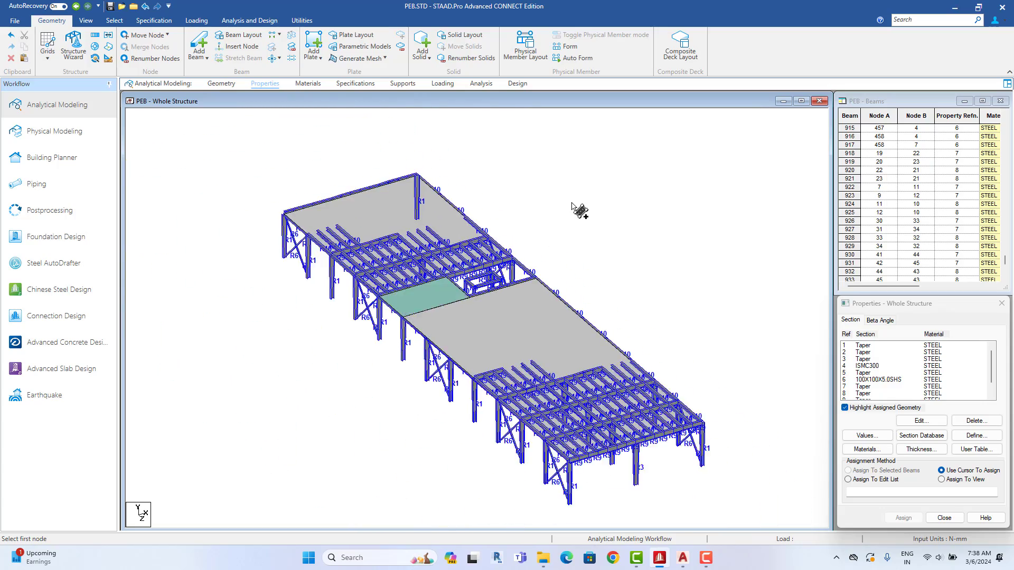
{"action": "left_click_drag", "start_coordinate": [720, 164], "coordinate": [237, 534]}
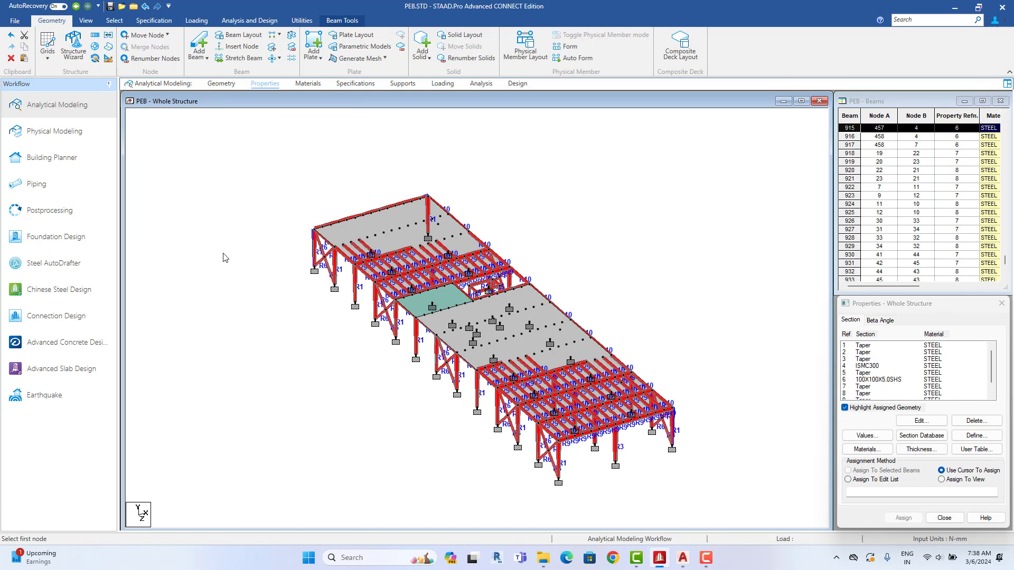
{"action": "right_click", "coordinate": [223, 221]}
{"action": "left_click", "coordinate": [276, 496]}
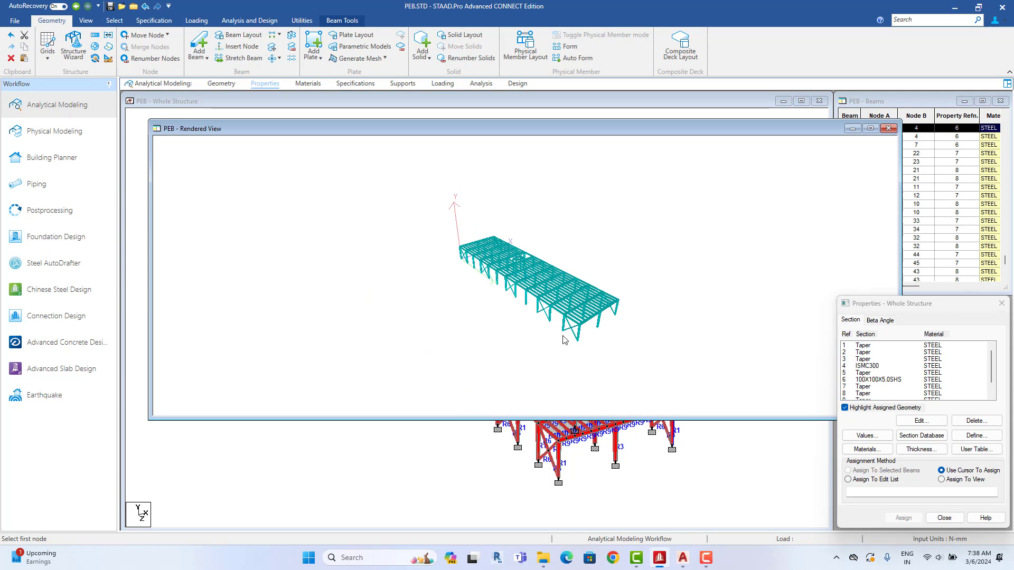
{"action": "left_click_drag", "start_coordinate": [578, 328], "coordinate": [572, 364]}
{"action": "left_click", "coordinate": [888, 129]}
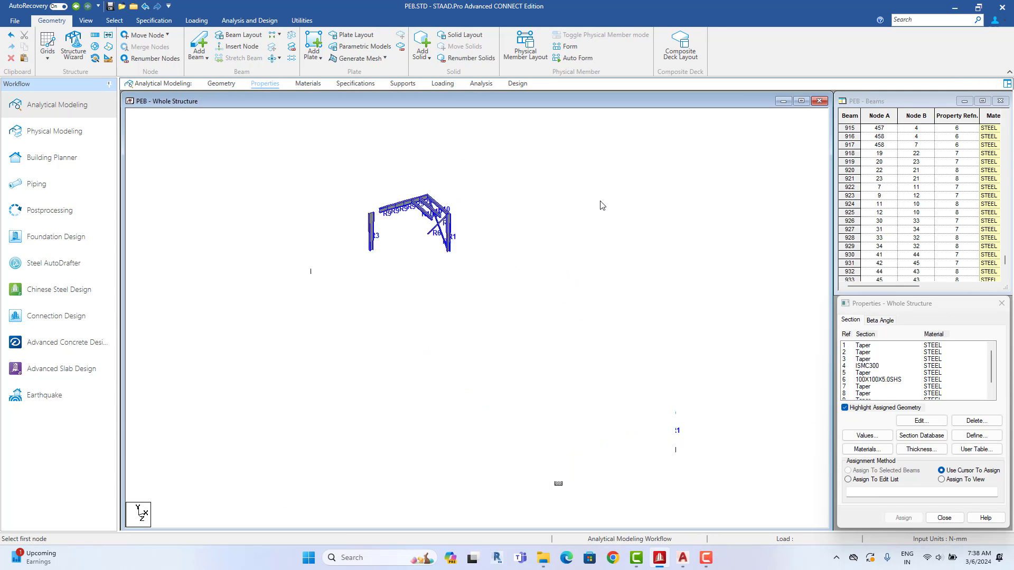
{"action": "right_click", "coordinate": [597, 198]}
{"action": "left_click", "coordinate": [562, 193]}
{"action": "left_click_drag", "start_coordinate": [735, 148], "coordinate": [217, 527]}
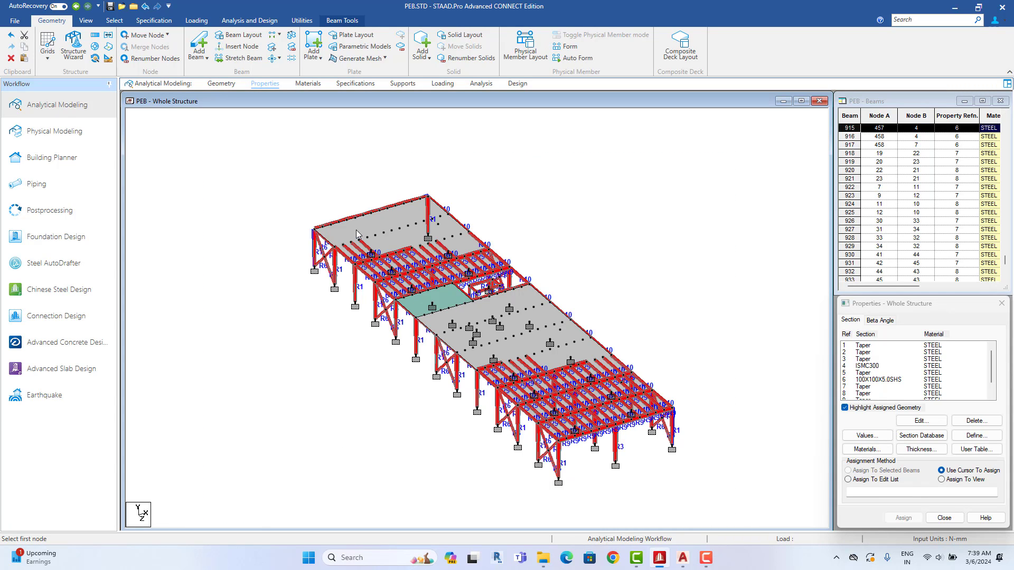
{"action": "left_click", "coordinate": [593, 209]}
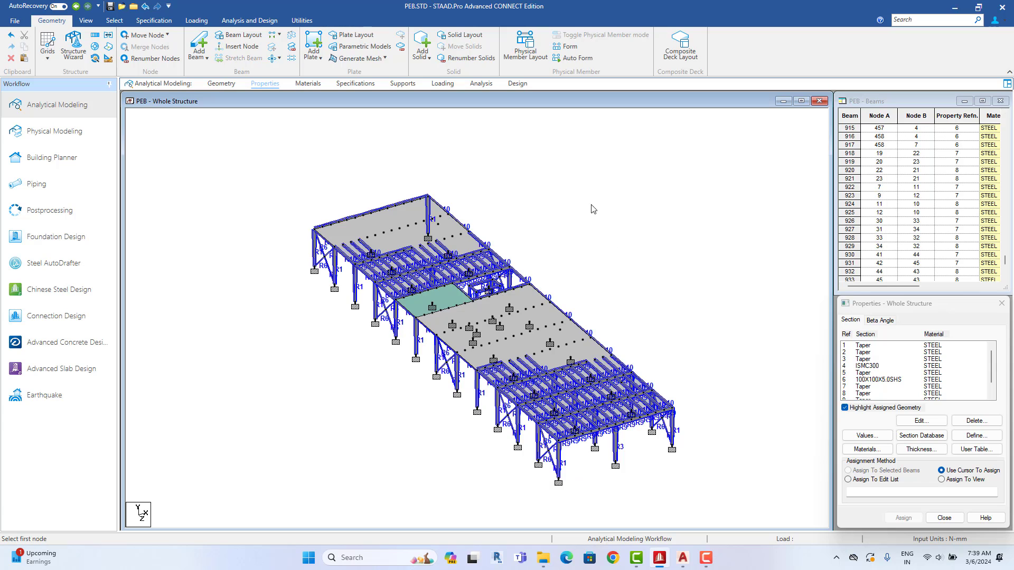
Step: Switch to the Geometry Cursor and select all members and plates of the isolated floor together
{"action": "right_click", "coordinate": [574, 162]}
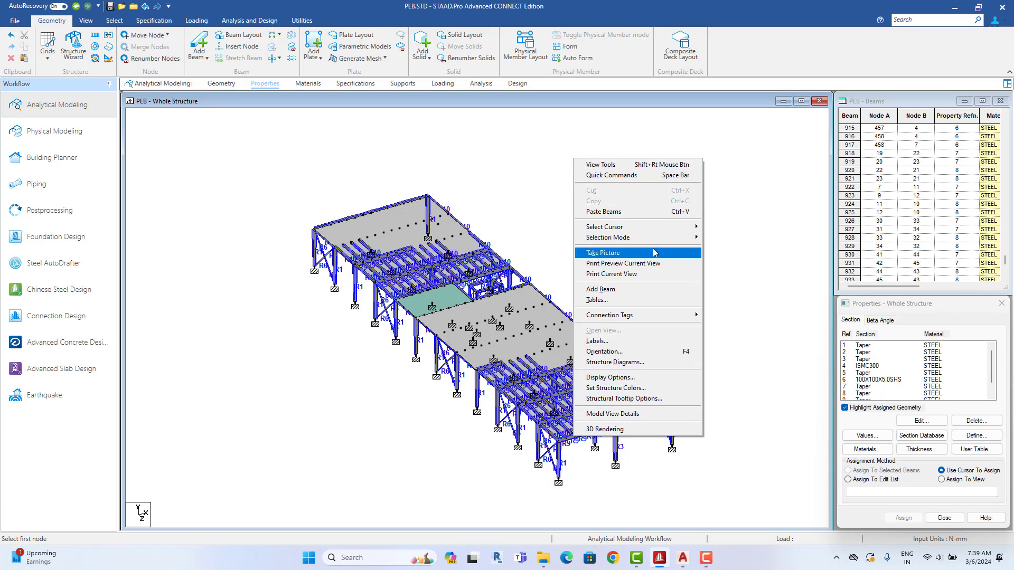
{"action": "mouse_move", "coordinate": [661, 228]}
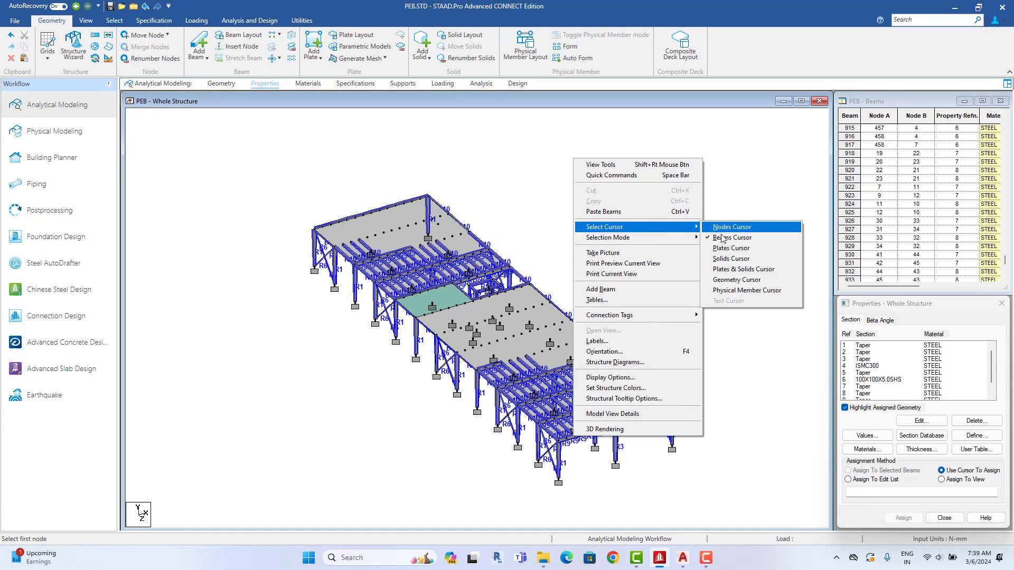
{"action": "left_click", "coordinate": [725, 281]}
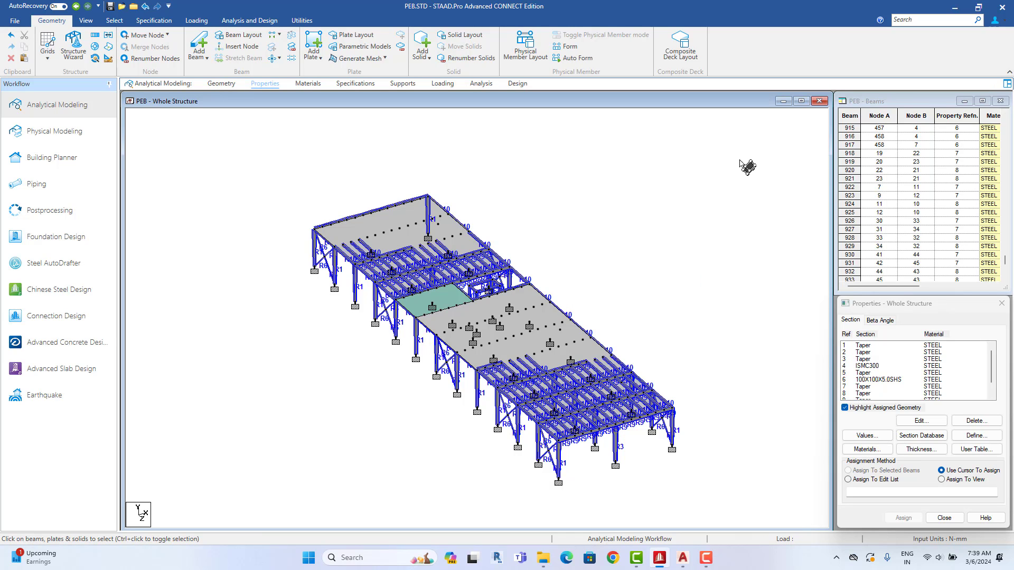
{"action": "left_click_drag", "start_coordinate": [296, 528], "coordinate": [209, 527]}
Step: Open a maximized 3D rendering of the selected floor and examine the plates and the opening from above
{"action": "right_click", "coordinate": [530, 264]}
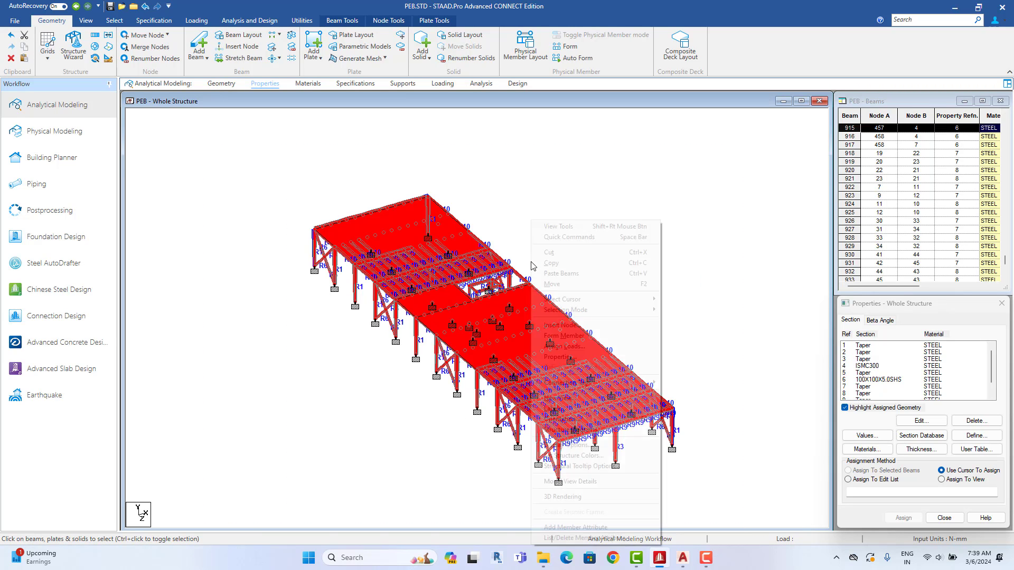
{"action": "left_click", "coordinate": [563, 497]}
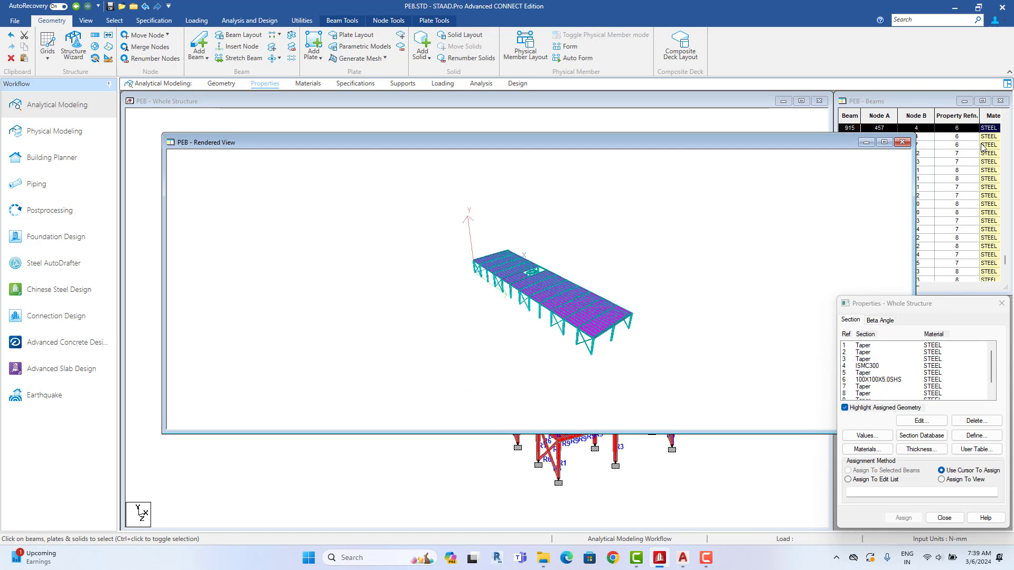
{"action": "left_click", "coordinate": [885, 144]}
{"action": "left_click_drag", "start_coordinate": [553, 377], "coordinate": [519, 252]}
{"action": "scroll", "coordinate": [657, 314], "scroll_direction": "up", "scroll_amount": 5}
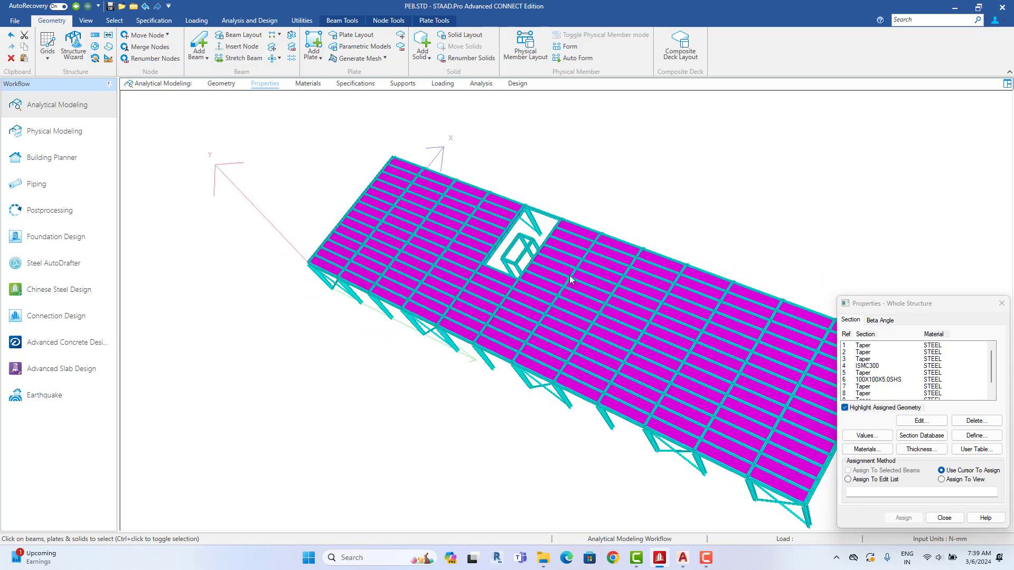
{"action": "left_click_drag", "start_coordinate": [570, 280], "coordinate": [671, 315]}
{"action": "left_click_drag", "start_coordinate": [377, 265], "coordinate": [417, 373]}
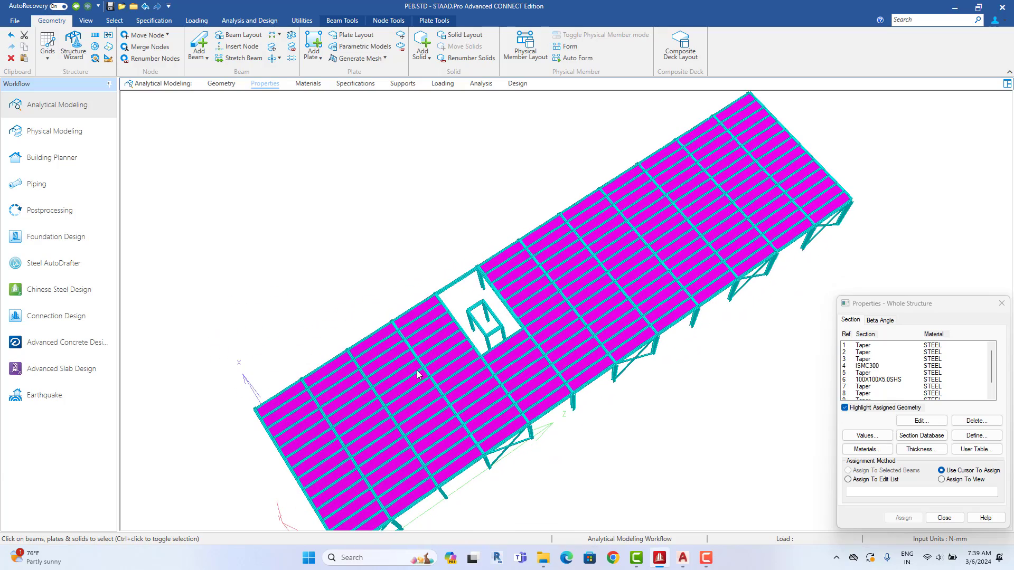
Step: Leave the rendering, define a CONCRETE plate thickness property of 150 mm at all four nodes, and reopen it to check the values
{"action": "left_click", "coordinate": [221, 83]}
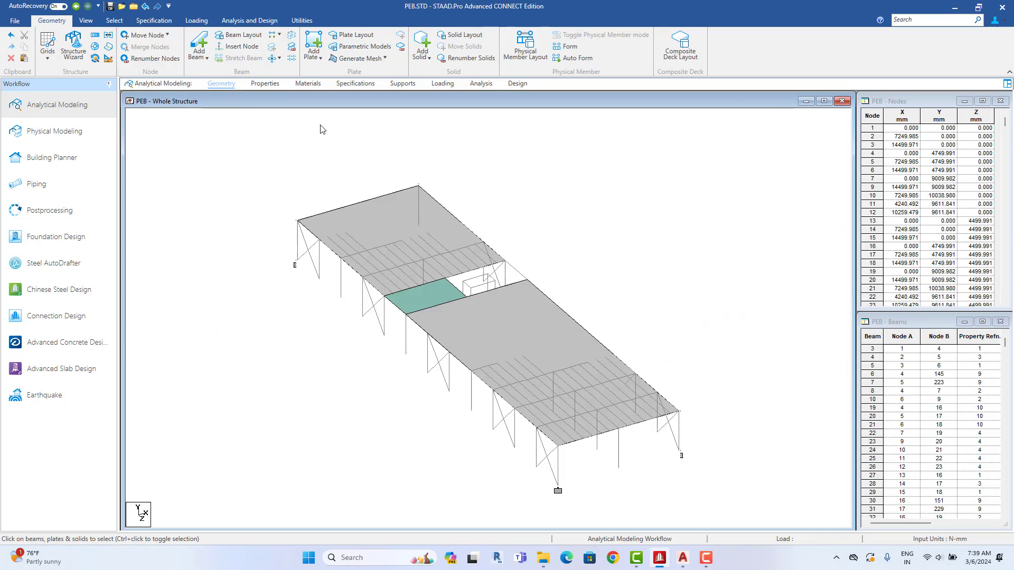
{"action": "scroll", "coordinate": [508, 255], "scroll_direction": "up", "scroll_amount": 2}
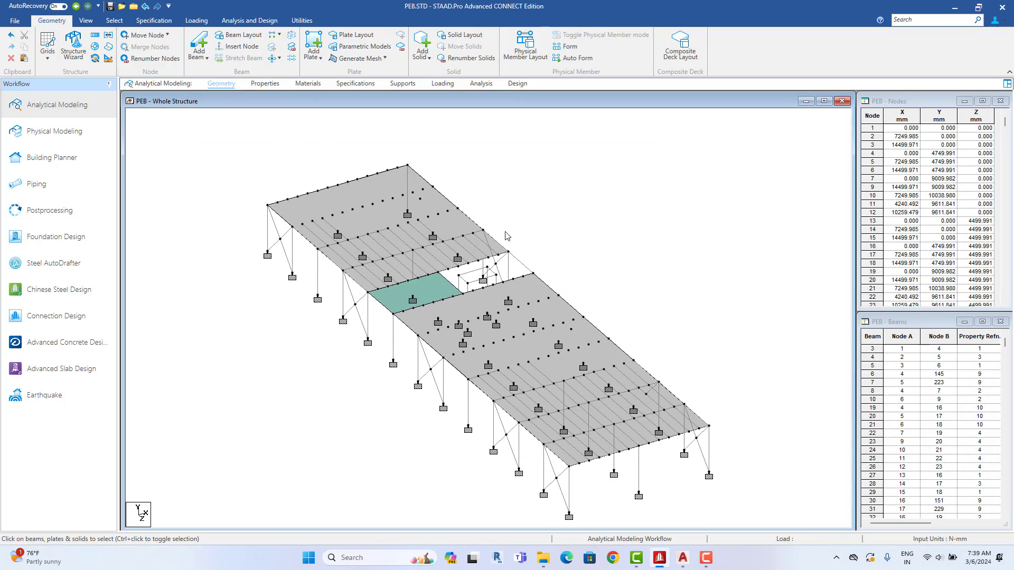
{"action": "left_click", "coordinate": [265, 84]}
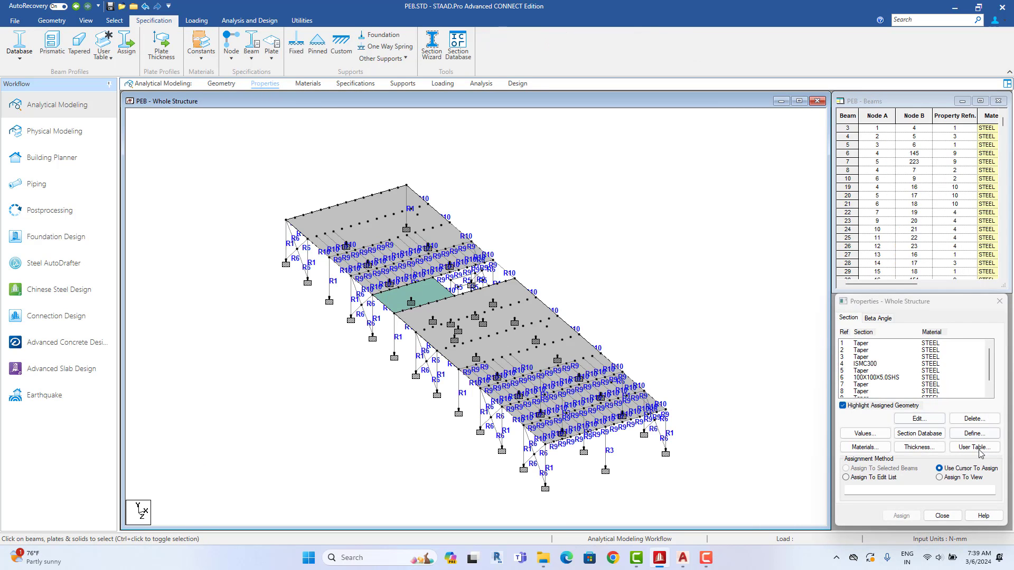
{"action": "left_click", "coordinate": [917, 447]}
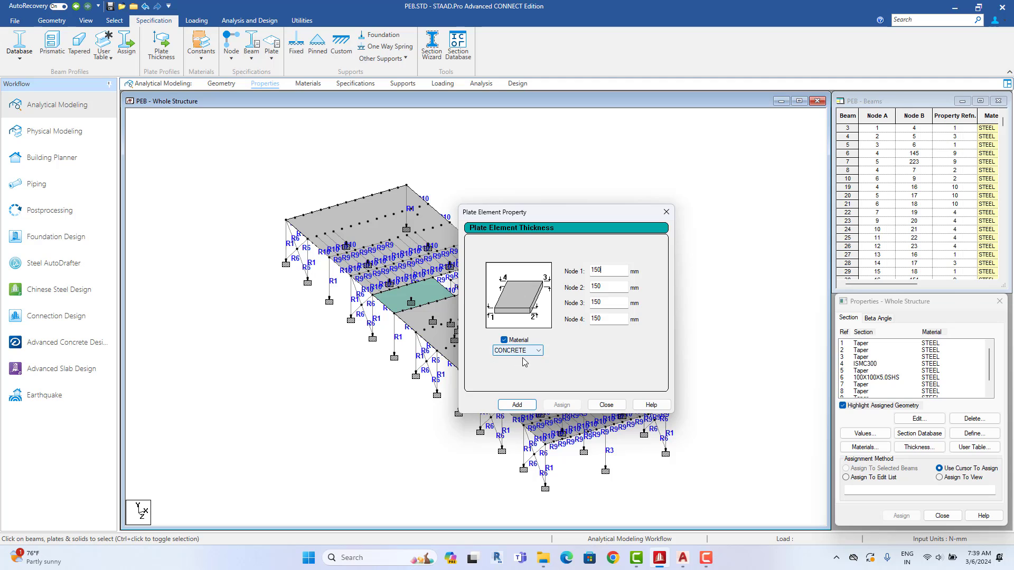
{"action": "left_click", "coordinate": [517, 405]}
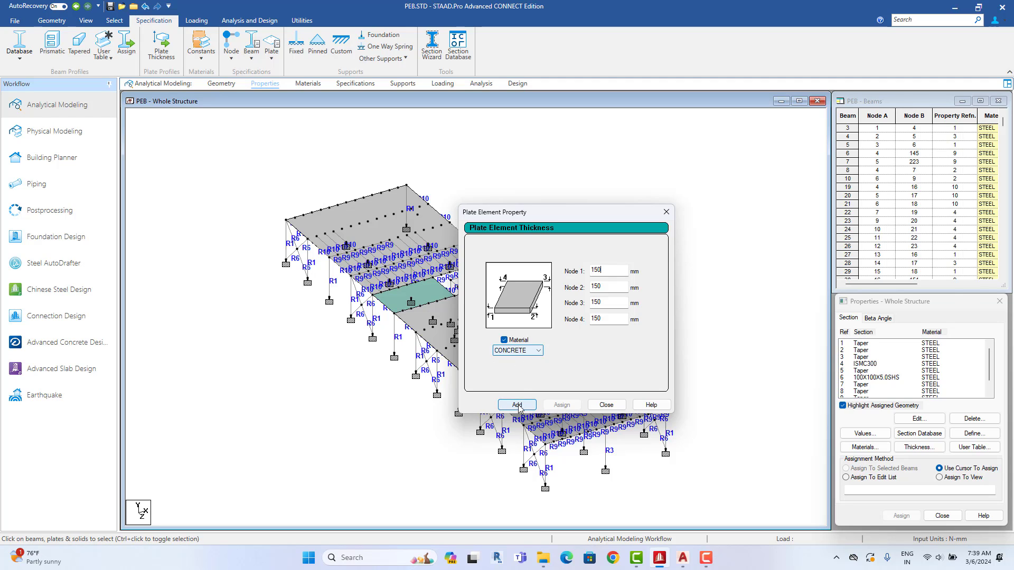
{"action": "left_click", "coordinate": [606, 404]}
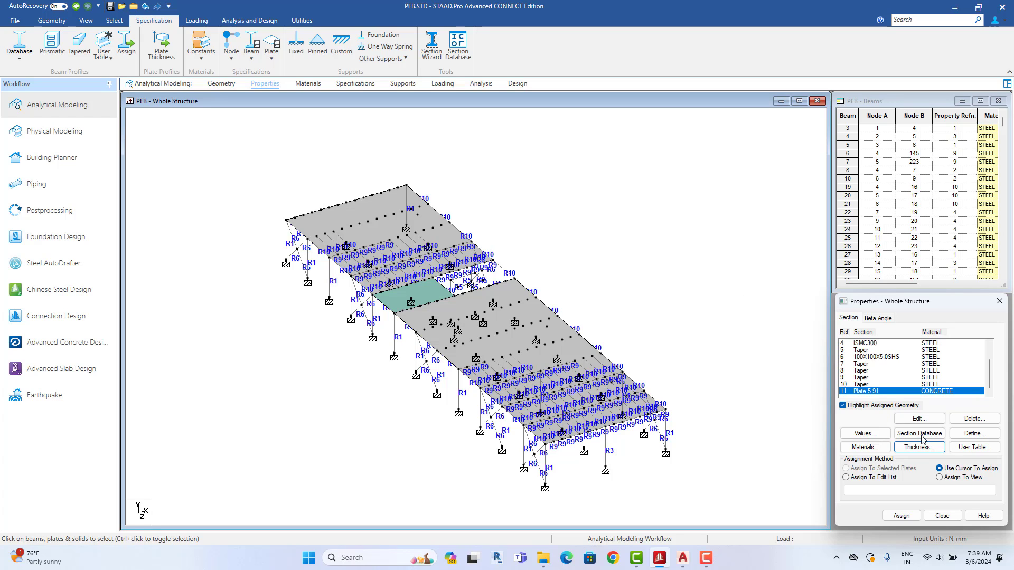
{"action": "left_click", "coordinate": [919, 418]}
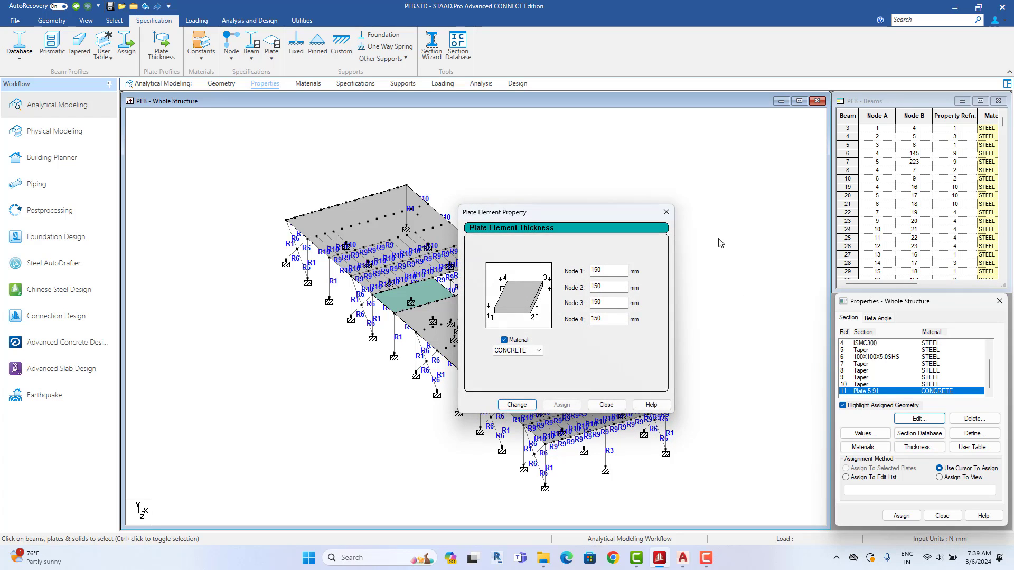
Step: Select all floor plates with the Plates Cursor and assign the 150 mm concrete thickness property to them
{"action": "right_click", "coordinate": [668, 196]}
{"action": "mouse_move", "coordinate": [788, 268]}
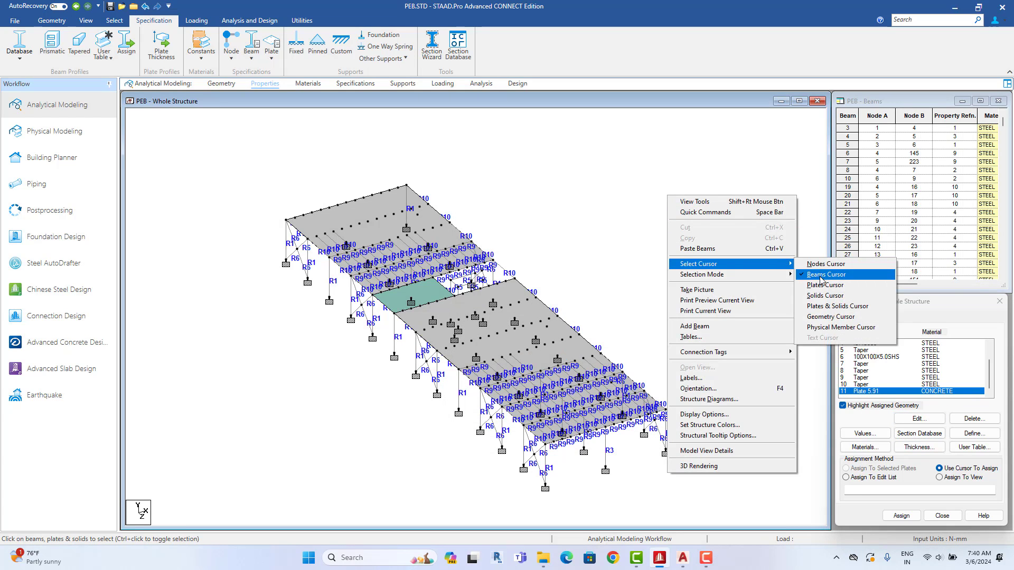
{"action": "left_click", "coordinate": [823, 286]}
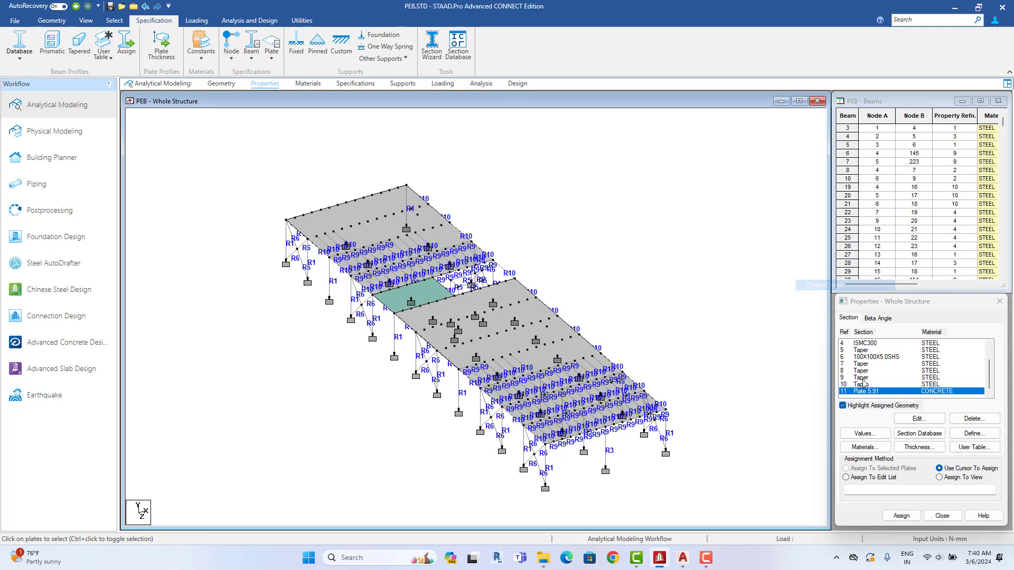
{"action": "key", "text": "ctrl+a"}
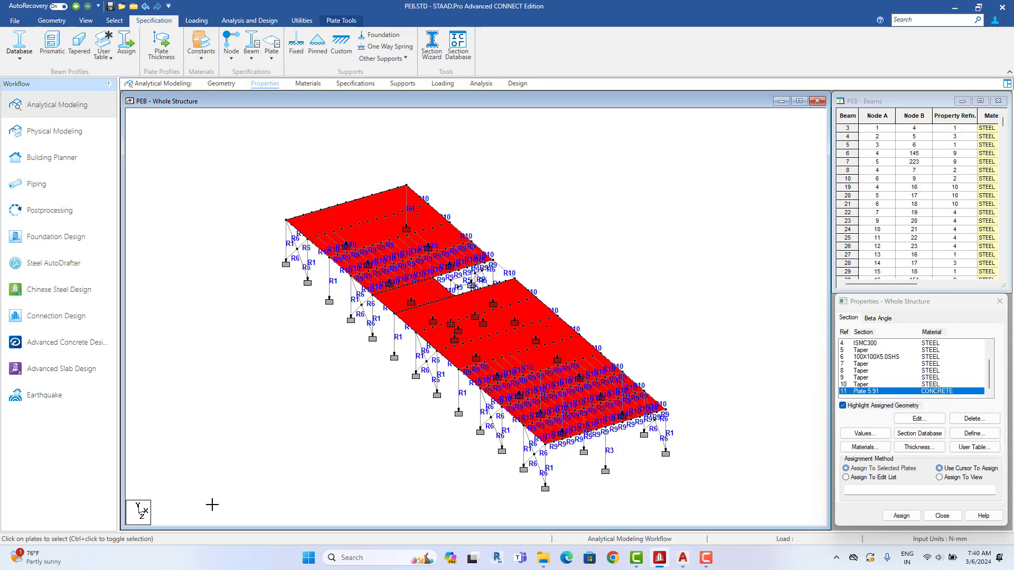
{"action": "left_click", "coordinate": [908, 520]}
{"action": "left_click", "coordinate": [938, 443]}
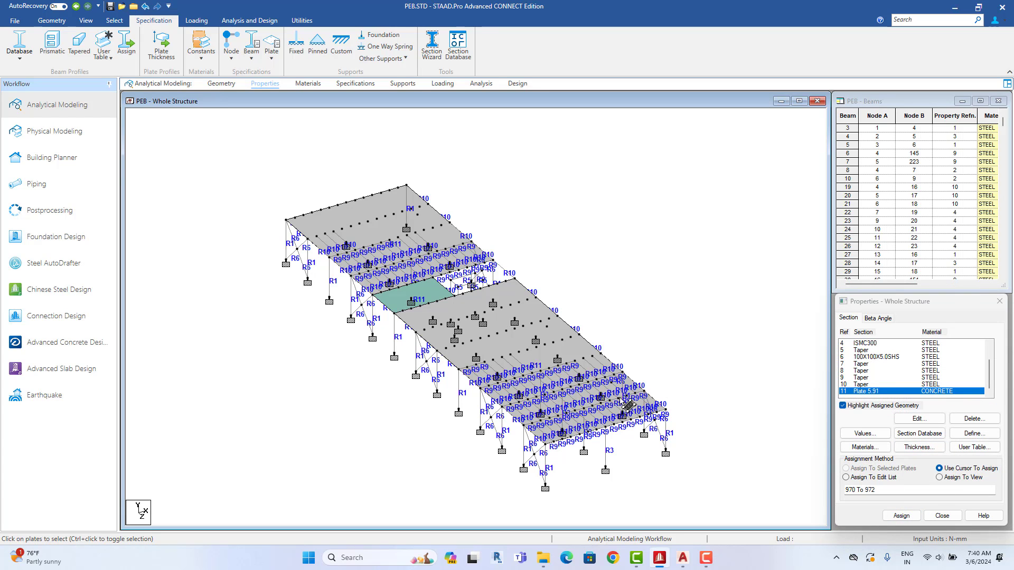
Step: Select the large plate beyond the opening, examine its thickness in a 3D rendering, and close the rendering
{"action": "left_click", "coordinate": [598, 368]}
{"action": "right_click", "coordinate": [626, 316]}
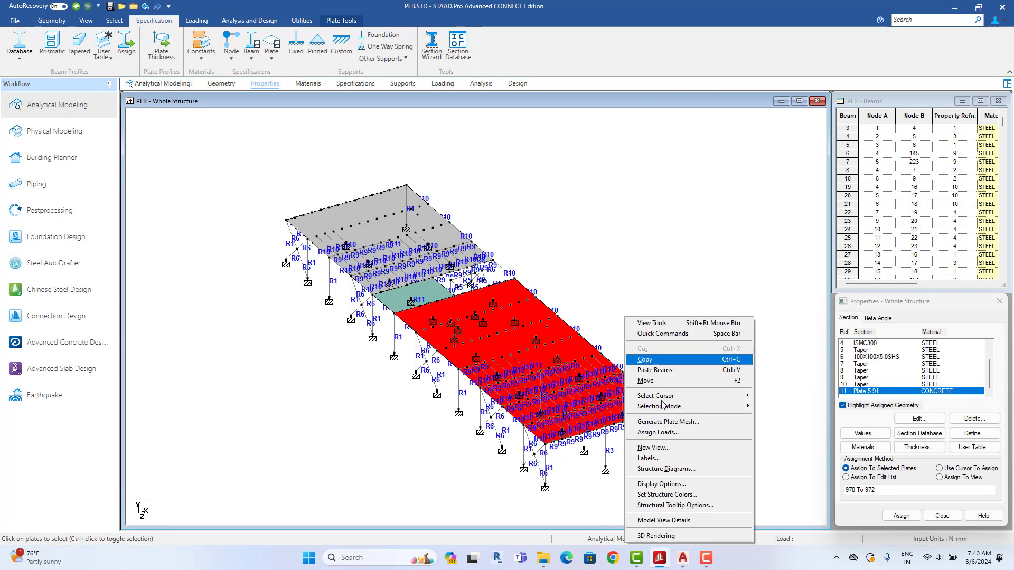
{"action": "left_click", "coordinate": [657, 536]}
{"action": "left_click_drag", "start_coordinate": [678, 423], "coordinate": [654, 360]}
{"action": "scroll", "coordinate": [622, 355], "scroll_direction": "up", "scroll_amount": 5}
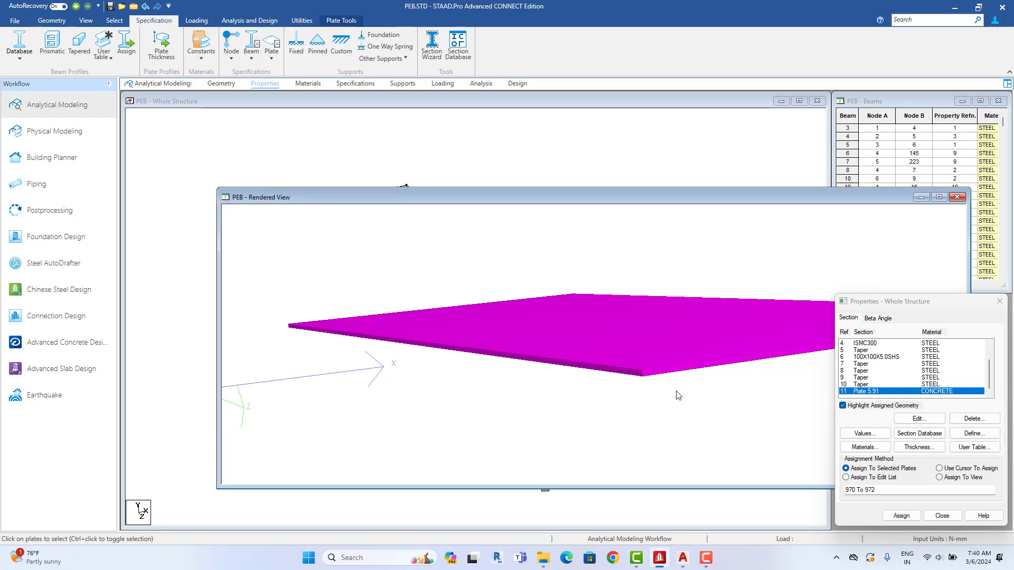
{"action": "left_click_drag", "start_coordinate": [678, 395], "coordinate": [926, 286]}
{"action": "left_click", "coordinate": [958, 202]}
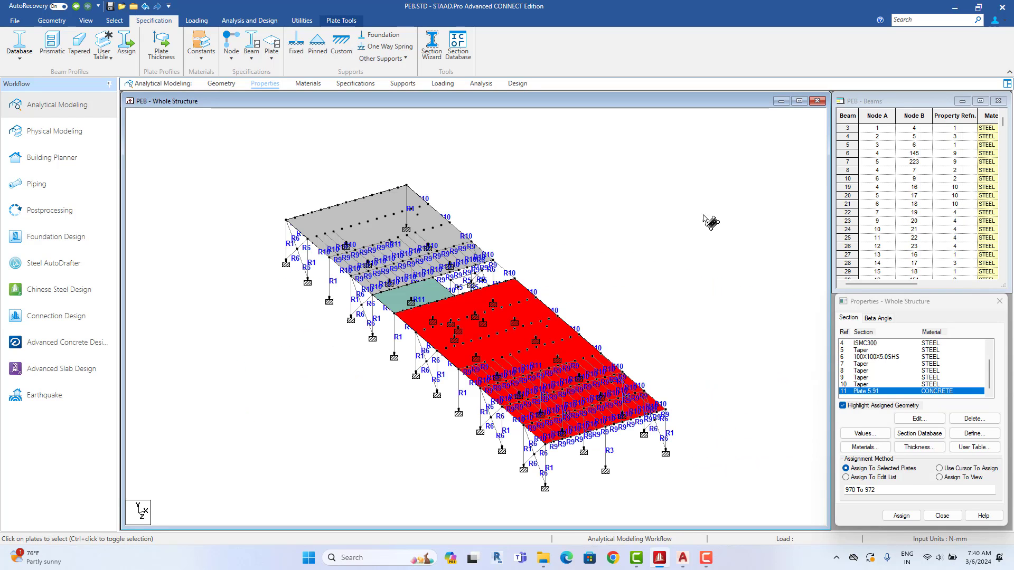
Step: Display the whole structure again and switch to the front view
{"action": "left_click", "coordinate": [86, 21]}
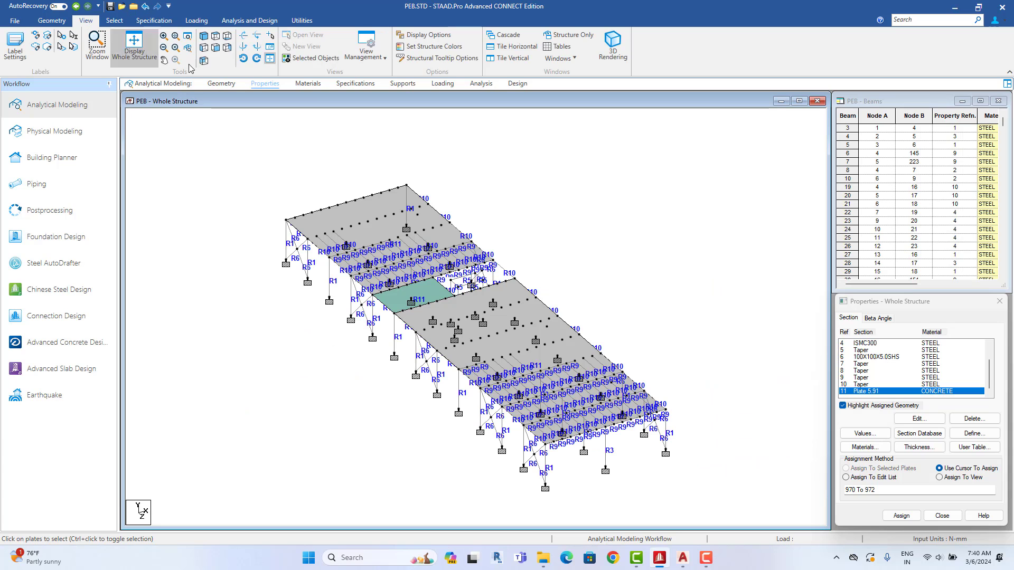
{"action": "left_click", "coordinate": [136, 51]}
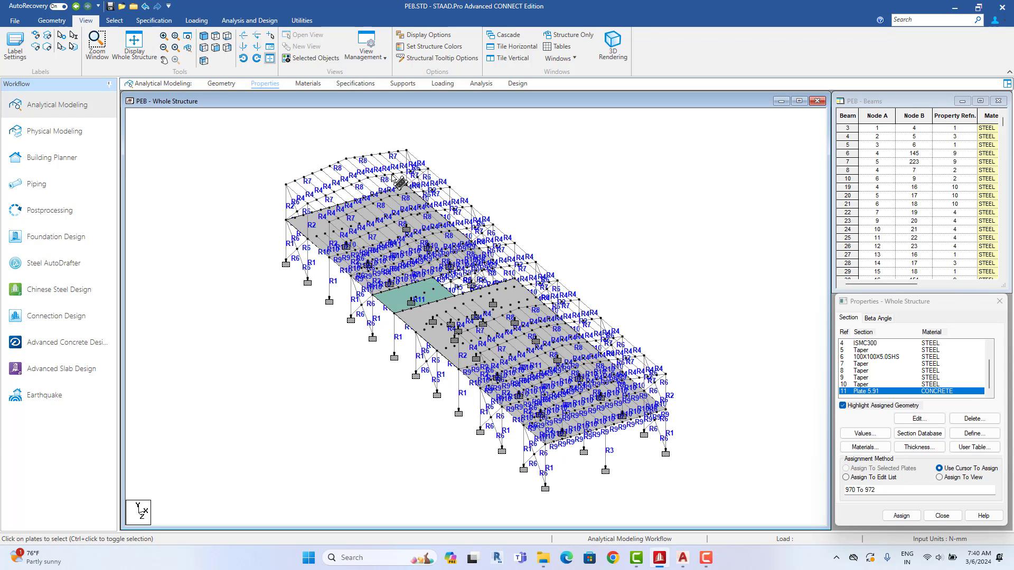
{"action": "scroll", "coordinate": [396, 179], "scroll_direction": "up", "scroll_amount": 1}
{"action": "left_click", "coordinate": [216, 49]}
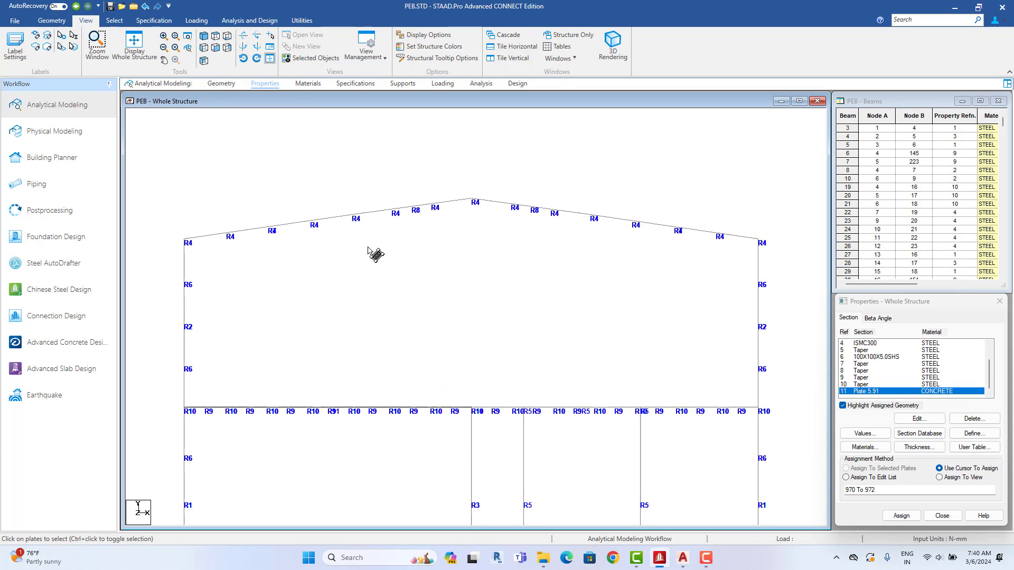
Step: Select all roof beams in the front view with the Beams Cursor, isolate them, and show them in the isometric view
{"action": "right_click", "coordinate": [348, 142]}
{"action": "mouse_move", "coordinate": [423, 206]}
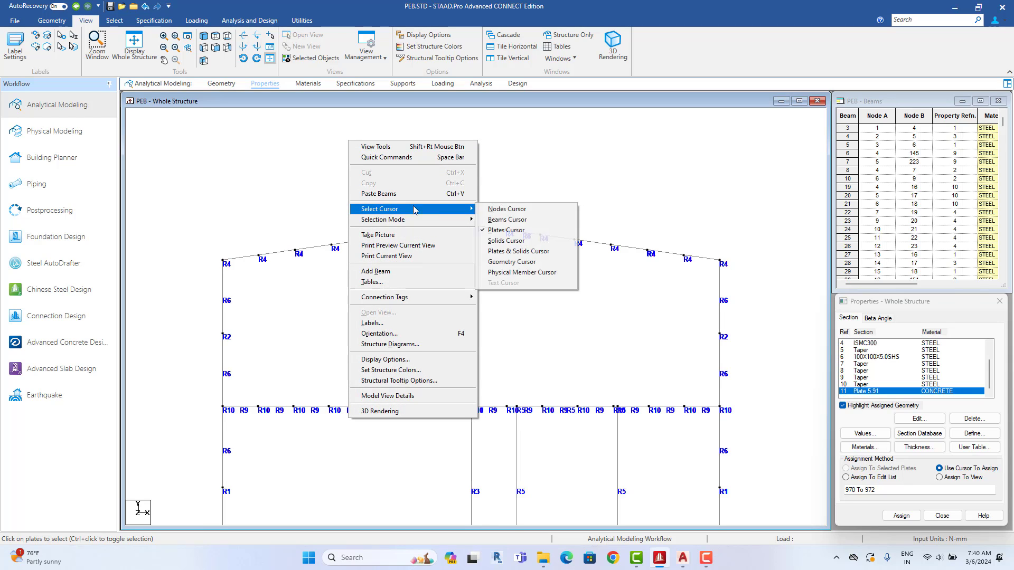
{"action": "left_click", "coordinate": [507, 219]}
{"action": "left_click_drag", "start_coordinate": [205, 180], "coordinate": [722, 274]}
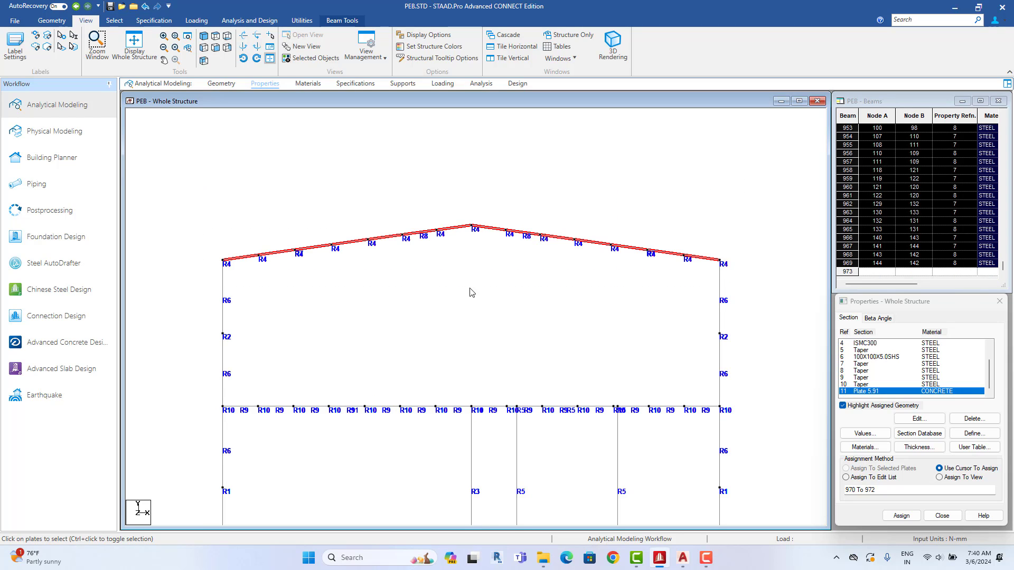
{"action": "left_click", "coordinate": [312, 59]}
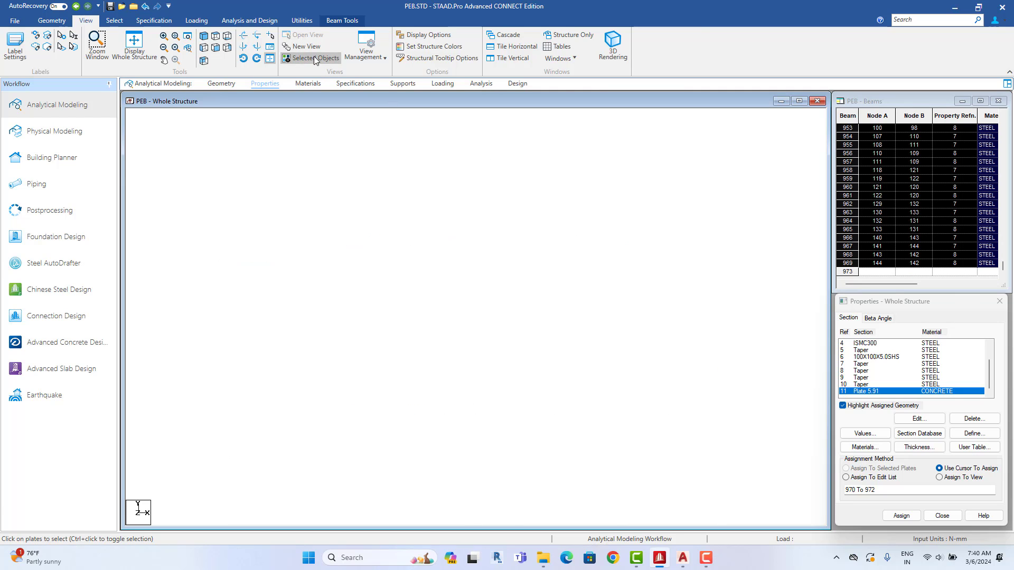
{"action": "left_click", "coordinate": [204, 38]}
{"action": "left_click", "coordinate": [577, 316]}
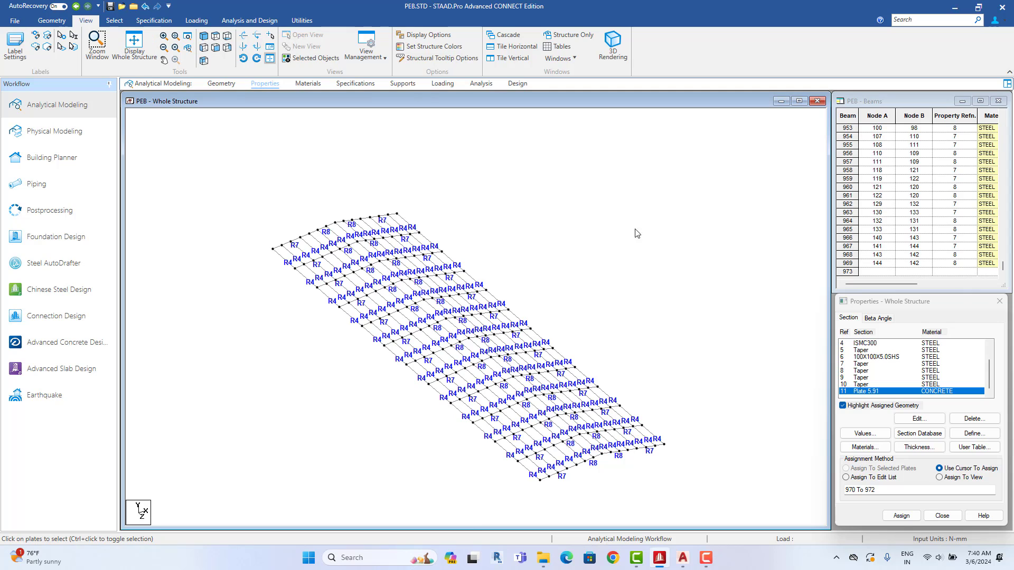
Step: Add a four-node plate over the near roof slope, spanning the building's full length from eave to ridge
{"action": "right_click", "coordinate": [238, 118]}
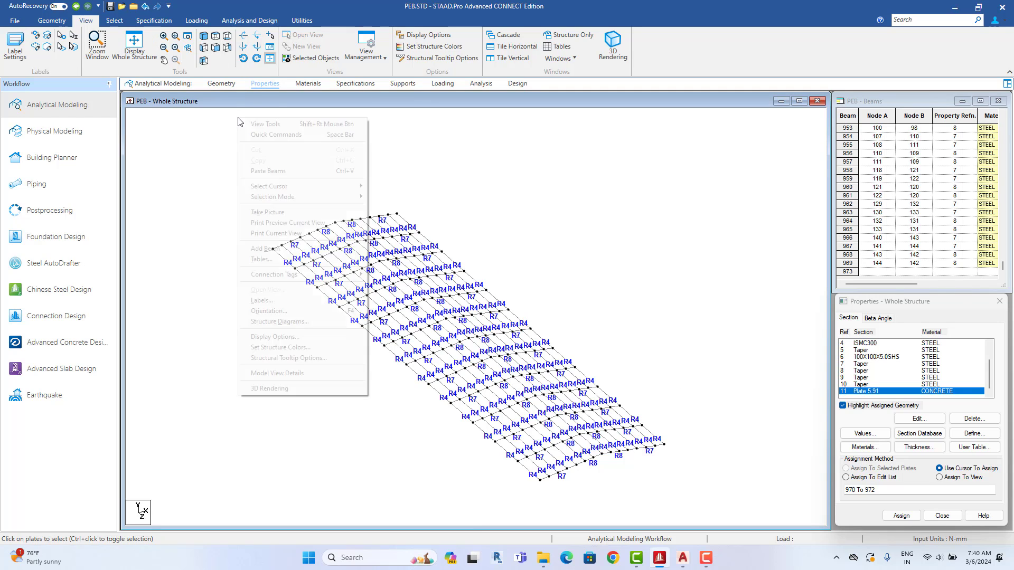
{"action": "left_click", "coordinate": [204, 152]}
{"action": "left_click", "coordinate": [53, 23]}
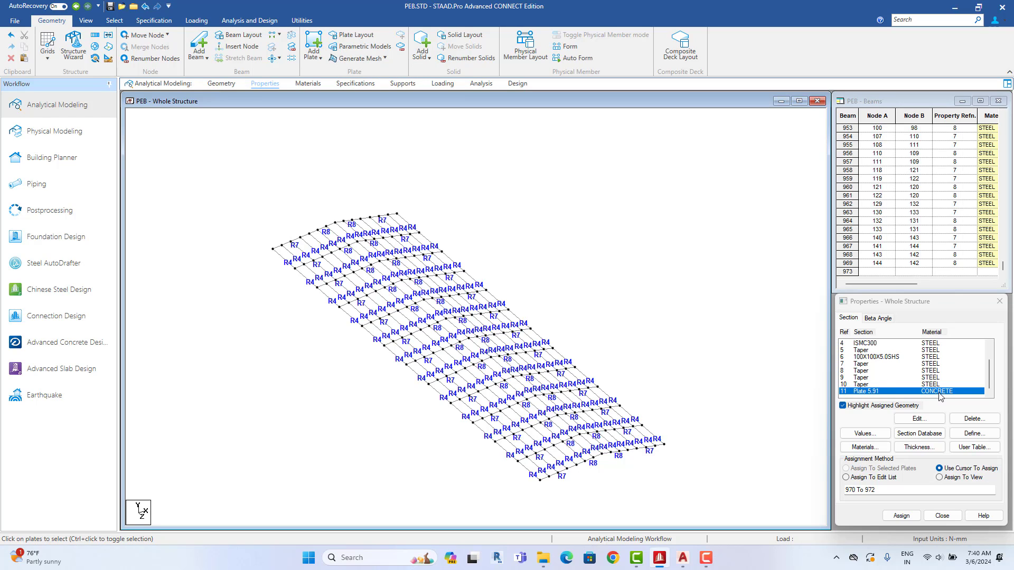
{"action": "left_click", "coordinate": [314, 46]}
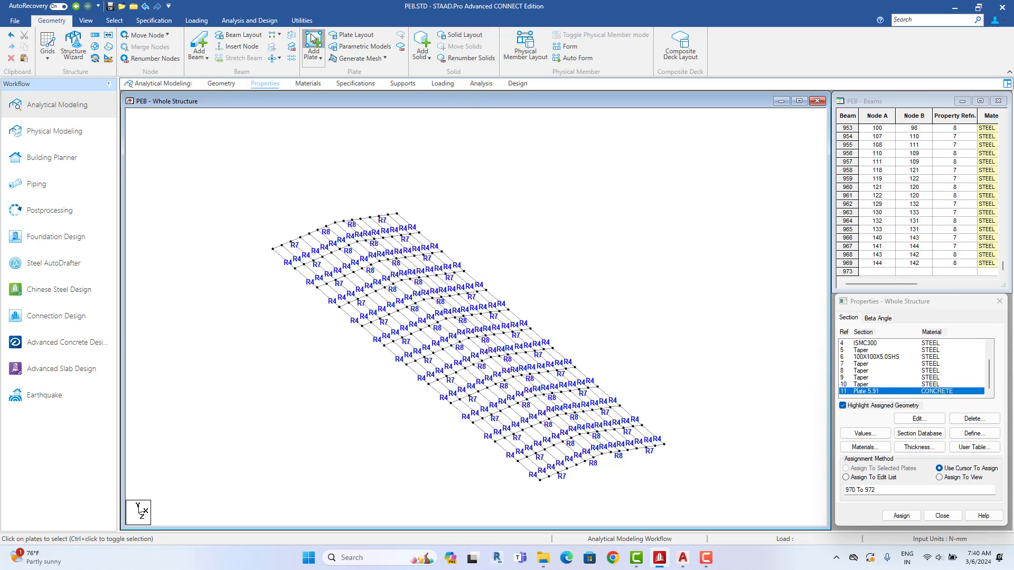
{"action": "left_click", "coordinate": [272, 249]}
{"action": "left_click", "coordinate": [335, 223]}
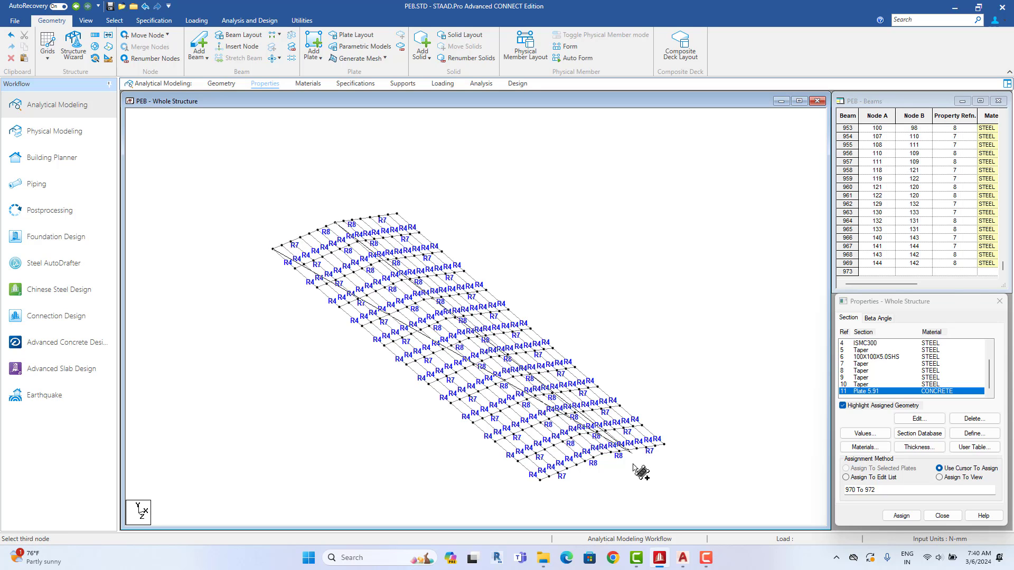
{"action": "left_click", "coordinate": [602, 453]}
{"action": "left_click", "coordinate": [539, 481]}
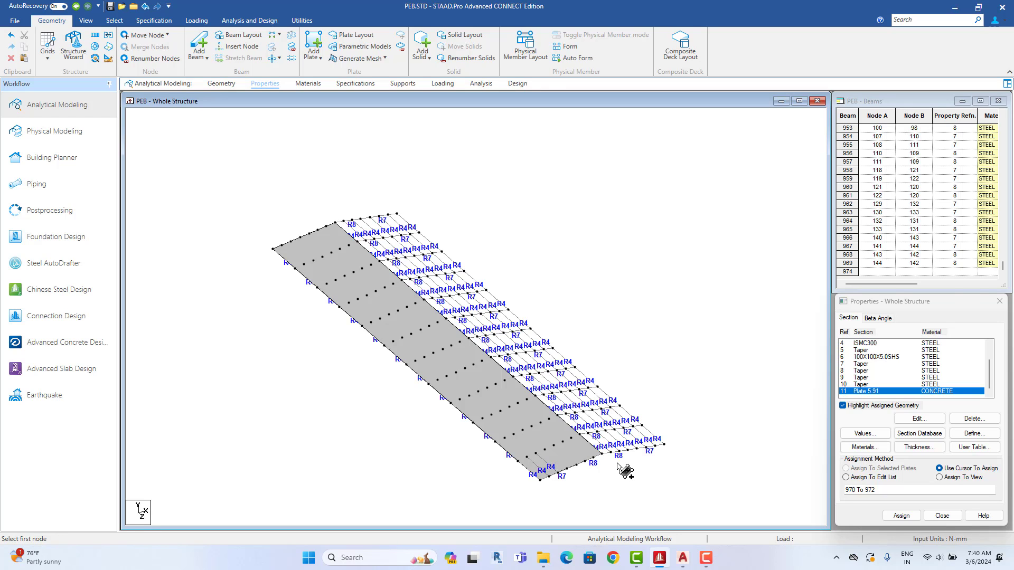
Step: Add a second four-node plate over the far roof slope, from its eave corners back to the ridge
{"action": "left_click", "coordinate": [661, 451]}
{"action": "left_click", "coordinate": [664, 445]}
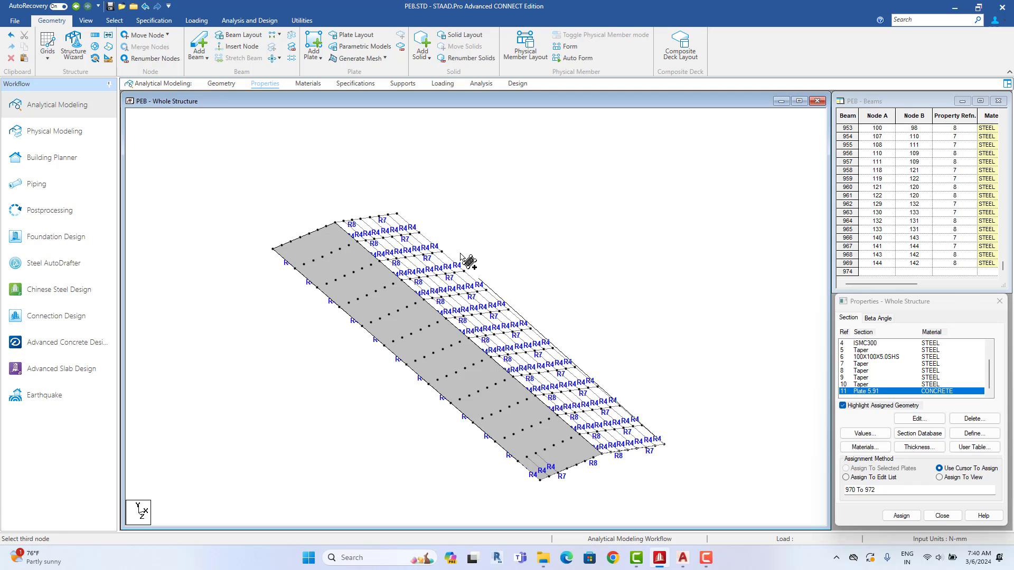
{"action": "left_click", "coordinate": [397, 213]}
{"action": "left_click", "coordinate": [337, 222]}
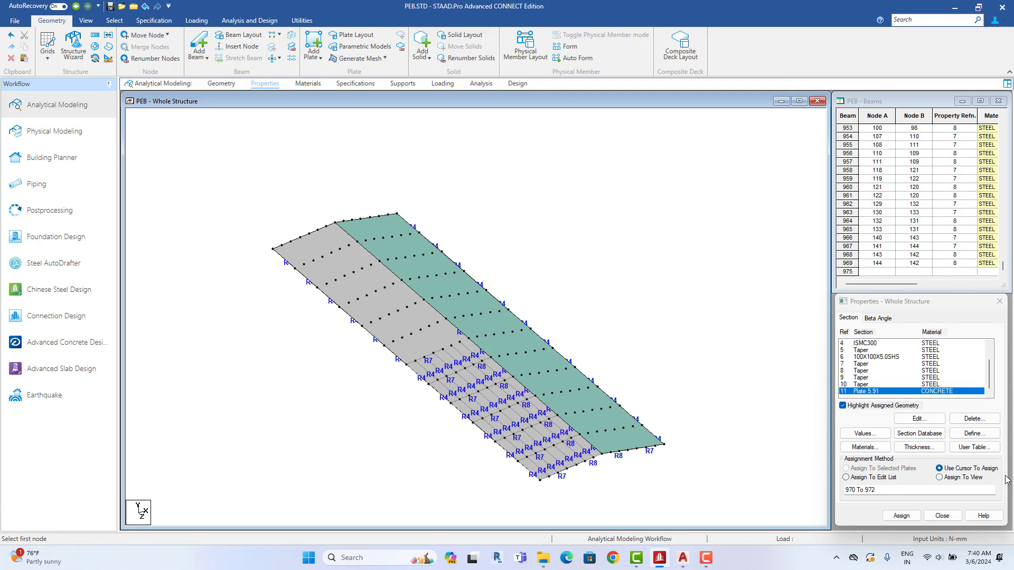
Step: Define a STEEL plate thickness property of 2 mm at all four nodes
{"action": "left_click", "coordinate": [917, 447]}
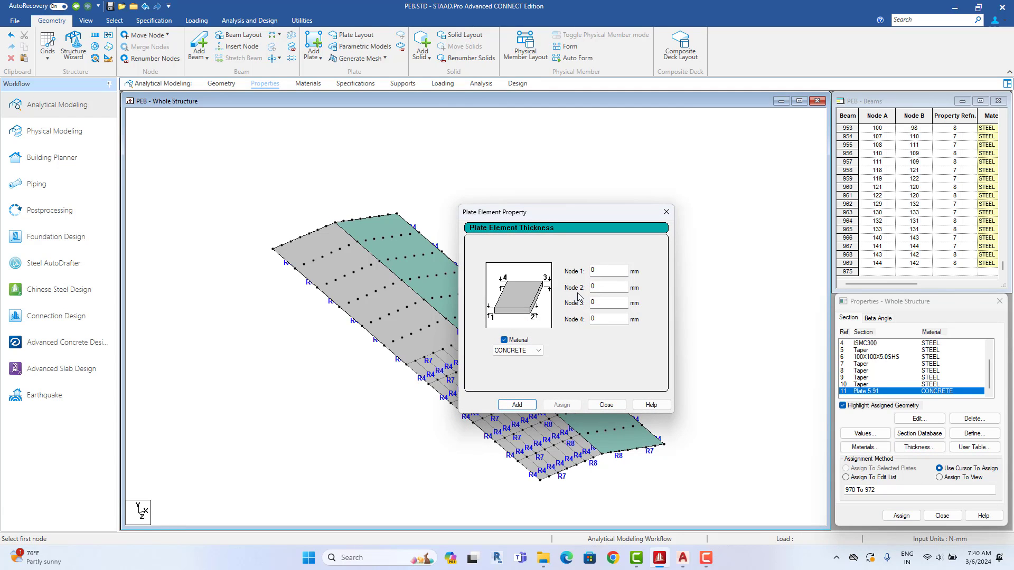
{"action": "double_click", "coordinate": [597, 271]}
{"action": "left_click", "coordinate": [530, 352]}
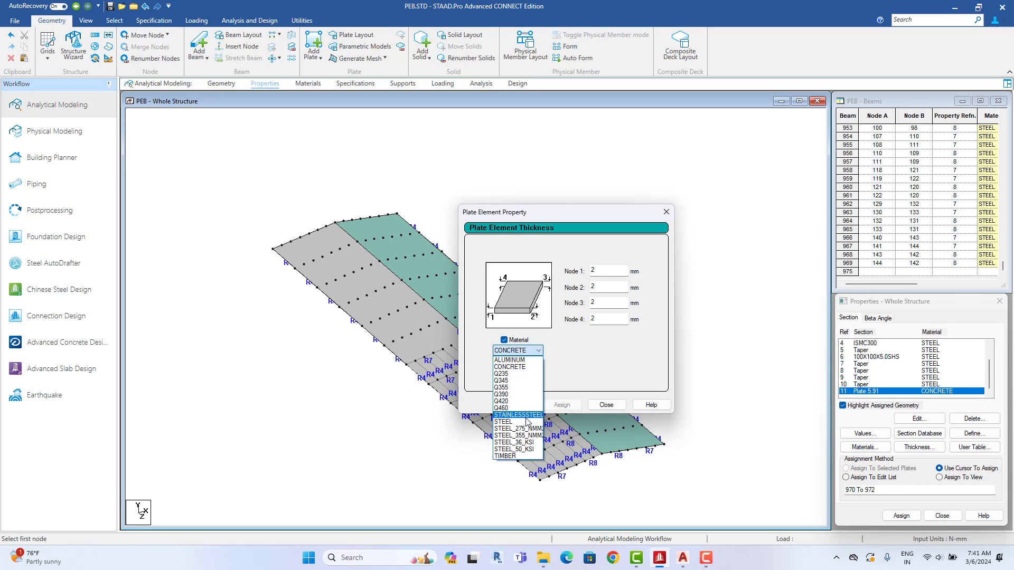
{"action": "left_click", "coordinate": [526, 422]}
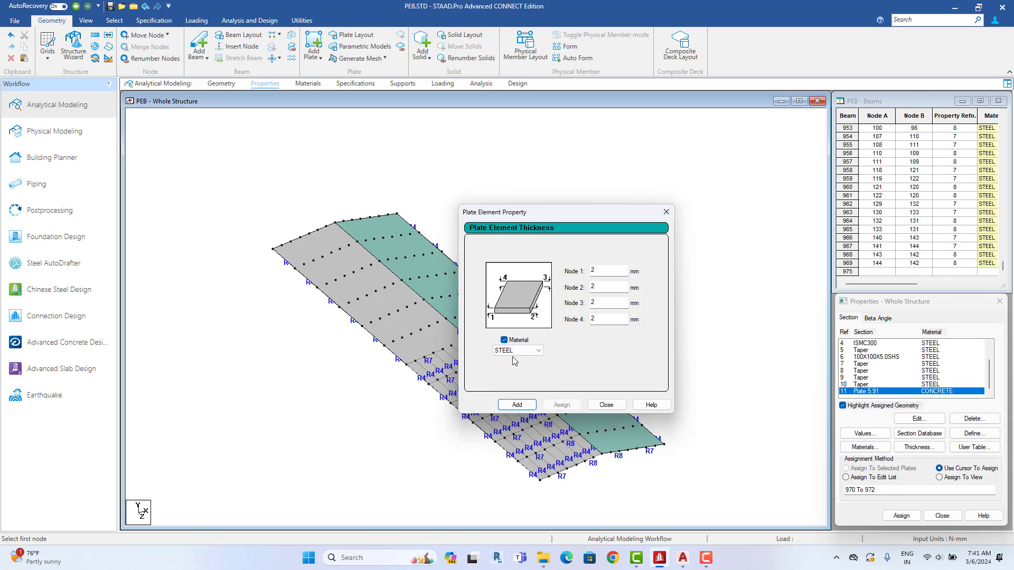
{"action": "left_click", "coordinate": [517, 405]}
{"action": "left_click", "coordinate": [606, 405]}
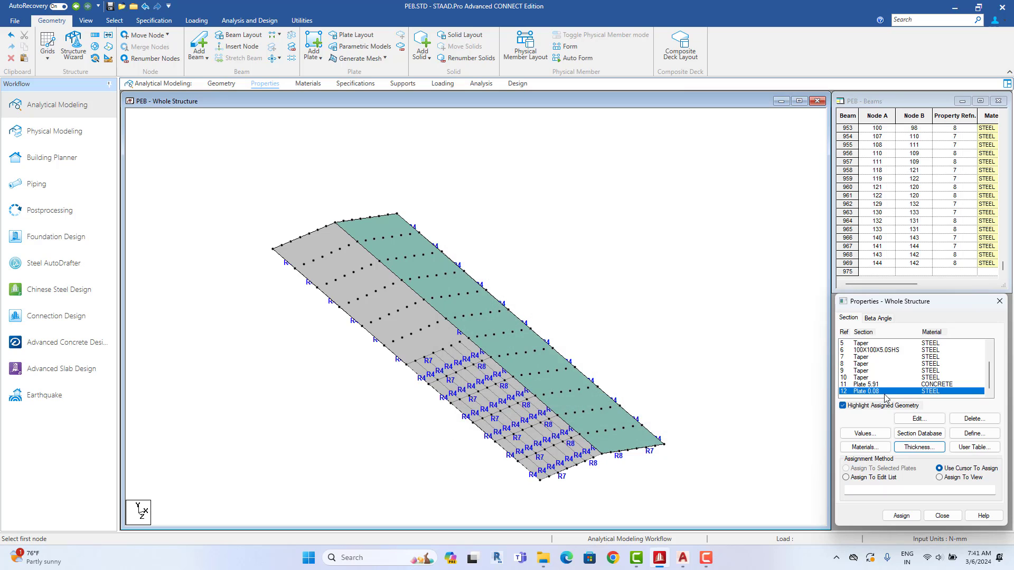
Step: Select both roof plates with the Plates Cursor and assign the 2 mm steel thickness property to them
{"action": "right_click", "coordinate": [532, 236]}
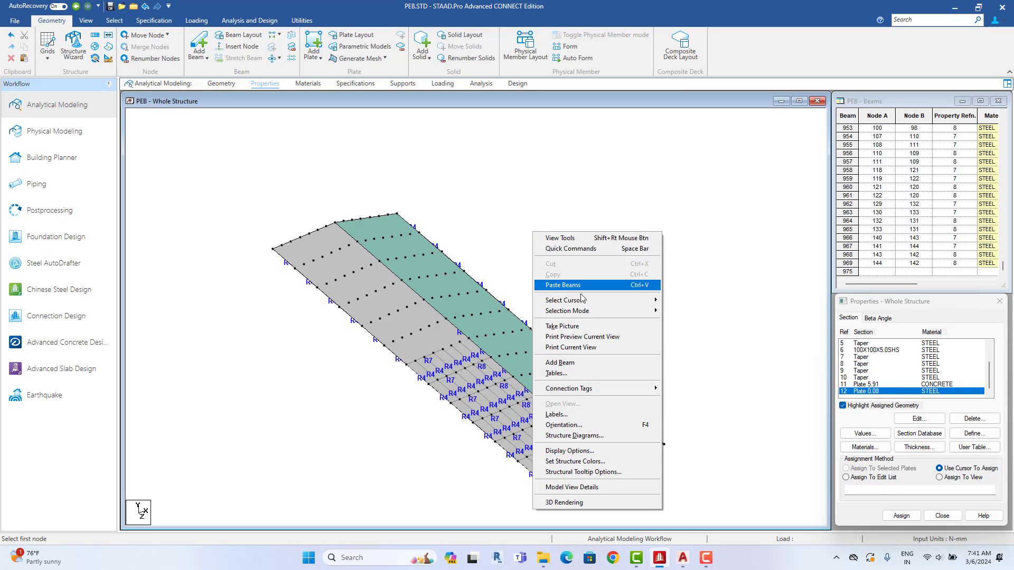
{"action": "left_click", "coordinate": [492, 165]}
{"action": "right_click", "coordinate": [492, 166]}
{"action": "mouse_move", "coordinate": [533, 234]}
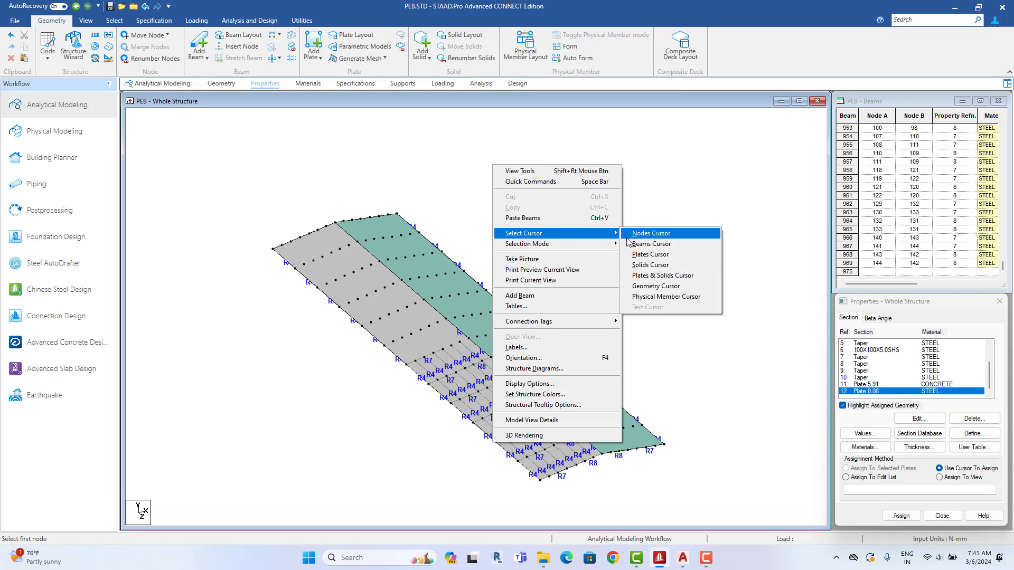
{"action": "left_click", "coordinate": [636, 257]}
{"action": "left_click_drag", "start_coordinate": [693, 183], "coordinate": [265, 498]}
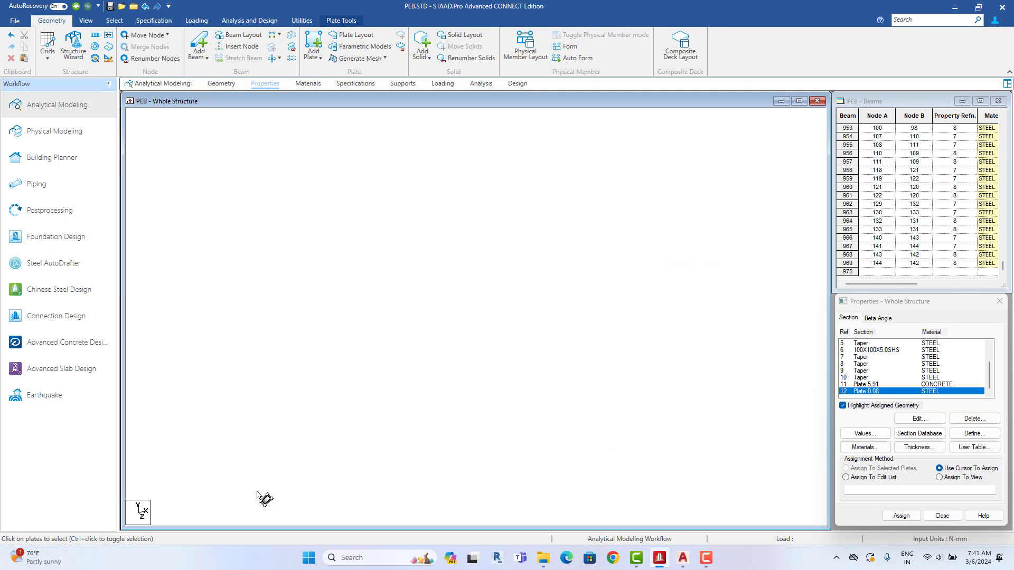
{"action": "left_click", "coordinate": [902, 516]}
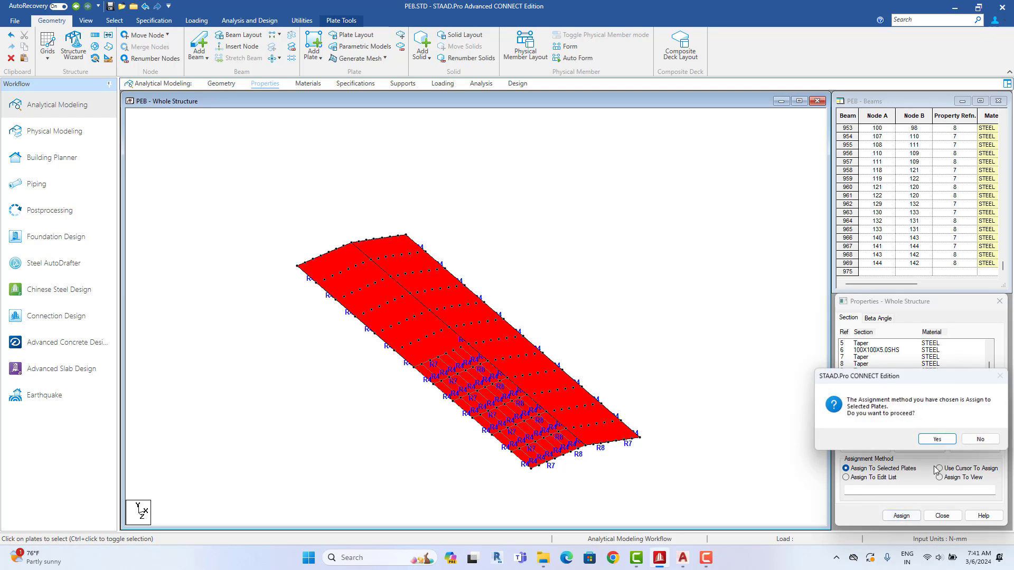
{"action": "left_click", "coordinate": [937, 444]}
{"action": "left_click", "coordinate": [683, 318]}
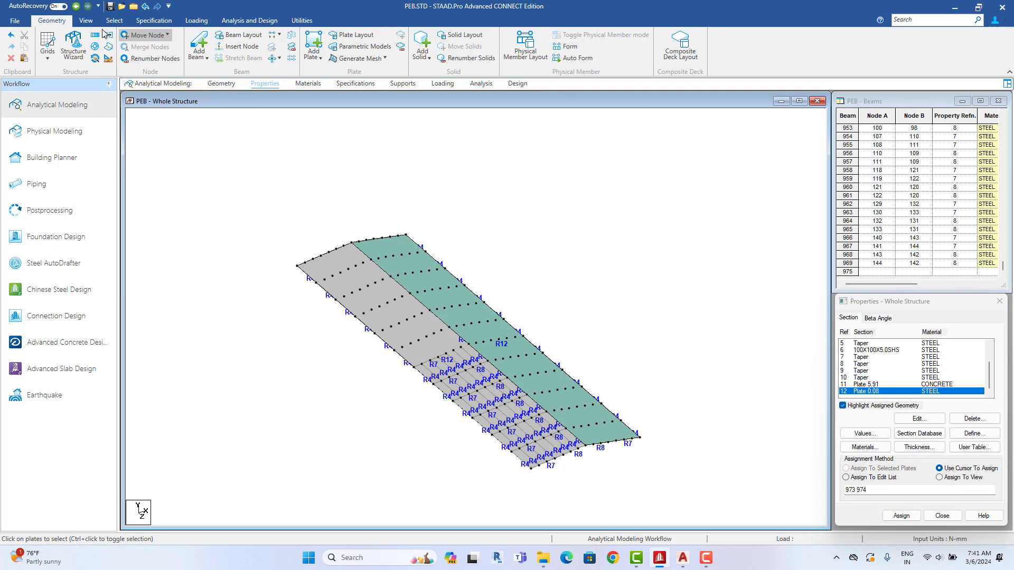
Step: Display the whole structure again, open its 3D rendering, and examine the roof and floor plates
{"action": "left_click", "coordinate": [85, 20]}
{"action": "left_click", "coordinate": [135, 45]}
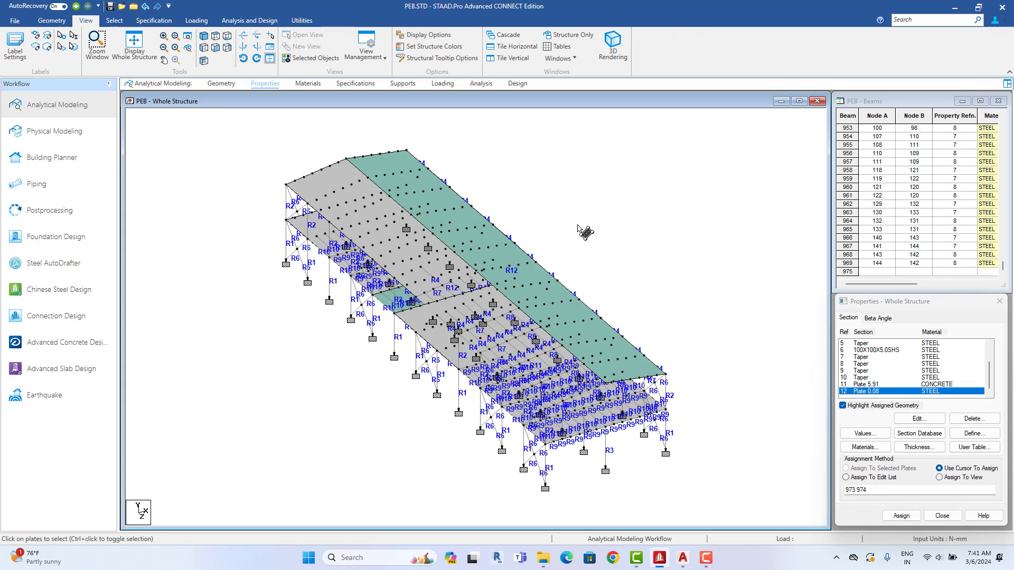
{"action": "right_click", "coordinate": [534, 162]}
{"action": "left_click", "coordinate": [580, 432]}
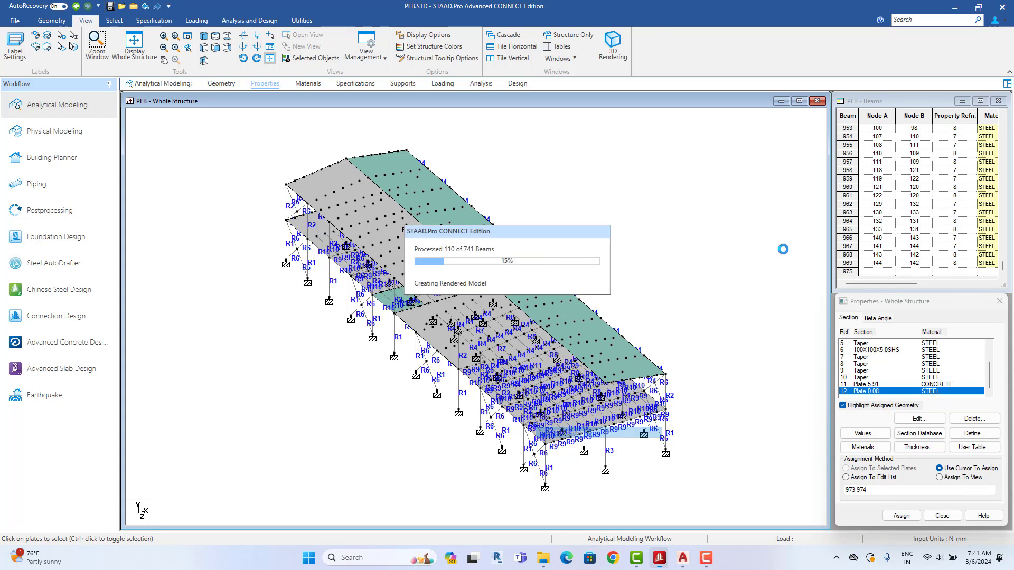
{"action": "left_click", "coordinate": [953, 211]}
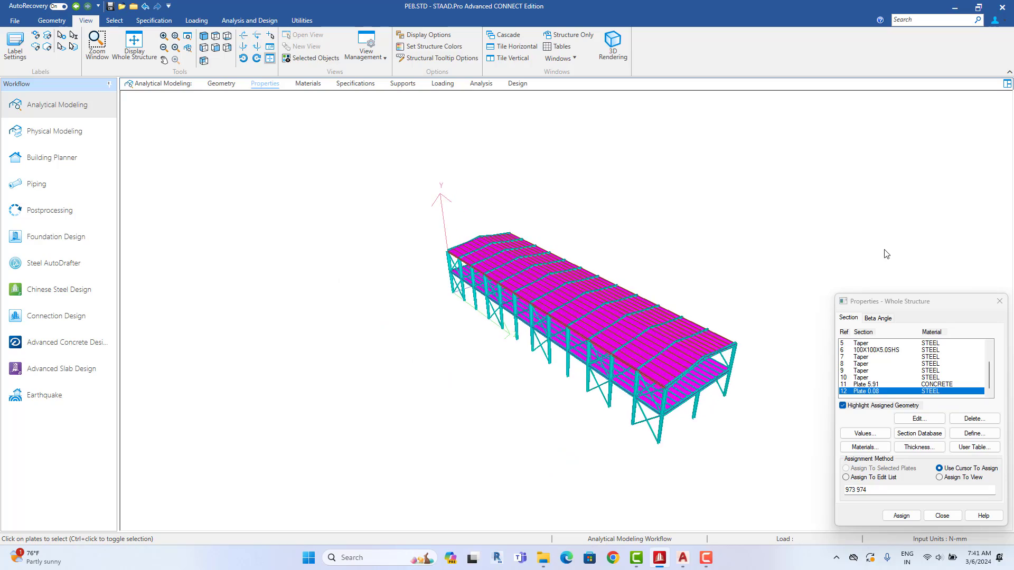
{"action": "left_click_drag", "start_coordinate": [885, 252], "coordinate": [597, 309]}
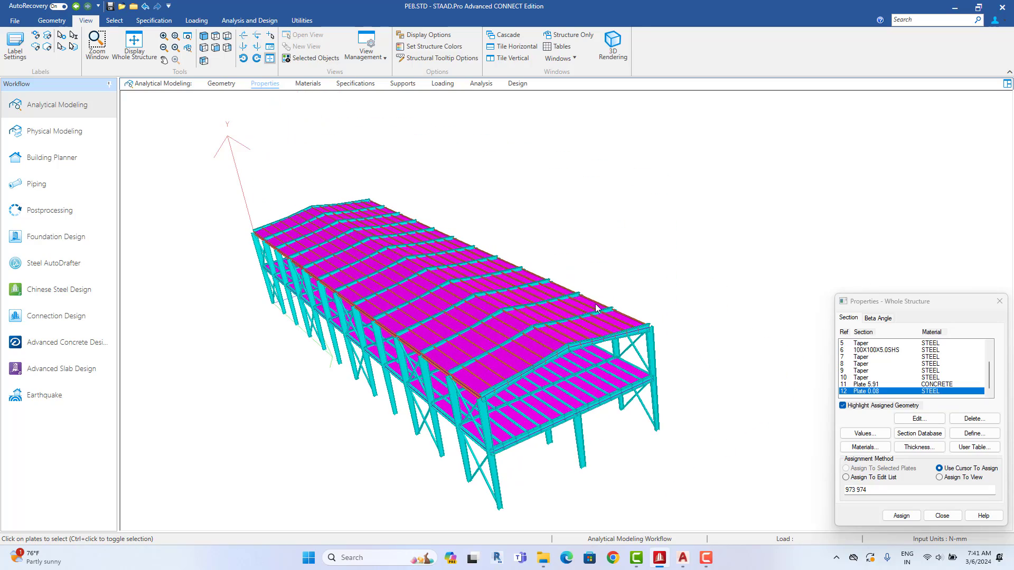
Step: Check which plates use the concrete and steel properties, and review the steel plate's thickness values
{"action": "left_click", "coordinate": [934, 385]}
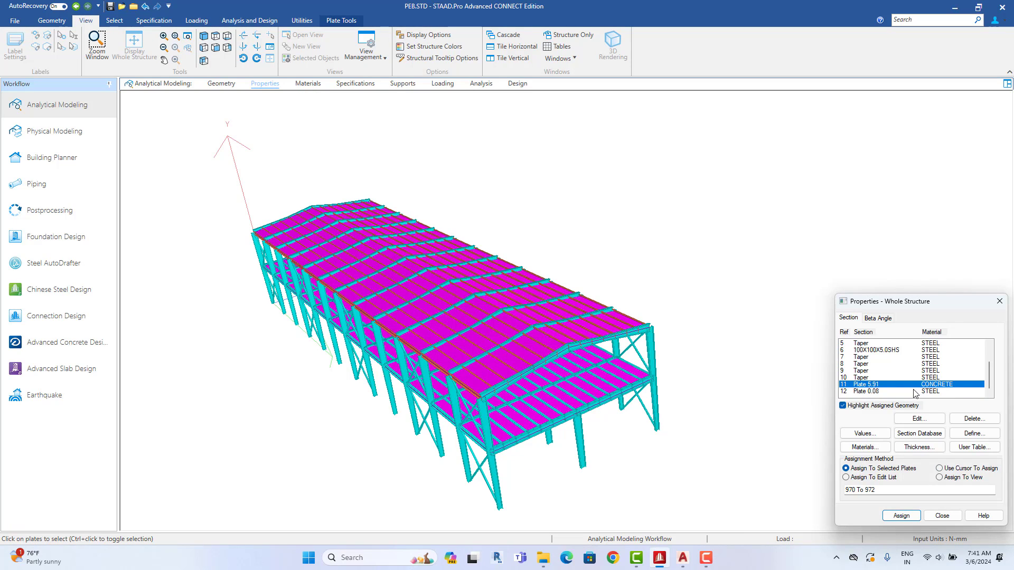
{"action": "left_click", "coordinate": [928, 391]}
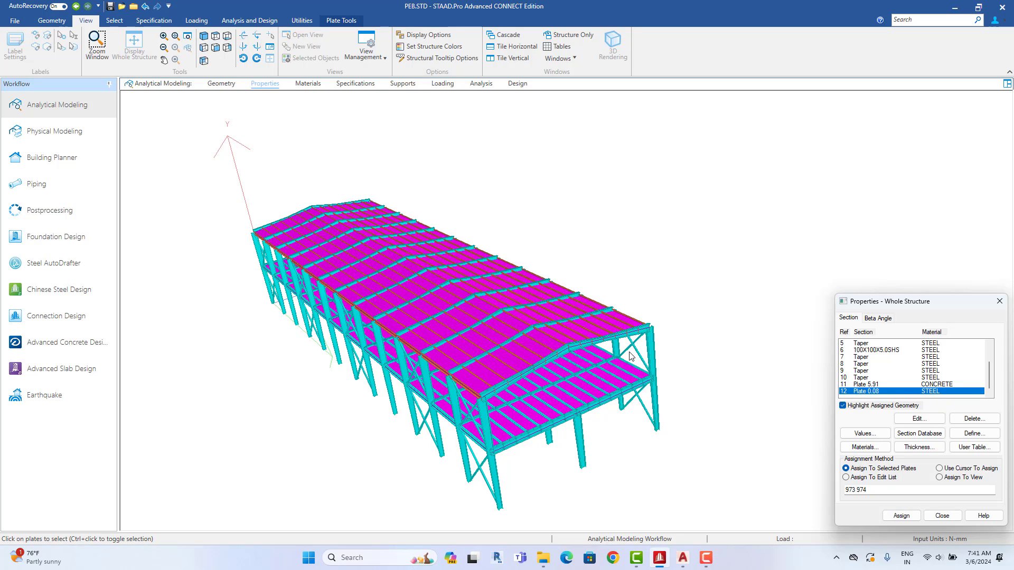
{"action": "left_click", "coordinate": [919, 418]}
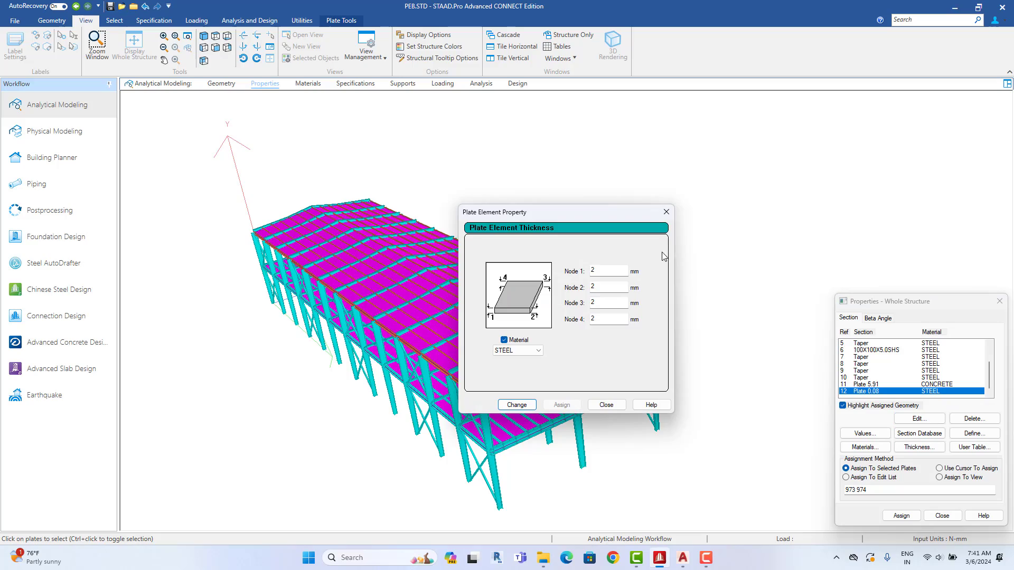
{"action": "left_click", "coordinate": [666, 212]}
Step: Examine the rendered building from below, above and the end, and return to the Geometry page with nothing selected
{"action": "scroll", "coordinate": [622, 427], "scroll_direction": "up", "scroll_amount": 2}
{"action": "middle_click_drag", "start_coordinate": [622, 426], "coordinate": [458, 153]}
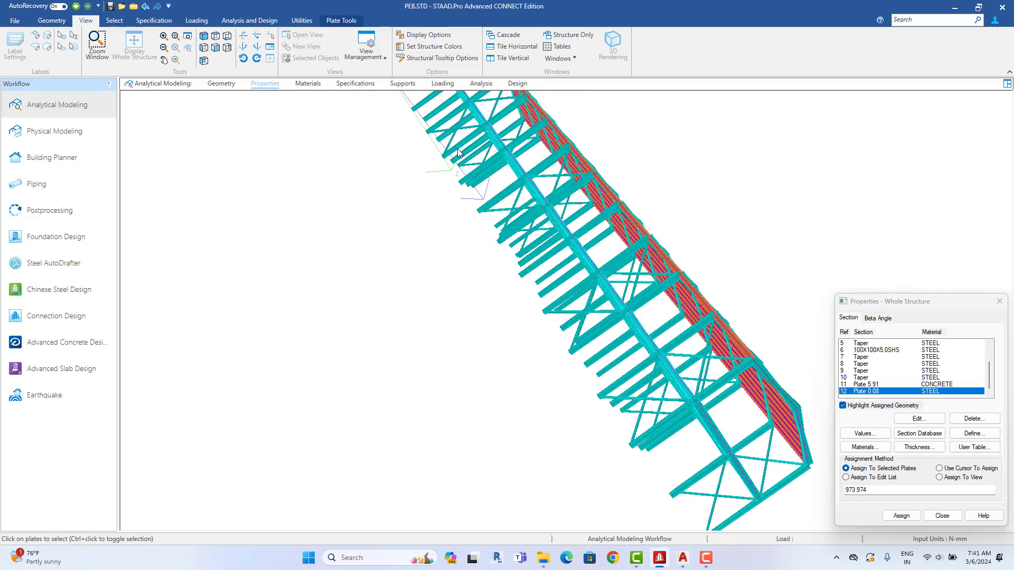
{"action": "middle_click_drag", "start_coordinate": [466, 193], "coordinate": [199, 93]}
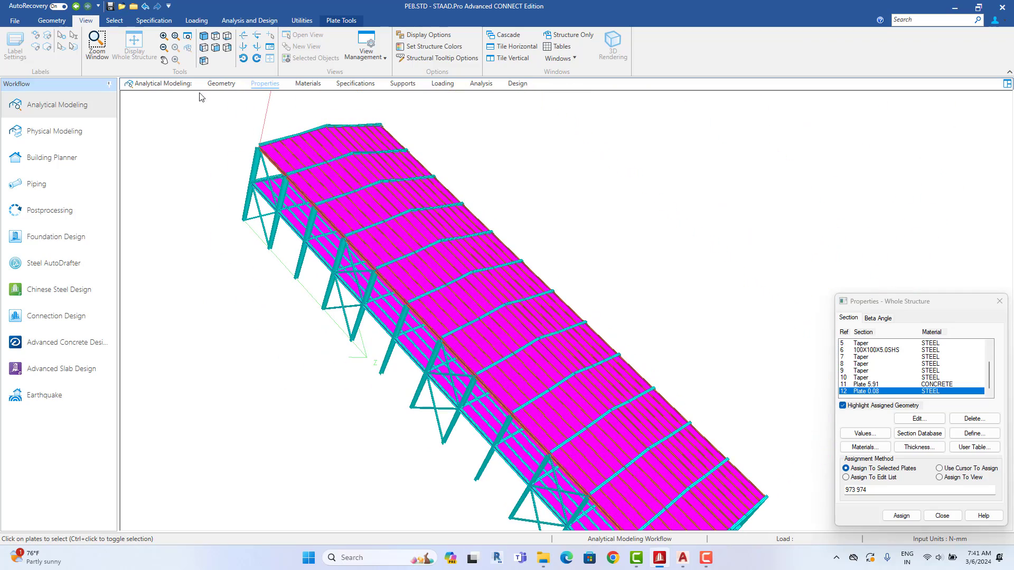
{"action": "middle_click_drag", "start_coordinate": [338, 222], "coordinate": [655, 407]}
{"action": "middle_click_drag", "start_coordinate": [517, 325], "coordinate": [399, 132]}
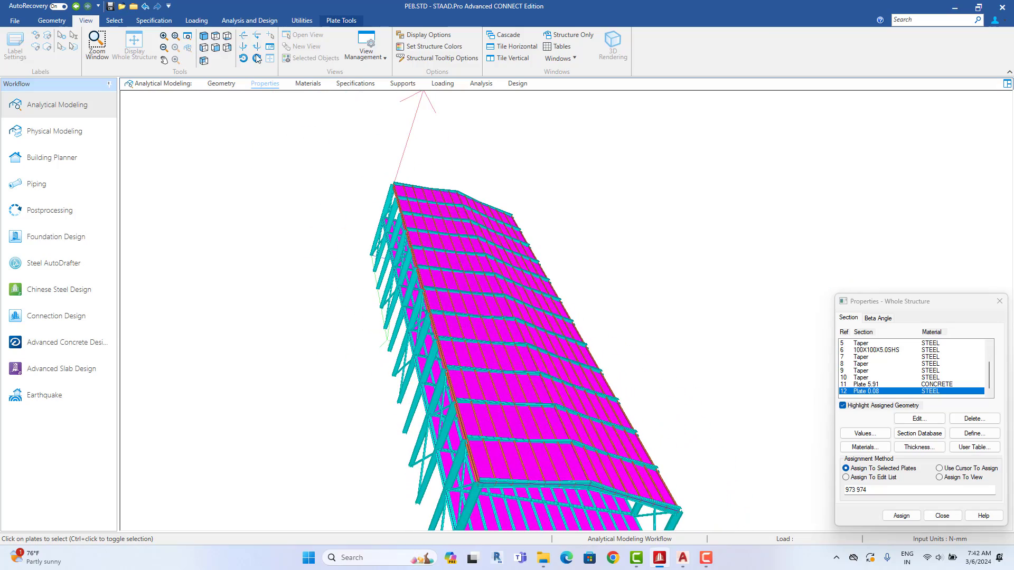
{"action": "left_click", "coordinate": [221, 83]}
{"action": "left_click", "coordinate": [573, 211]}
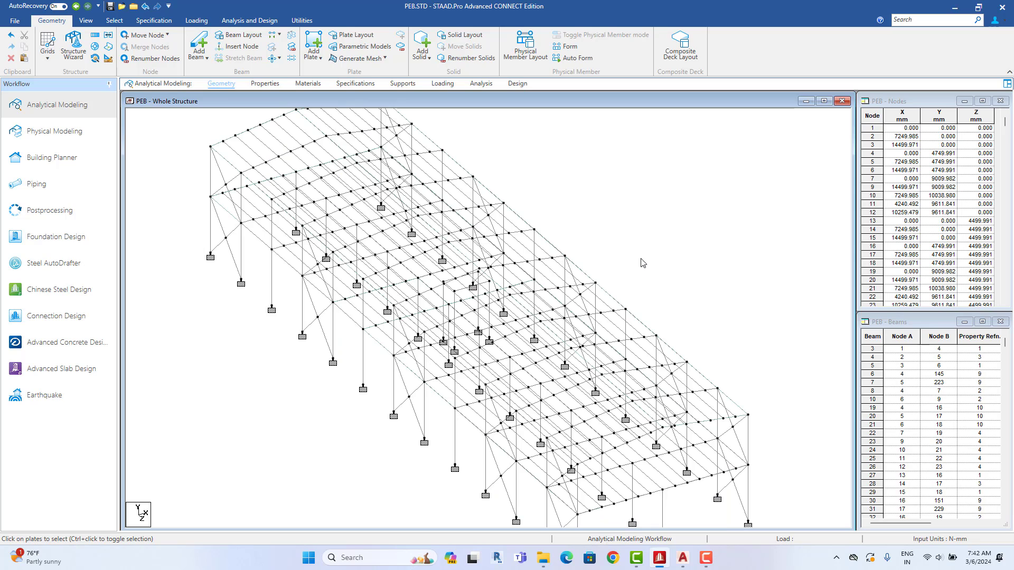
Step: Set the input units to Meter for length and KiloNewton for force
{"action": "scroll", "coordinate": [642, 262], "scroll_direction": "down", "scroll_amount": 2}
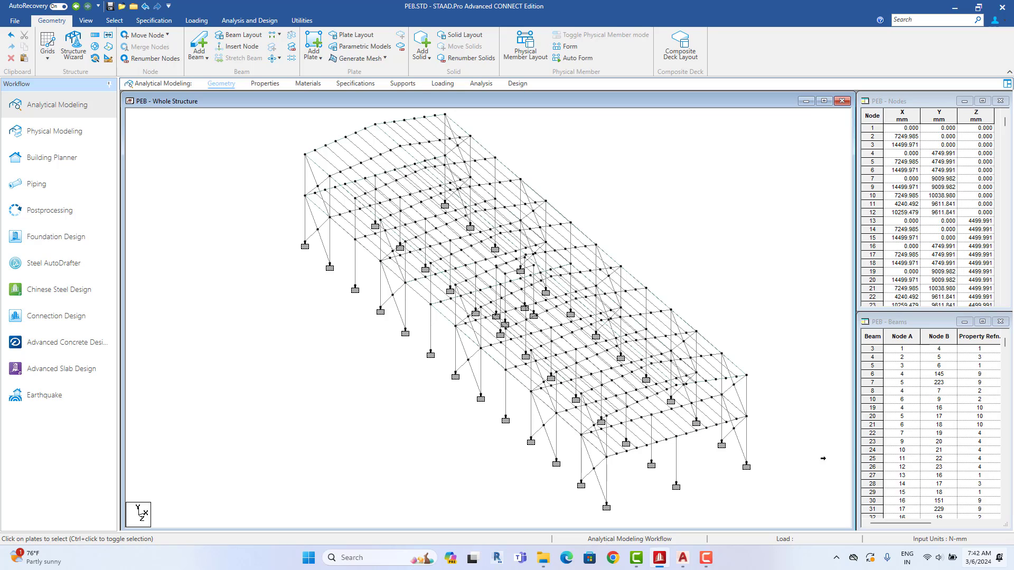
{"action": "left_click", "coordinate": [107, 59]}
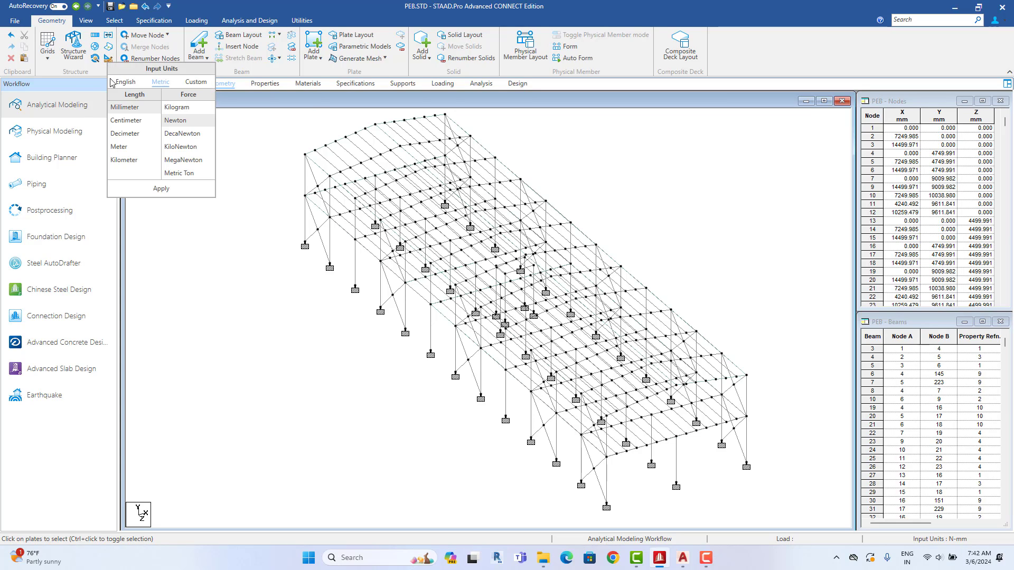
{"action": "left_click", "coordinate": [130, 148]}
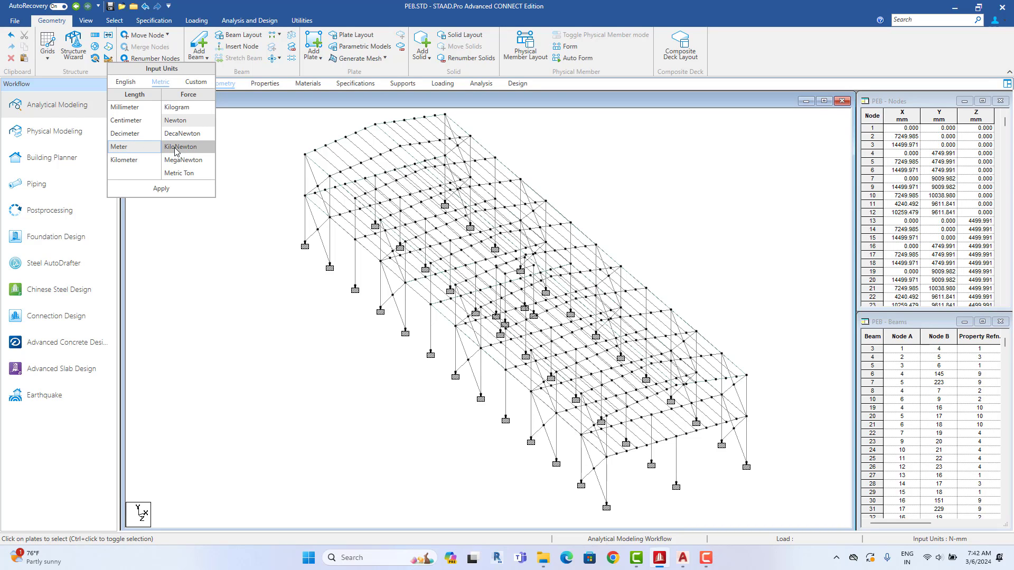
{"action": "left_click", "coordinate": [177, 148]}
{"action": "left_click", "coordinate": [160, 188]}
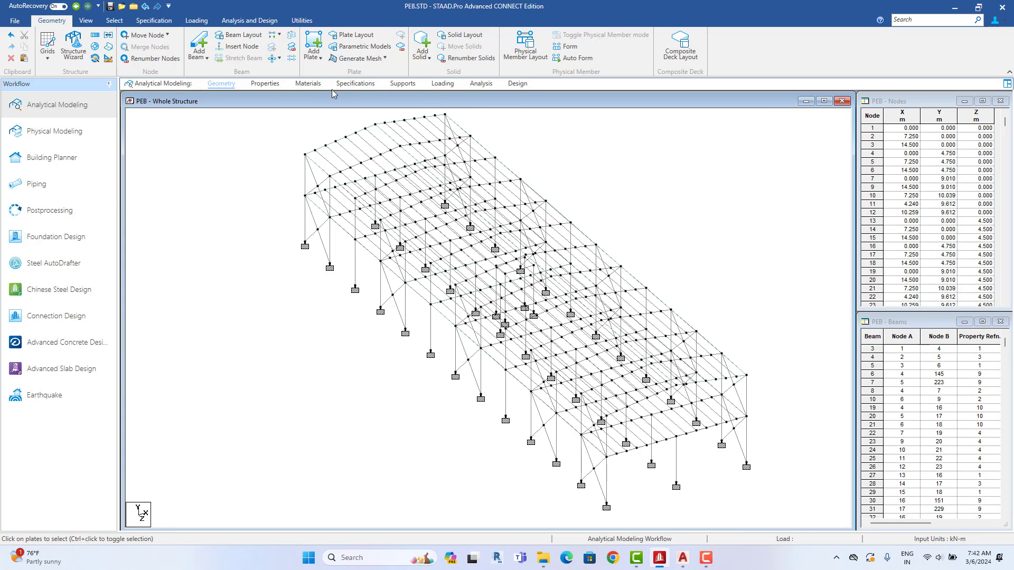
Step: Start a new seismic definition of type Indian IS 1893 (Part 1):2016, include accidental load, and open its parameter generator
{"action": "left_click", "coordinate": [443, 83]}
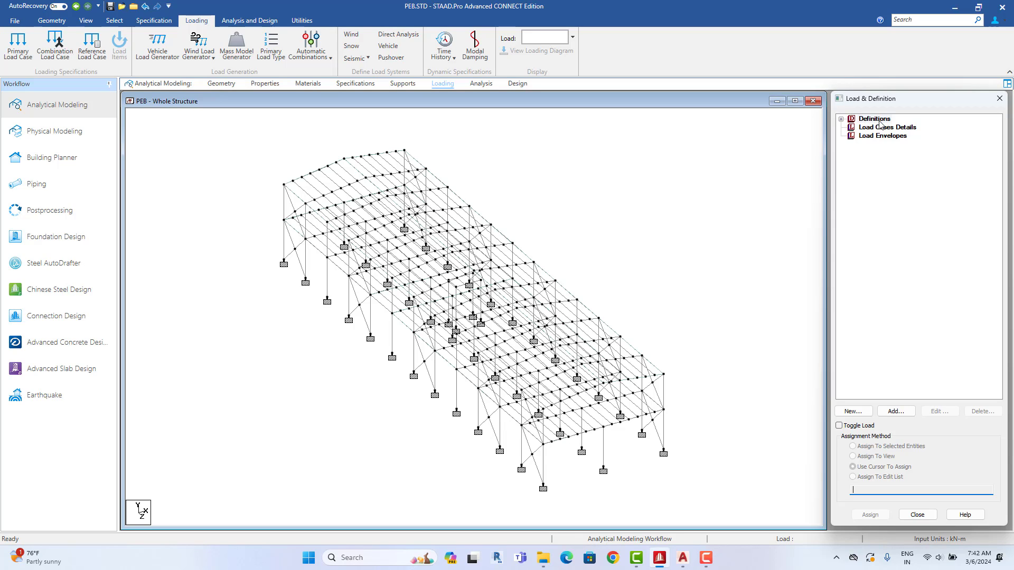
{"action": "left_click", "coordinate": [841, 120]}
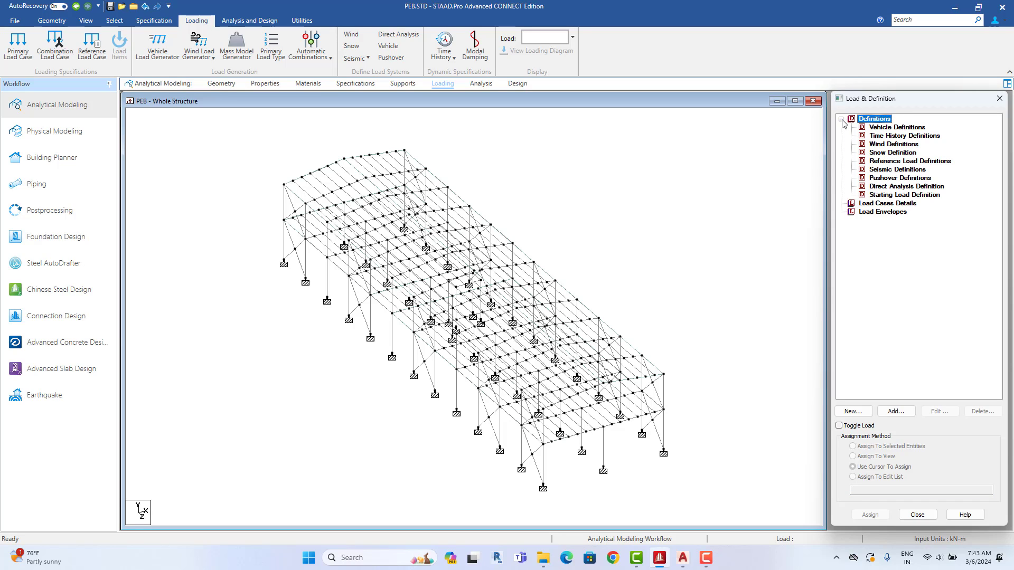
{"action": "left_click", "coordinate": [881, 171]}
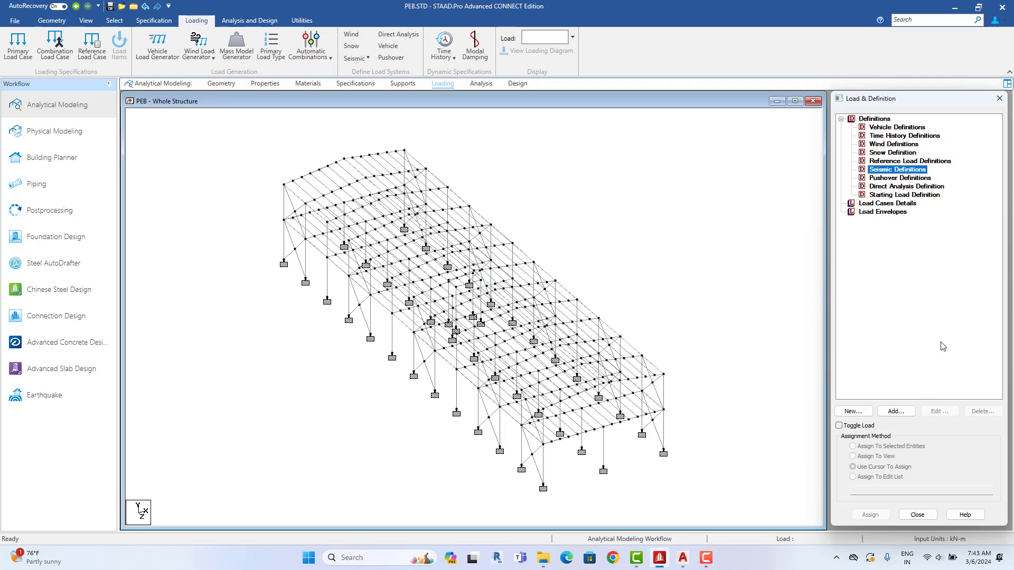
{"action": "left_click", "coordinate": [904, 410]}
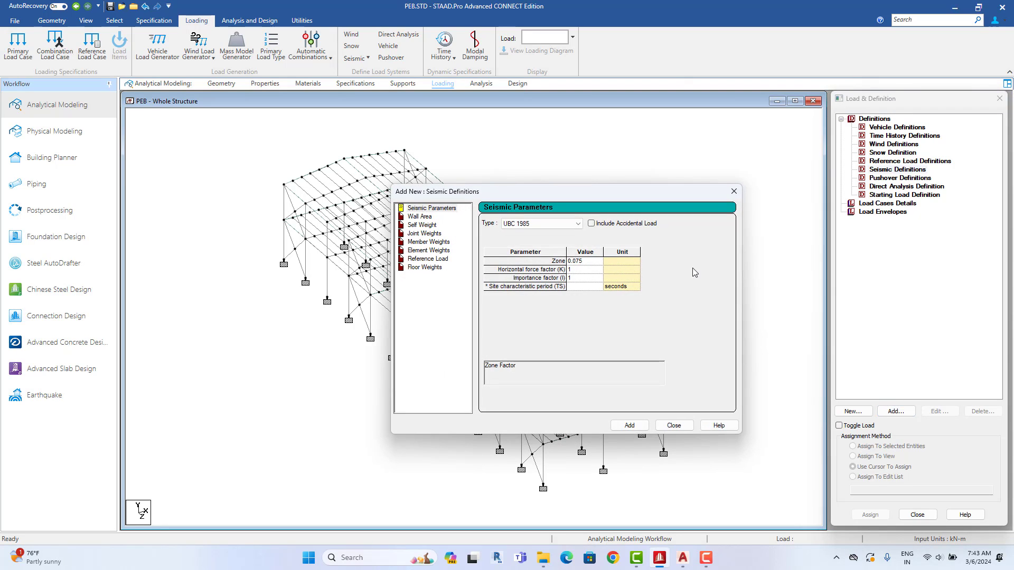
{"action": "left_click", "coordinate": [528, 223]}
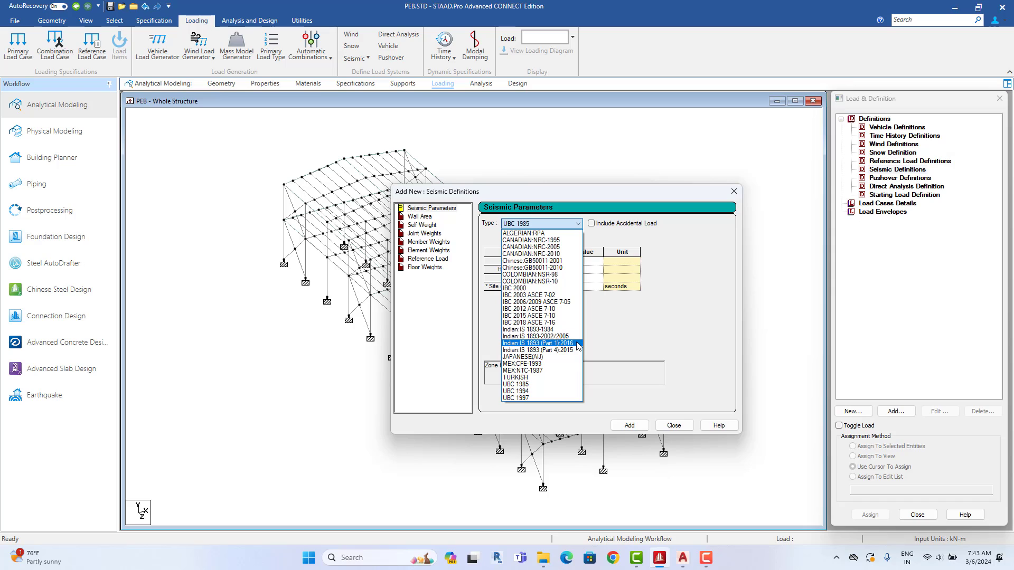
{"action": "left_click", "coordinate": [537, 343]}
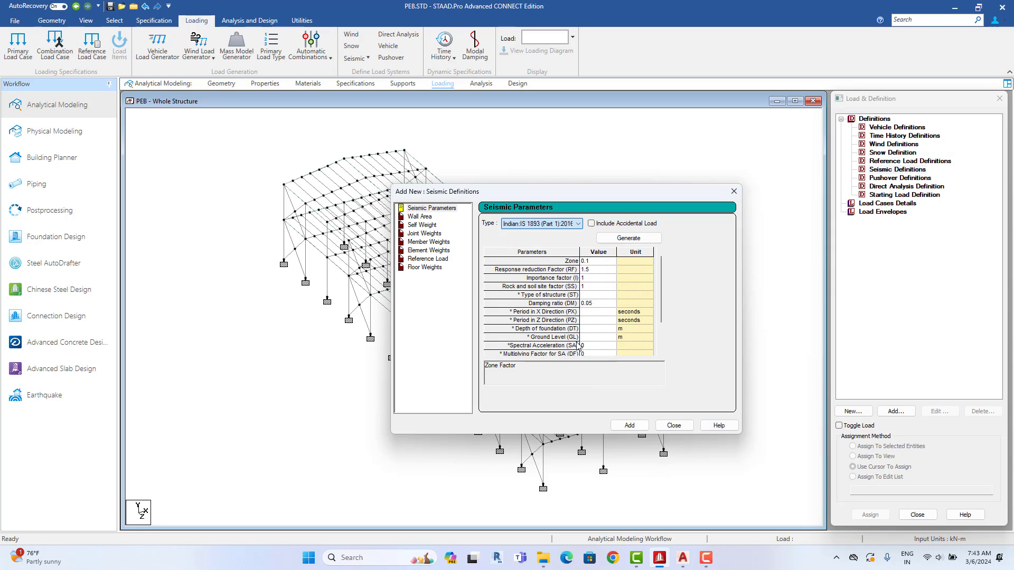
{"action": "left_click", "coordinate": [610, 227]}
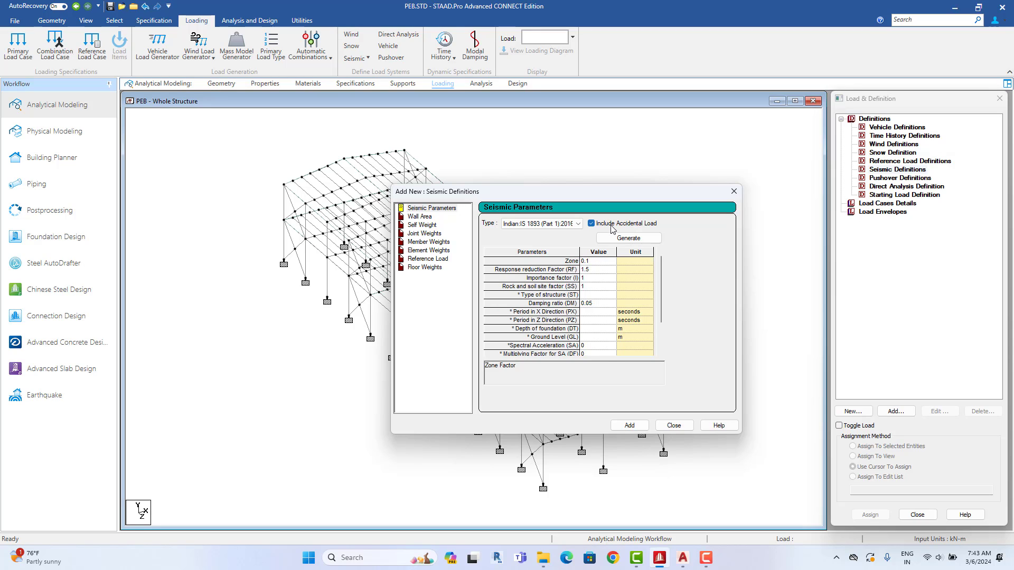
{"action": "left_click", "coordinate": [628, 239]}
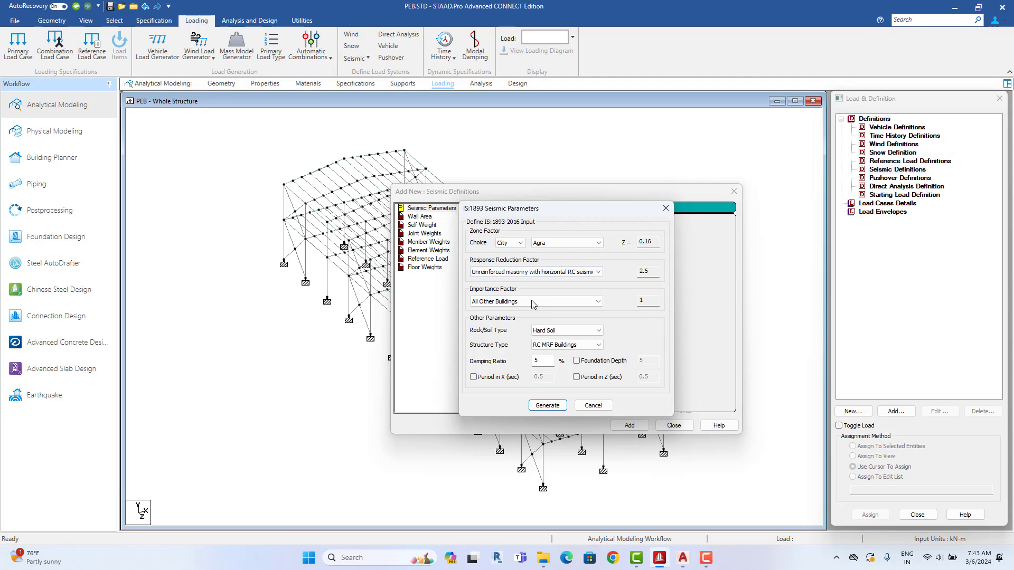
{"action": "left_click", "coordinate": [576, 244]}
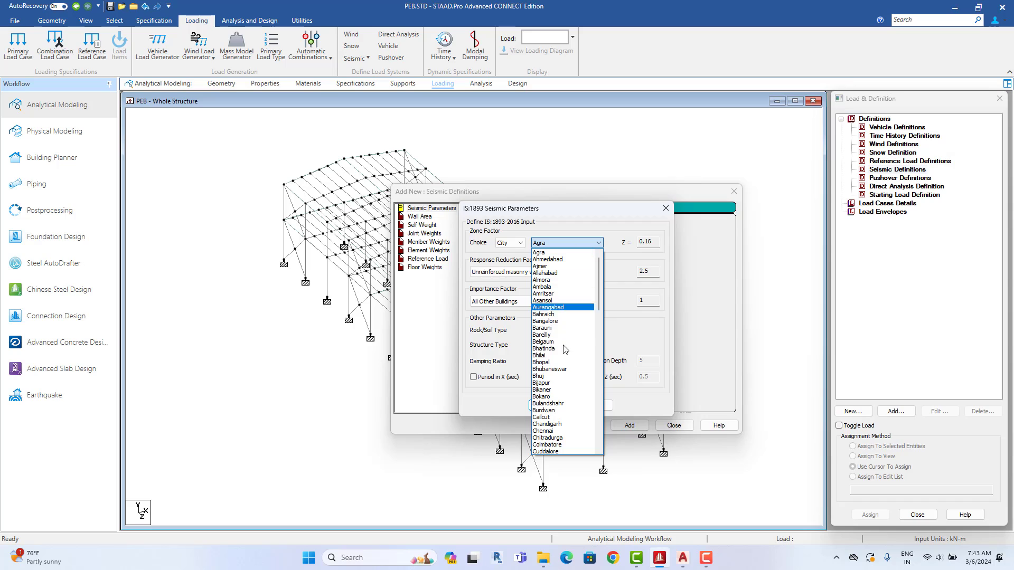
{"action": "left_click", "coordinate": [576, 244]}
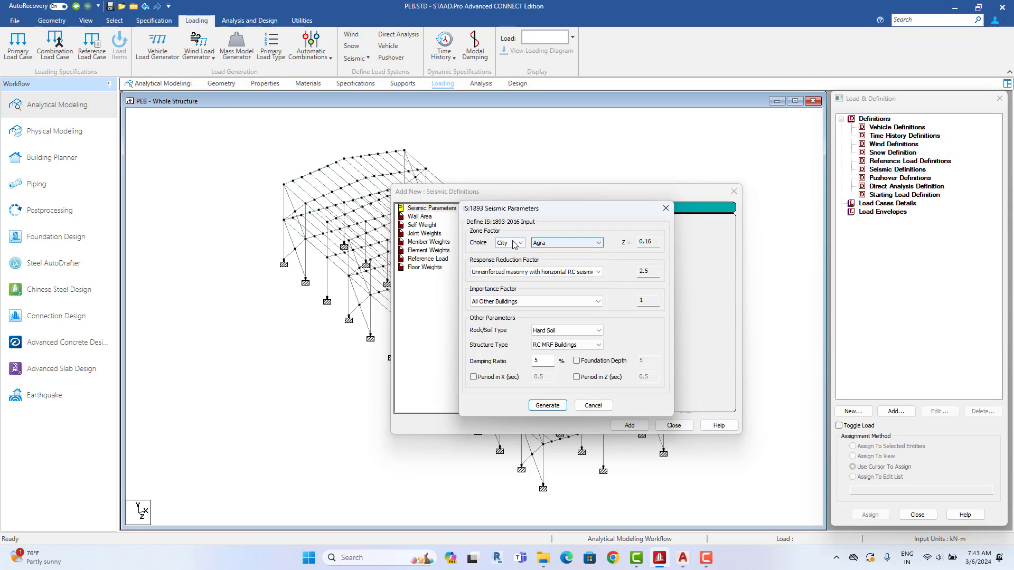
{"action": "left_click", "coordinate": [514, 245]}
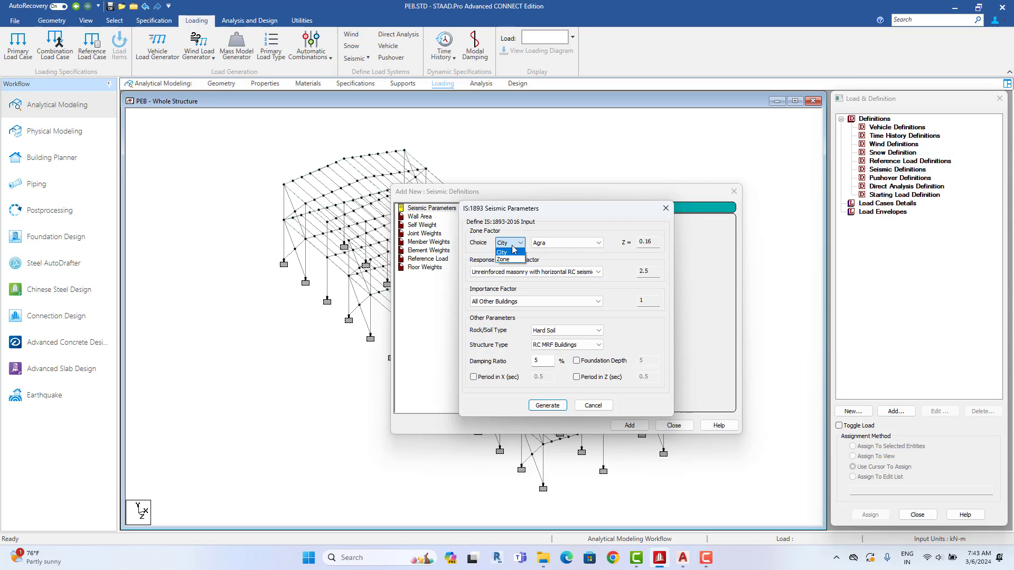
{"action": "left_click", "coordinate": [508, 259]}
{"action": "left_click", "coordinate": [575, 244]}
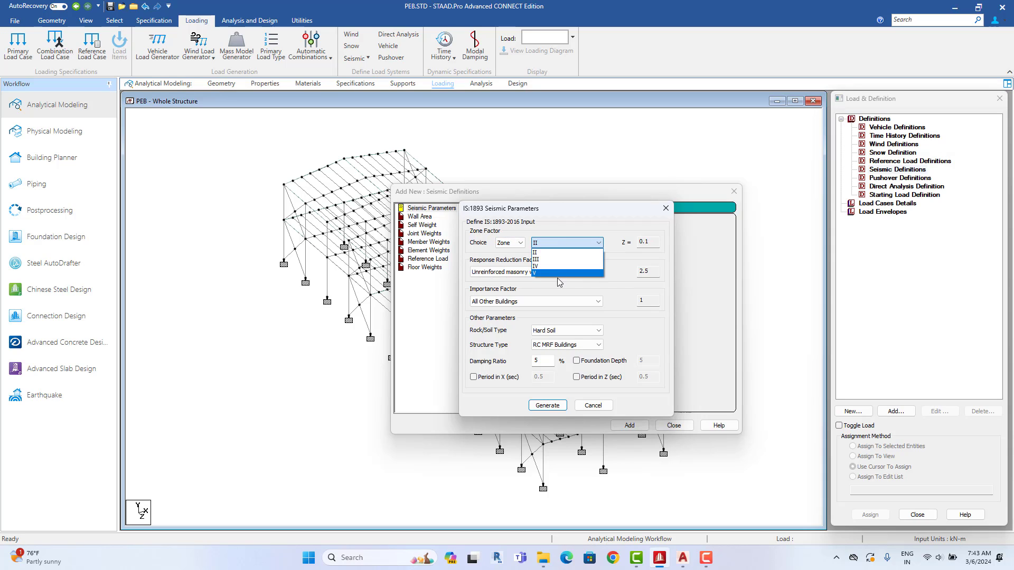
{"action": "left_click", "coordinate": [566, 242]}
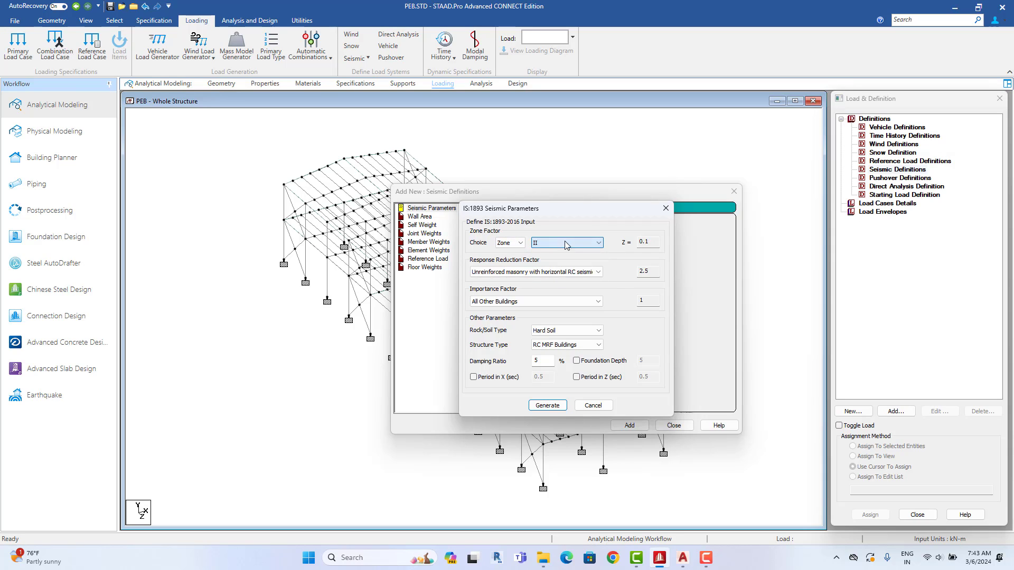
{"action": "left_click", "coordinate": [510, 244]}
{"action": "left_click", "coordinate": [506, 252]}
Step: Base the seismic zone factor on the city of Bhubaneswar
{"action": "left_click", "coordinate": [569, 246]}
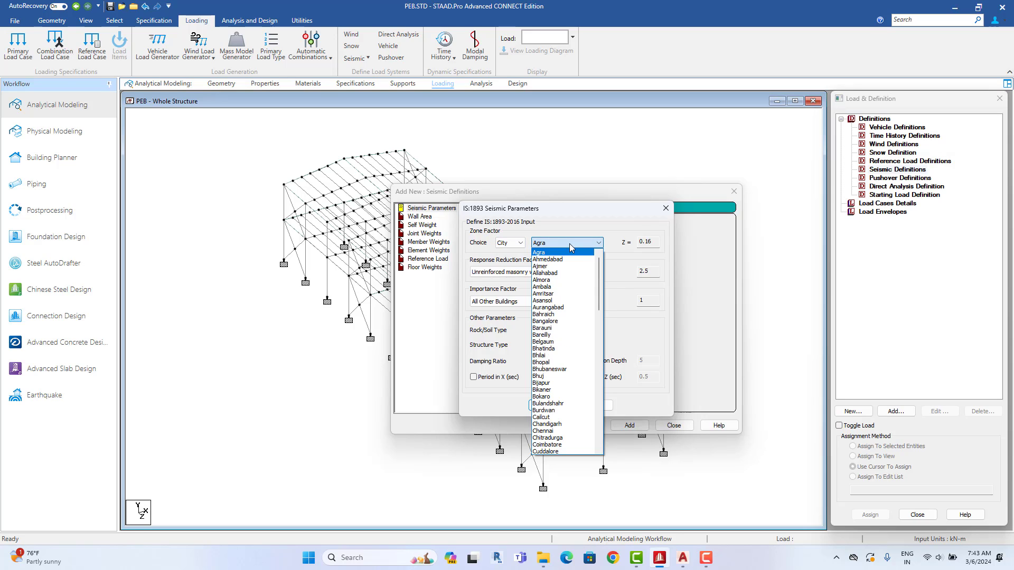
{"action": "left_click", "coordinate": [575, 370]}
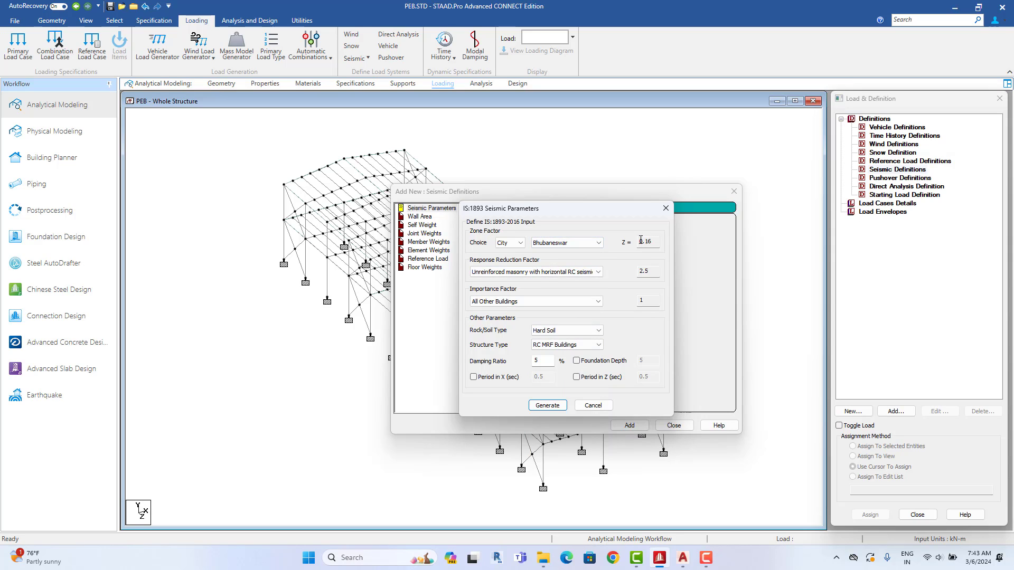
{"action": "left_click_drag", "start_coordinate": [640, 240], "coordinate": [651, 239]}
{"action": "left_click", "coordinate": [520, 244]}
{"action": "left_click", "coordinate": [521, 244]}
Step: Set the response reduction factor to steel buildings with special moment resisting frames and the importance factor to Residential or commercial Buildings
{"action": "left_click", "coordinate": [536, 271]}
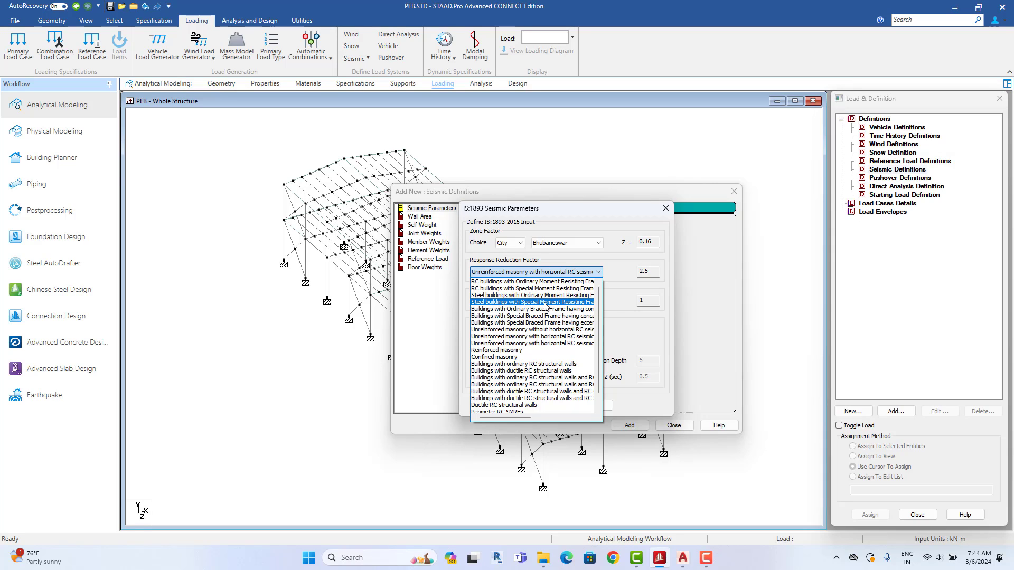
{"action": "left_click", "coordinate": [513, 303]}
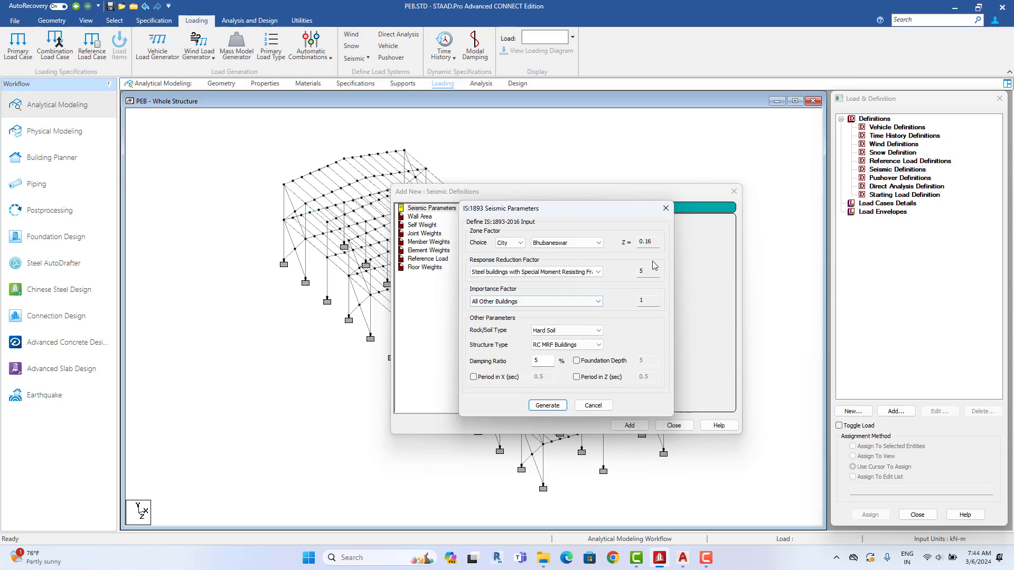
{"action": "left_click", "coordinate": [512, 301]}
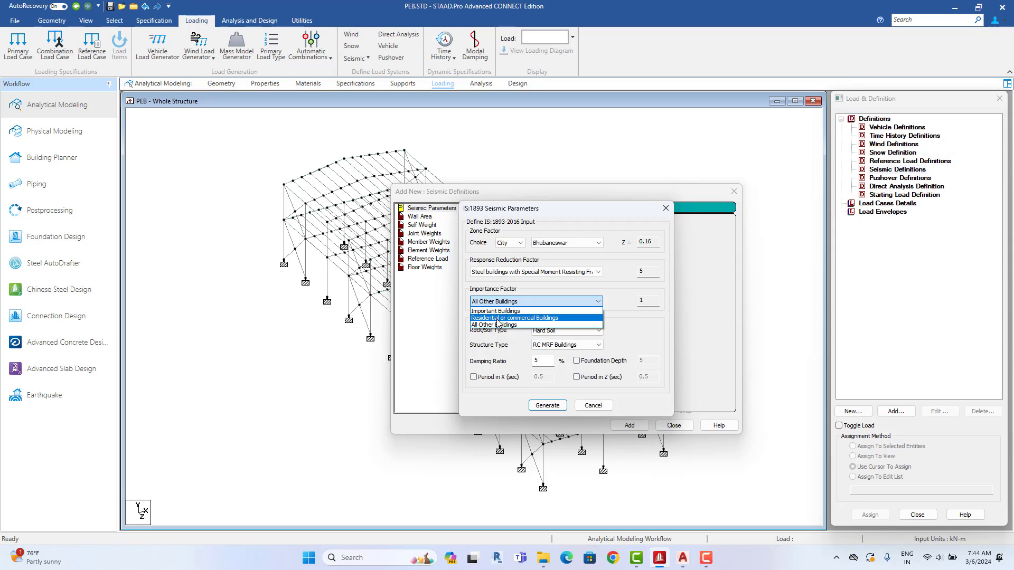
{"action": "left_click", "coordinate": [497, 318]}
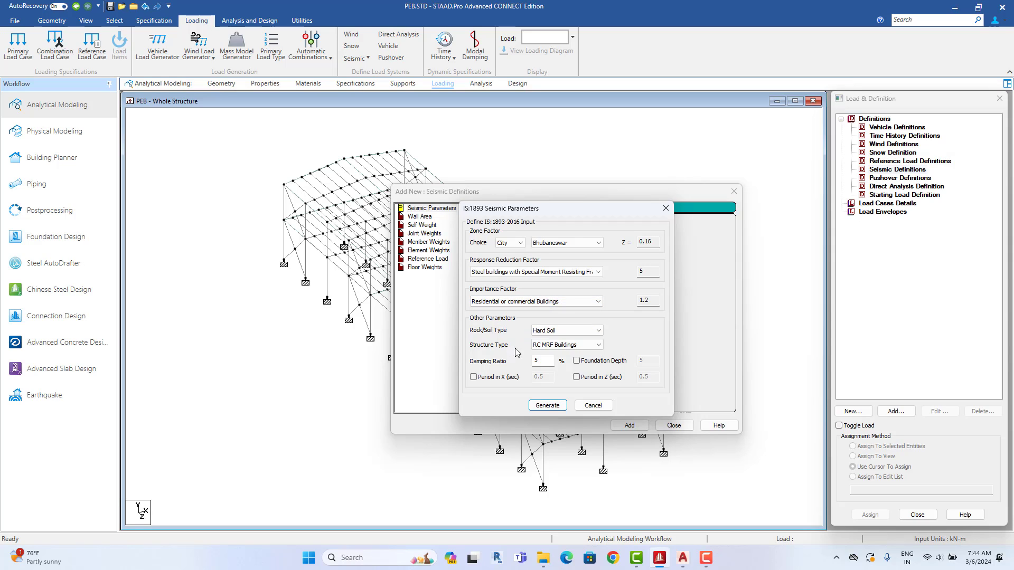
Step: Set the rock/soil type to Medium Soil and the structure type to Steel MRF Buildings
{"action": "left_click", "coordinate": [571, 332]}
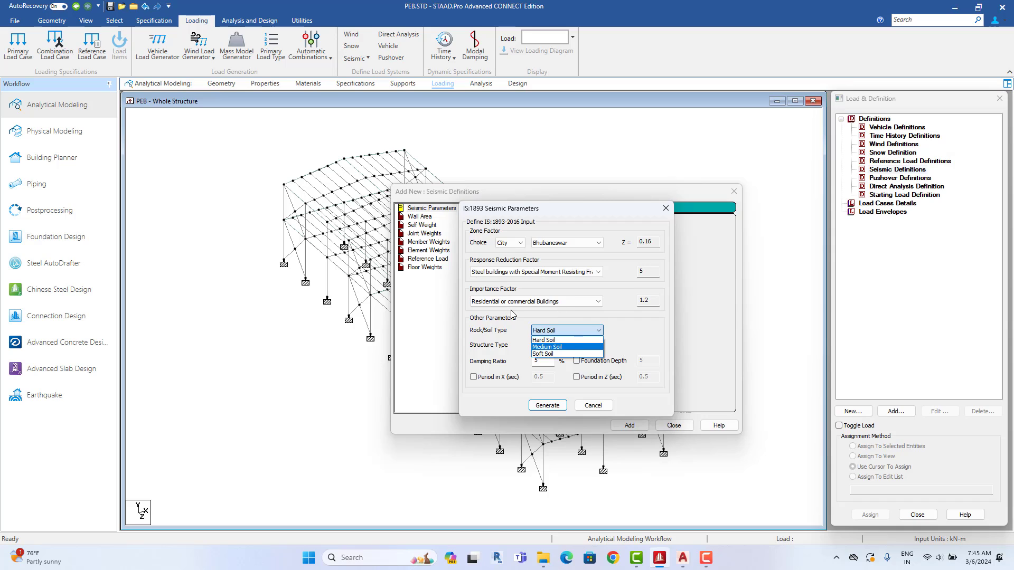
{"action": "left_click", "coordinate": [567, 347]}
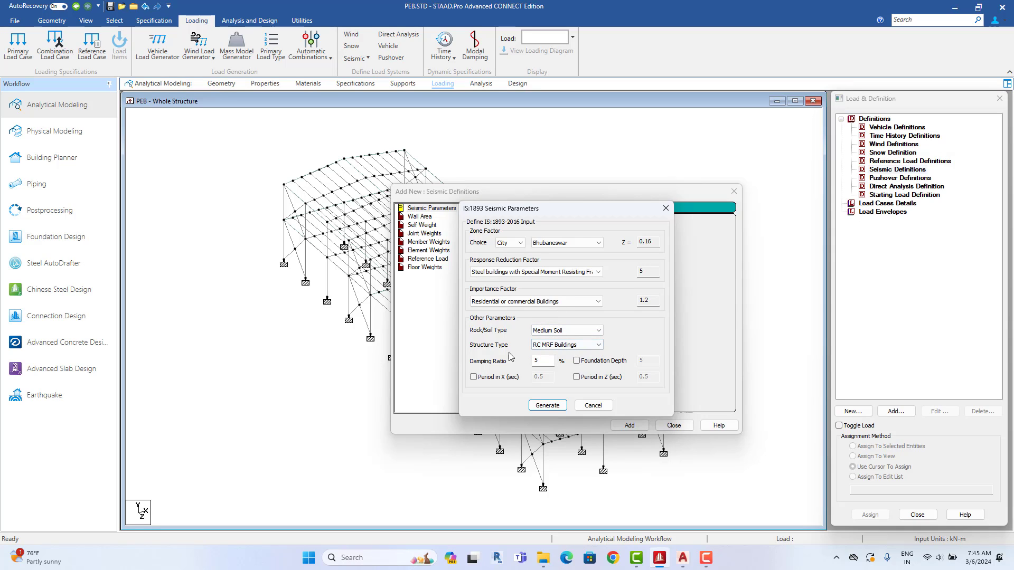
{"action": "left_click", "coordinate": [565, 346]}
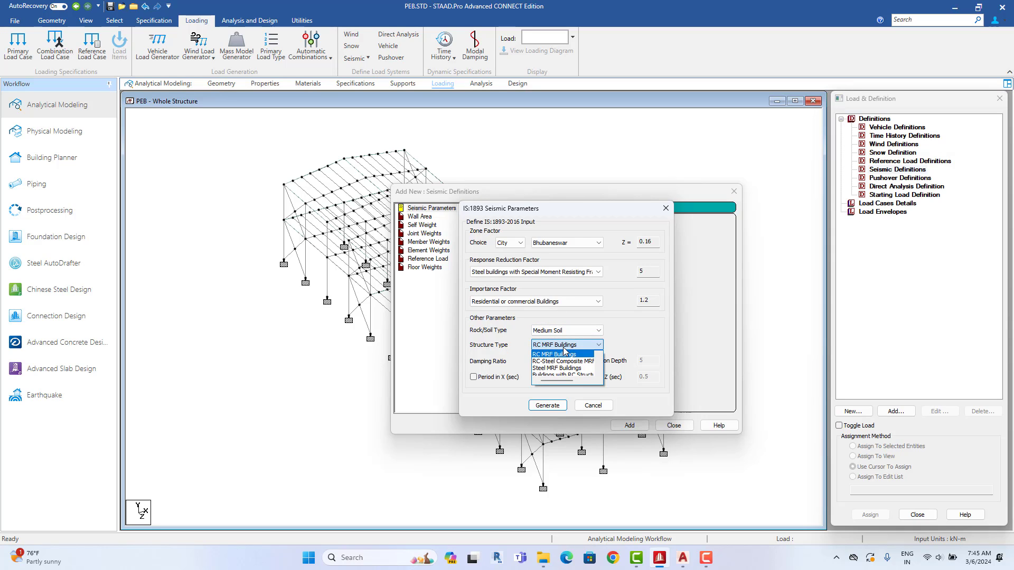
{"action": "scroll", "coordinate": [564, 363], "scroll_direction": "down", "scroll_amount": 1}
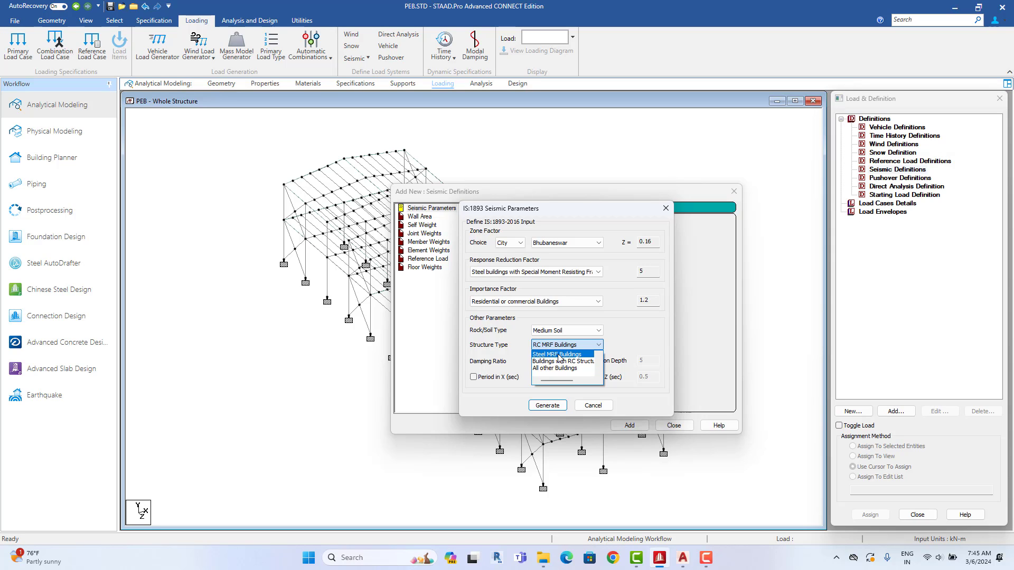
{"action": "scroll", "coordinate": [560, 359], "scroll_direction": "up", "scroll_amount": 1}
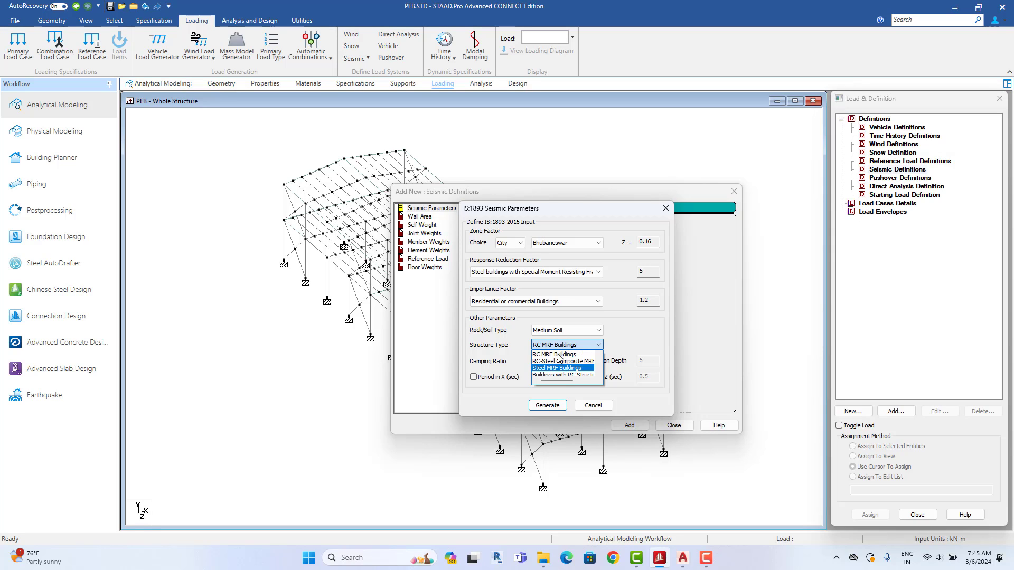
{"action": "left_click", "coordinate": [551, 368]}
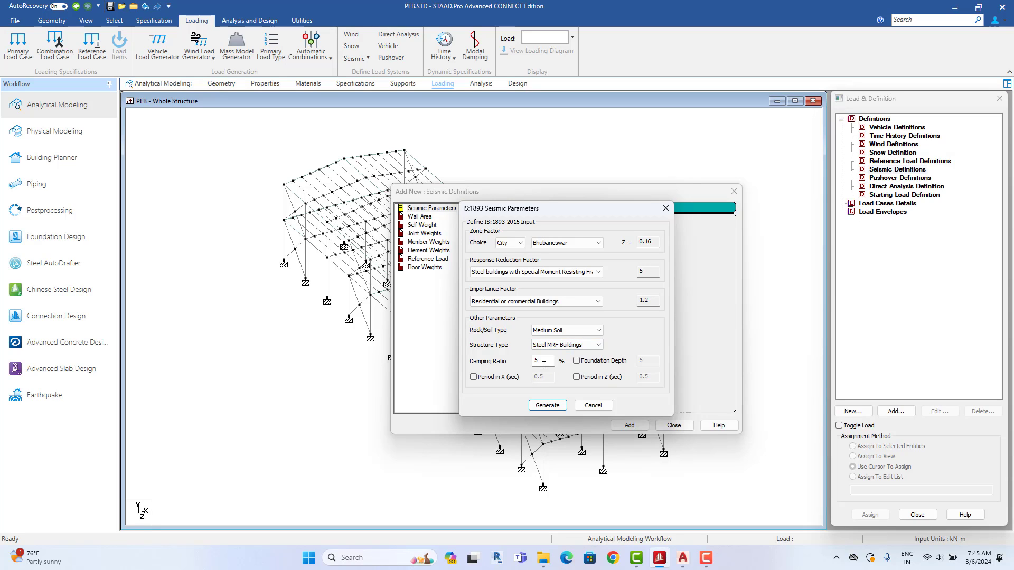
Step: Generate the IS 1893 parameters and add the seismic definition with accidental load included
{"action": "left_click_drag", "start_coordinate": [544, 363], "coordinate": [532, 364]}
{"action": "left_click", "coordinate": [547, 406]}
{"action": "left_click", "coordinate": [591, 224]}
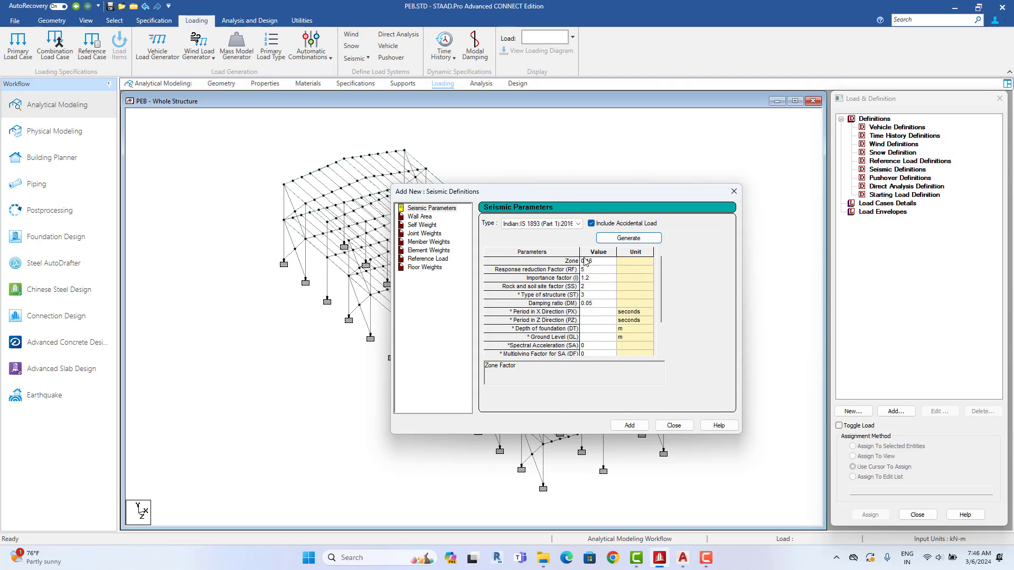
{"action": "left_click", "coordinate": [629, 425]}
{"action": "left_click", "coordinate": [675, 391]}
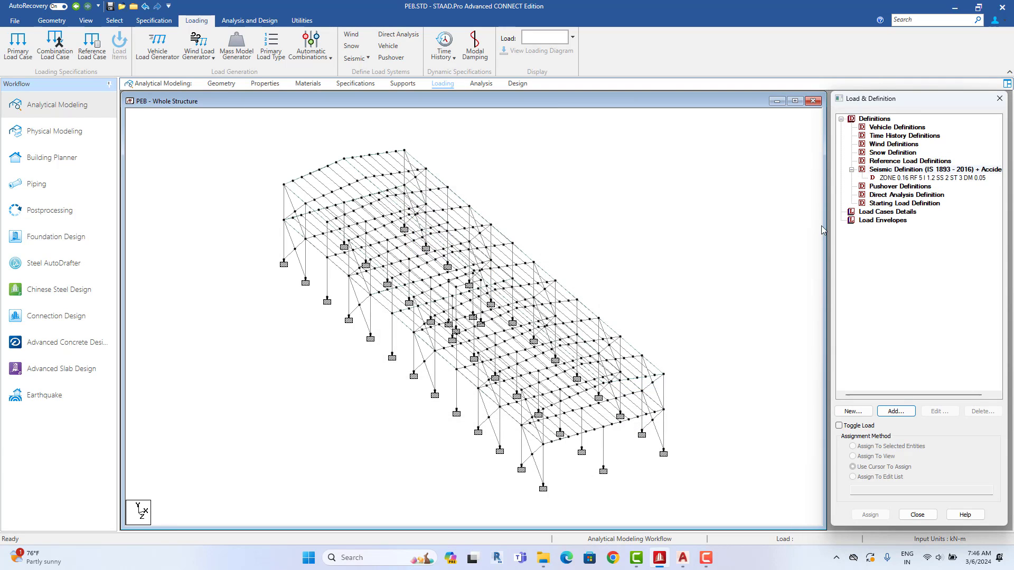
{"action": "left_click", "coordinate": [909, 180]}
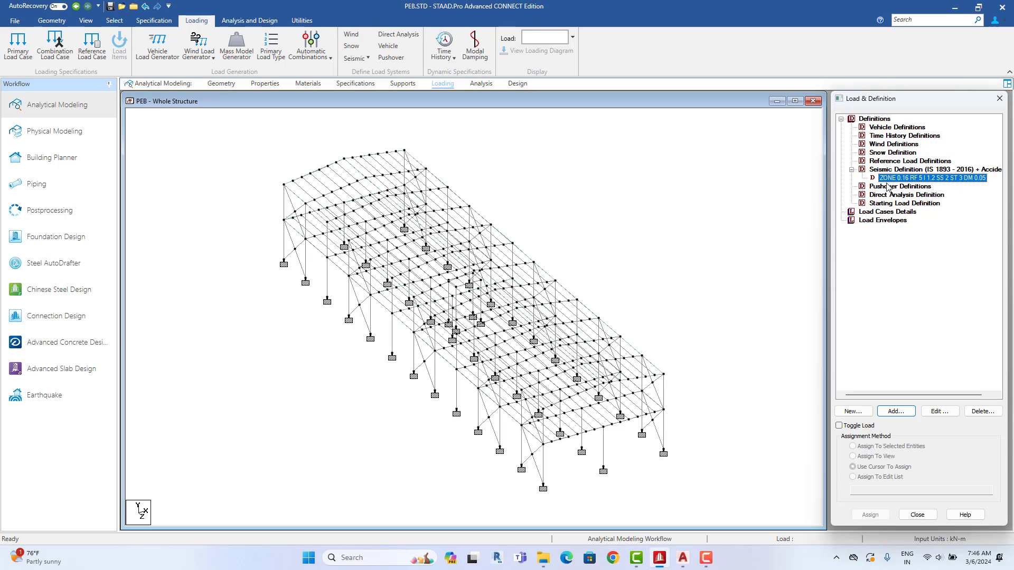
Step: Add primary load case 1 with loading type Seismic-H, titled EQ X+
{"action": "left_click", "coordinate": [884, 212]}
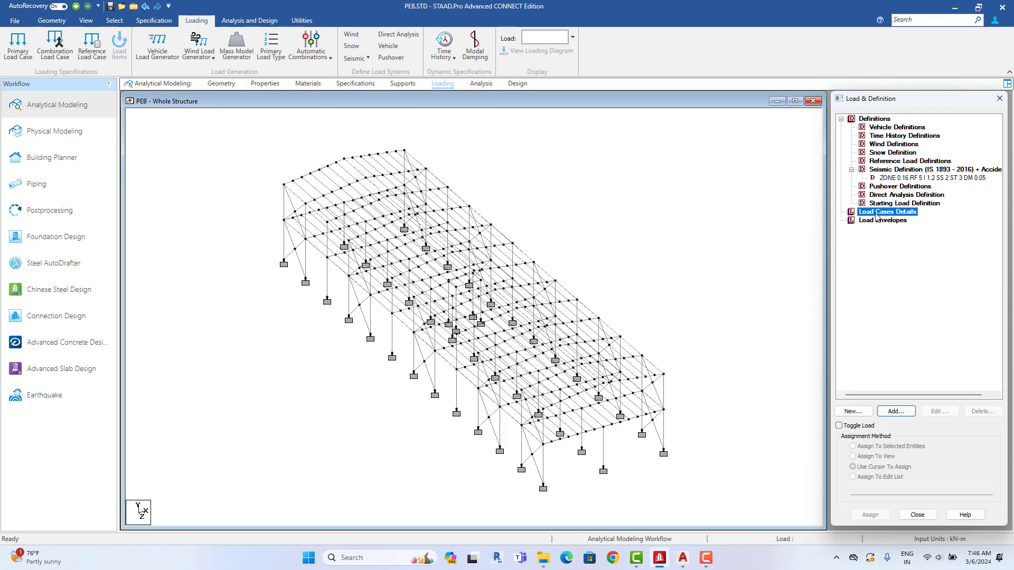
{"action": "left_click", "coordinate": [900, 413]}
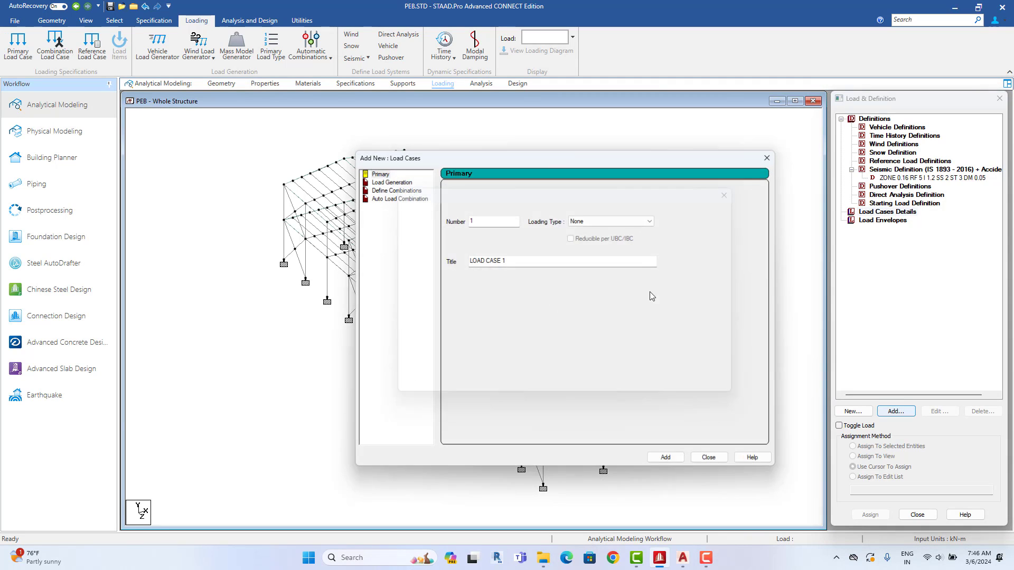
{"action": "left_click", "coordinate": [583, 219]}
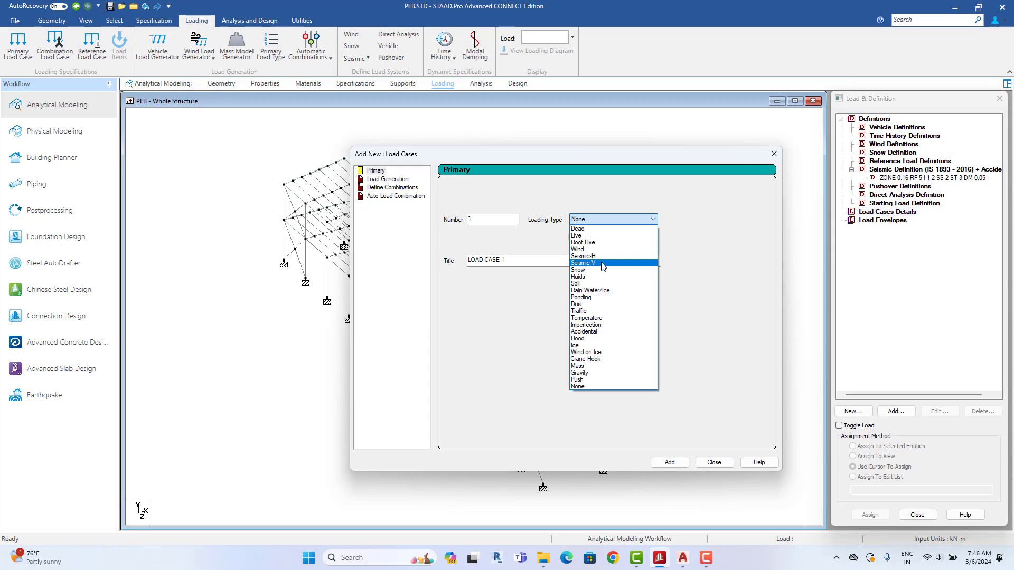
{"action": "left_click", "coordinate": [583, 256]}
{"action": "key", "text": "Tab"}
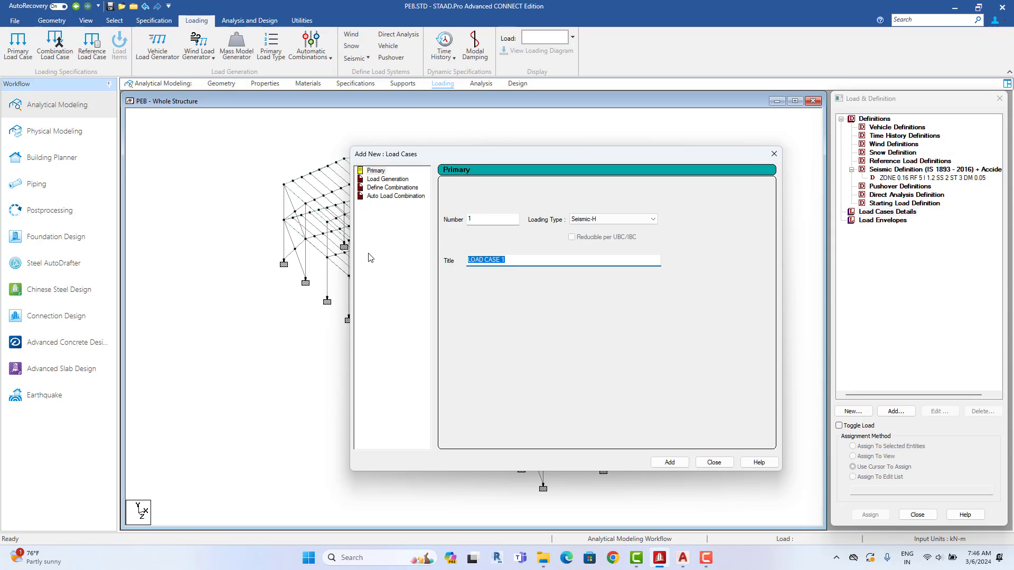
{"action": "type", "text": "EQ X-"}
{"action": "left_click_drag", "start_coordinate": [491, 260], "coordinate": [447, 264]}
{"action": "key", "text": "ctrl+c"}
{"action": "left_click", "coordinate": [669, 463]}
Step: Add primary load case 2 with loading type Seismic-H, titled EQ X-
{"action": "left_click_drag", "start_coordinate": [528, 260], "coordinate": [464, 261]}
{"action": "key", "text": "ctrl+v"}
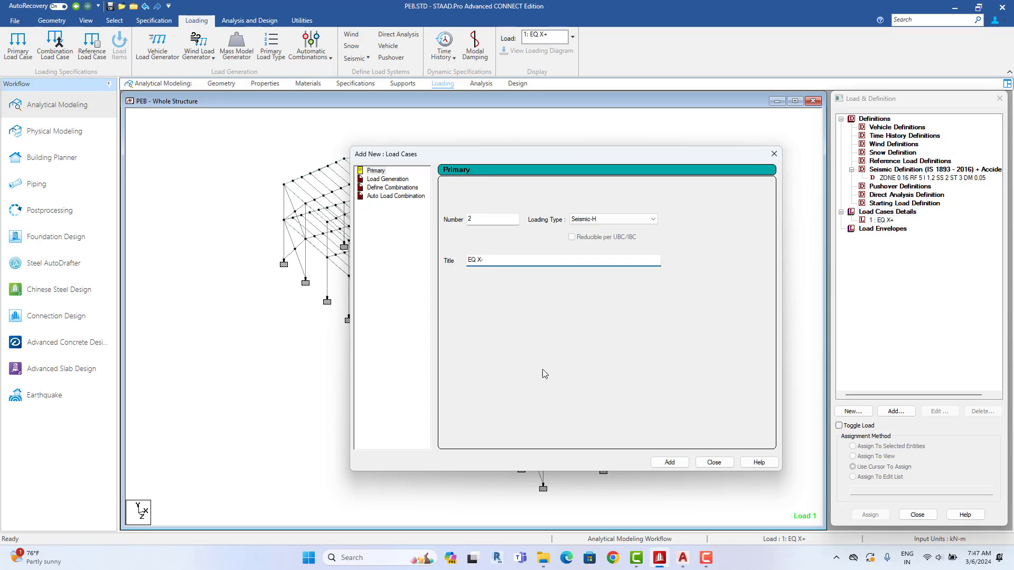
{"action": "left_click", "coordinate": [669, 463]}
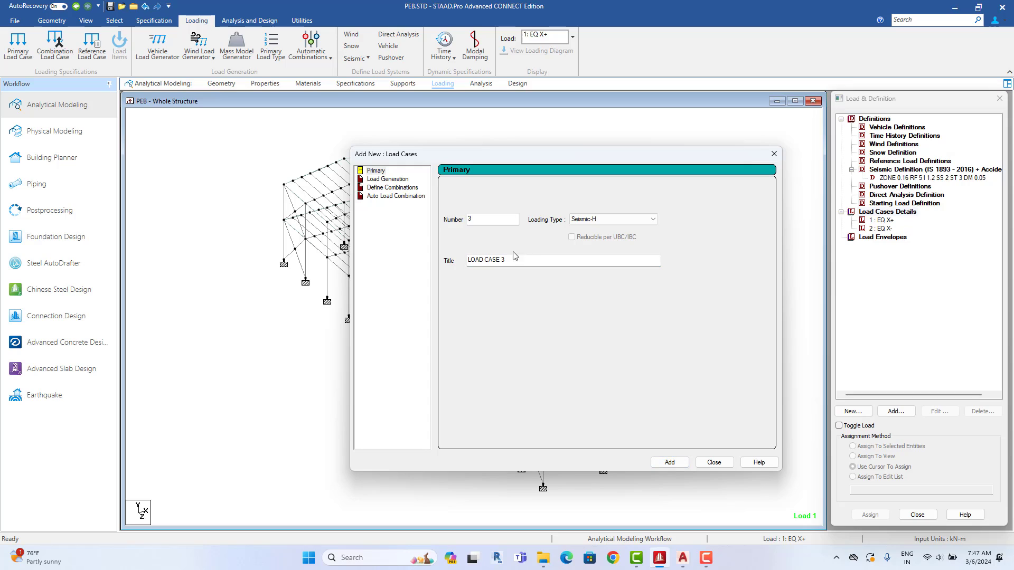
Step: Add primary load case 3 with loading type Seismic-H, titled EQ Z+
{"action": "left_click_drag", "start_coordinate": [515, 258], "coordinate": [451, 260]}
{"action": "key", "text": "ctrl+v"}
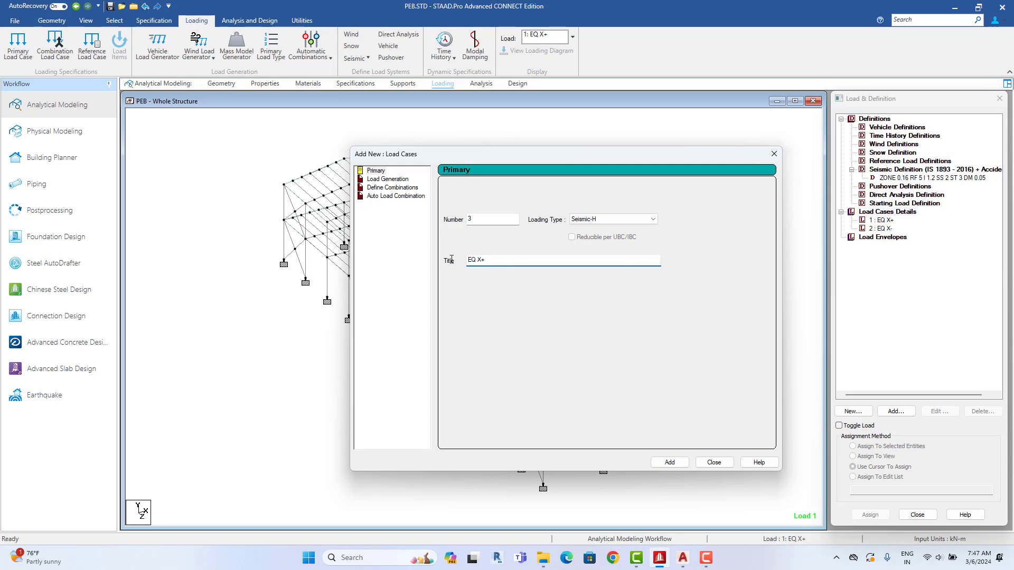
{"action": "key", "text": "BackSpace"}
{"action": "key", "text": "BackSpace"}
{"action": "type", "text": "Z+"}
{"action": "left_click", "coordinate": [681, 463]}
Step: Add primary load case 4 with loading type Seismic-H, titled EQ Z-, and finish adding load cases
{"action": "left_click_drag", "start_coordinate": [511, 261], "coordinate": [423, 259]}
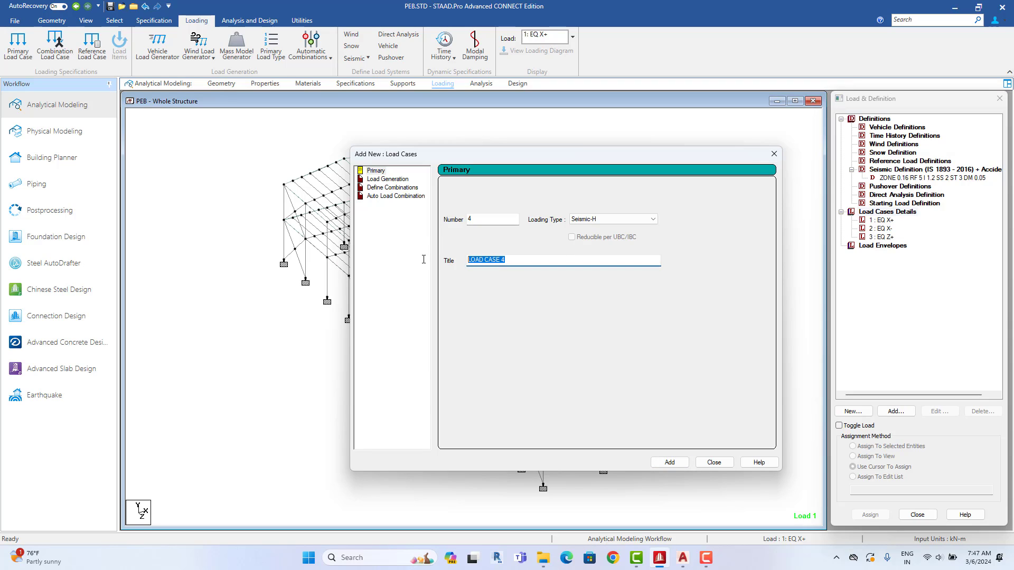
{"action": "key", "text": "ctrl+v"}
{"action": "key", "text": "BackSpace"}
{"action": "key", "text": "BackSpace"}
{"action": "type", "text": "Z-"}
{"action": "left_click", "coordinate": [669, 462]}
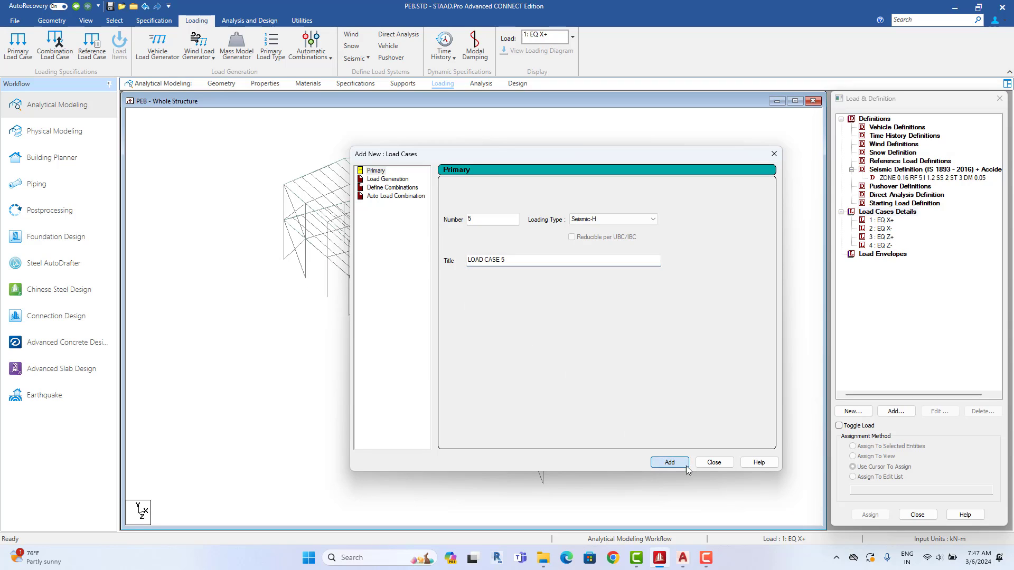
{"action": "left_click", "coordinate": [712, 465]}
Step: Add a seismic load in the X direction with factor 1 to load case EQ X+
{"action": "left_click", "coordinate": [879, 221]}
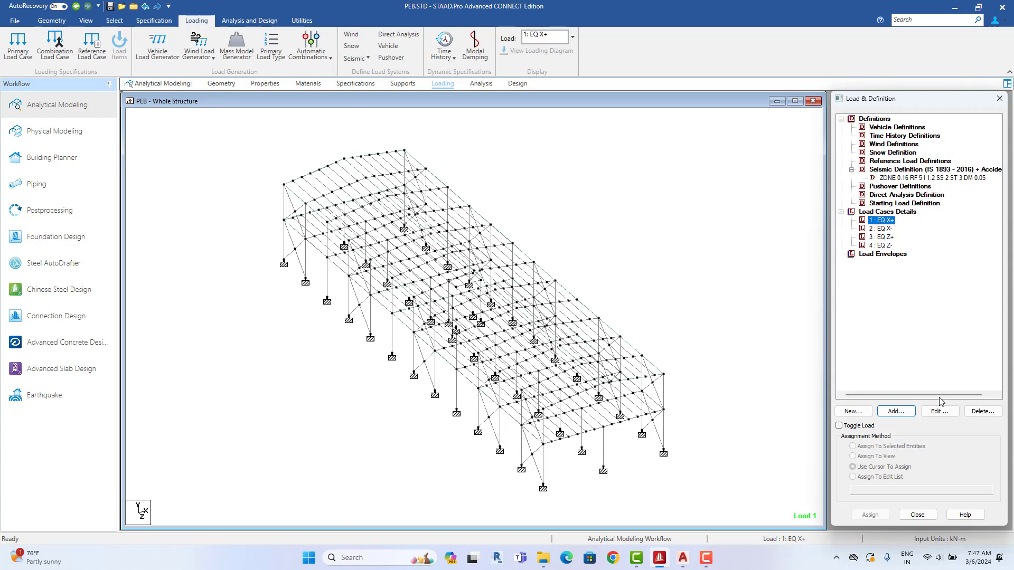
{"action": "left_click", "coordinate": [896, 413]}
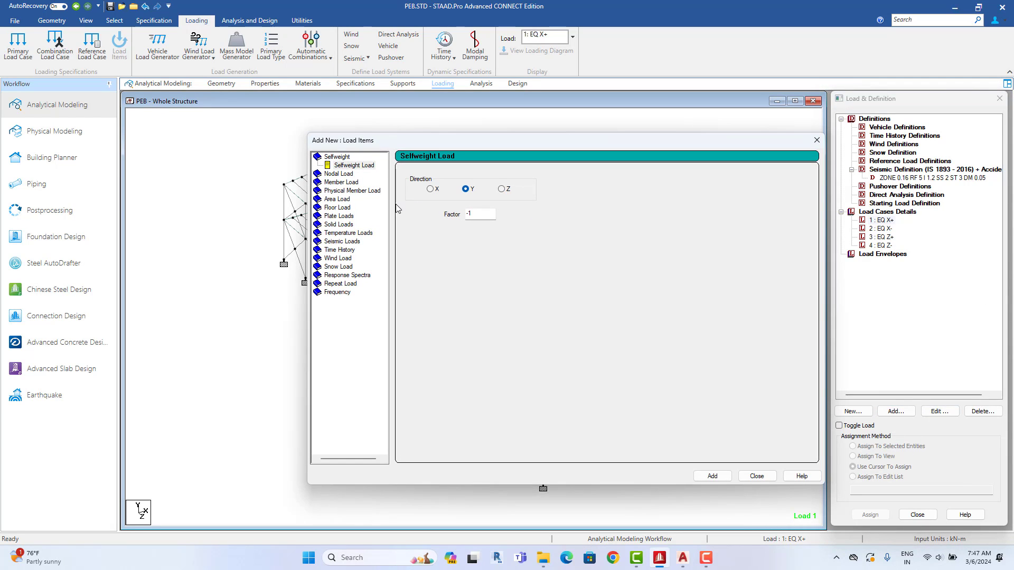
{"action": "left_click", "coordinate": [339, 242]}
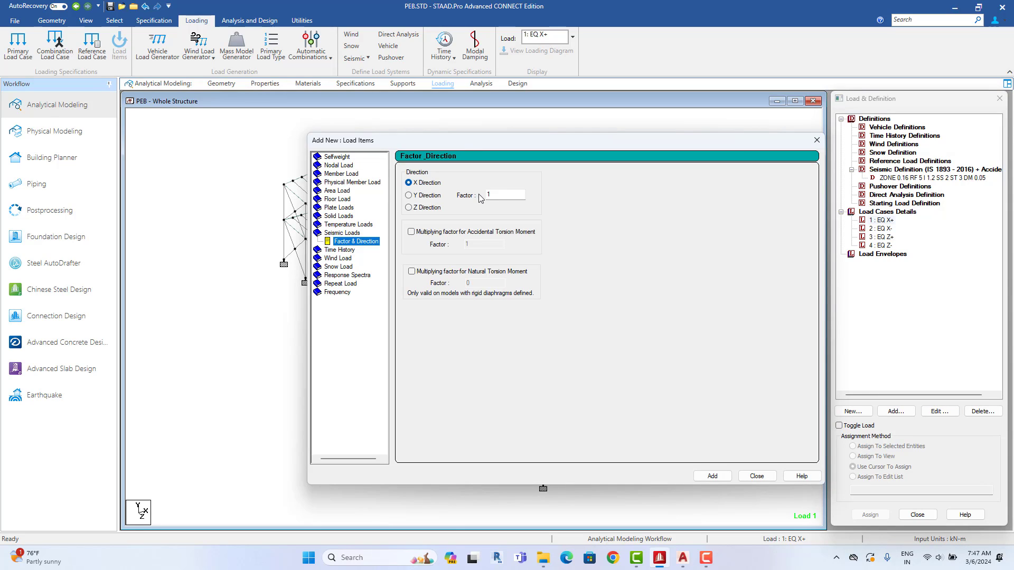
{"action": "left_click", "coordinate": [718, 476]}
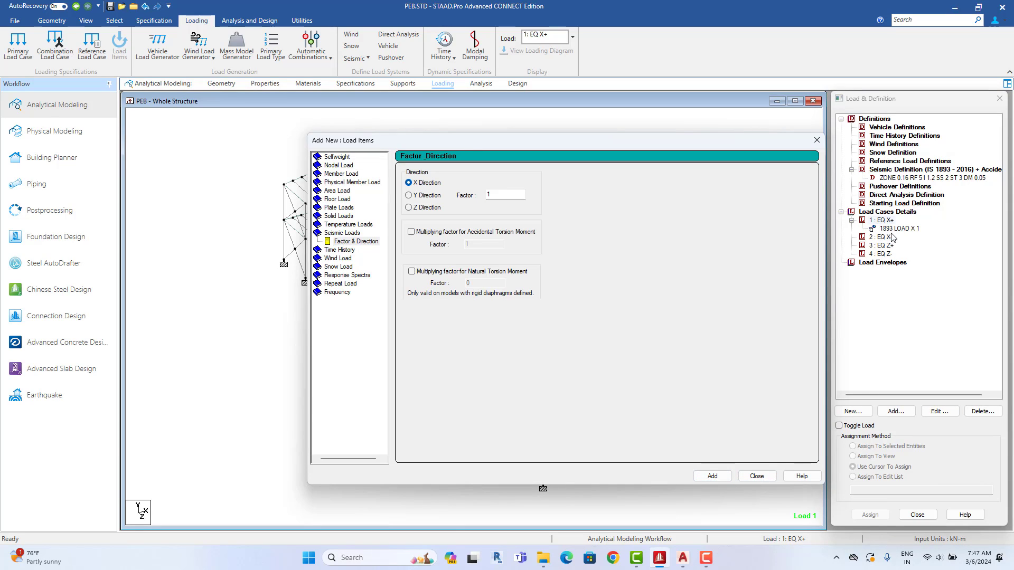
Step: Add a seismic load in the X direction with factor -1 to load case EQ X-
{"action": "left_click", "coordinate": [882, 237]}
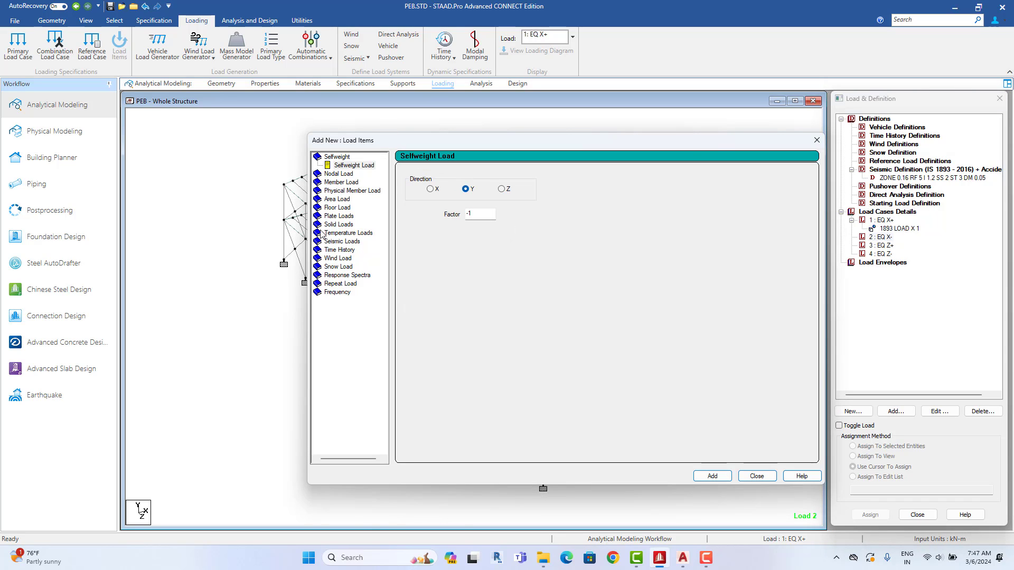
{"action": "left_click", "coordinate": [341, 242]}
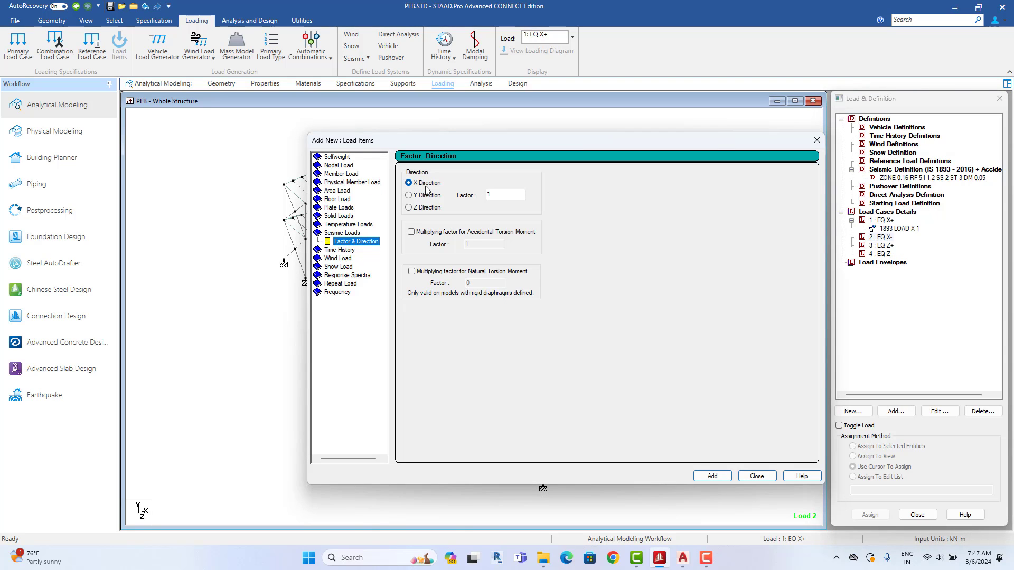
{"action": "left_click", "coordinate": [488, 194]}
{"action": "type", "text": "1"}
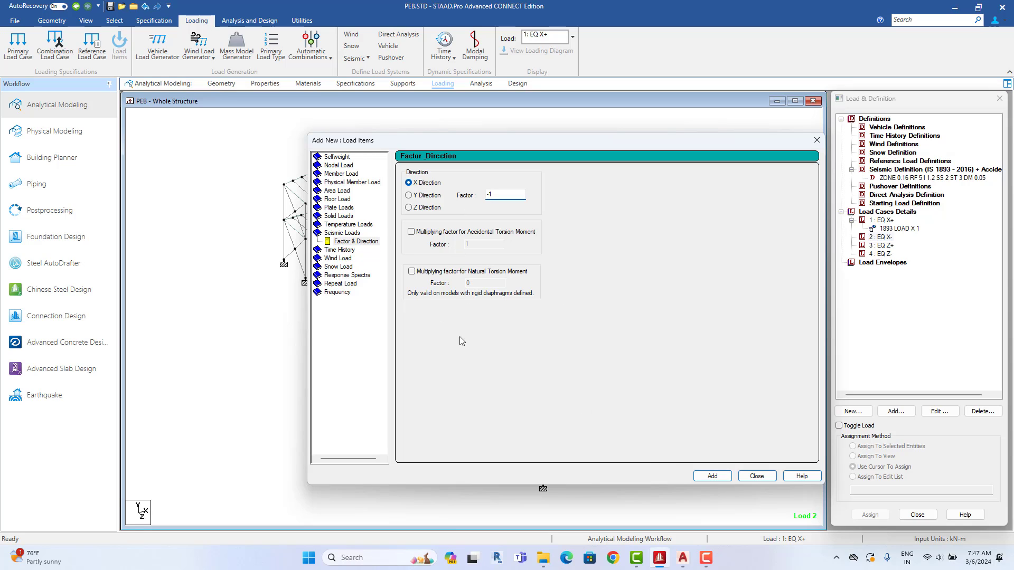
{"action": "type", "text": "-"}
Step: Add a seismic load in the Z direction with factor 1 to load case EQ Z+
{"action": "left_click", "coordinate": [880, 254]}
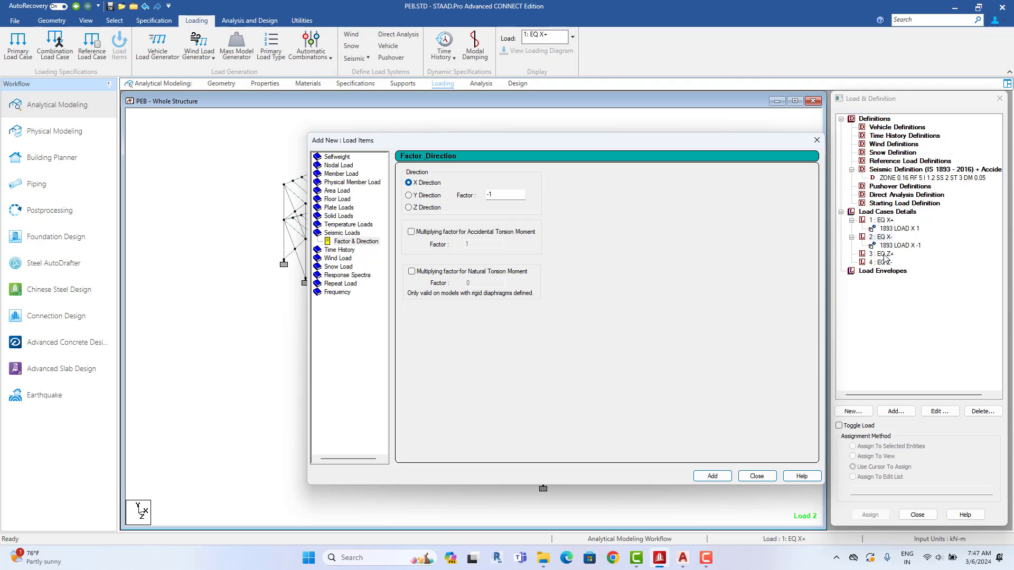
{"action": "left_click", "coordinate": [340, 241]}
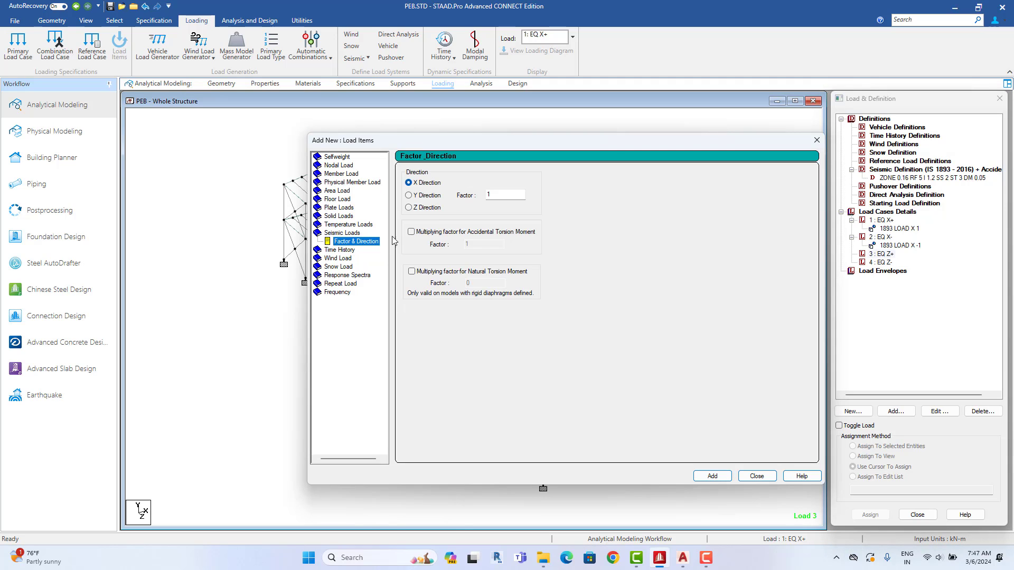
{"action": "left_click", "coordinate": [409, 207]}
{"action": "left_click", "coordinate": [713, 476]}
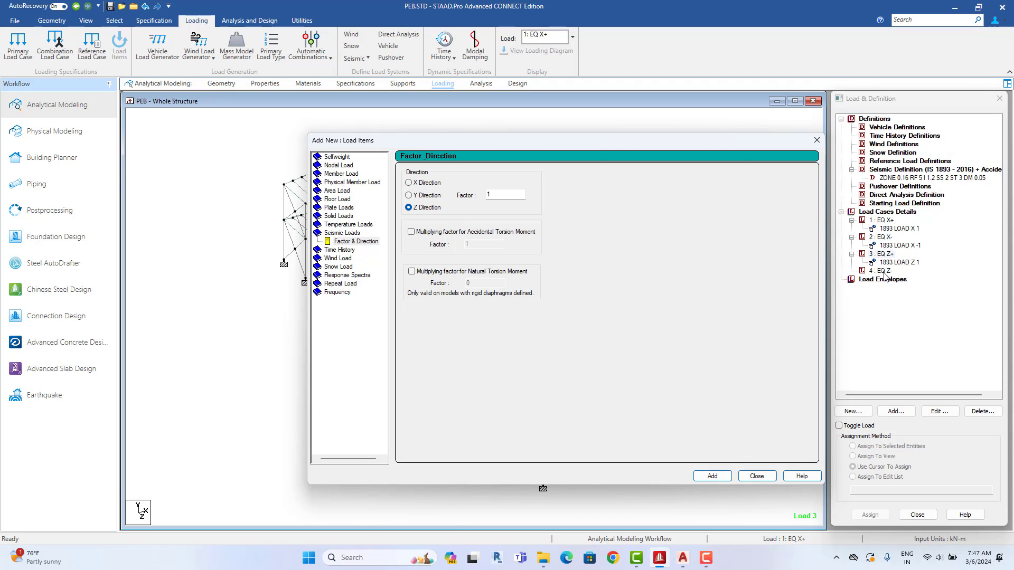
Step: Add a seismic load in the Z direction with factor -1 to load case EQ Z- and finish adding load items
{"action": "left_click", "coordinate": [880, 271]}
{"action": "left_click", "coordinate": [342, 241]}
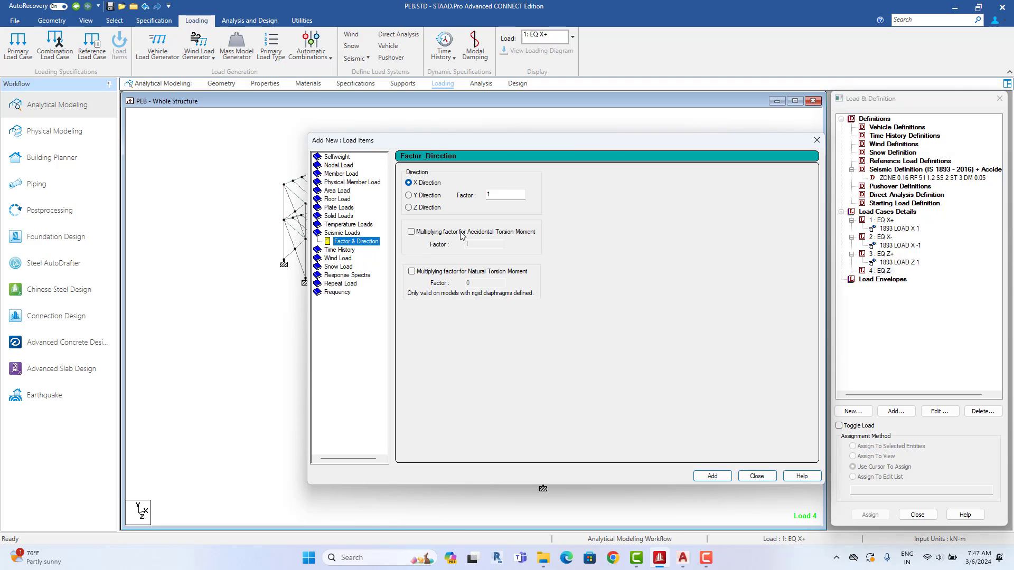
{"action": "left_click", "coordinate": [489, 194]}
{"action": "type", "text": "-1"}
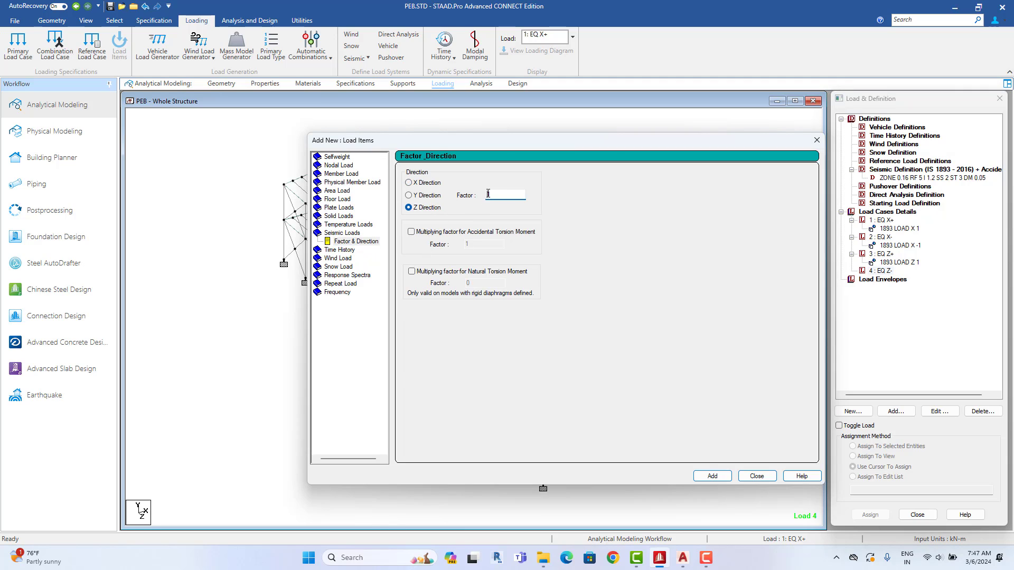
{"action": "left_click", "coordinate": [721, 478]}
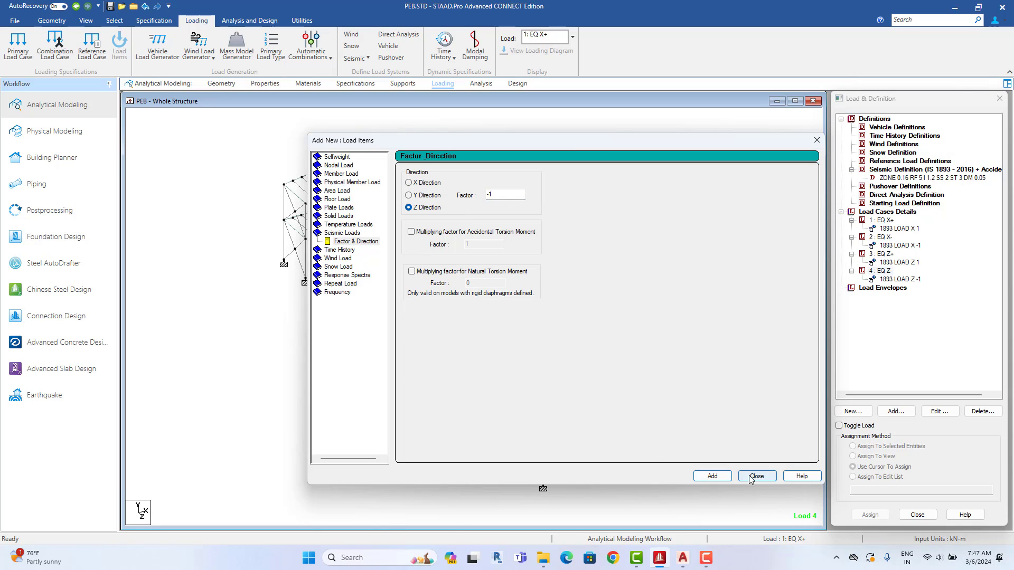
{"action": "left_click", "coordinate": [757, 477]}
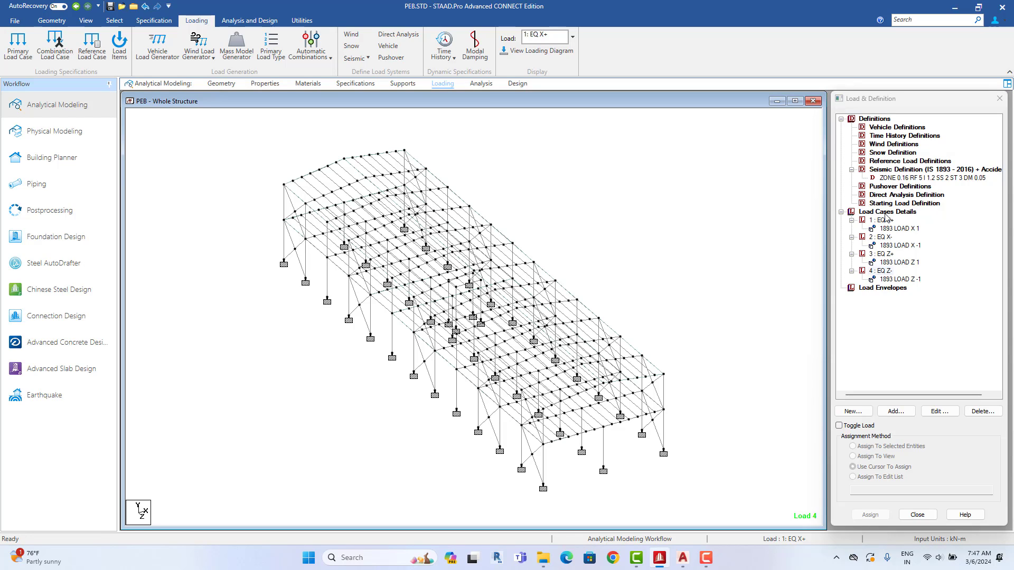
{"action": "left_click", "coordinate": [893, 147]}
{"action": "left_click", "coordinate": [896, 411]}
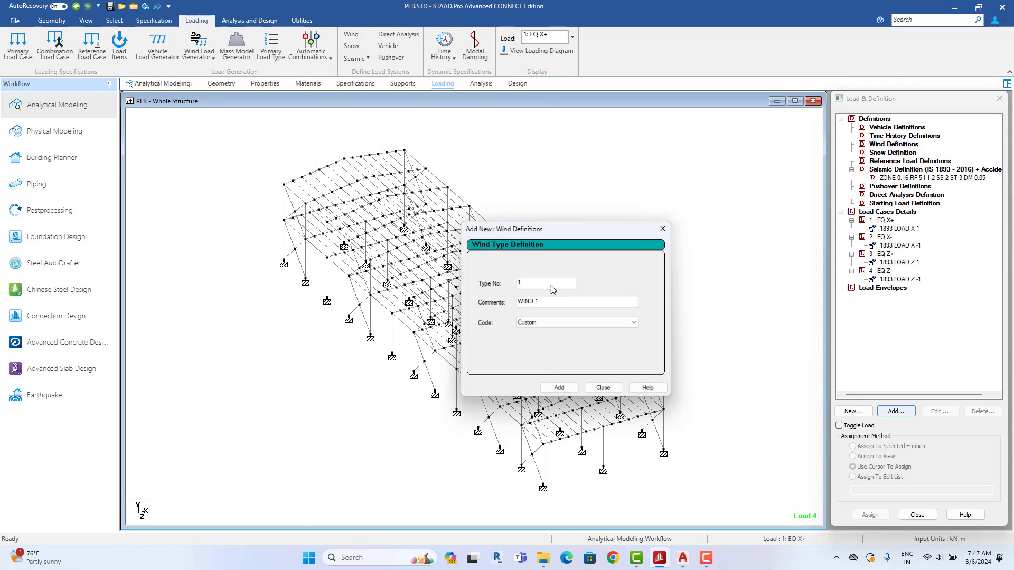
{"action": "left_click", "coordinate": [519, 285]}
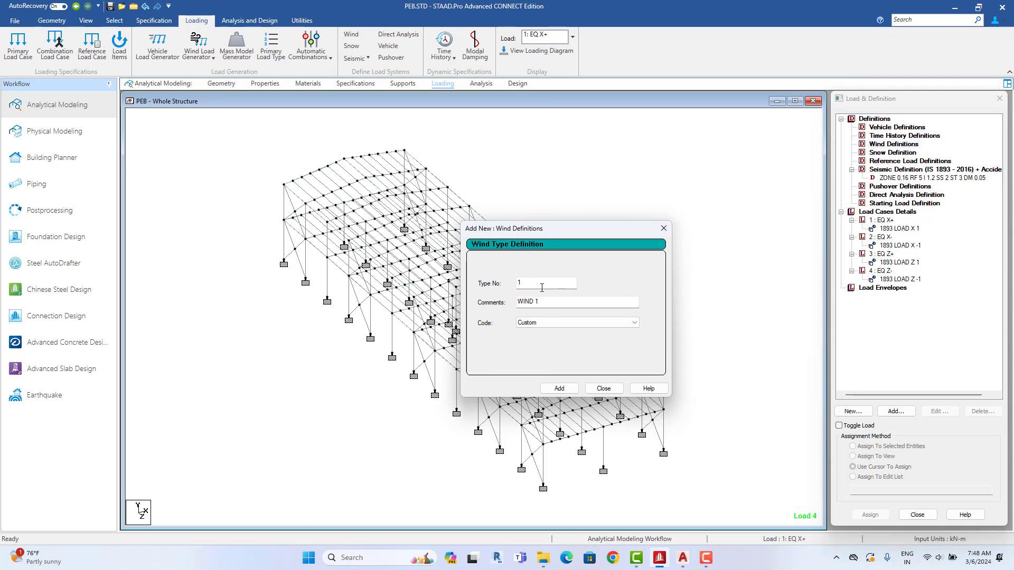
{"action": "type", "text": "1"}
{"action": "left_click", "coordinate": [569, 324]}
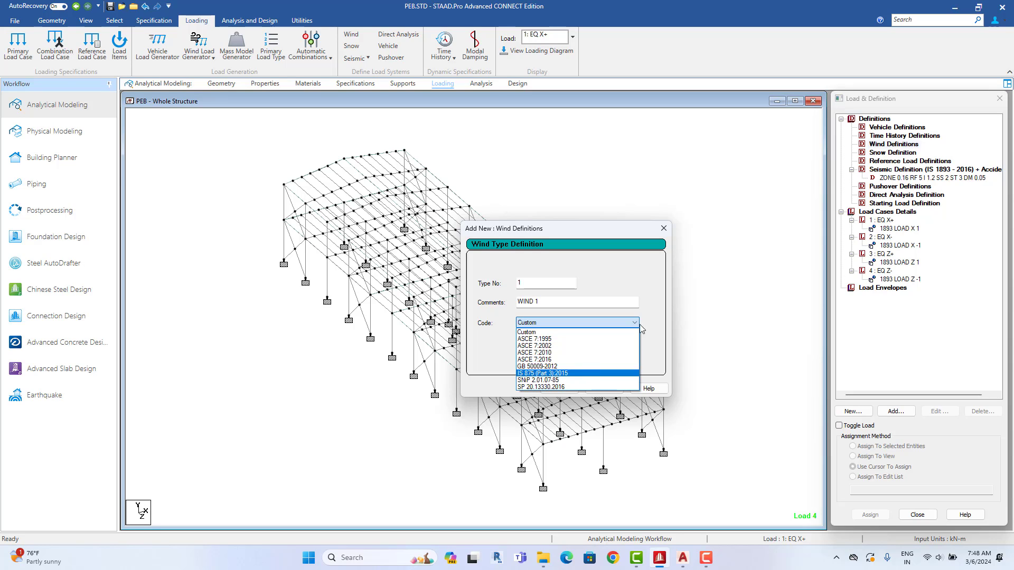
{"action": "left_click", "coordinate": [667, 232]}
{"action": "left_click", "coordinate": [666, 229]}
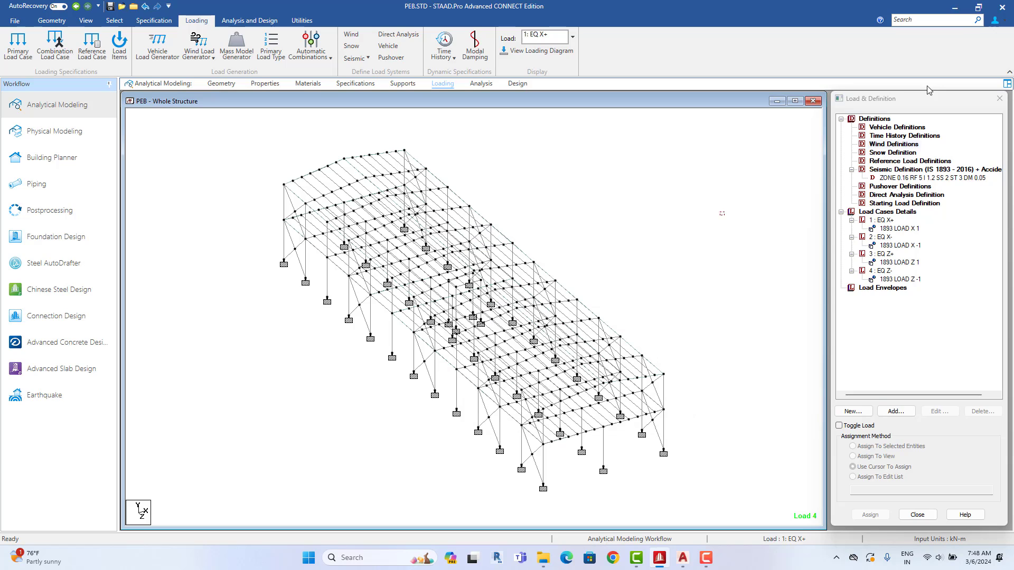
Step: Turn off auto arrange for the Windows desktop icons, move the STAAD.Pro shortcut to an empty area and return to STAAD.Pro
{"action": "left_click", "coordinate": [954, 7]}
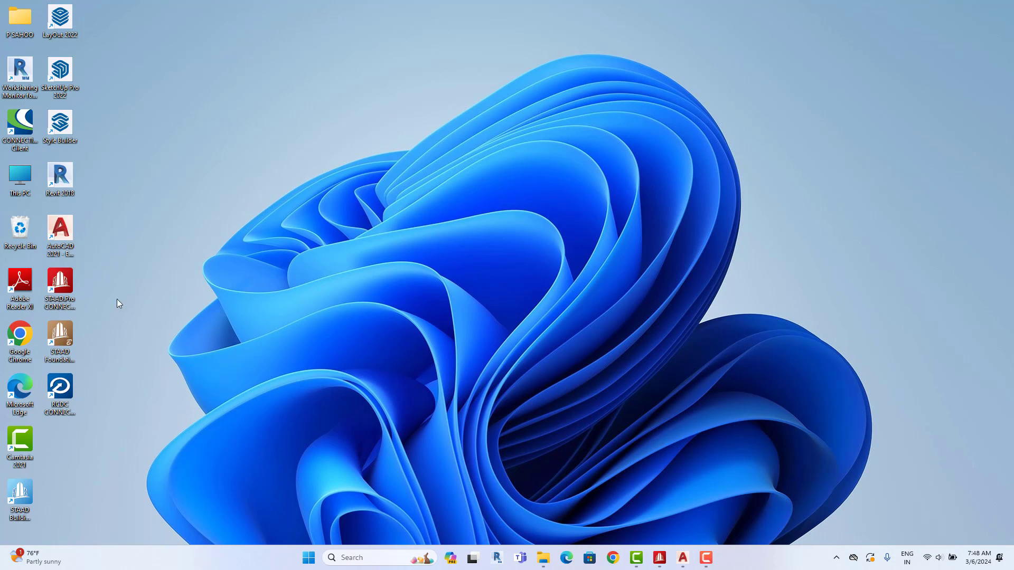
{"action": "left_click", "coordinate": [56, 301]}
{"action": "left_click_drag", "start_coordinate": [62, 294], "coordinate": [61, 185]}
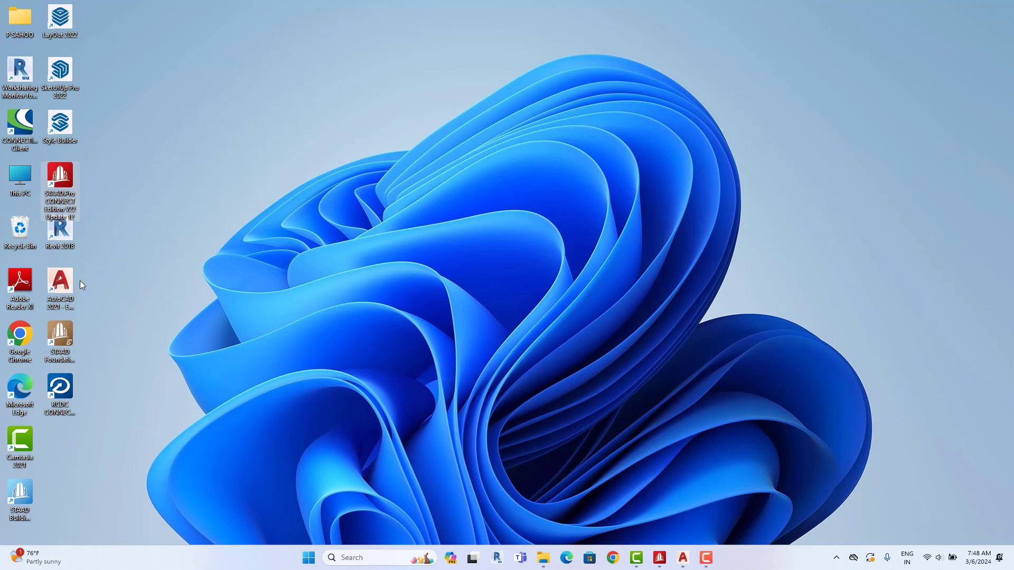
{"action": "right_click", "coordinate": [140, 186]}
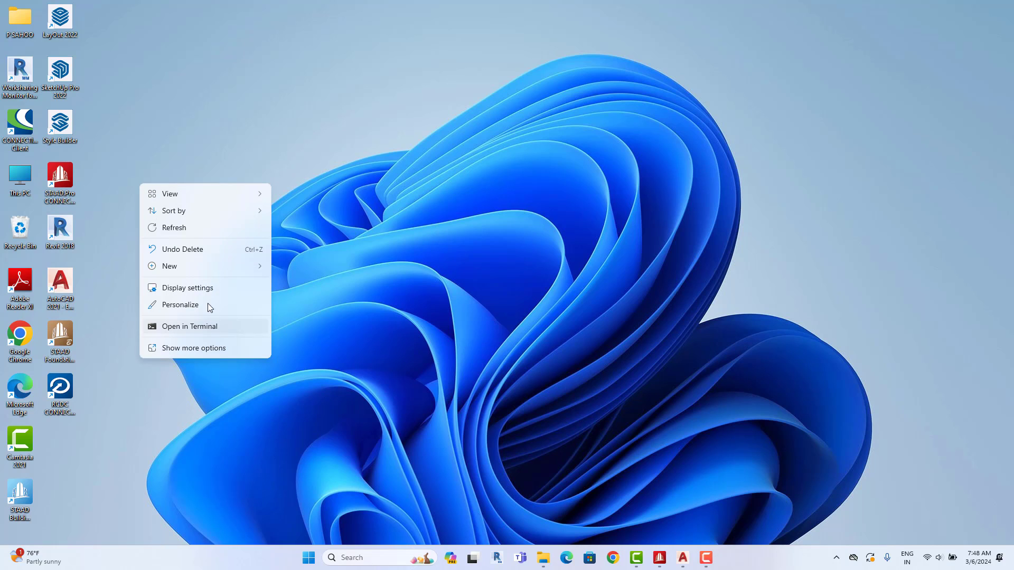
{"action": "mouse_move", "coordinate": [226, 195]}
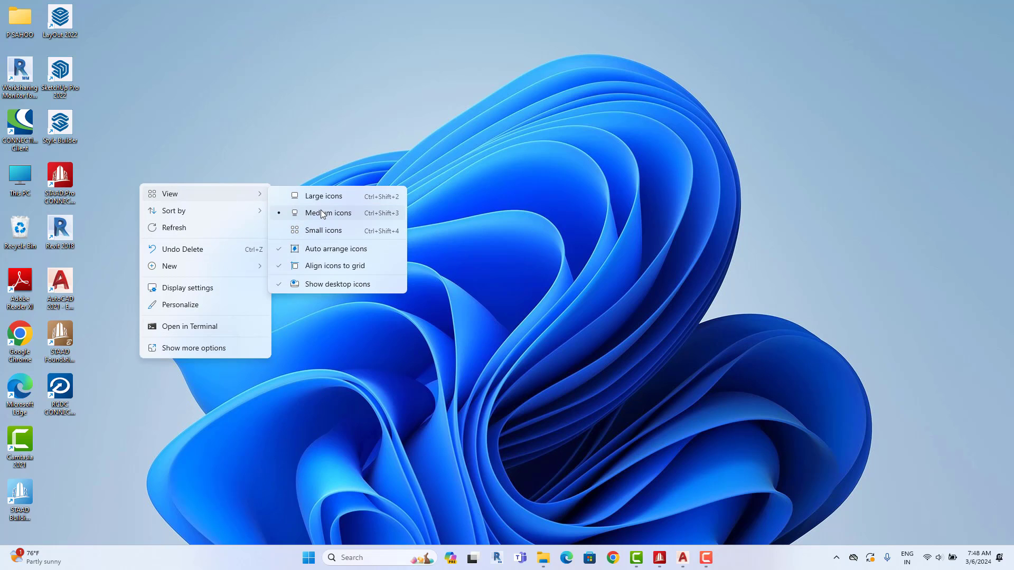
{"action": "left_click", "coordinate": [353, 251]}
{"action": "left_click_drag", "start_coordinate": [69, 195], "coordinate": [353, 101]}
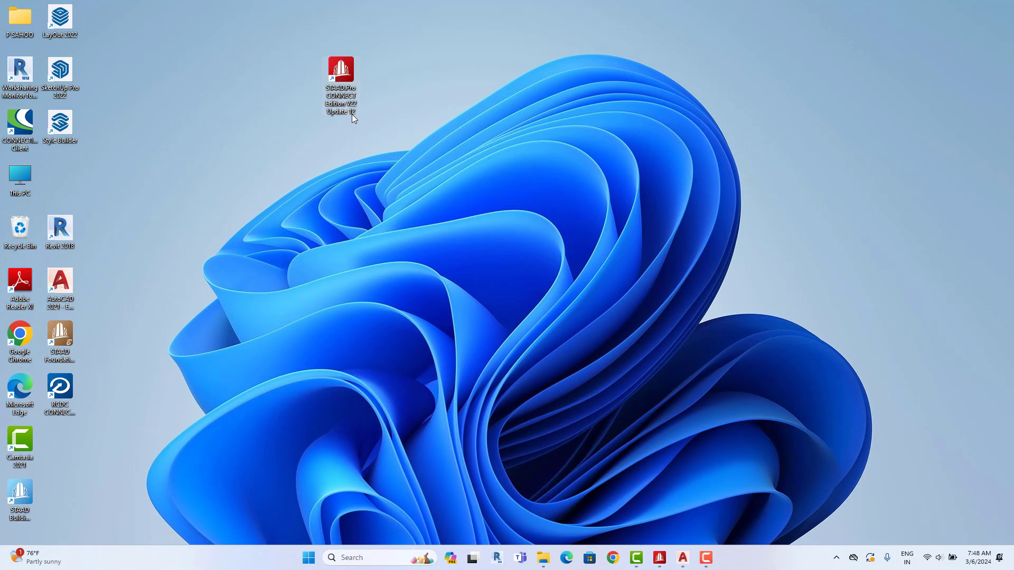
{"action": "left_click", "coordinate": [659, 558]}
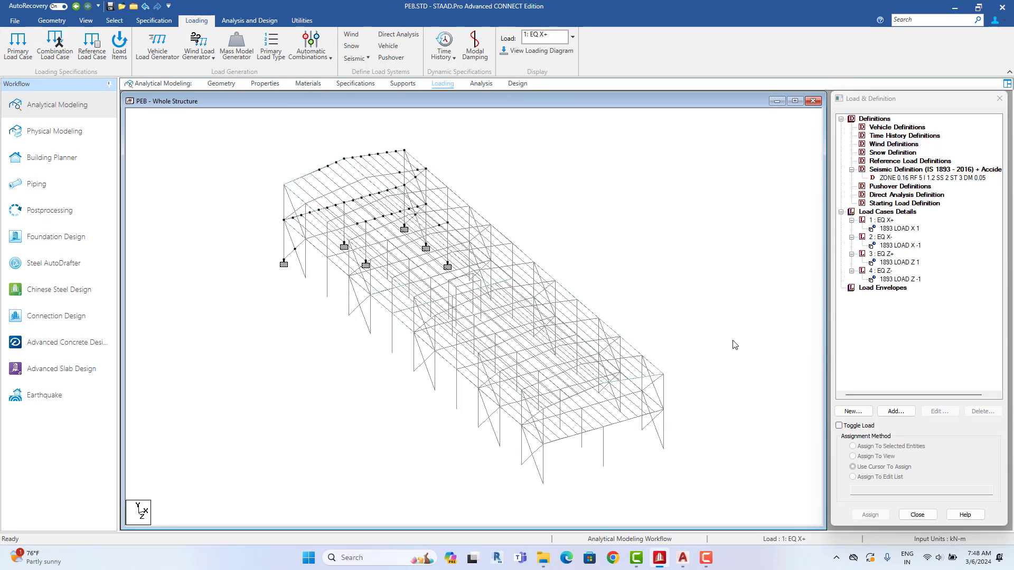
Step: Add wind definition type 1 with the comment WIND 1 and the code IS 875 (Part 3):2015
{"action": "left_click", "coordinate": [892, 144]}
{"action": "left_click", "coordinate": [899, 412]}
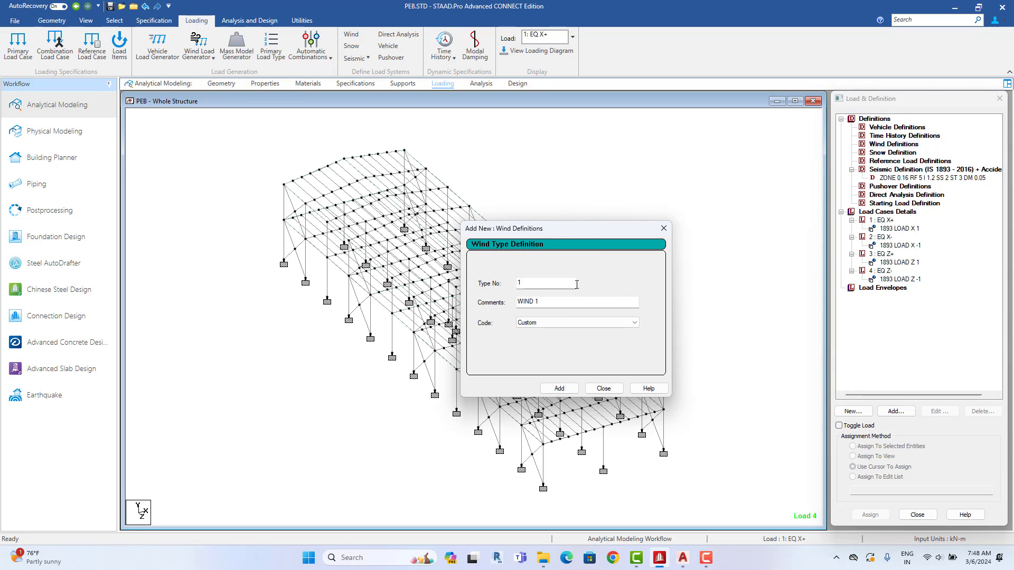
{"action": "left_click", "coordinate": [549, 322]}
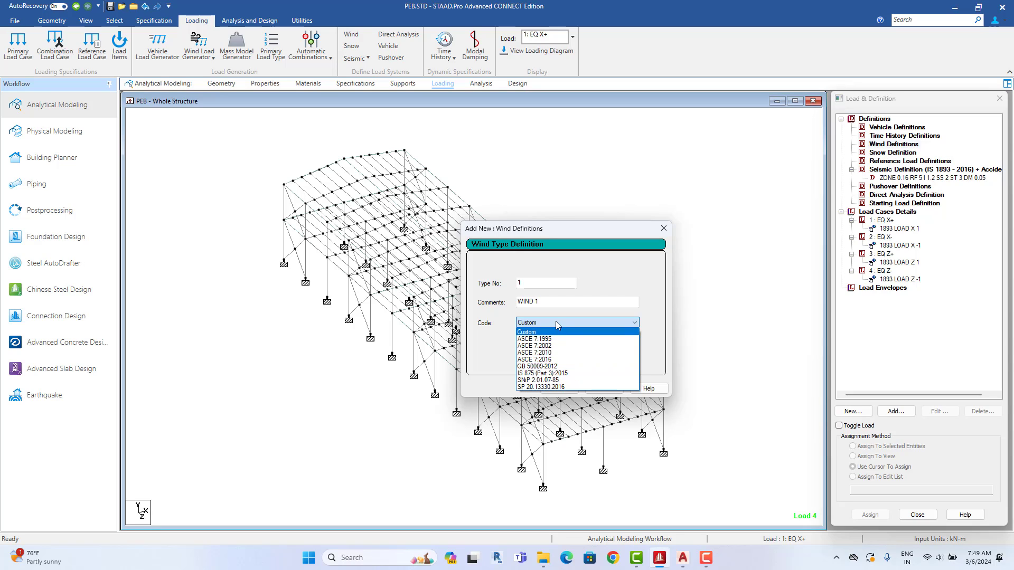
{"action": "left_click", "coordinate": [566, 373]}
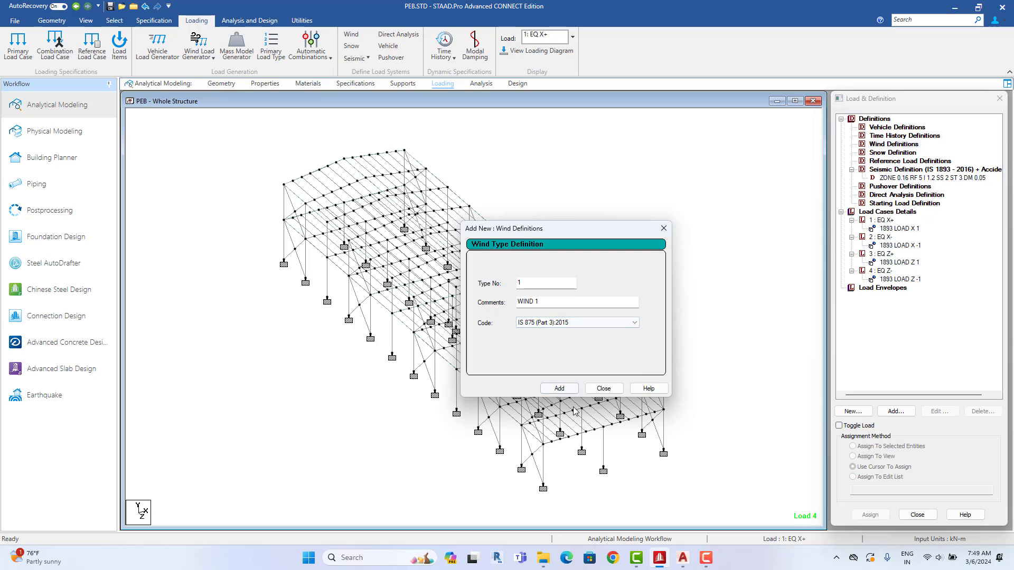
{"action": "left_click", "coordinate": [559, 388]}
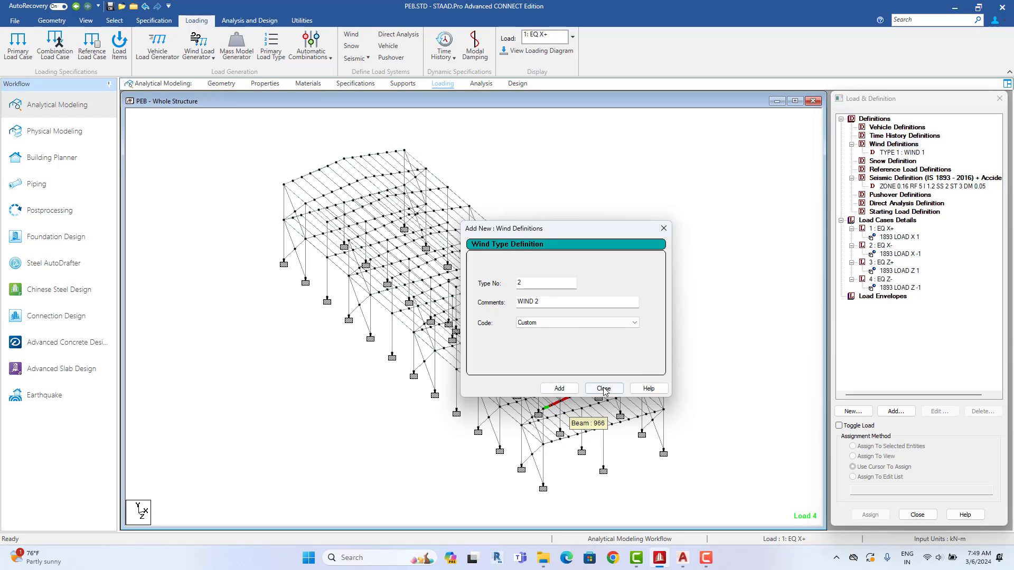
{"action": "left_click", "coordinate": [603, 389]}
Step: Open the IS 875 (Part 3) wind load generator for the intensity of wind type 1
{"action": "left_click", "coordinate": [902, 153]}
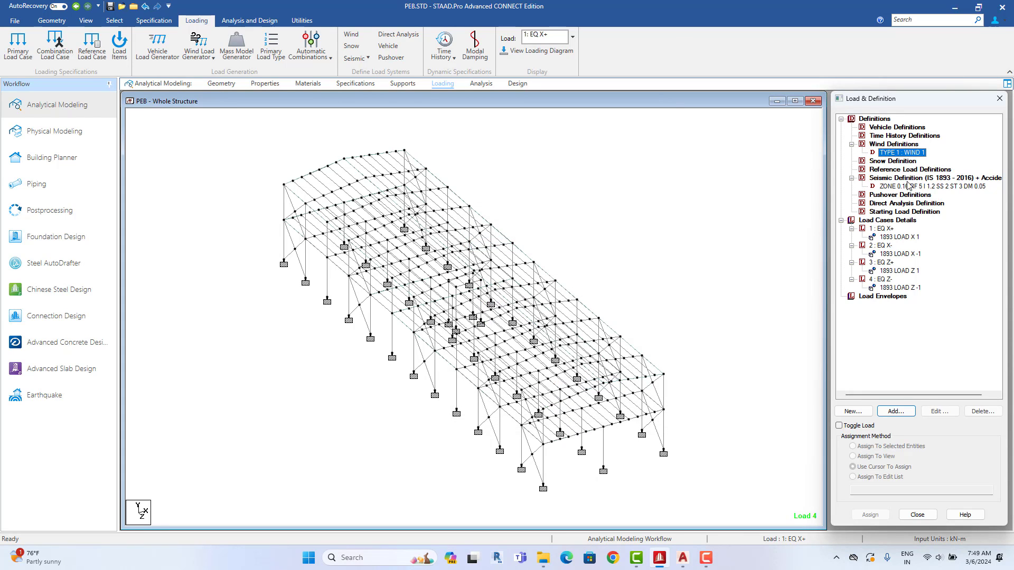
{"action": "left_click", "coordinate": [904, 411]}
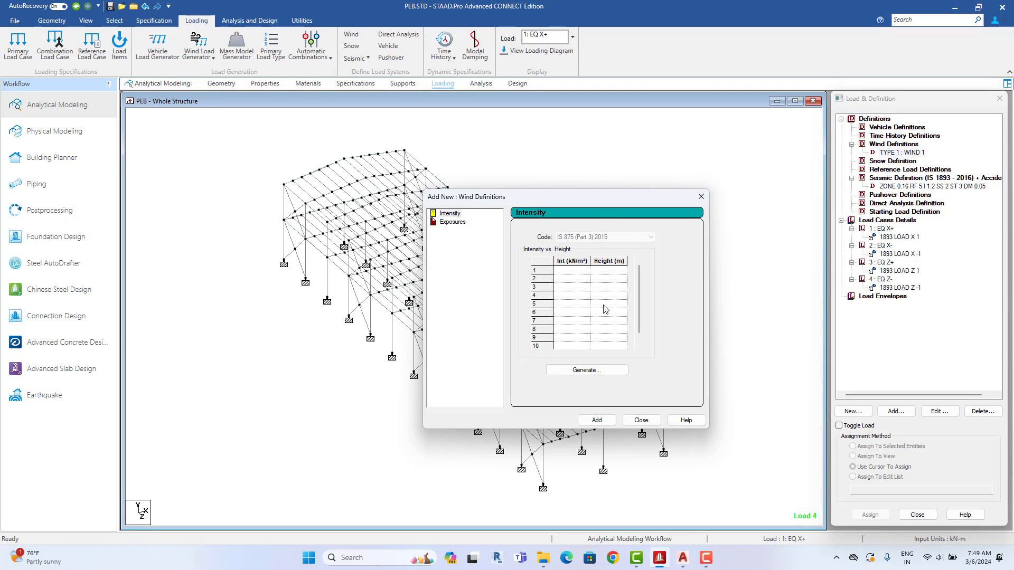
{"action": "left_click", "coordinate": [602, 271]}
{"action": "left_click", "coordinate": [603, 285]}
{"action": "left_click", "coordinate": [612, 329]}
{"action": "left_click_drag", "start_coordinate": [611, 344], "coordinate": [607, 338]}
{"action": "left_click", "coordinate": [585, 271]}
{"action": "left_click", "coordinate": [582, 295]}
{"action": "left_click", "coordinate": [613, 272]}
{"action": "left_click", "coordinate": [614, 278]}
{"action": "left_click_drag", "start_coordinate": [614, 287], "coordinate": [577, 304]}
{"action": "left_click", "coordinate": [617, 312]}
{"action": "left_click_drag", "start_coordinate": [577, 313], "coordinate": [577, 321]}
{"action": "left_click", "coordinate": [591, 371]}
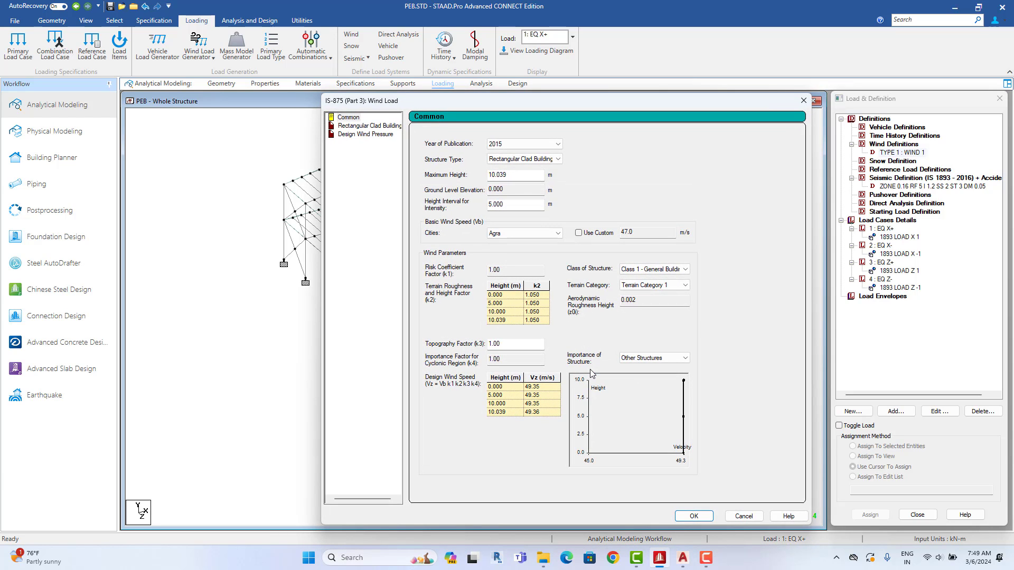
Step: Generate the wind intensity for Bhubaneshwar with Class 1 - General Buildings and Terrain Category 2, and add it to wind type 1
{"action": "double_click", "coordinate": [515, 177]}
{"action": "left_click", "coordinate": [538, 233]}
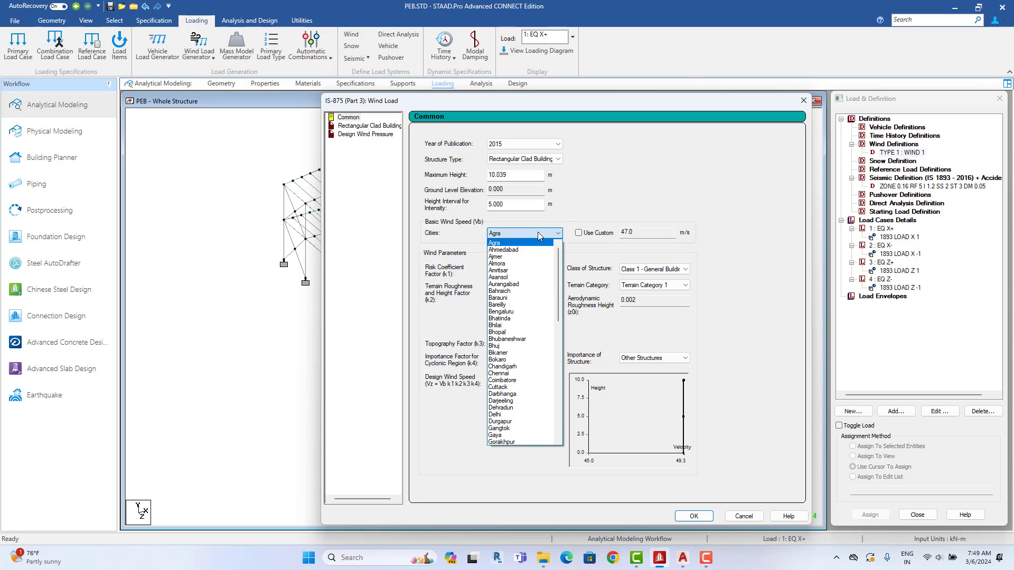
{"action": "left_click", "coordinate": [516, 339]}
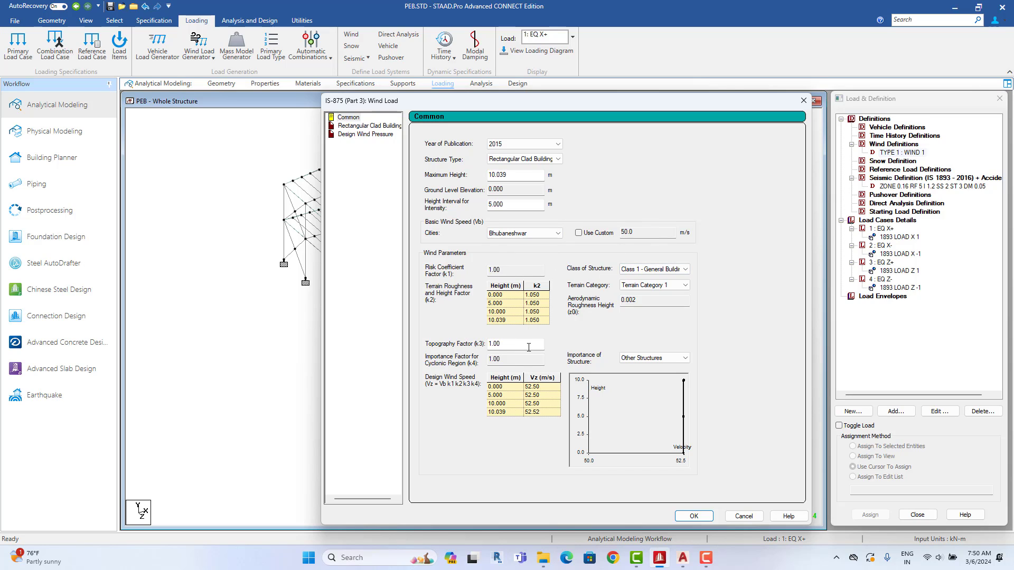
{"action": "left_click", "coordinate": [643, 269]}
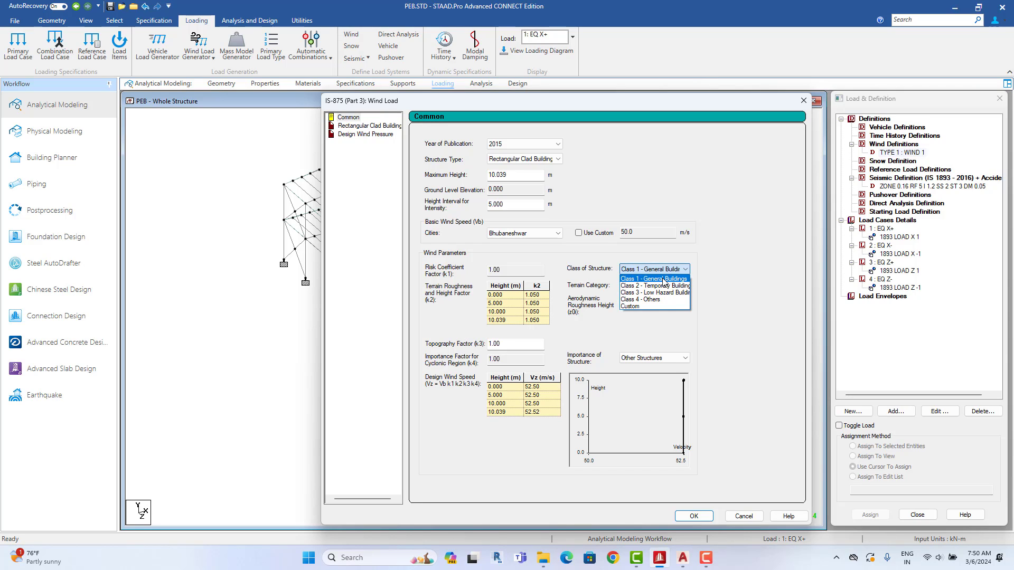
{"action": "left_click", "coordinate": [664, 280]}
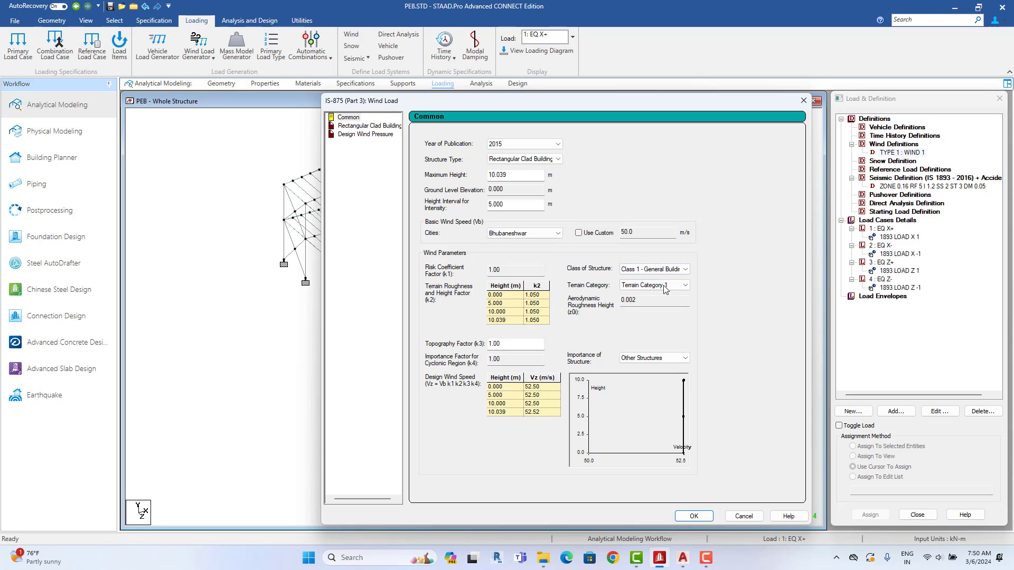
{"action": "left_click", "coordinate": [667, 286]}
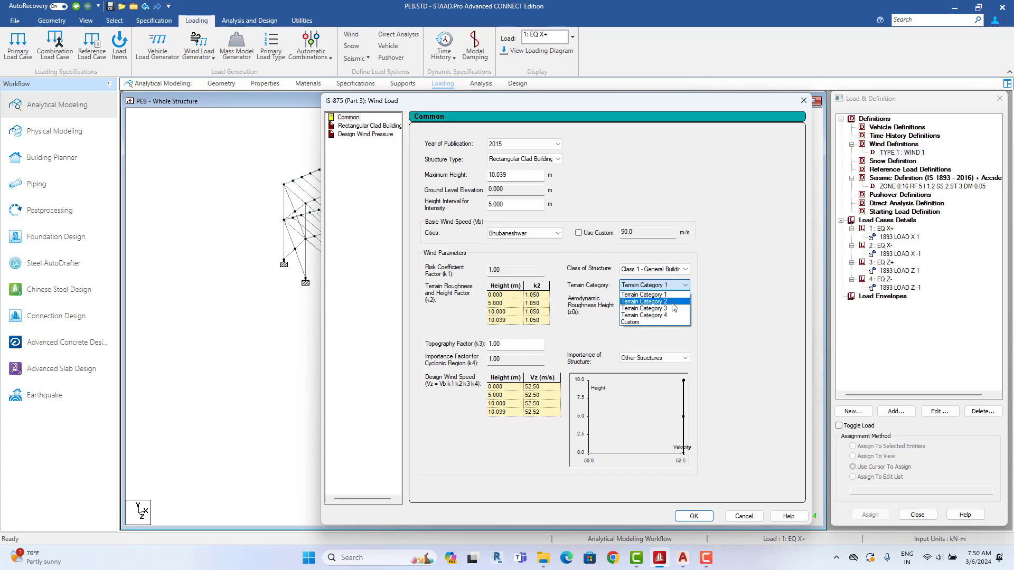
{"action": "left_click", "coordinate": [670, 302]}
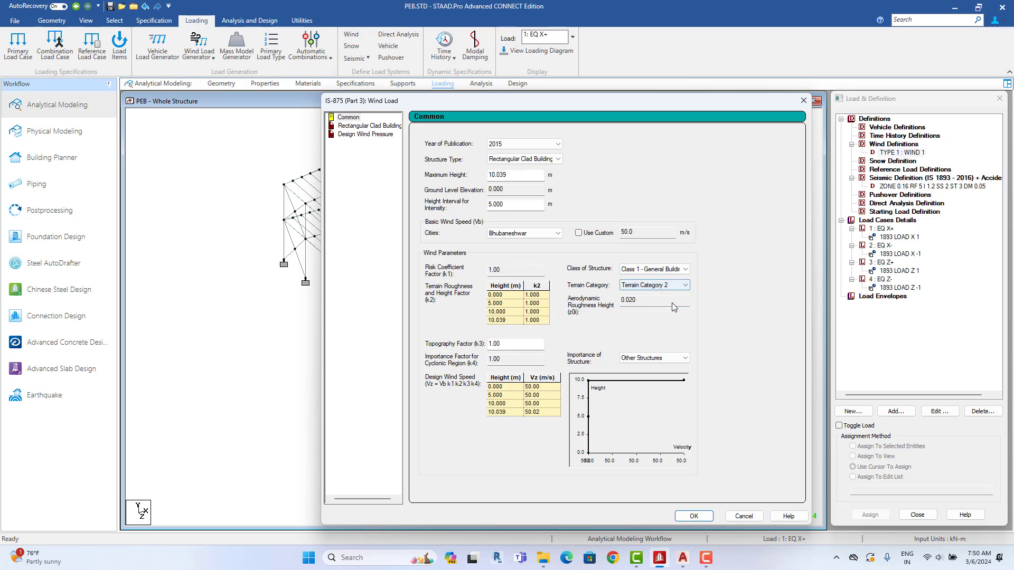
{"action": "left_click", "coordinate": [694, 516]}
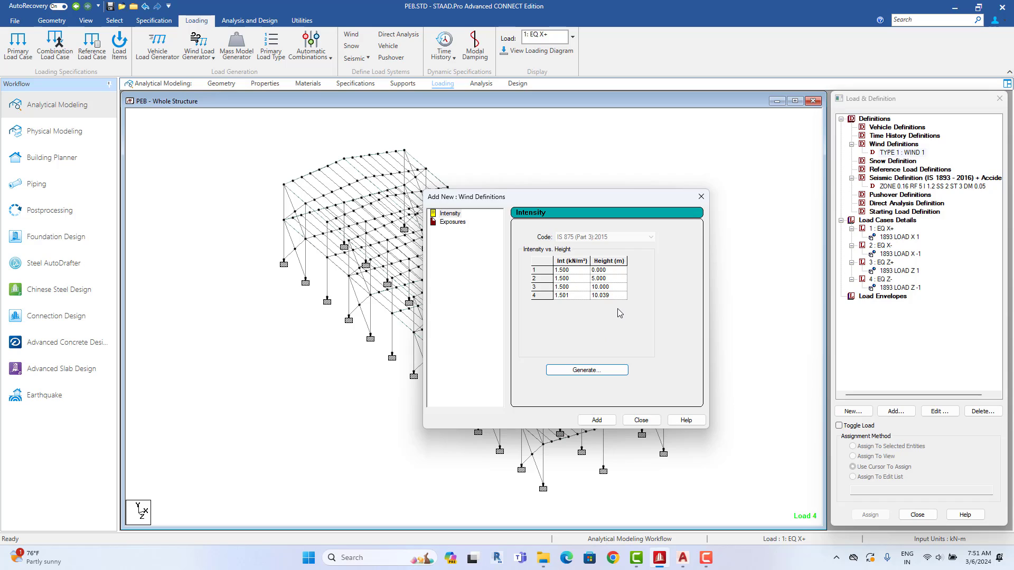
{"action": "left_click", "coordinate": [597, 421]}
Step: Add an exposure with factor 1 to wind type 1 and finish adding wind definitions
{"action": "left_click_drag", "start_coordinate": [526, 269], "coordinate": [492, 279]}
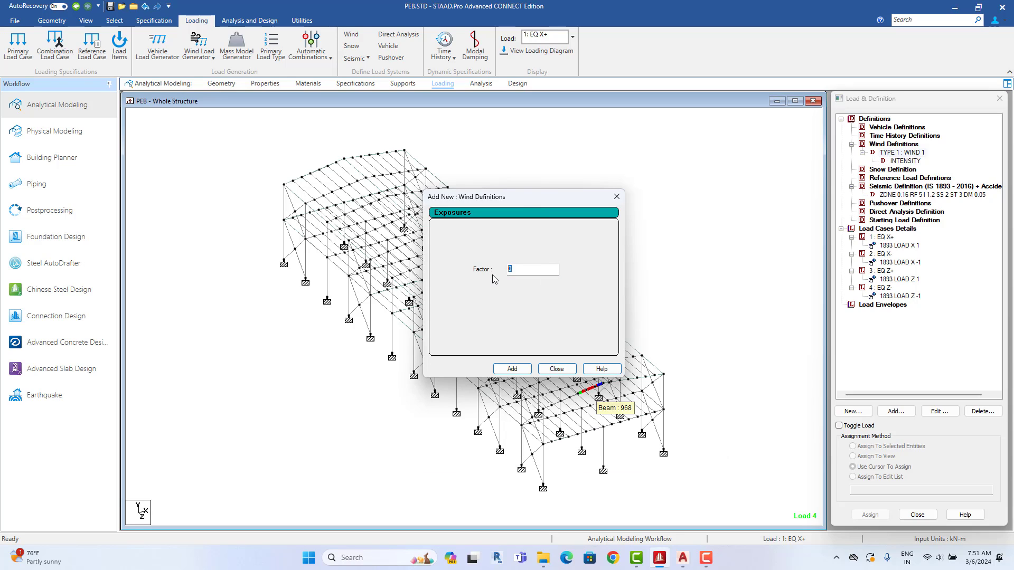
{"action": "left_click", "coordinate": [512, 368]}
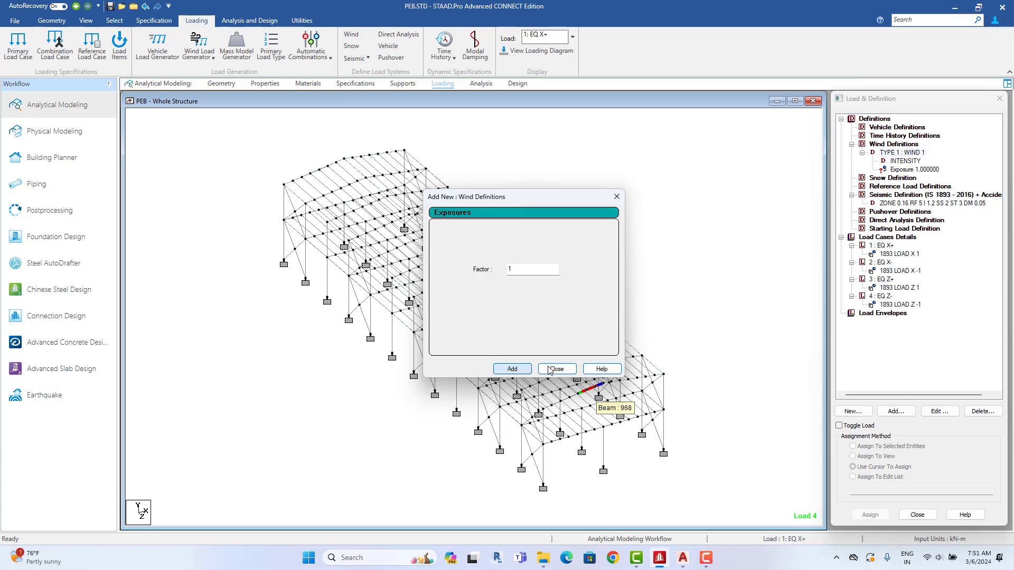
{"action": "left_click", "coordinate": [556, 369]}
Step: Assign the wind exposure of factor 1 to the whole structure in view
{"action": "left_click", "coordinate": [913, 170]}
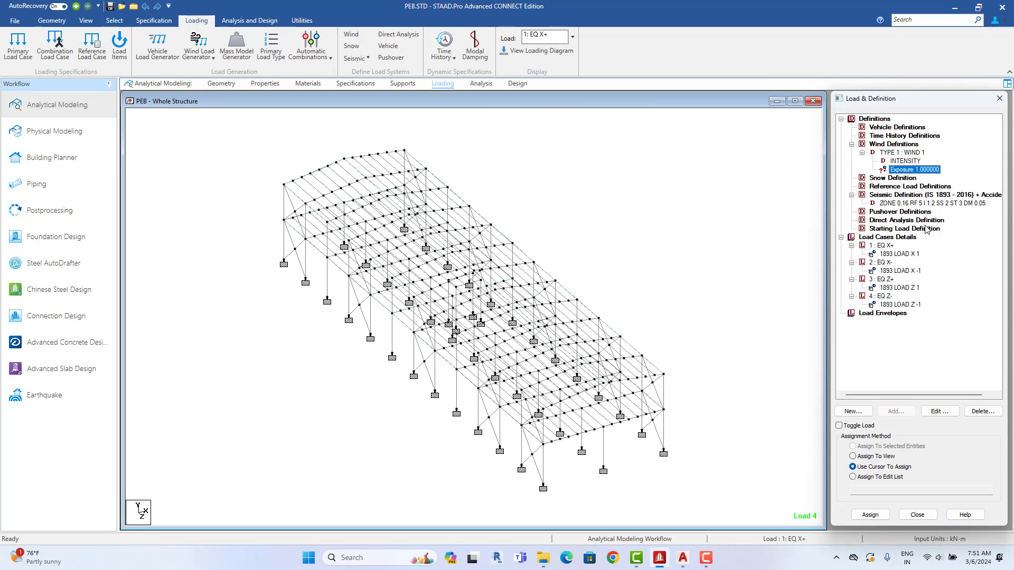
{"action": "left_click", "coordinate": [864, 457]}
{"action": "left_click", "coordinate": [885, 511]}
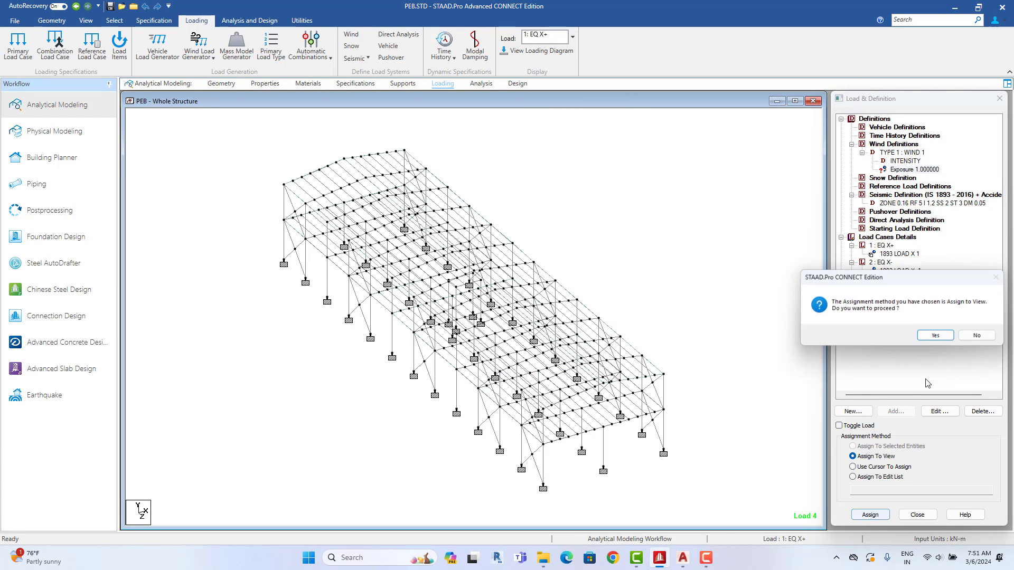
{"action": "left_click", "coordinate": [940, 338]}
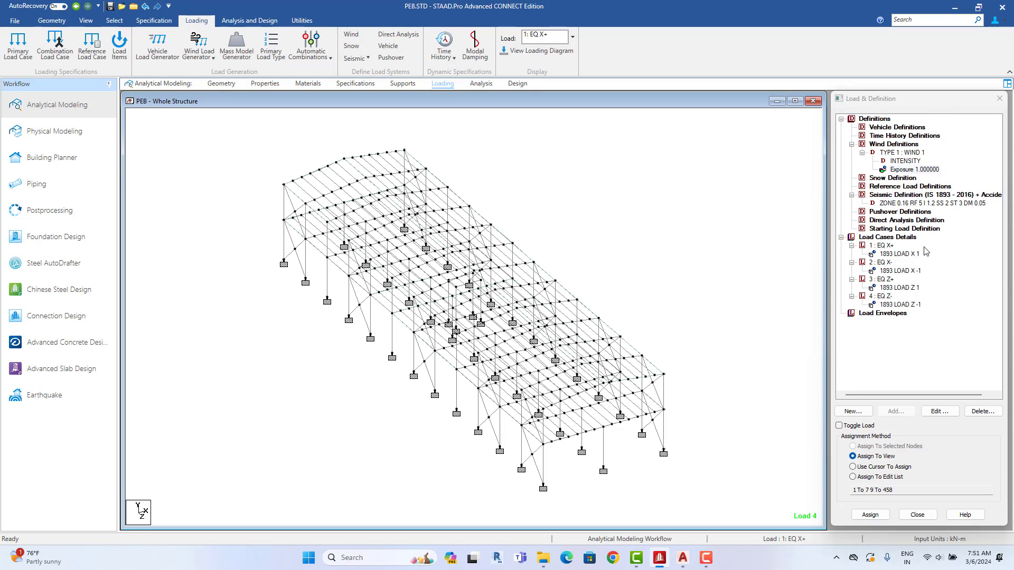
Step: Add primary load case 5 with loading type Wind and the title WIND X+
{"action": "left_click", "coordinate": [886, 238]}
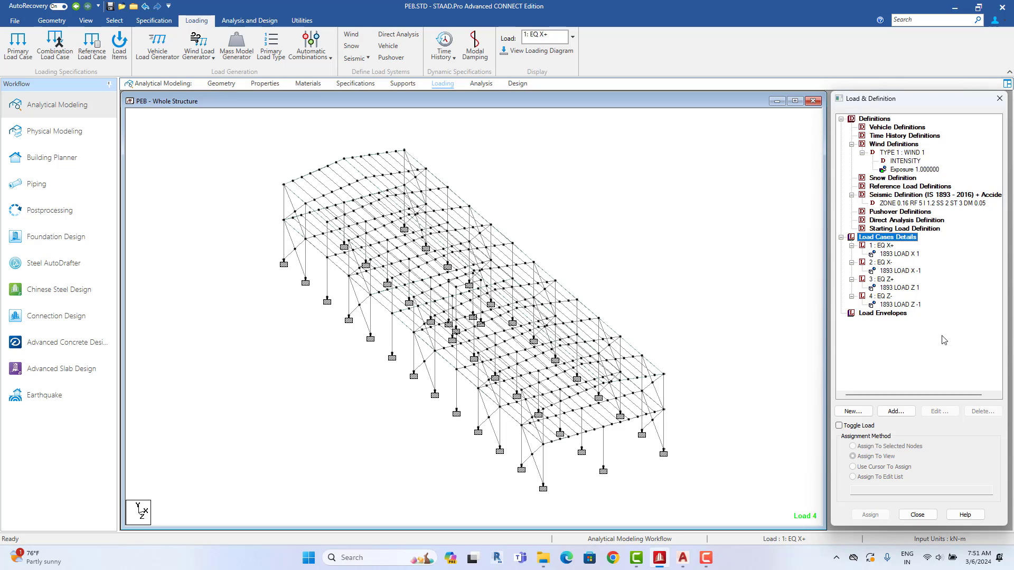
{"action": "left_click", "coordinate": [895, 411]}
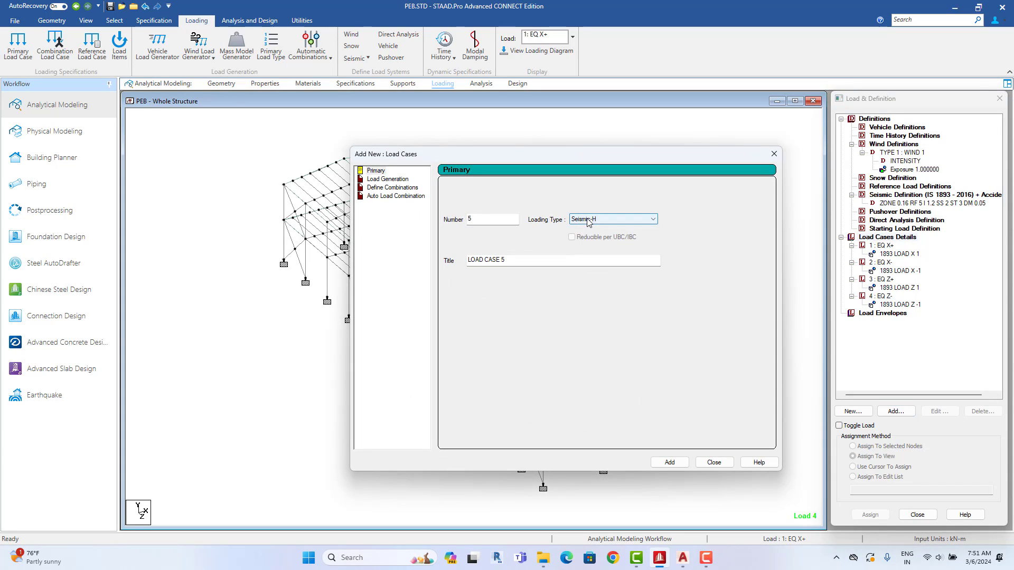
{"action": "left_click", "coordinate": [589, 222]}
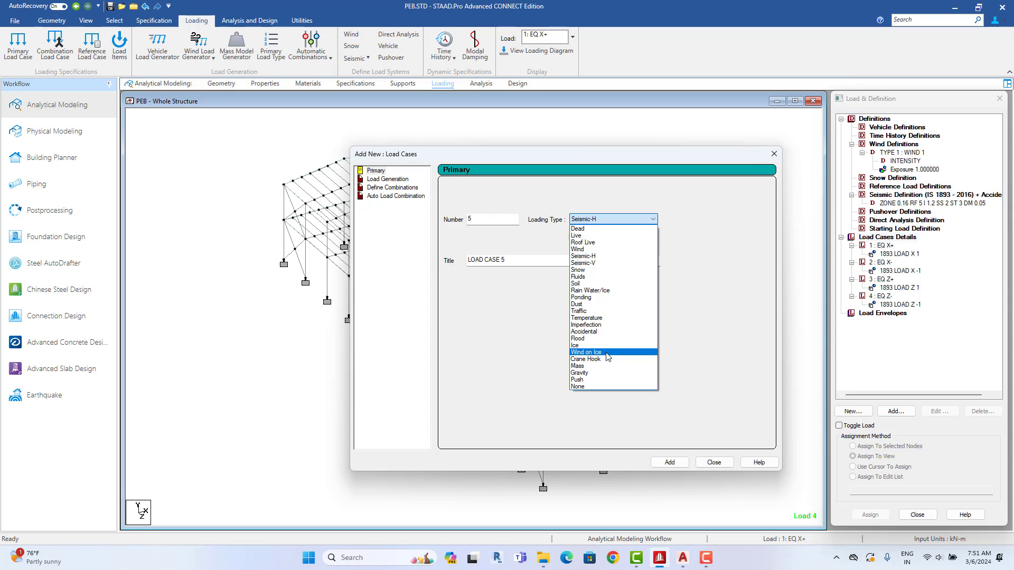
{"action": "left_click", "coordinate": [599, 250]}
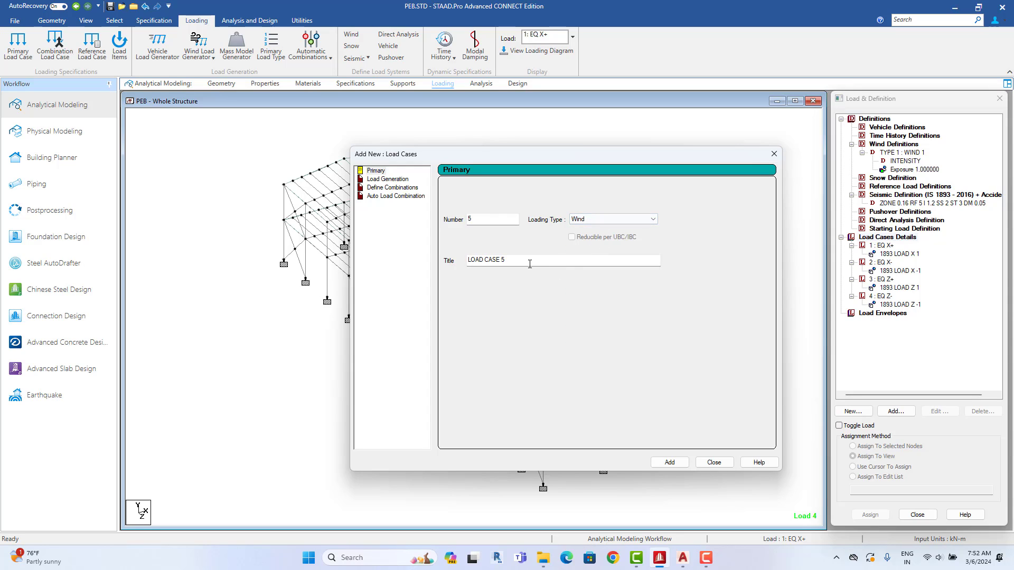
{"action": "left_click_drag", "start_coordinate": [530, 264], "coordinate": [442, 260]}
{"action": "type", "text": "WIND X+"}
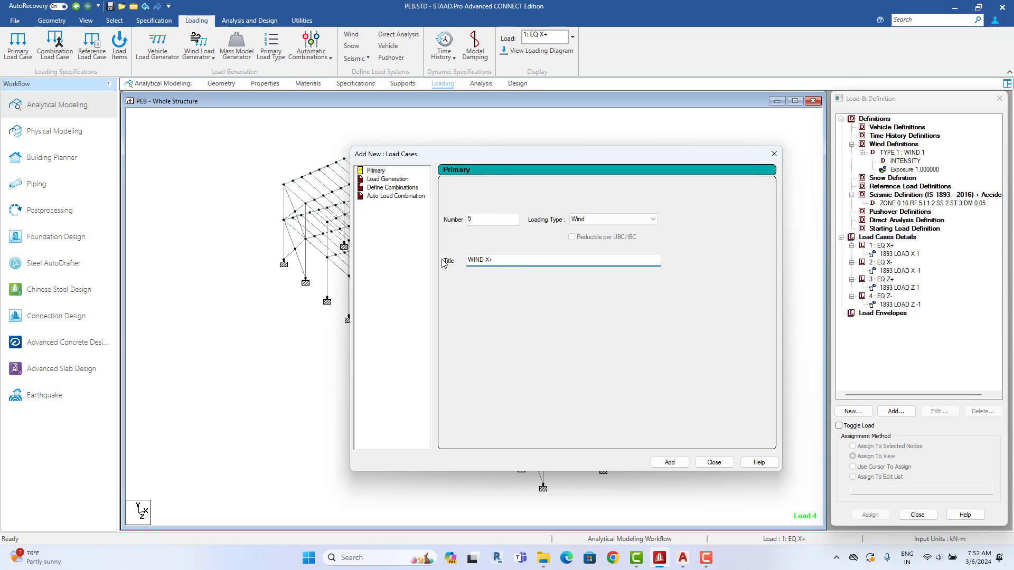
{"action": "key", "text": "ctrl+a"}
{"action": "key", "text": "ctrl+c"}
{"action": "left_click", "coordinate": [669, 462]}
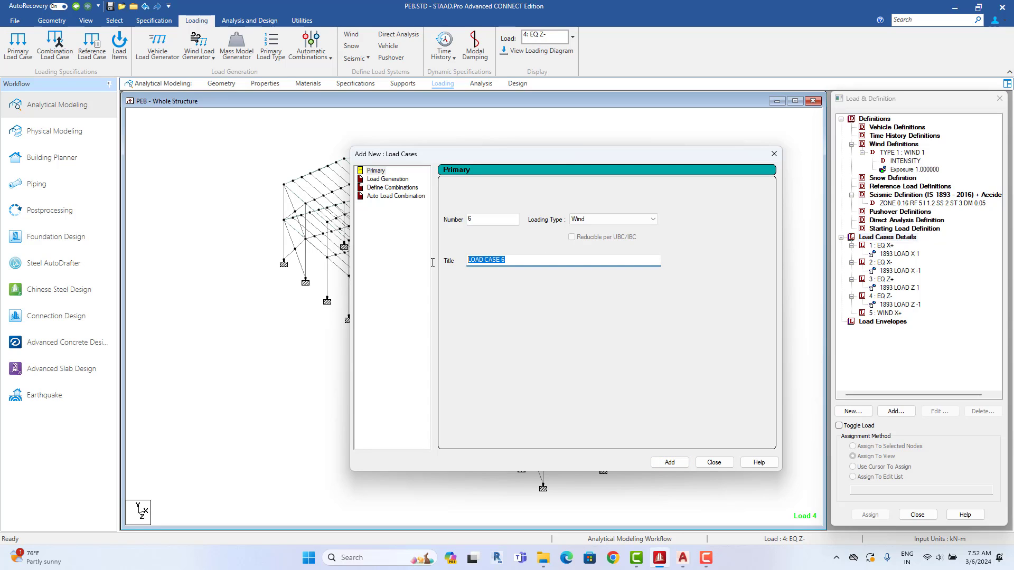
Step: Add wind load cases 6 and 7 with the titles WIND X- and WIND Z+
{"action": "key", "text": "ctrl+v"}
{"action": "left_click", "coordinate": [673, 465]}
{"action": "left_click_drag", "start_coordinate": [506, 260], "coordinate": [413, 261]}
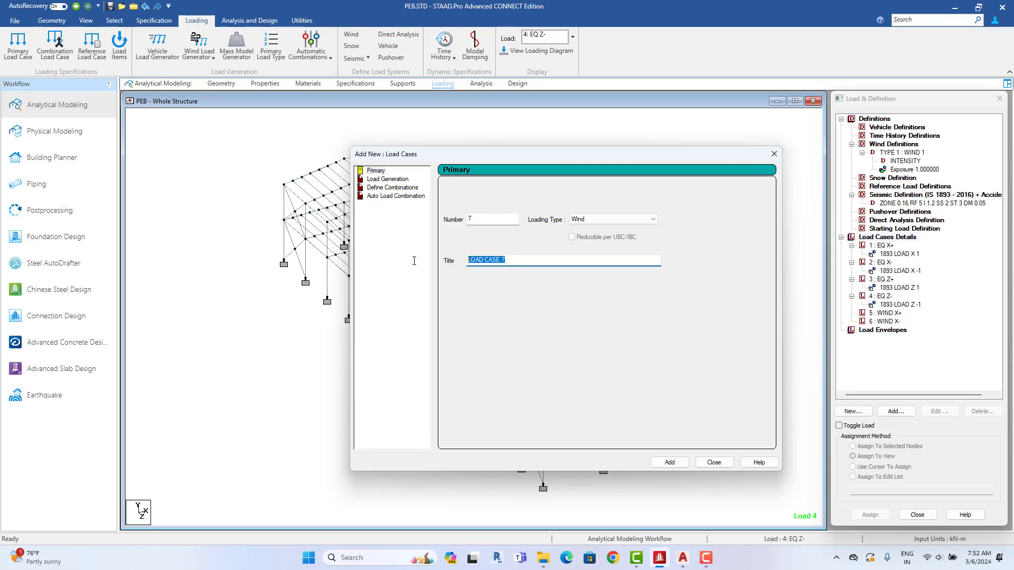
{"action": "key", "text": "ctrl+v"}
{"action": "left_click", "coordinate": [669, 462]}
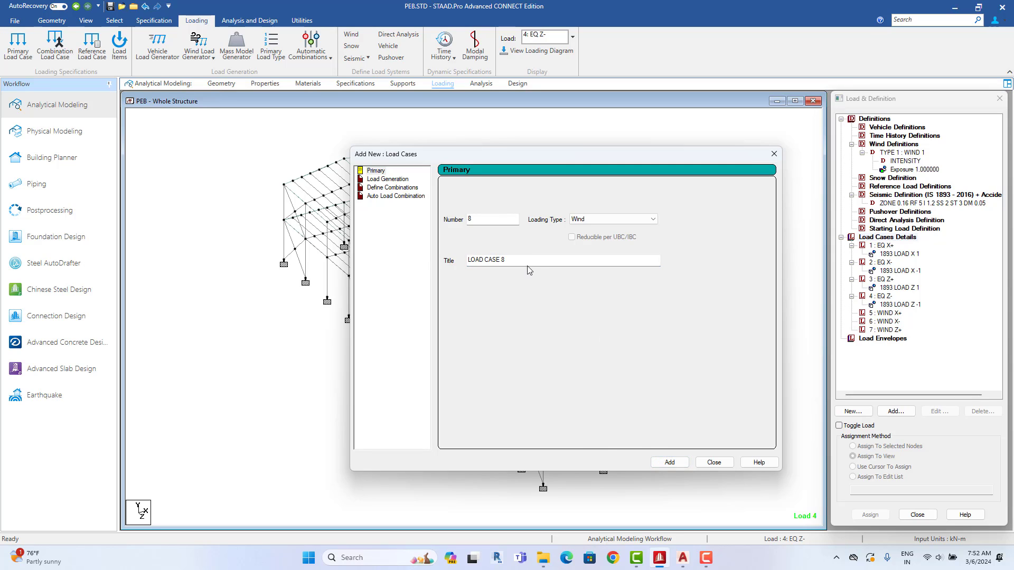
Step: Add wind load case 8 with the title WIND Z- and finish adding load cases
{"action": "left_click_drag", "start_coordinate": [505, 260], "coordinate": [423, 263]}
{"action": "key", "text": "ctrl+v"}
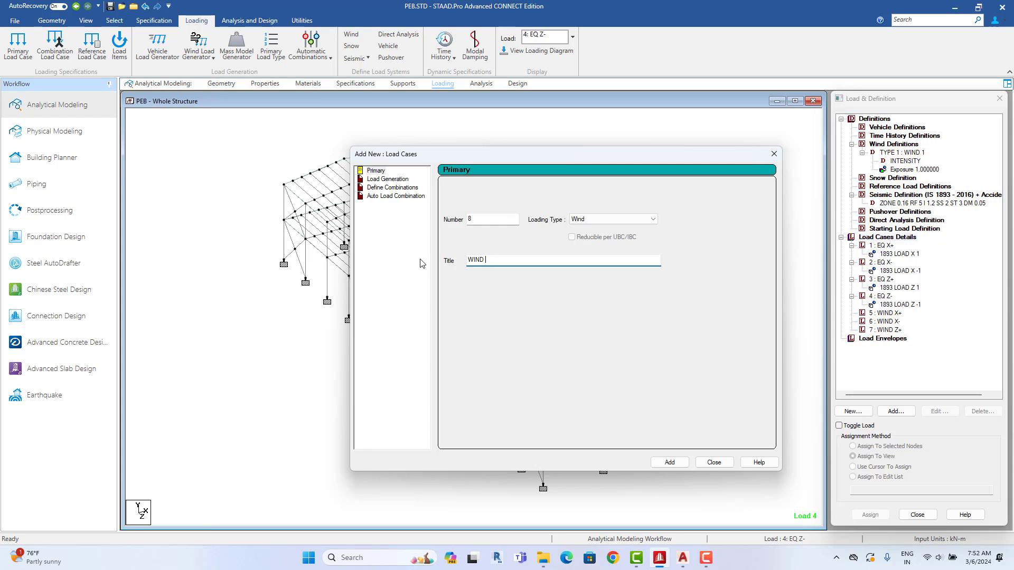
{"action": "type", "text": "-"}
{"action": "left_click", "coordinate": [669, 462]}
{"action": "left_click", "coordinate": [712, 462]}
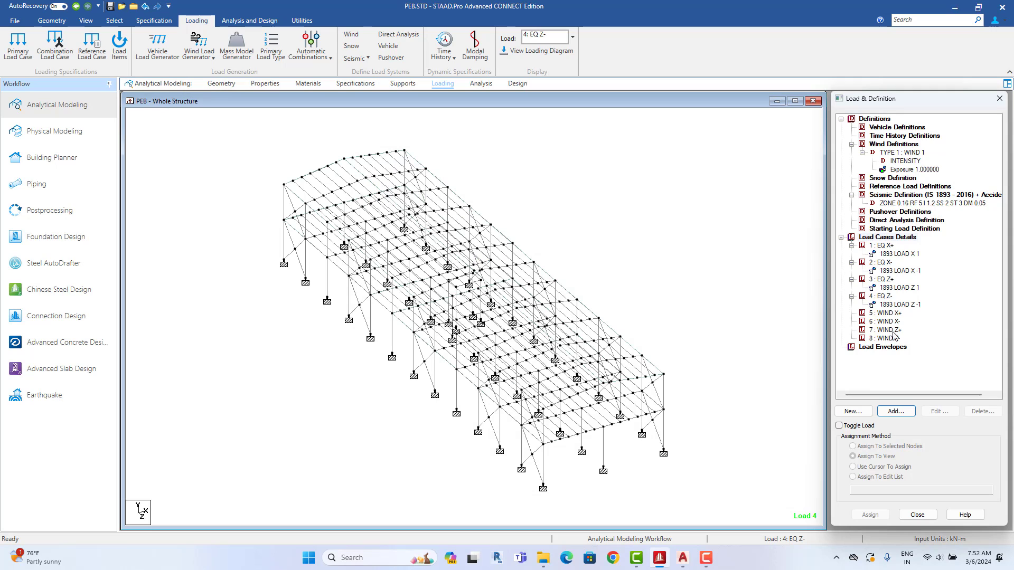
Step: Add a type 1 wind load on the X windward face with factor 1 to load case WIND X+
{"action": "left_click", "coordinate": [893, 314]}
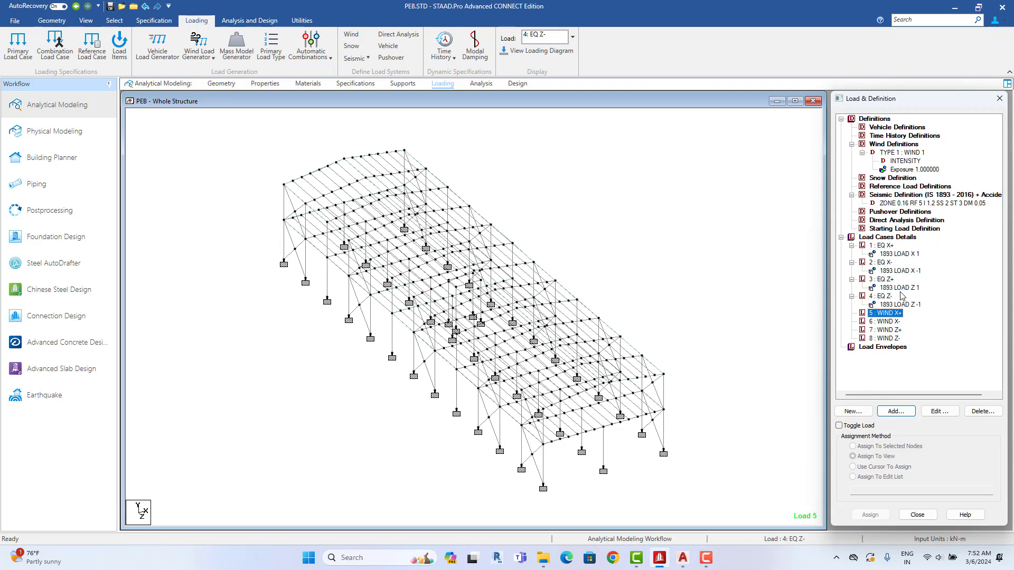
{"action": "left_click", "coordinate": [896, 411]}
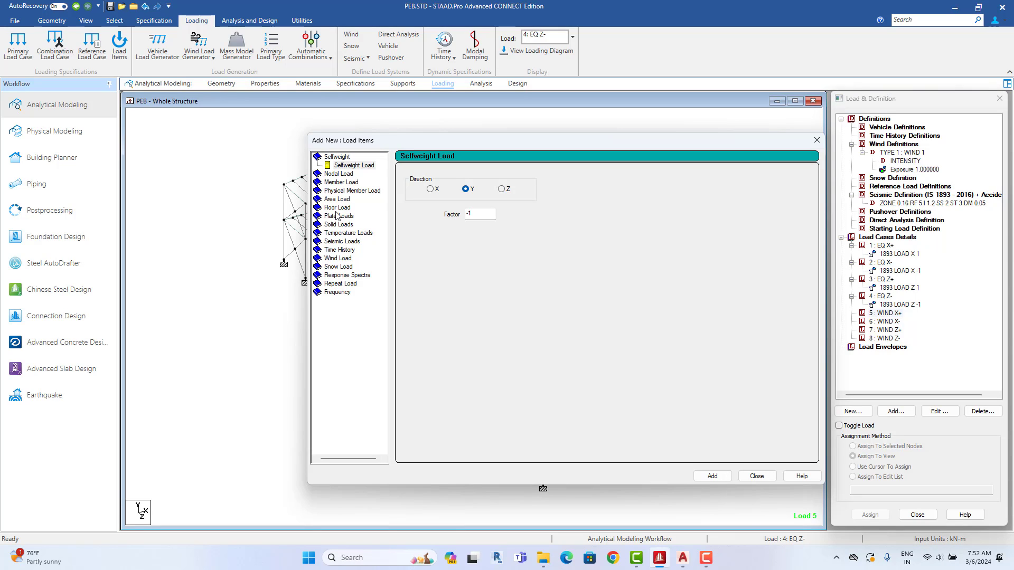
{"action": "left_click", "coordinate": [337, 258]}
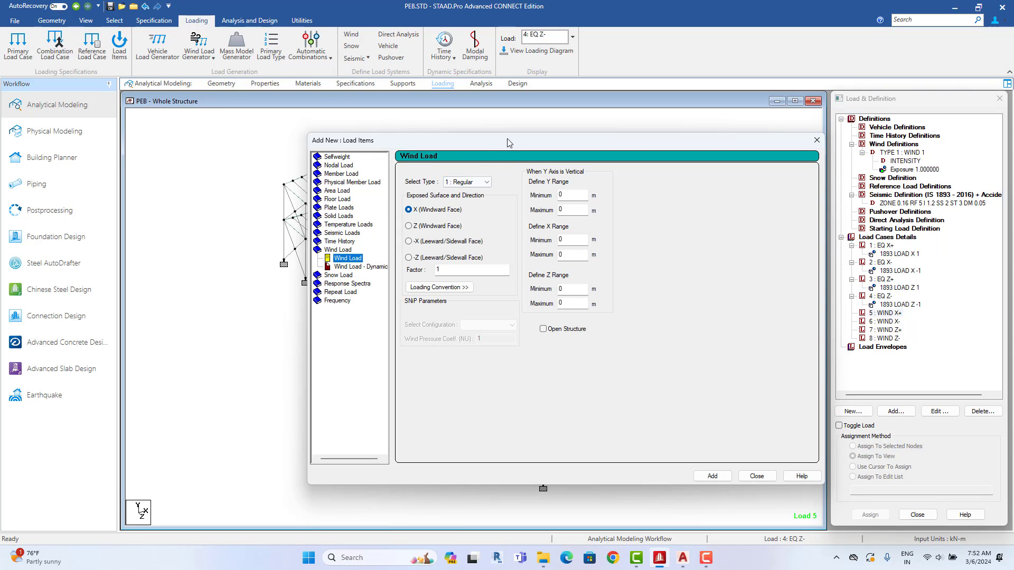
{"action": "left_click_drag", "start_coordinate": [507, 143], "coordinate": [446, 138]}
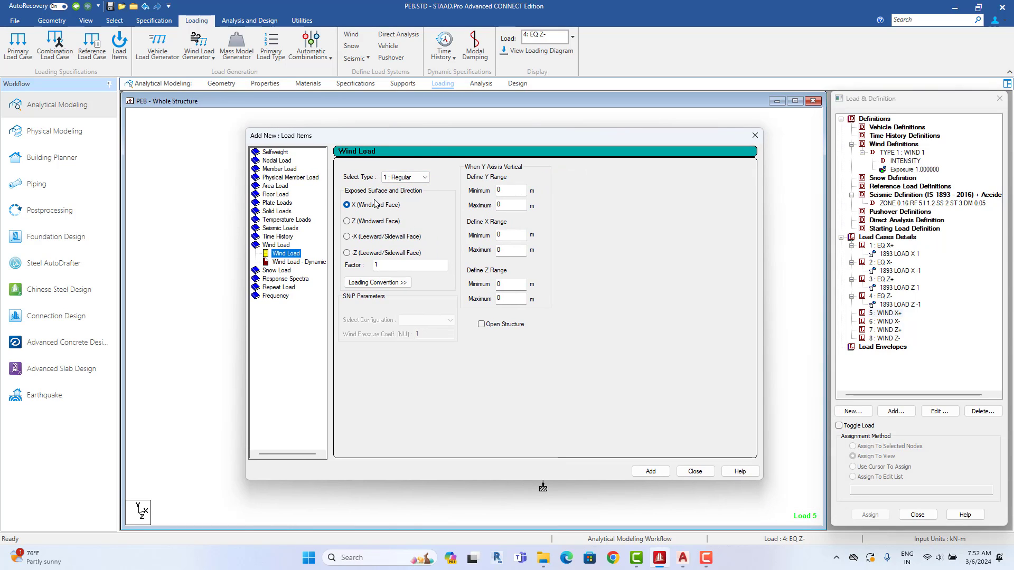
{"action": "double_click", "coordinate": [394, 265]}
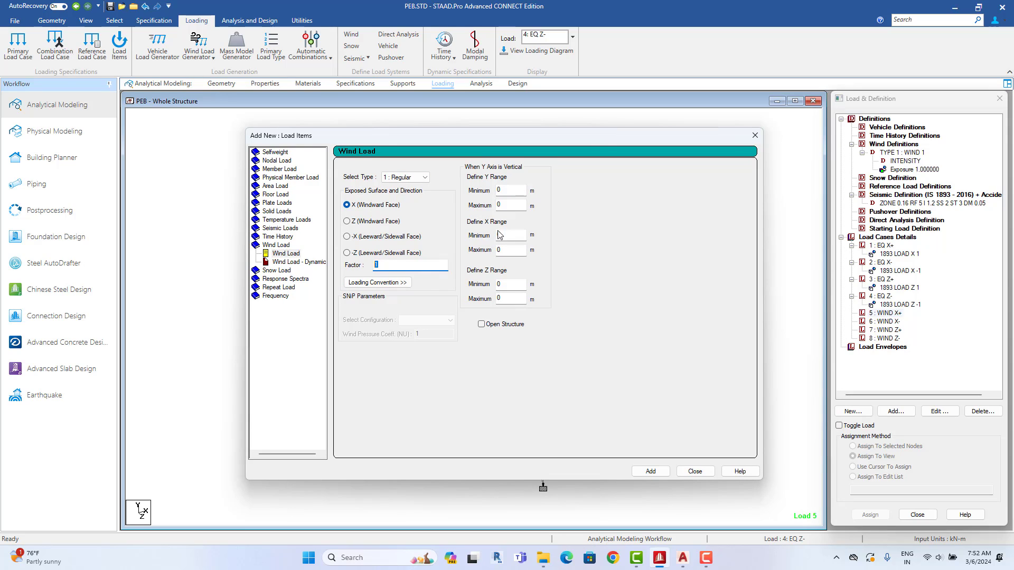
{"action": "left_click", "coordinate": [653, 472]}
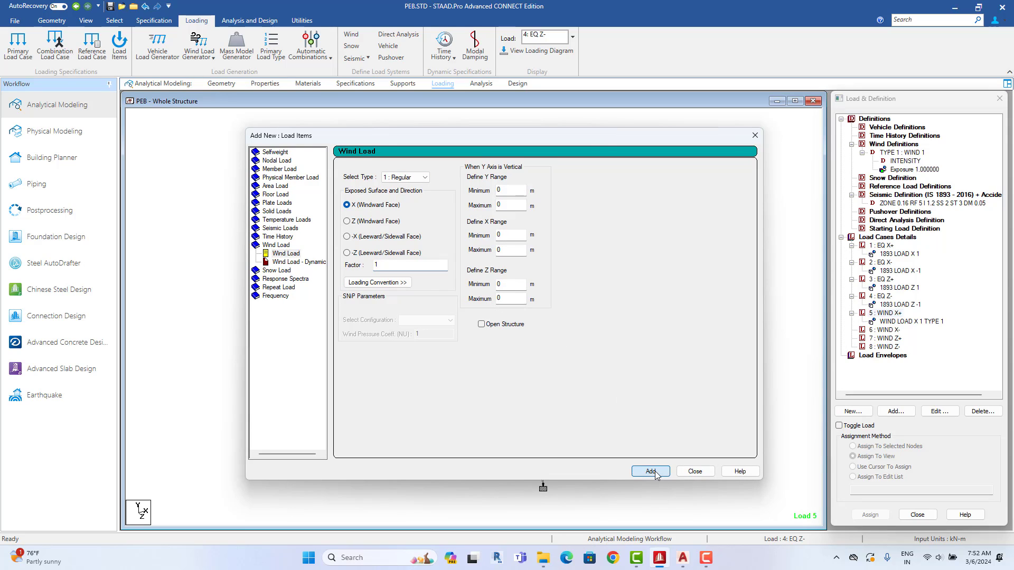
Step: Add a type 1 wind load on the X windward face with factor -1 to load case WIND X-
{"action": "left_click", "coordinate": [888, 331]}
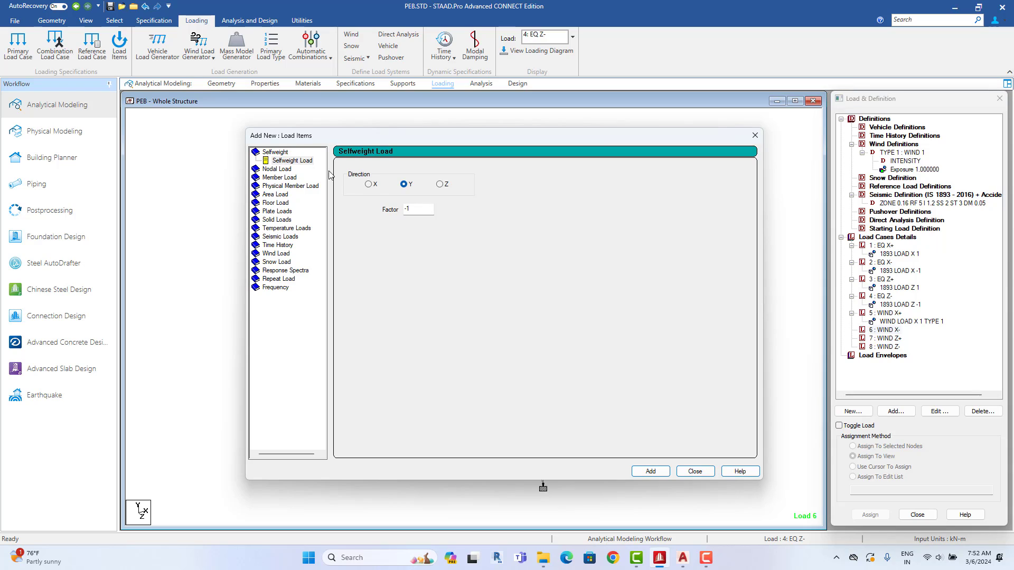
{"action": "left_click", "coordinate": [275, 254]}
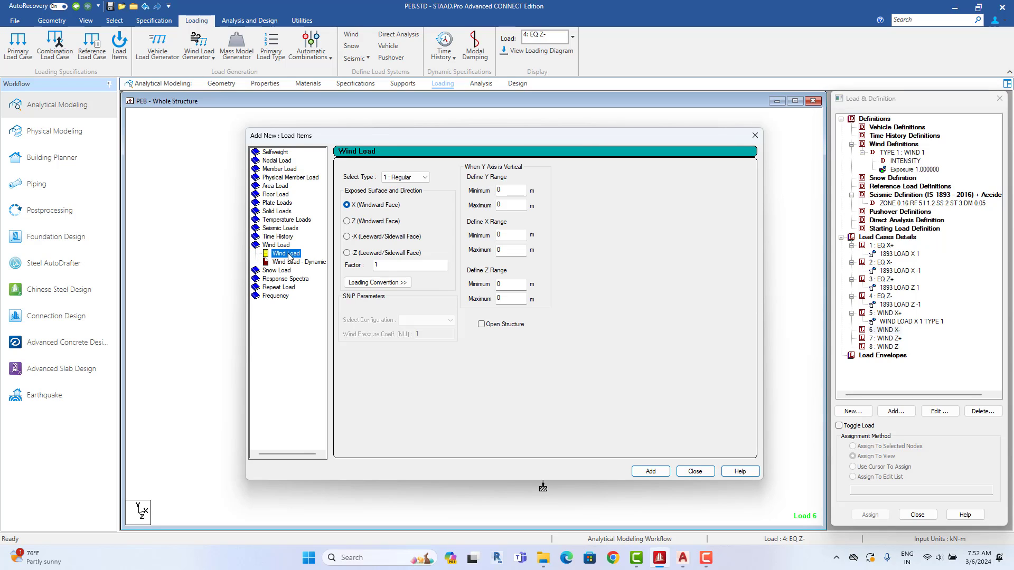
{"action": "left_click", "coordinate": [358, 241]}
{"action": "left_click", "coordinate": [351, 205]}
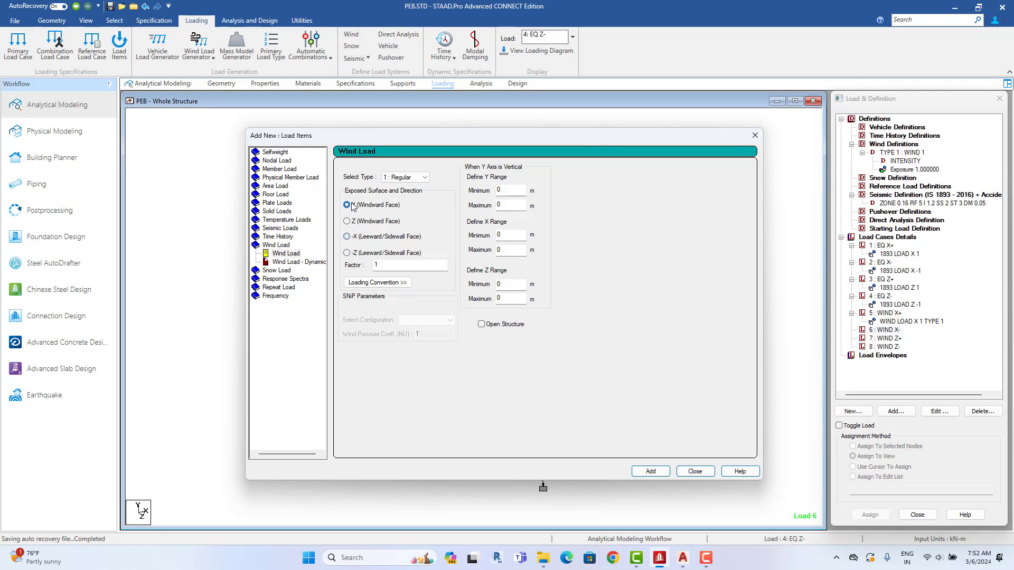
{"action": "double_click", "coordinate": [376, 264]}
{"action": "key", "text": "BackSpace"}
{"action": "type", "text": "-1"}
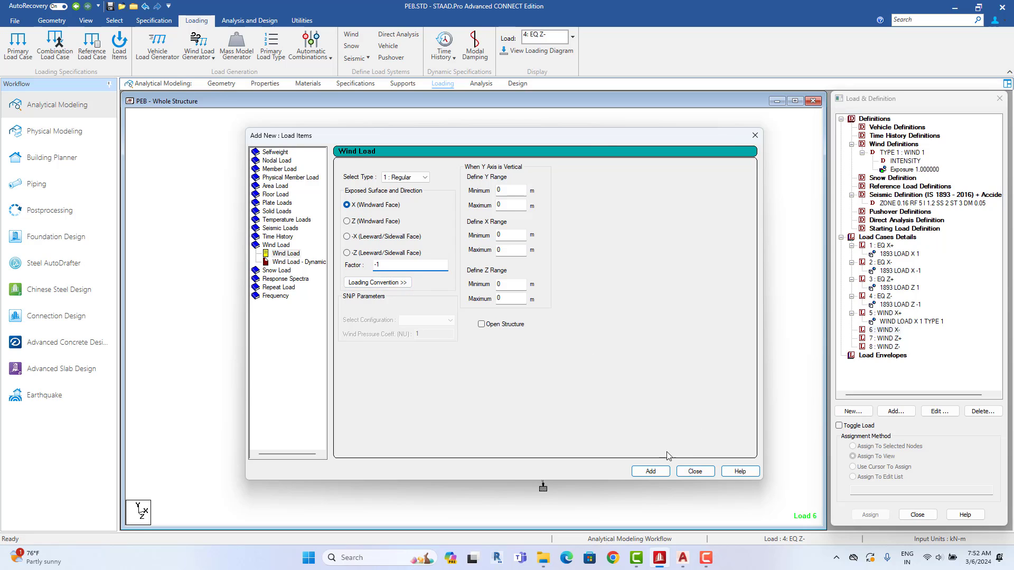
{"action": "left_click", "coordinate": [651, 470]}
Step: Add a type 1 wind load on the Z windward face with factor 1 to load case WIND Z+
{"action": "left_click", "coordinate": [891, 347]}
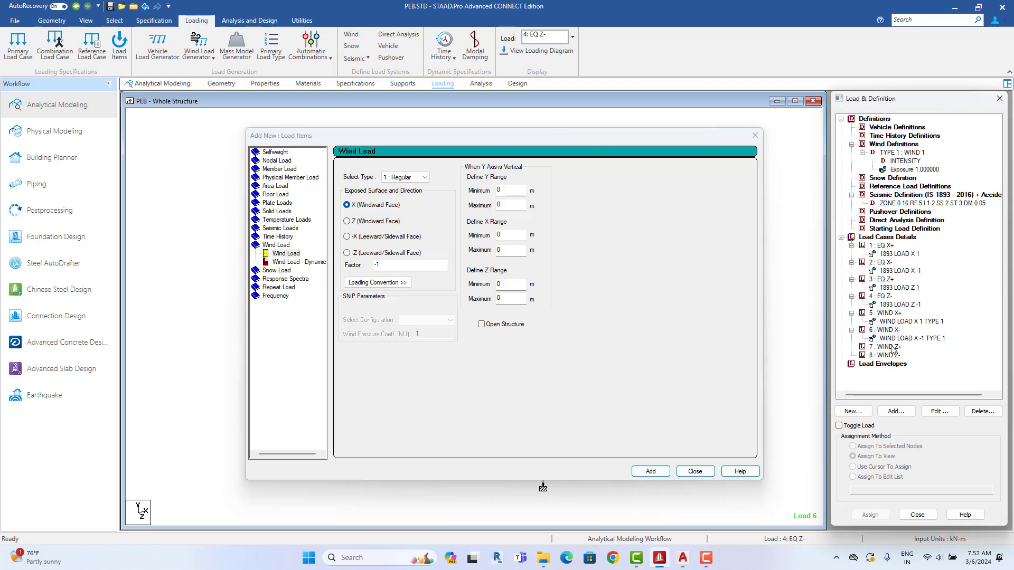
{"action": "left_click", "coordinate": [281, 253]}
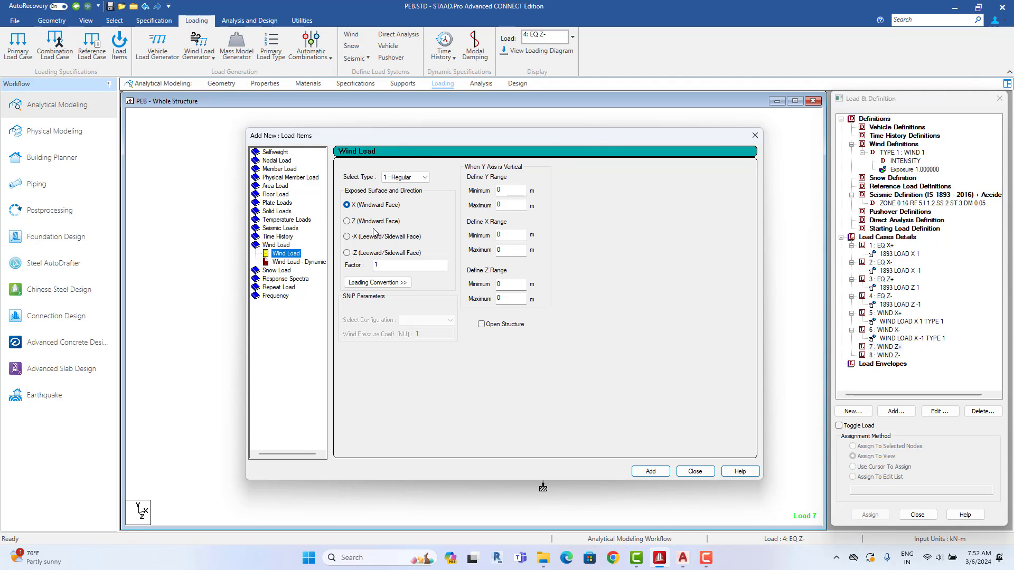
{"action": "left_click", "coordinate": [347, 221]}
{"action": "left_click", "coordinate": [649, 471]}
Step: Add a type 1 wind load on the Z windward face with factor -1 to load case WIND Z-
{"action": "left_click", "coordinate": [885, 364]}
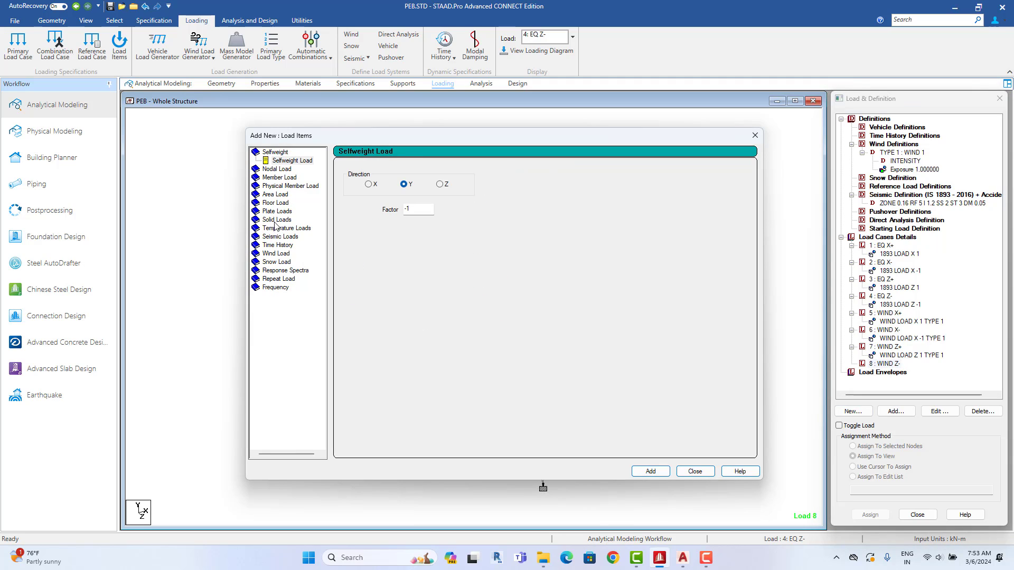
{"action": "left_click", "coordinate": [275, 256]}
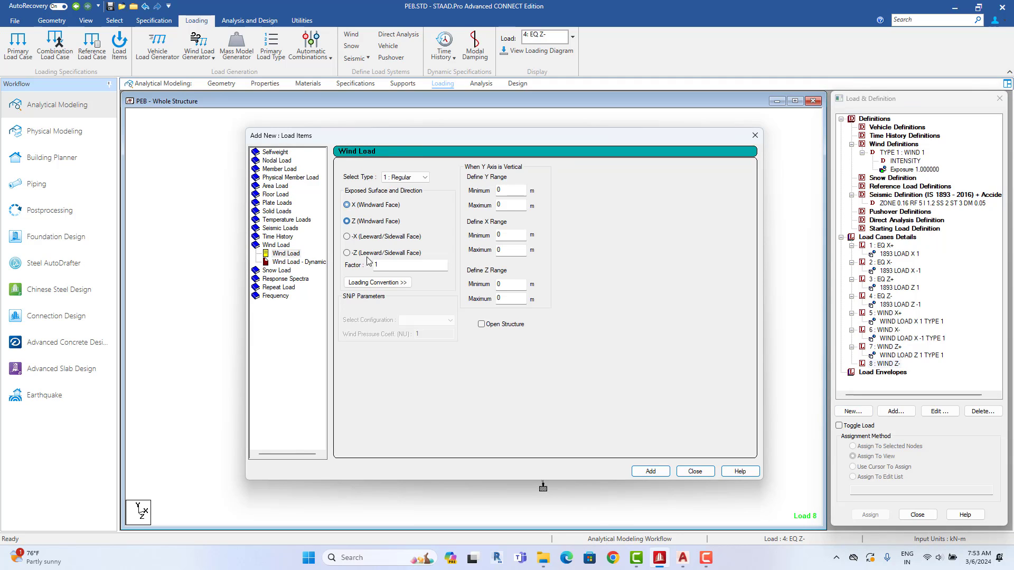
{"action": "left_click", "coordinate": [347, 221]}
{"action": "left_click", "coordinate": [377, 263]}
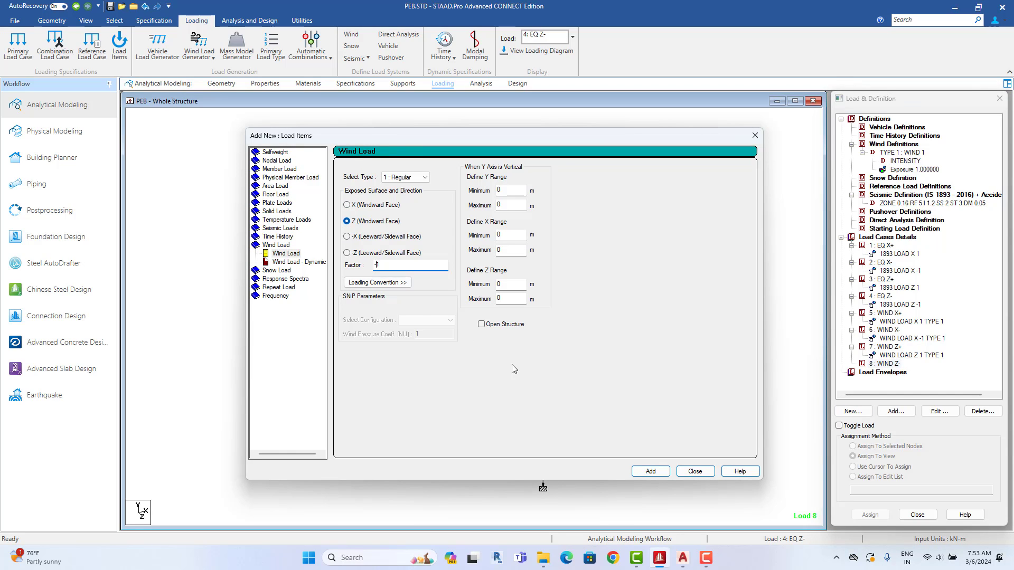
{"action": "type", "text": "-"}
{"action": "left_click", "coordinate": [650, 471]}
{"action": "left_click", "coordinate": [695, 471]}
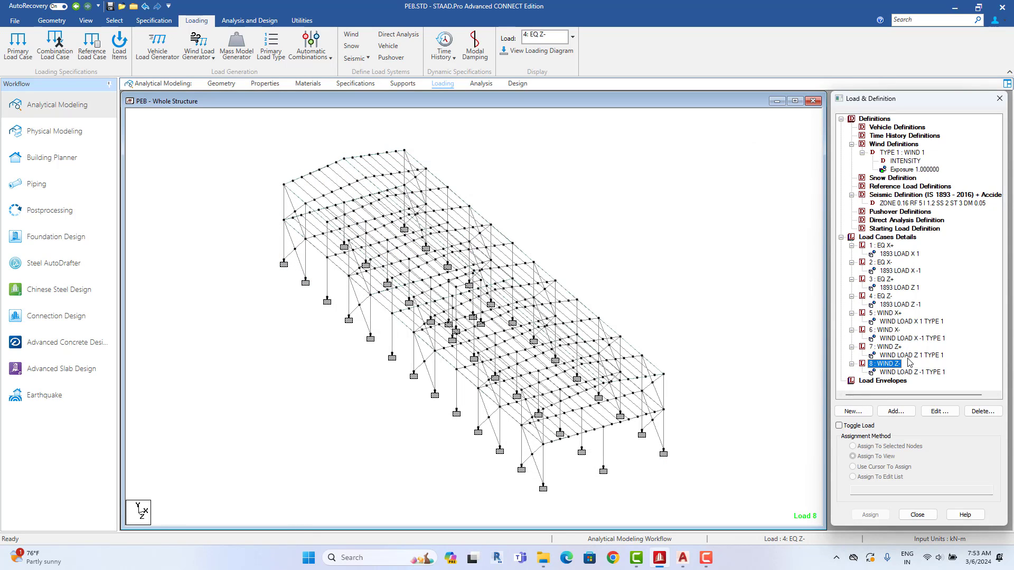
Step: Examine the loaded areas of the WIND X+, WIND X-, WIND Z+ and WIND Z- load items on the model
{"action": "left_click", "coordinate": [911, 322]}
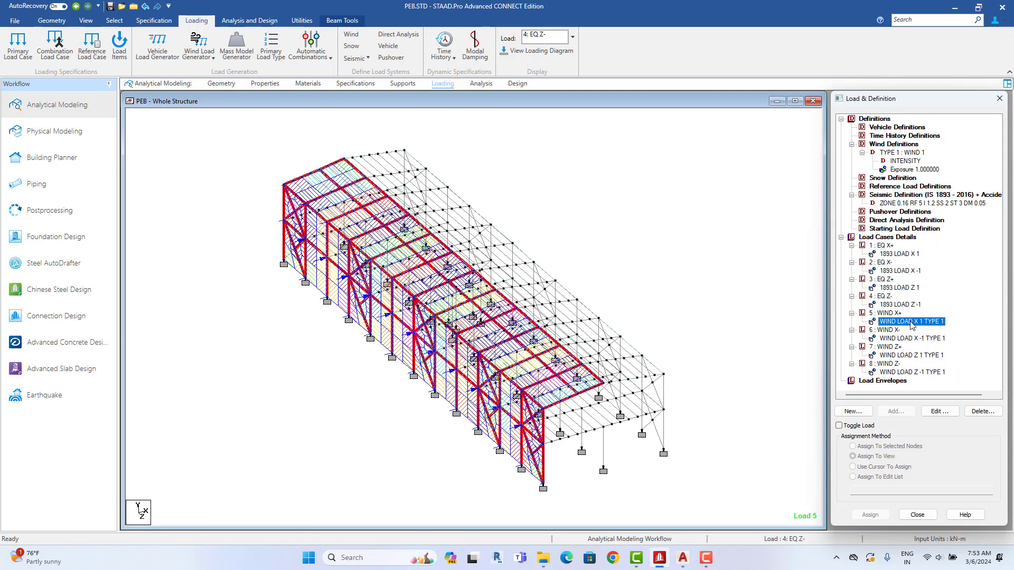
{"action": "left_click", "coordinate": [911, 338]}
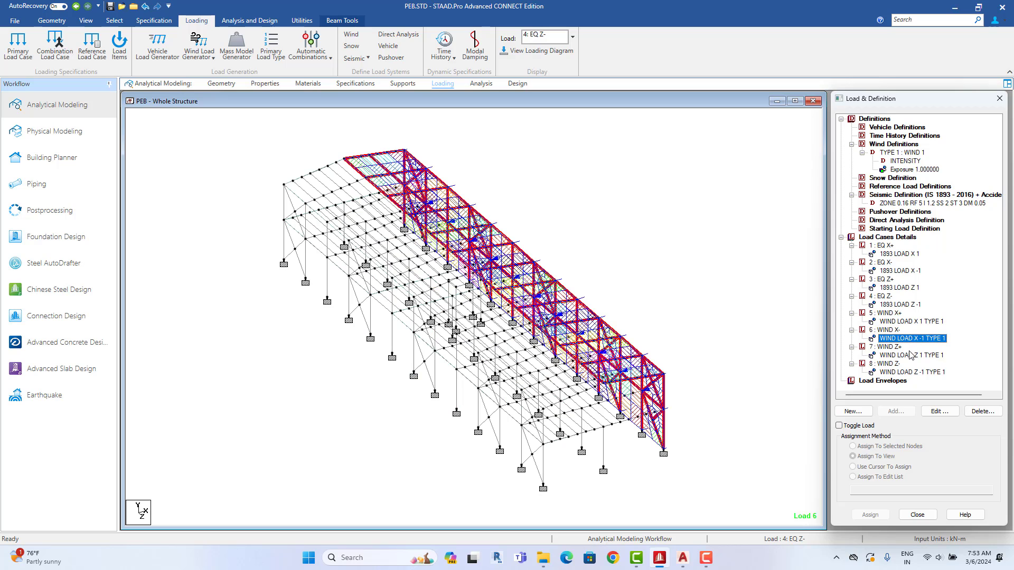
{"action": "left_click", "coordinate": [911, 355]}
{"action": "left_click", "coordinate": [907, 372]}
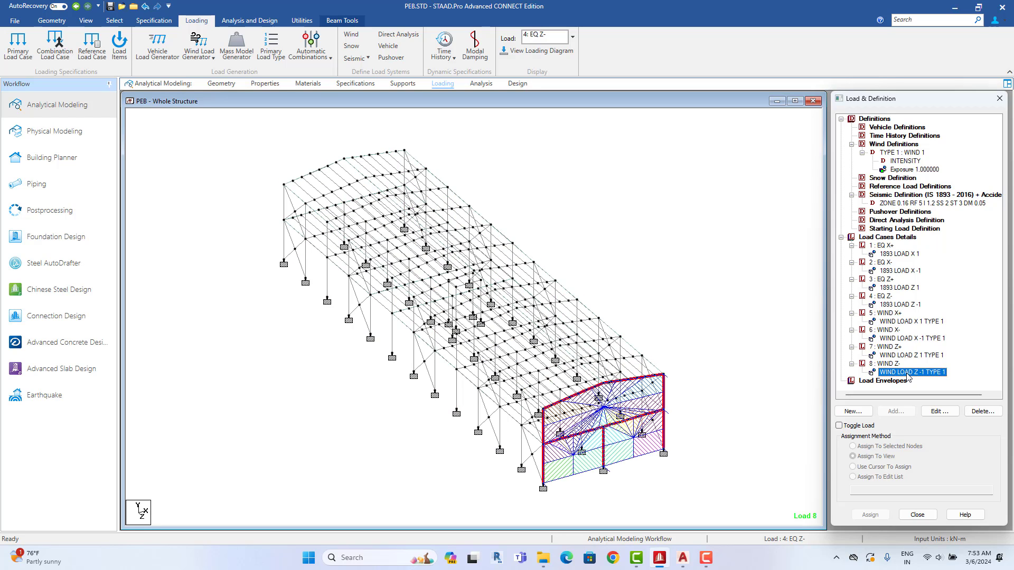
{"action": "left_click", "coordinate": [767, 308]}
Step: Look through the 1893 seismic load items of the EQ X+, EQ X-, EQ Z+ and EQ Z- load cases
{"action": "left_click", "coordinate": [904, 254]}
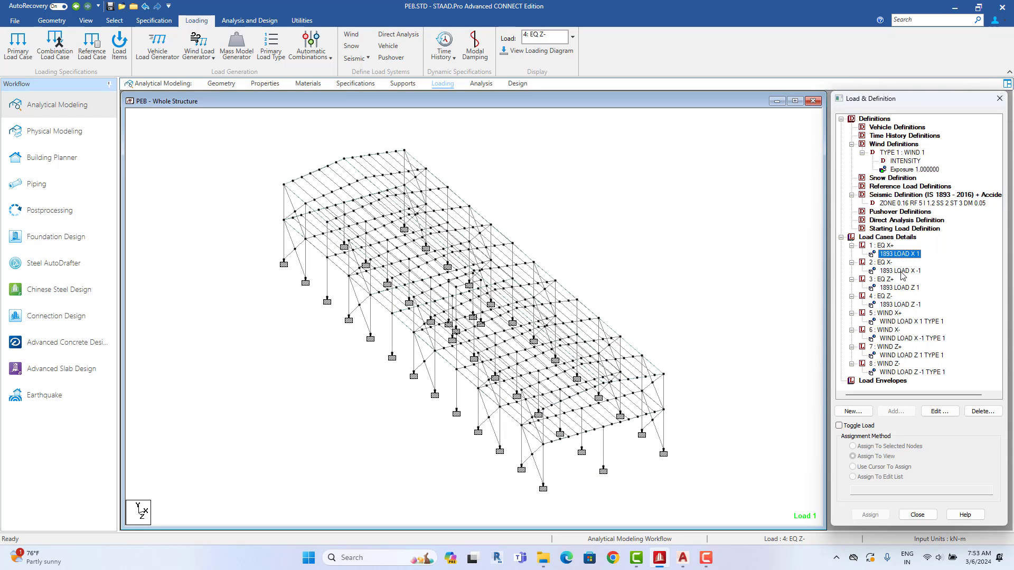
{"action": "left_click", "coordinate": [902, 272]}
{"action": "left_click", "coordinate": [898, 288]}
{"action": "left_click", "coordinate": [907, 305]}
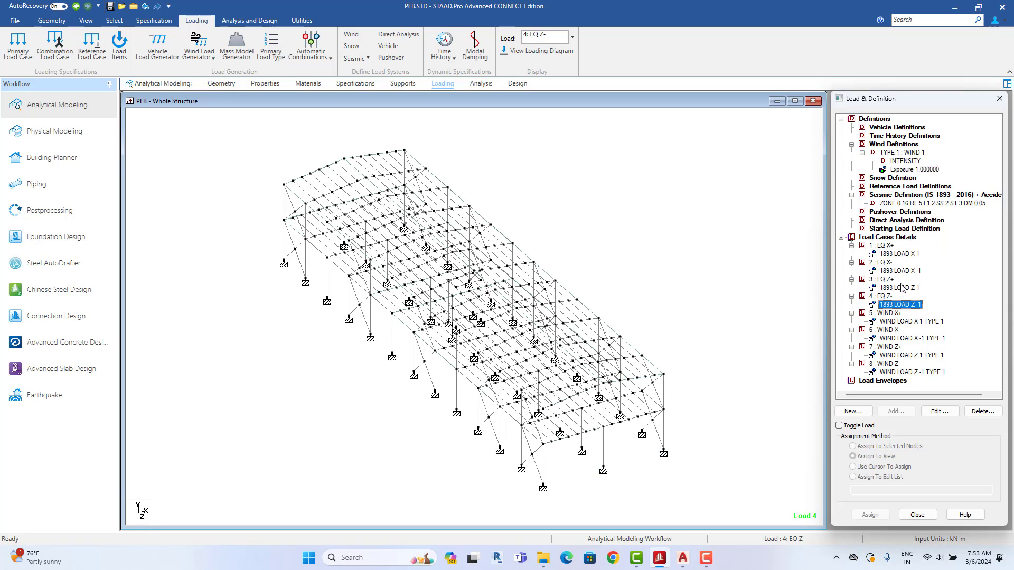
{"action": "left_click", "coordinate": [904, 255]}
{"action": "left_click", "coordinate": [903, 271]}
{"action": "left_click", "coordinate": [901, 288]}
{"action": "left_click", "coordinate": [901, 305]}
Step: Review the four wind load items again and display the WIND X+ load for a closer look
{"action": "left_click", "coordinate": [899, 322]}
{"action": "left_click", "coordinate": [904, 338]}
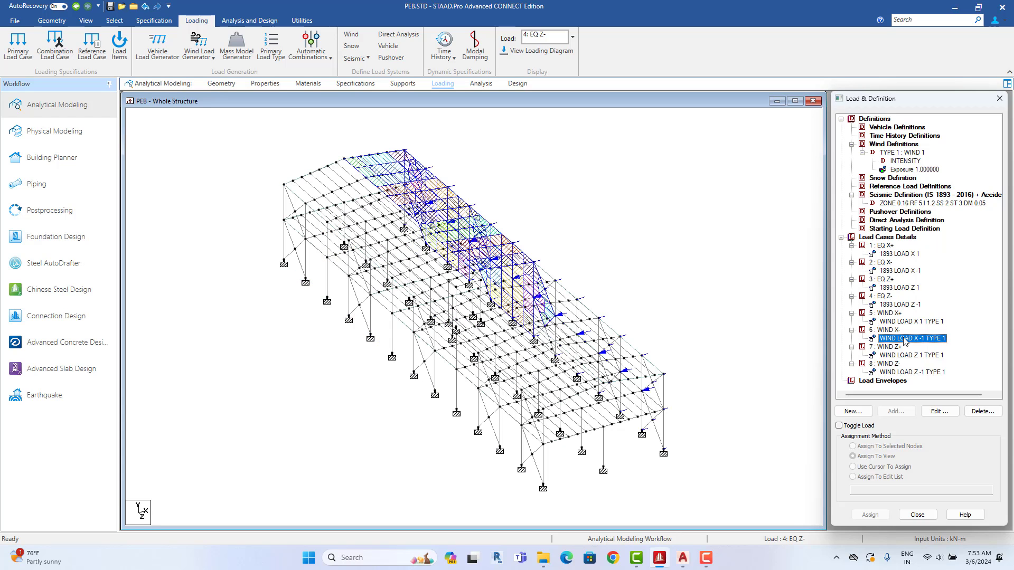
{"action": "left_click", "coordinate": [910, 355]}
{"action": "left_click", "coordinate": [917, 372]}
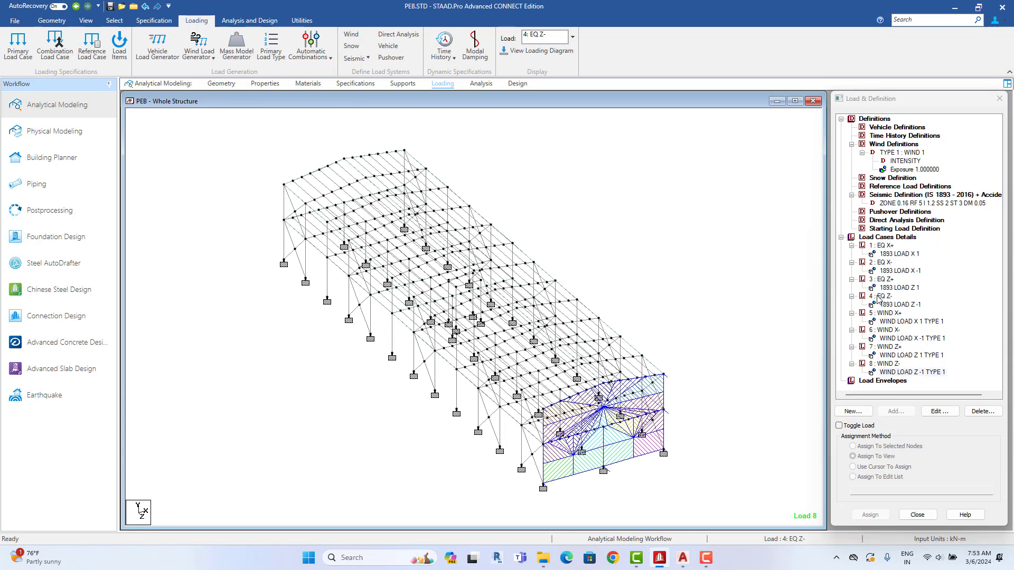
{"action": "left_click", "coordinate": [913, 321]}
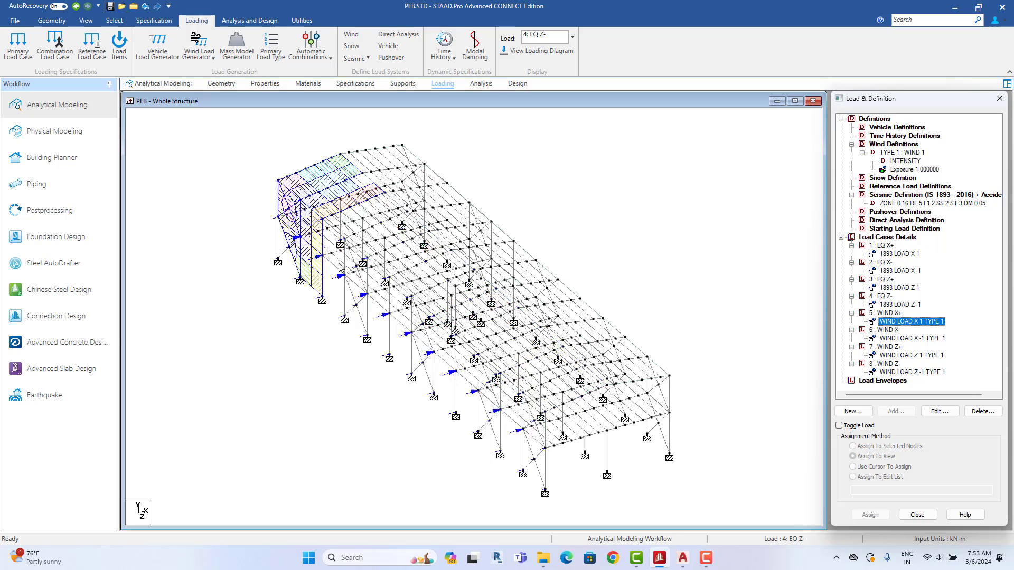
{"action": "middle_click_drag", "start_coordinate": [434, 372], "coordinate": [479, 337]}
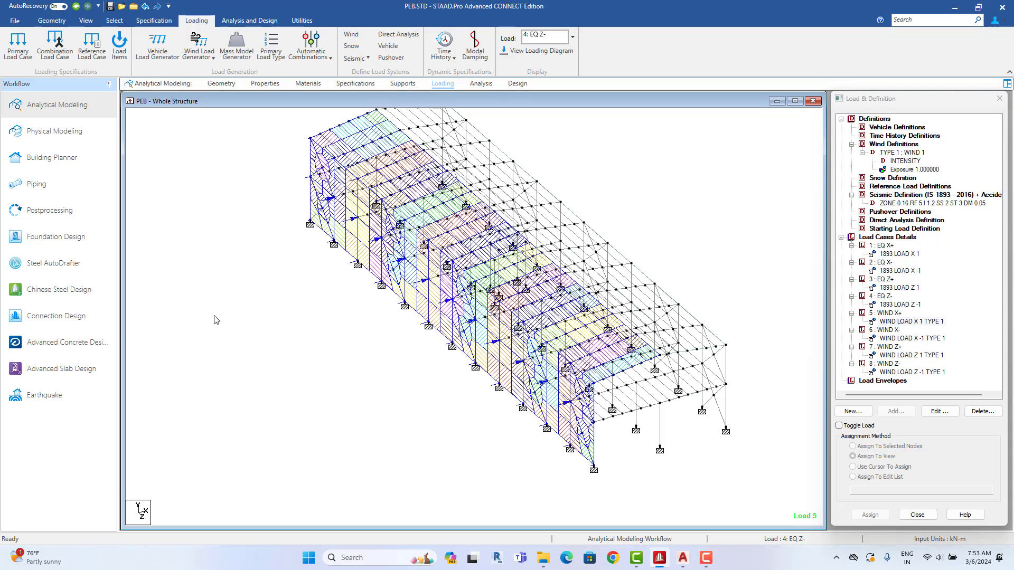
{"action": "middle_click_drag", "start_coordinate": [462, 248], "coordinate": [467, 268]}
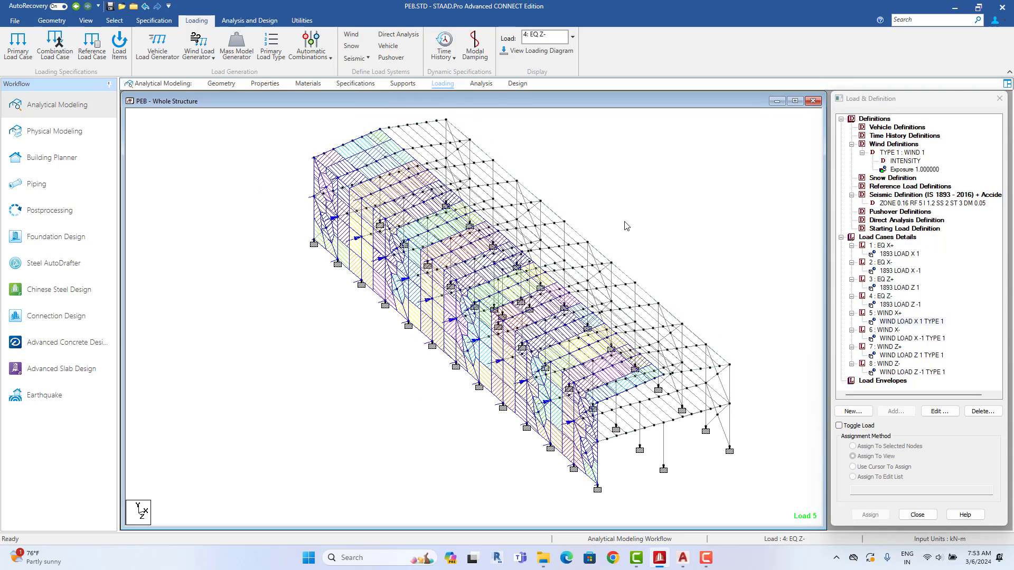
Step: Set the point force load scale to 1 kN per m in the diagram display settings and apply it
{"action": "right_click", "coordinate": [687, 194]}
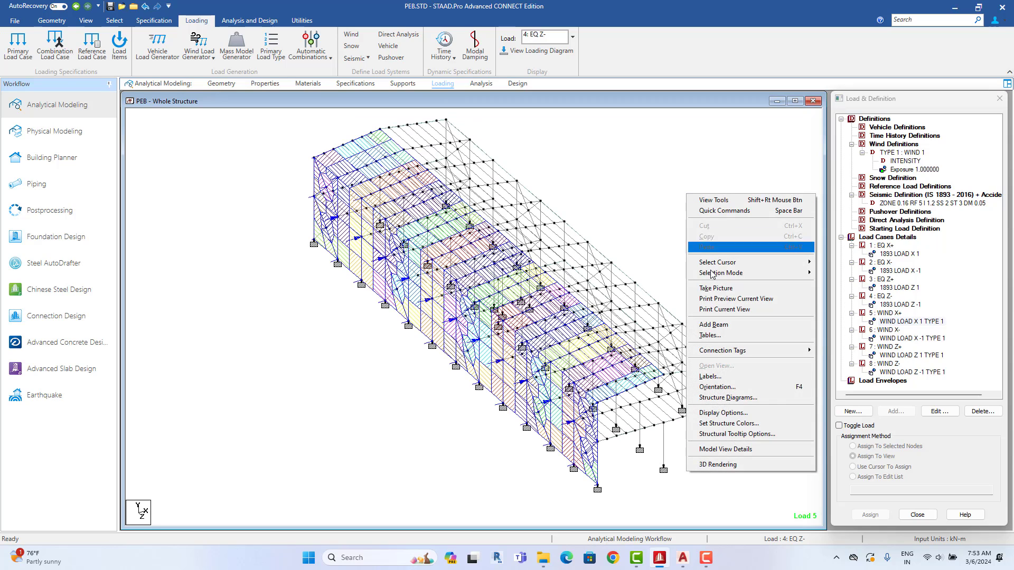
{"action": "left_click", "coordinate": [732, 377]}
{"action": "left_click_drag", "start_coordinate": [624, 120], "coordinate": [1001, 134]}
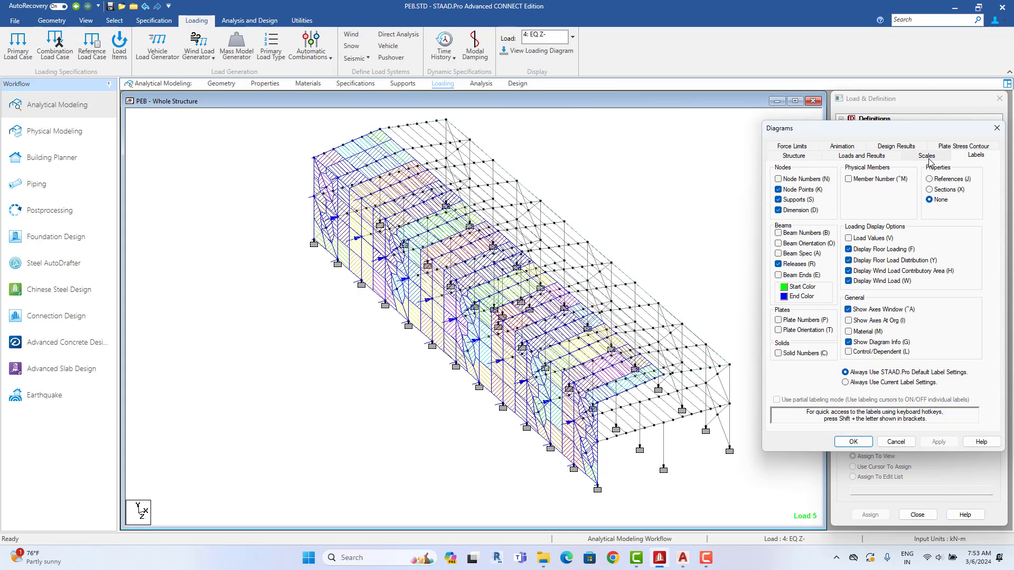
{"action": "left_click", "coordinate": [926, 156]}
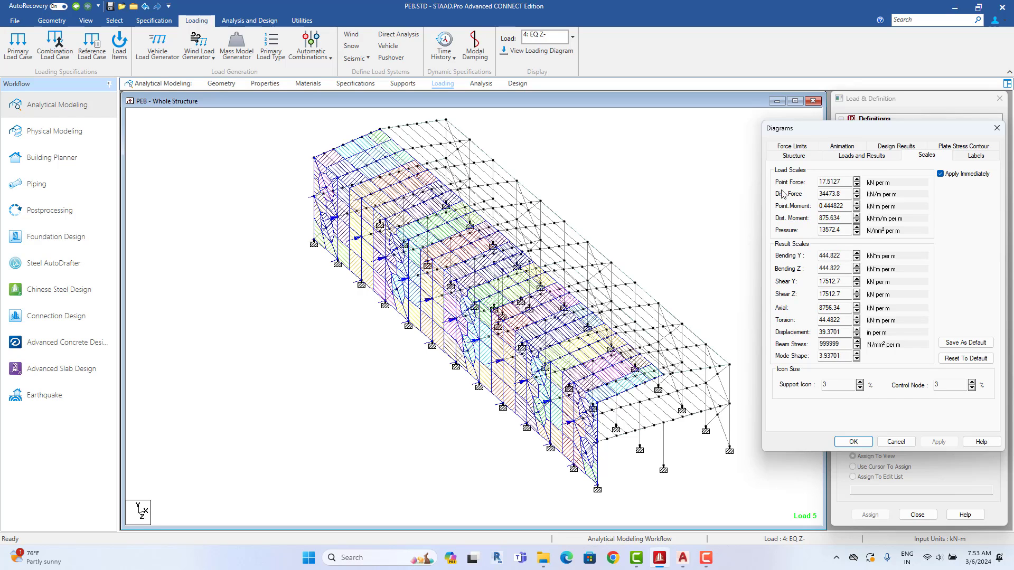
{"action": "left_click", "coordinate": [857, 185]}
{"action": "left_click", "coordinate": [857, 185]}
{"action": "left_click", "coordinate": [857, 185]}
{"action": "left_click", "coordinate": [857, 184]}
{"action": "left_click", "coordinate": [857, 185]}
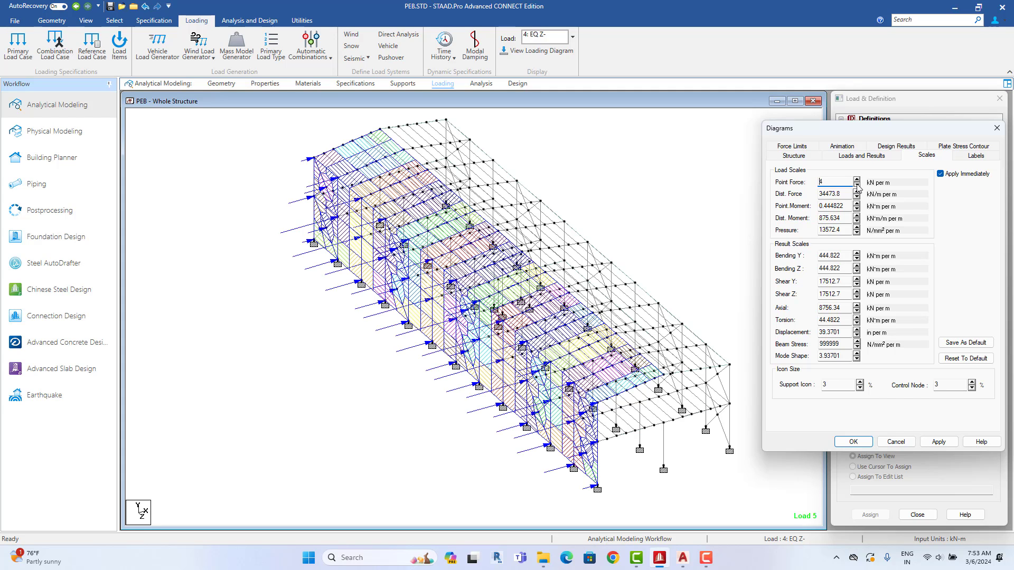
{"action": "left_click", "coordinate": [857, 185]}
{"action": "left_click", "coordinate": [856, 185]}
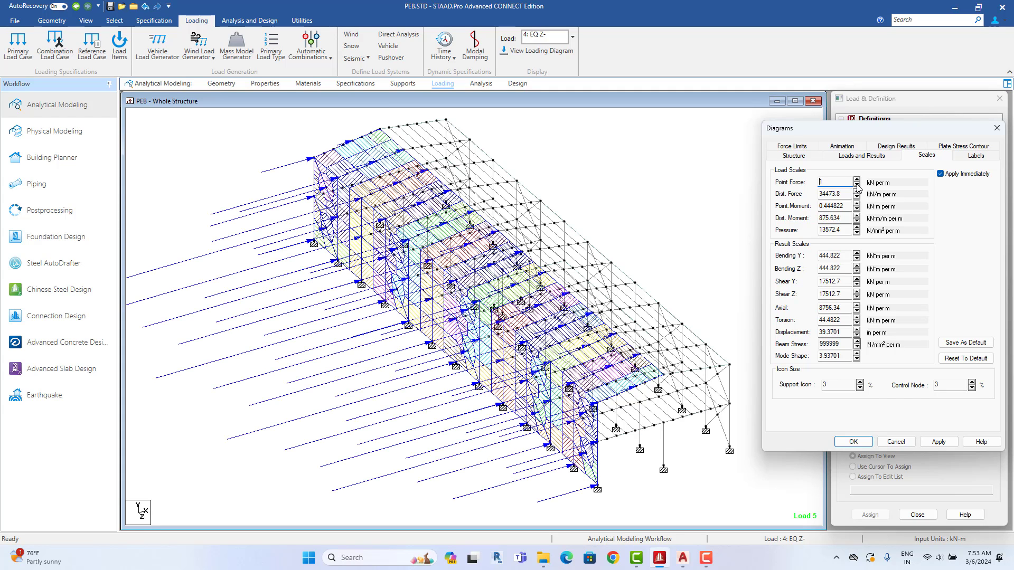
{"action": "left_click", "coordinate": [856, 180]}
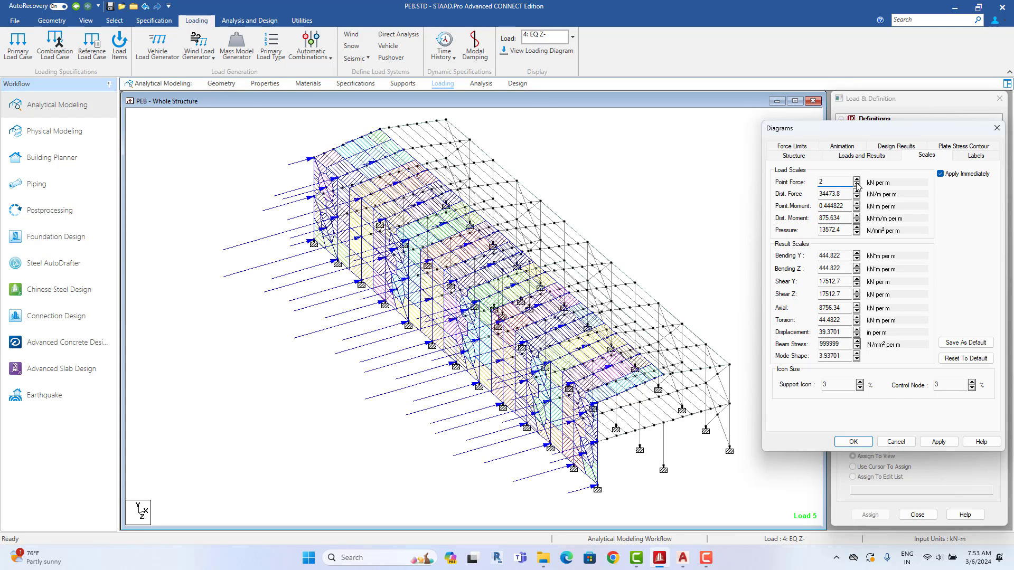
{"action": "left_click", "coordinate": [857, 185]}
{"action": "left_click", "coordinate": [938, 441]}
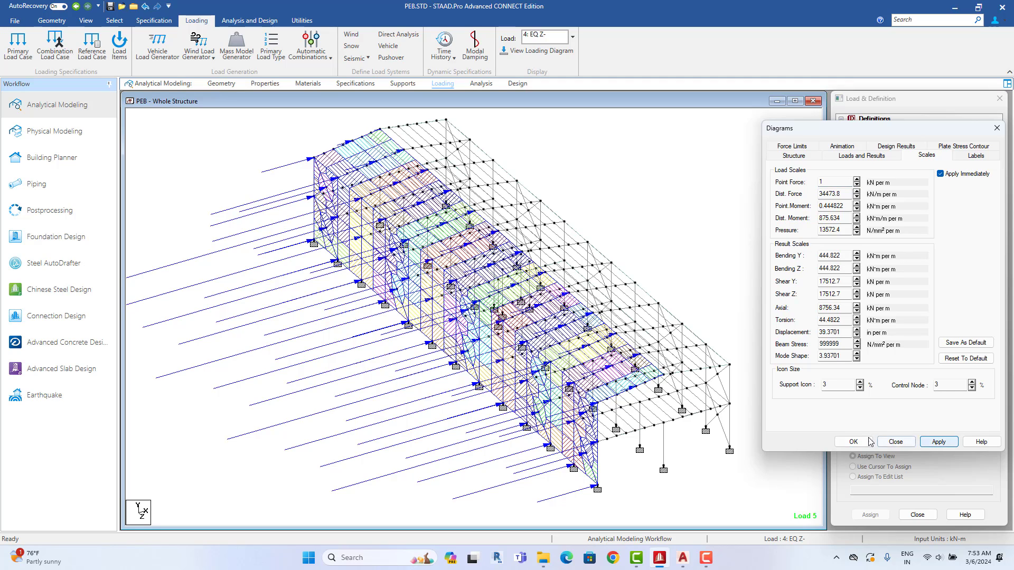
{"action": "left_click", "coordinate": [869, 442]}
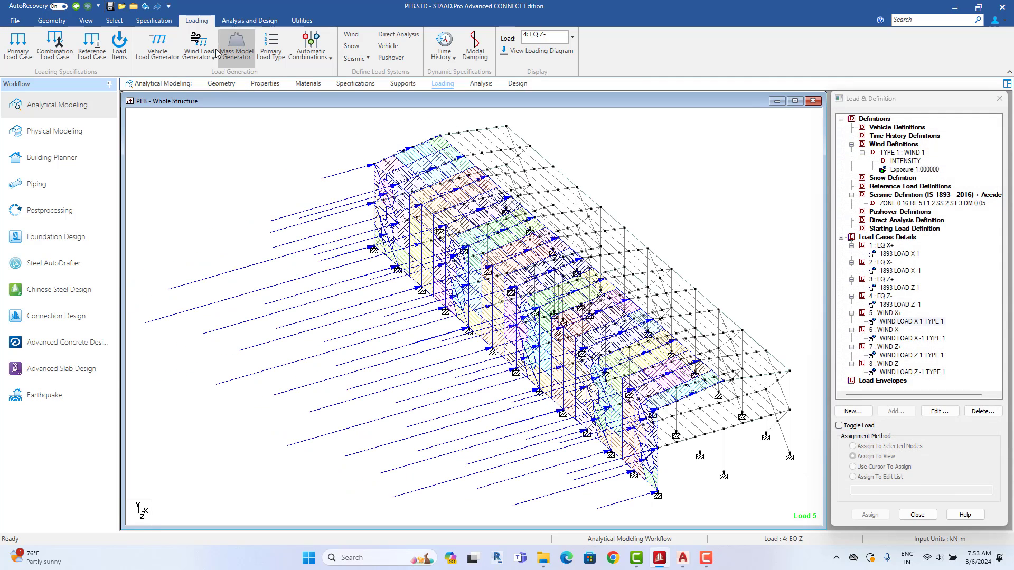
Step: Examine the wind load directions of cases WIND X+, WIND X-, WIND Z+ and WIND Z- in the front view
{"action": "left_click", "coordinate": [86, 20]}
{"action": "left_click", "coordinate": [216, 47]}
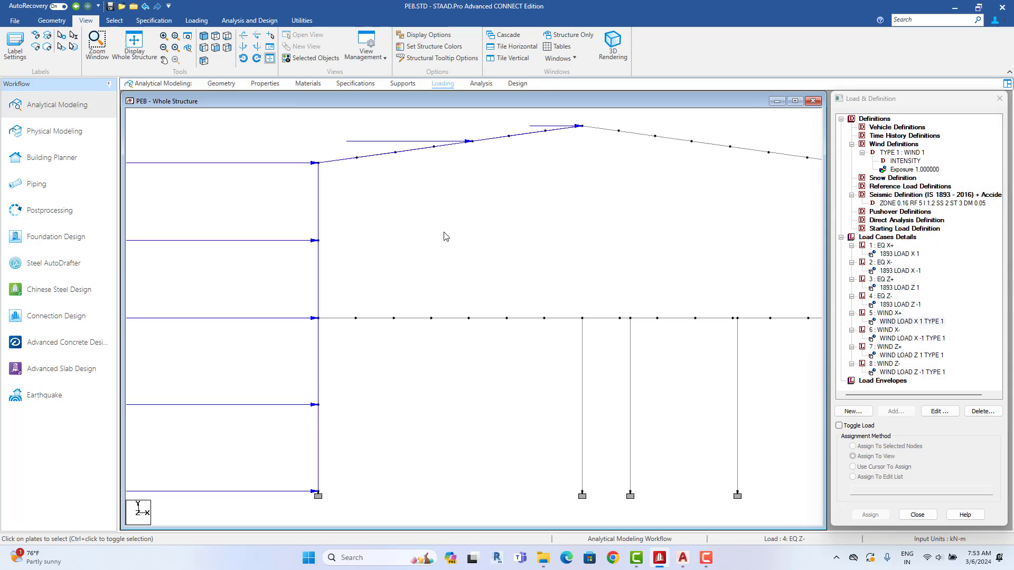
{"action": "scroll", "coordinate": [439, 242], "scroll_direction": "down", "scroll_amount": 8}
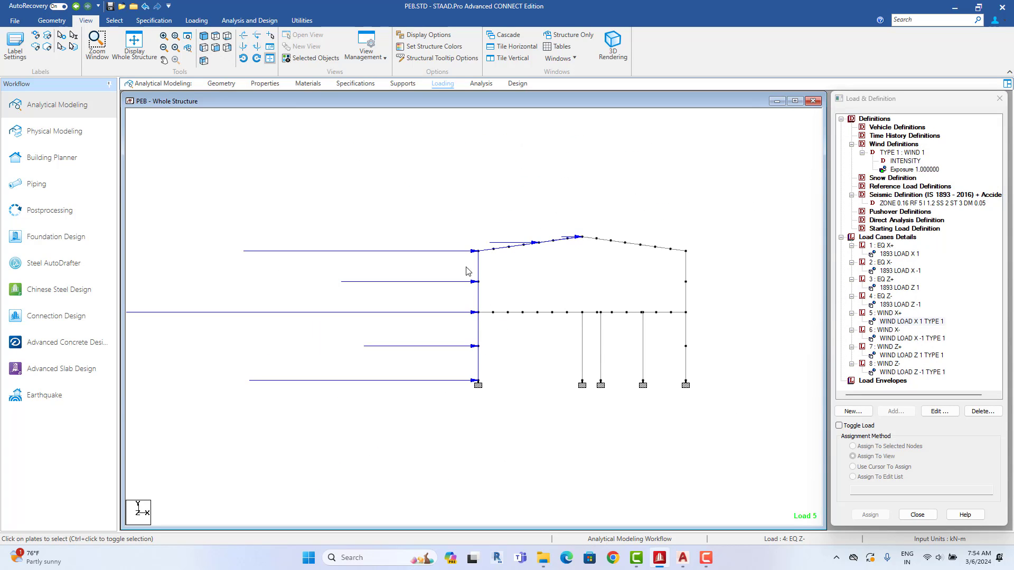
{"action": "left_click", "coordinate": [911, 338]}
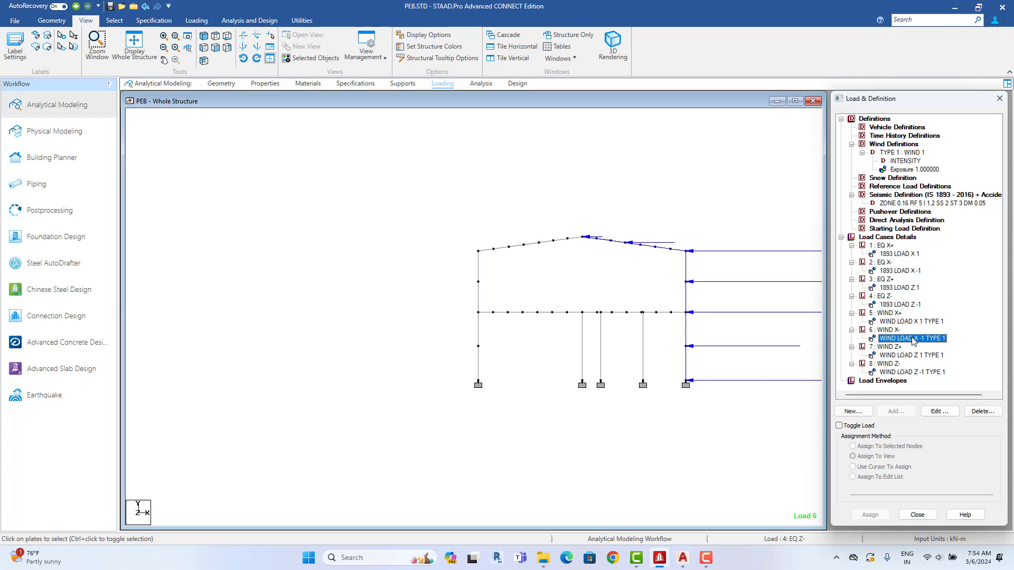
{"action": "left_click", "coordinate": [913, 354]}
{"action": "left_click", "coordinate": [911, 372]}
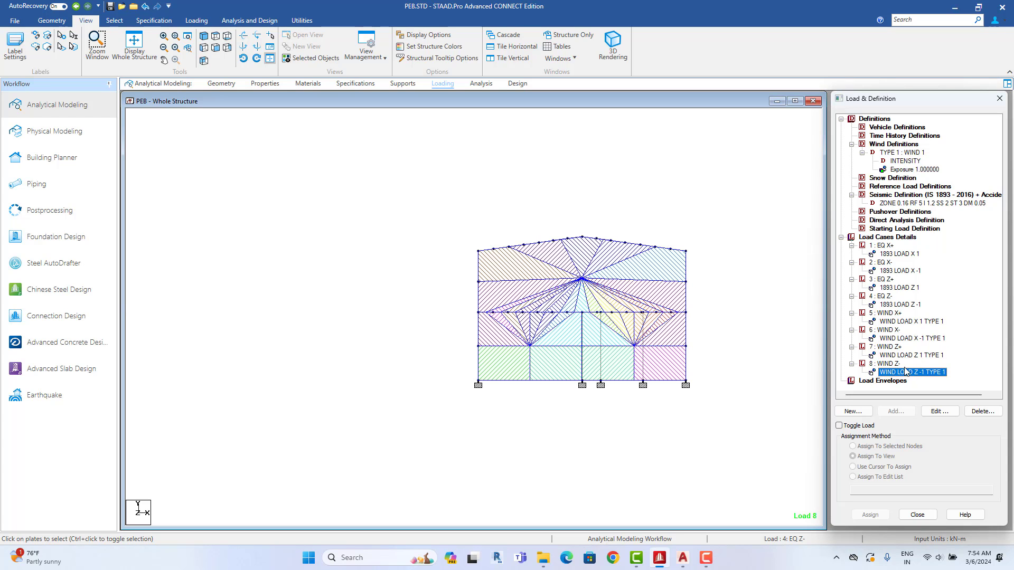
Step: Restore the isometric view and examine the WIND Z- load arrows on the gable end
{"action": "left_click", "coordinate": [204, 37]}
{"action": "scroll", "coordinate": [673, 293], "scroll_direction": "up", "scroll_amount": 2}
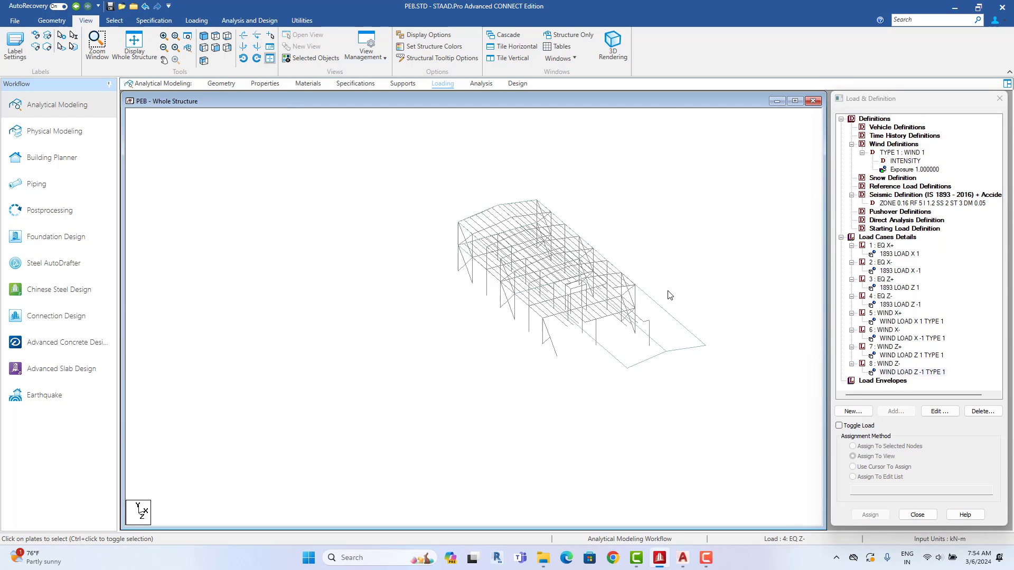
{"action": "middle_click_drag", "start_coordinate": [669, 297], "coordinate": [647, 273]}
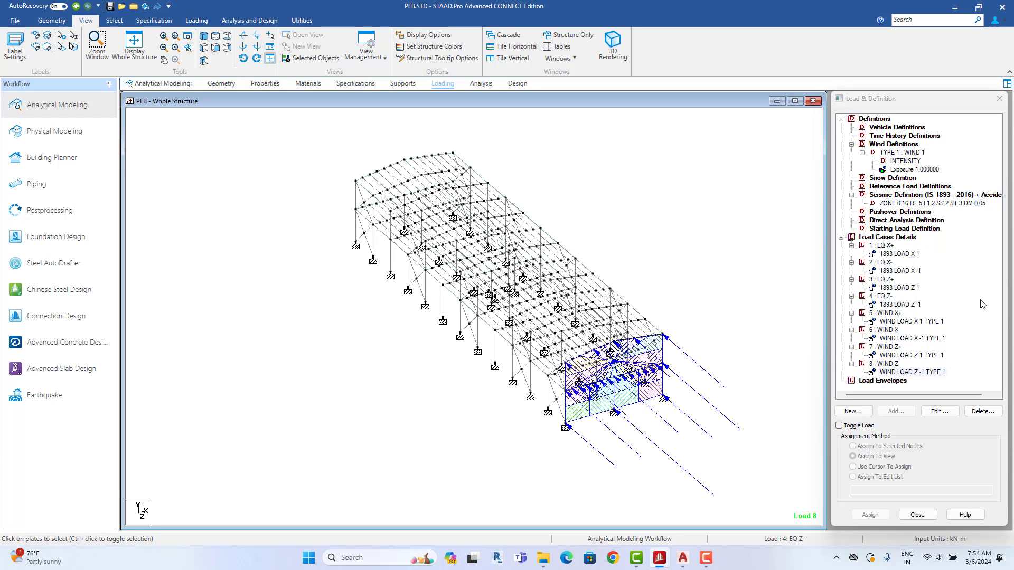
Step: Collapse the load definitions and the details of all eight load cases, EQ X+ through WIND Z-
{"action": "left_click", "coordinate": [841, 119]}
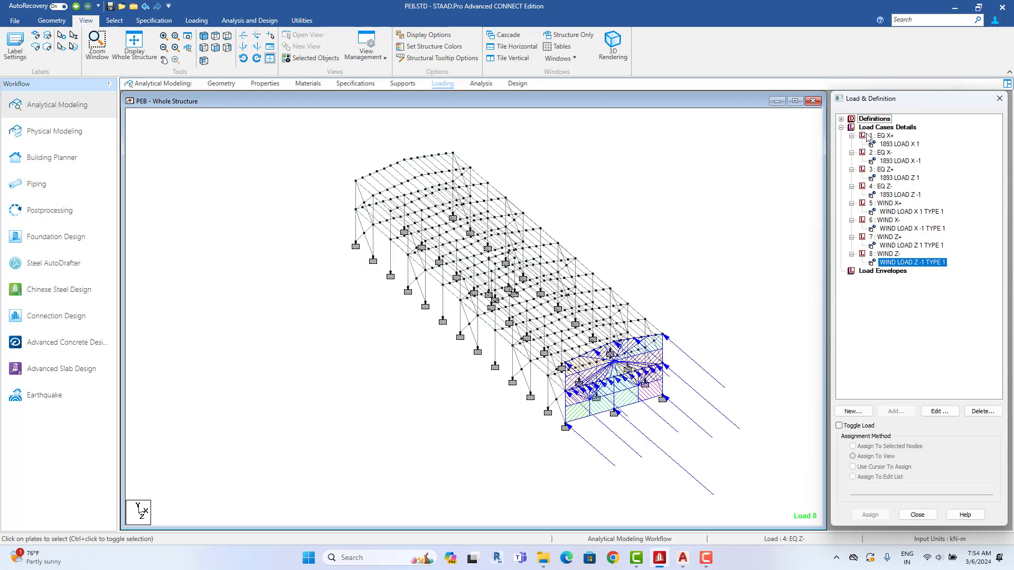
{"action": "left_click", "coordinate": [851, 137]}
{"action": "left_click", "coordinate": [851, 144]}
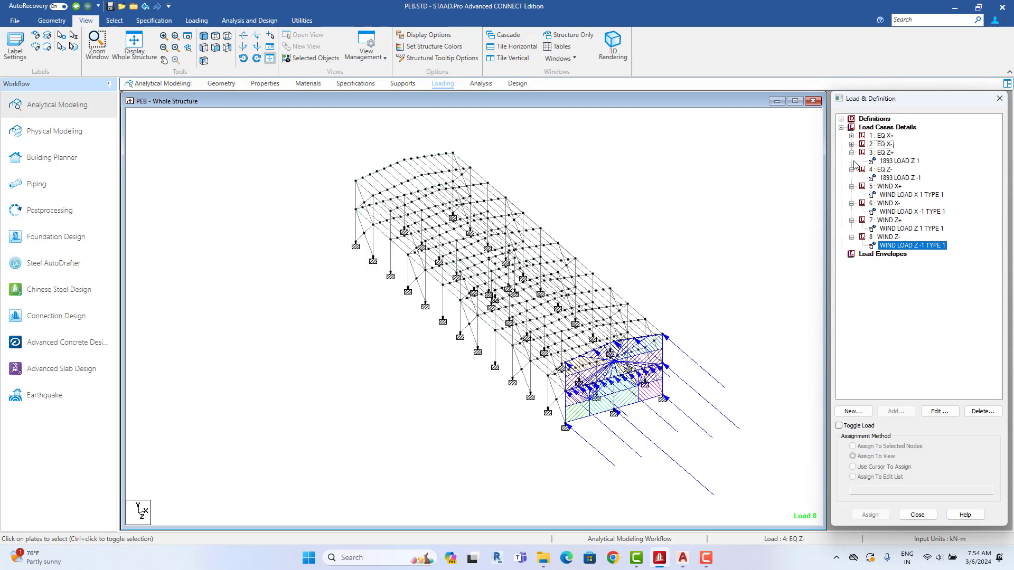
{"action": "left_click", "coordinate": [851, 153]}
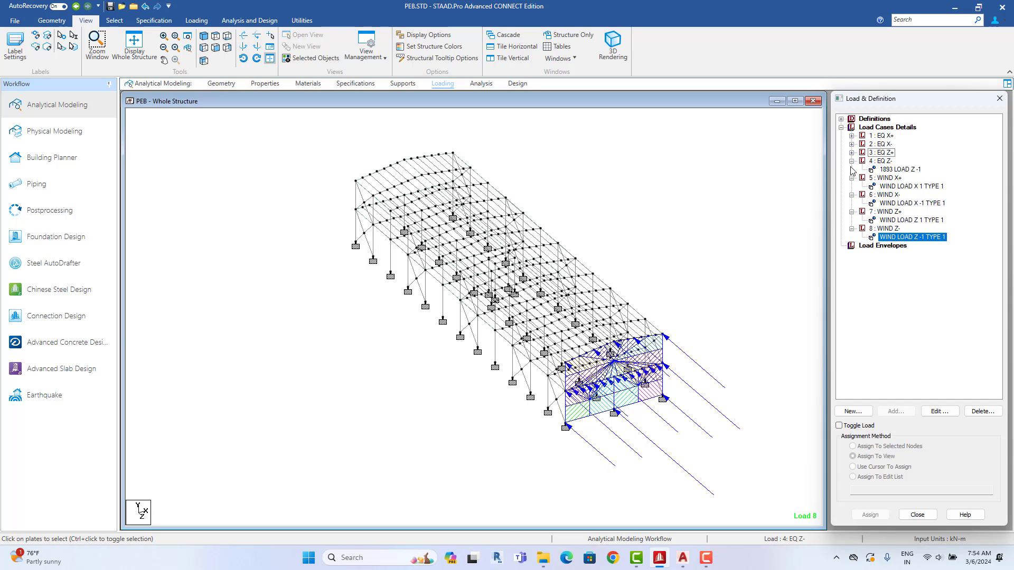
{"action": "left_click", "coordinate": [851, 161]}
{"action": "left_click", "coordinate": [851, 169]}
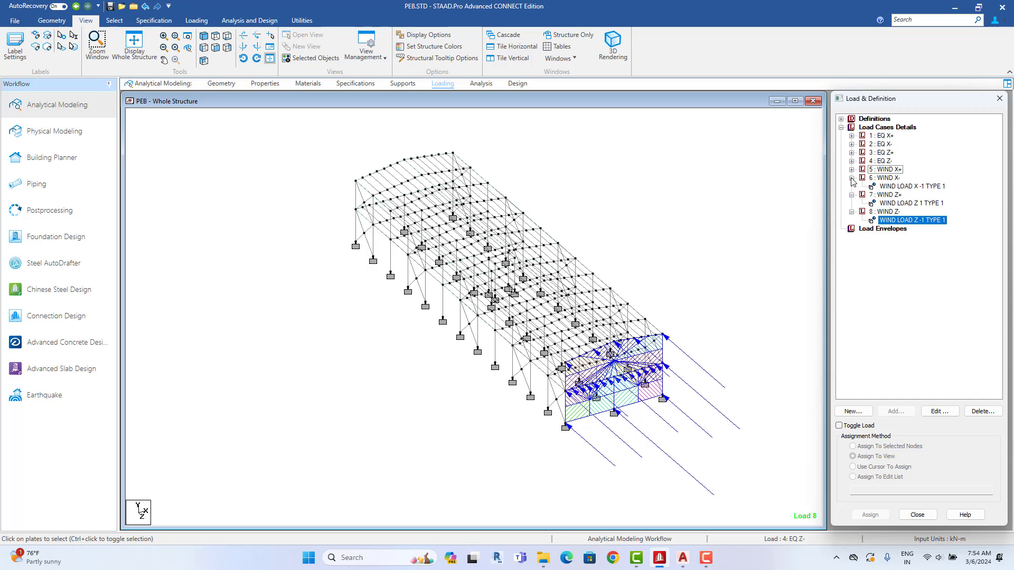
{"action": "left_click", "coordinate": [851, 178]}
{"action": "left_click", "coordinate": [851, 186]}
{"action": "left_click", "coordinate": [851, 195]}
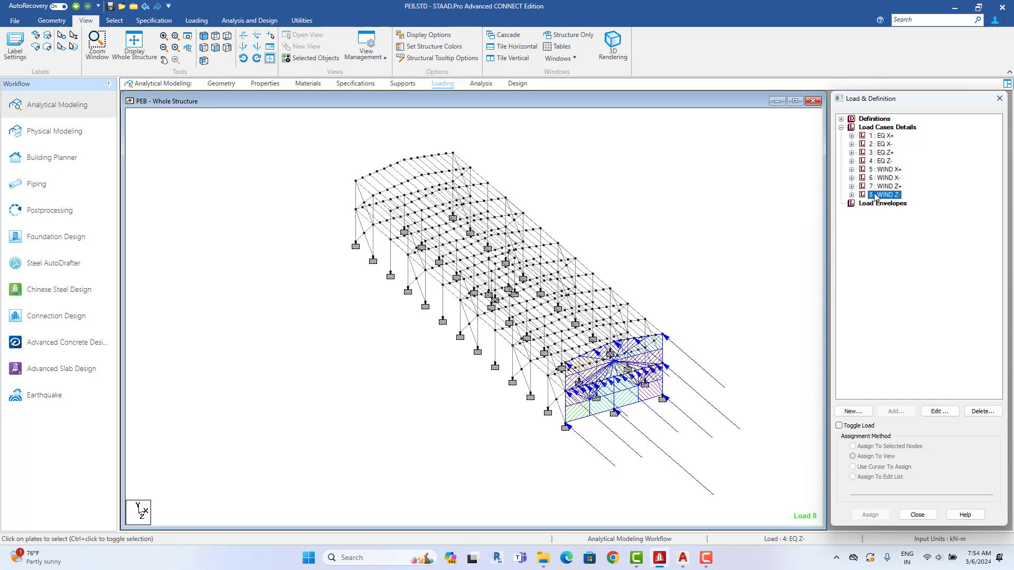
Step: Add primary load case 9 with loading type Dead and the title DEAD LOAD
{"action": "left_click", "coordinate": [910, 129]}
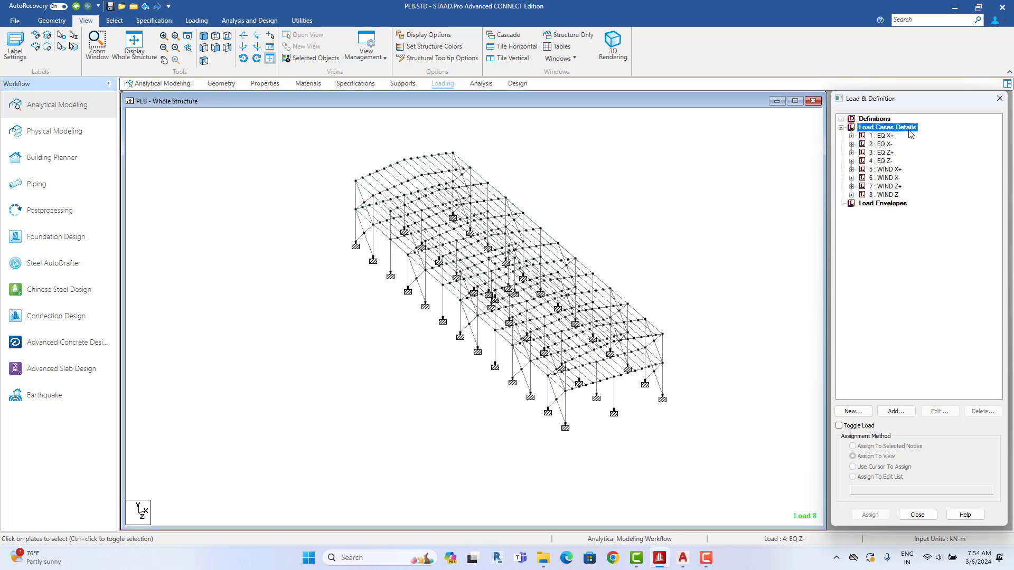
{"action": "left_click", "coordinate": [895, 410]}
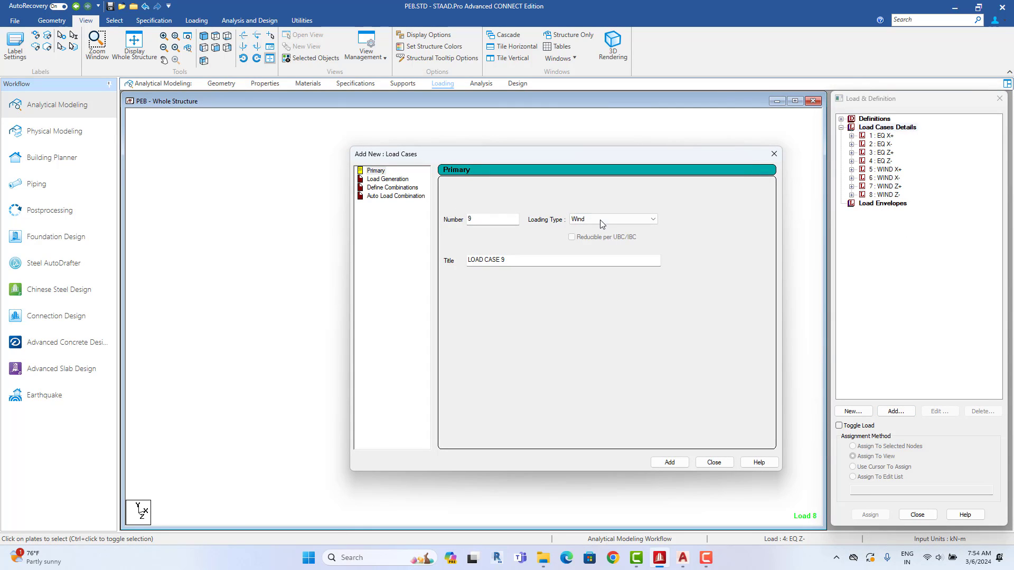
{"action": "left_click", "coordinate": [612, 219]}
{"action": "left_click", "coordinate": [592, 232]}
{"action": "left_click_drag", "start_coordinate": [510, 259], "coordinate": [430, 267]}
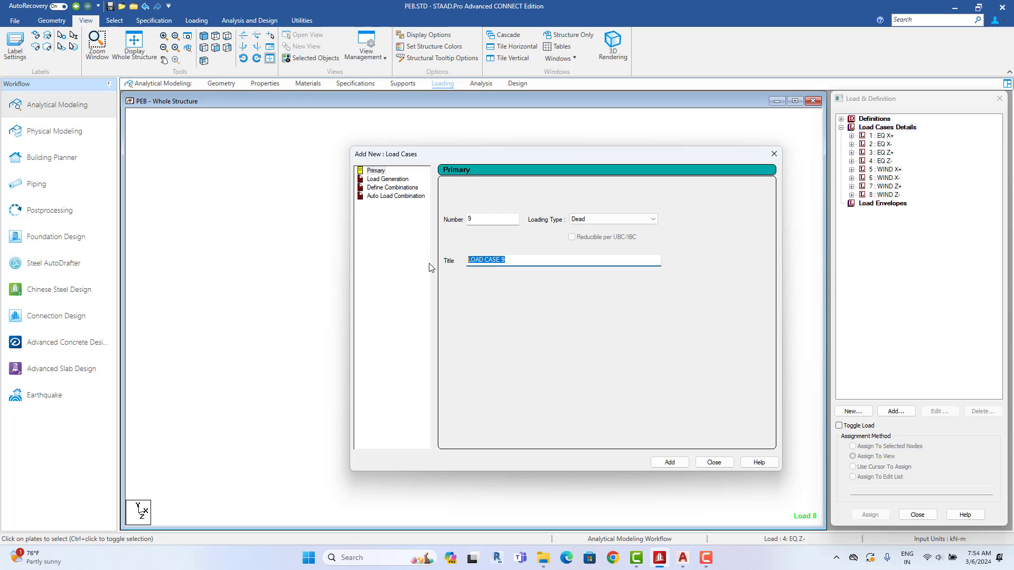
{"action": "type", "text": "DEAD LOAD"}
{"action": "left_click", "coordinate": [669, 462]}
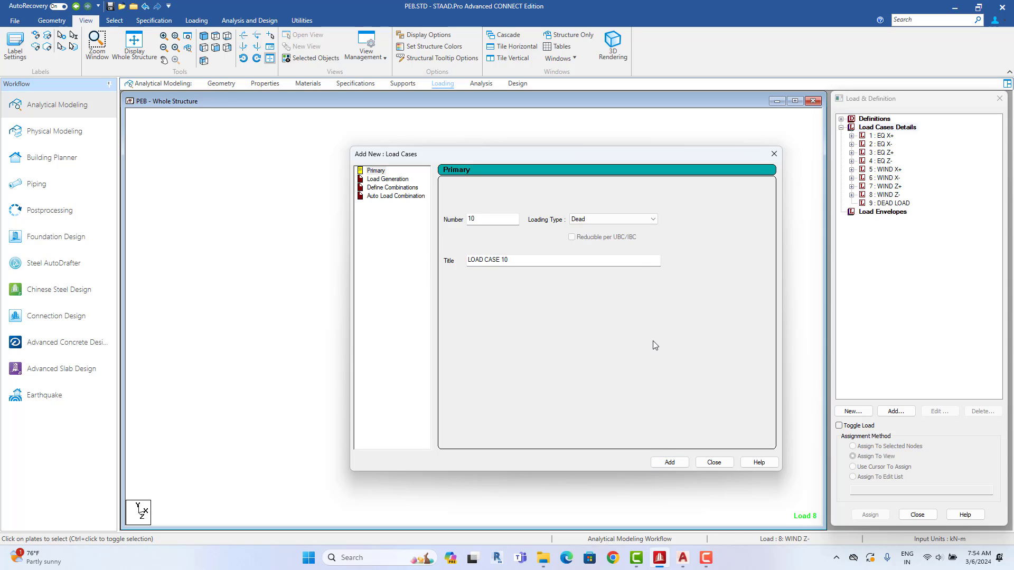
Step: Add primary load case 10 with loading type Live and the title LIVE LOAD, and finish adding load cases
{"action": "left_click", "coordinate": [633, 219]}
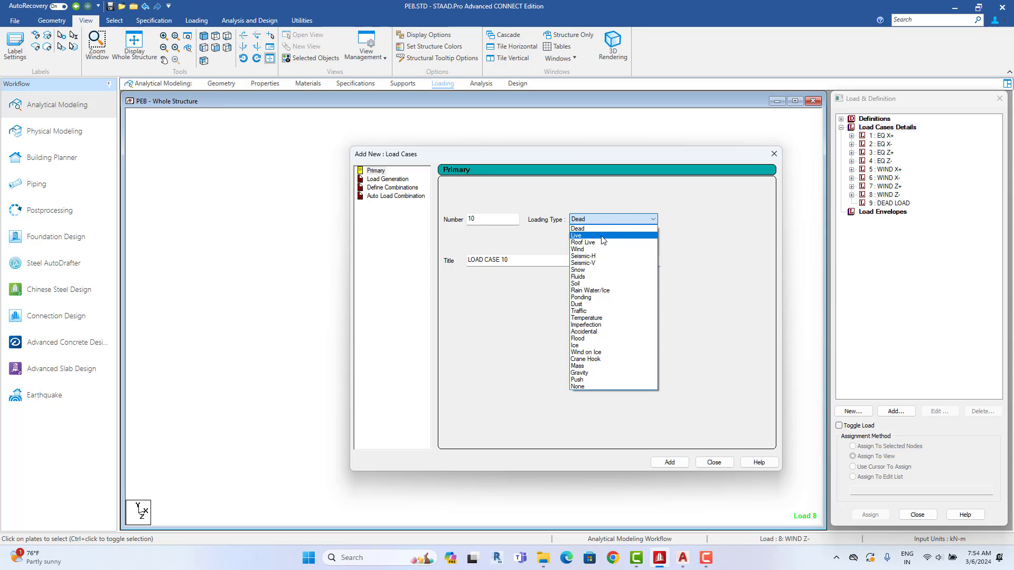
{"action": "left_click", "coordinate": [603, 236]}
{"action": "left_click_drag", "start_coordinate": [554, 259], "coordinate": [419, 262]}
{"action": "type", "text": "LIVE LOAD"}
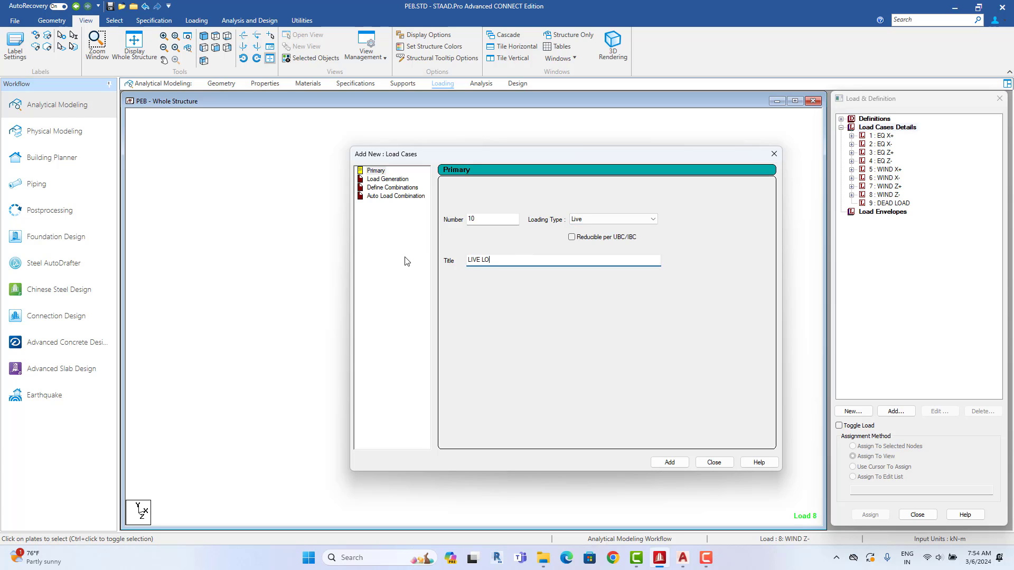
{"action": "left_click", "coordinate": [668, 462]}
{"action": "left_click", "coordinate": [714, 461]}
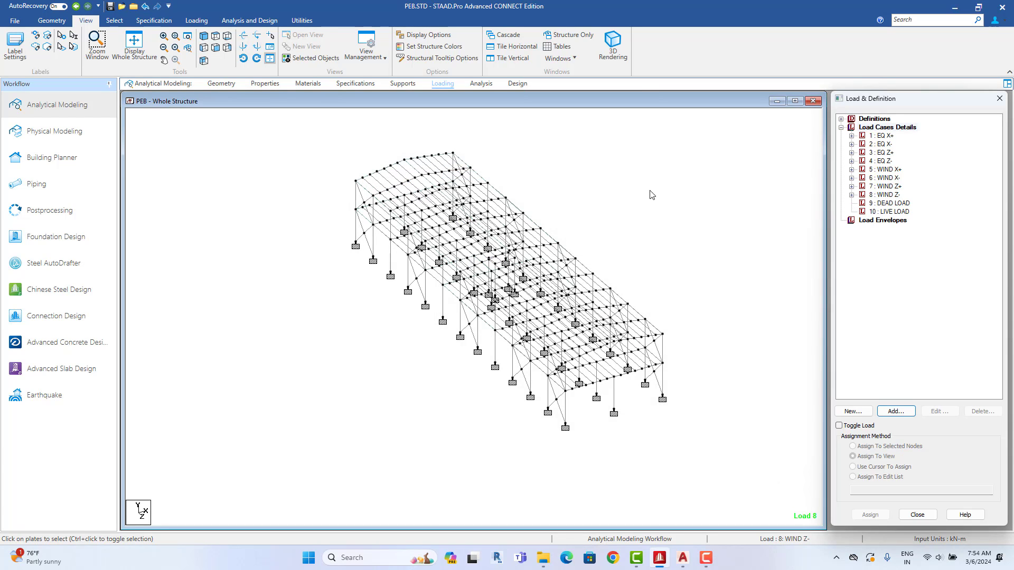
Step: Examine the roof and floor of the building in a 3D rendering, and return to the loading page
{"action": "left_click", "coordinate": [892, 204]}
{"action": "scroll", "coordinate": [340, 210], "scroll_direction": "up", "scroll_amount": 2}
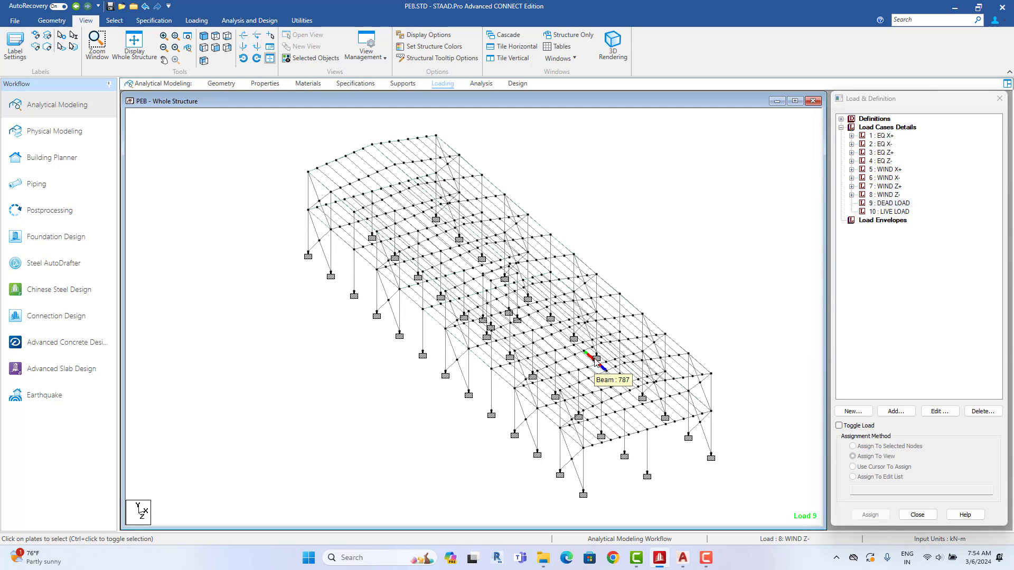
{"action": "right_click", "coordinate": [592, 177]}
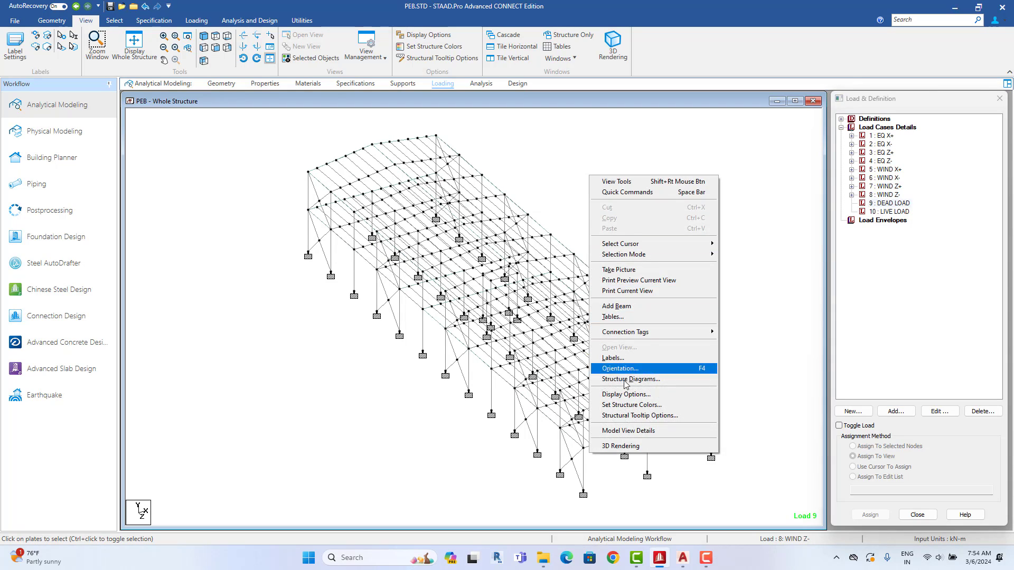
{"action": "left_click", "coordinate": [621, 445]}
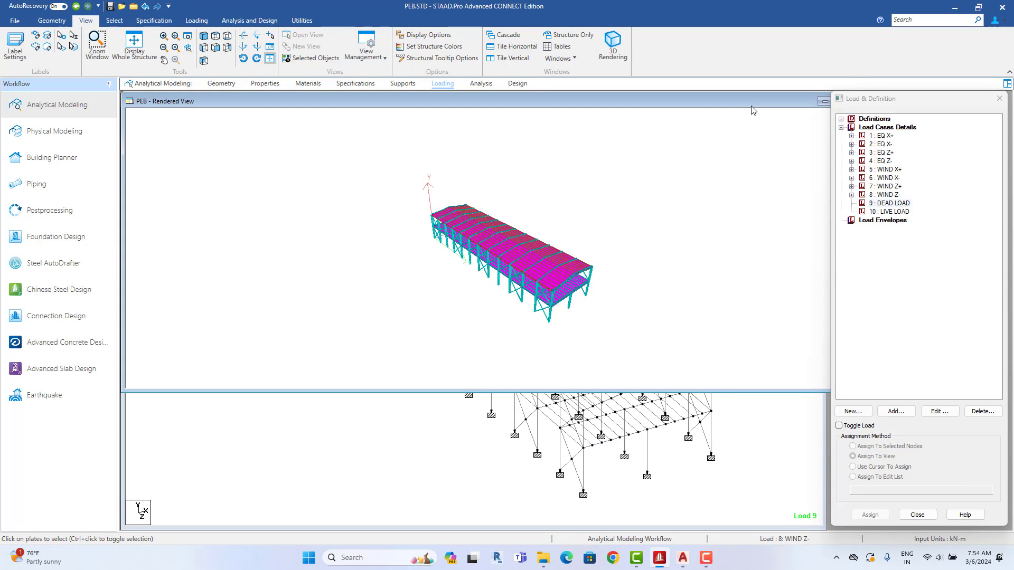
{"action": "scroll", "coordinate": [658, 292], "scroll_direction": "up", "scroll_amount": 5}
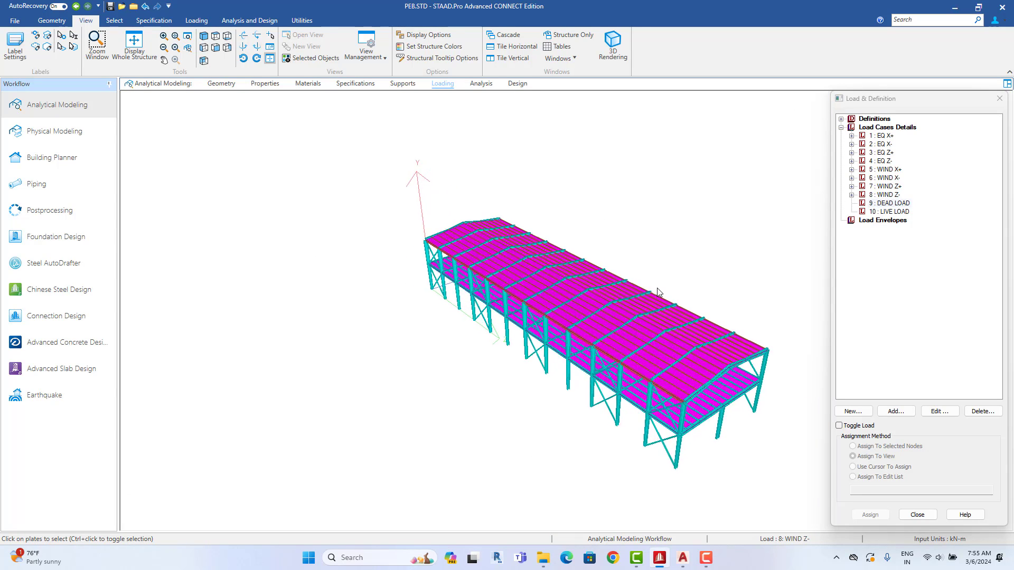
{"action": "scroll", "coordinate": [657, 290], "scroll_direction": "up", "scroll_amount": 5}
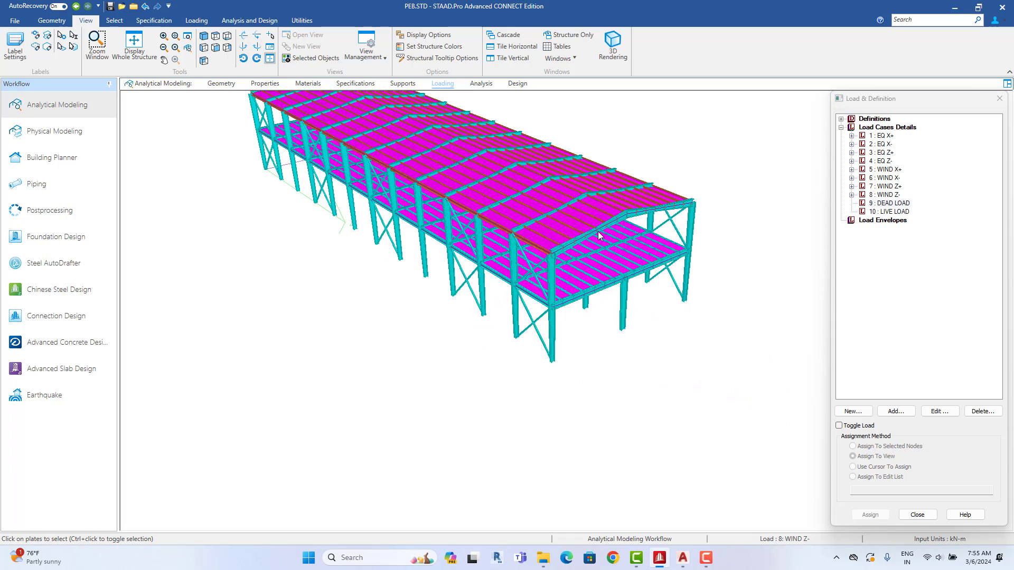
{"action": "left_click_drag", "start_coordinate": [599, 235], "coordinate": [563, 250]}
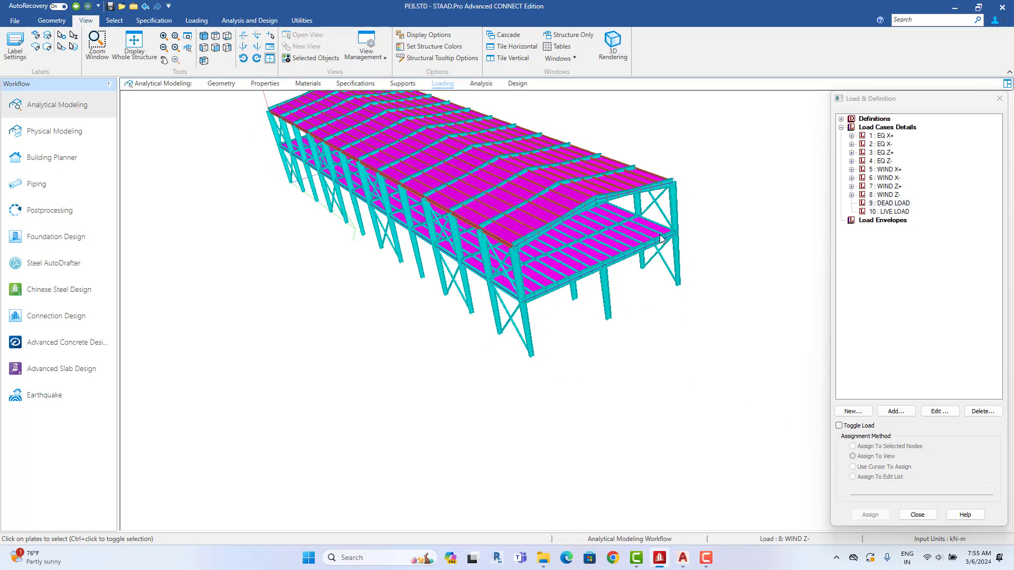
{"action": "scroll", "coordinate": [494, 284], "scroll_direction": "up", "scroll_amount": 3}
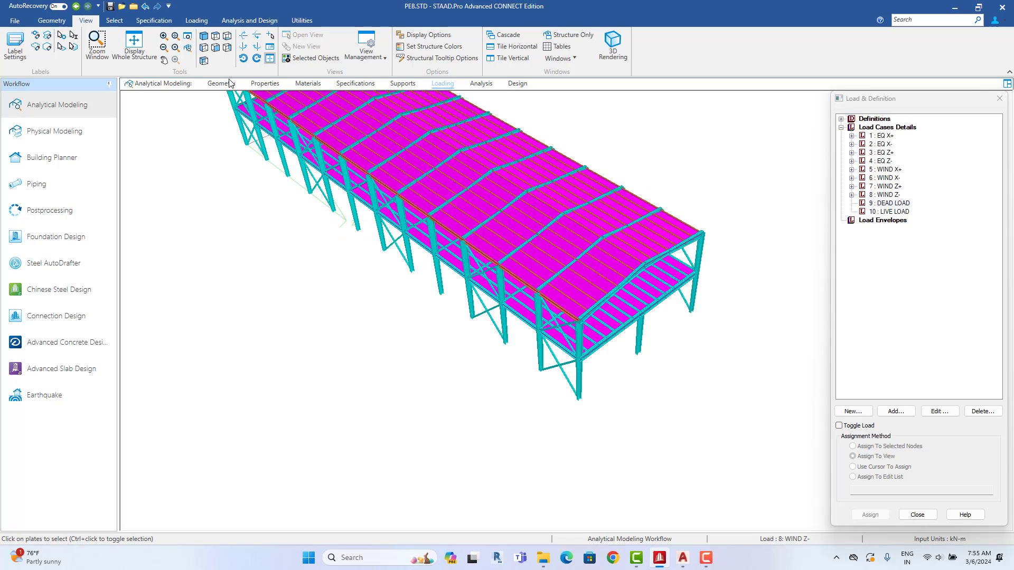
{"action": "left_click", "coordinate": [231, 83]}
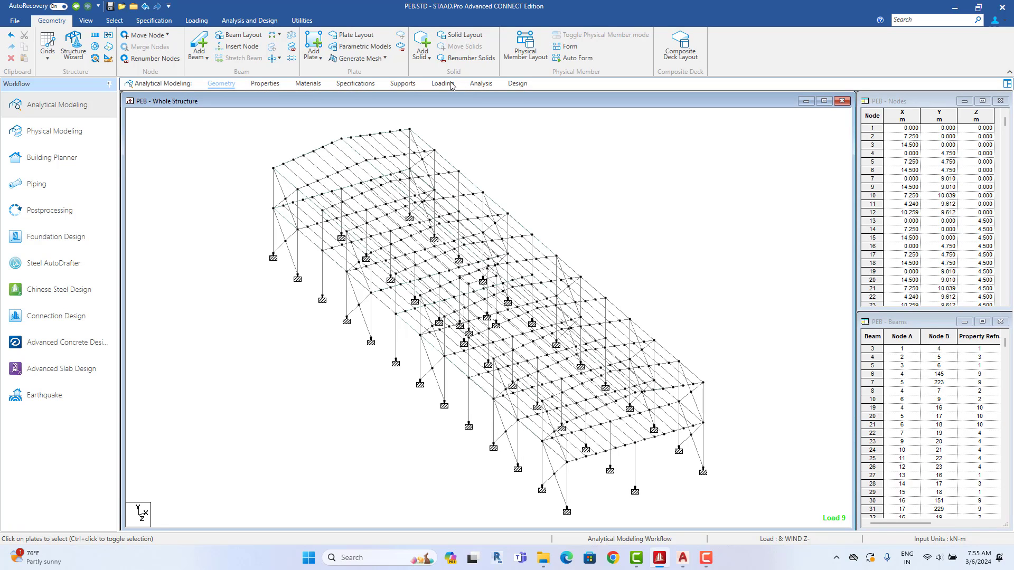
{"action": "left_click", "coordinate": [450, 85]}
{"action": "left_click", "coordinate": [841, 128]}
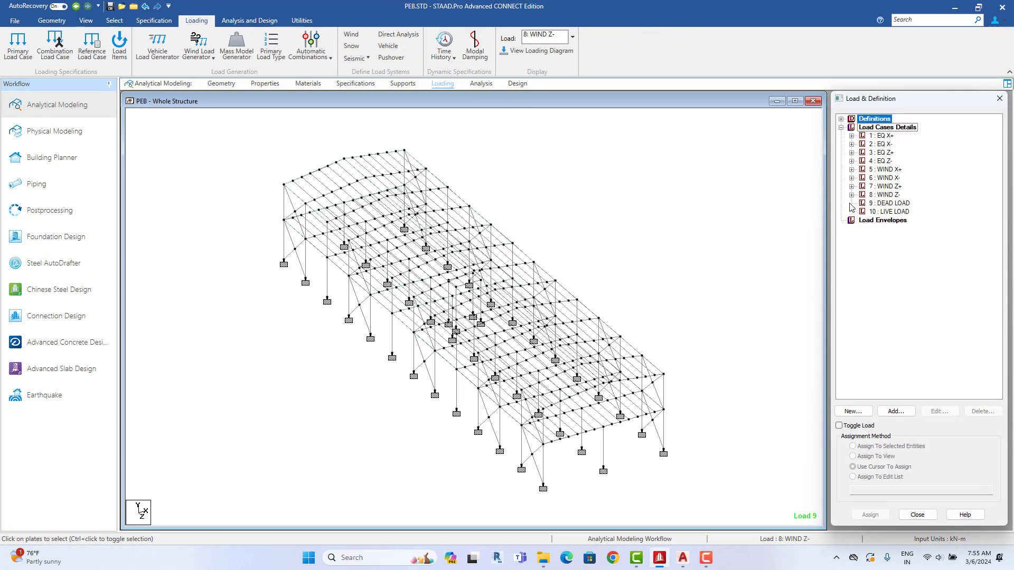
Step: Add a selfweight load in the Y direction with factor -1 to the DEAD LOAD case
{"action": "left_click", "coordinate": [882, 204]}
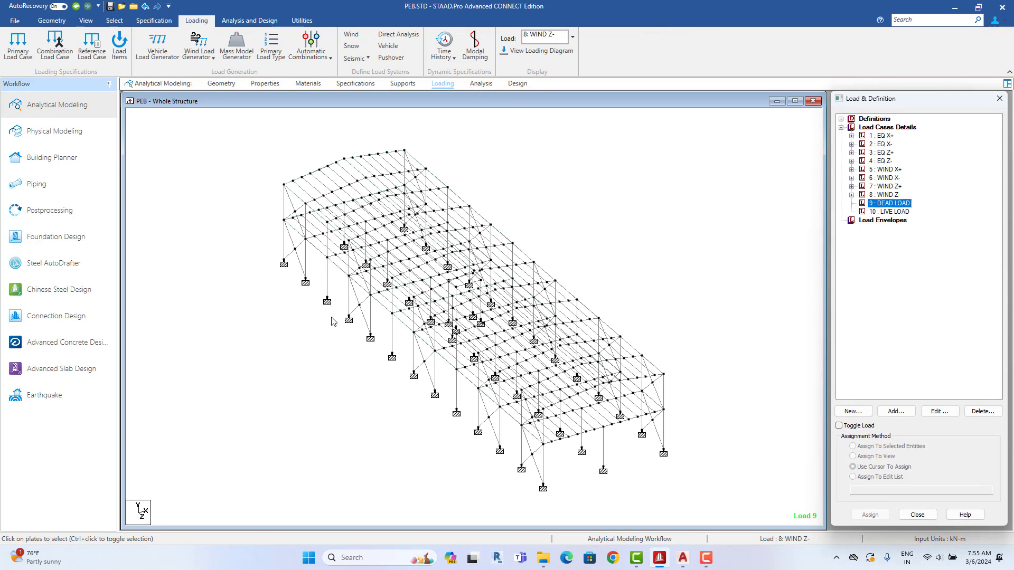
{"action": "middle_click_drag", "start_coordinate": [333, 319], "coordinate": [377, 343]}
{"action": "scroll", "coordinate": [349, 311], "scroll_direction": "up", "scroll_amount": 2}
{"action": "left_click", "coordinate": [899, 205]}
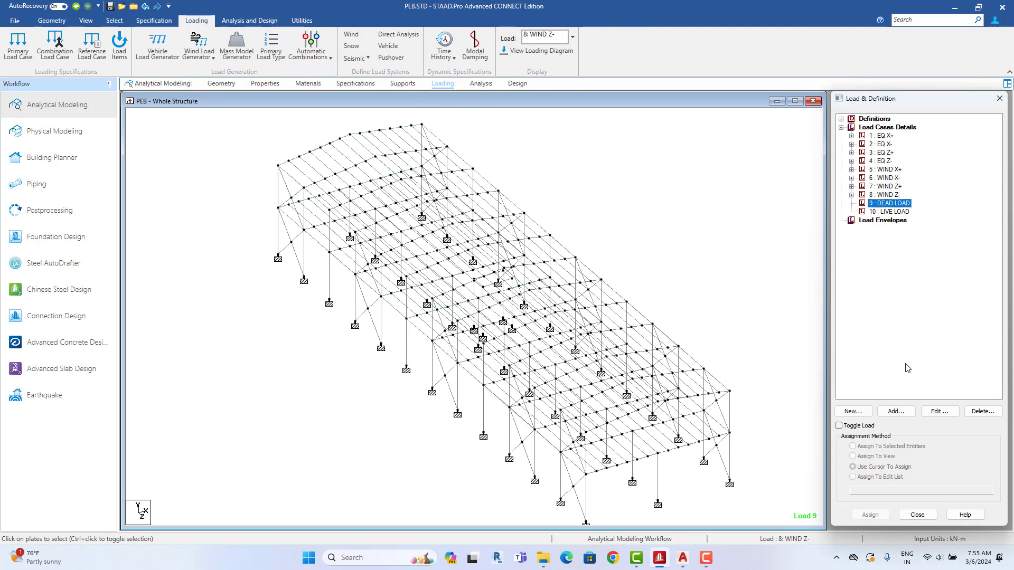
{"action": "left_click", "coordinate": [896, 411]}
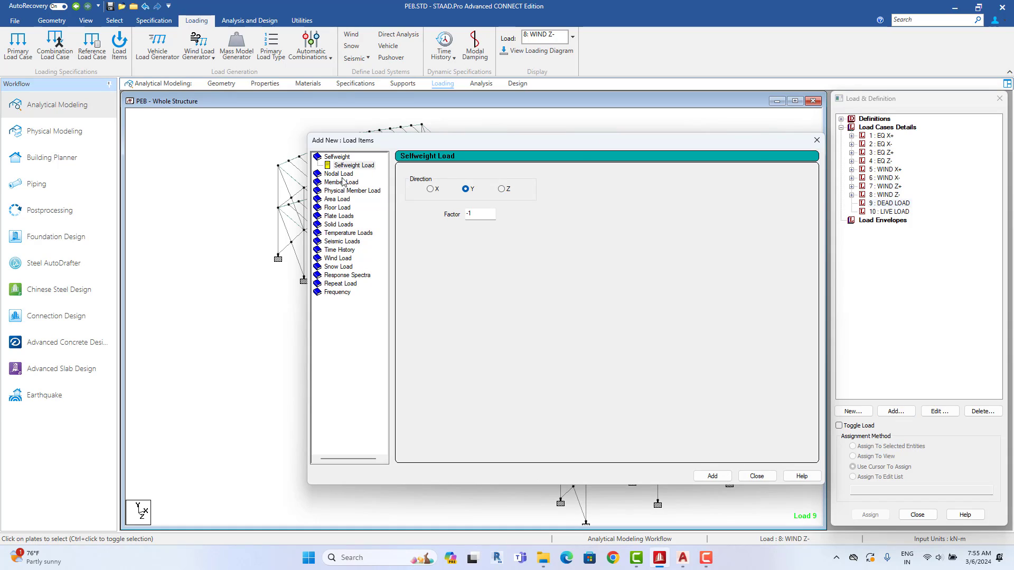
{"action": "left_click", "coordinate": [350, 165]}
{"action": "double_click", "coordinate": [482, 217]}
{"action": "left_click", "coordinate": [714, 478]}
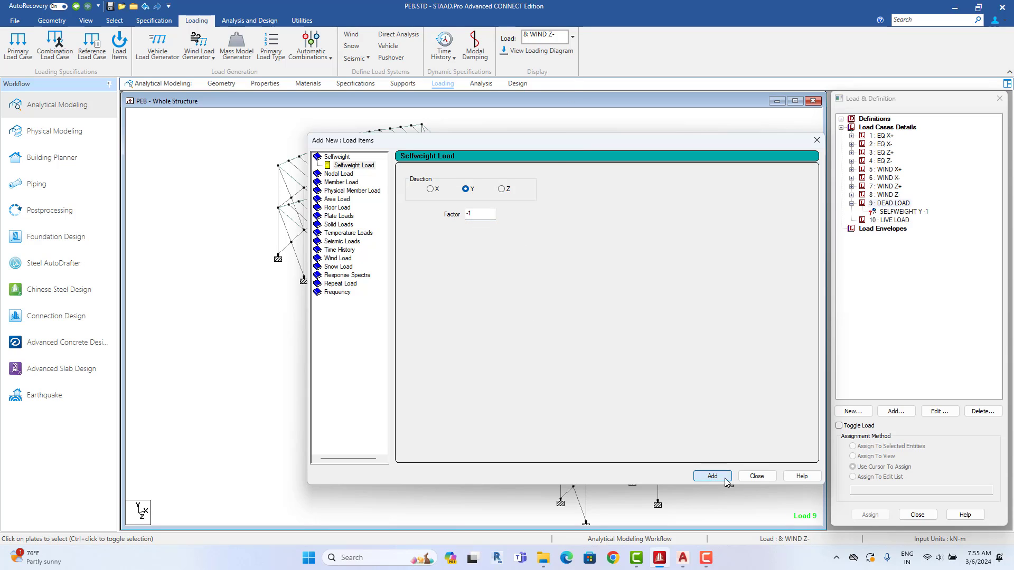
{"action": "left_click", "coordinate": [757, 476]}
Step: Assign the selfweight load to the whole structure in view and clear the member selection
{"action": "left_click", "coordinate": [902, 211]}
{"action": "left_click", "coordinate": [866, 456]}
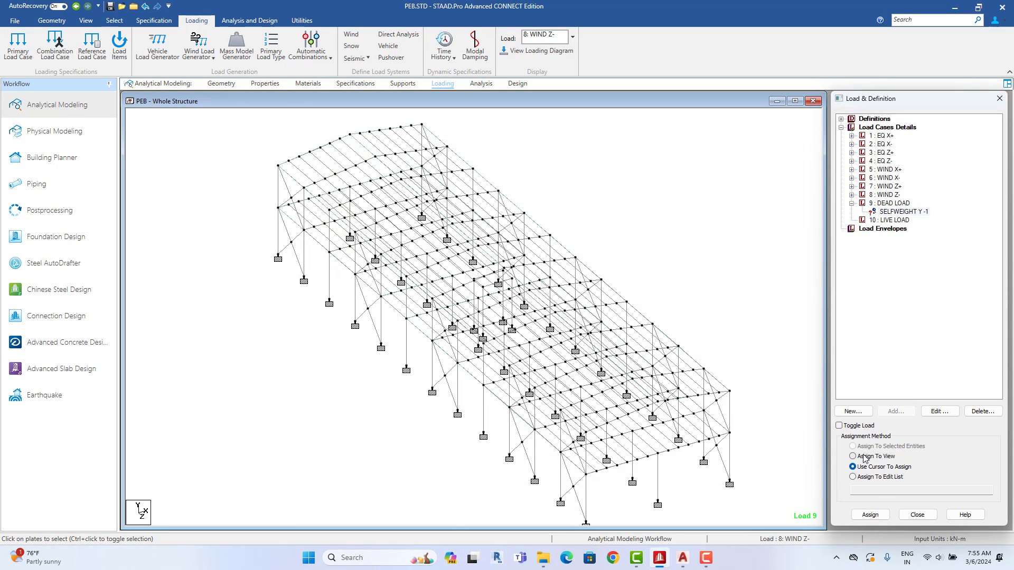
{"action": "left_click", "coordinate": [870, 515]}
{"action": "left_click", "coordinate": [937, 338]}
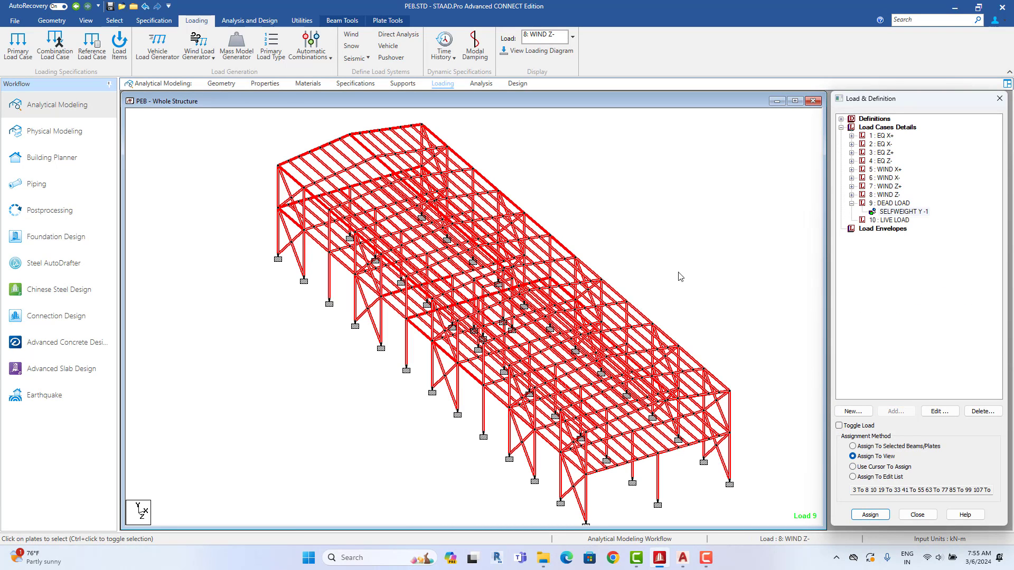
{"action": "left_click", "coordinate": [668, 268]}
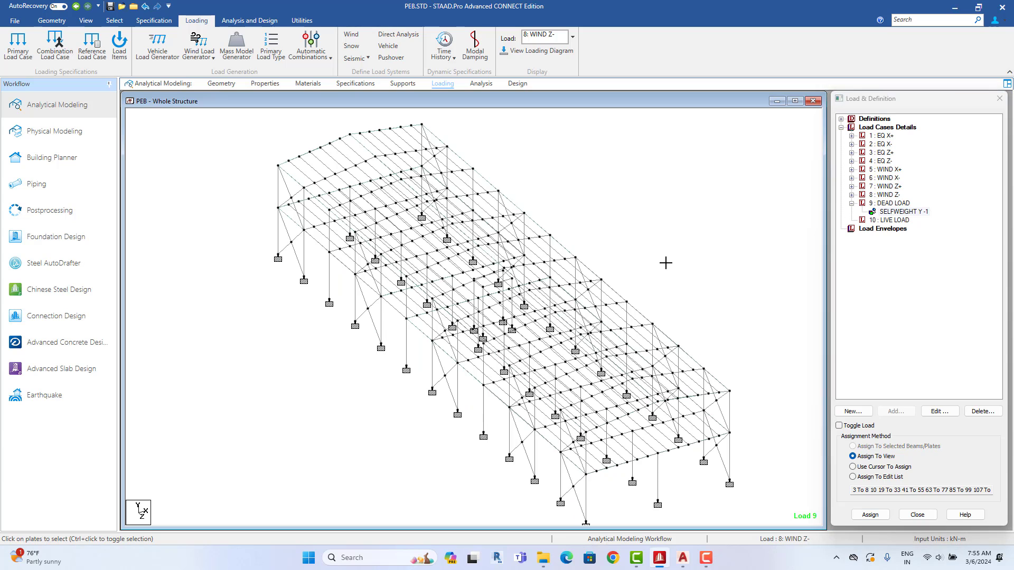
Step: Check which members carry the SELFWEIGHT Y -1 load with the whole structure in view
{"action": "left_click", "coordinate": [902, 212]}
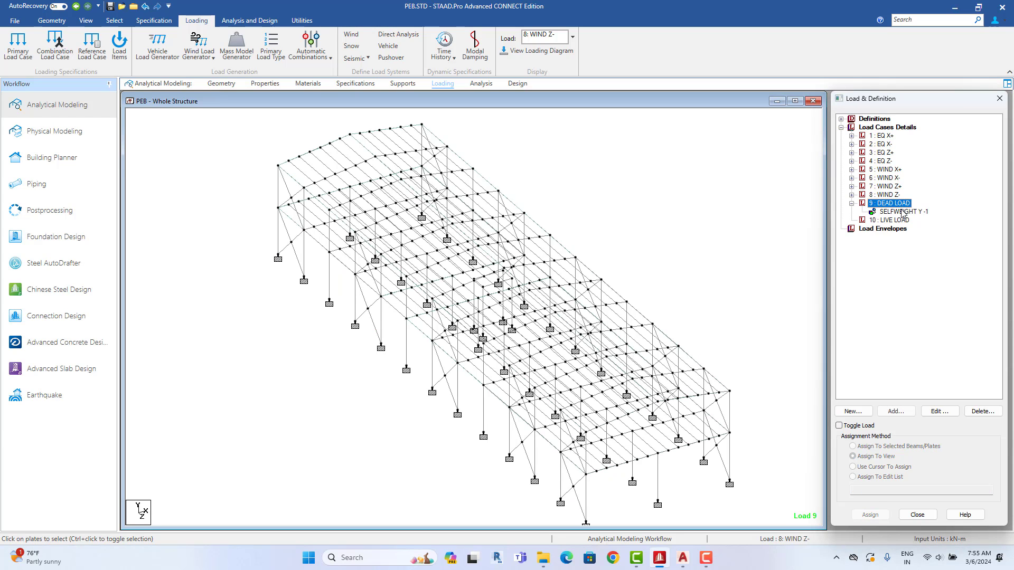
{"action": "left_click", "coordinate": [657, 244]}
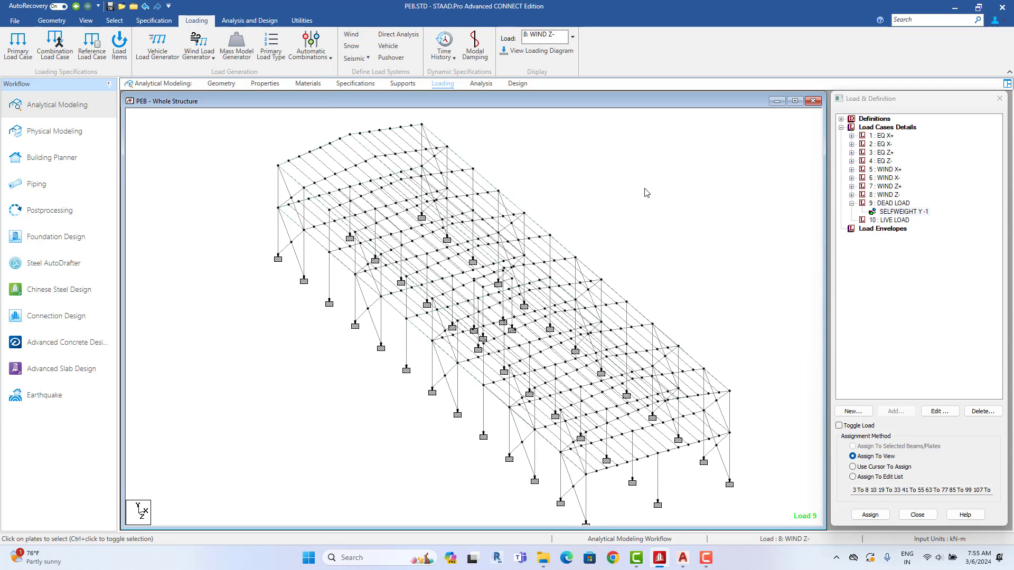
{"action": "left_click", "coordinate": [902, 212]}
{"action": "left_click", "coordinate": [741, 239]}
{"action": "left_click", "coordinate": [86, 20]}
{"action": "left_click", "coordinate": [142, 48]}
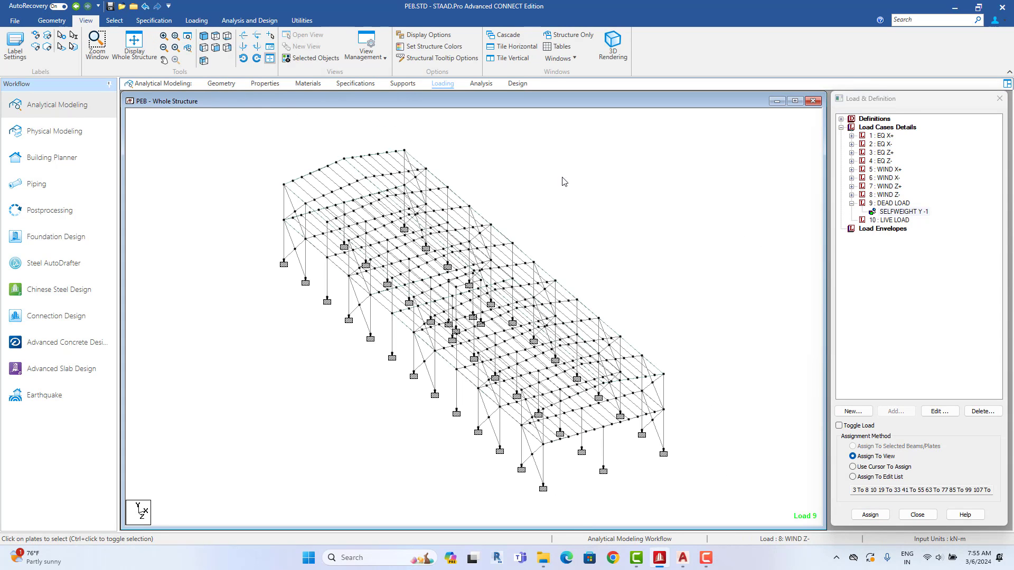
{"action": "left_click", "coordinate": [886, 212]}
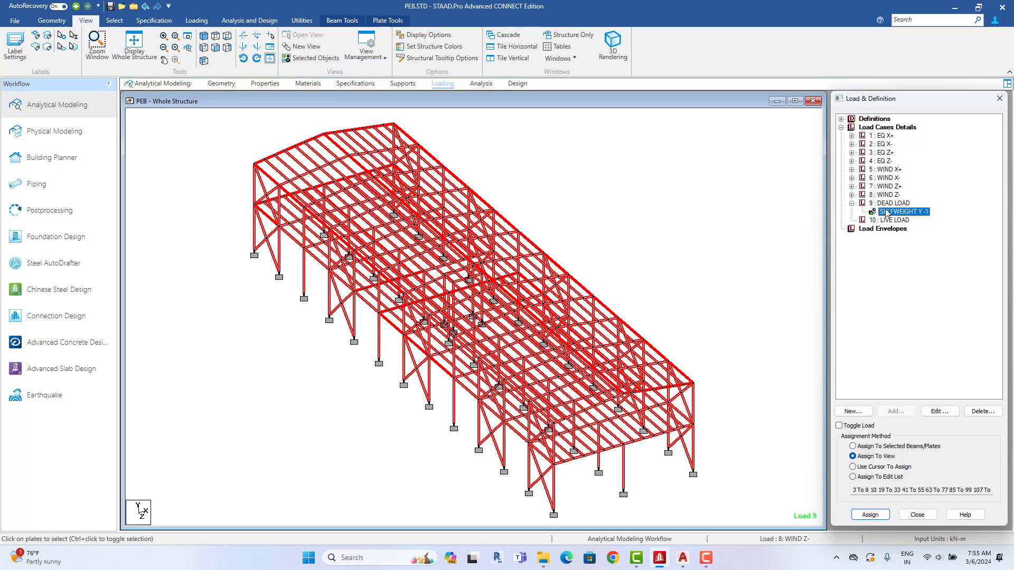
{"action": "left_click", "coordinate": [651, 199]}
Step: Open a maximized 3D rendering and inspect the roof, floor slab and framing of the building from several angles
{"action": "right_click", "coordinate": [649, 192]}
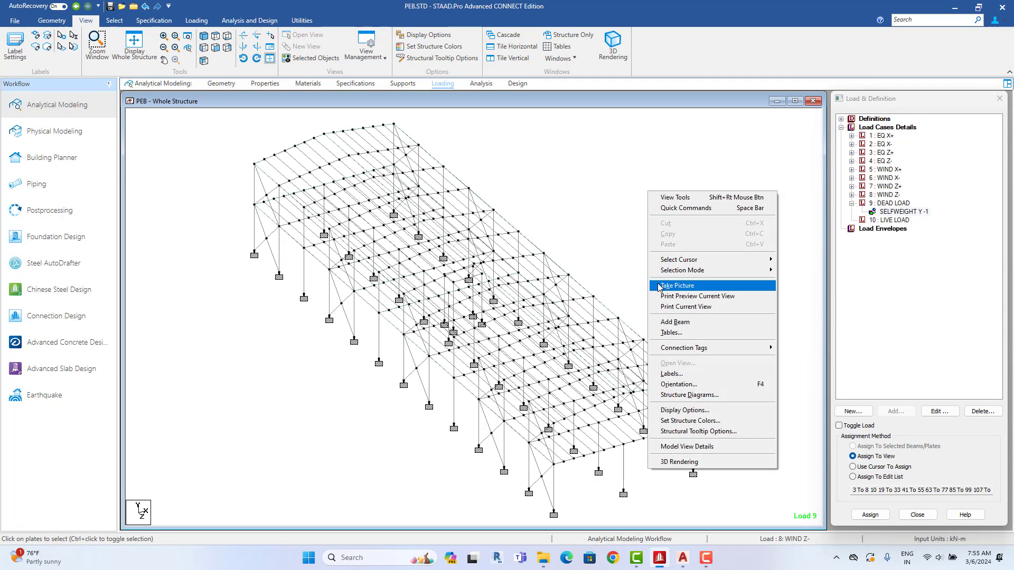
{"action": "left_click", "coordinate": [687, 463]}
{"action": "double_click", "coordinate": [764, 142]}
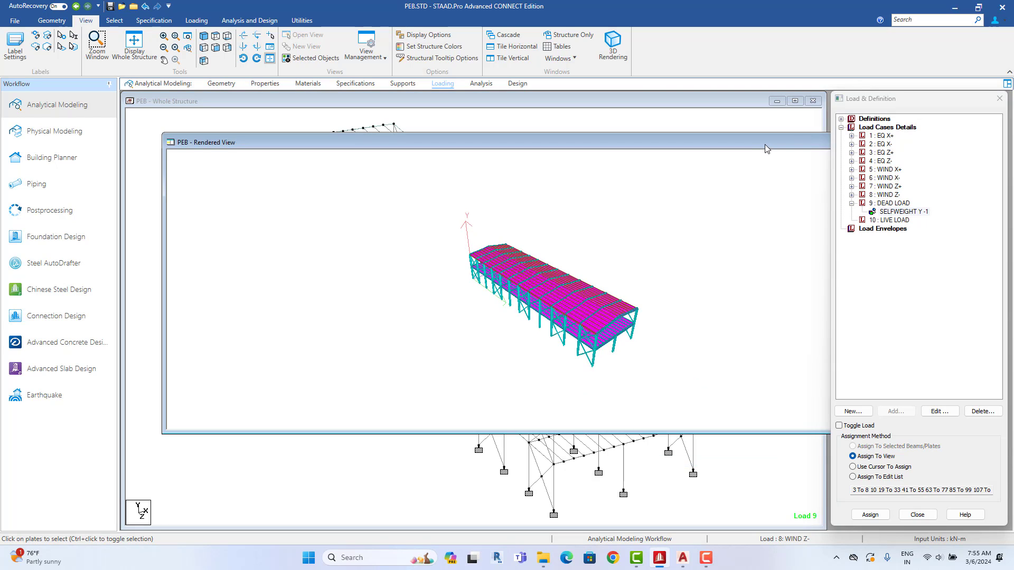
{"action": "scroll", "coordinate": [656, 357], "scroll_direction": "up", "scroll_amount": 5}
{"action": "left_click_drag", "start_coordinate": [677, 360], "coordinate": [560, 315]}
{"action": "scroll", "coordinate": [565, 263], "scroll_direction": "up", "scroll_amount": 5}
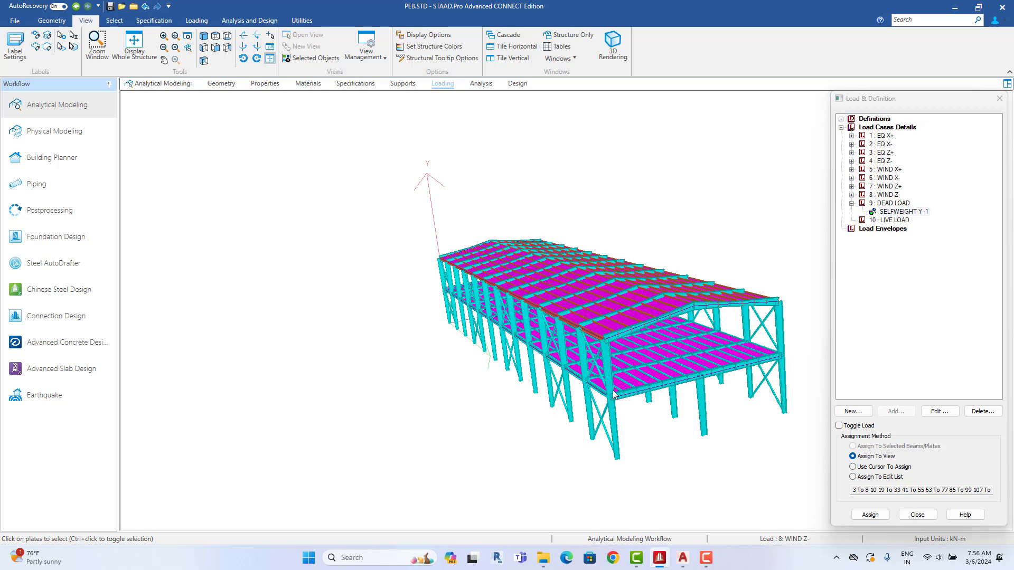
{"action": "left_click_drag", "start_coordinate": [655, 312], "coordinate": [534, 340]}
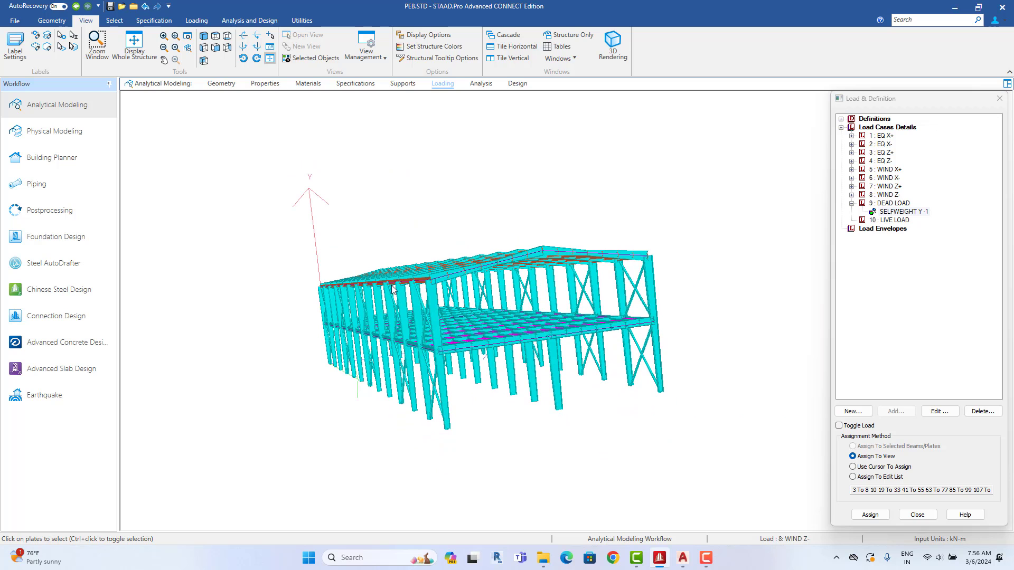
{"action": "scroll", "coordinate": [560, 338], "scroll_direction": "up", "scroll_amount": 2}
{"action": "middle_click_drag", "start_coordinate": [398, 347], "coordinate": [389, 377]}
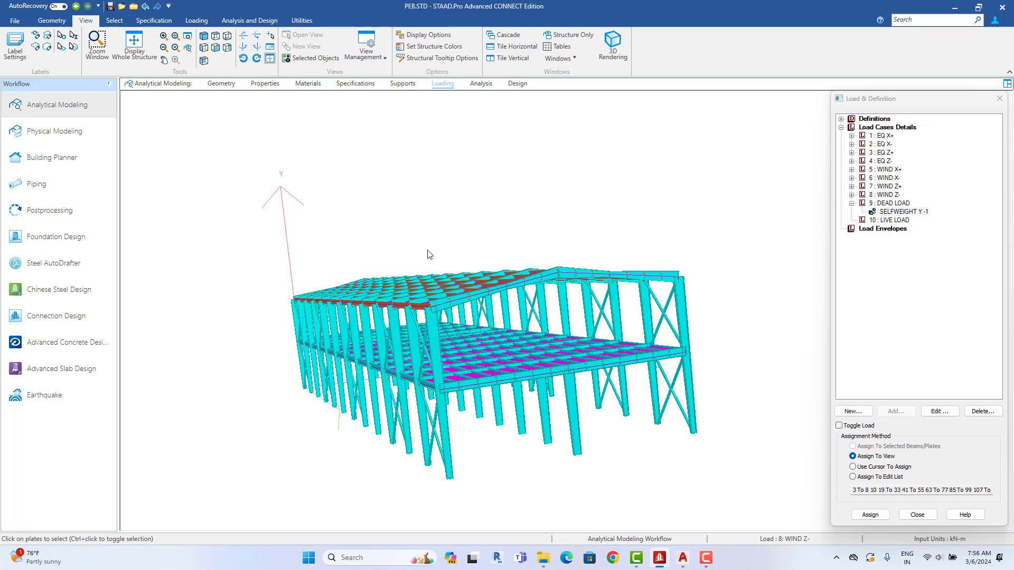
{"action": "left_click_drag", "start_coordinate": [467, 355], "coordinate": [522, 385]}
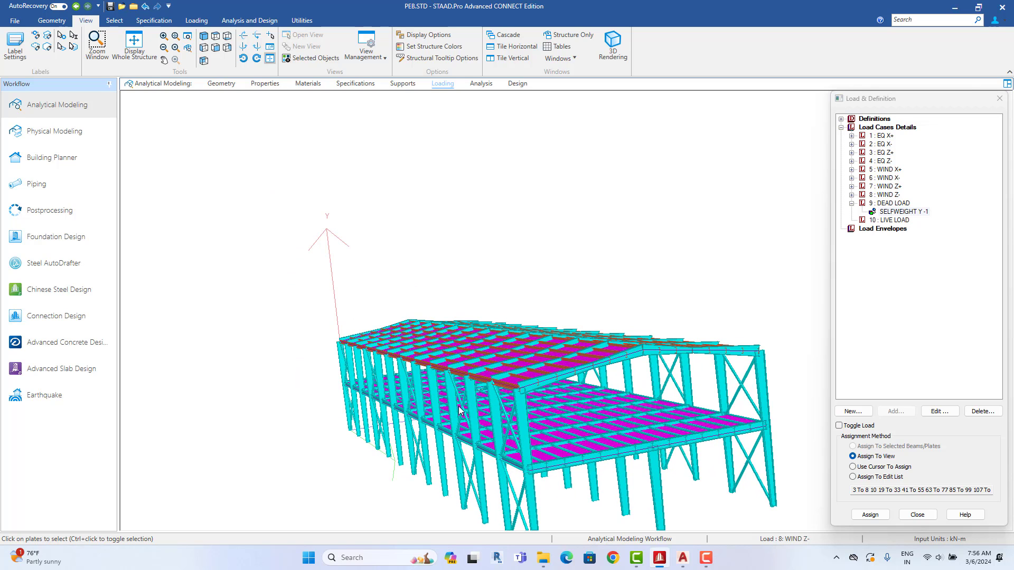
{"action": "left_click_drag", "start_coordinate": [645, 425], "coordinate": [587, 406]}
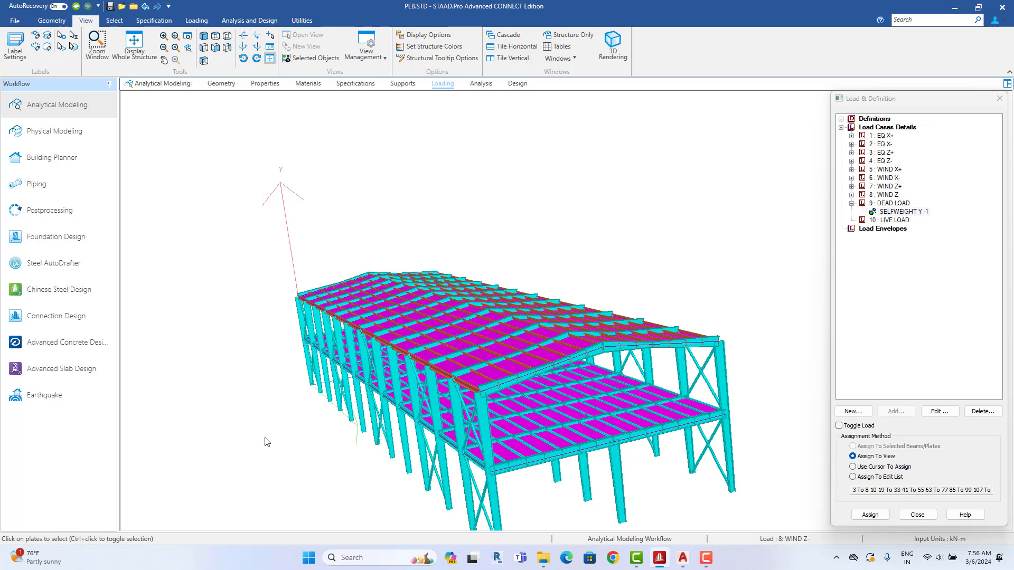
{"action": "middle_click_drag", "start_coordinate": [399, 294], "coordinate": [515, 400]}
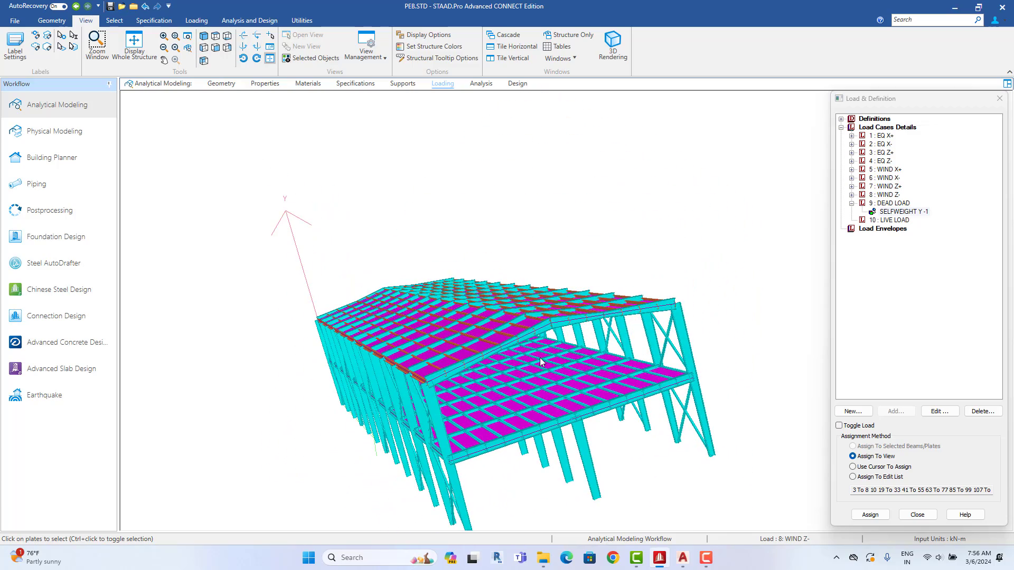
Step: Return from the 3D rendering to the whole-structure loading view and select the LIVE LOAD case
{"action": "left_click", "coordinate": [903, 212]}
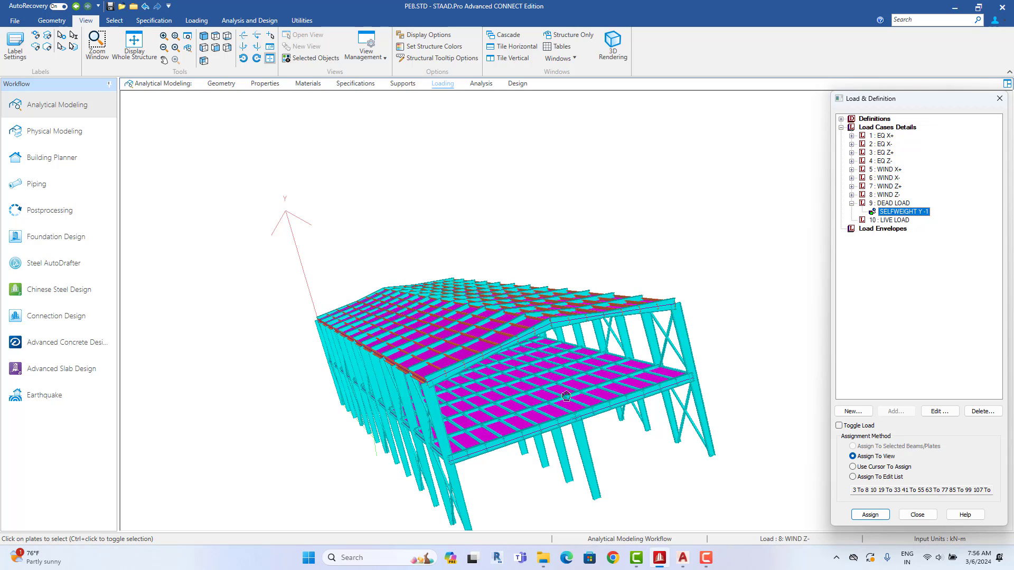
{"action": "middle_click_drag", "start_coordinate": [566, 395], "coordinate": [624, 369]}
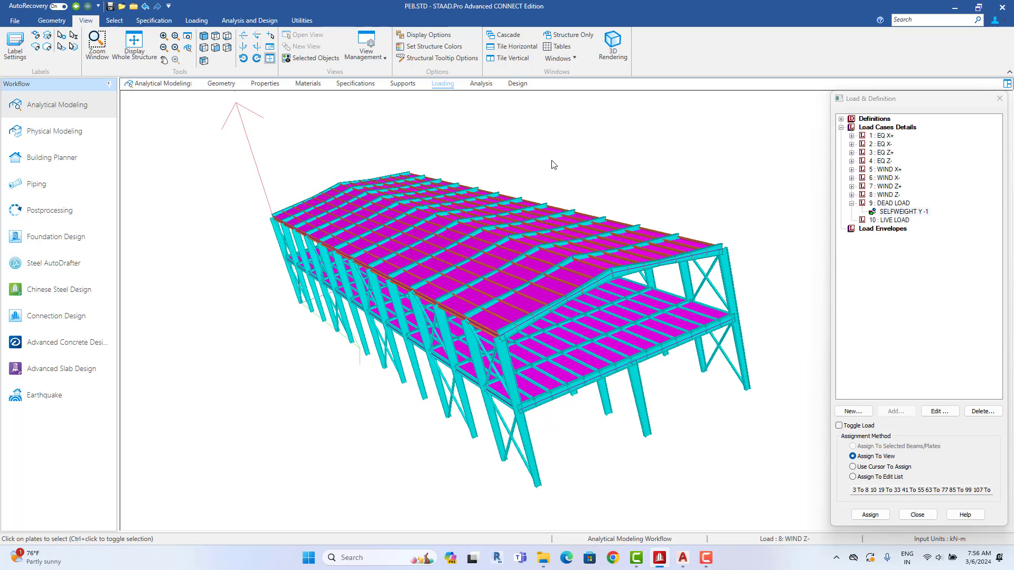
{"action": "left_click", "coordinate": [450, 86]}
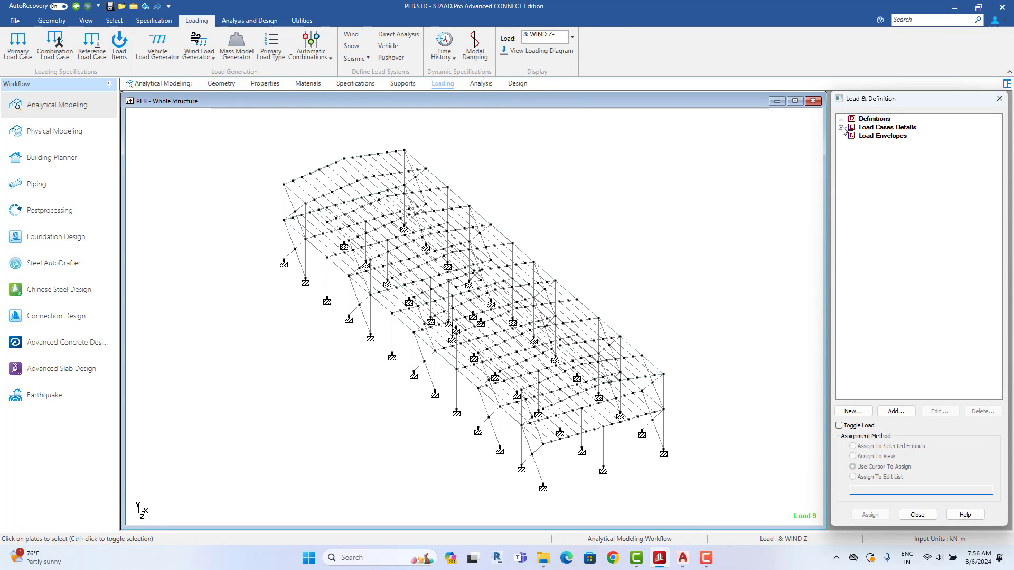
{"action": "left_click", "coordinate": [841, 128]}
{"action": "left_click", "coordinate": [852, 204]}
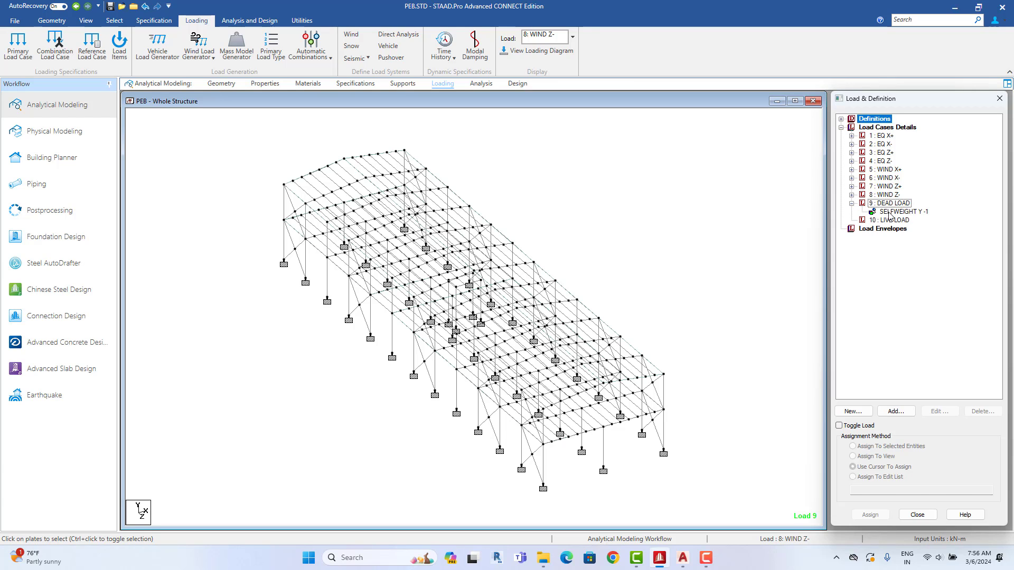
{"action": "left_click", "coordinate": [889, 212]}
{"action": "left_click", "coordinate": [900, 221]}
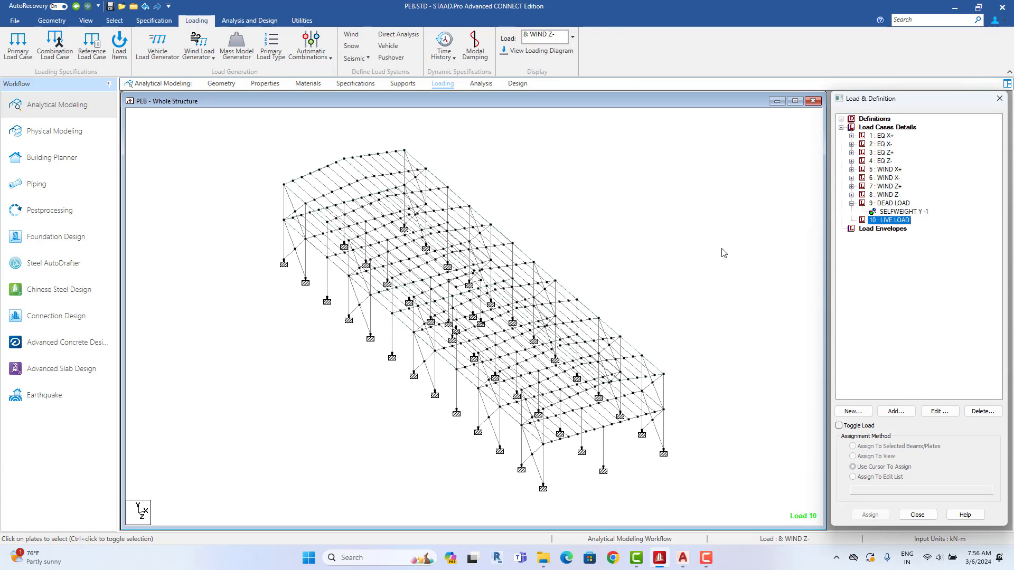
Step: Show the front elevation and start a YRANGE floor load for LIVE LOAD with a pressure of -4 kN/m2 in Global Y
{"action": "left_click", "coordinate": [85, 20]}
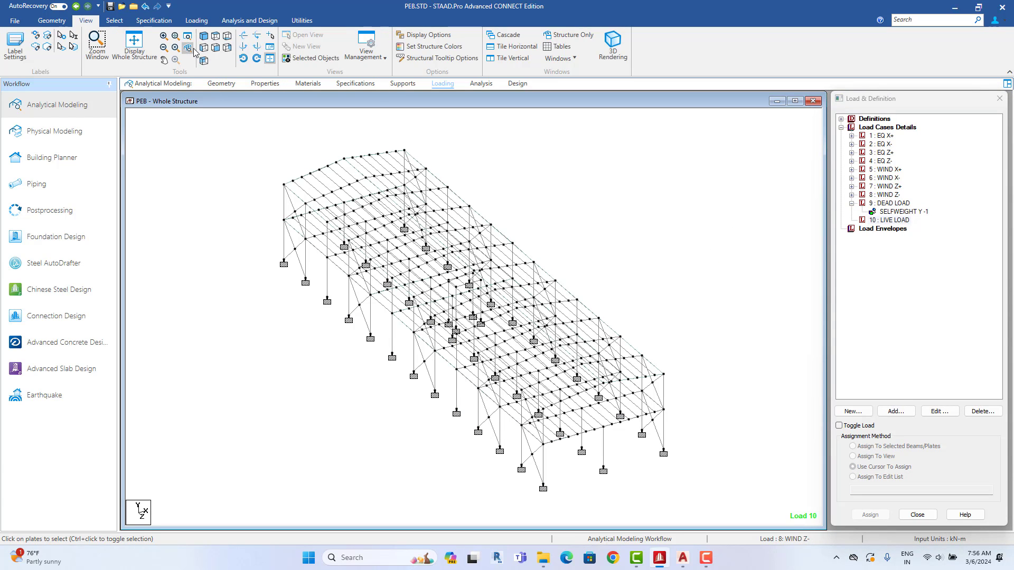
{"action": "left_click", "coordinate": [215, 48]}
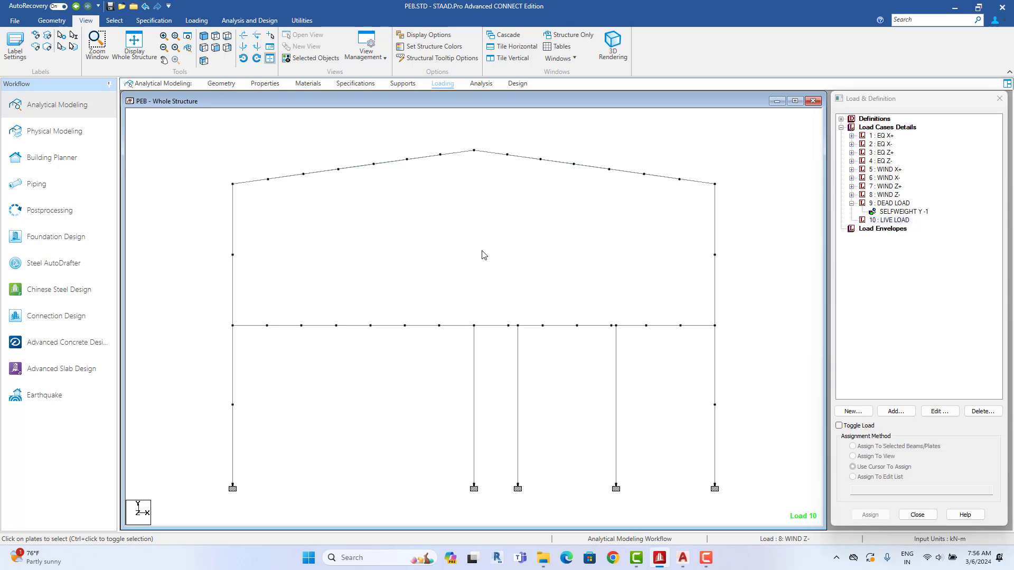
{"action": "left_click", "coordinate": [892, 220]}
{"action": "left_click", "coordinate": [896, 411]}
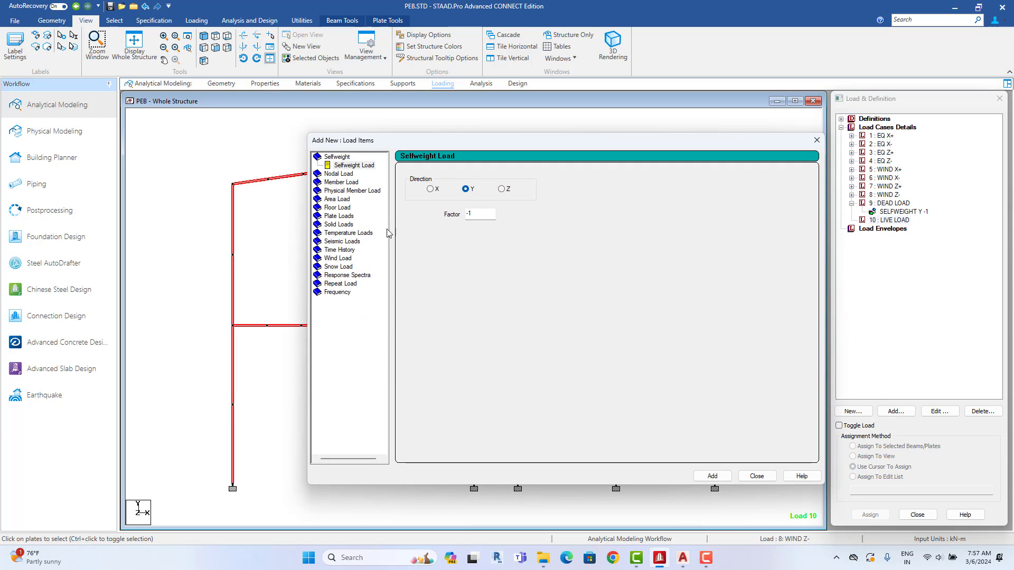
{"action": "left_click", "coordinate": [342, 208]}
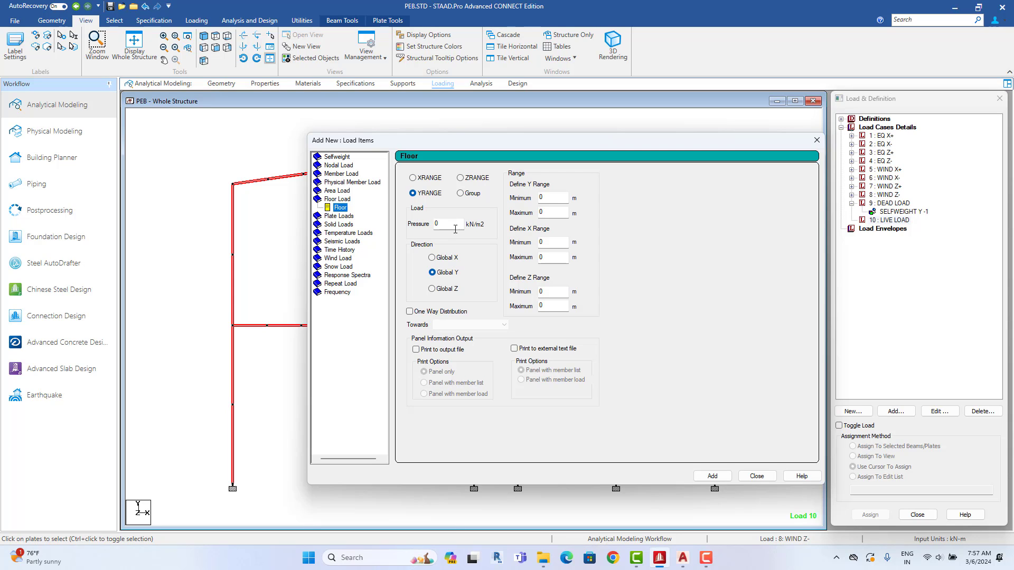
{"action": "left_click_drag", "start_coordinate": [442, 224], "coordinate": [401, 233]}
{"action": "left_click_drag", "start_coordinate": [443, 142], "coordinate": [656, 89]}
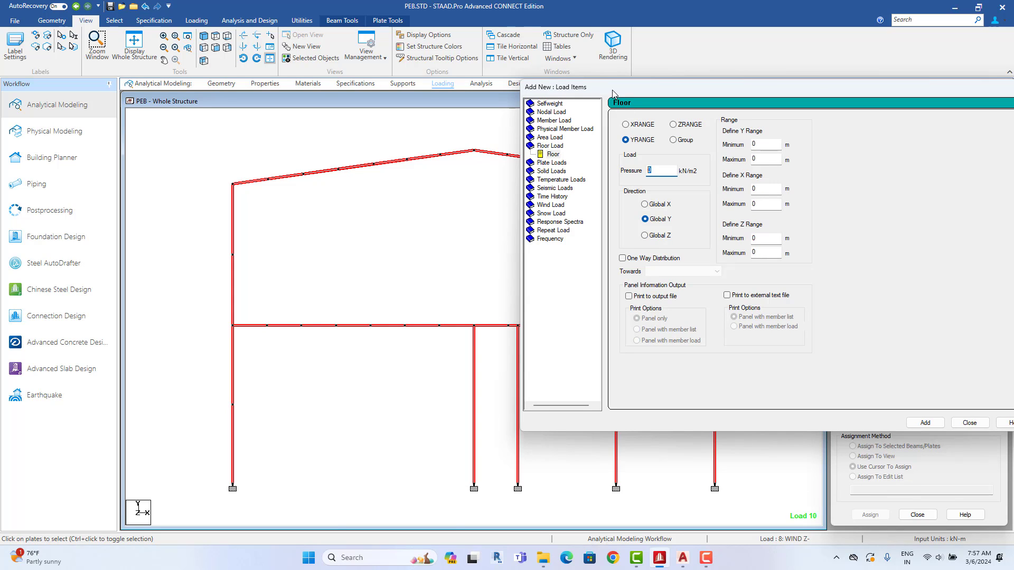
{"action": "left_click_drag", "start_coordinate": [637, 87], "coordinate": [827, 65]}
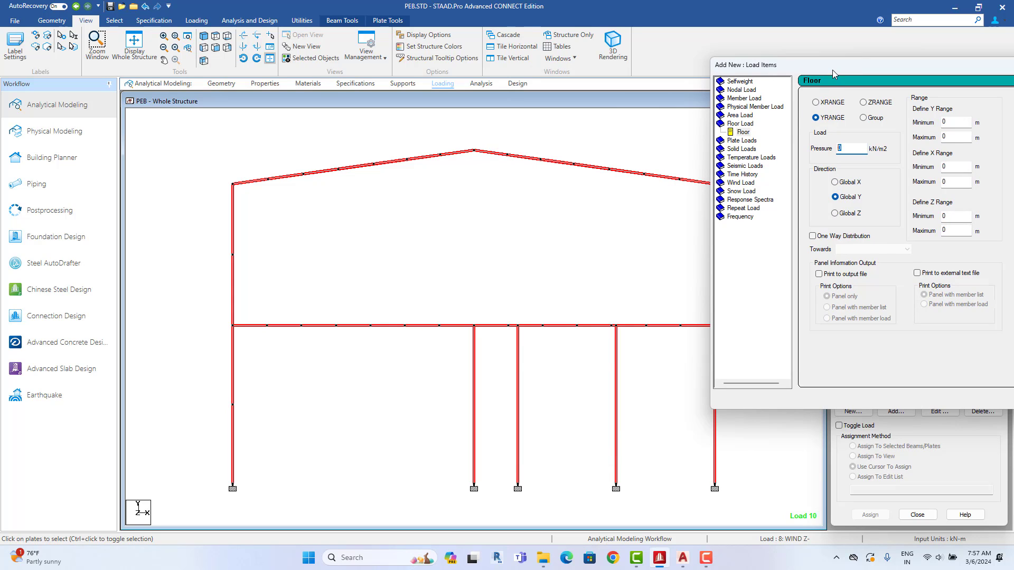
{"action": "left_click_drag", "start_coordinate": [833, 73], "coordinate": [508, 73]}
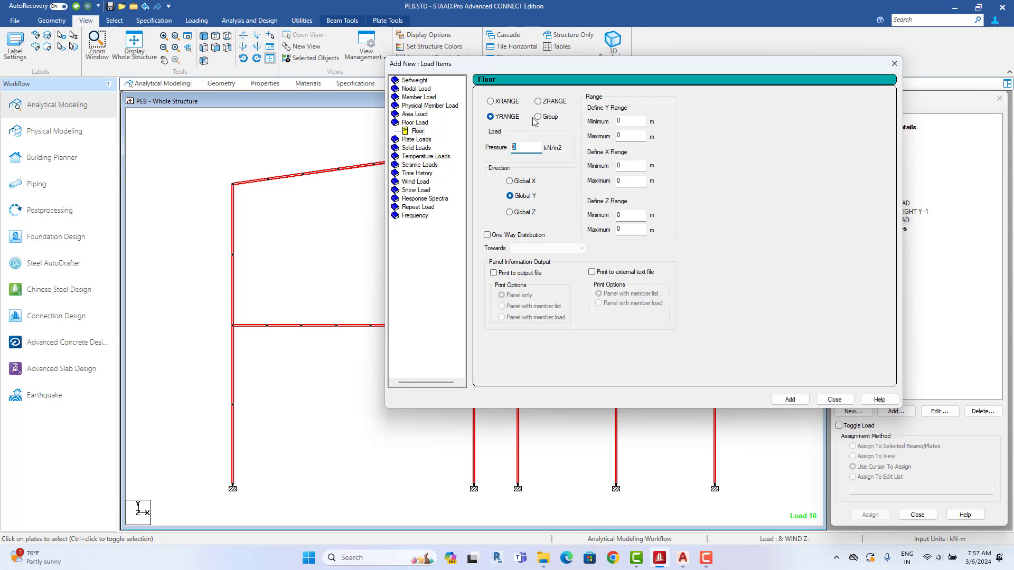
{"action": "type", "text": "-4"}
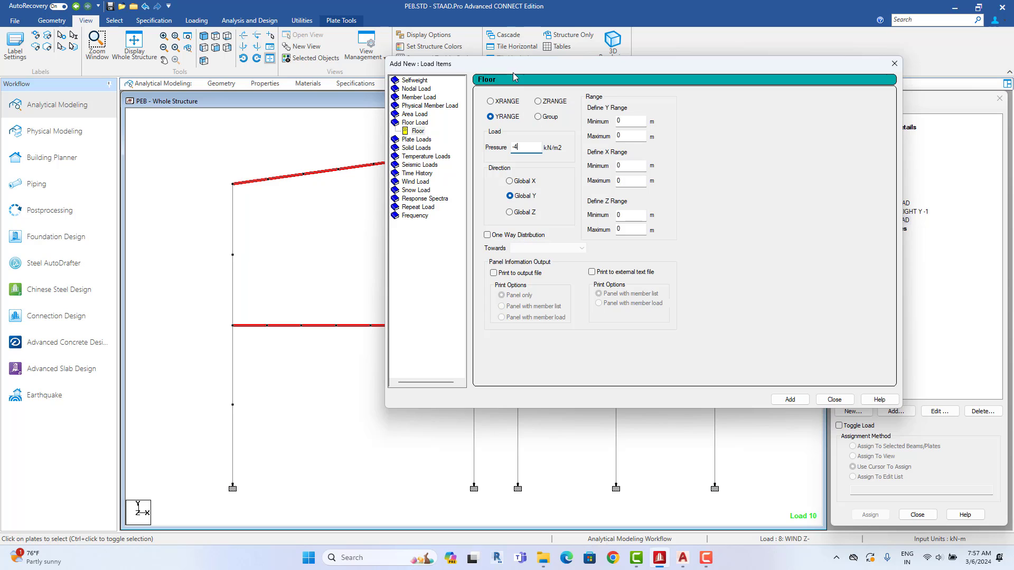
Step: Look up the coordinates of a node on the intermediate floor beam using the nodes cursor
{"action": "left_click_drag", "start_coordinate": [502, 64], "coordinate": [692, 54]}
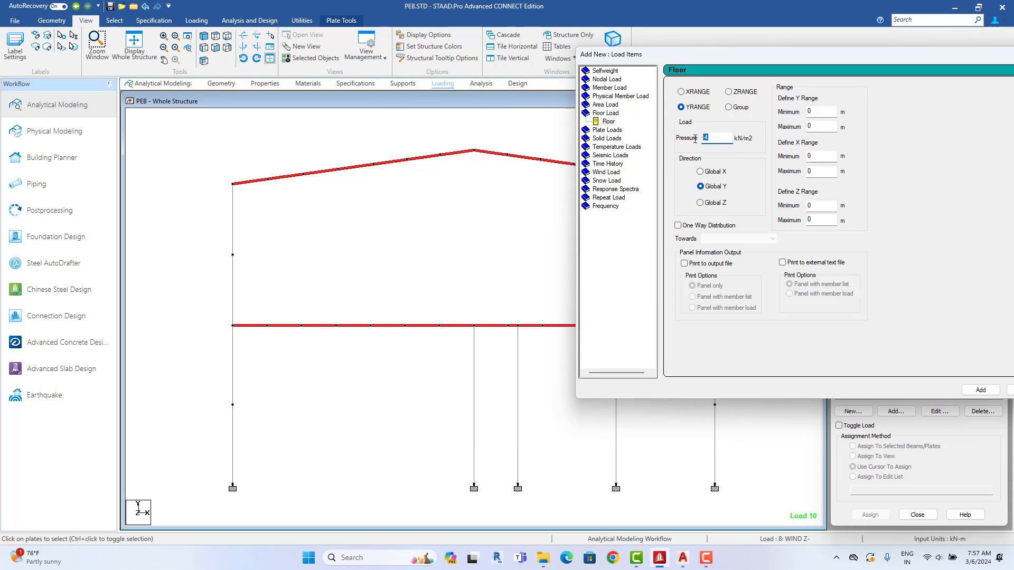
{"action": "left_click", "coordinate": [471, 220]}
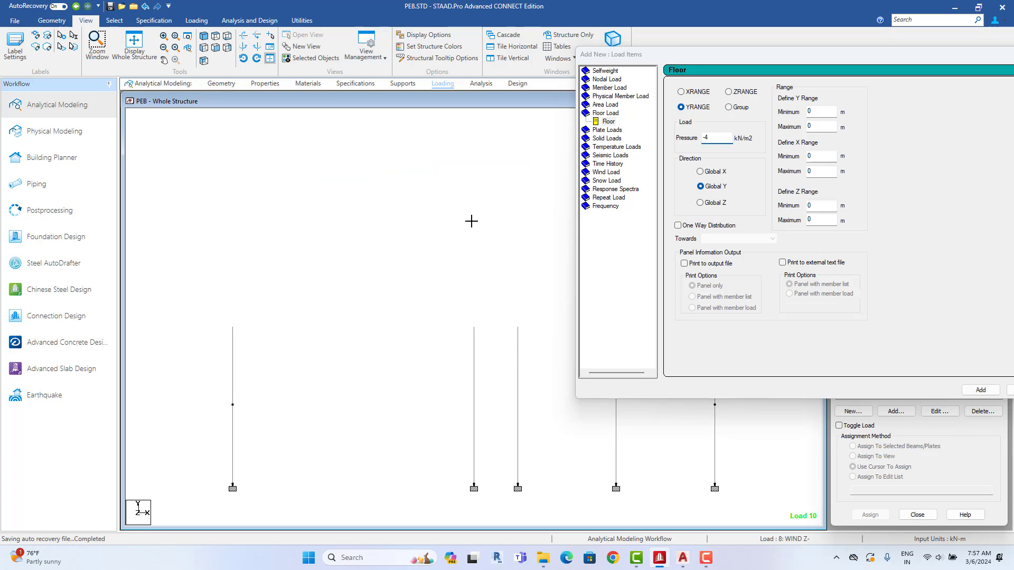
{"action": "left_click_drag", "start_coordinate": [816, 112], "coordinate": [789, 112]}
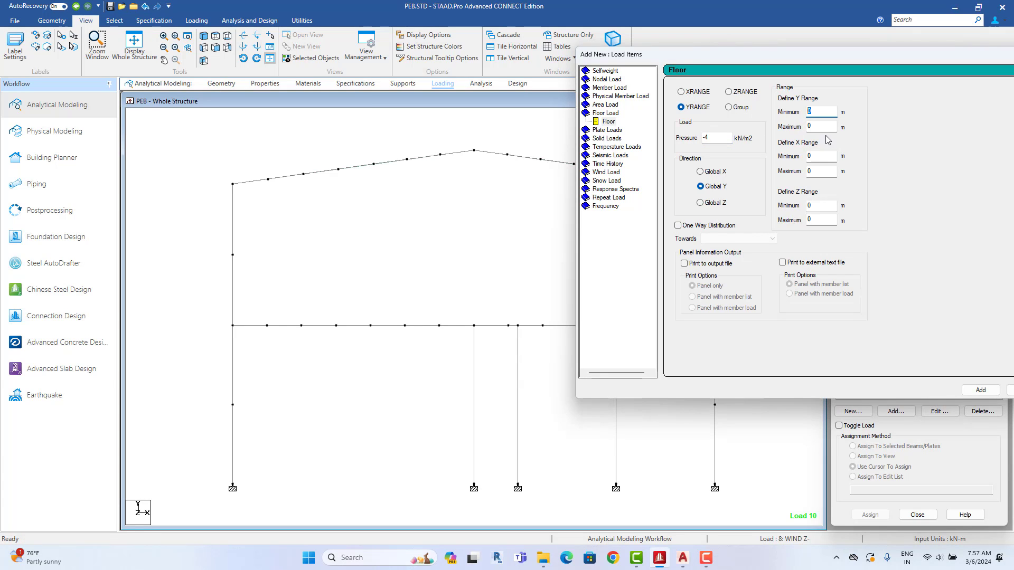
{"action": "left_click", "coordinate": [370, 291]}
{"action": "right_click", "coordinate": [390, 243]}
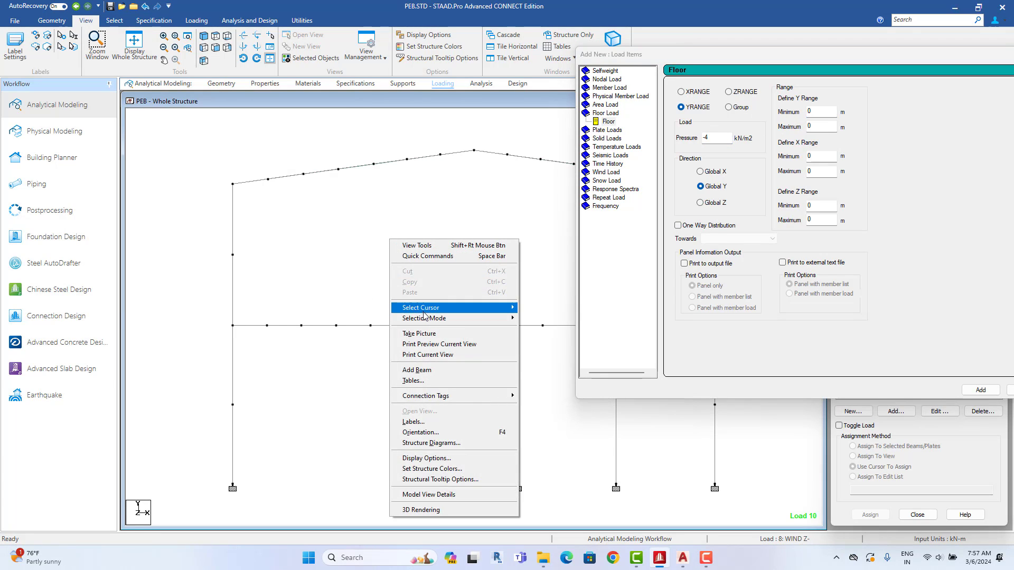
{"action": "mouse_move", "coordinate": [432, 311]}
{"action": "left_click", "coordinate": [535, 310]}
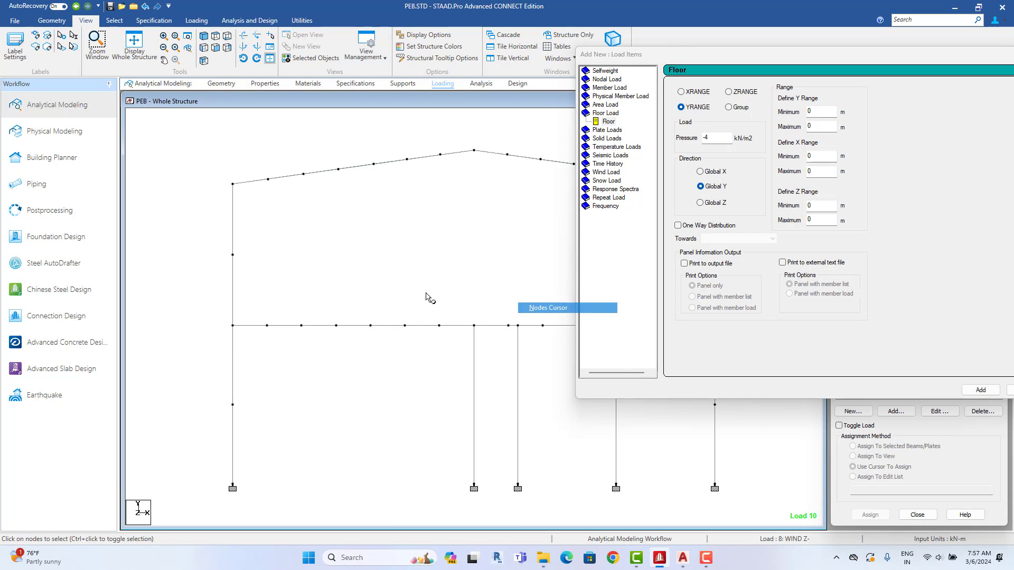
{"action": "scroll", "coordinate": [364, 329], "scroll_direction": "down", "scroll_amount": 1}
{"action": "middle_click_drag", "start_coordinate": [365, 329], "coordinate": [388, 331]}
{"action": "double_click", "coordinate": [389, 331]}
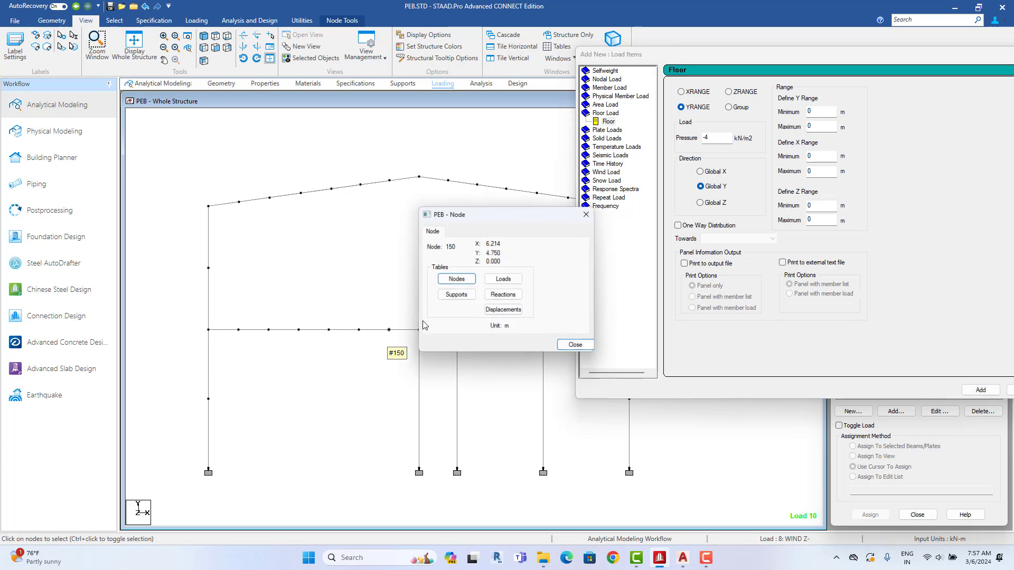
Step: Set both the minimum and maximum of the Y range to 4.75 m and add the floor load to LIVE LOAD
{"action": "left_click", "coordinate": [819, 113]}
{"action": "key", "text": "Tab"}
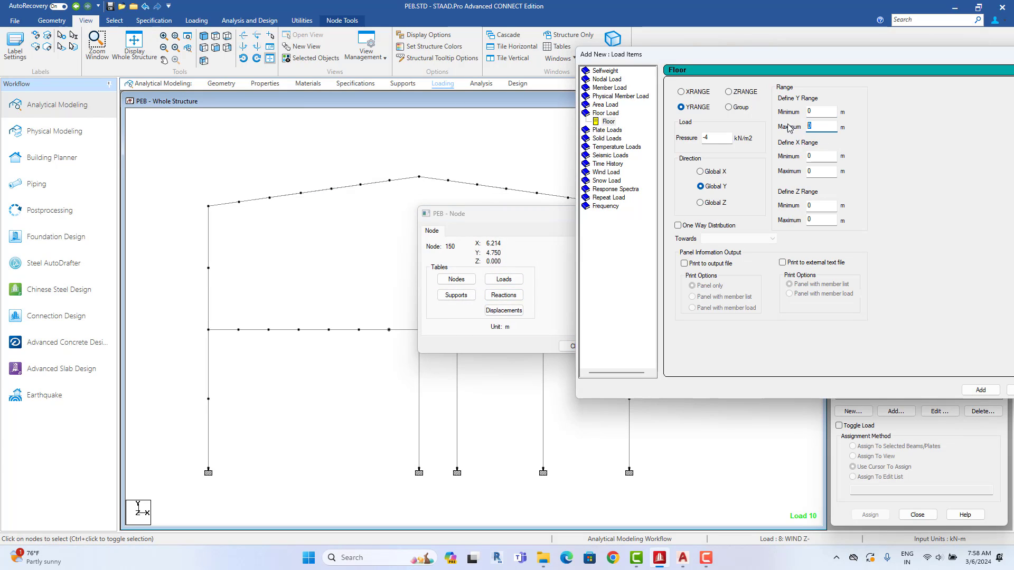
{"action": "left_click_drag", "start_coordinate": [817, 113], "coordinate": [791, 118]}
{"action": "key", "text": "Tab"}
{"action": "left_click", "coordinate": [559, 218]}
{"action": "left_click", "coordinate": [530, 219]}
{"action": "left_click_drag", "start_coordinate": [803, 55], "coordinate": [579, 48]}
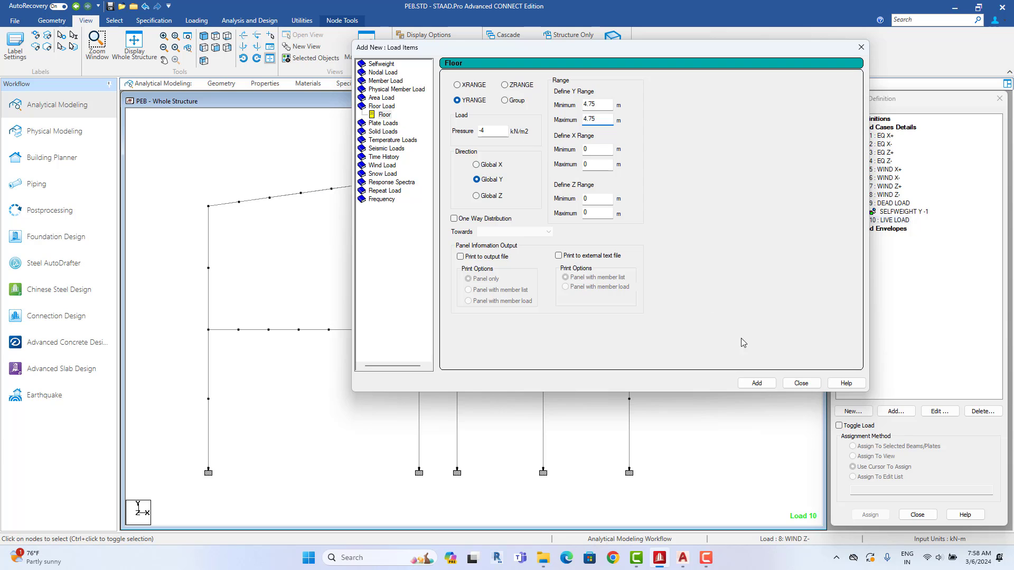
{"action": "left_click", "coordinate": [756, 383]}
{"action": "left_click", "coordinate": [800, 383]}
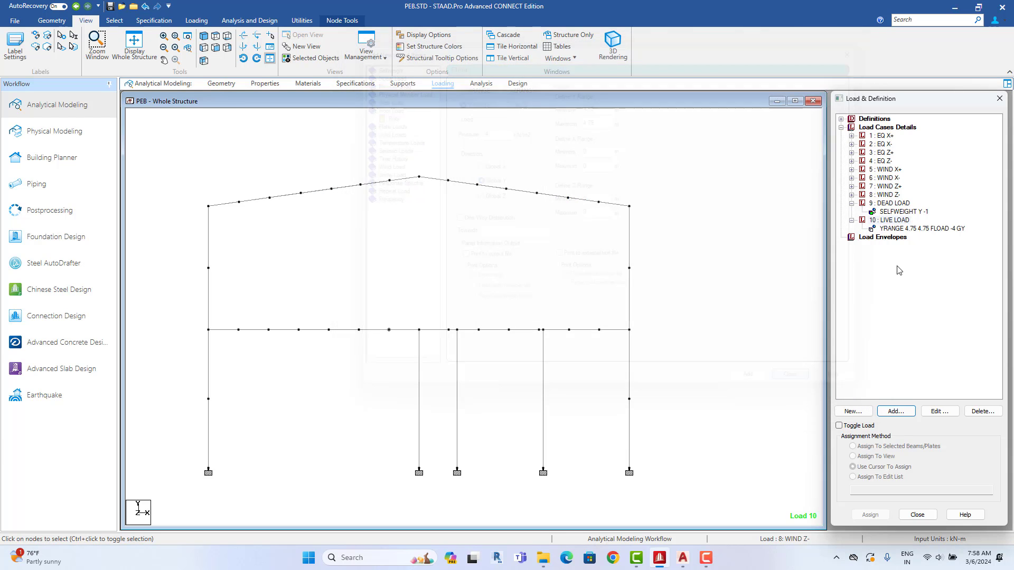
Step: Modify the LIVE LOAD floor load's Y range to a minimum of 4.7 m and a maximum of 4.8 m
{"action": "left_click", "coordinate": [914, 228]}
{"action": "left_click", "coordinate": [960, 334]}
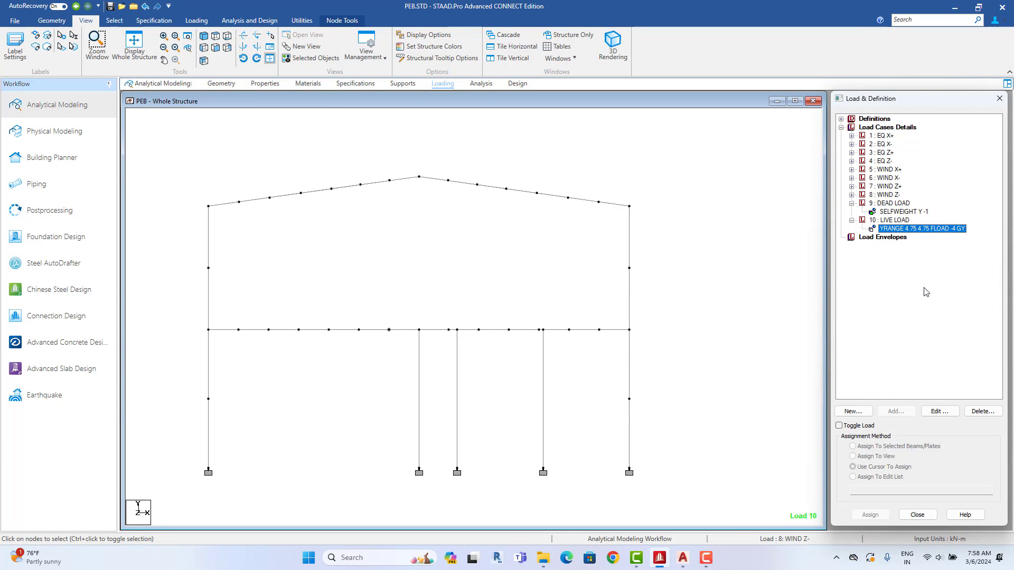
{"action": "left_click", "coordinate": [939, 411]}
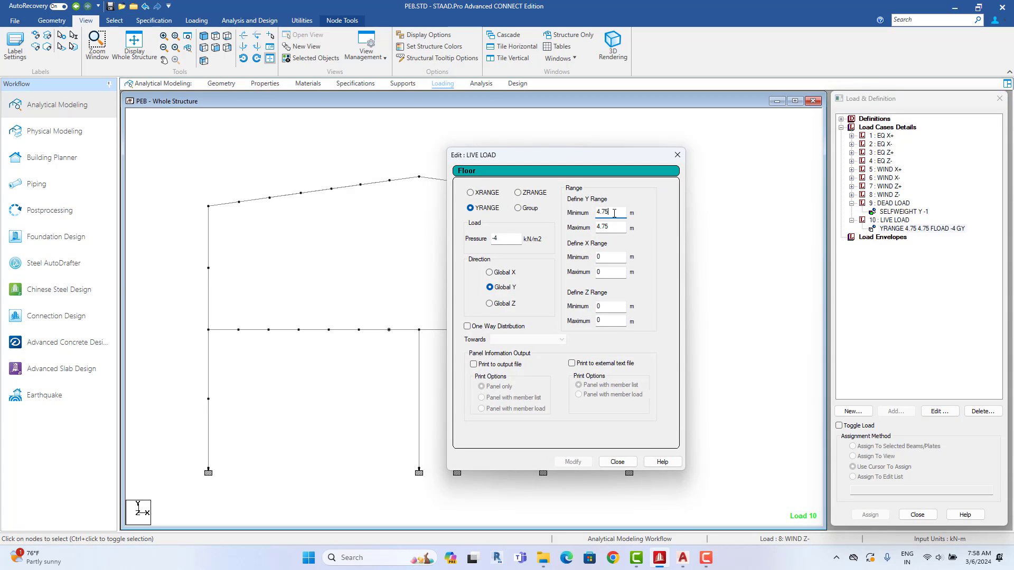
{"action": "key", "text": "BackSpace"}
{"action": "left_click", "coordinate": [607, 227]}
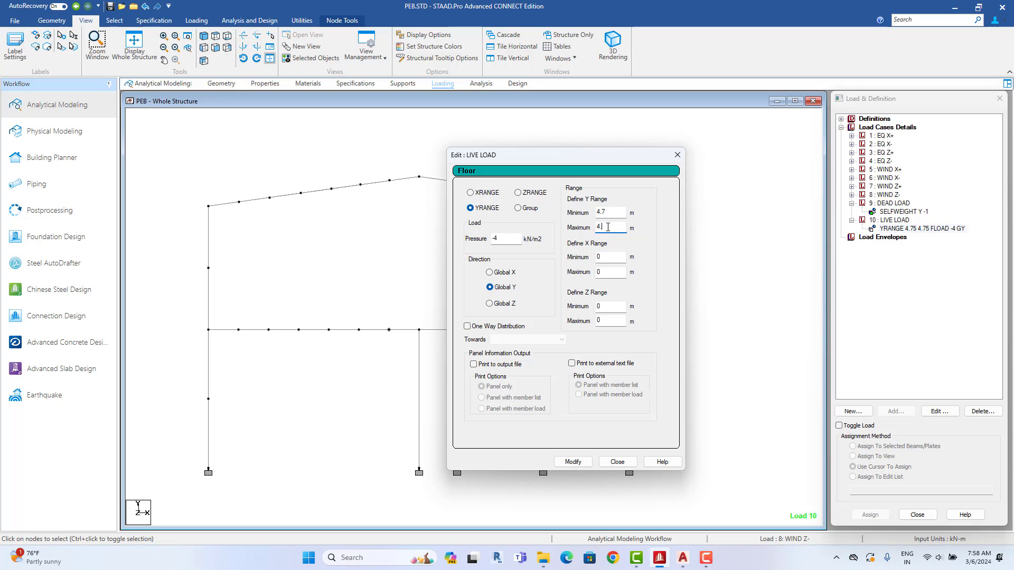
{"action": "type", "text": "8"}
{"action": "left_click", "coordinate": [572, 461]}
{"action": "left_click", "coordinate": [617, 462]}
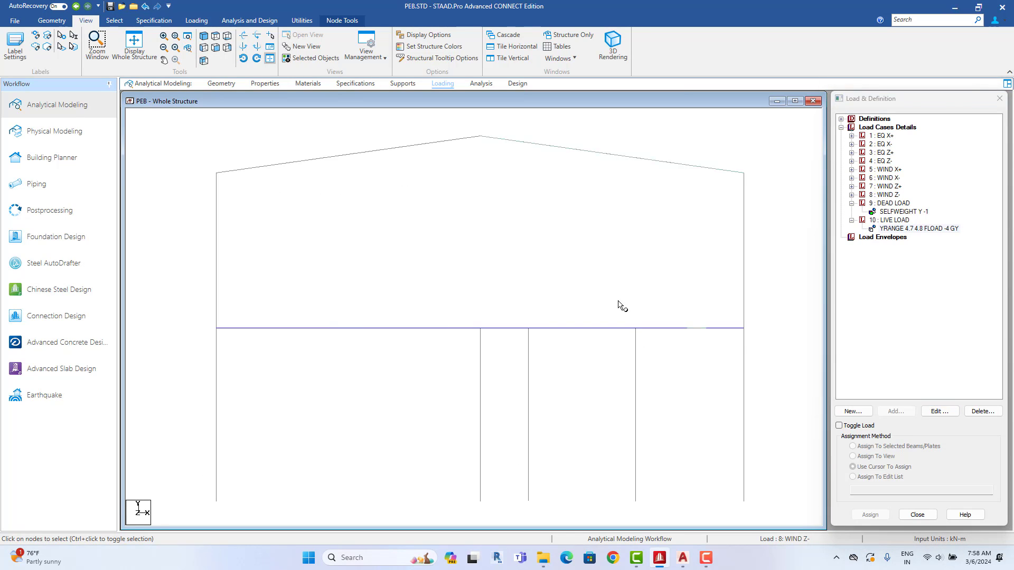
Step: Display the live load case's floor load and enable immediate application in the diagram scale settings
{"action": "left_click", "coordinate": [906, 228]}
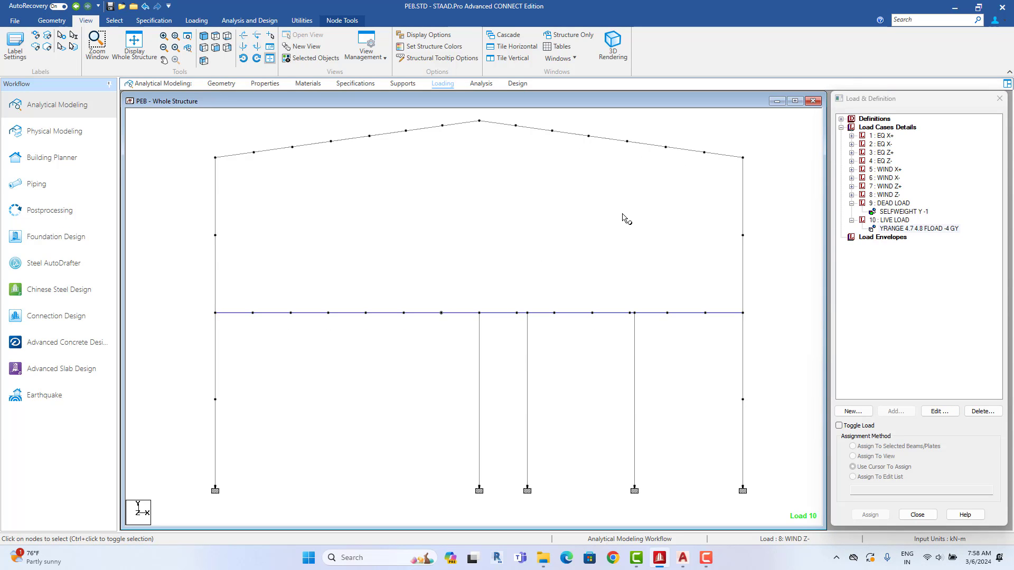
{"action": "right_click", "coordinate": [653, 204]}
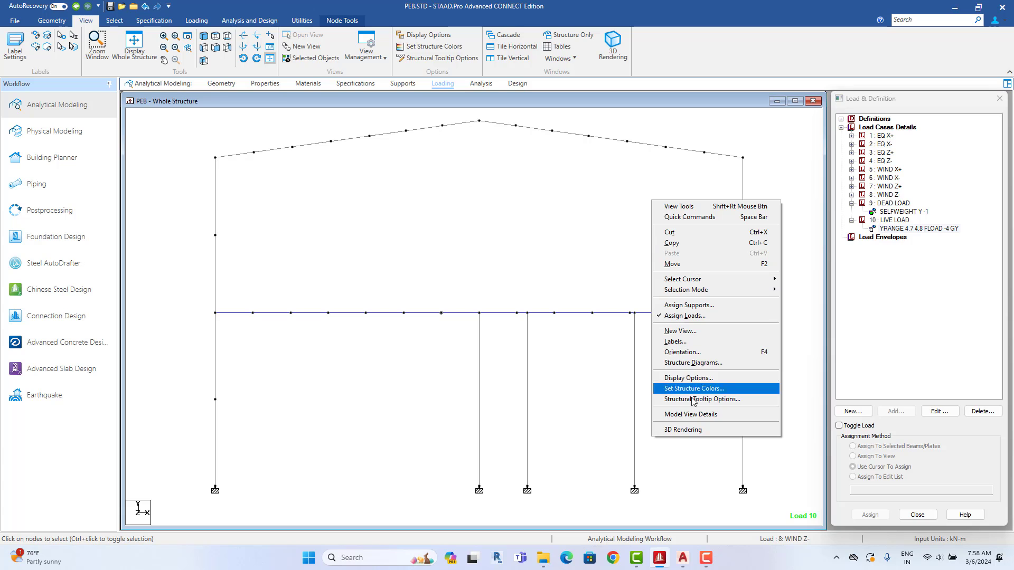
{"action": "left_click", "coordinate": [689, 345]}
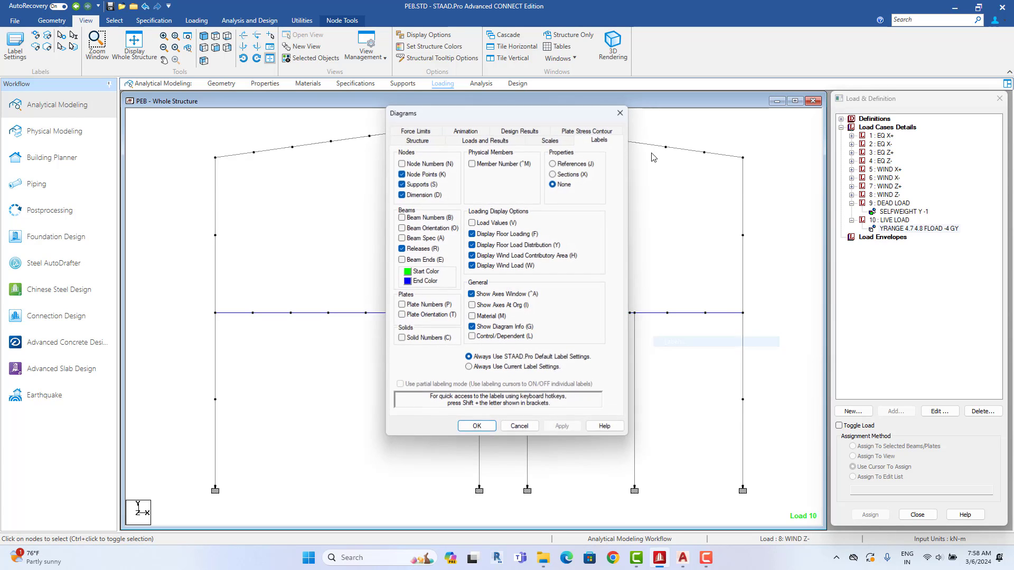
{"action": "left_click_drag", "start_coordinate": [575, 115], "coordinate": [892, 97]}
{"action": "left_click", "coordinate": [877, 127]}
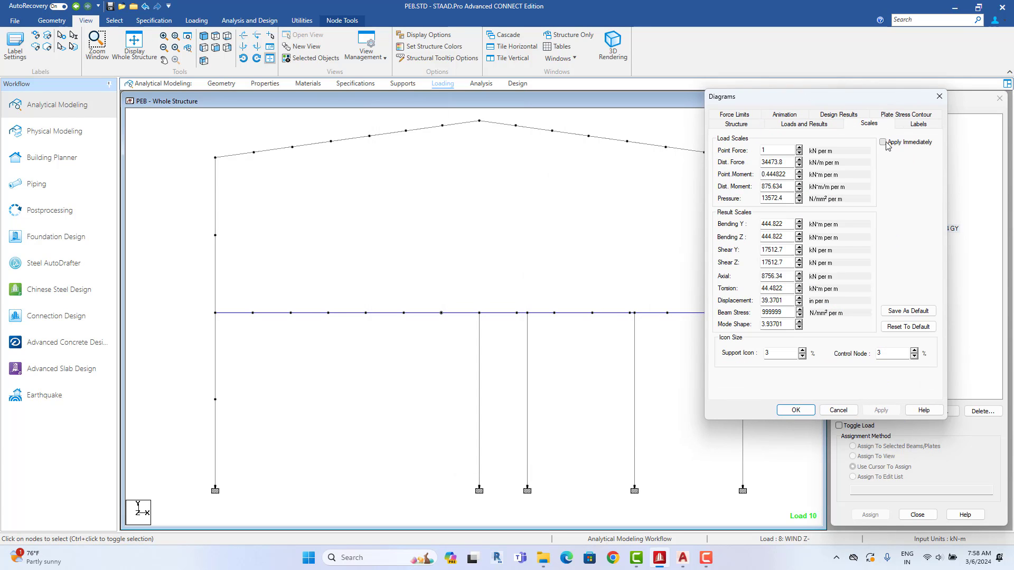
{"action": "left_click", "coordinate": [882, 142]}
Step: Set the distributed force load scale to 2 kN/m per m and accept the diagram settings
{"action": "left_click", "coordinate": [798, 168]}
{"action": "left_click", "coordinate": [799, 165]}
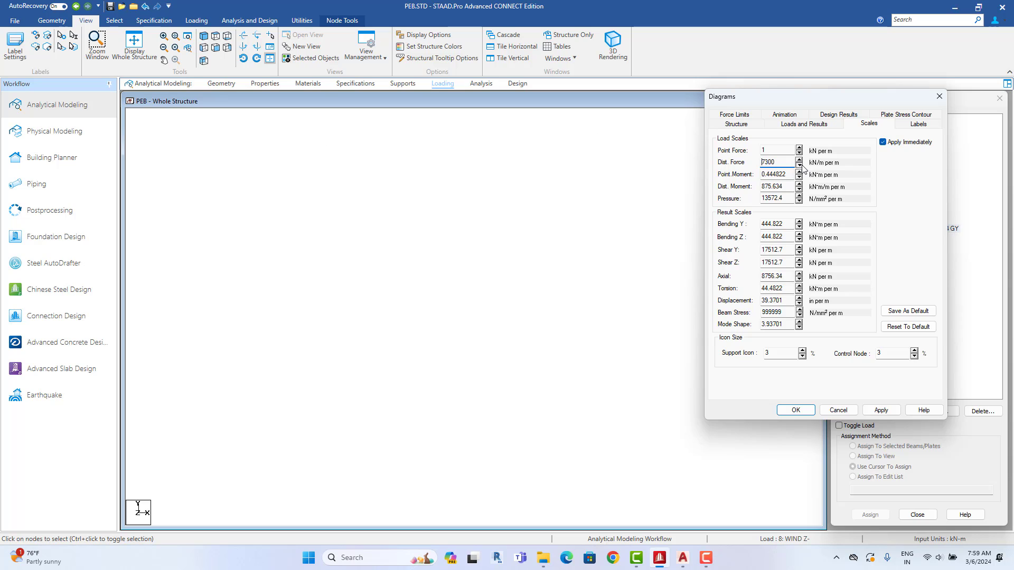
{"action": "left_click", "coordinate": [799, 166]}
{"action": "left_click", "coordinate": [800, 165]}
{"action": "left_click", "coordinate": [799, 165]}
{"action": "left_click", "coordinate": [799, 165]}
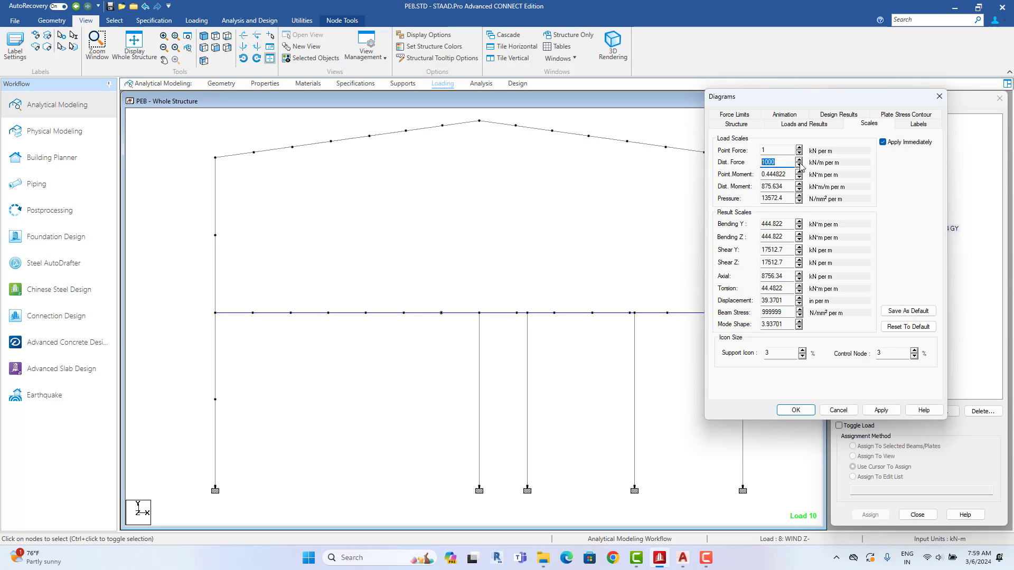
{"action": "left_click", "coordinate": [800, 165]}
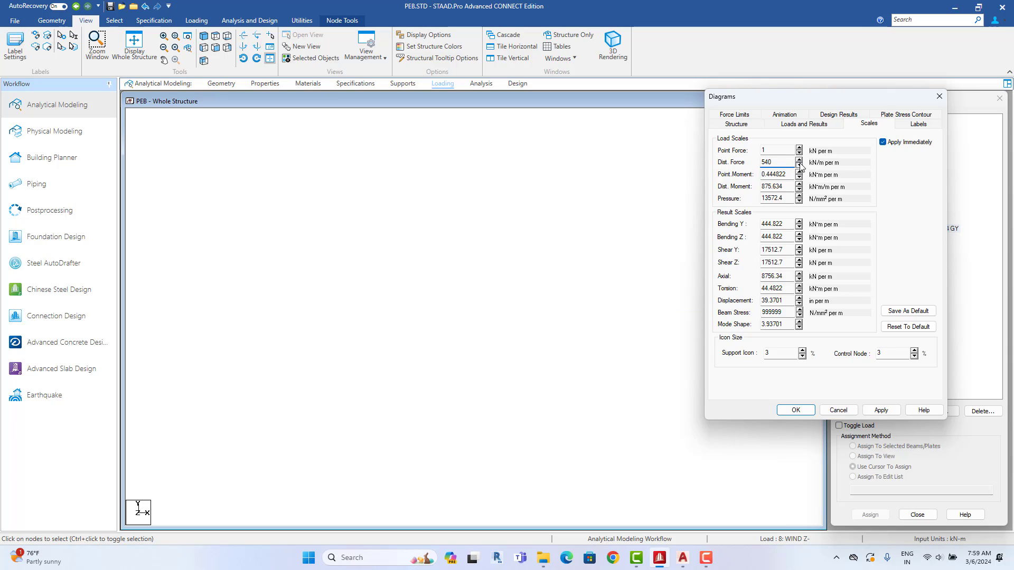
{"action": "left_click", "coordinate": [799, 165]}
{"action": "left_click", "coordinate": [800, 165]}
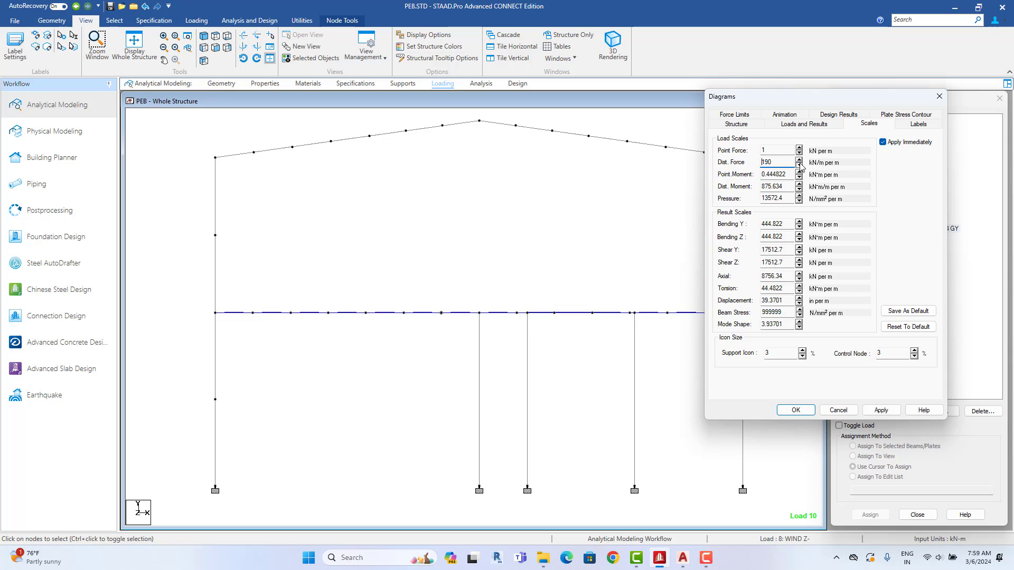
{"action": "left_click", "coordinate": [800, 166]}
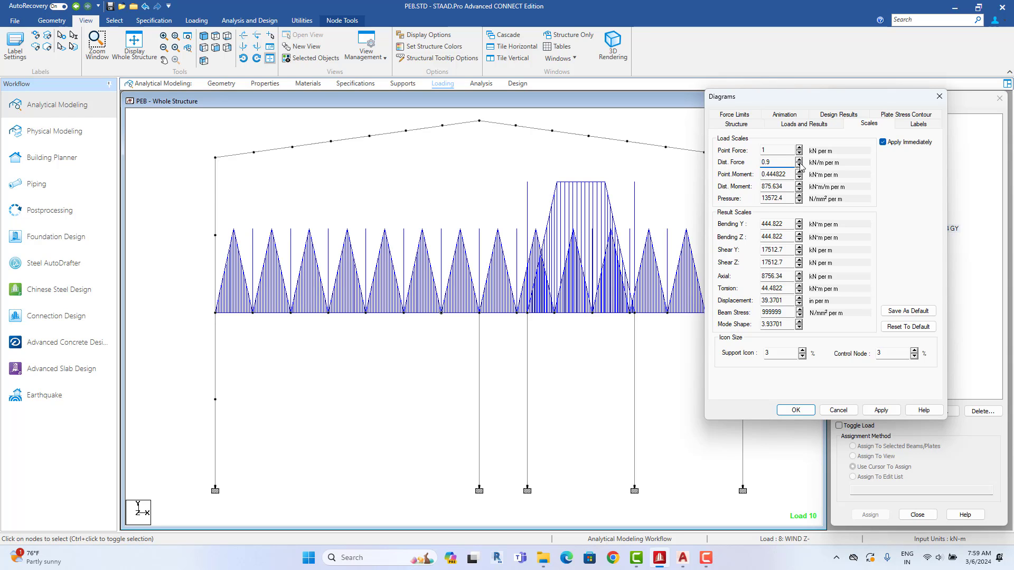
{"action": "left_click", "coordinate": [799, 161]}
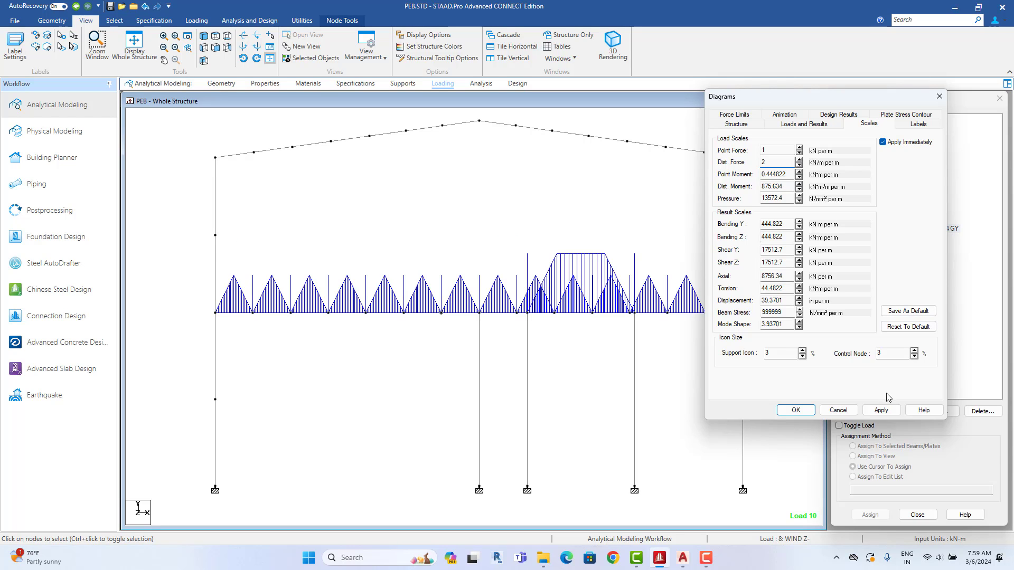
{"action": "left_click", "coordinate": [796, 410]}
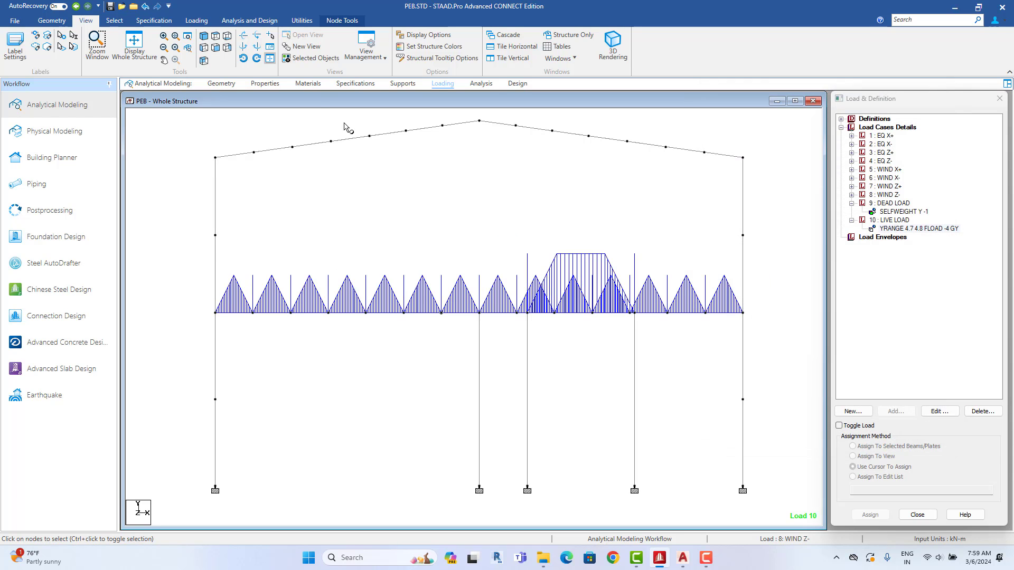
Step: Examine the dead load selfweight and live load floor load assignments on the whole structure in an isometric view
{"action": "left_click", "coordinate": [215, 47]}
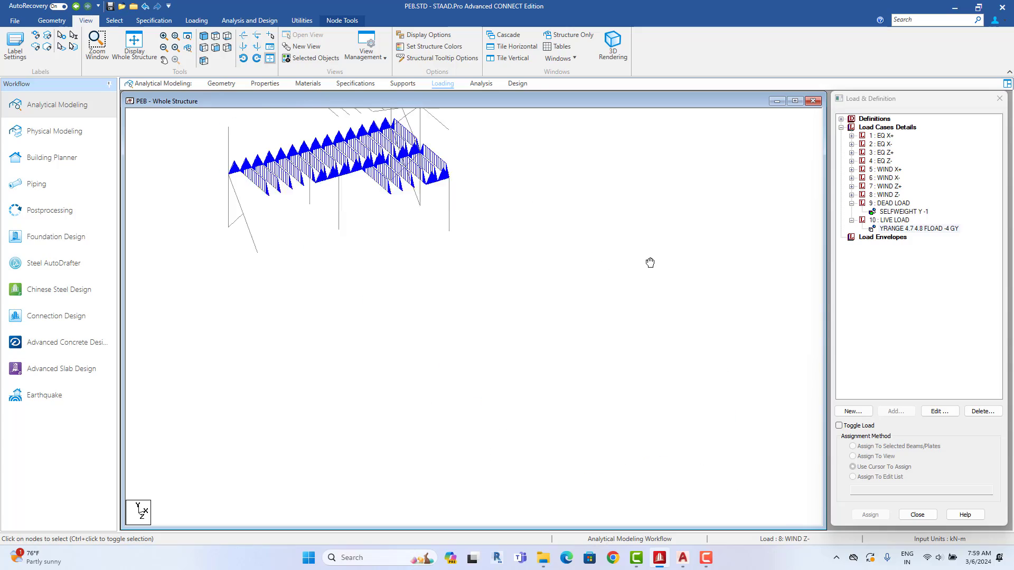
{"action": "left_click", "coordinate": [904, 212]}
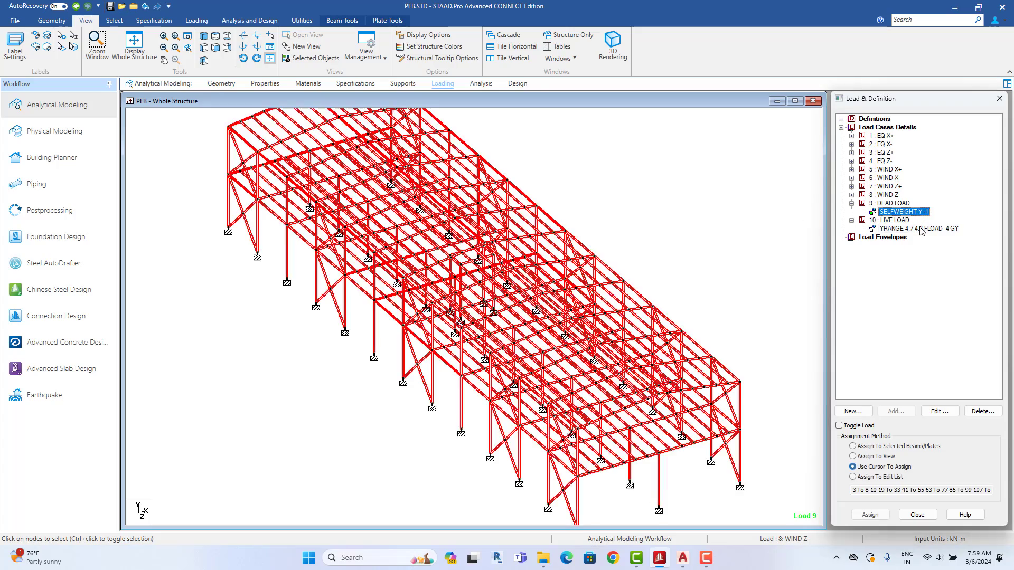
{"action": "left_click", "coordinate": [918, 228]}
{"action": "left_click", "coordinate": [915, 212]}
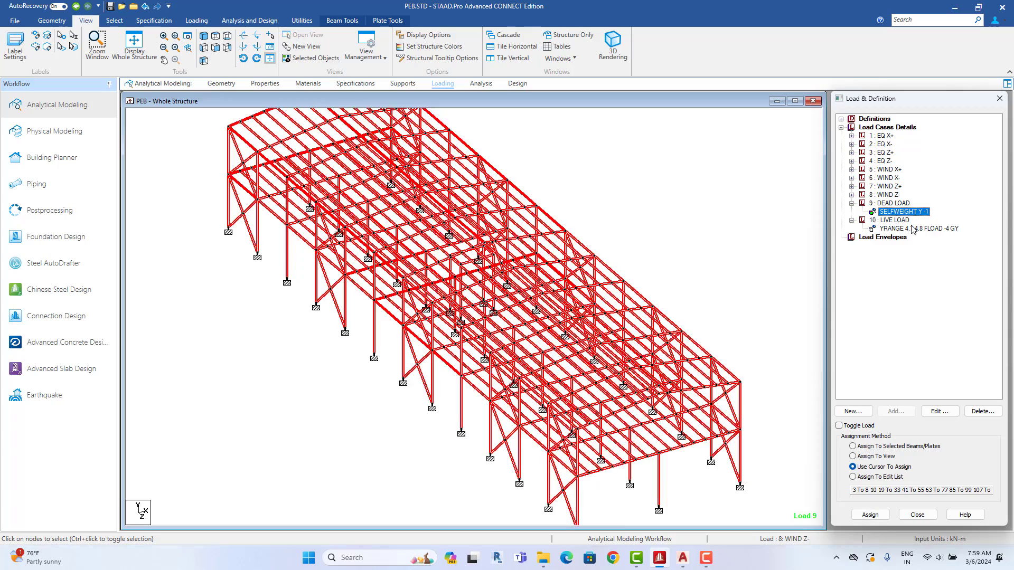
{"action": "left_click", "coordinate": [913, 228]}
{"action": "left_click", "coordinate": [695, 272]}
{"action": "left_click", "coordinate": [892, 213]}
{"action": "left_click", "coordinate": [706, 273]}
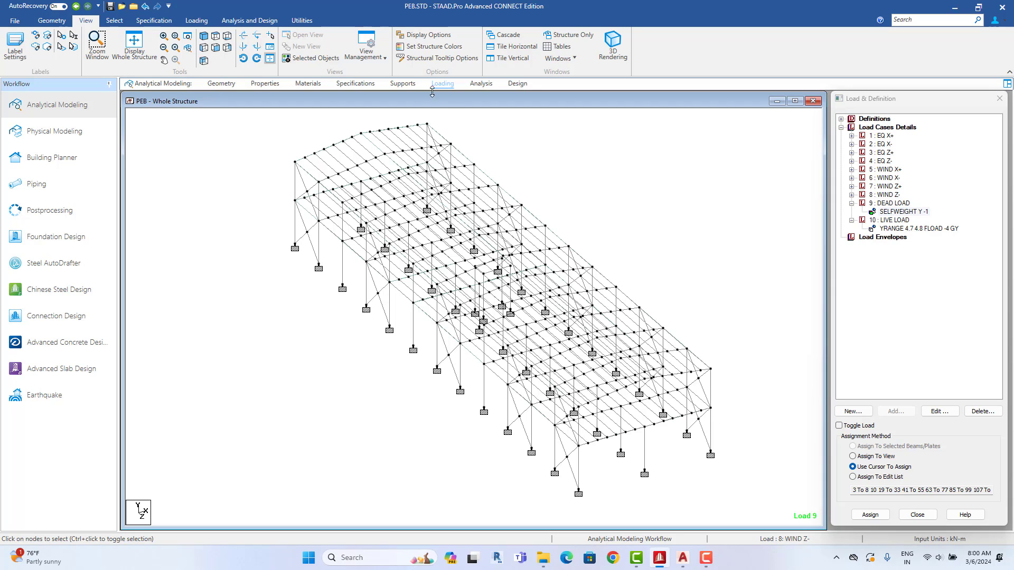
Step: Save the modified structure and open its command file in the editor
{"action": "left_click", "coordinate": [301, 20]}
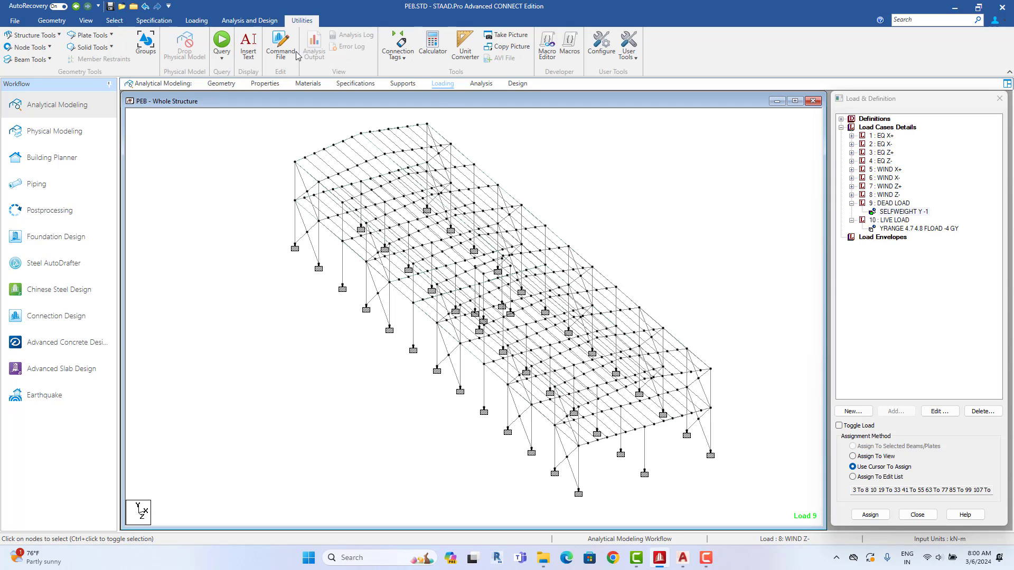
{"action": "left_click", "coordinate": [280, 45]}
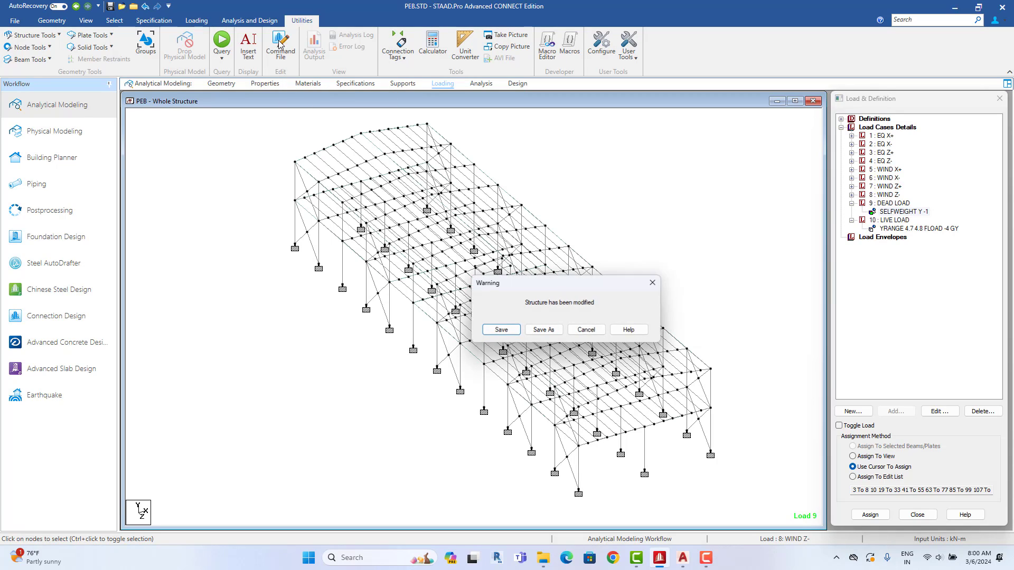
{"action": "left_click", "coordinate": [501, 329]}
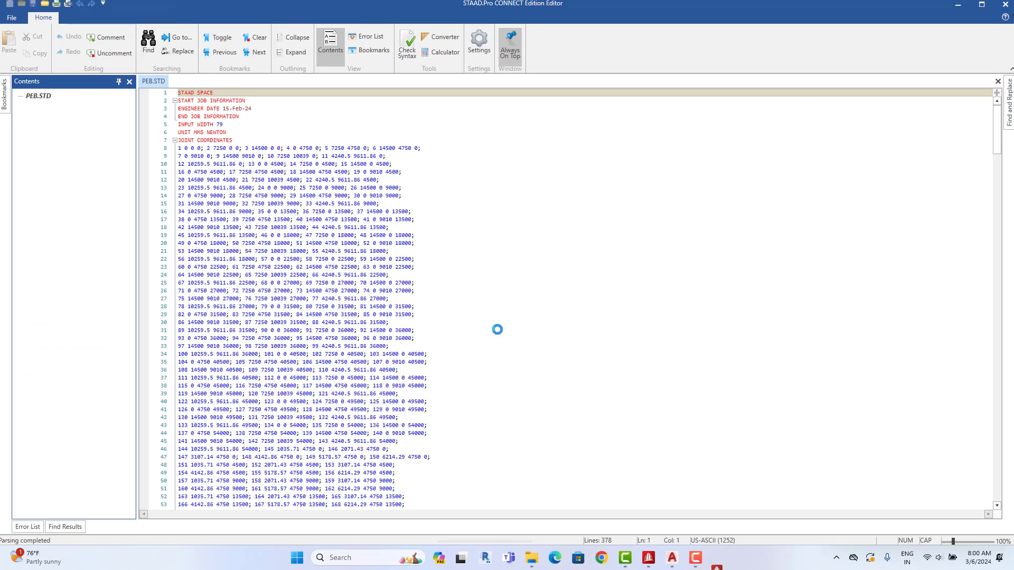
Step: Go to the DEFINE IS1893 2016 ACCIDENTAL LOAD line in the command file and bookmark it
{"action": "scroll", "coordinate": [497, 329], "scroll_direction": "down", "scroll_amount": 20}
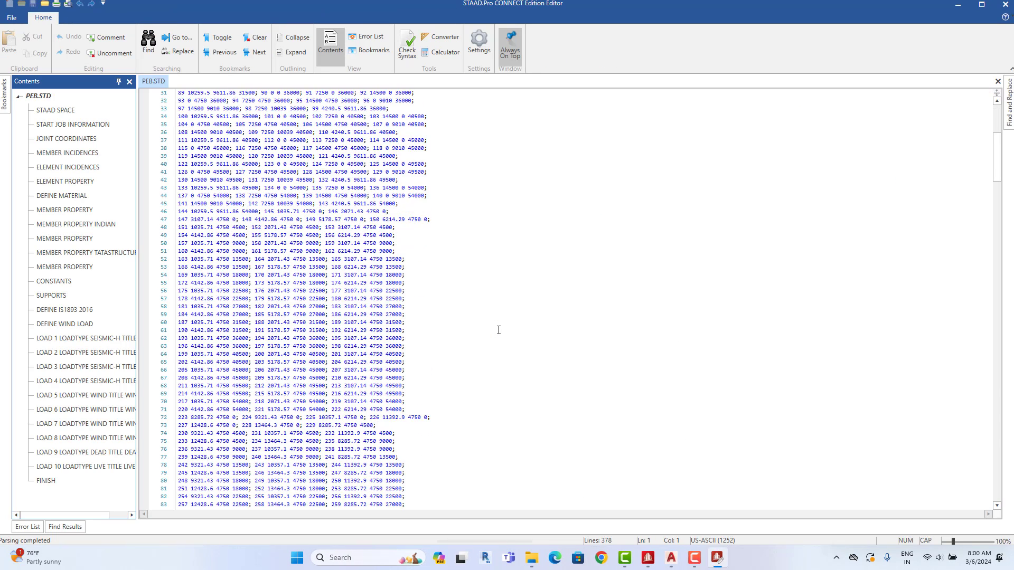
{"action": "scroll", "coordinate": [498, 330], "scroll_direction": "down", "scroll_amount": 20}
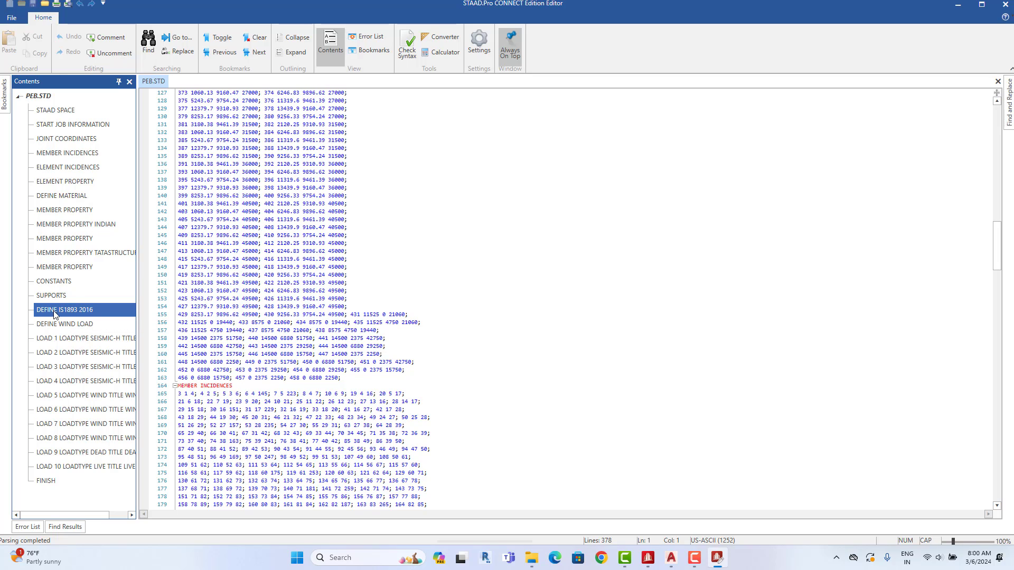
{"action": "left_click", "coordinate": [101, 314]}
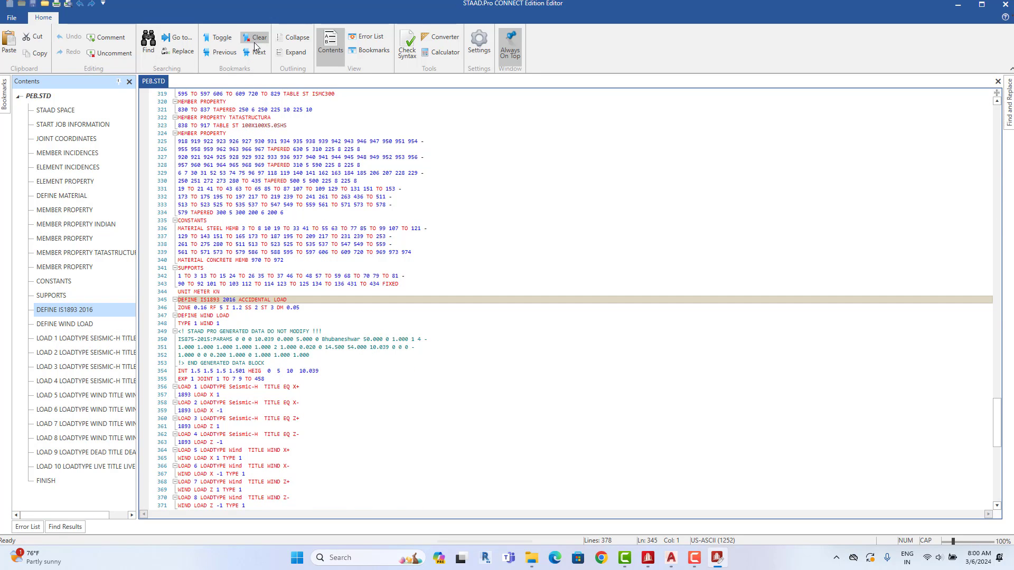
{"action": "left_click", "coordinate": [220, 37]}
Step: Insert a blank line below the ZONE parameters of the IS1893 2016 definition
{"action": "scroll", "coordinate": [232, 307], "scroll_direction": "up", "scroll_amount": 5}
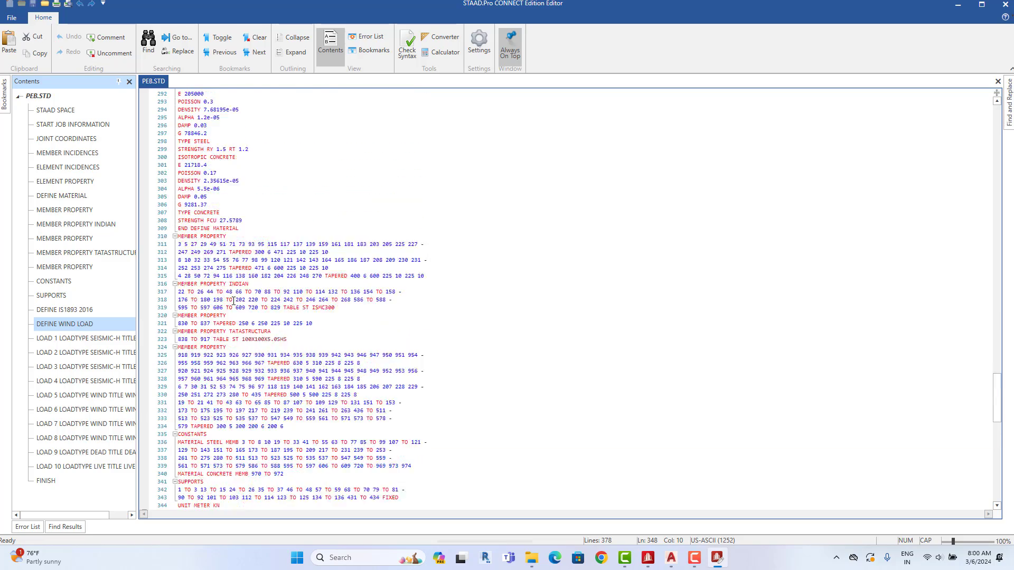
{"action": "scroll", "coordinate": [211, 306], "scroll_direction": "down", "scroll_amount": 6}
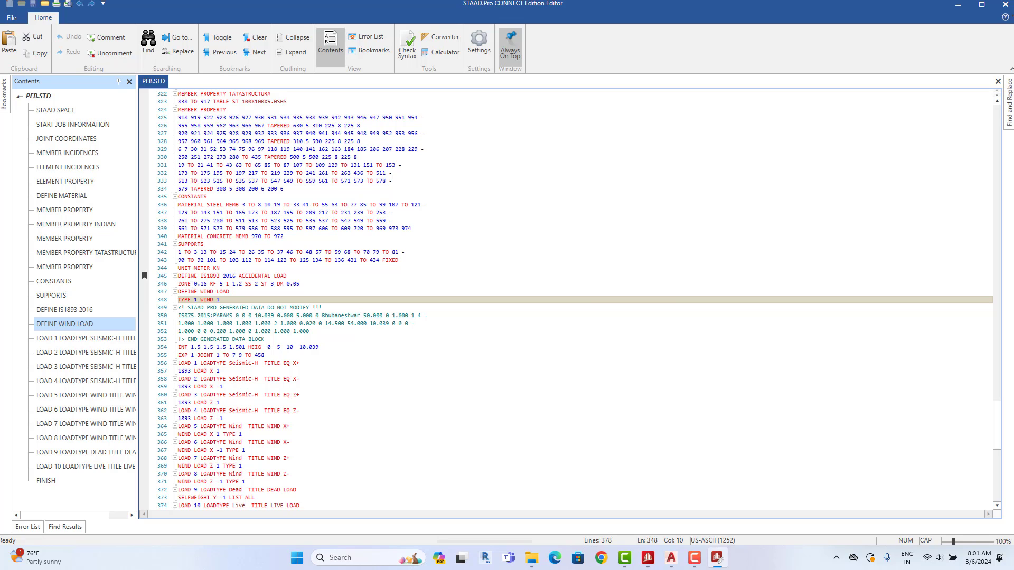
{"action": "left_click", "coordinate": [302, 285]}
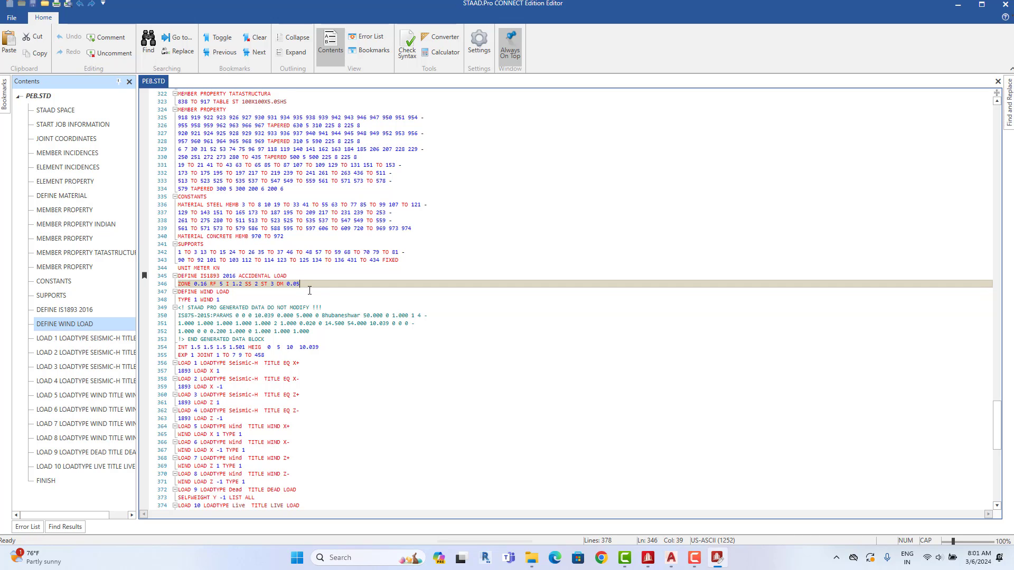
{"action": "key", "text": "Return"}
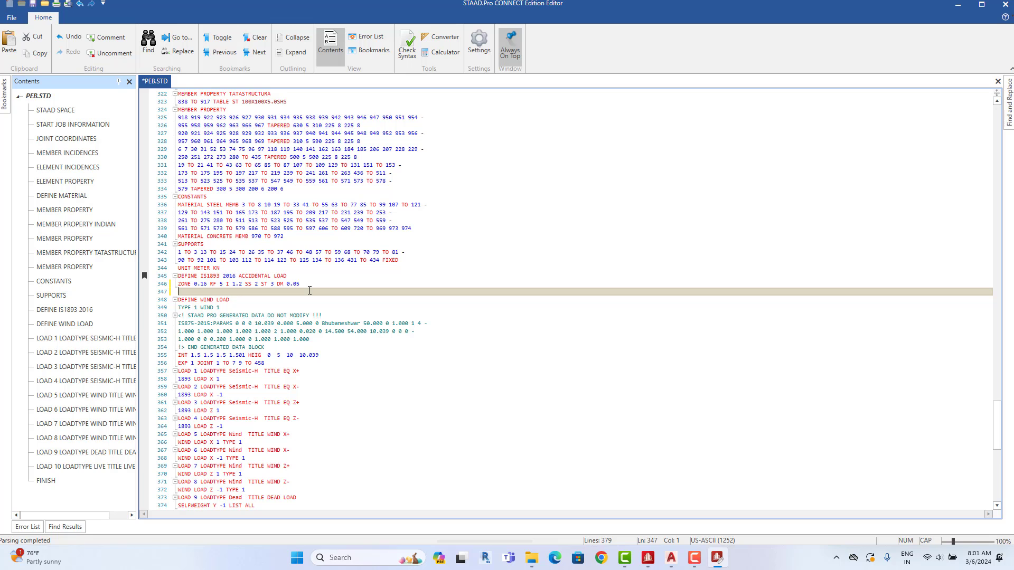
Step: Copy the SELFWEIGHT Y -1 LIST ALL line from load case 9 into the blank line of the IS1893 definition and add a new line below
{"action": "scroll", "coordinate": [309, 292], "scroll_direction": "down", "scroll_amount": 3}
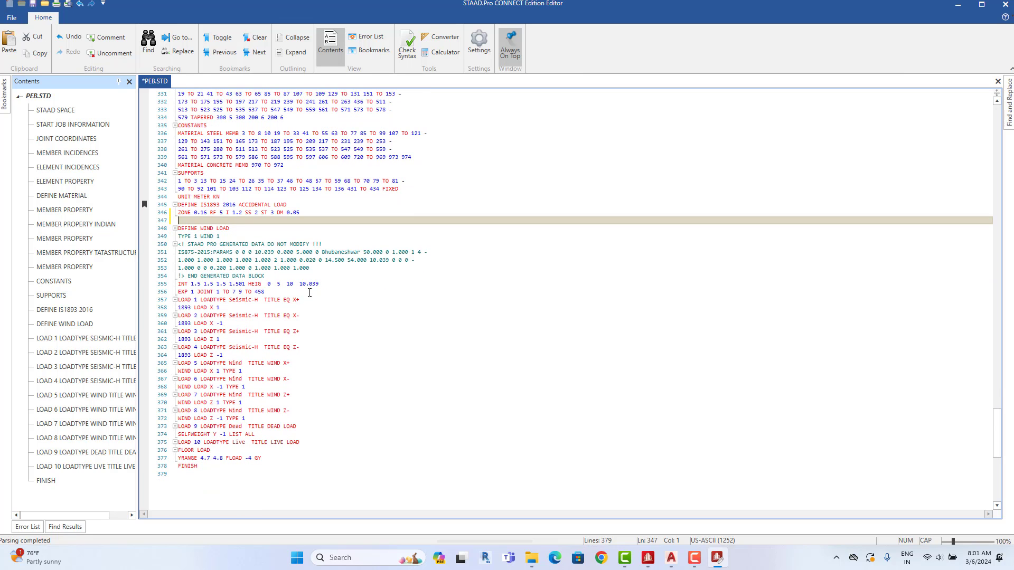
{"action": "left_click_drag", "start_coordinate": [264, 458], "coordinate": [199, 434]}
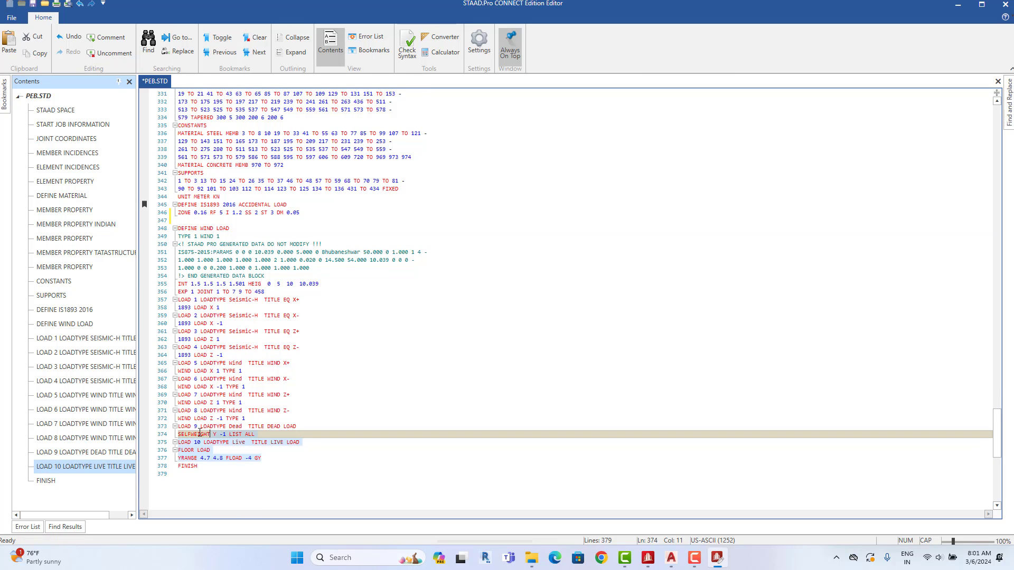
{"action": "left_click", "coordinate": [190, 434]}
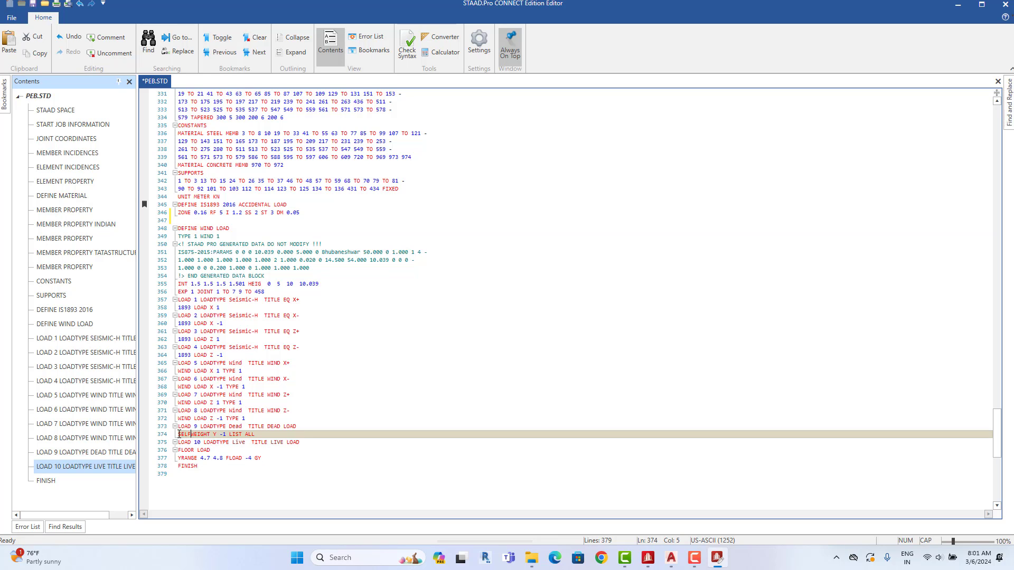
{"action": "left_click", "coordinate": [257, 469]}
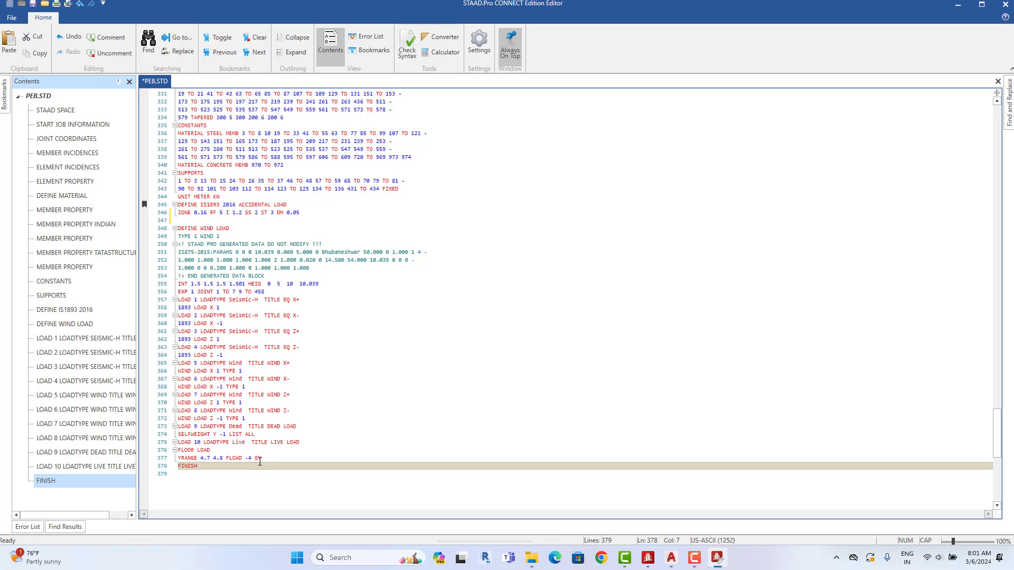
{"action": "left_click_drag", "start_coordinate": [260, 459], "coordinate": [178, 450]}
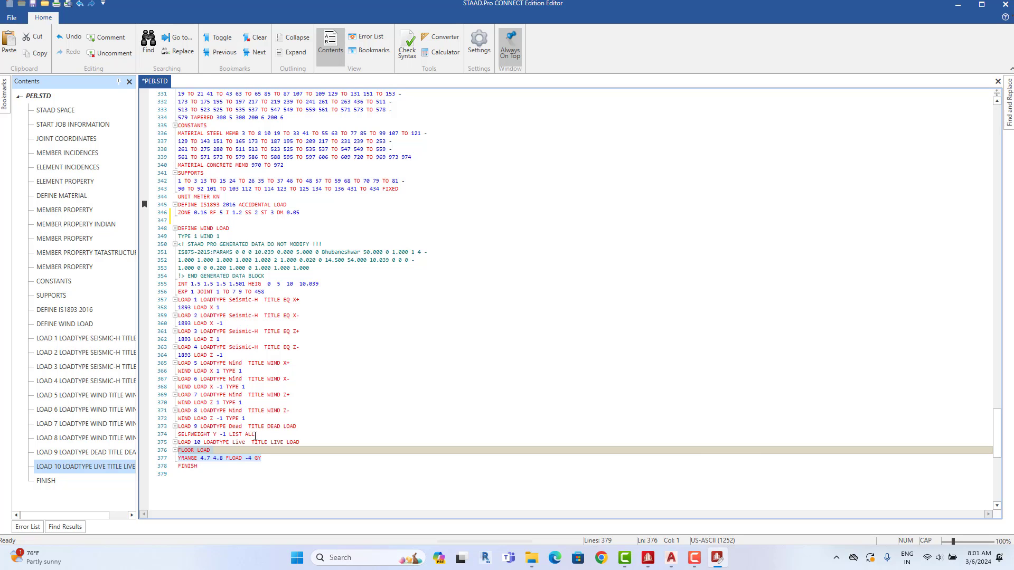
{"action": "left_click_drag", "start_coordinate": [256, 434], "coordinate": [169, 435]}
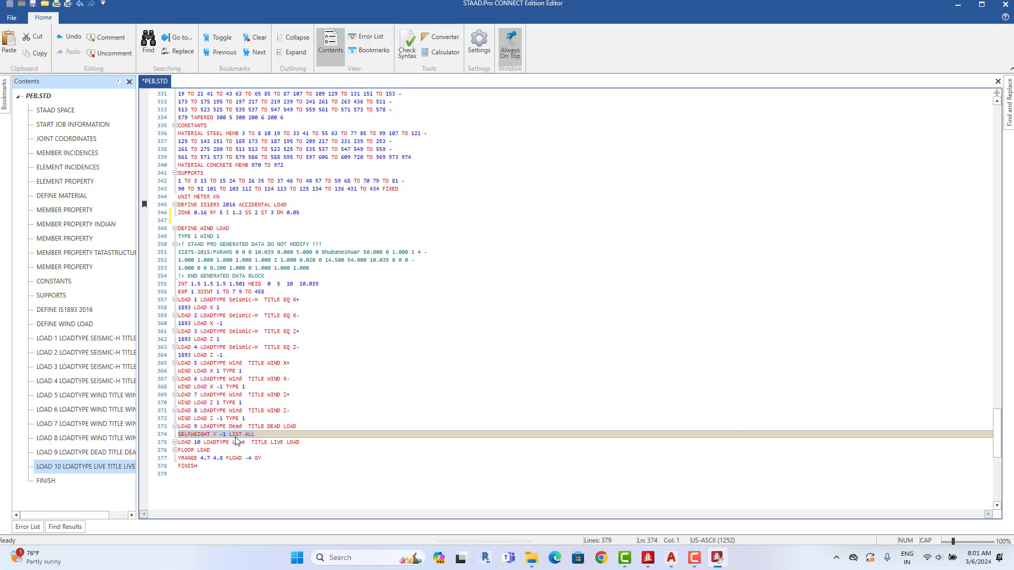
{"action": "left_click", "coordinate": [249, 426]}
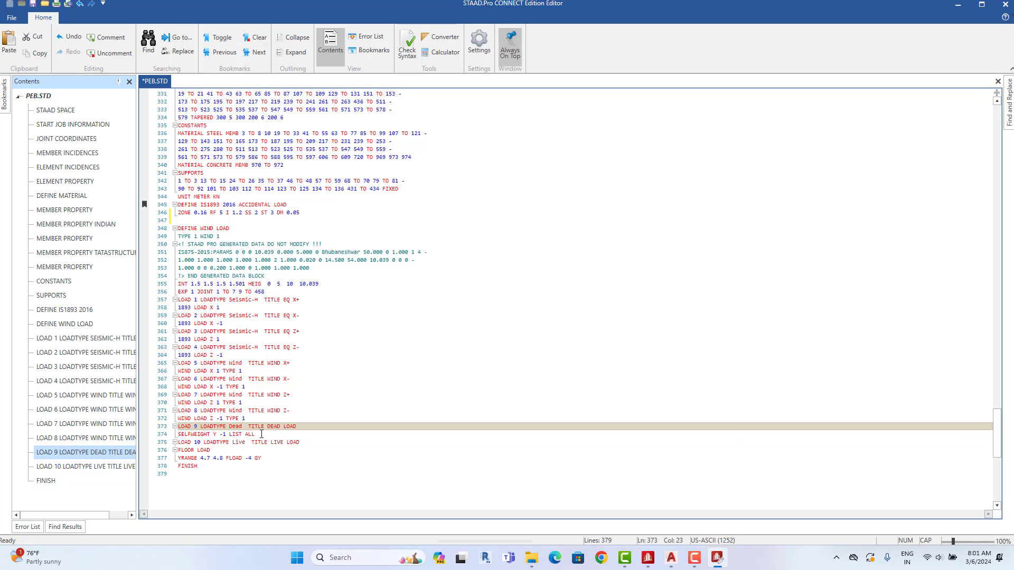
{"action": "left_click_drag", "start_coordinate": [263, 434], "coordinate": [169, 434]}
{"action": "key", "text": "ctrl+c"}
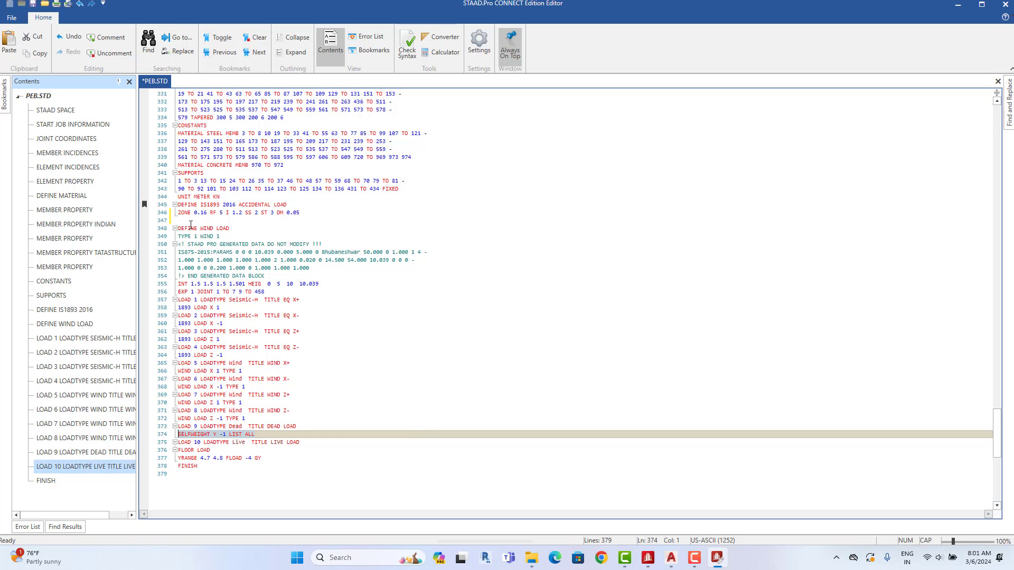
{"action": "left_click", "coordinate": [186, 221]}
{"action": "key", "text": "ctrl+v"}
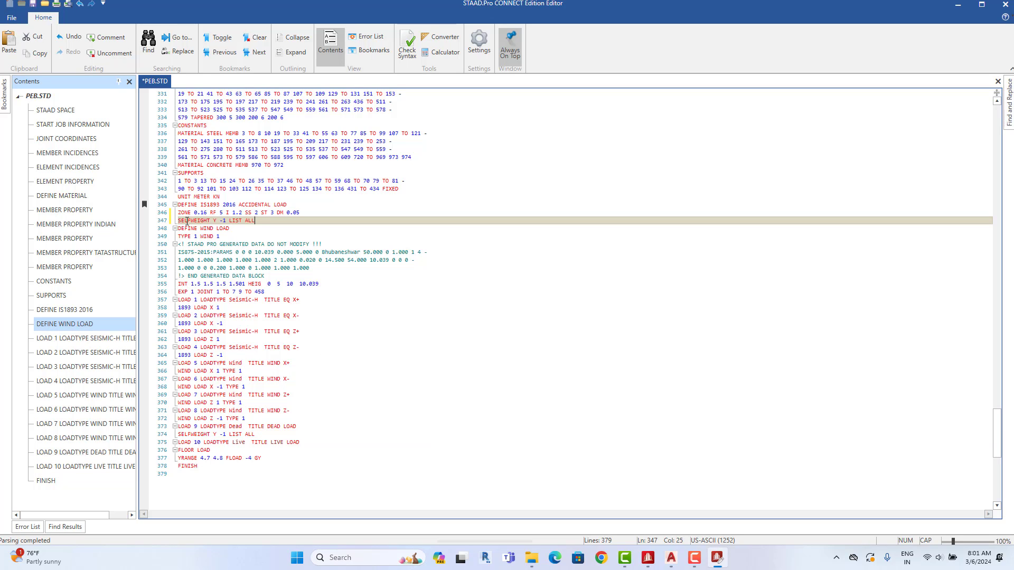
{"action": "key", "text": "Return"}
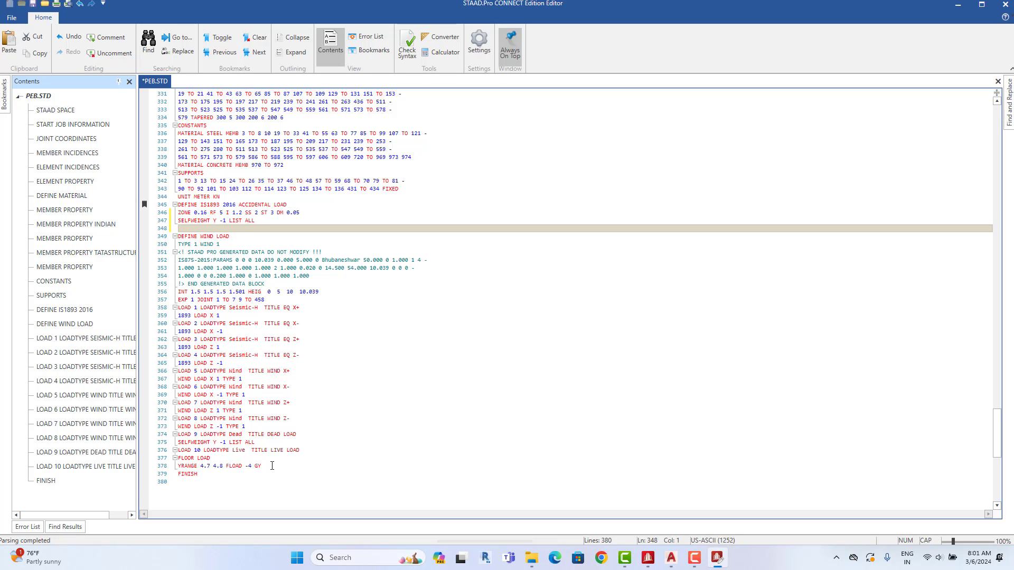
Step: Copy the FLOOR LOAD and YRANGE 4.7 4.8 FLOAD -4 GY lines from load case 10 into the blank line of the IS1893 definition
{"action": "left_click_drag", "start_coordinate": [267, 466], "coordinate": [178, 458]}
{"action": "key", "text": "ctrl+c"}
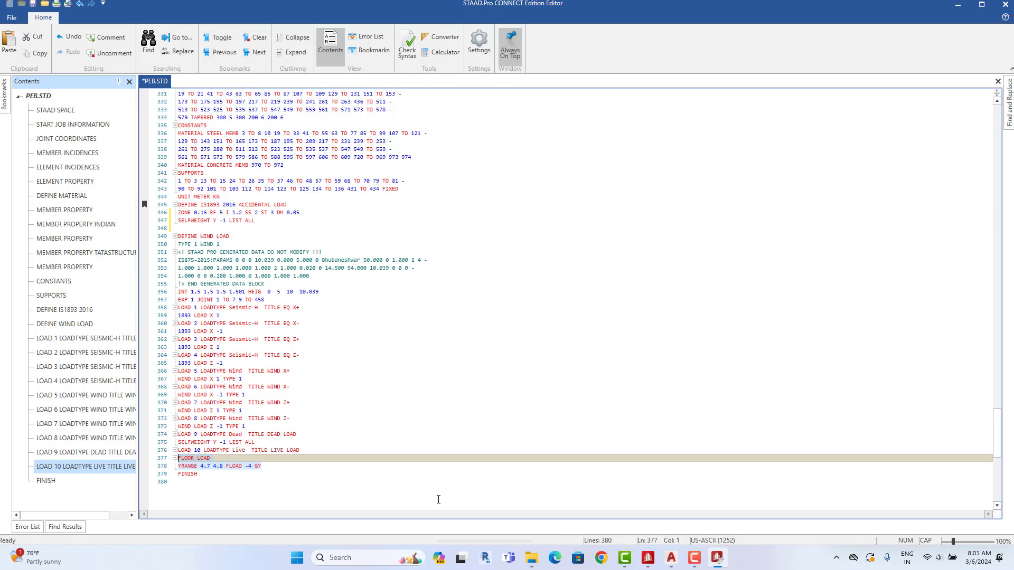
{"action": "left_click", "coordinate": [184, 228]}
{"action": "key", "text": "ctrl+v"}
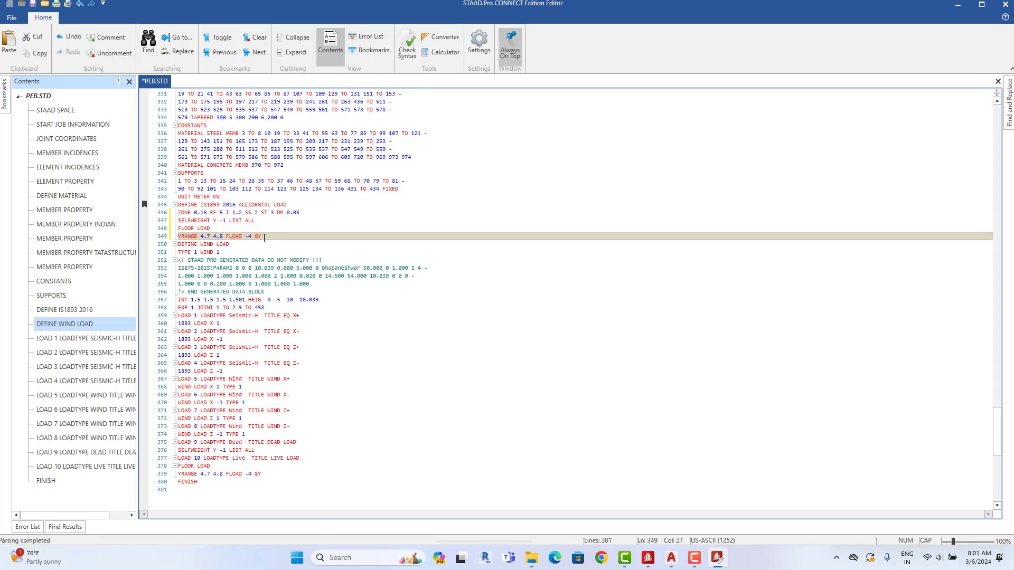
Step: Examine the copied self-weight and floor load lines of the IS1893 definition at a larger text size
{"action": "left_click_drag", "start_coordinate": [262, 236], "coordinate": [178, 221]}
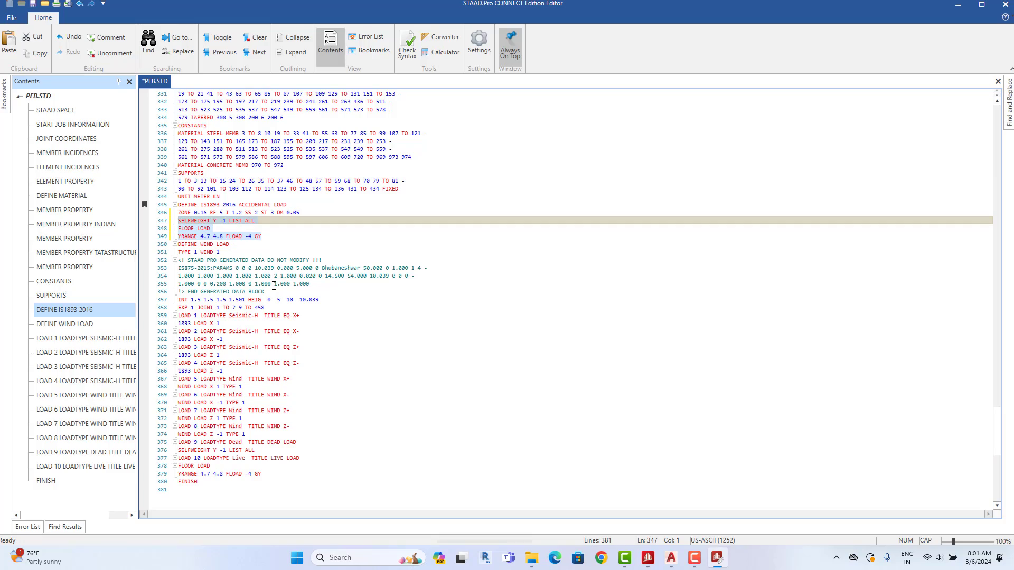
{"action": "scroll", "coordinate": [267, 225], "scroll_direction": "up", "scroll_amount": 5, "text": "ctrl"}
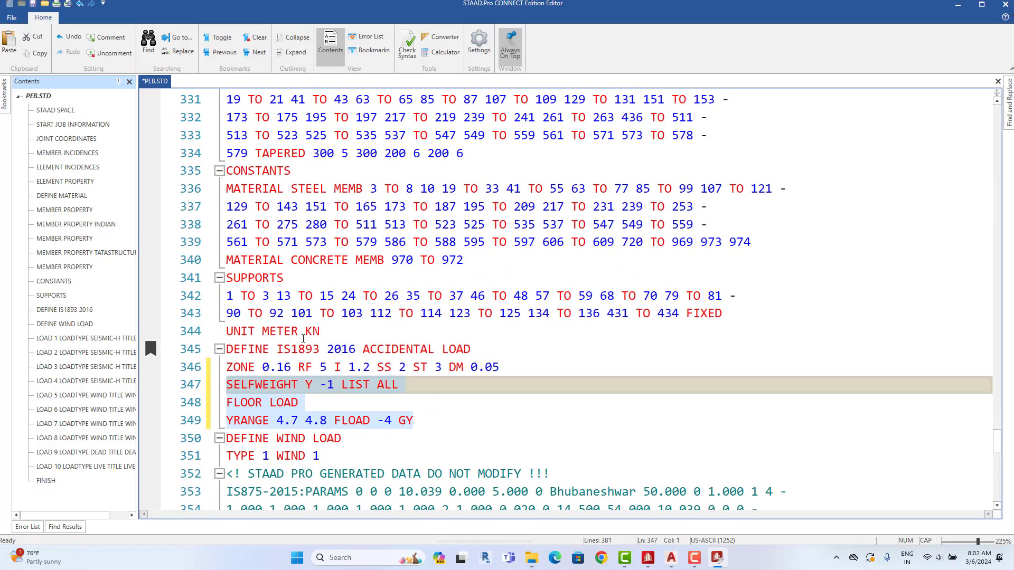
{"action": "scroll", "coordinate": [303, 339], "scroll_direction": "down", "scroll_amount": 2, "text": "ctrl"}
{"action": "scroll", "coordinate": [303, 338], "scroll_direction": "up", "scroll_amount": 2, "text": "ctrl"}
{"action": "scroll", "coordinate": [303, 339], "scroll_direction": "up", "scroll_amount": 1, "text": "ctrl"}
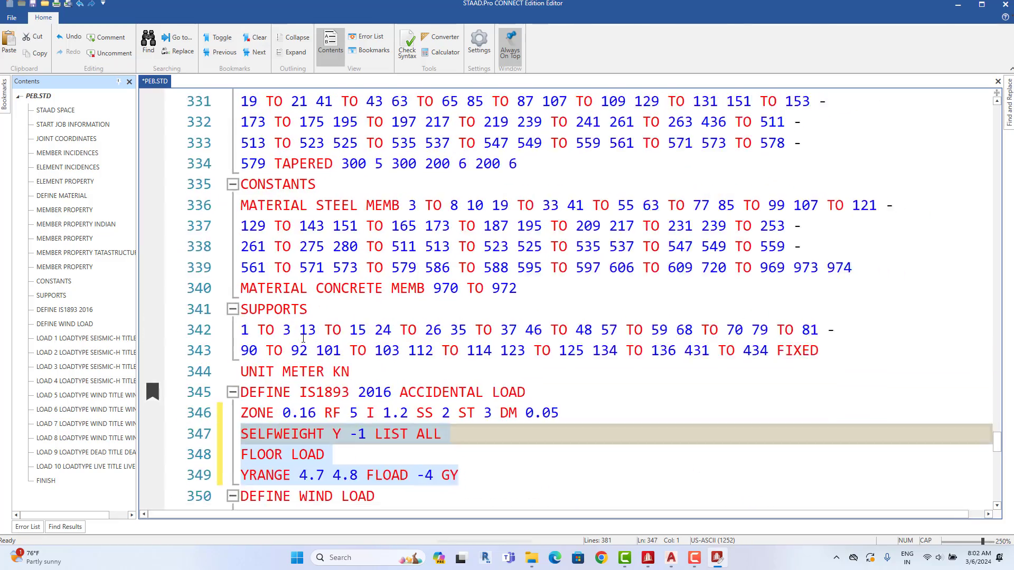
{"action": "scroll", "coordinate": [303, 339], "scroll_direction": "down", "scroll_amount": 1, "text": "ctrl"}
{"action": "scroll", "coordinate": [303, 339], "scroll_direction": "up", "scroll_amount": 2, "text": "ctrl"}
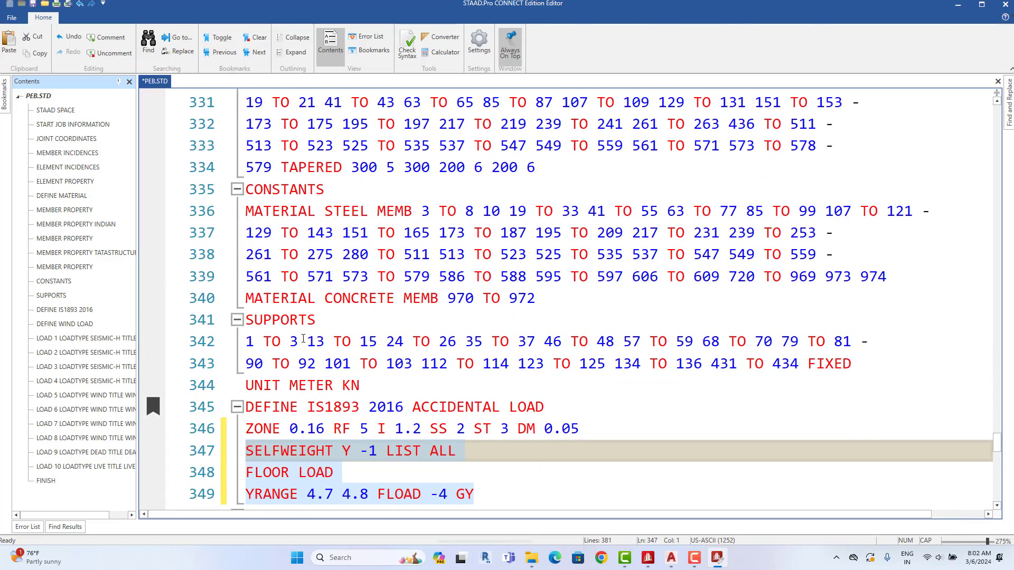
{"action": "scroll", "coordinate": [303, 338], "scroll_direction": "down", "scroll_amount": 4}
{"action": "scroll", "coordinate": [303, 338], "scroll_direction": "up", "scroll_amount": 1}
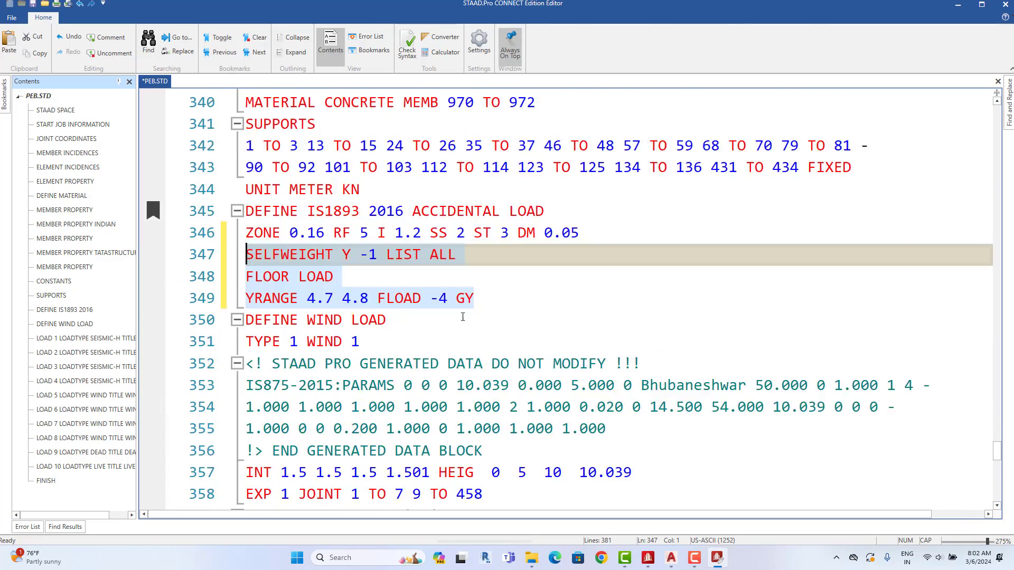
{"action": "left_click", "coordinate": [479, 305]}
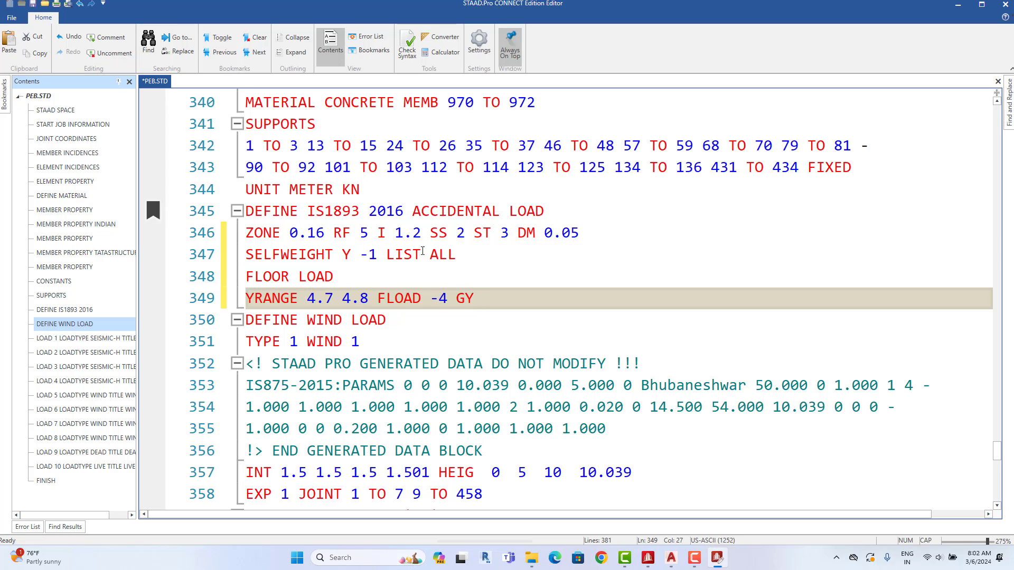
{"action": "scroll", "coordinate": [475, 306], "scroll_direction": "down", "scroll_amount": 4}
{"action": "scroll", "coordinate": [461, 352], "scroll_direction": "down", "scroll_amount": 10}
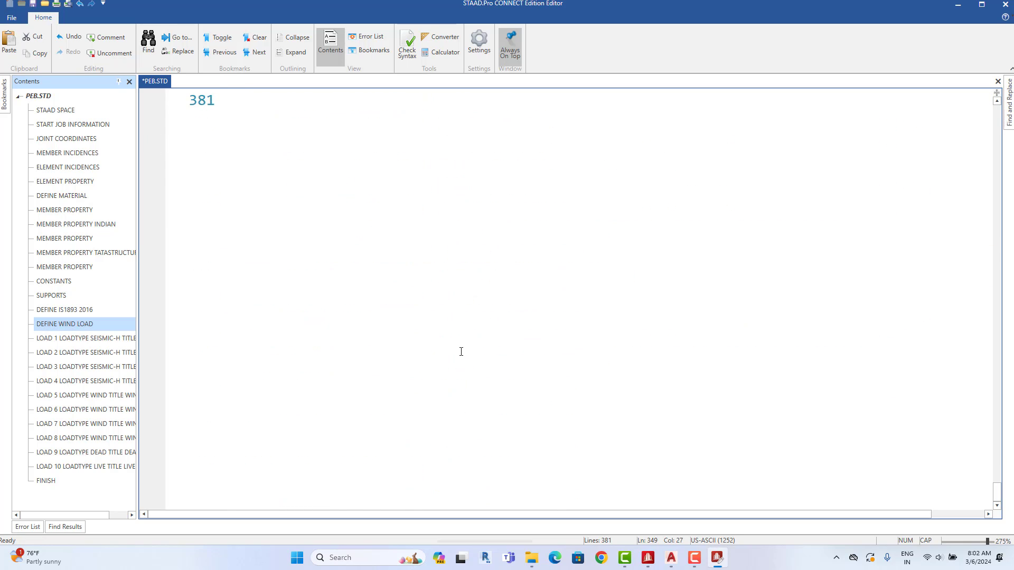
{"action": "scroll", "coordinate": [461, 352], "scroll_direction": "up", "scroll_amount": 5}
{"action": "scroll", "coordinate": [461, 352], "scroll_direction": "up", "scroll_amount": 10}
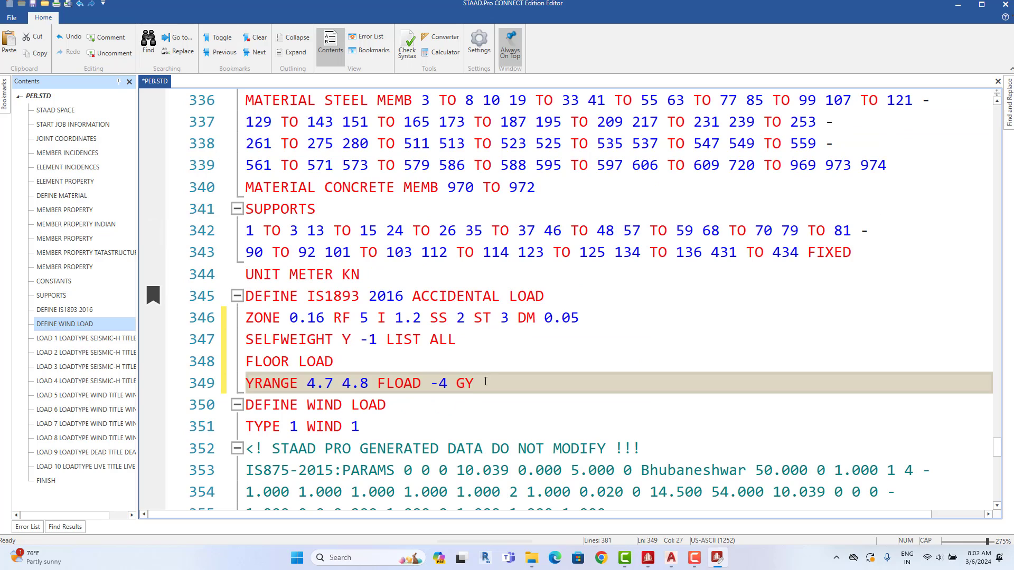
{"action": "left_click_drag", "start_coordinate": [479, 382], "coordinate": [361, 338]}
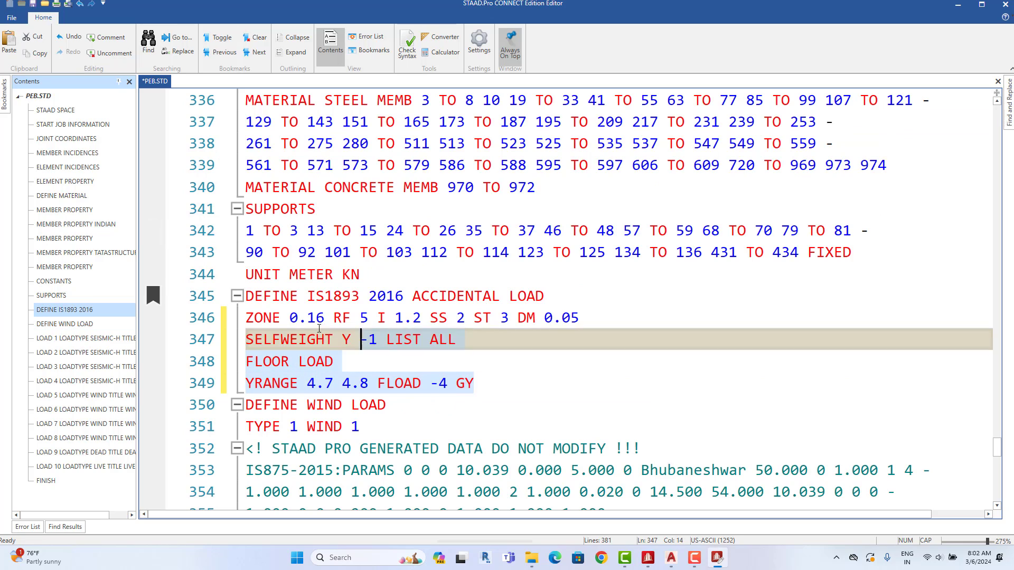
Step: Change the YRANGE line in the IS1893 definition to end with FLOAD 2, without the minus sign and GY
{"action": "left_click", "coordinate": [494, 382]}
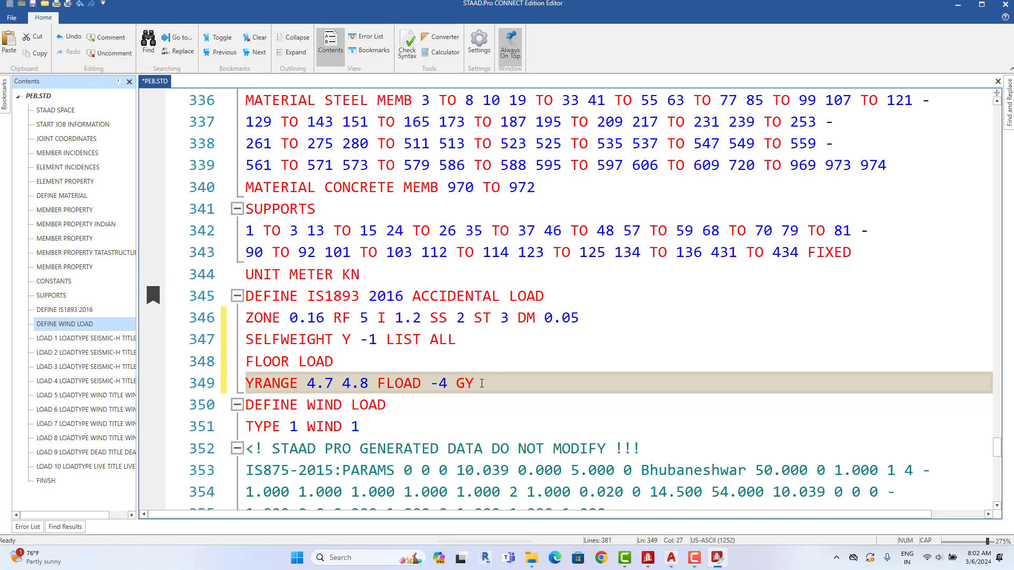
{"action": "key", "text": "BackSpace"}
{"action": "key", "text": "BackSpace"}
{"action": "key", "text": "BackSpace"}
{"action": "key", "text": "Left"}
{"action": "key", "text": "BackSpace"}
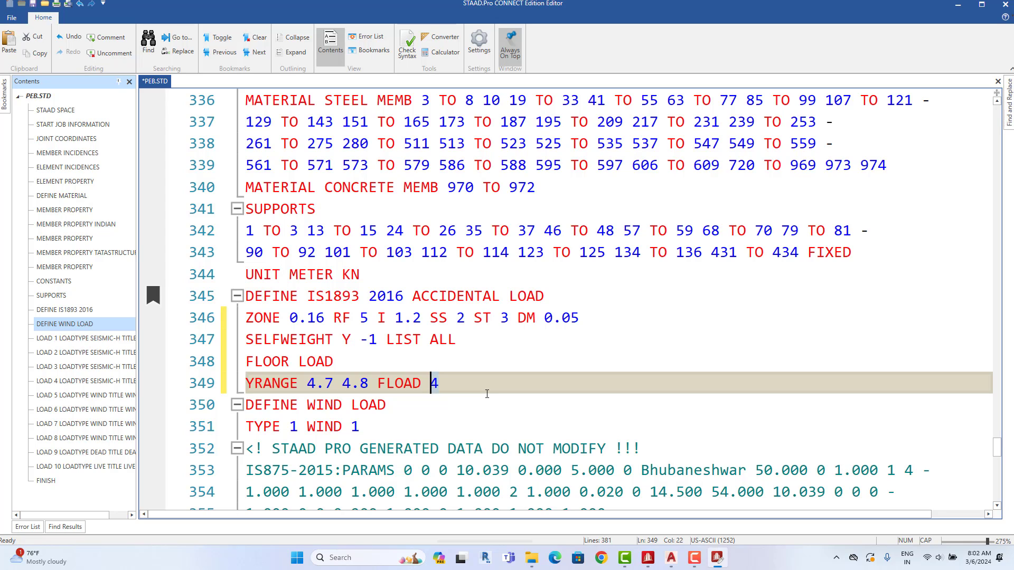
{"action": "type", "text": "2"}
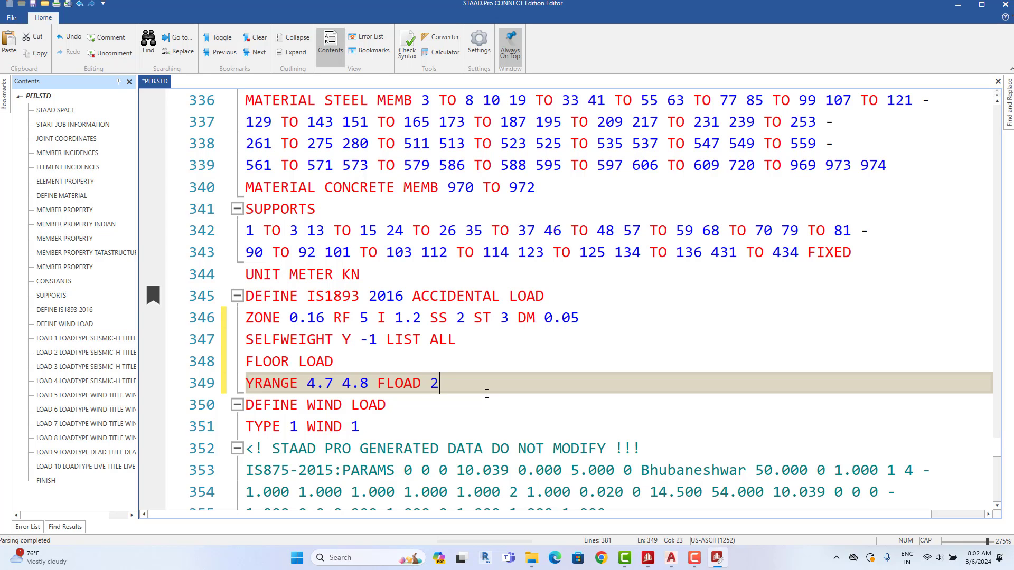
Step: Rename FLOOR LOAD to FLOOR WEIGHT in the IS1893 definition and reduce its self-weight line to SELFWEIGHT 1 LIST ALL
{"action": "left_click_drag", "start_coordinate": [336, 361], "coordinate": [299, 362]}
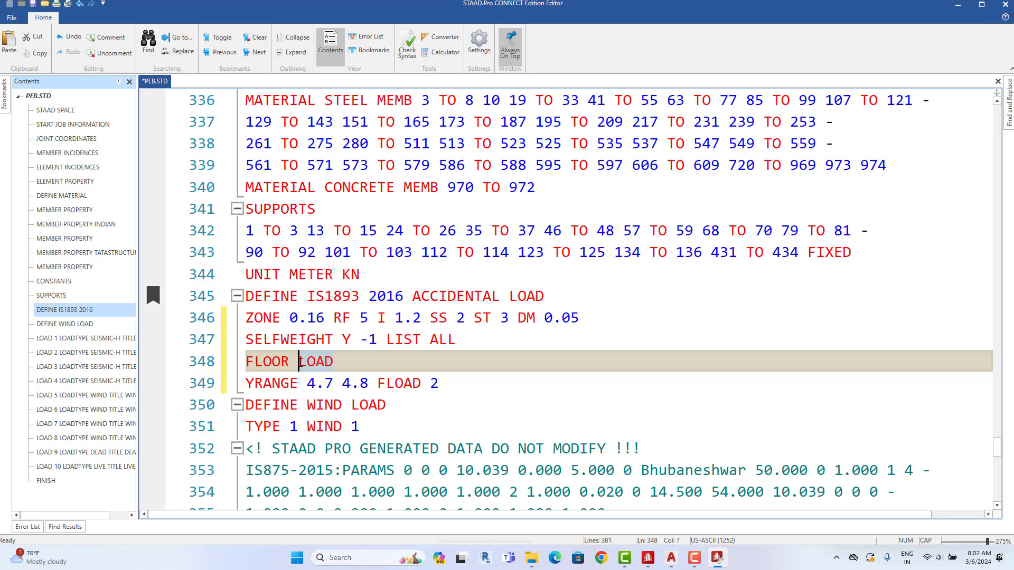
{"action": "type", "text": "WEIGHT"}
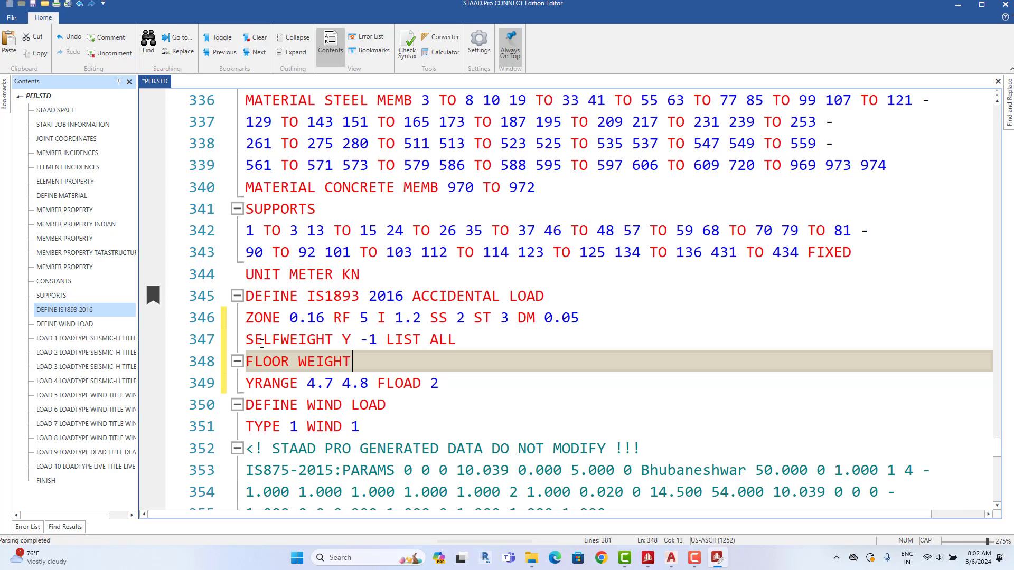
{"action": "left_click", "coordinate": [371, 340]}
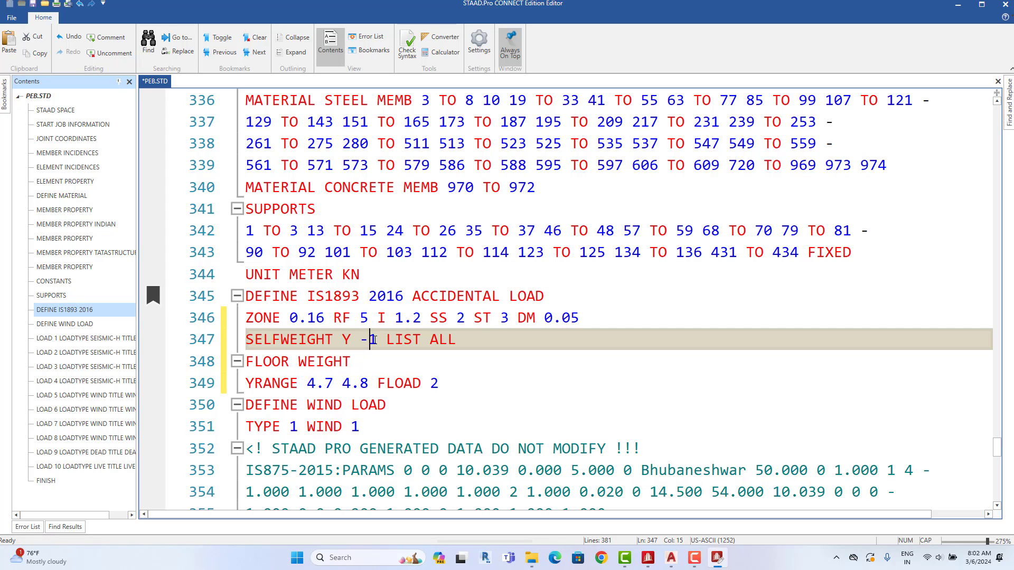
{"action": "key", "text": "BackSpace"}
{"action": "key", "text": "BackSpace"}
{"action": "key", "text": "BackSpace"}
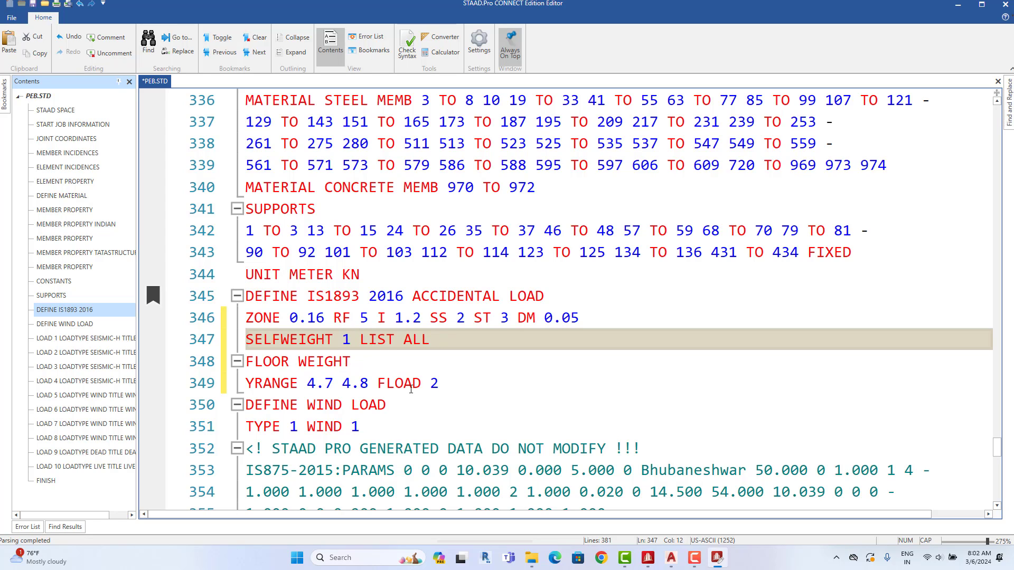
Step: Review the edited SELFWEIGHT, FLOOR WEIGHT and YRANGE lines of the IS1893 definition
{"action": "left_click_drag", "start_coordinate": [429, 383], "coordinate": [242, 339]}
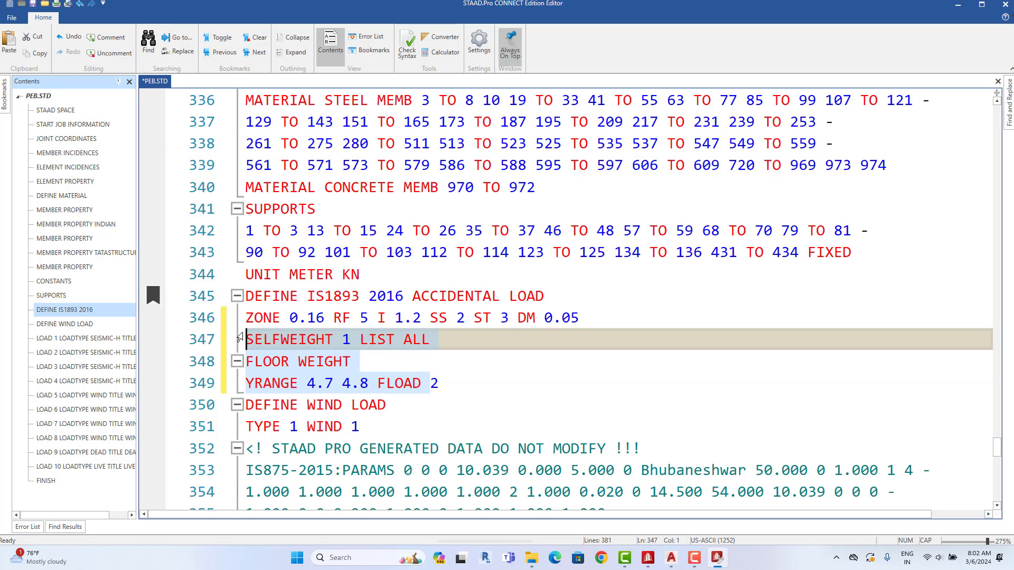
{"action": "left_click_drag", "start_coordinate": [438, 383], "coordinate": [239, 333]}
{"action": "left_click", "coordinate": [316, 340]}
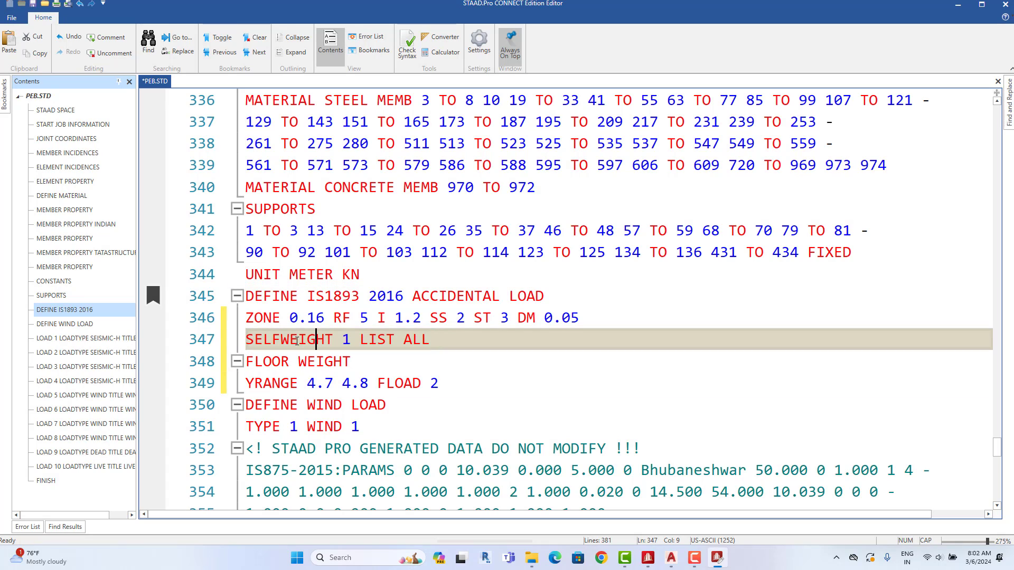
{"action": "left_click", "coordinate": [343, 340]}
{"action": "left_click", "coordinate": [456, 384]}
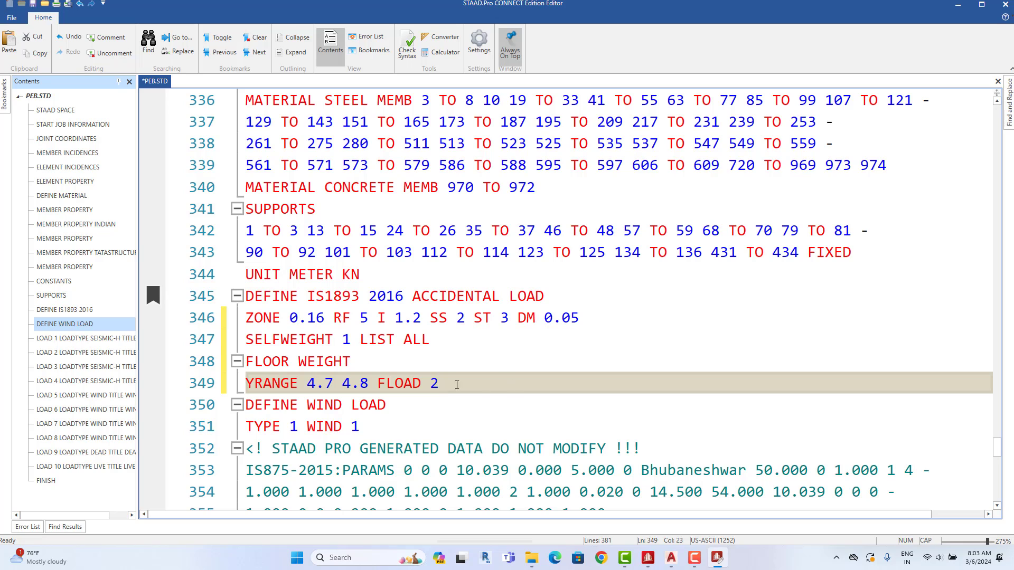
{"action": "left_click_drag", "start_coordinate": [440, 384], "coordinate": [297, 360]}
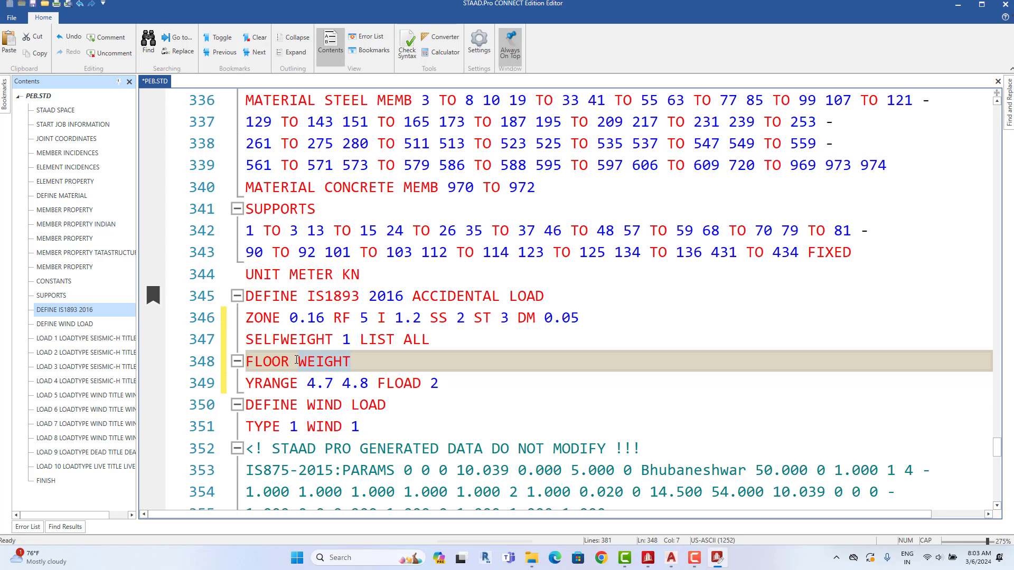
{"action": "left_click_drag", "start_coordinate": [454, 389], "coordinate": [211, 335]}
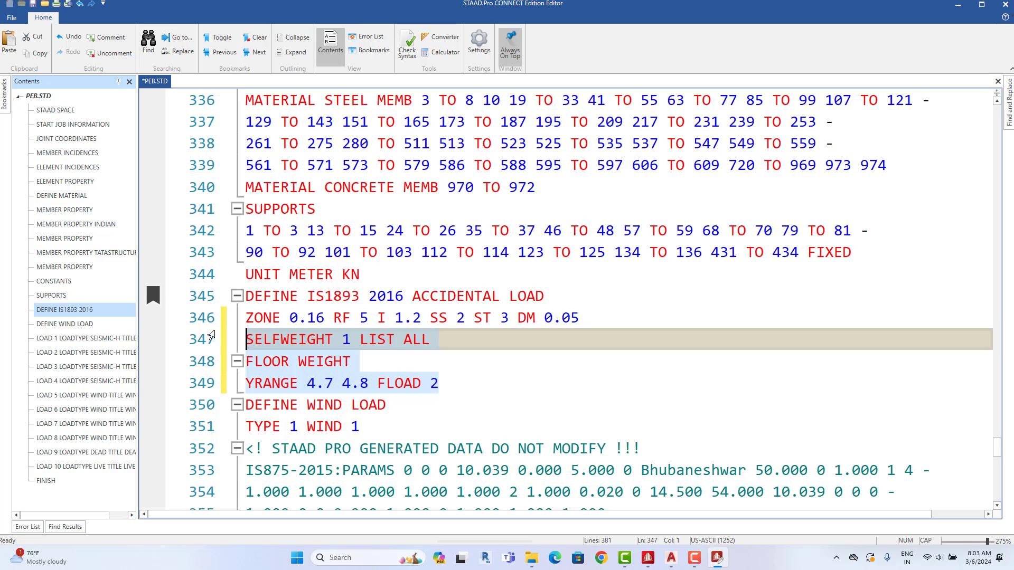
Step: Save the edited command file and close the editor to return to the structure model
{"action": "scroll", "coordinate": [359, 336], "scroll_direction": "down", "scroll_amount": 8, "text": "ctrl"}
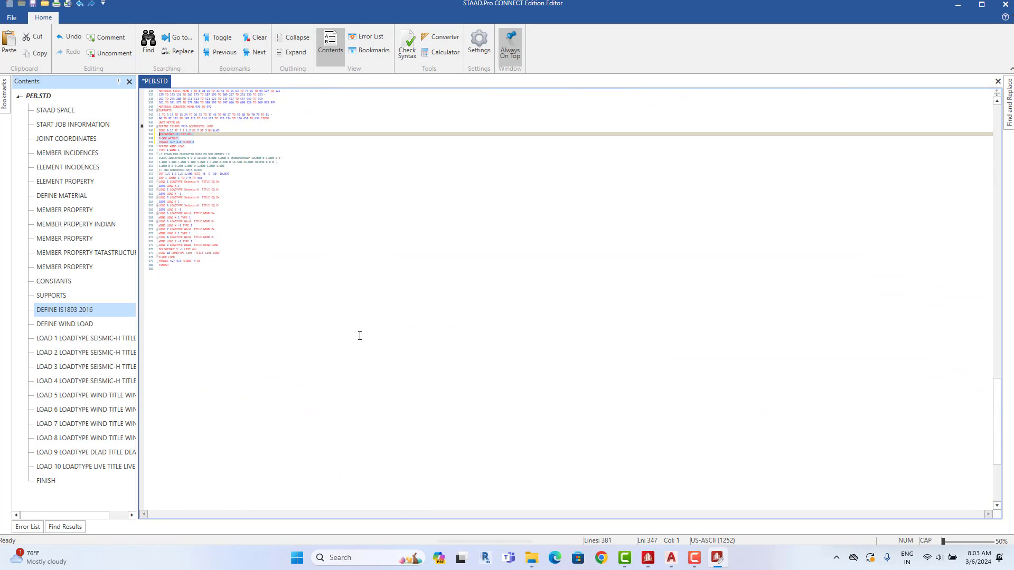
{"action": "scroll", "coordinate": [359, 335], "scroll_direction": "up", "scroll_amount": 3, "text": "ctrl"}
{"action": "key", "text": "ctrl+s"}
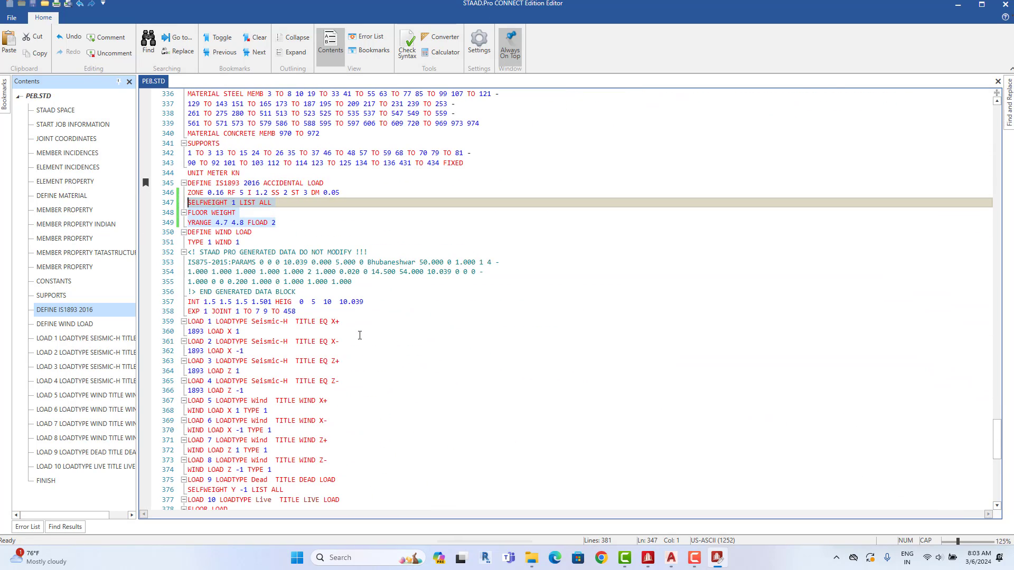
{"action": "left_click", "coordinate": [1005, 2]}
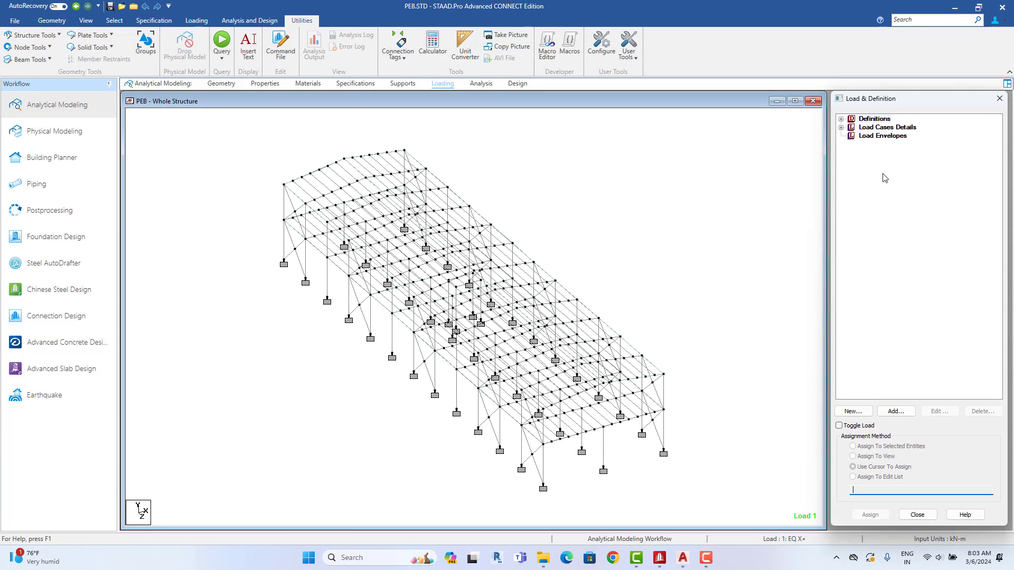
Step: Start a new load combination under Load Cases Details with Define Combinations
{"action": "left_click", "coordinate": [841, 127]}
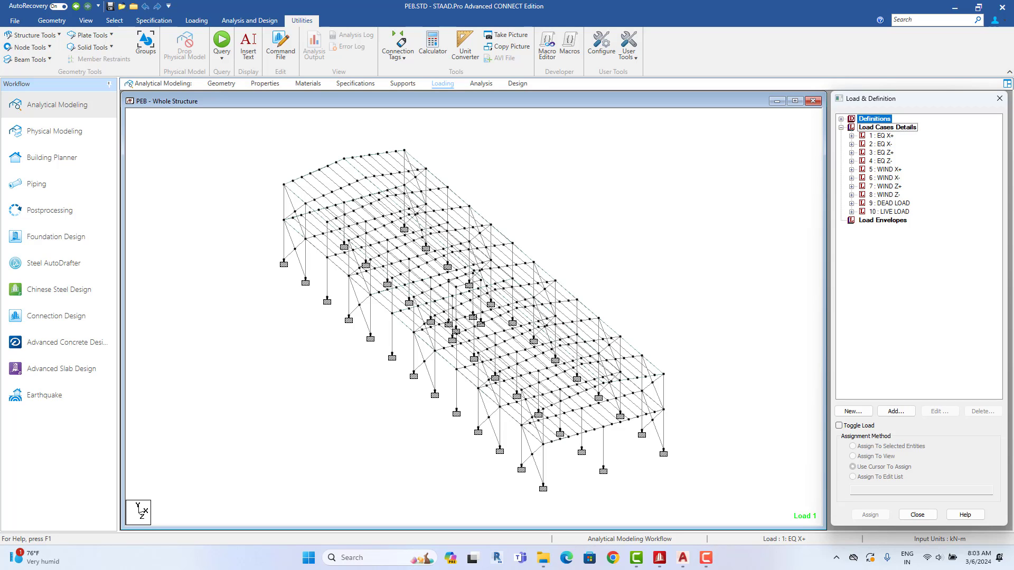
{"action": "left_click", "coordinate": [901, 127]}
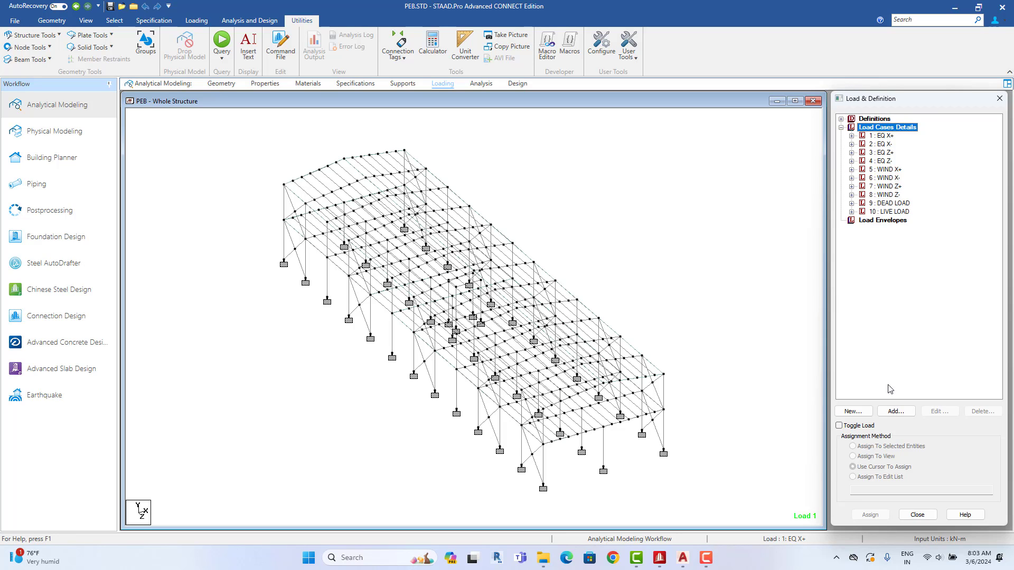
{"action": "left_click", "coordinate": [896, 412]}
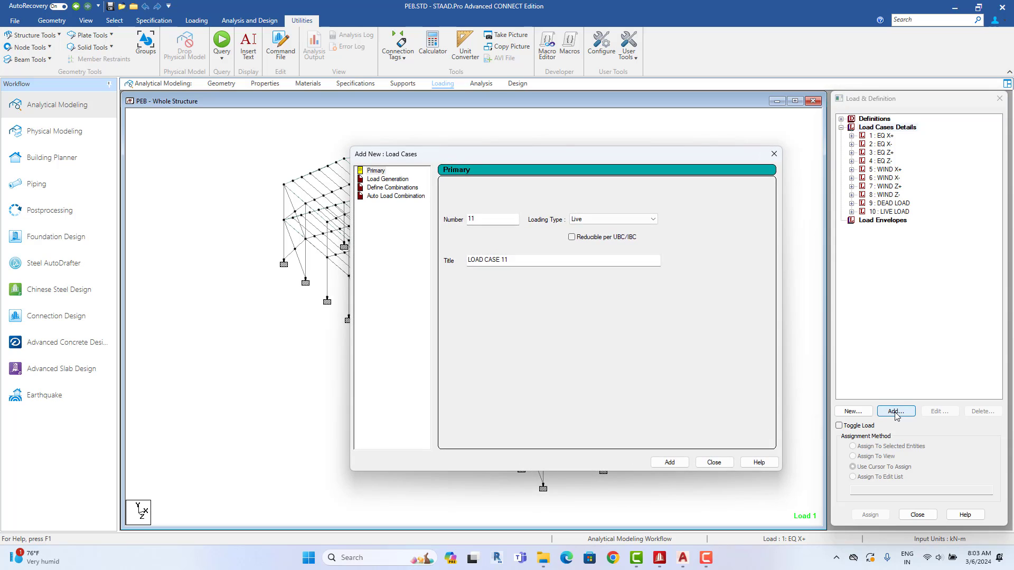
{"action": "left_click", "coordinate": [393, 188]}
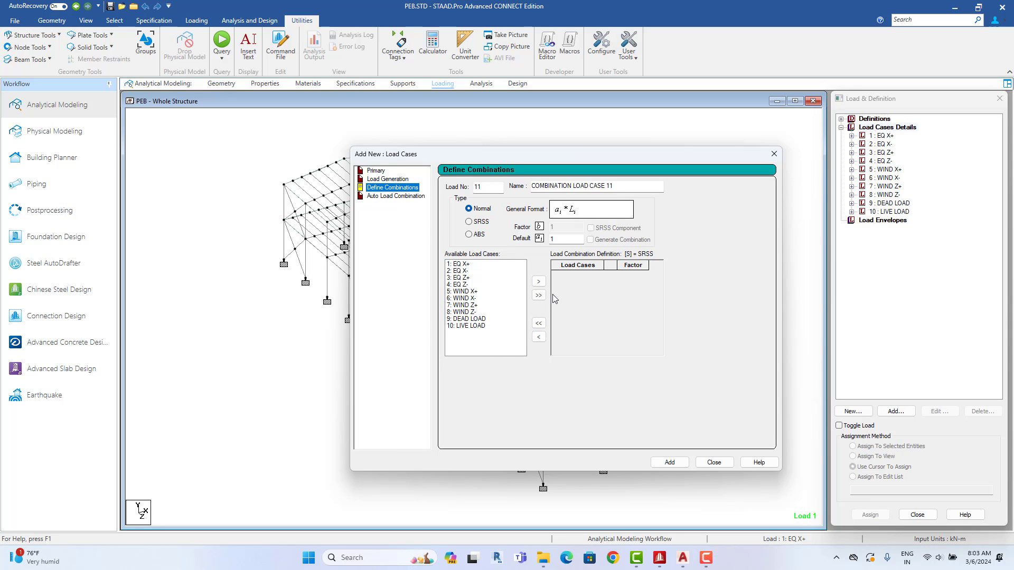
Step: Add combination load case 11 from the dead load and live load cases, each with a factor of 1.5
{"action": "left_click", "coordinate": [478, 319]}
{"action": "left_click", "coordinate": [478, 326], "text": "shift"}
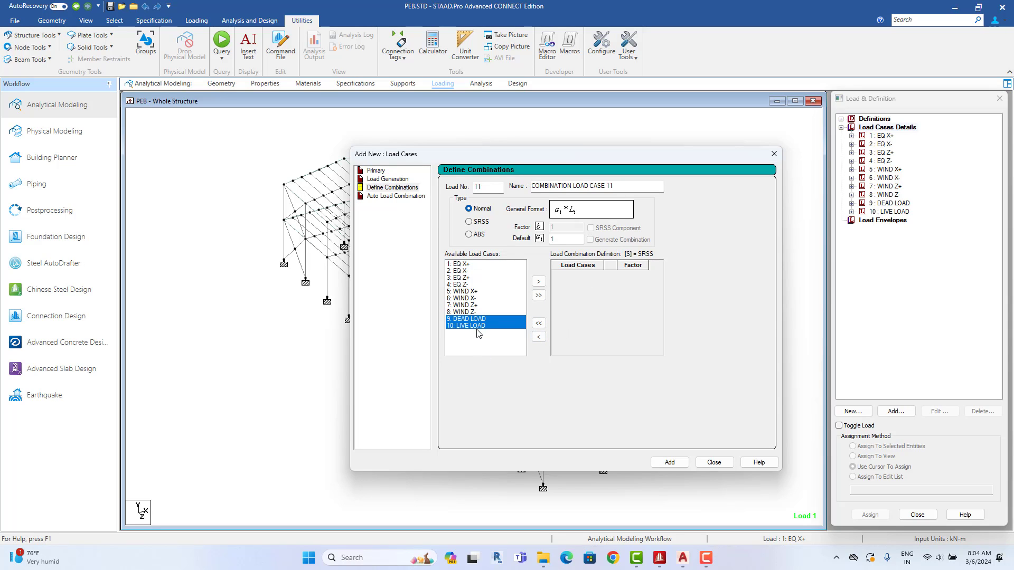
{"action": "left_click", "coordinate": [539, 282]}
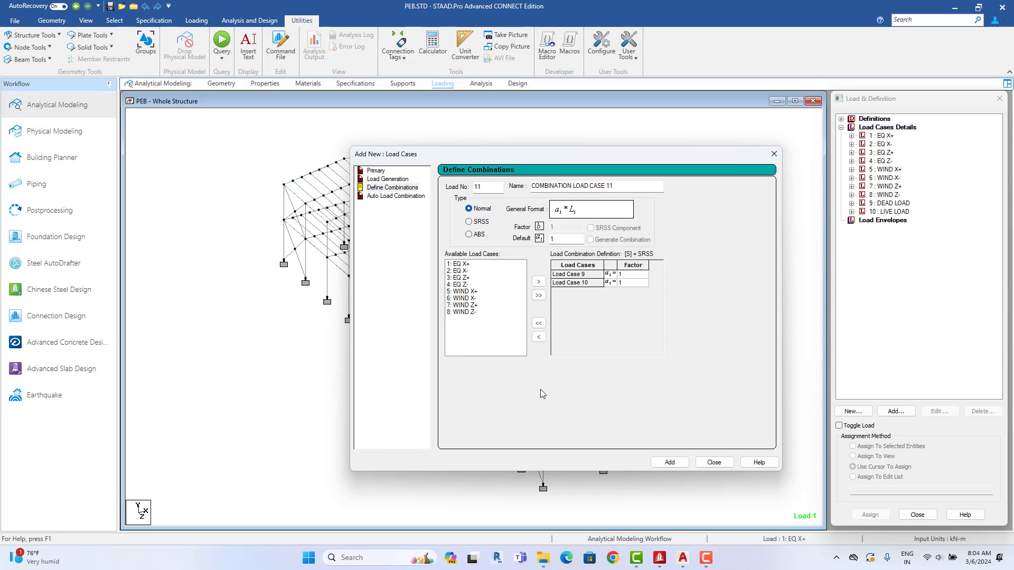
{"action": "left_click", "coordinate": [635, 275]}
{"action": "type", "text": ".5"}
{"action": "left_click", "coordinate": [629, 283]}
{"action": "left_click", "coordinate": [680, 462]}
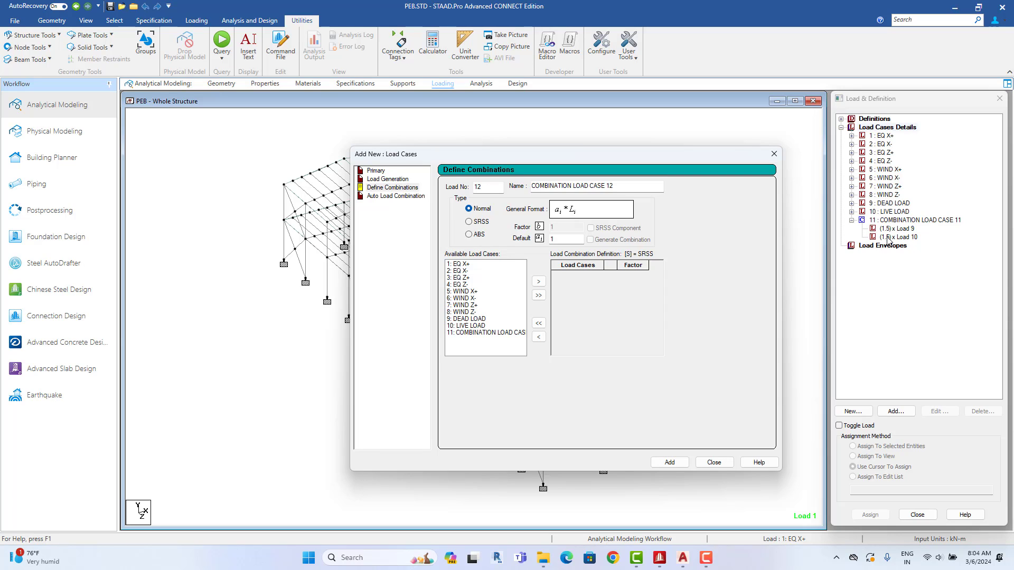
Step: Add combination load case 12 from EQ X+, dead load and live load, each with a factor of 1.2
{"action": "left_click", "coordinate": [461, 265]}
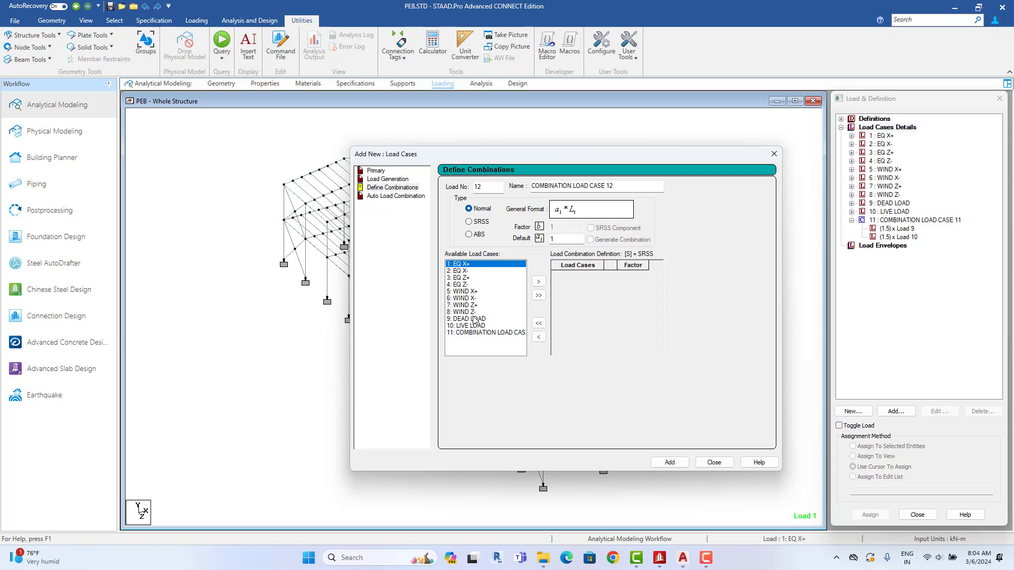
{"action": "left_click_drag", "start_coordinate": [478, 319], "coordinate": [479, 326], "text": "ctrl"}
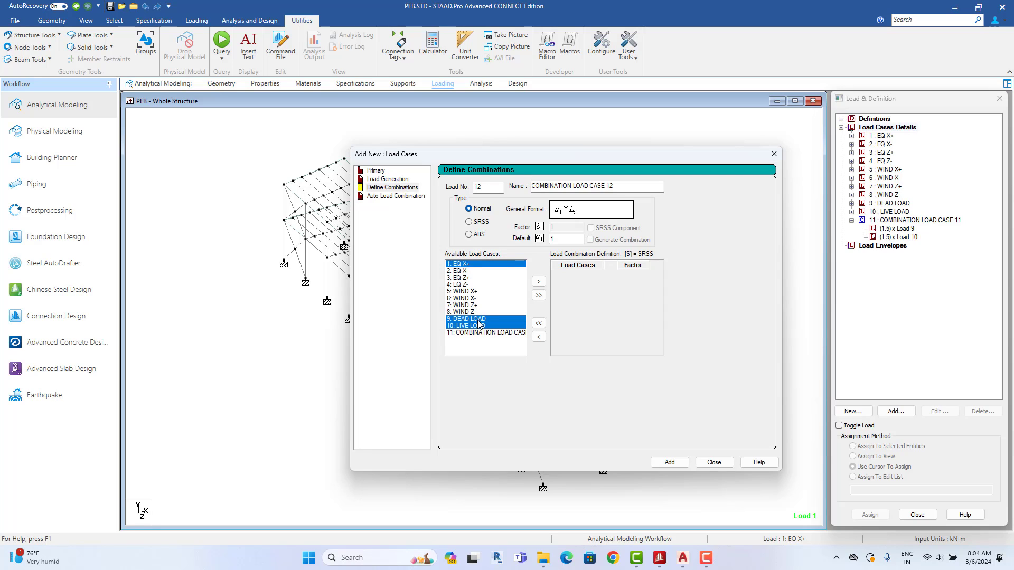
{"action": "left_click", "coordinate": [563, 240]}
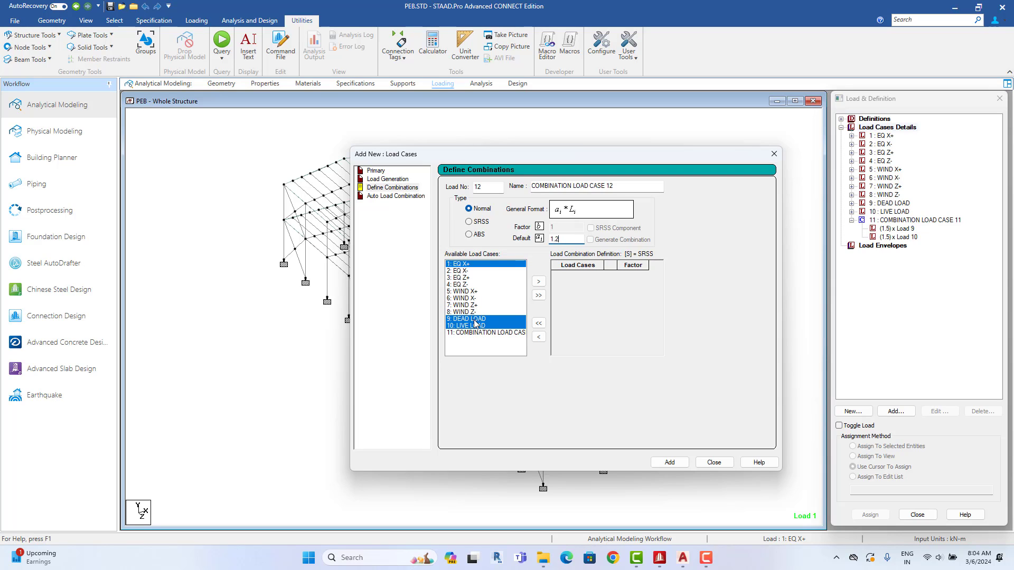
{"action": "left_click", "coordinate": [538, 281]}
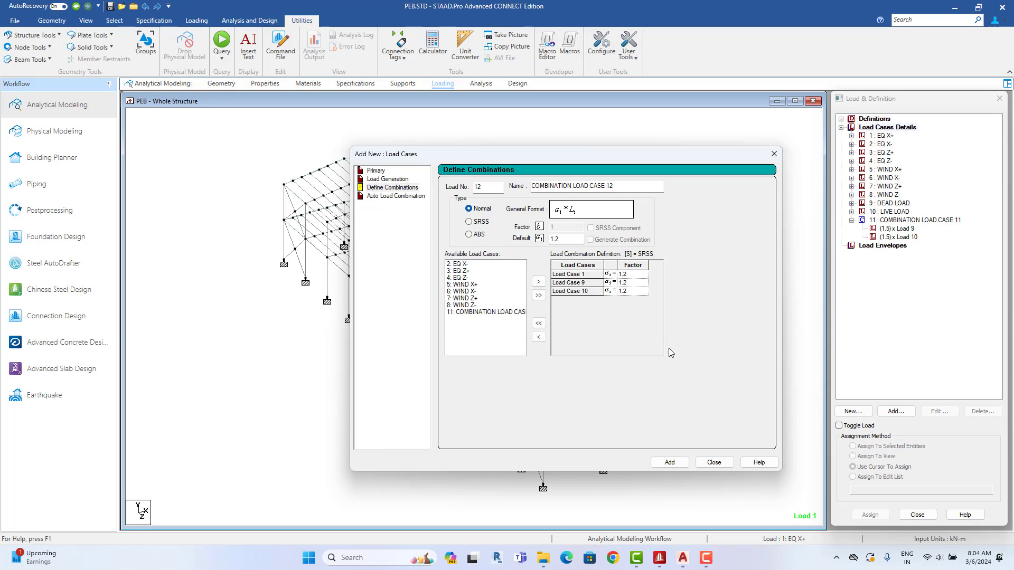
{"action": "left_click", "coordinate": [669, 462]}
Step: Add combination load case 13 from EQ X-, dead load and live load, each with a factor of 1.2
{"action": "left_click", "coordinate": [465, 272]}
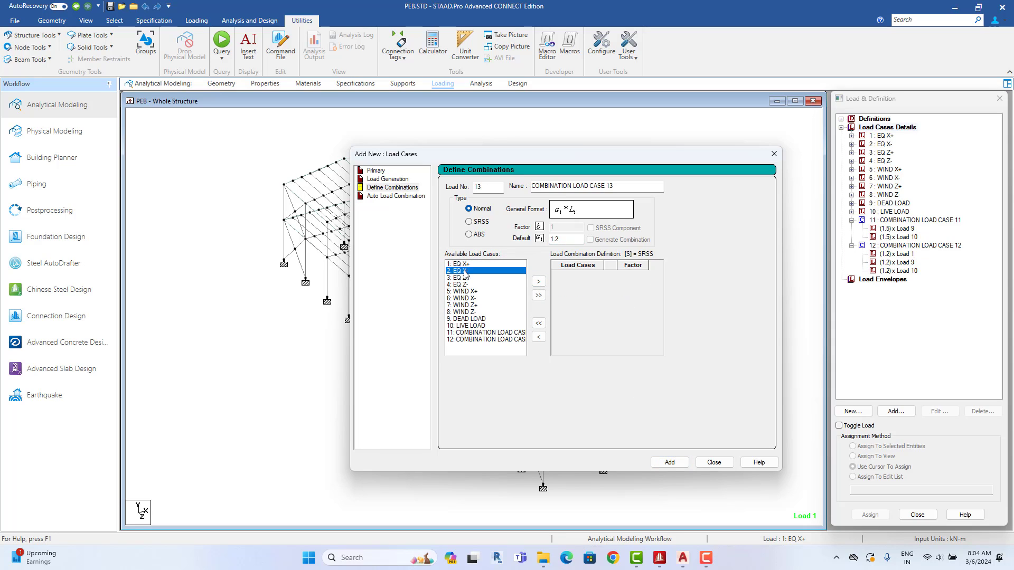
{"action": "left_click", "coordinate": [476, 319], "text": "ctrl"}
{"action": "left_click", "coordinate": [478, 325], "text": "ctrl"}
{"action": "left_click", "coordinate": [538, 282]}
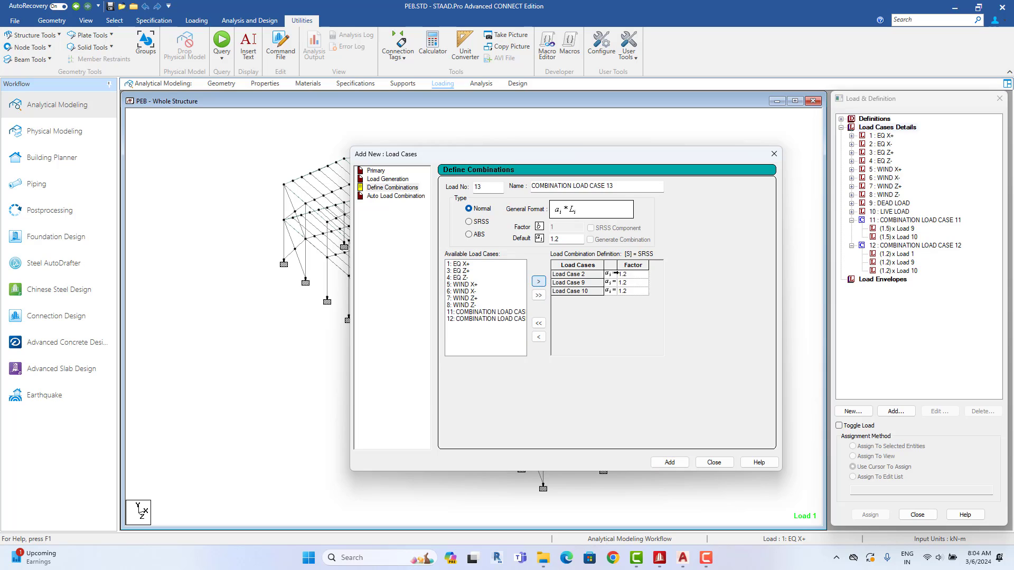
{"action": "left_click", "coordinate": [670, 462]}
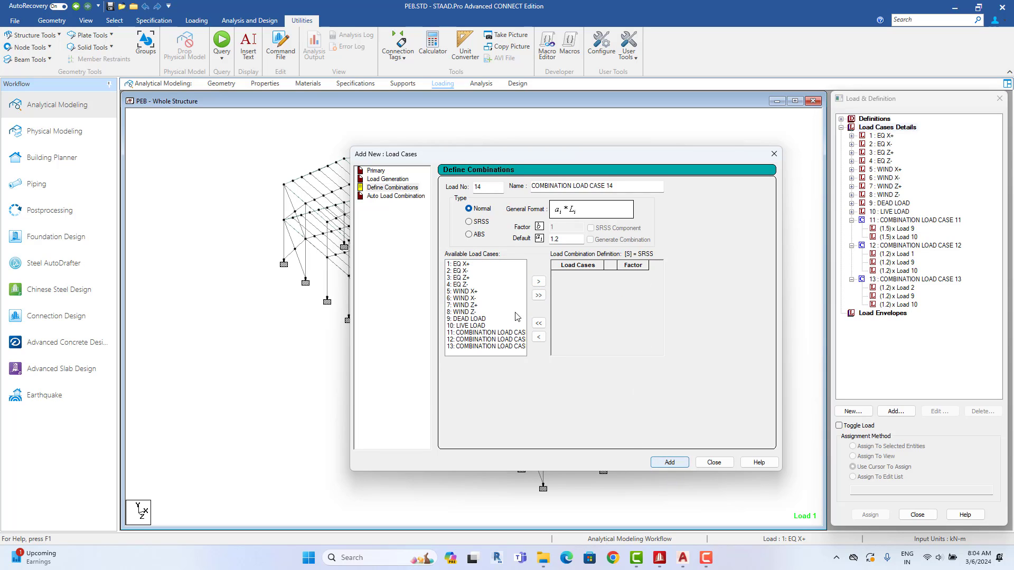
Step: Add combination load case 14 from EQ Z+, dead load and live load, each with a factor of 1.2
{"action": "left_click", "coordinate": [462, 278]}
{"action": "left_click", "coordinate": [481, 319], "text": "ctrl"}
{"action": "left_click", "coordinate": [481, 326], "text": "ctrl"}
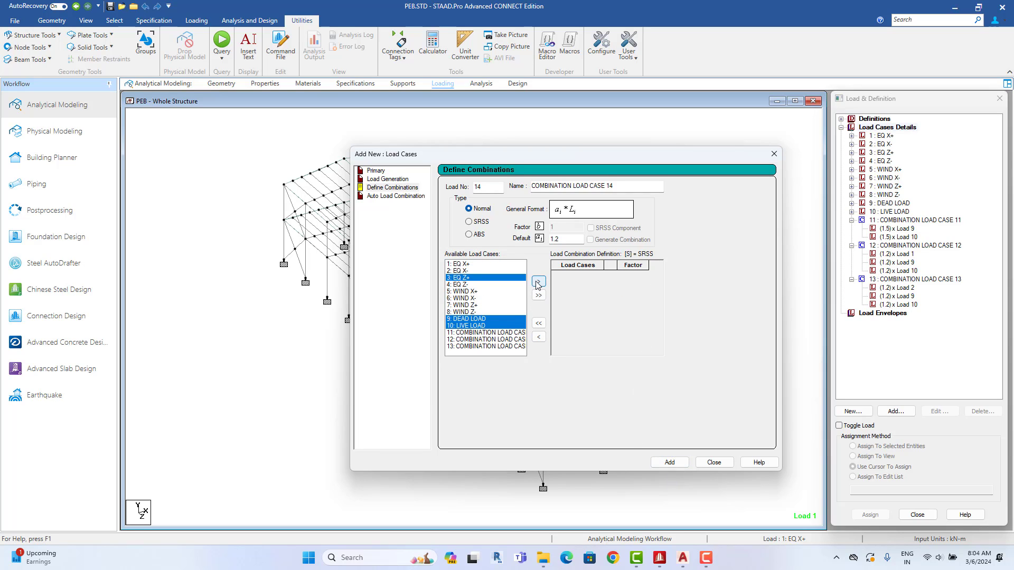
{"action": "left_click", "coordinate": [538, 282]}
{"action": "left_click", "coordinate": [668, 464]}
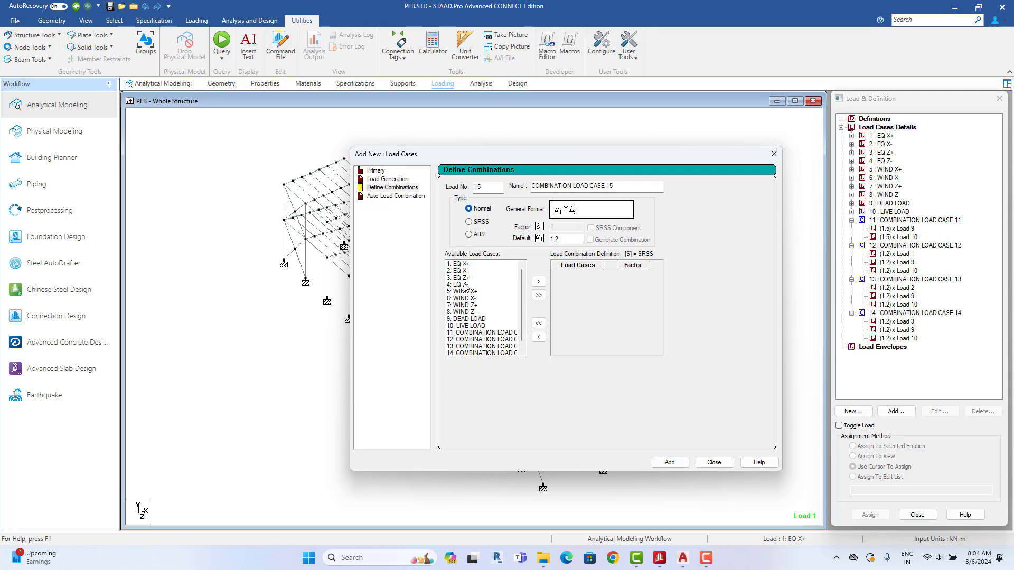
Step: Add combination load case 15 from EQ Z-, dead load and live load, each with a factor of 1.2
{"action": "left_click", "coordinate": [465, 285]}
{"action": "left_click", "coordinate": [470, 319], "text": "ctrl"}
{"action": "left_click", "coordinate": [475, 326], "text": "ctrl"}
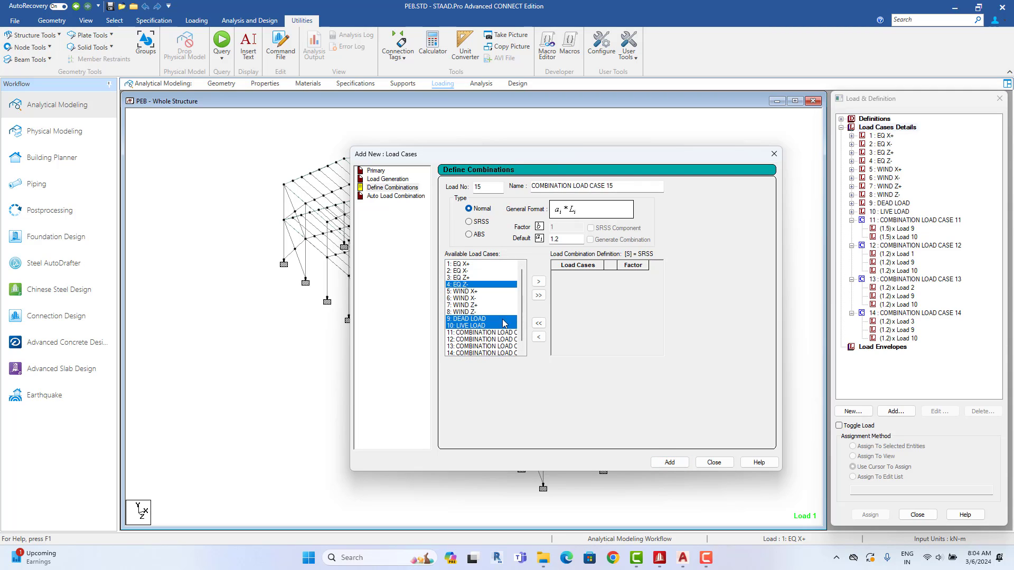
{"action": "left_click", "coordinate": [538, 281]}
{"action": "left_click", "coordinate": [663, 464]}
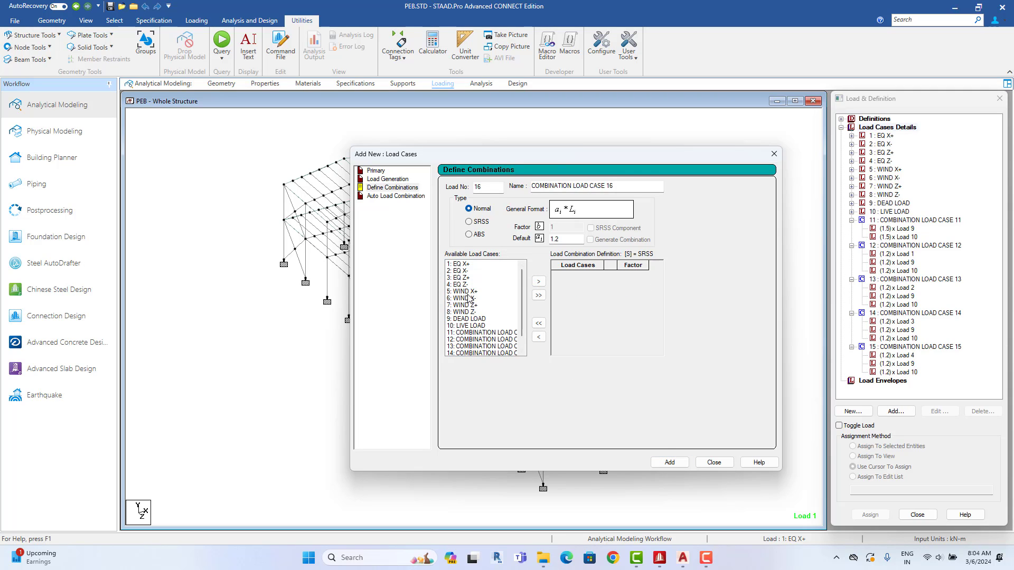
Step: Add combination load case 16 from WIND X+, dead load and live load, each with a factor of 1.2
{"action": "left_click", "coordinate": [470, 292]}
{"action": "left_click", "coordinate": [482, 319], "text": "ctrl"}
{"action": "left_click", "coordinate": [482, 326], "text": "ctrl"}
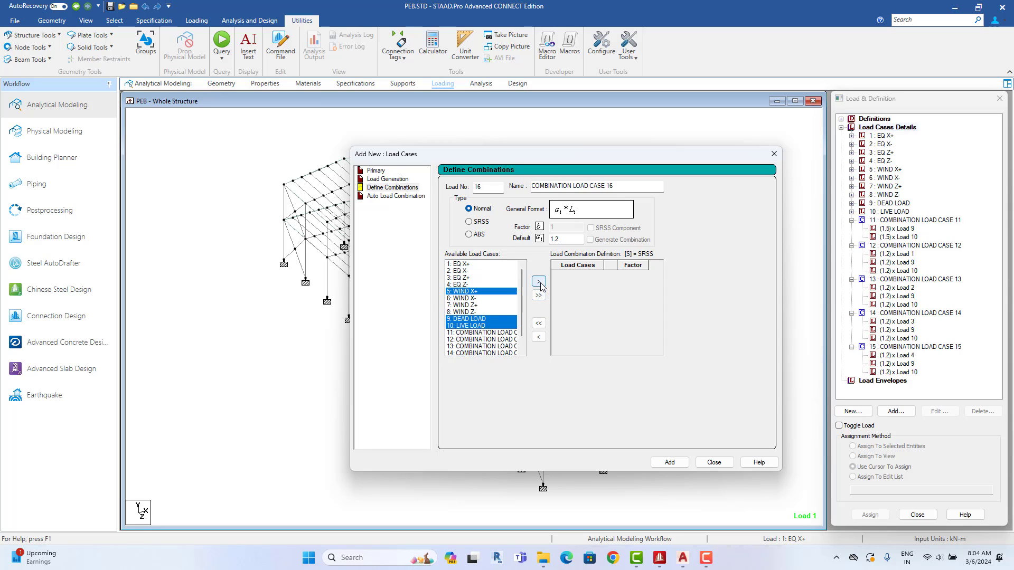
{"action": "left_click", "coordinate": [538, 281]}
{"action": "left_click", "coordinate": [668, 463]}
Step: Add combination load case 17 from WIND X-, dead load and live load, each with a factor of 1.2
{"action": "left_click", "coordinate": [470, 298]}
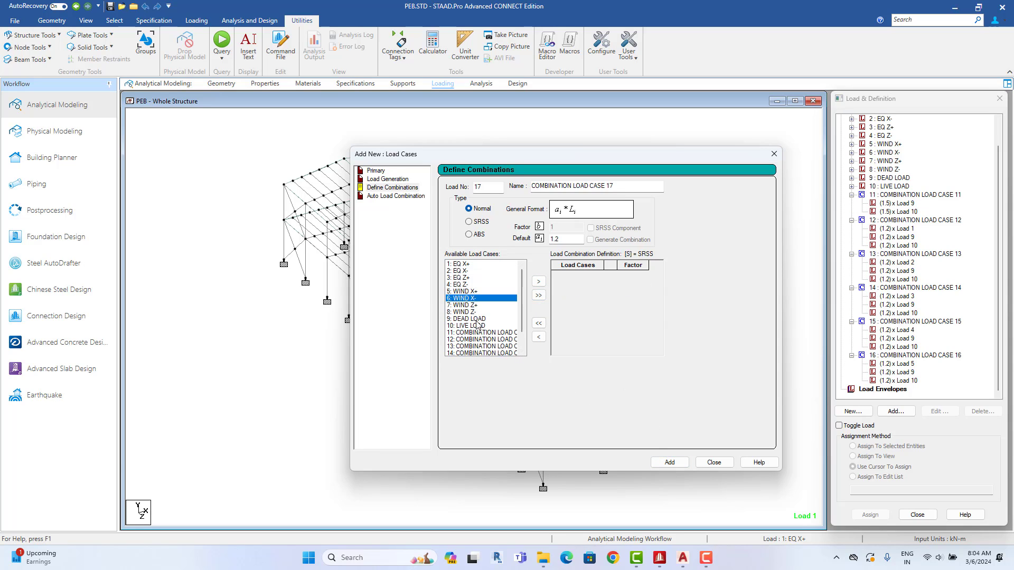
{"action": "left_click", "coordinate": [479, 319]}
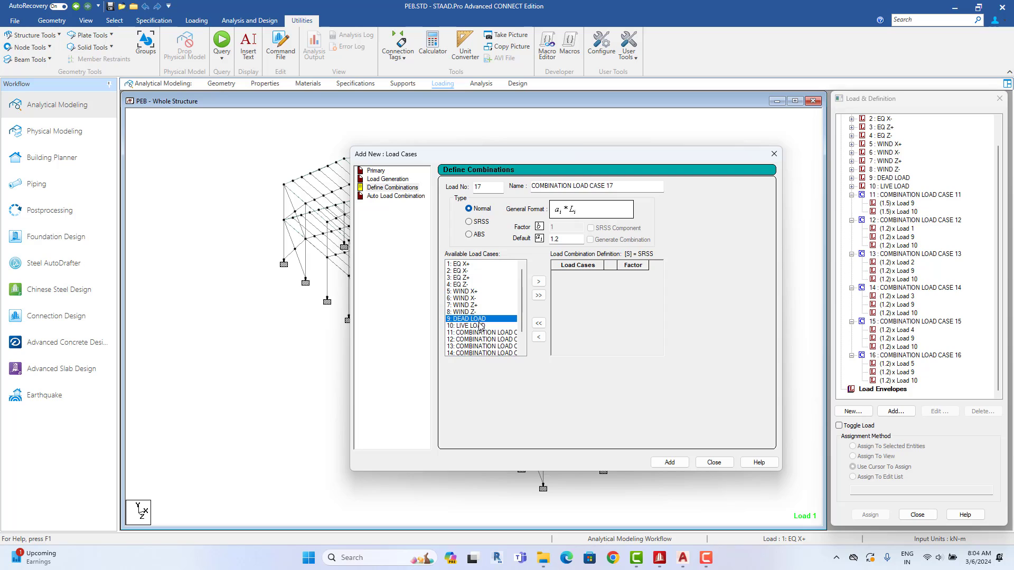
{"action": "left_click", "coordinate": [478, 325], "text": "ctrl"}
{"action": "left_click", "coordinate": [469, 299], "text": "ctrl"}
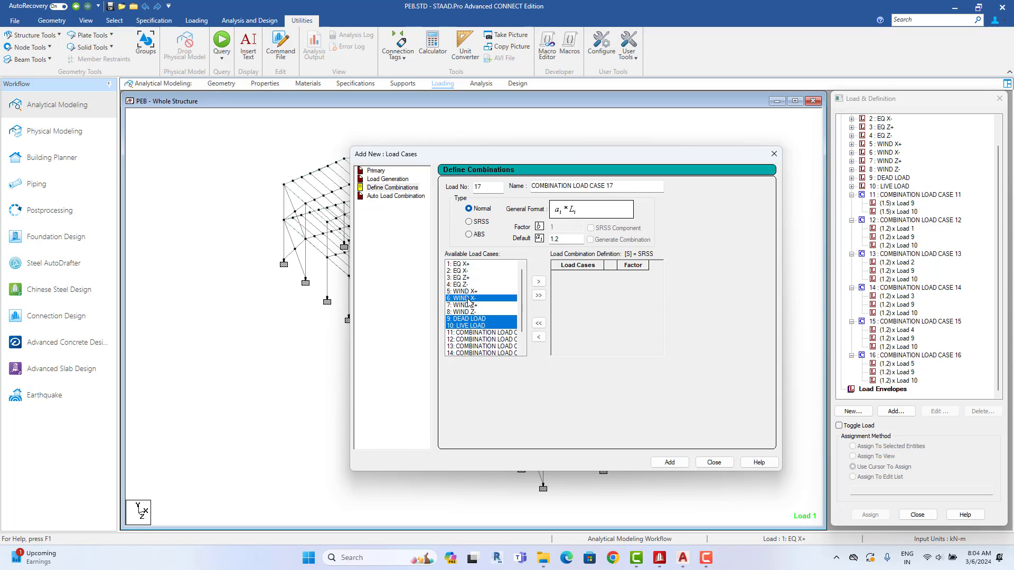
{"action": "left_click", "coordinate": [538, 282]}
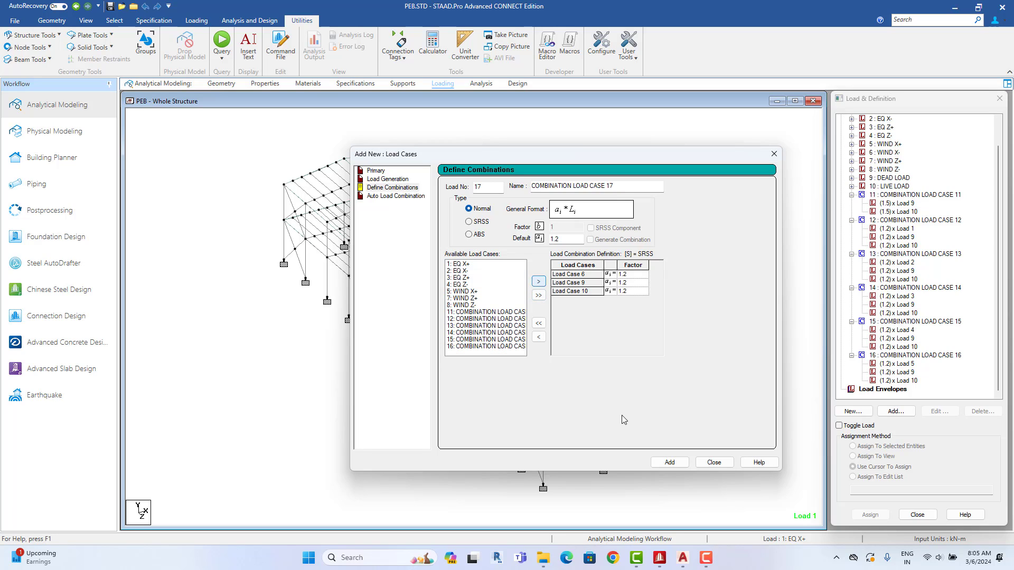
{"action": "left_click", "coordinate": [669, 462]}
Step: Add combination load case 18 from WIND Z+, dead load and live load, each with a factor of 1.2
{"action": "left_click", "coordinate": [473, 305]}
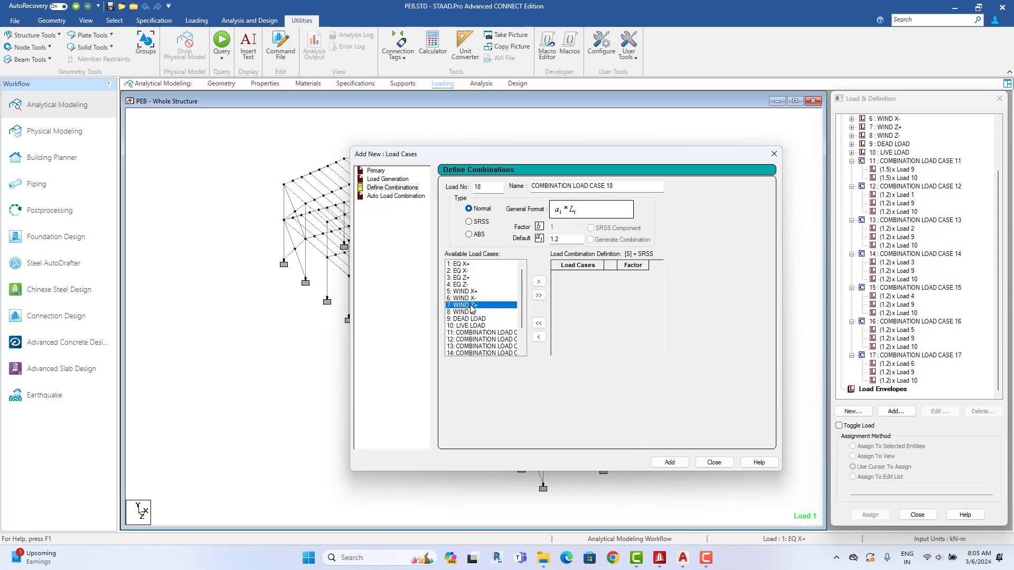
{"action": "left_click", "coordinate": [479, 319], "text": "ctrl"}
{"action": "left_click", "coordinate": [479, 325], "text": "ctrl"}
{"action": "left_click", "coordinate": [538, 281]}
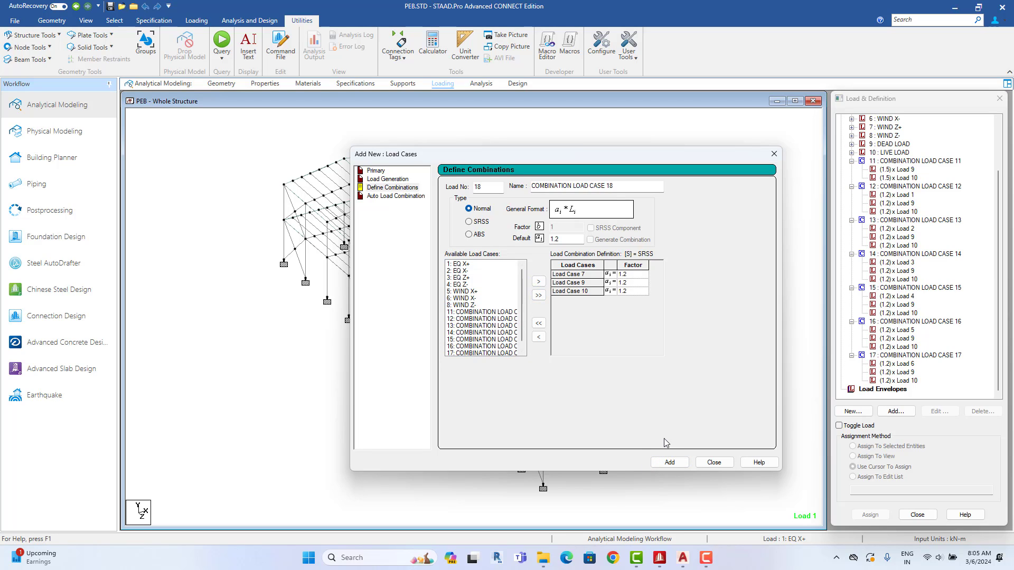
{"action": "left_click", "coordinate": [669, 462]}
Step: Add combination load case 19 from WIND Z-, dead load and live load with factor 1.2, and finish defining combinations
{"action": "left_click", "coordinate": [472, 312]}
{"action": "left_click", "coordinate": [474, 319], "text": "ctrl"}
{"action": "left_click", "coordinate": [474, 325], "text": "ctrl"}
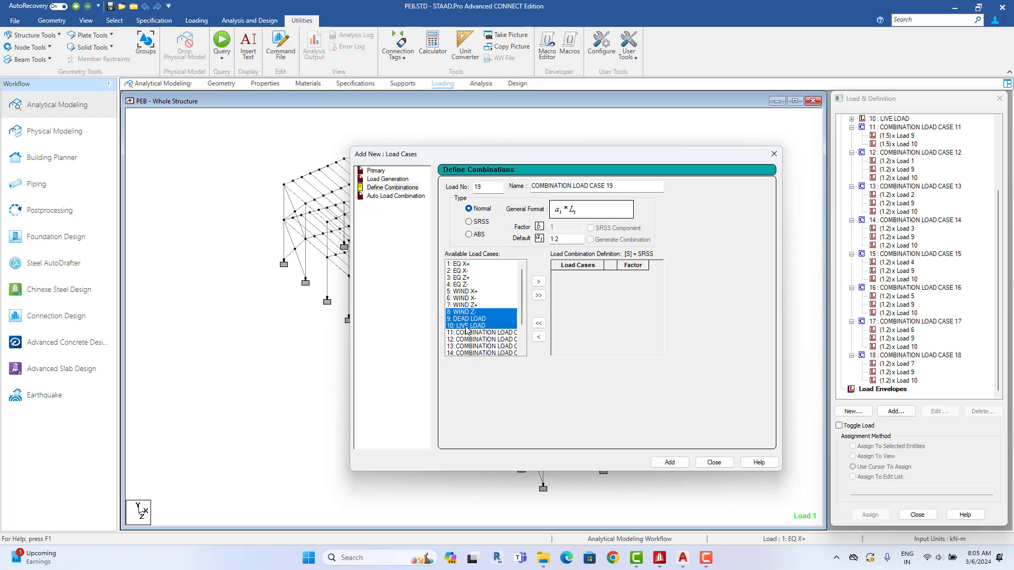
{"action": "left_click", "coordinate": [539, 283]}
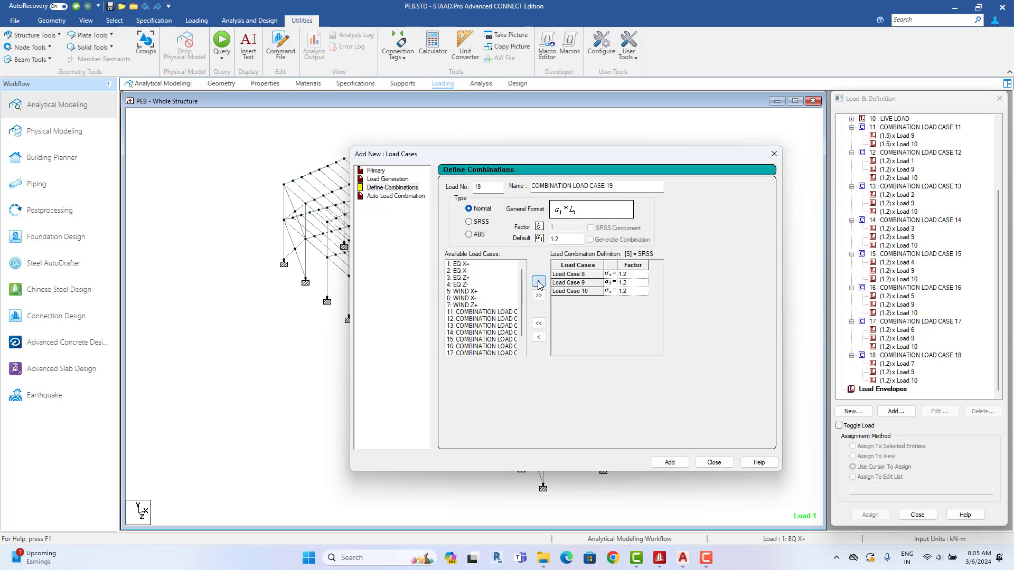
{"action": "left_click", "coordinate": [669, 462]}
{"action": "left_click", "coordinate": [708, 464]}
{"action": "scroll", "coordinate": [915, 287], "scroll_direction": "up", "scroll_amount": 3}
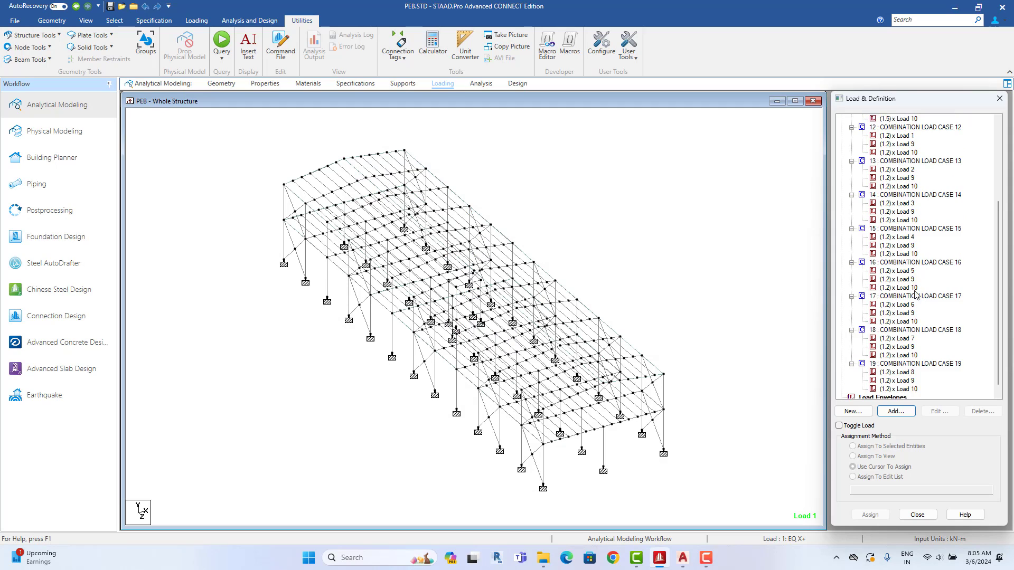
{"action": "left_click", "coordinate": [677, 213]}
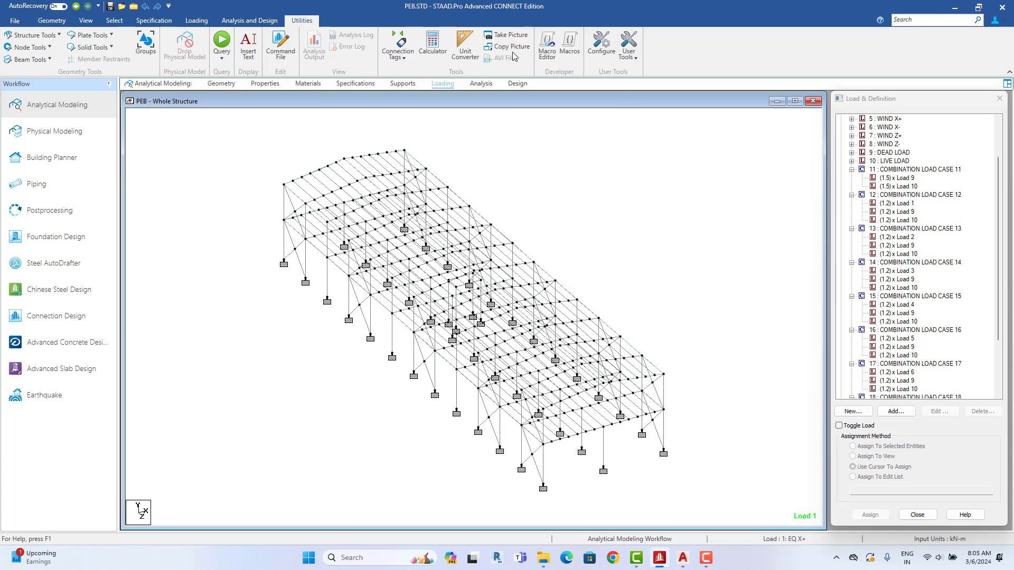
{"action": "middle_click_drag", "start_coordinate": [393, 248], "coordinate": [396, 245]}
{"action": "scroll", "coordinate": [396, 244], "scroll_direction": "up", "scroll_amount": 3}
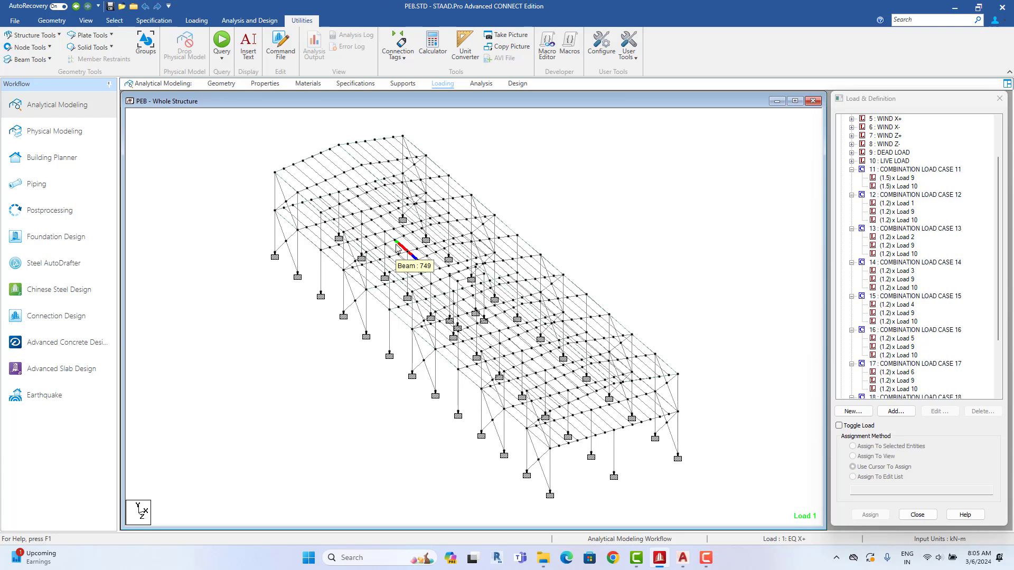
{"action": "middle_click_drag", "start_coordinate": [362, 175], "coordinate": [378, 174]}
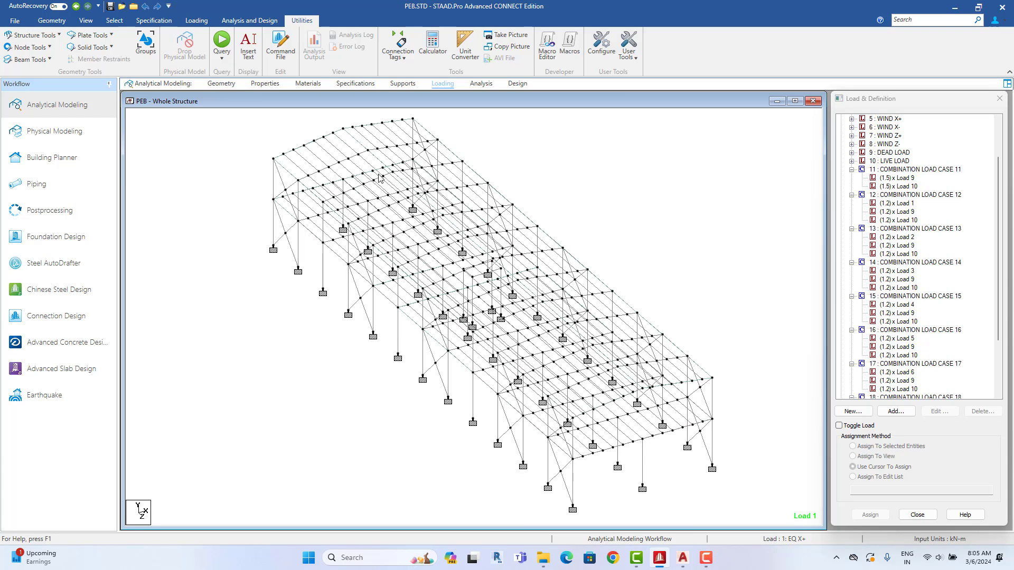
Step: Add a Perform Analysis command with the No Print option to the model's analysis commands
{"action": "left_click", "coordinate": [242, 21]}
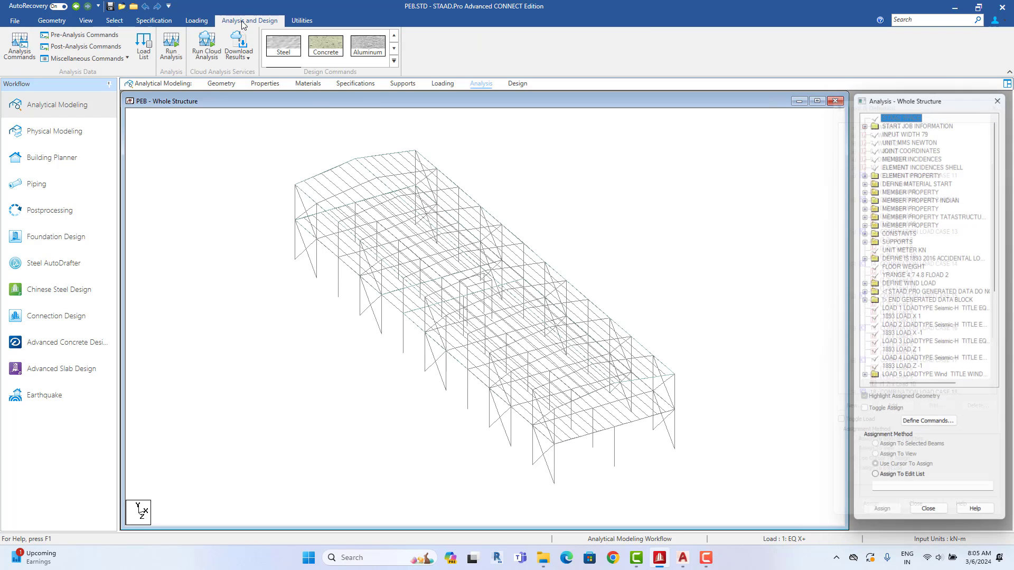
{"action": "left_click", "coordinate": [20, 47]}
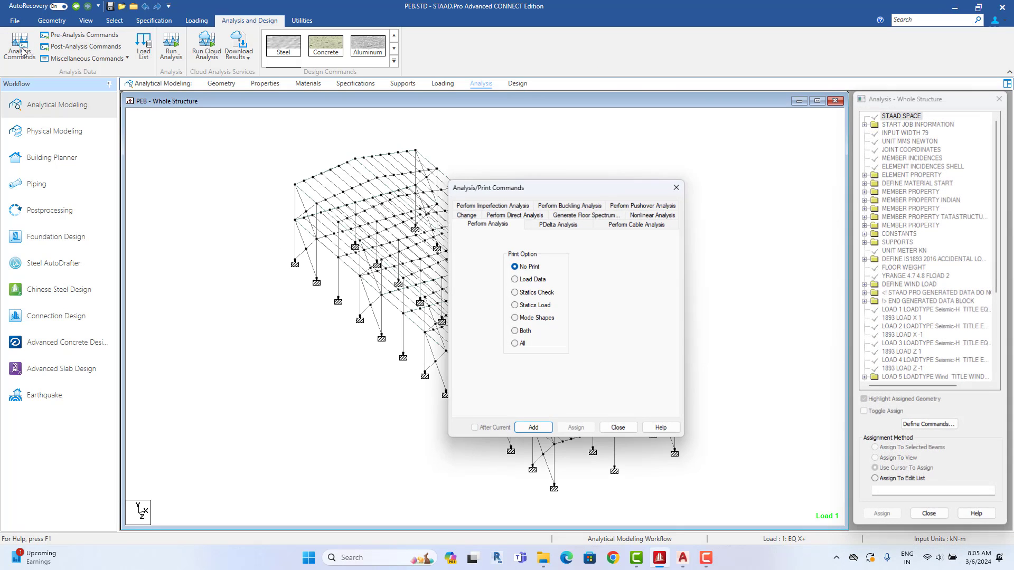
{"action": "left_click", "coordinate": [533, 428]}
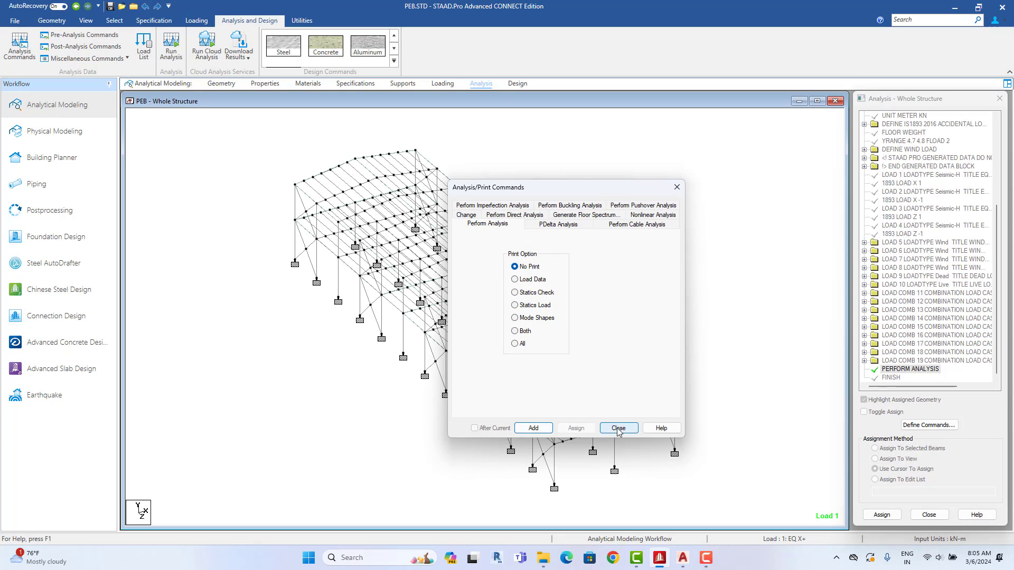
{"action": "left_click", "coordinate": [618, 429]}
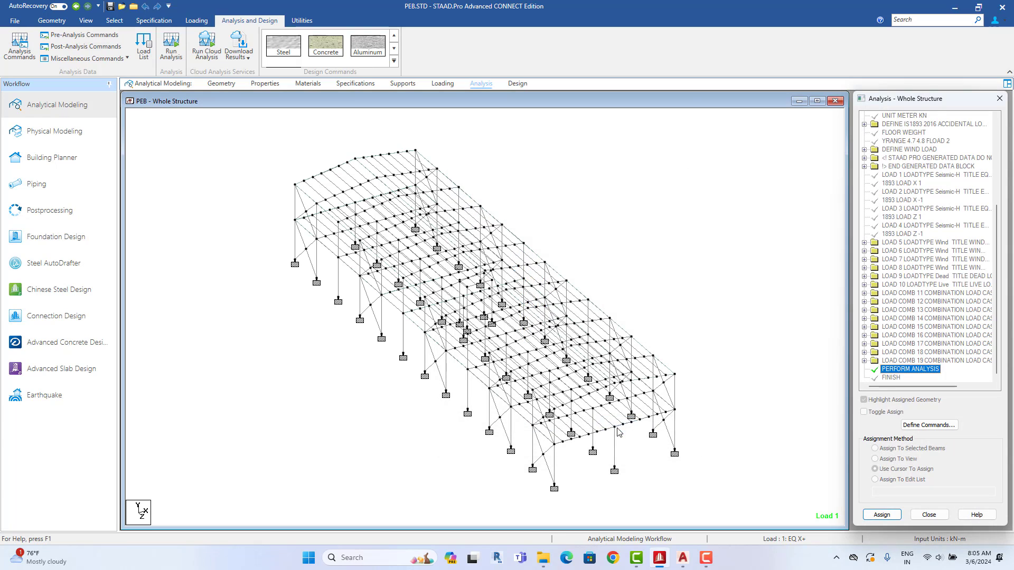
Step: Add a post-analysis Load List command containing all the load cases and combinations
{"action": "left_click", "coordinate": [85, 47]}
{"action": "left_click", "coordinate": [910, 426]}
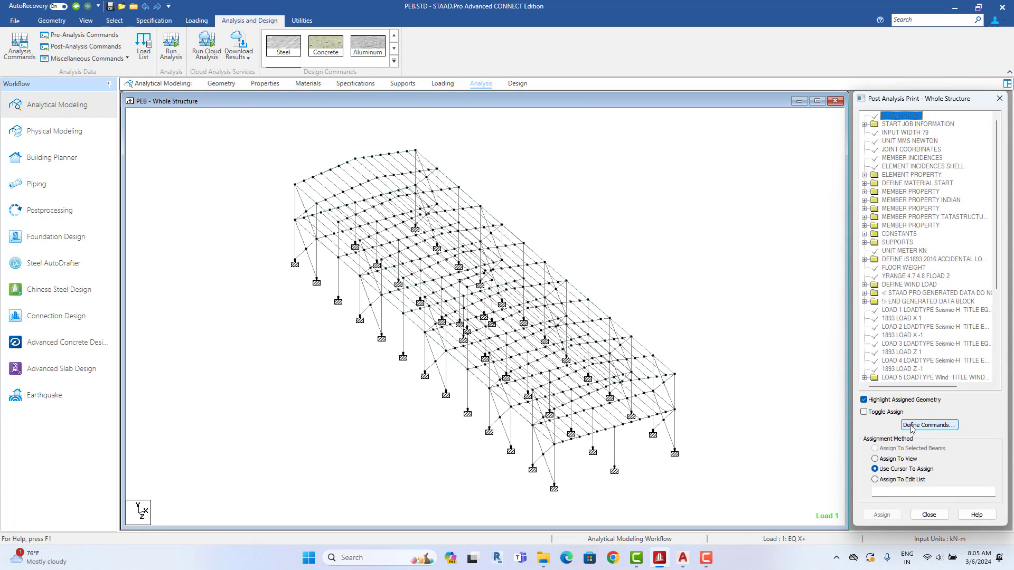
{"action": "left_click", "coordinate": [563, 338]}
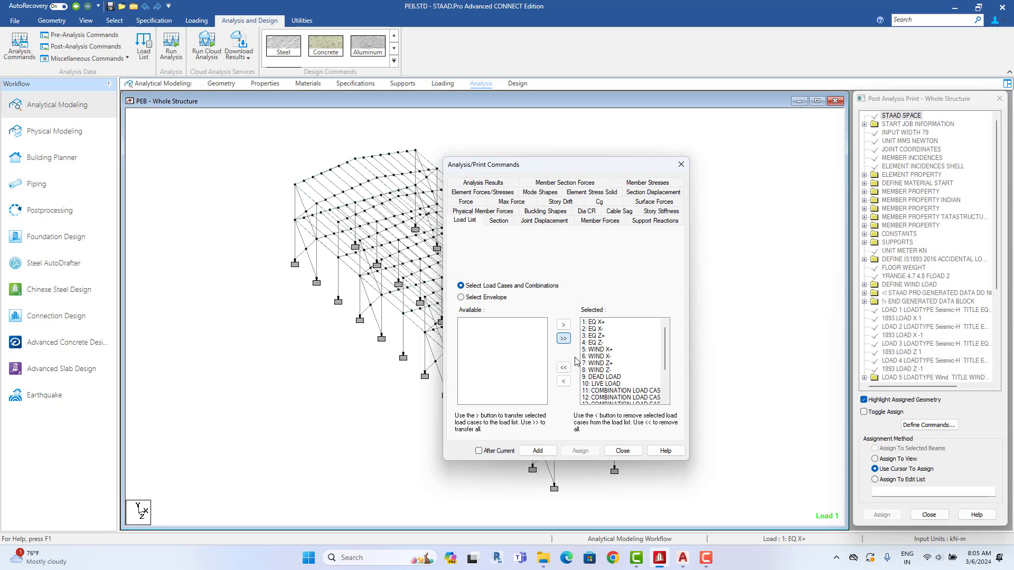
{"action": "left_click", "coordinate": [537, 451]}
Step: Add a Support Reactions print command after the load list and assign it to the whole view
{"action": "left_click", "coordinate": [640, 222]}
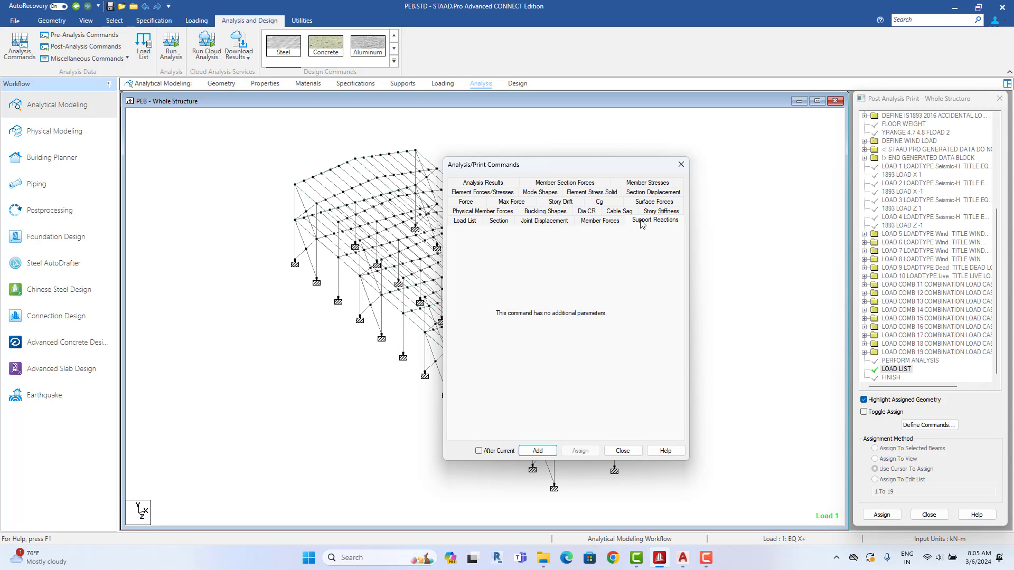
{"action": "left_click", "coordinate": [547, 452]}
{"action": "left_click", "coordinate": [620, 451]}
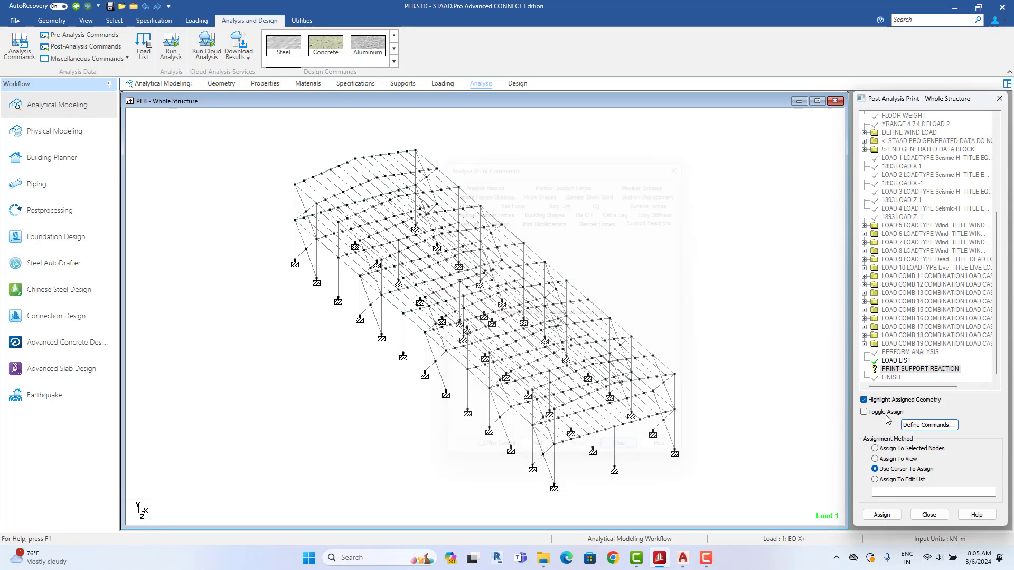
{"action": "left_click", "coordinate": [892, 369]}
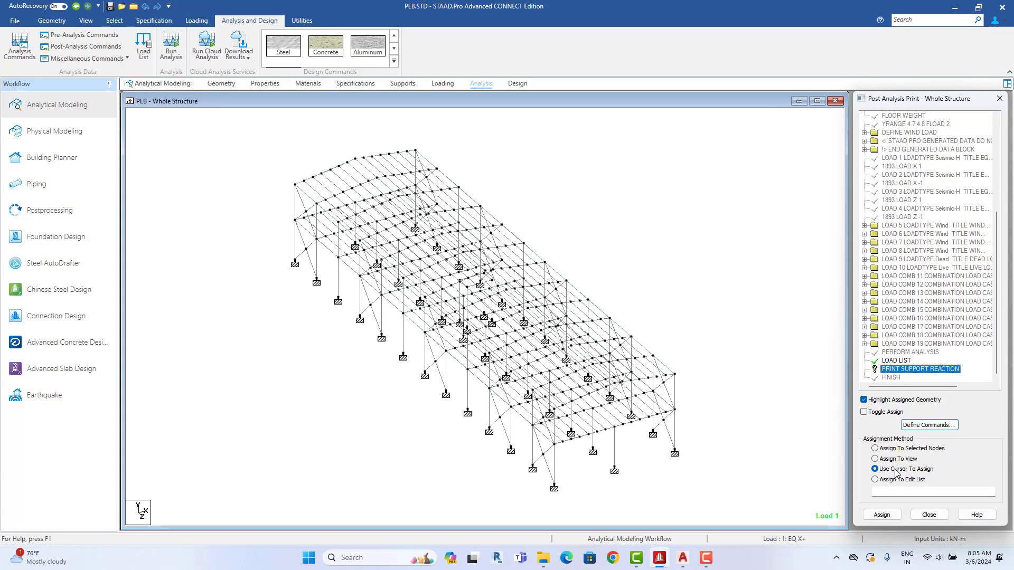
{"action": "left_click", "coordinate": [875, 459]}
{"action": "left_click", "coordinate": [882, 515]}
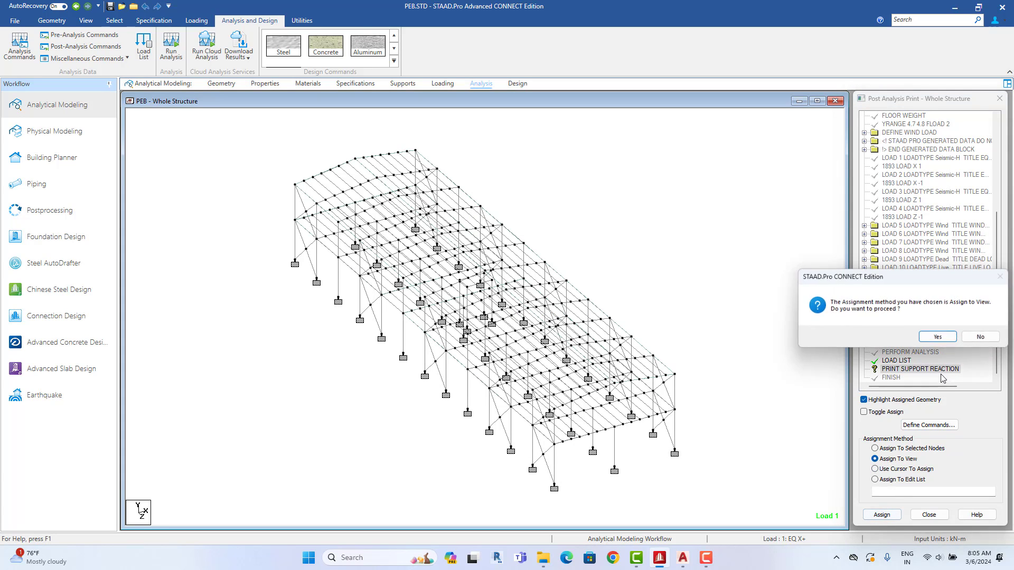
{"action": "left_click", "coordinate": [938, 341]}
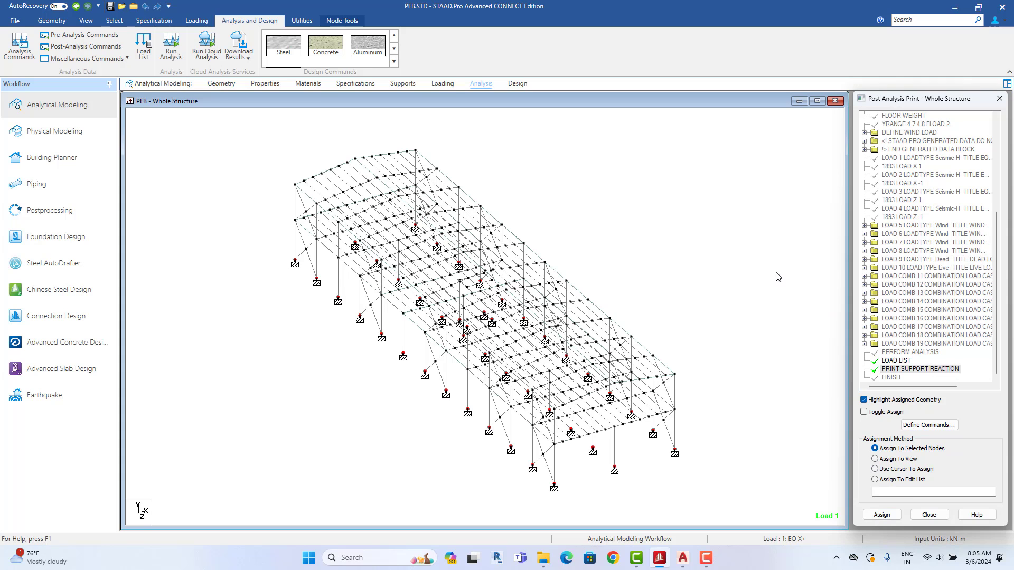
Step: Save the model, run the analysis and open its output file
{"action": "left_click", "coordinate": [693, 213]}
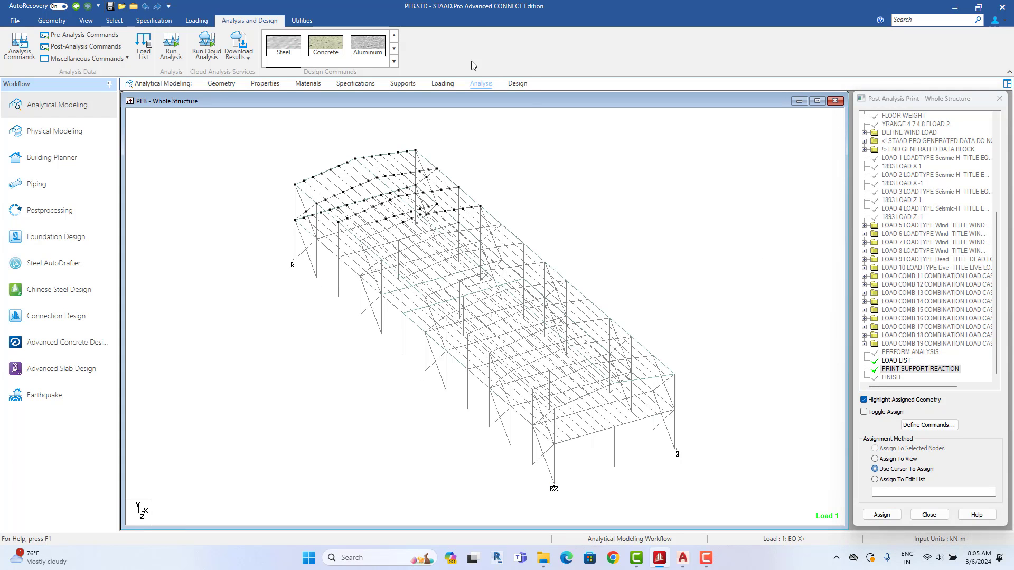
{"action": "left_click", "coordinate": [170, 47]}
{"action": "left_click", "coordinate": [507, 332]}
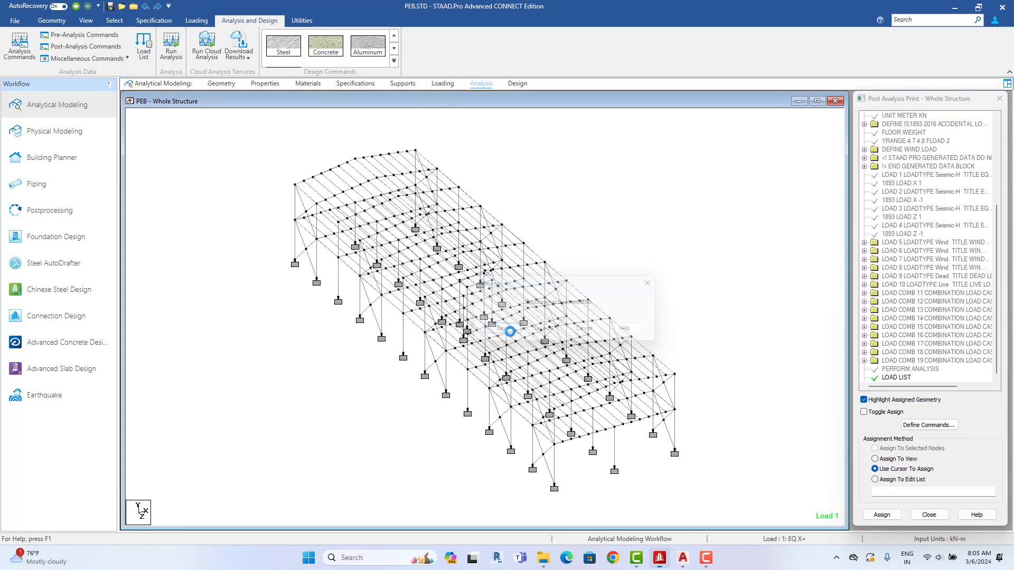
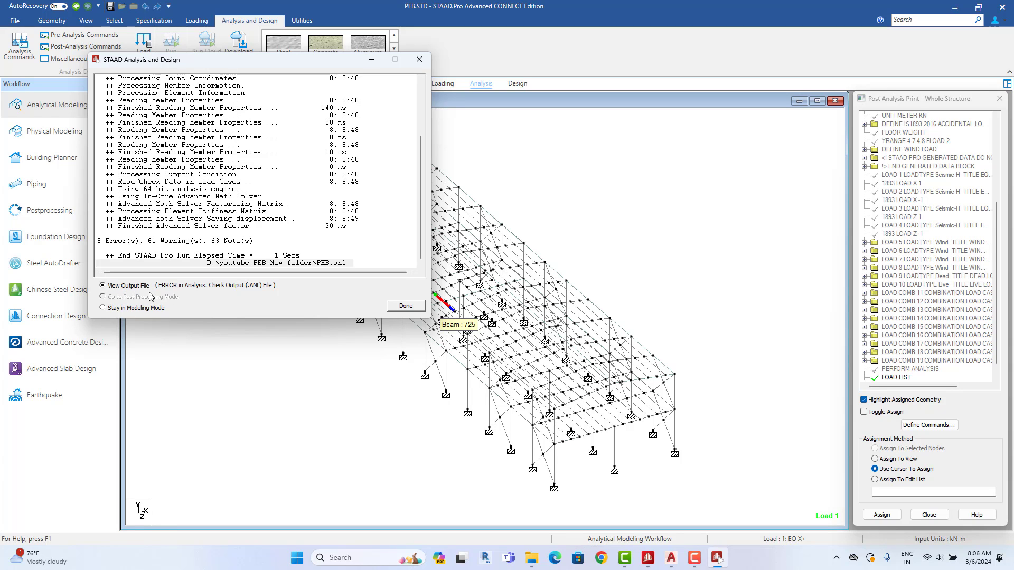
{"action": "left_click", "coordinate": [402, 308]}
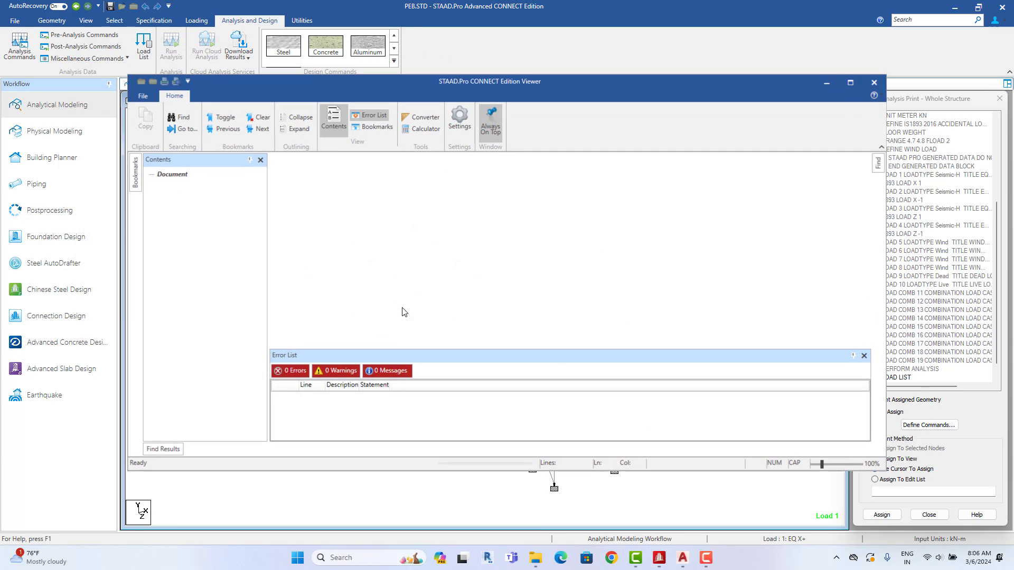
Step: Examine the analysis output file's errors only, reading the Rayleigh frequency errors for loads 1 to 4, and close the viewer
{"action": "left_click", "coordinate": [851, 83]}
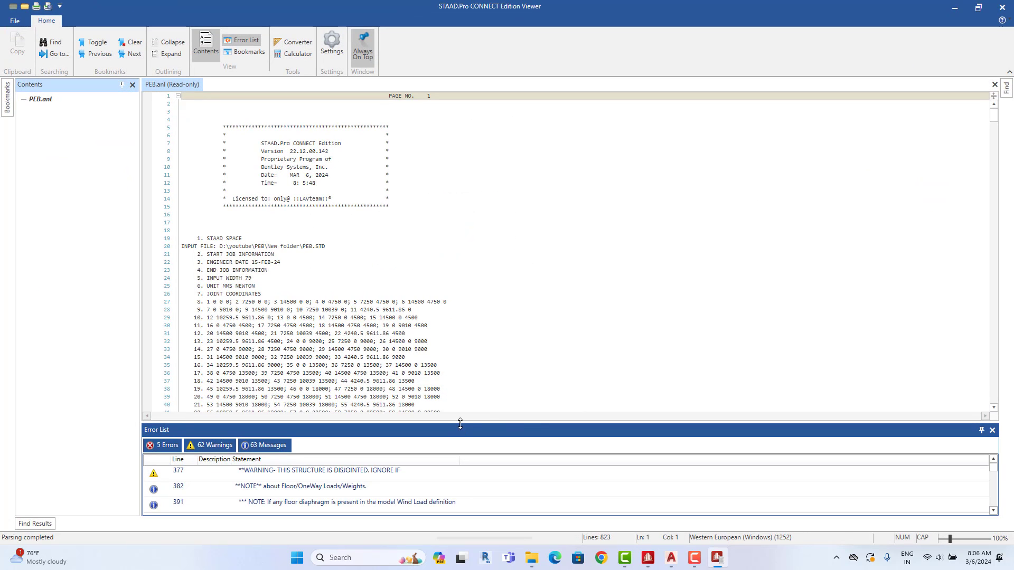
{"action": "left_click_drag", "start_coordinate": [457, 428], "coordinate": [463, 256]}
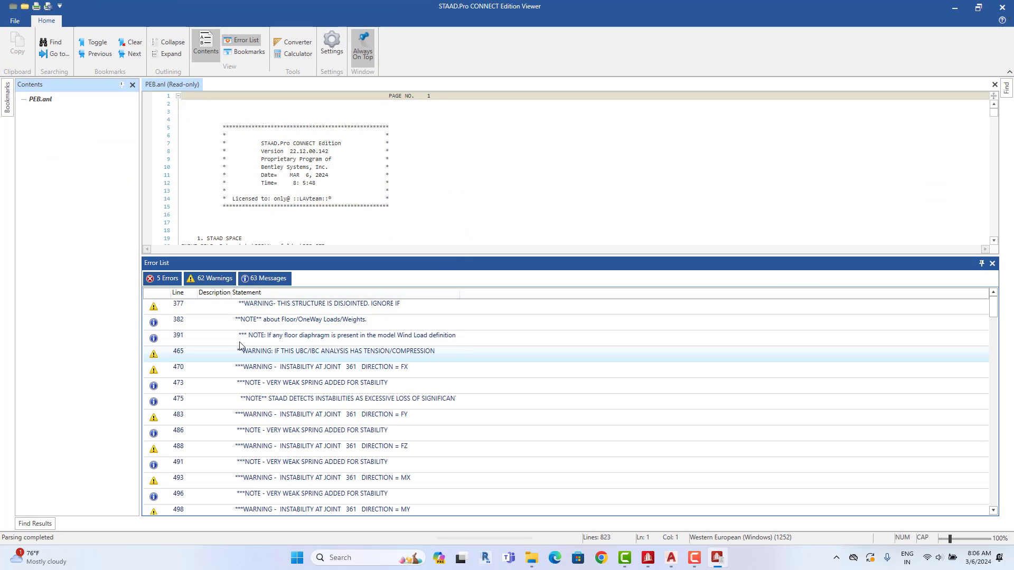
{"action": "left_click", "coordinate": [262, 280]}
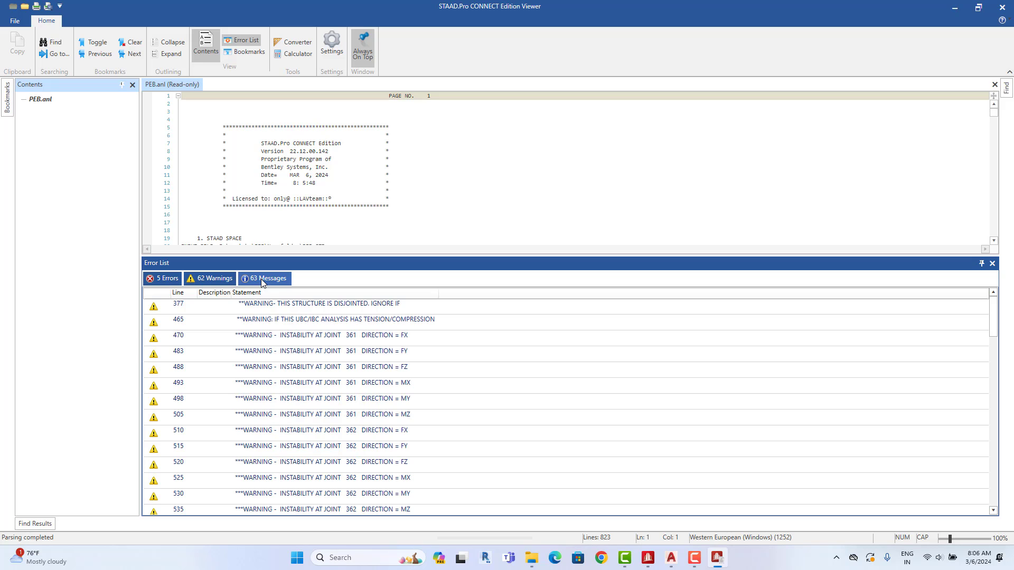
{"action": "left_click", "coordinate": [225, 280]}
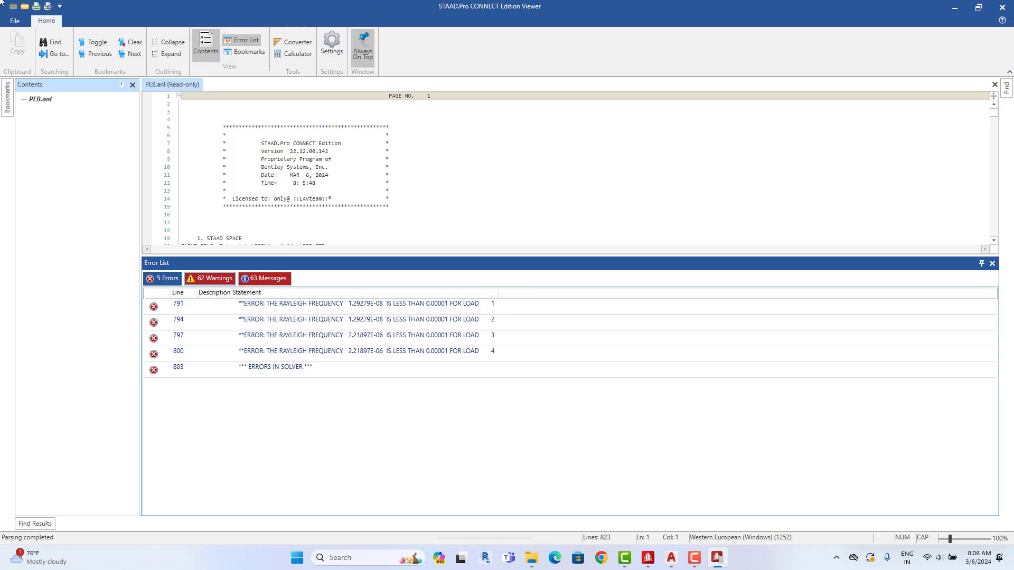
{"action": "double_click", "coordinate": [337, 306]}
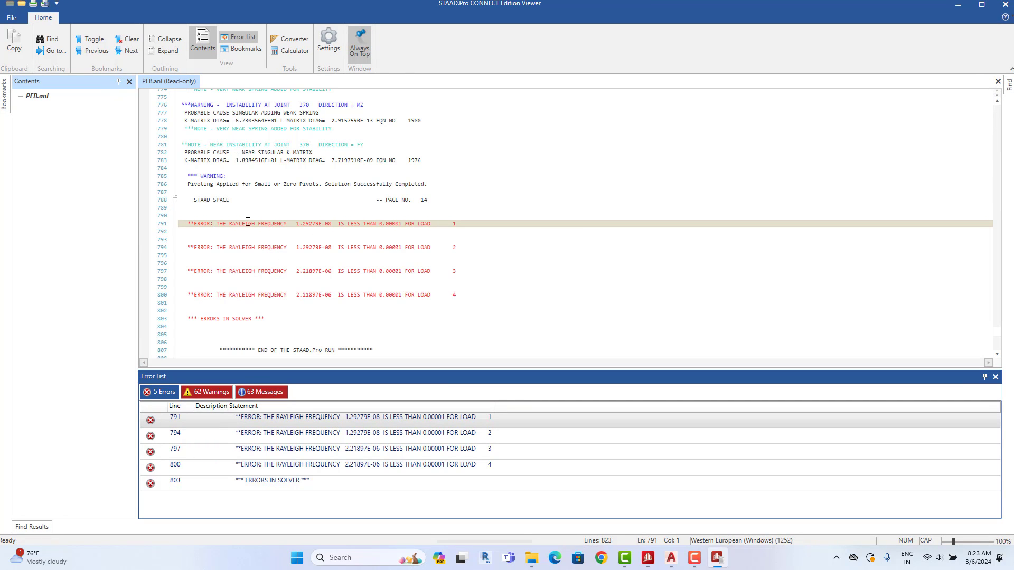
{"action": "left_click_drag", "start_coordinate": [232, 226], "coordinate": [274, 226]}
{"action": "left_click_drag", "start_coordinate": [422, 227], "coordinate": [458, 295]}
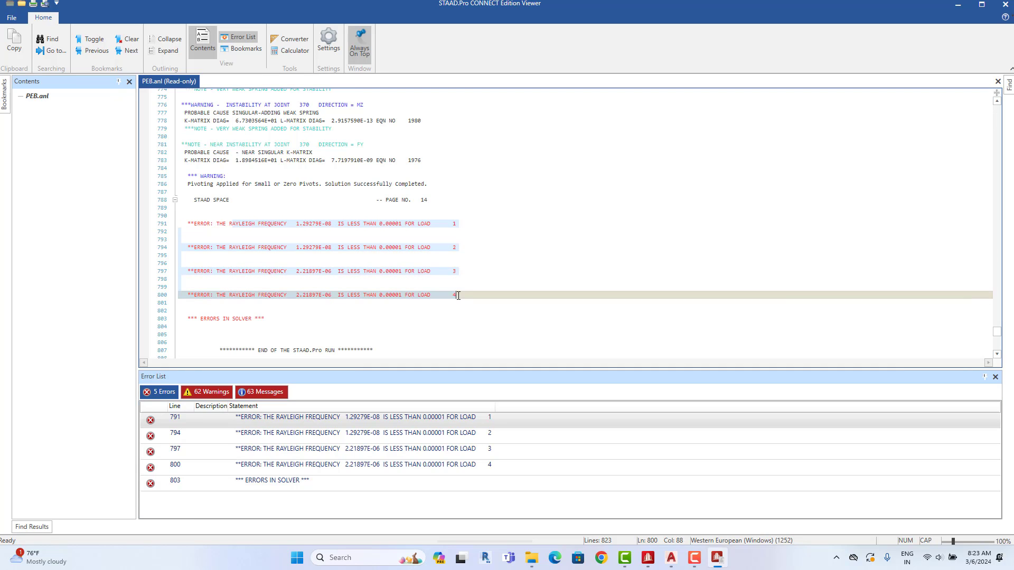
{"action": "left_click", "coordinate": [1005, 5]}
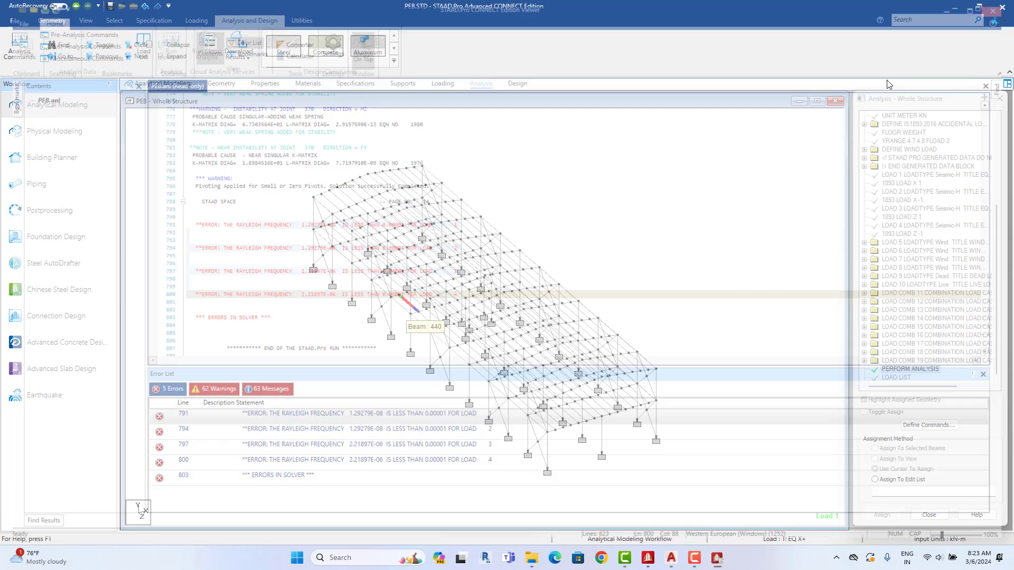
Step: Examine the rafter members and their intermediate nodes on the first two roof frames
{"action": "scroll", "coordinate": [584, 220], "scroll_direction": "up", "scroll_amount": 4}
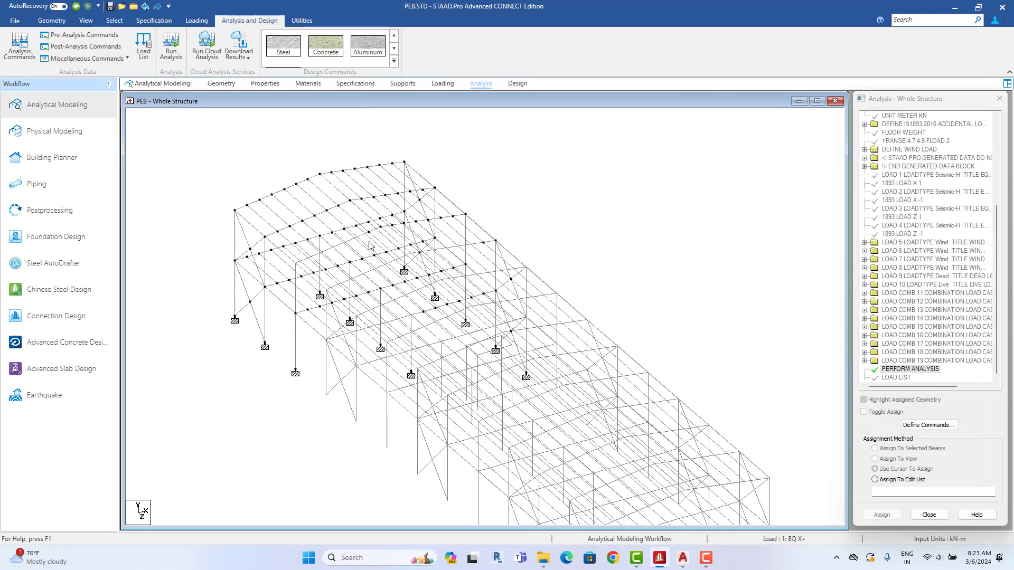
{"action": "middle_click_drag", "start_coordinate": [327, 273], "coordinate": [334, 360]}
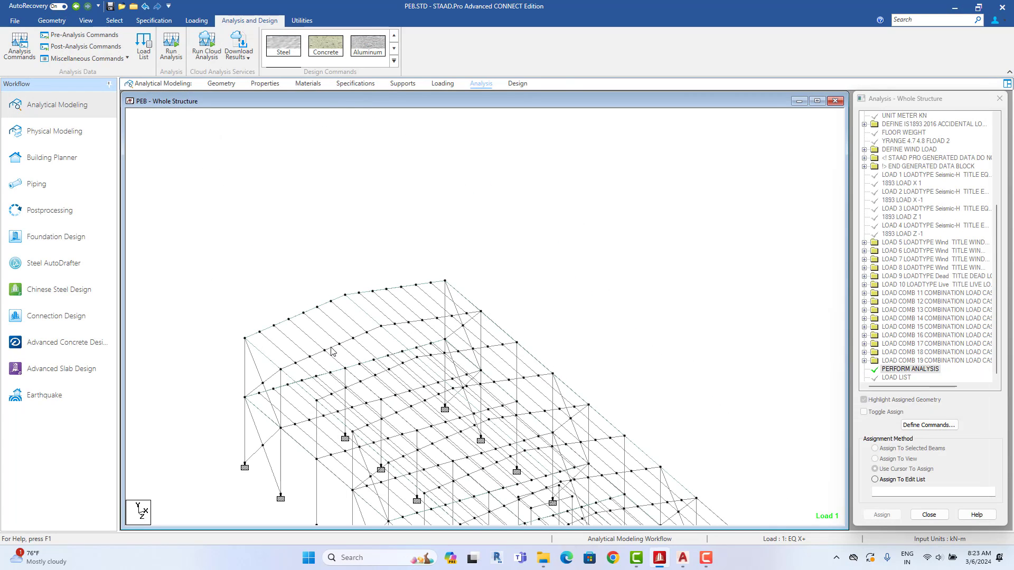
{"action": "left_click", "coordinate": [331, 350]}
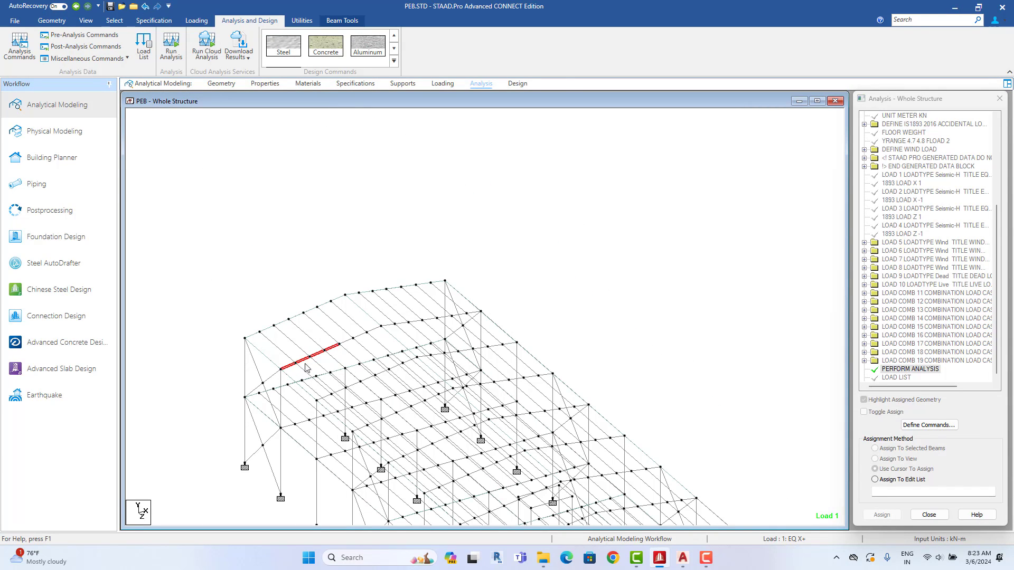
{"action": "left_click", "coordinate": [330, 352]}
{"action": "left_click", "coordinate": [326, 351]}
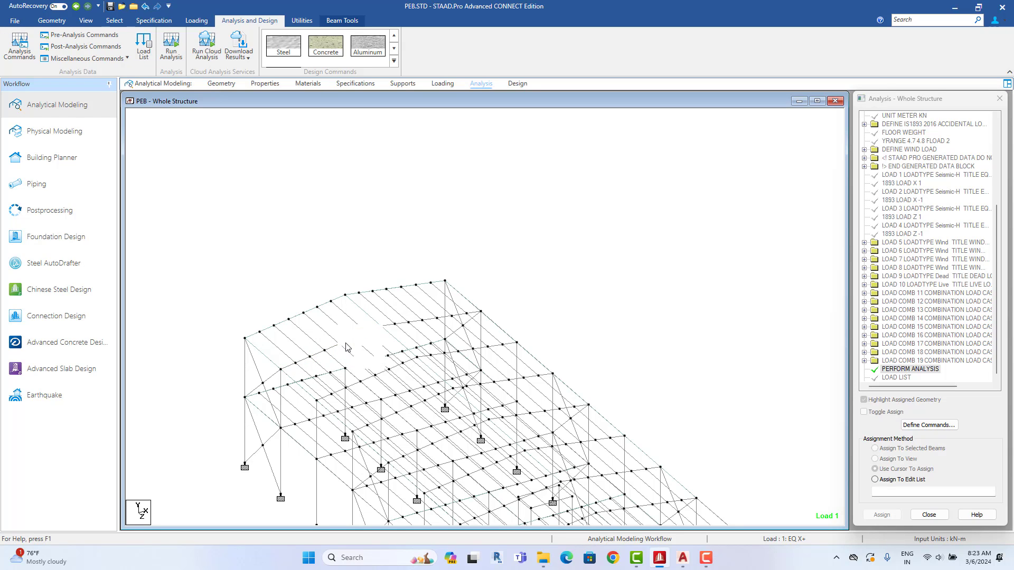
{"action": "left_click", "coordinate": [362, 334]}
{"action": "middle_click_drag", "start_coordinate": [364, 342], "coordinate": [425, 363]}
{"action": "scroll", "coordinate": [395, 320], "scroll_direction": "up", "scroll_amount": 5}
{"action": "scroll", "coordinate": [357, 316], "scroll_direction": "up", "scroll_amount": 1}
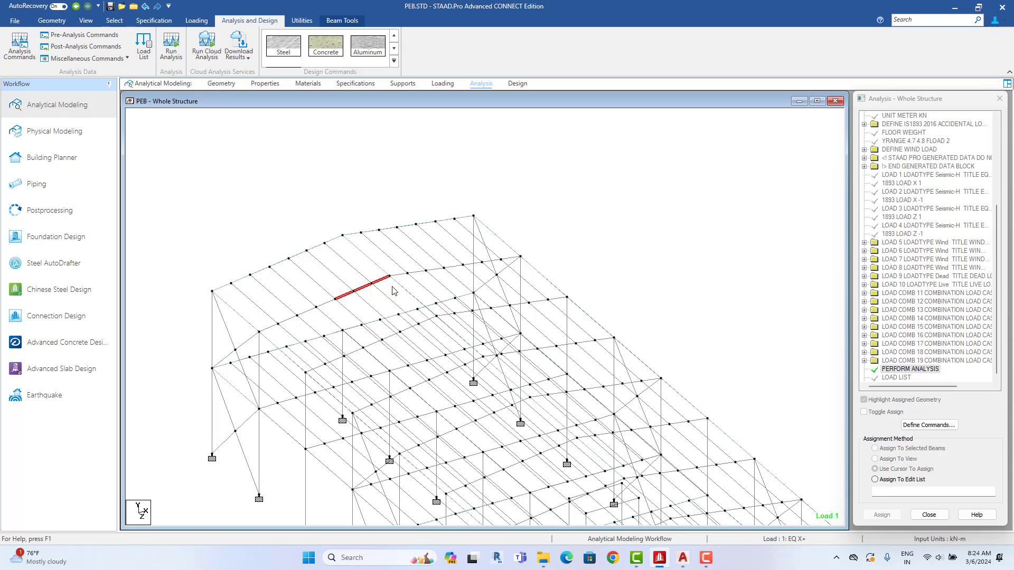
{"action": "left_click", "coordinate": [367, 297]}
{"action": "left_click", "coordinate": [365, 294]}
{"action": "left_click", "coordinate": [375, 297]}
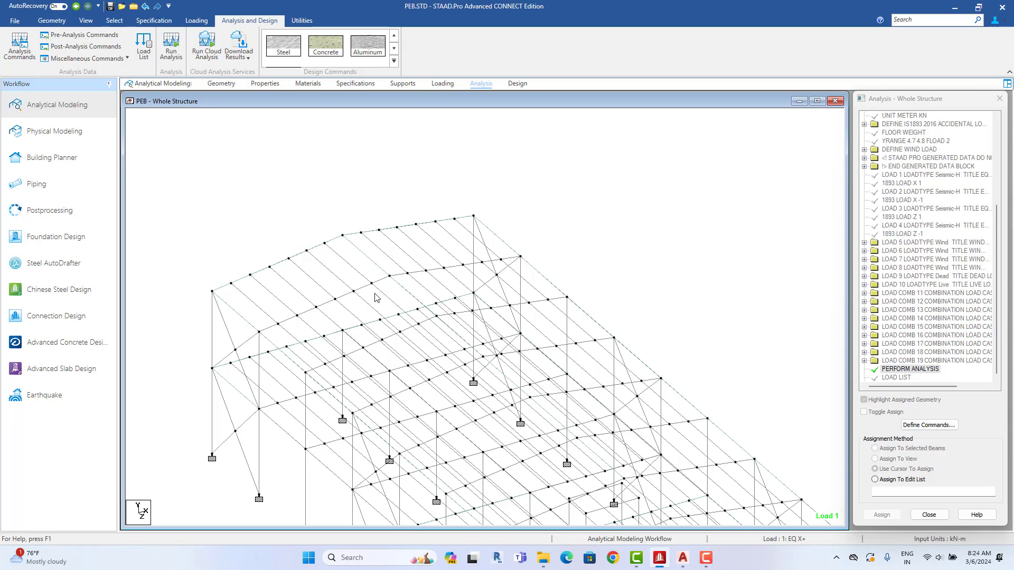
{"action": "left_click", "coordinate": [300, 257]}
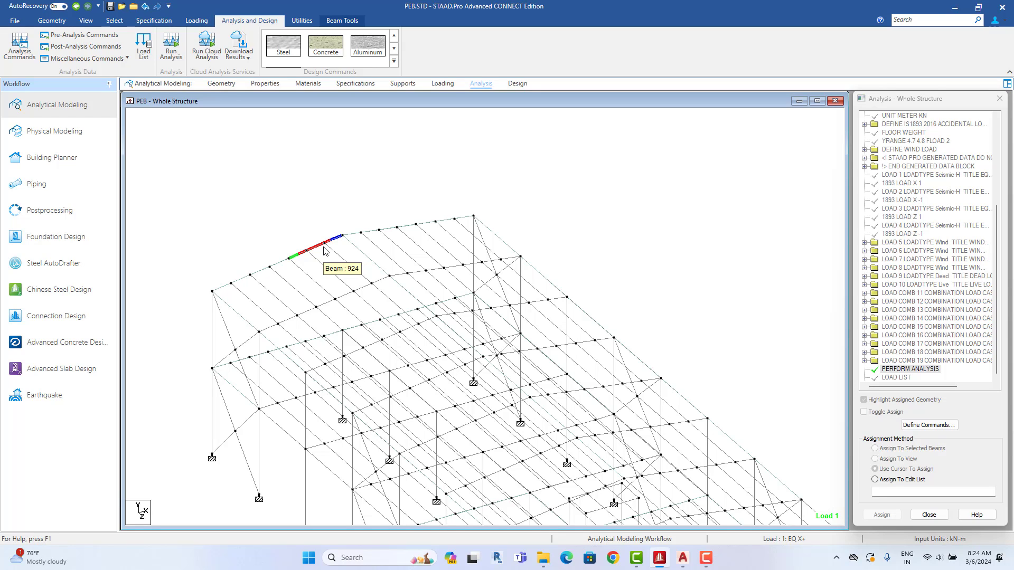
{"action": "left_click", "coordinate": [344, 301]}
{"action": "left_click", "coordinate": [353, 293]}
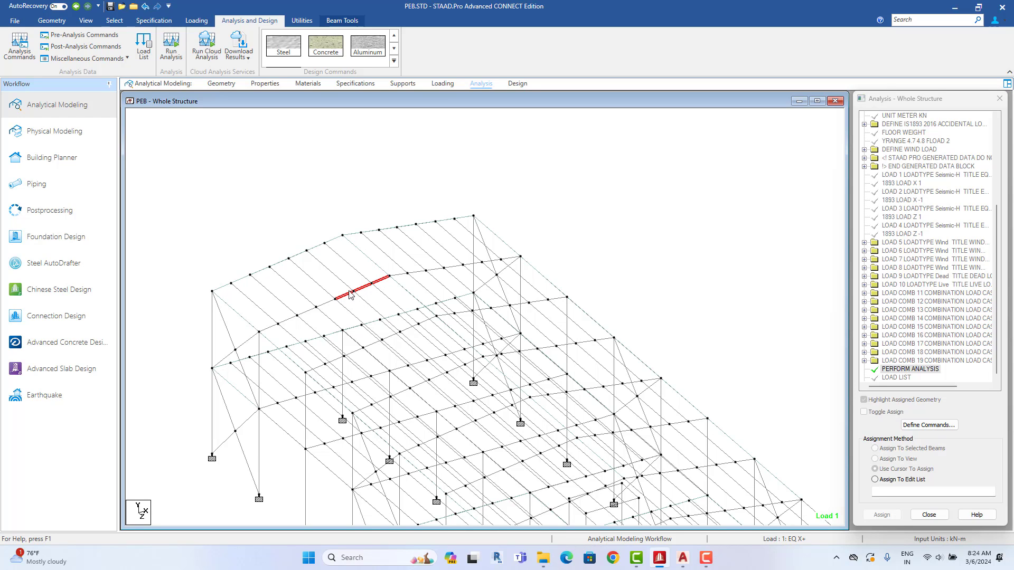
{"action": "left_click", "coordinate": [389, 184]}
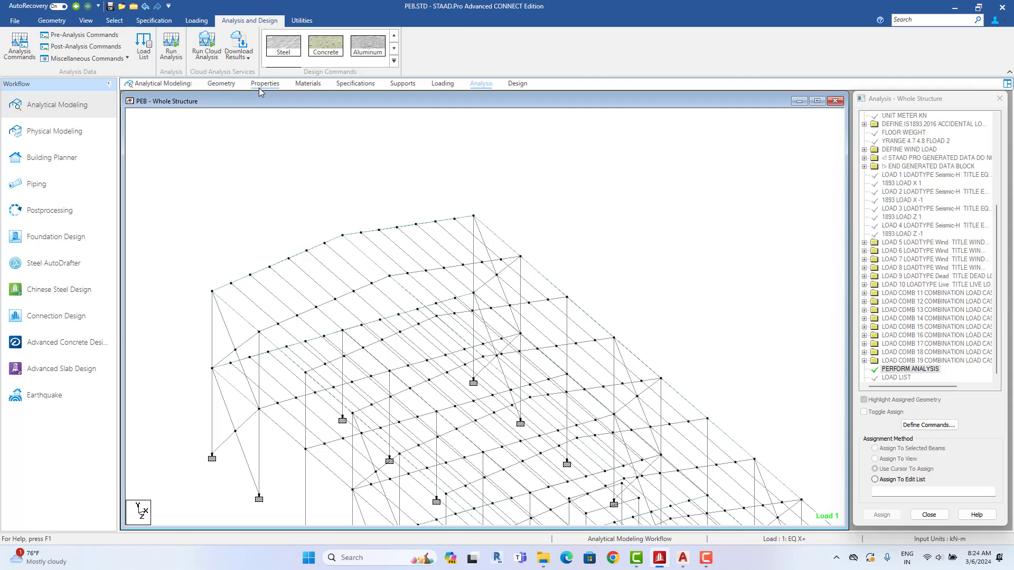
Step: View the structure from the front and examine the sloping rafter members across the whole frame
{"action": "left_click", "coordinate": [86, 20]}
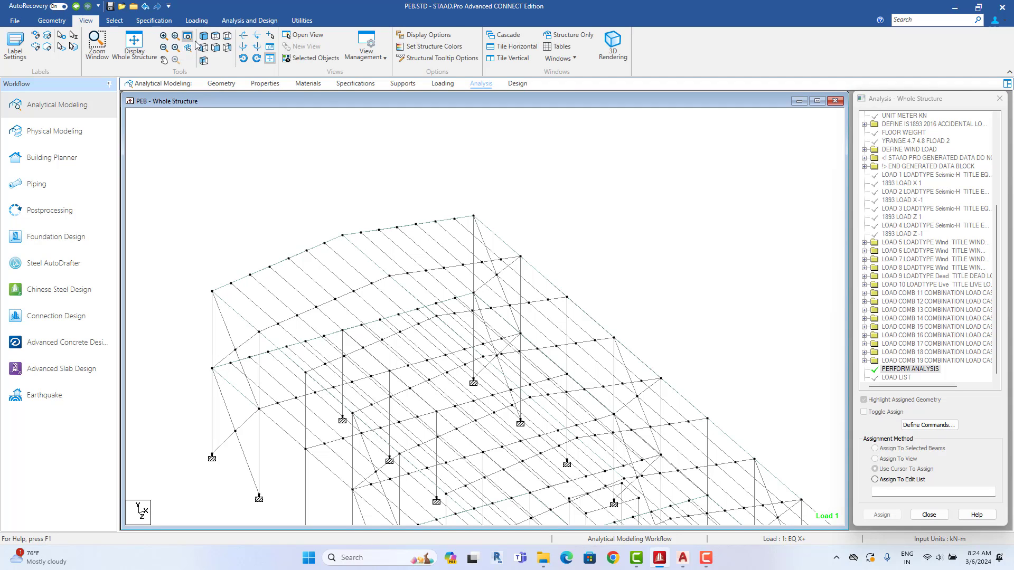
{"action": "left_click", "coordinate": [216, 47]}
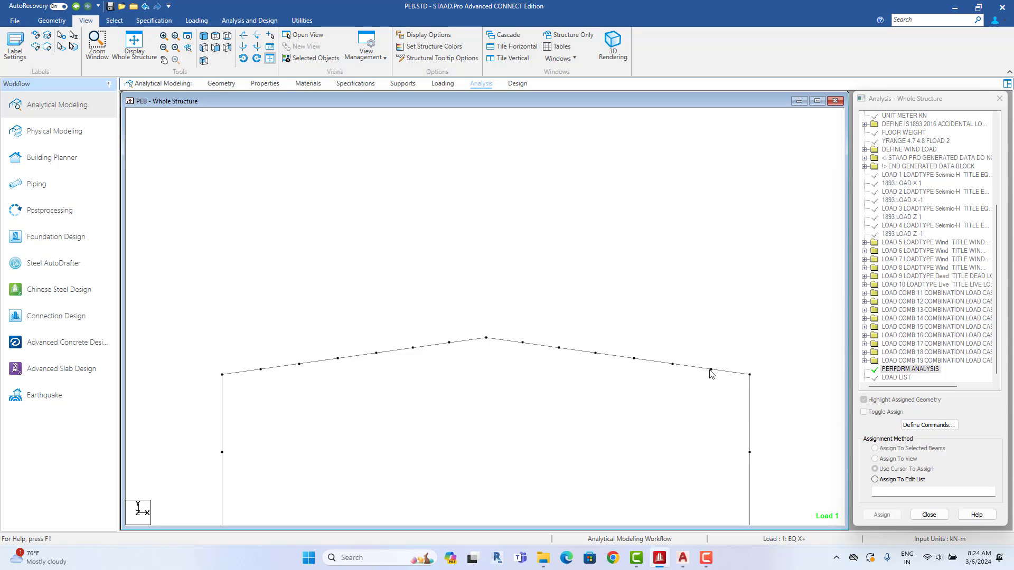
{"action": "left_click", "coordinate": [710, 371]}
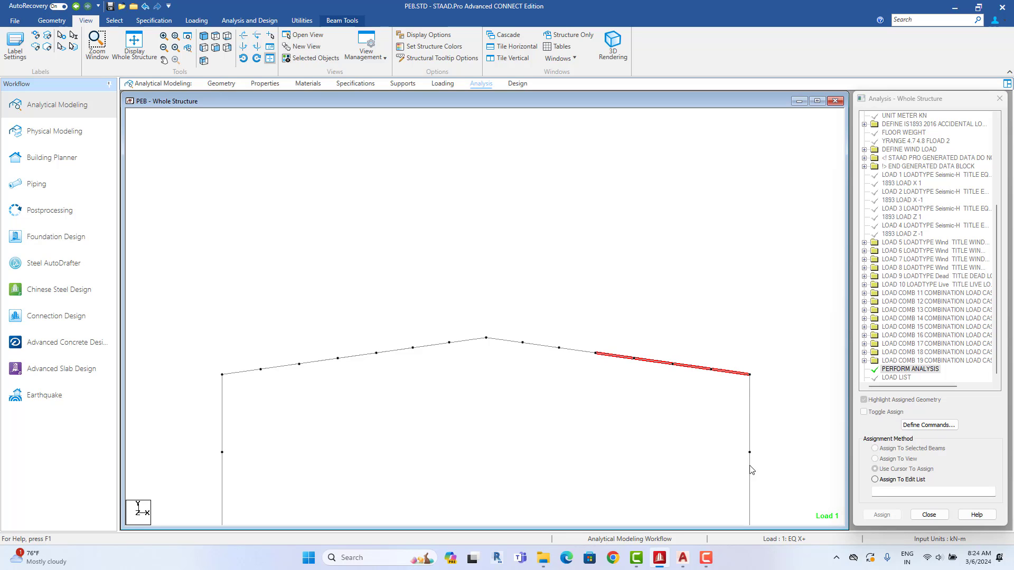
{"action": "left_click", "coordinate": [656, 410]}
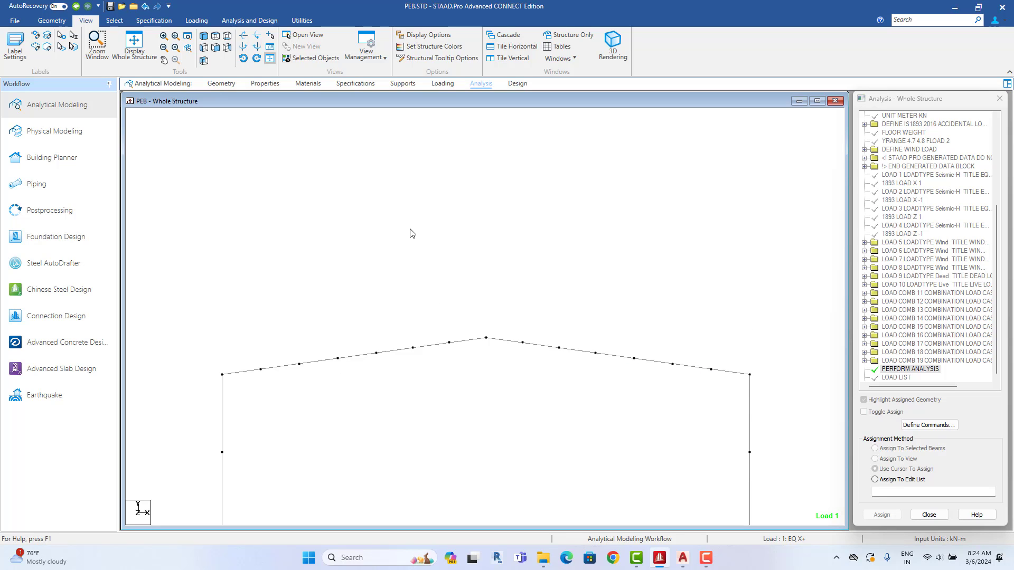
{"action": "scroll", "coordinate": [374, 317], "scroll_direction": "down", "scroll_amount": 4}
{"action": "middle_click_drag", "start_coordinate": [418, 361], "coordinate": [428, 210]}
{"action": "middle_click_drag", "start_coordinate": [438, 263], "coordinate": [432, 300]}
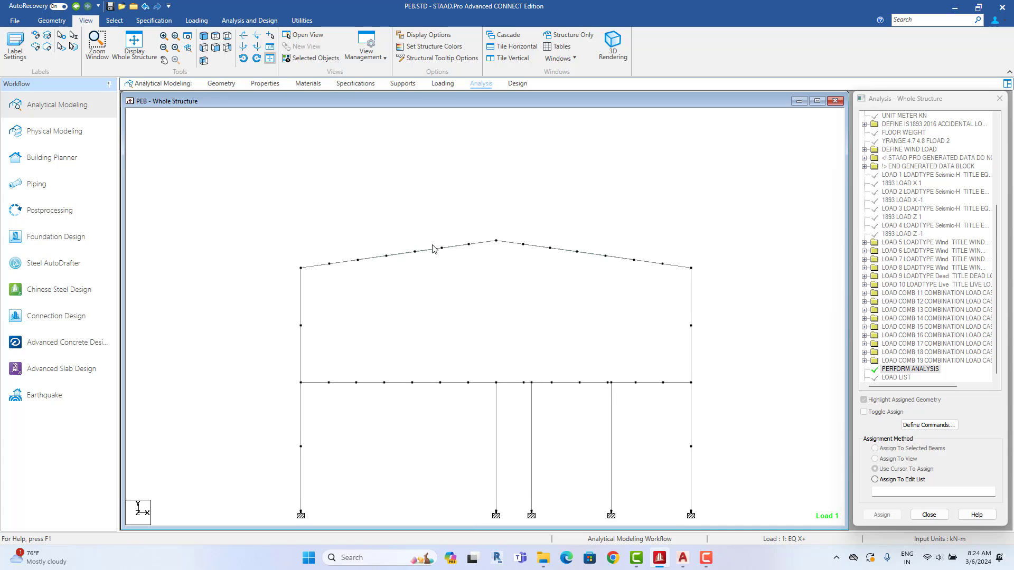
Step: Assign Support 2 to all the nodes along the sloping roof rafters, from eave to eave
{"action": "left_click", "coordinate": [266, 83]}
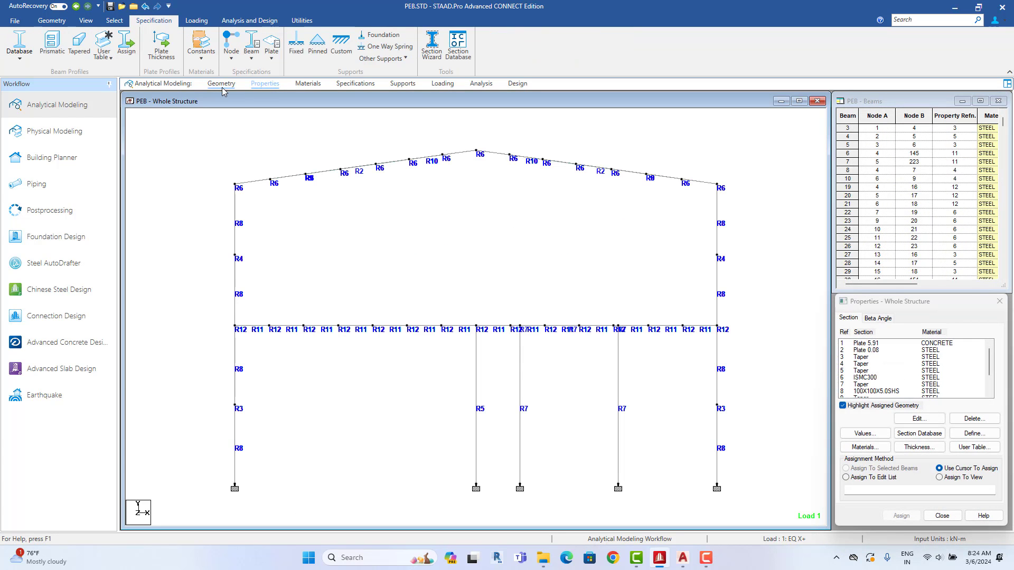
{"action": "left_click", "coordinate": [403, 83]}
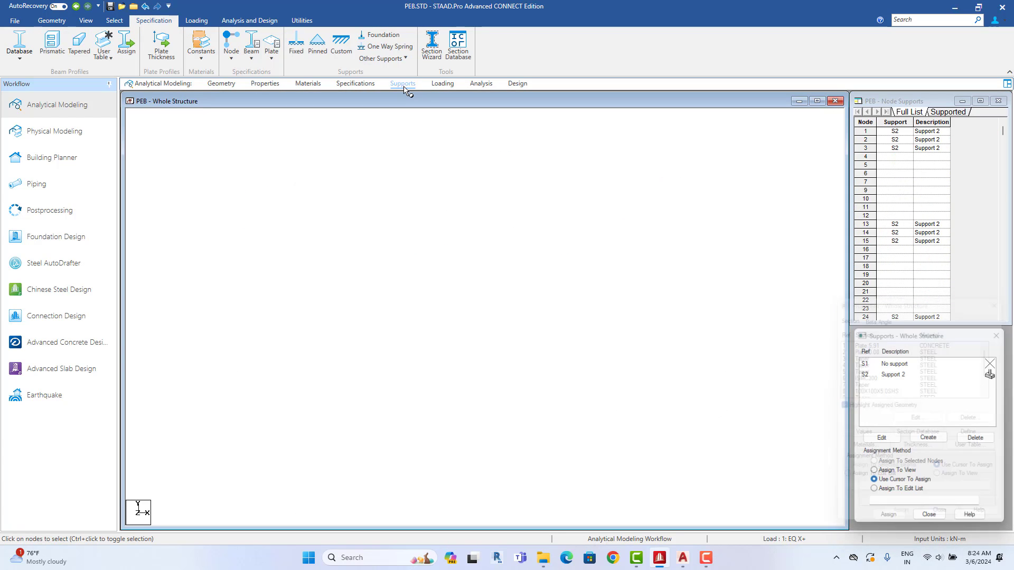
{"action": "left_click", "coordinate": [897, 374]}
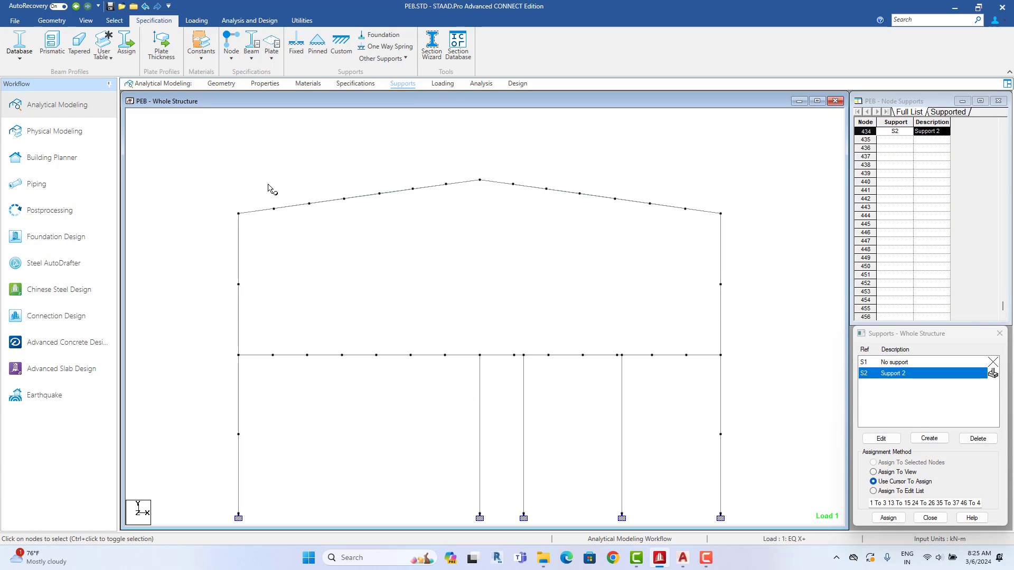
{"action": "left_click_drag", "start_coordinate": [197, 154], "coordinate": [759, 228]}
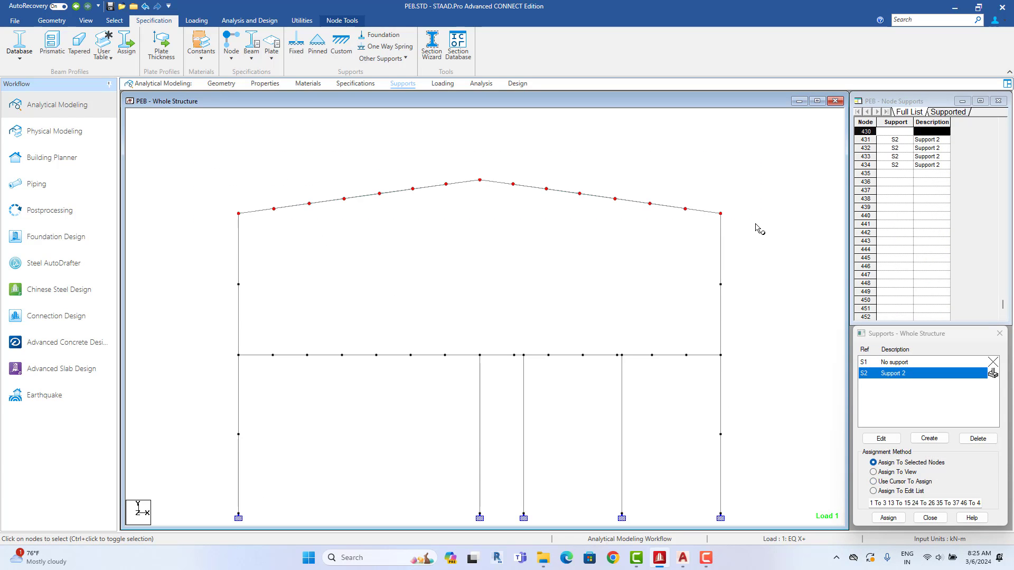
{"action": "left_click", "coordinate": [888, 518]}
{"action": "left_click", "coordinate": [935, 456]}
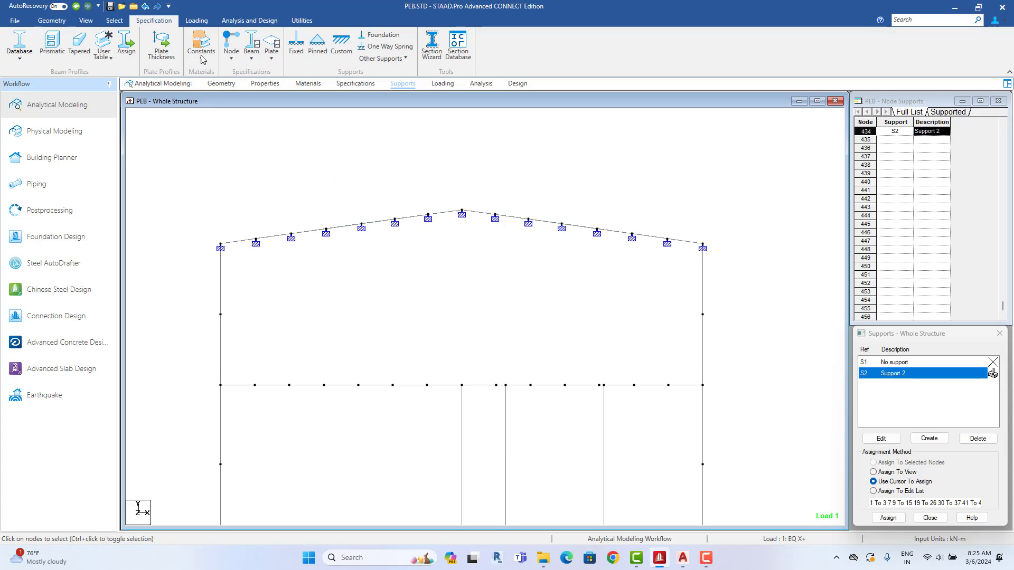
Step: Return to the isometric view and inspect the supports on the rafter nodes of the roof frames
{"action": "left_click", "coordinate": [86, 21]}
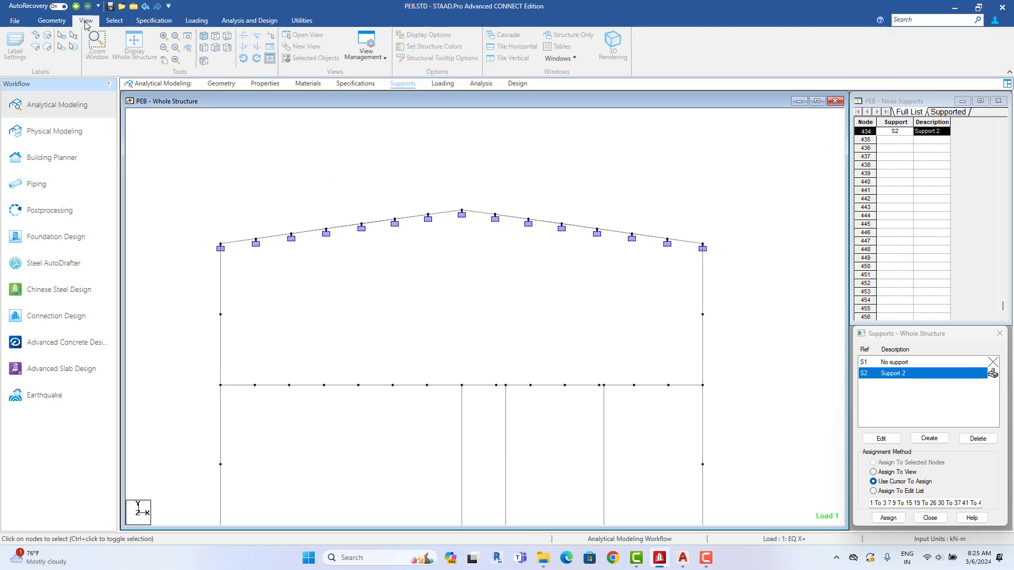
{"action": "left_click", "coordinate": [209, 38]}
{"action": "scroll", "coordinate": [397, 316], "scroll_direction": "up", "scroll_amount": 5}
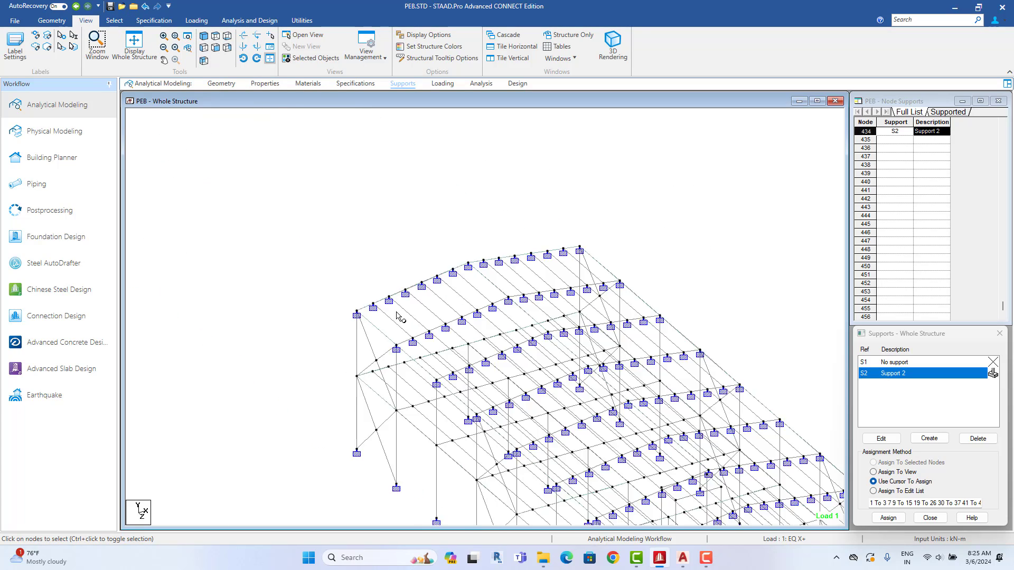
{"action": "scroll", "coordinate": [397, 315], "scroll_direction": "up", "scroll_amount": 3}
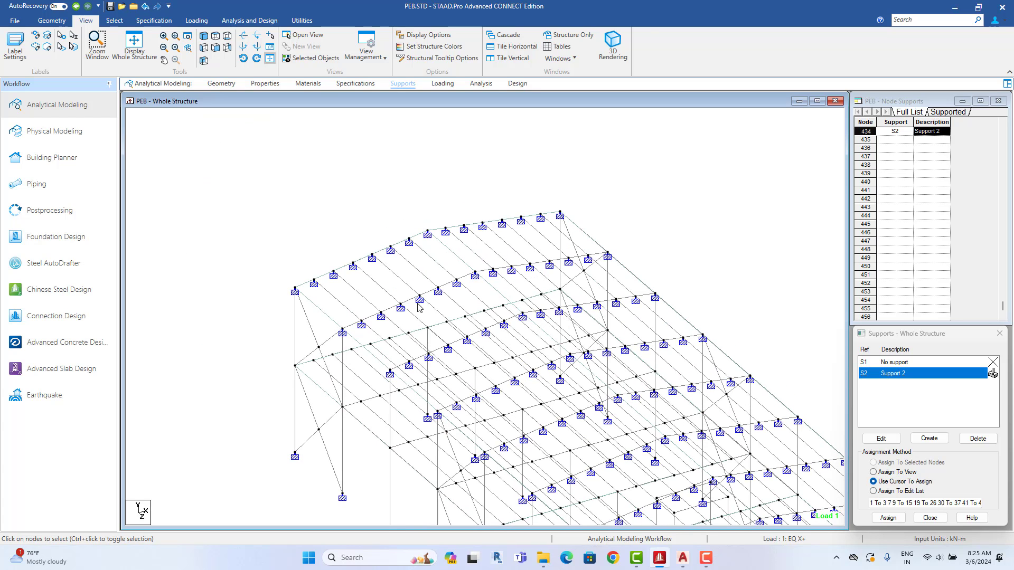
{"action": "left_click", "coordinate": [412, 303]}
{"action": "middle_click_drag", "start_coordinate": [379, 302], "coordinate": [398, 343]}
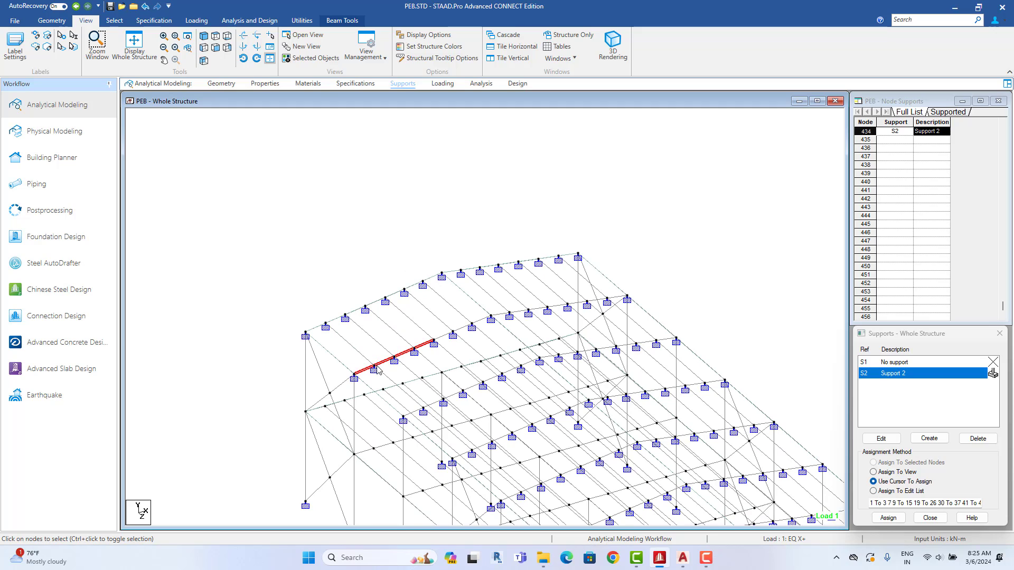
{"action": "left_click", "coordinate": [414, 352]}
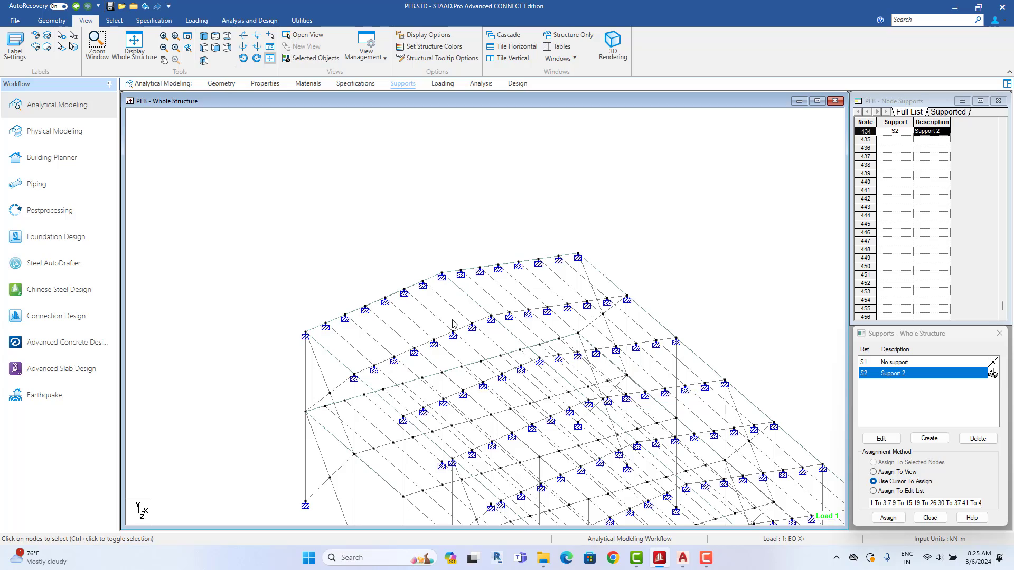
Step: Run the analysis of the structure, saving the modified model
{"action": "middle_click_drag", "start_coordinate": [448, 310], "coordinate": [374, 162]}
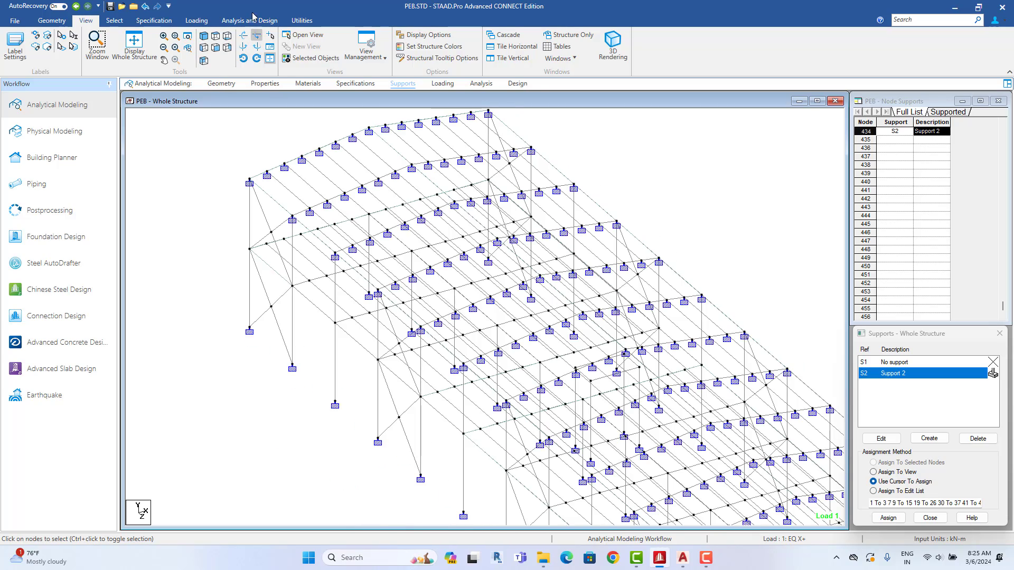
{"action": "left_click", "coordinate": [249, 20]}
{"action": "left_click", "coordinate": [177, 51]}
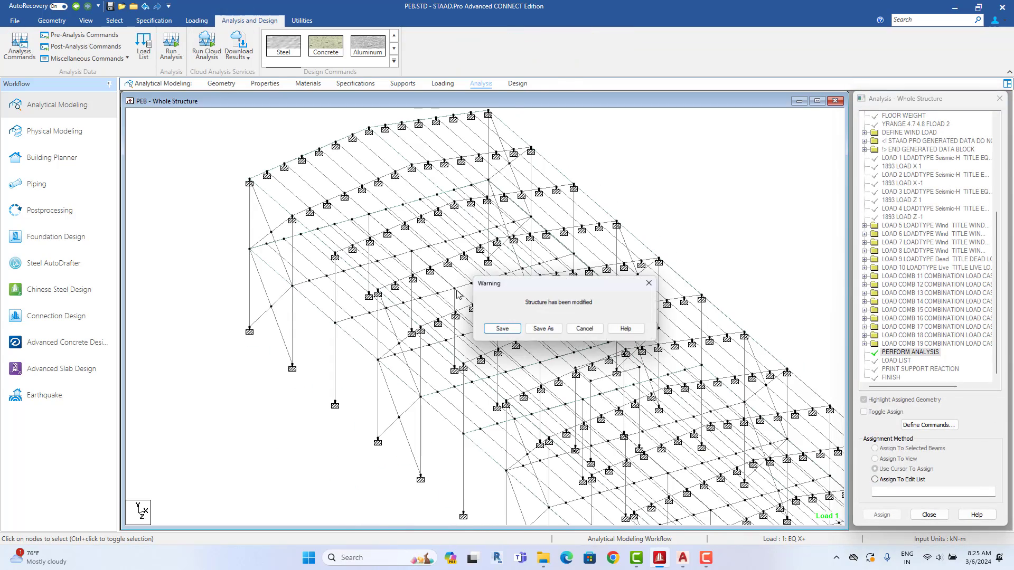
{"action": "left_click", "coordinate": [500, 331]}
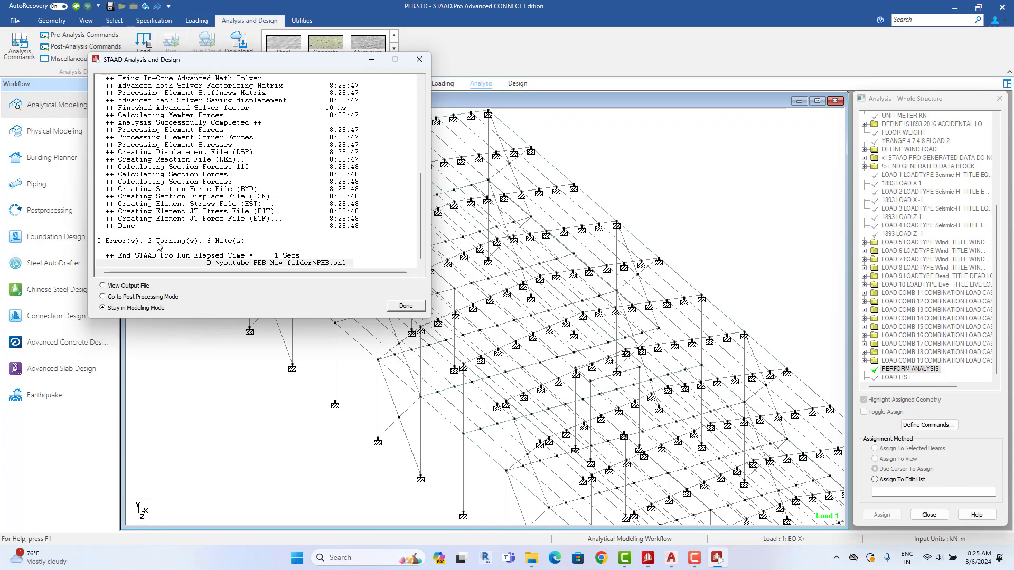
Step: View the analysis output file and filter its error list to hide the informational messages and read the warnings
{"action": "left_click", "coordinate": [127, 286]}
{"action": "left_click", "coordinate": [403, 308]}
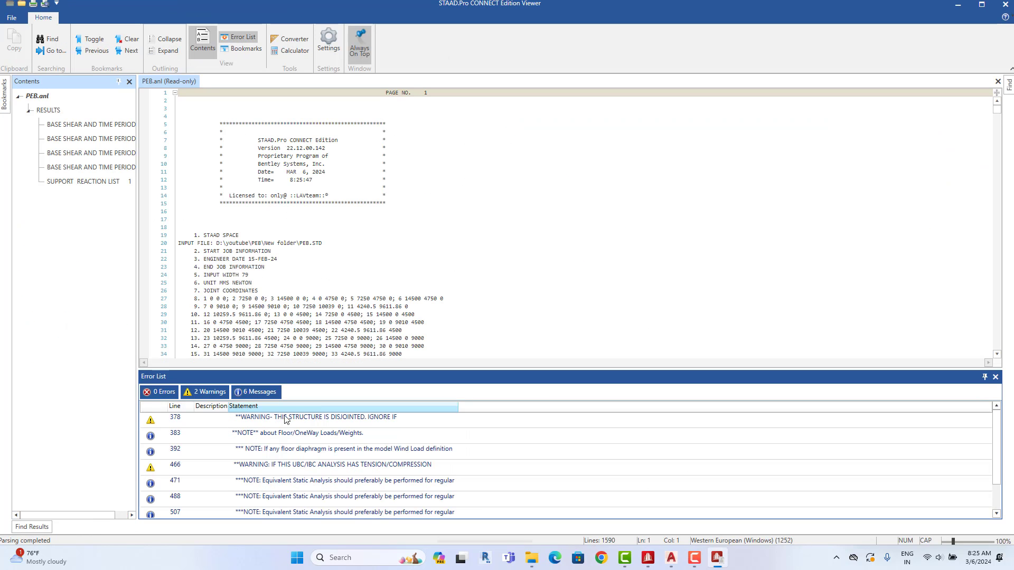
{"action": "left_click", "coordinate": [250, 393]}
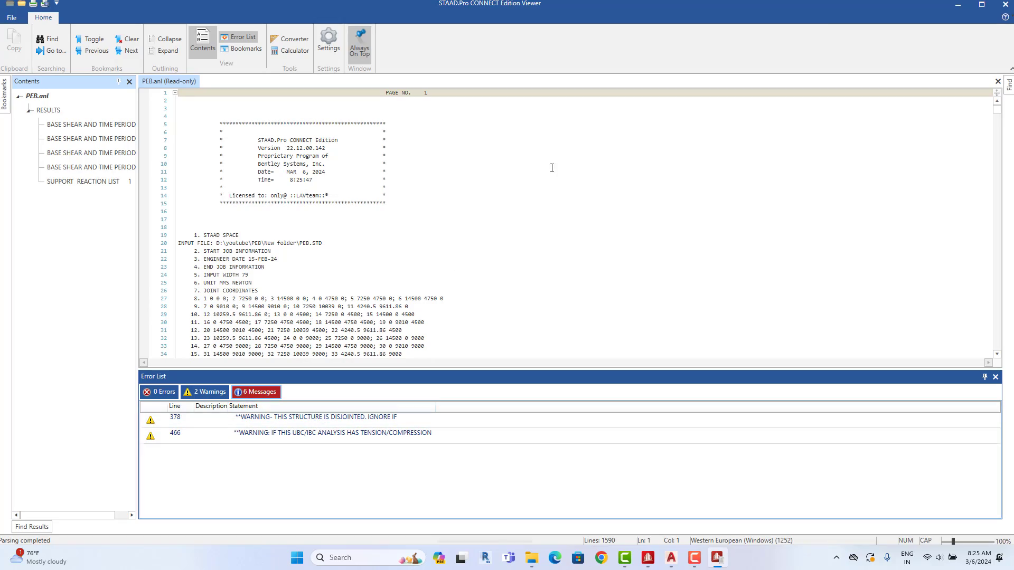
{"action": "key", "text": "alt+F4"}
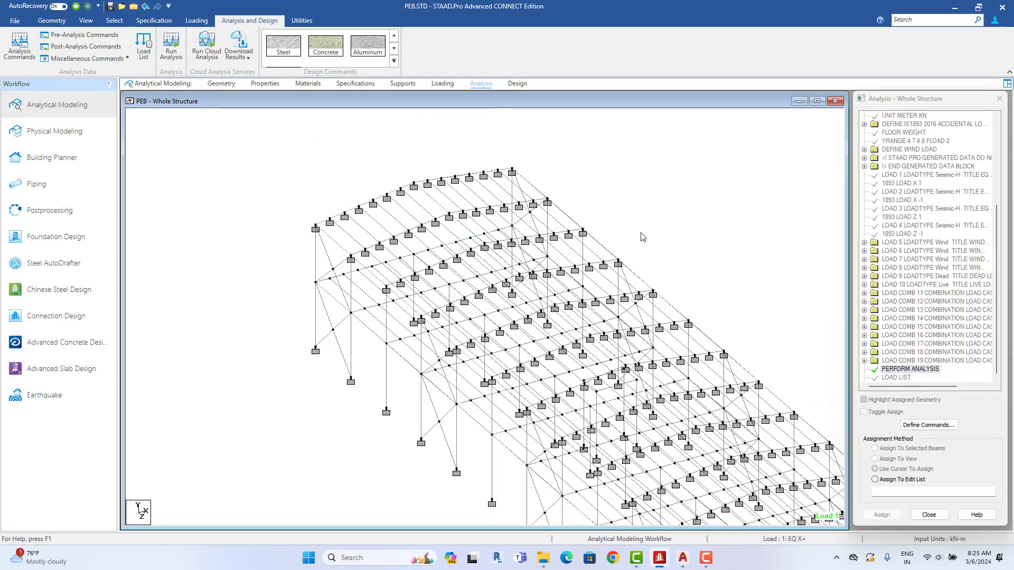
Step: Open the steel design commands for the structure and hide the support symbols in the model view
{"action": "scroll", "coordinate": [480, 158], "scroll_direction": "up", "scroll_amount": 3}
{"action": "scroll", "coordinate": [480, 158], "scroll_direction": "down", "scroll_amount": 3}
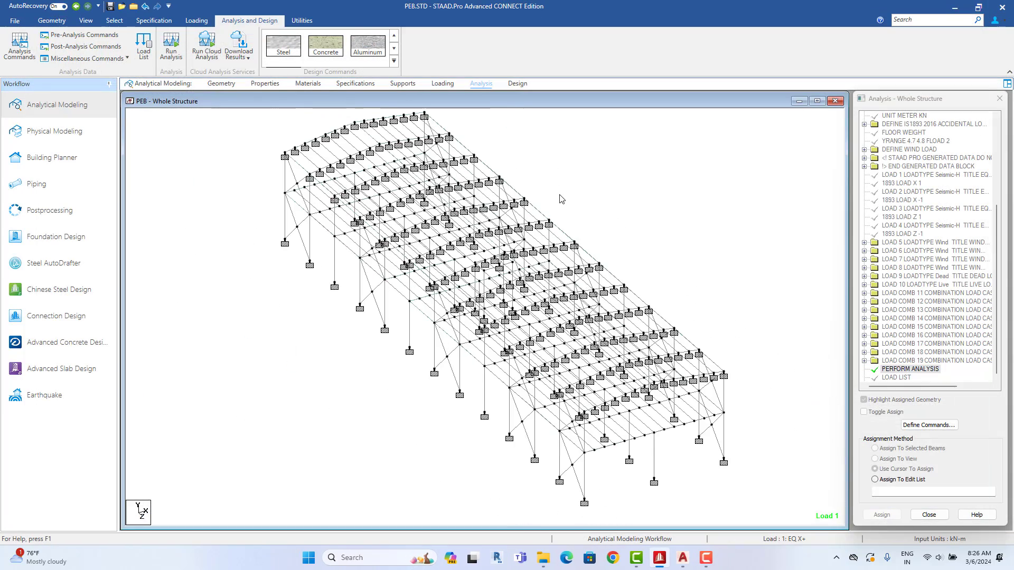
{"action": "scroll", "coordinate": [560, 199], "scroll_direction": "up", "scroll_amount": 1}
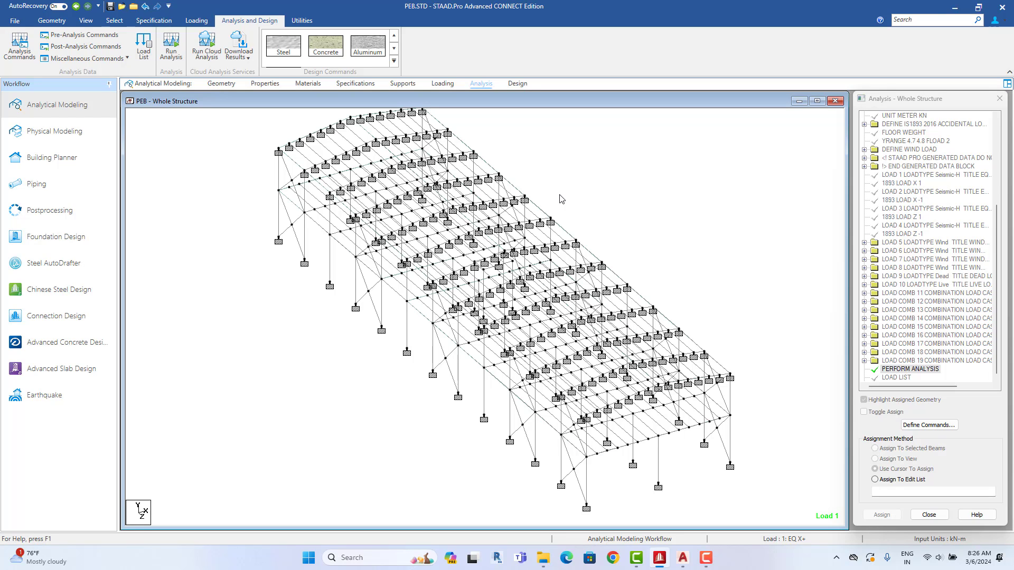
{"action": "left_click", "coordinate": [520, 86]}
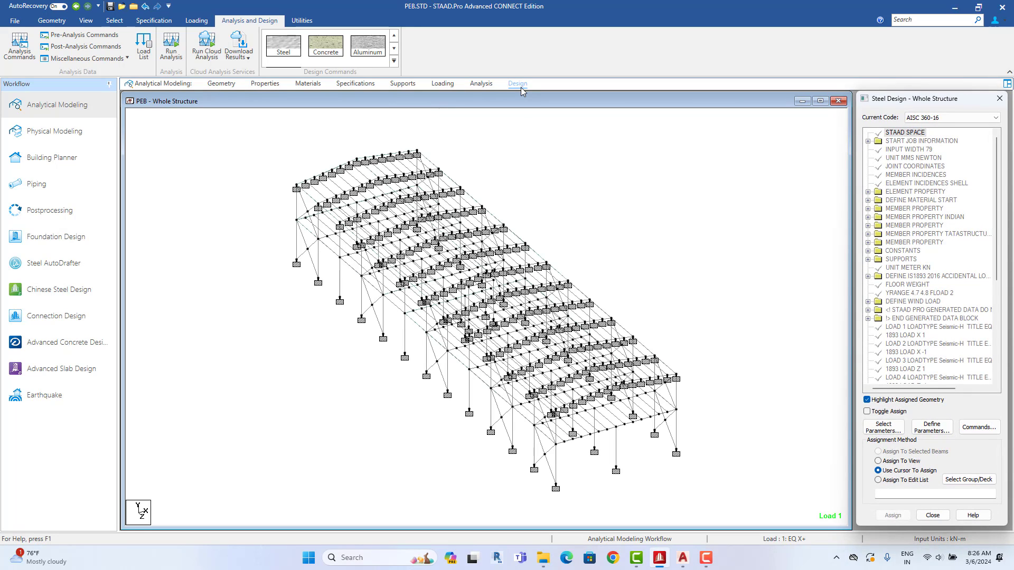
{"action": "left_click", "coordinate": [279, 53]}
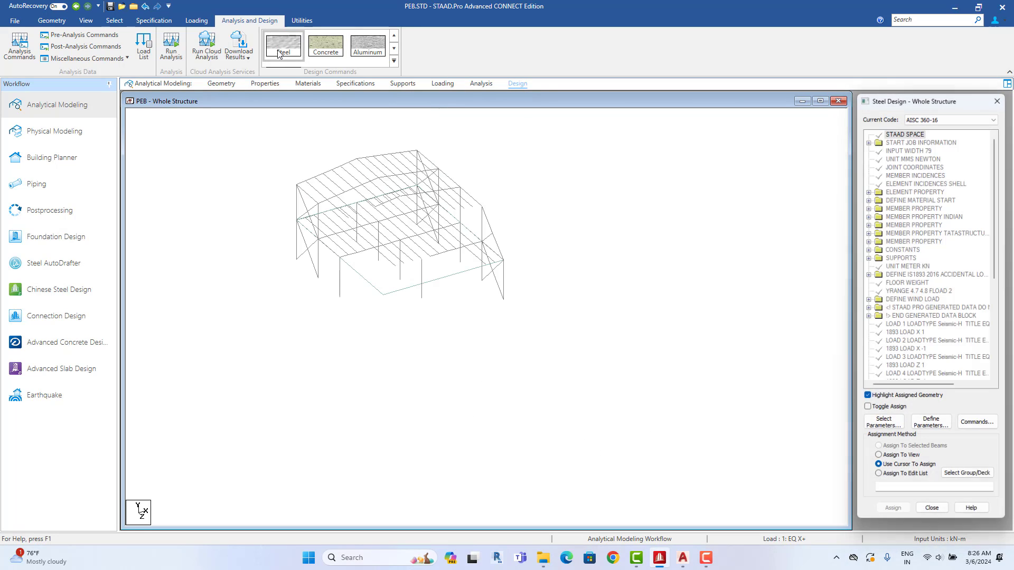
{"action": "left_click", "coordinate": [944, 118]}
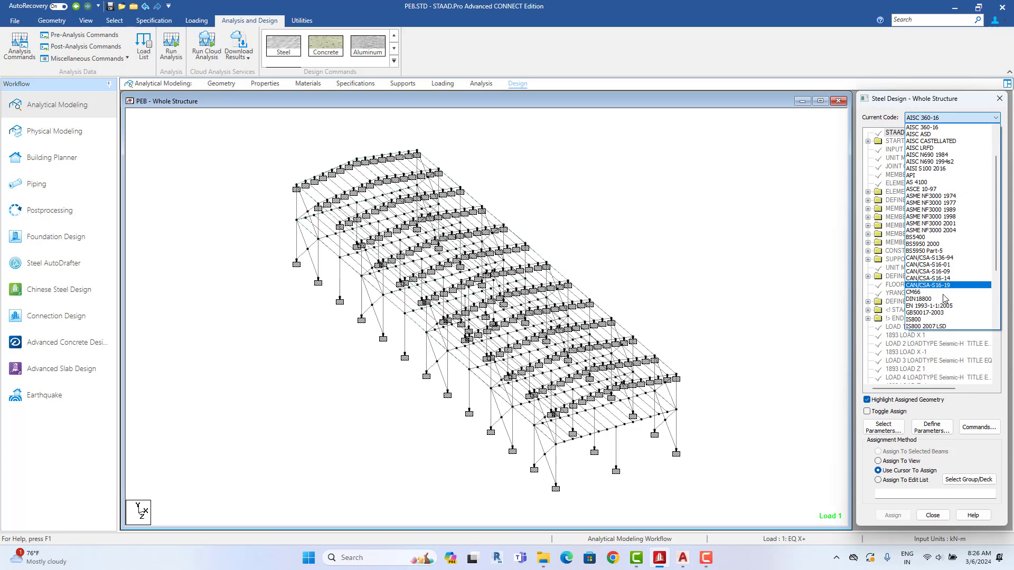
{"action": "left_click", "coordinate": [733, 247]}
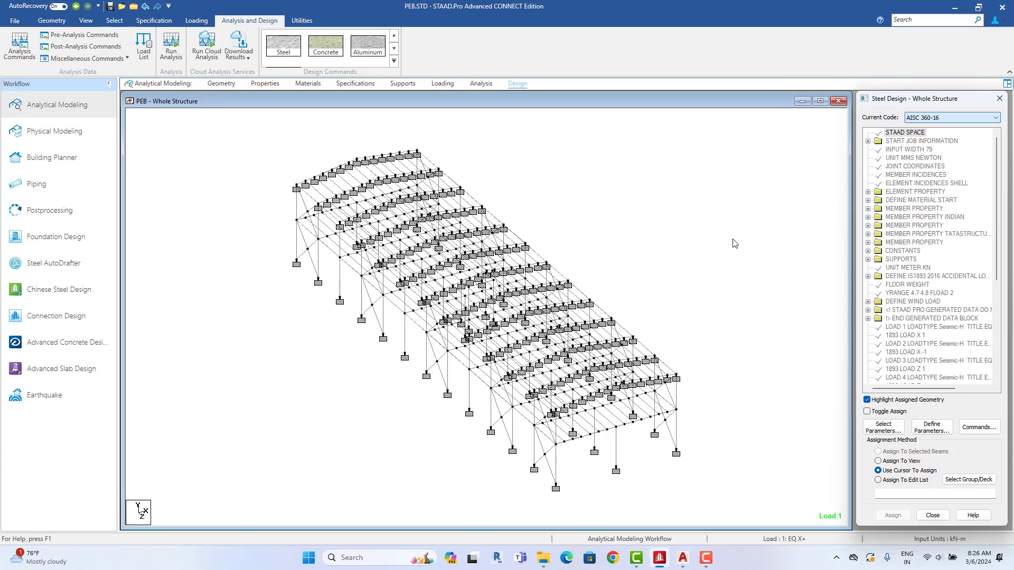
{"action": "scroll", "coordinate": [393, 238], "scroll_direction": "up", "scroll_amount": 1}
{"action": "left_click", "coordinate": [552, 363]}
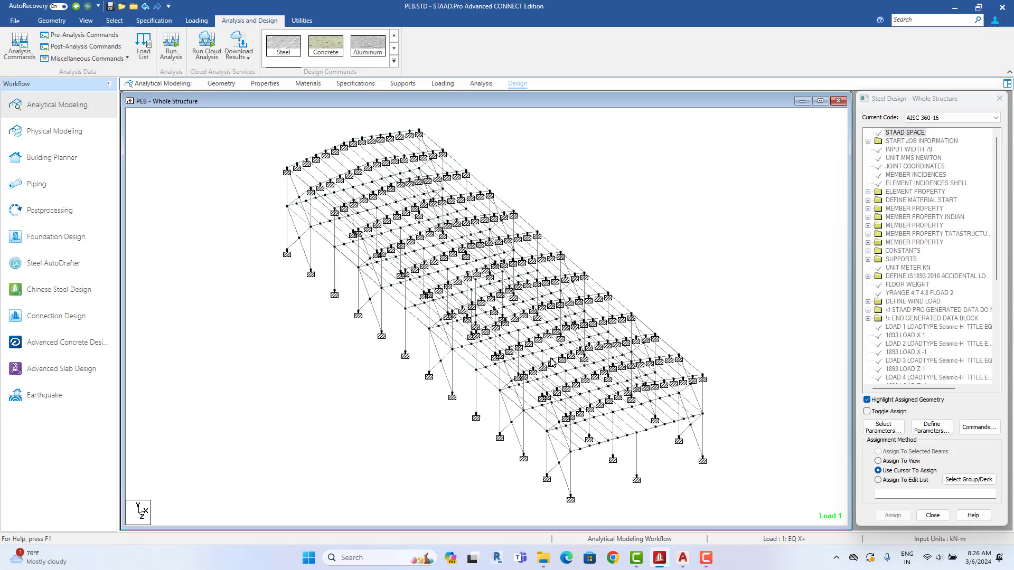
{"action": "middle_click_drag", "start_coordinate": [609, 294], "coordinate": [595, 308]}
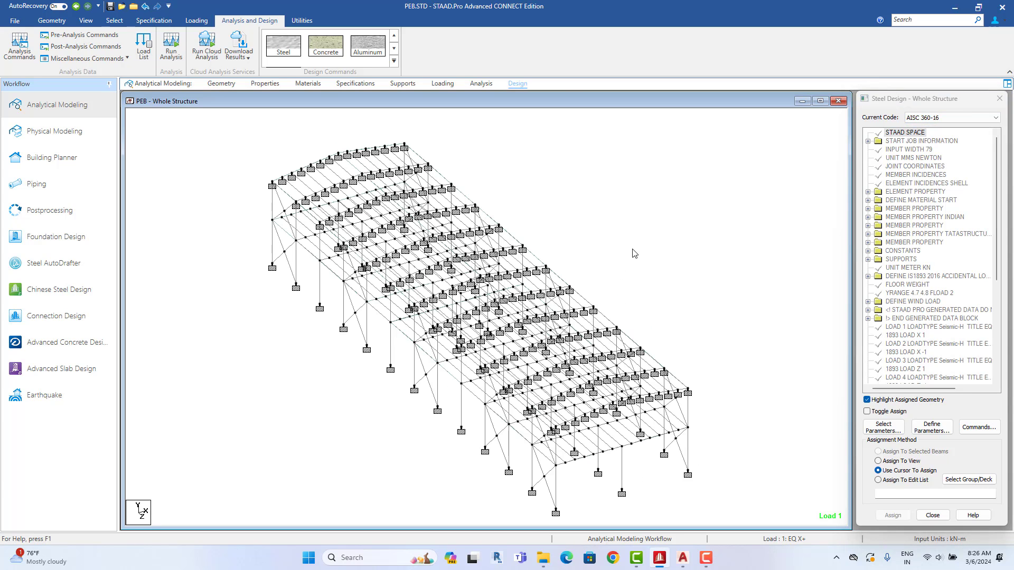
{"action": "key", "text": "shift+s"}
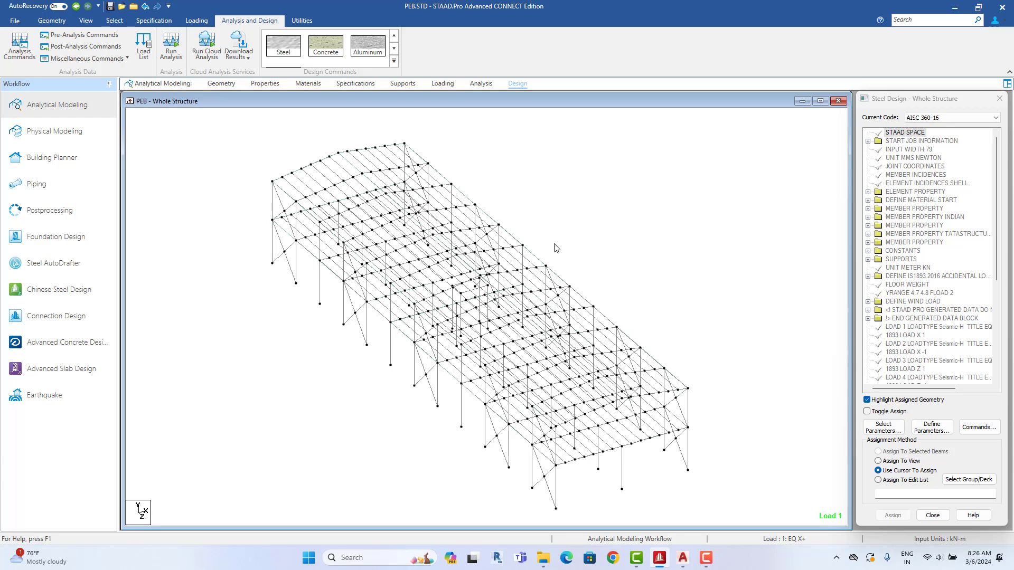
Step: Set the current steel design code to IS800
{"action": "left_click", "coordinate": [285, 50]}
{"action": "left_click", "coordinate": [956, 118]}
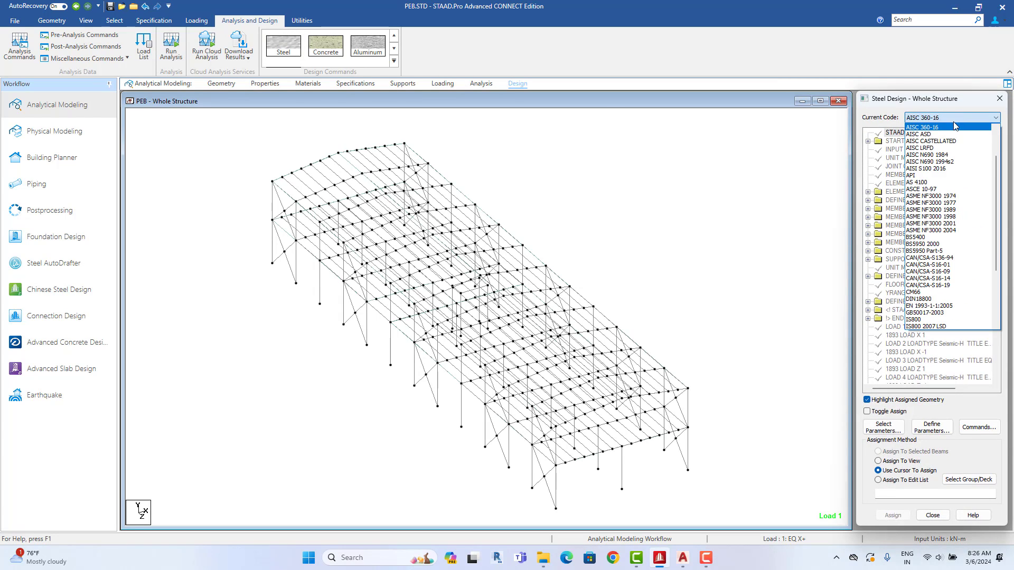
{"action": "left_click", "coordinate": [927, 320]}
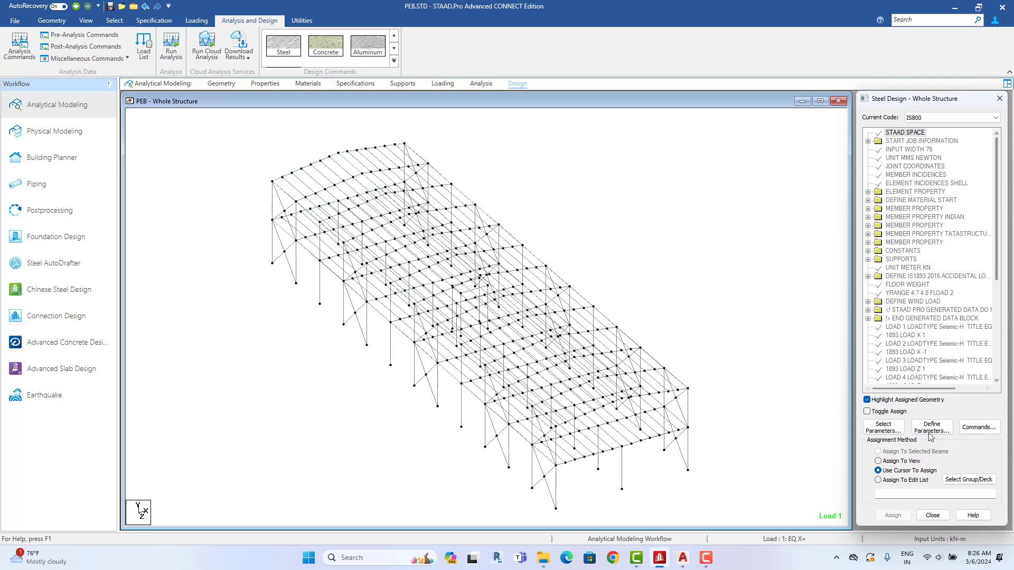
Step: Add the CHECK CODE, FIXED GROUP, MEMBER TAKE OFF and TAKE OFF design commands
{"action": "left_click", "coordinate": [974, 428]}
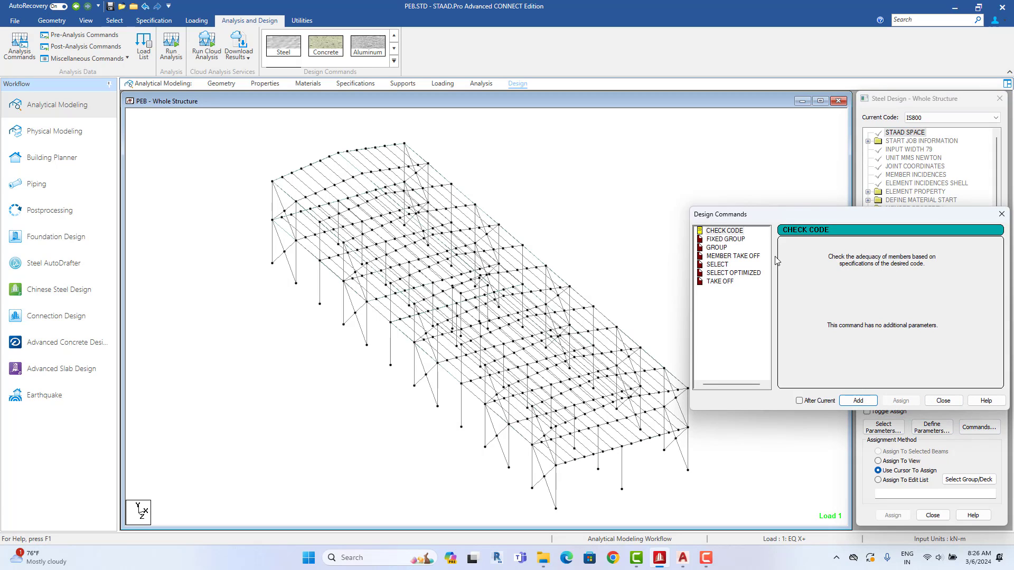
{"action": "left_click", "coordinate": [729, 232]}
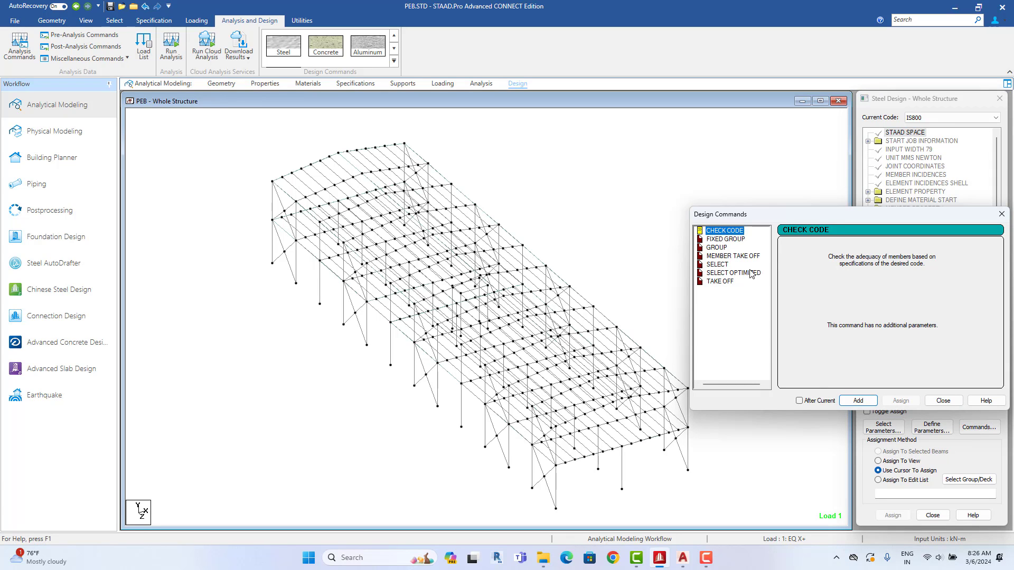
{"action": "left_click", "coordinate": [858, 401]}
{"action": "left_click", "coordinate": [727, 240]}
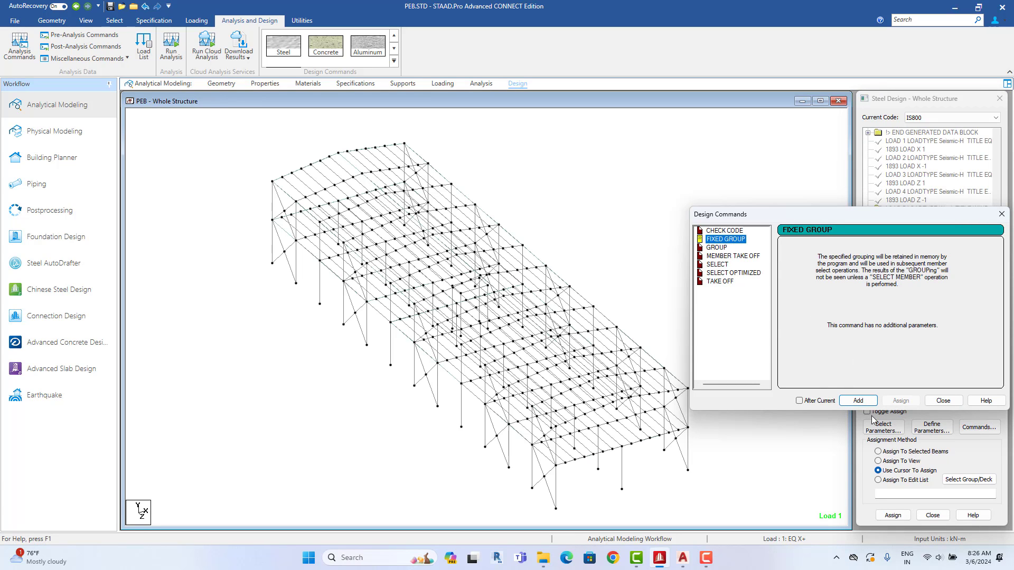
{"action": "left_click", "coordinate": [858, 401]}
{"action": "left_click", "coordinate": [741, 256]}
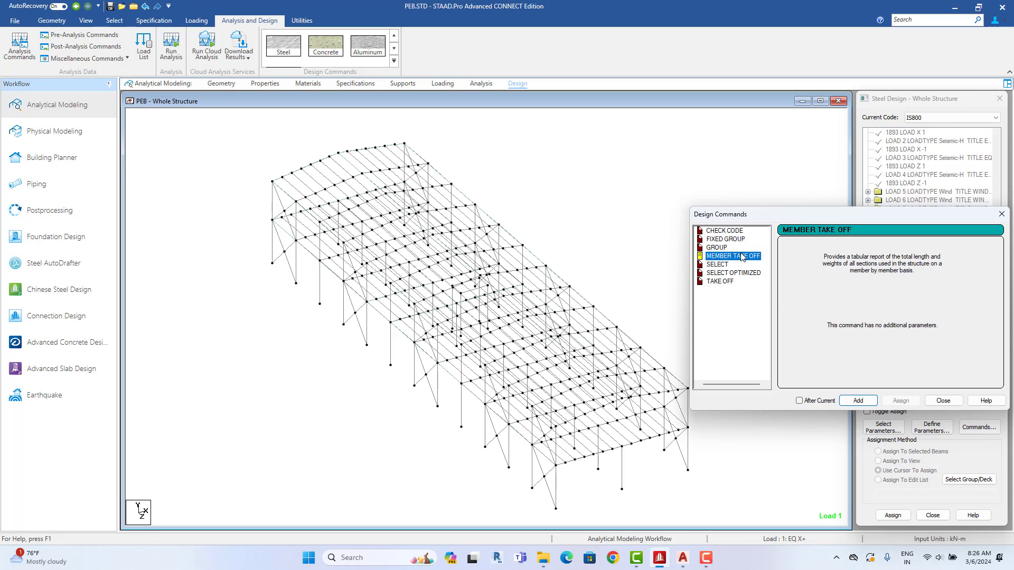
{"action": "left_click", "coordinate": [860, 401]}
{"action": "left_click", "coordinate": [720, 282]}
{"action": "left_click", "coordinate": [854, 401]}
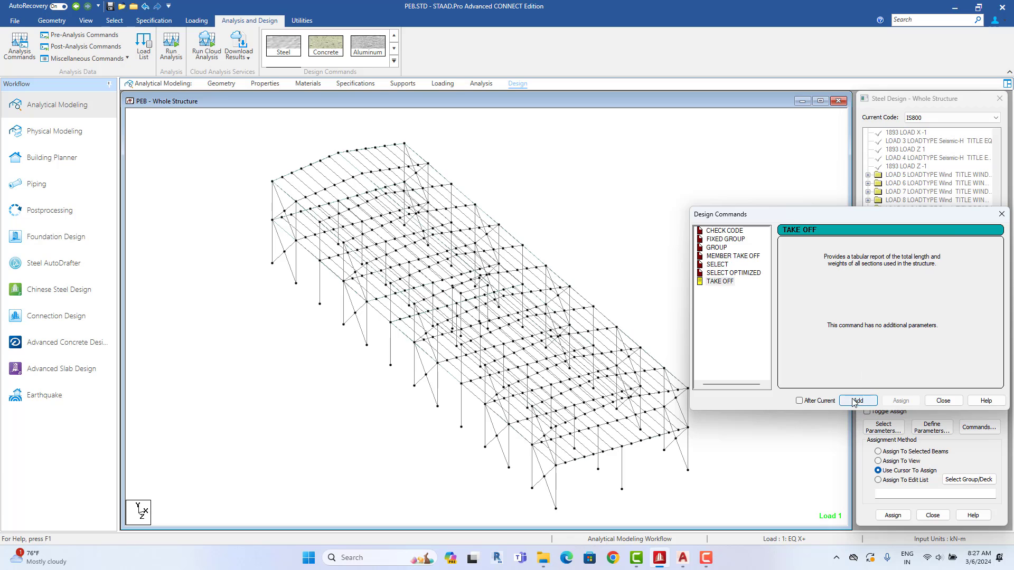
{"action": "left_click", "coordinate": [943, 400]}
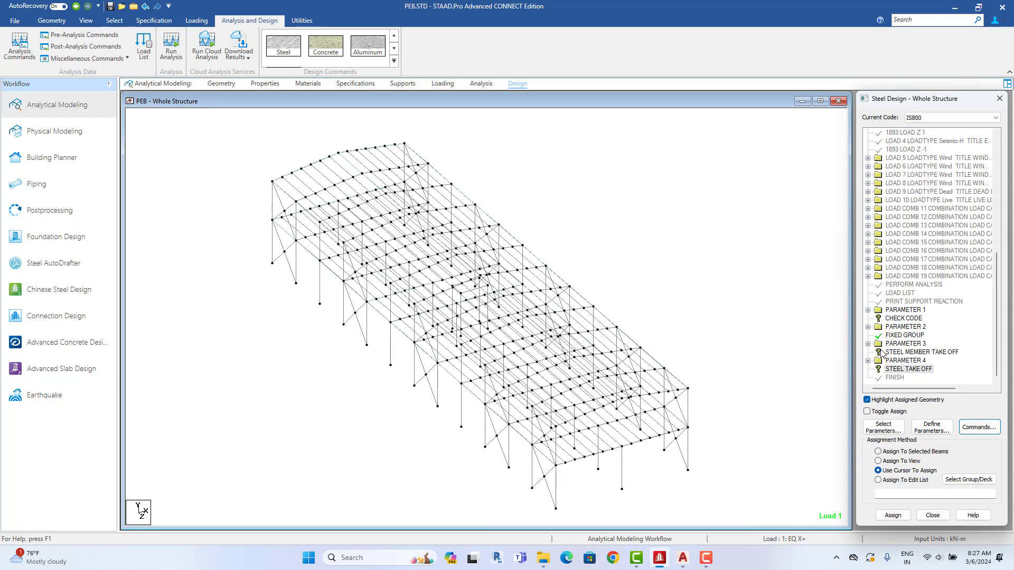
Step: Assign the CHECK CODE command to all the members in the view
{"action": "left_click", "coordinate": [905, 319]}
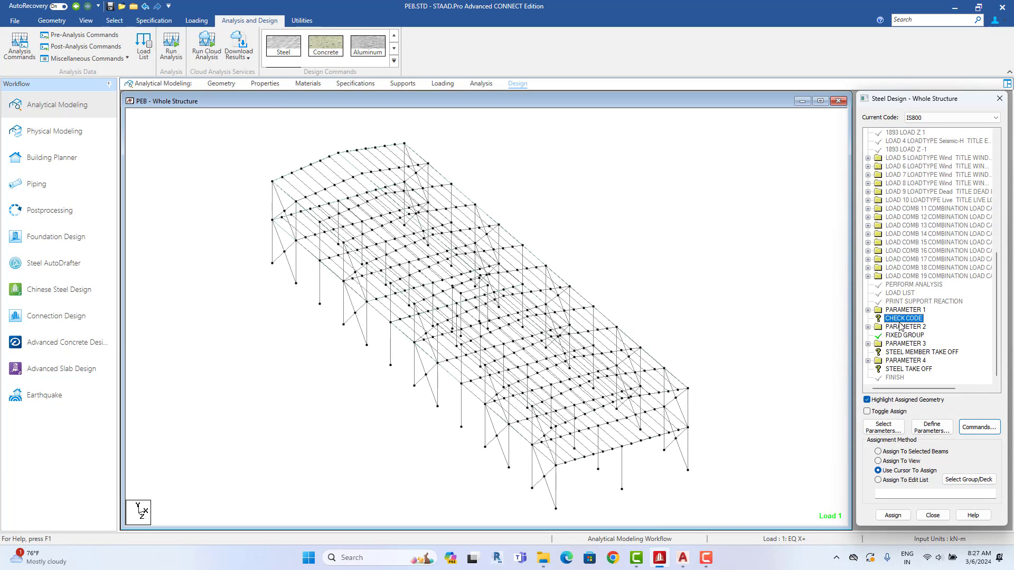
{"action": "left_click", "coordinate": [877, 461]}
{"action": "left_click", "coordinate": [892, 516]}
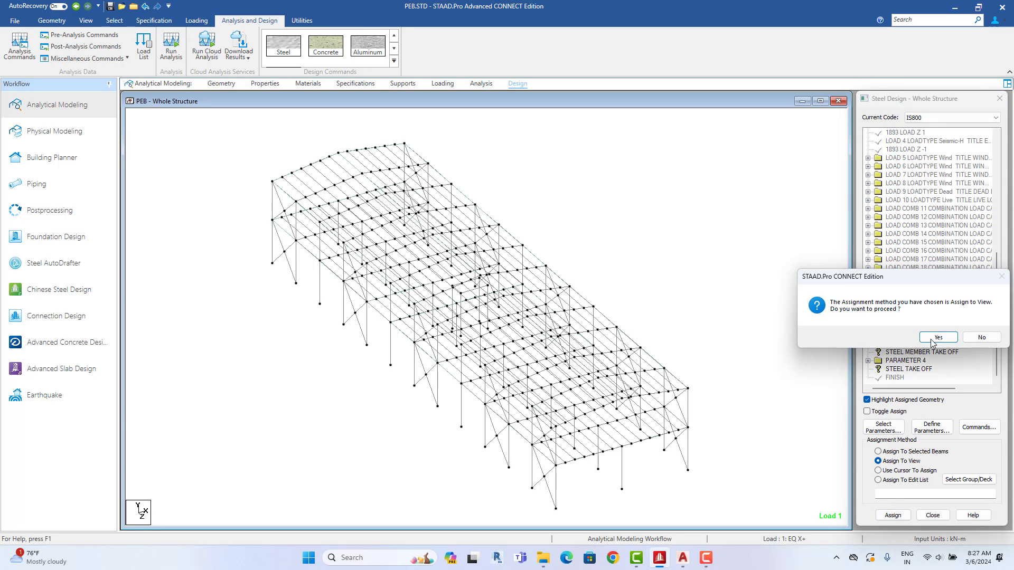
{"action": "left_click", "coordinate": [938, 337]}
Step: Assign the STEEL MEMBER TAKE OFF command to all the members in the view
{"action": "left_click", "coordinate": [899, 352]}
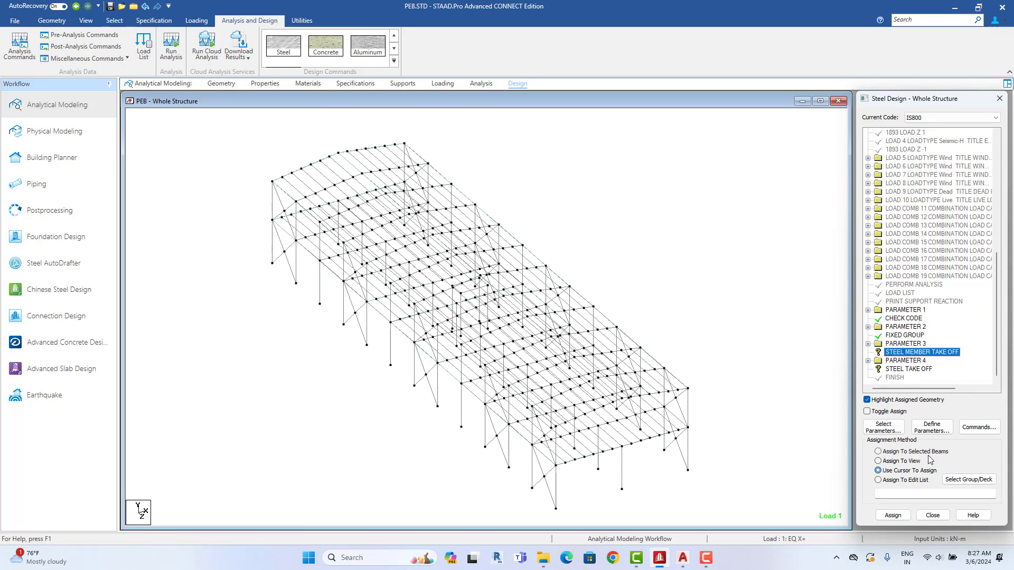
{"action": "left_click", "coordinate": [877, 461]}
{"action": "left_click", "coordinate": [893, 515]}
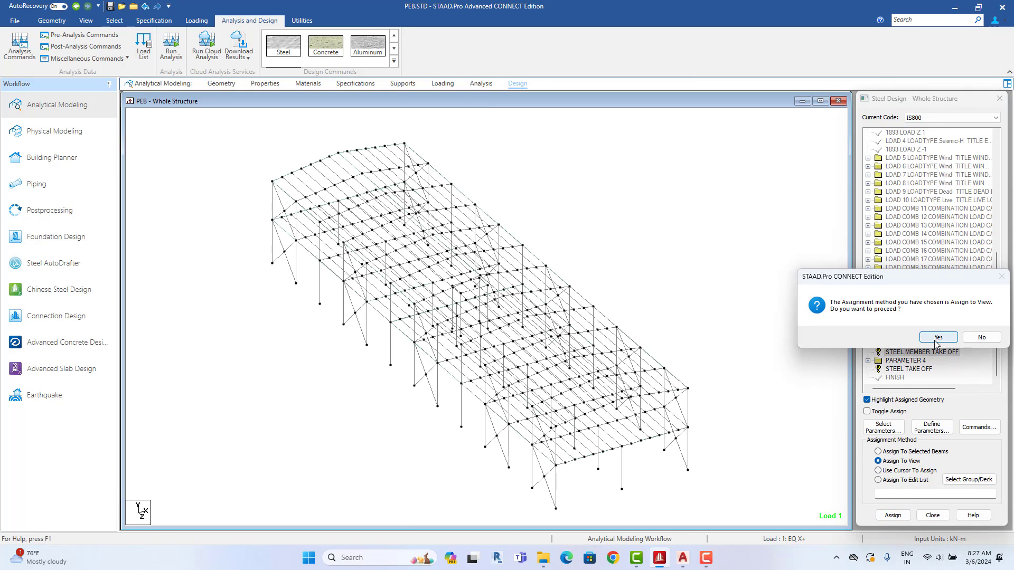
{"action": "left_click", "coordinate": [937, 336]}
Step: Assign the STEEL TAKE OFF command to all the members in the view and return the assignment method to cursor assignment
{"action": "left_click", "coordinate": [908, 369]}
{"action": "left_click", "coordinate": [893, 461]}
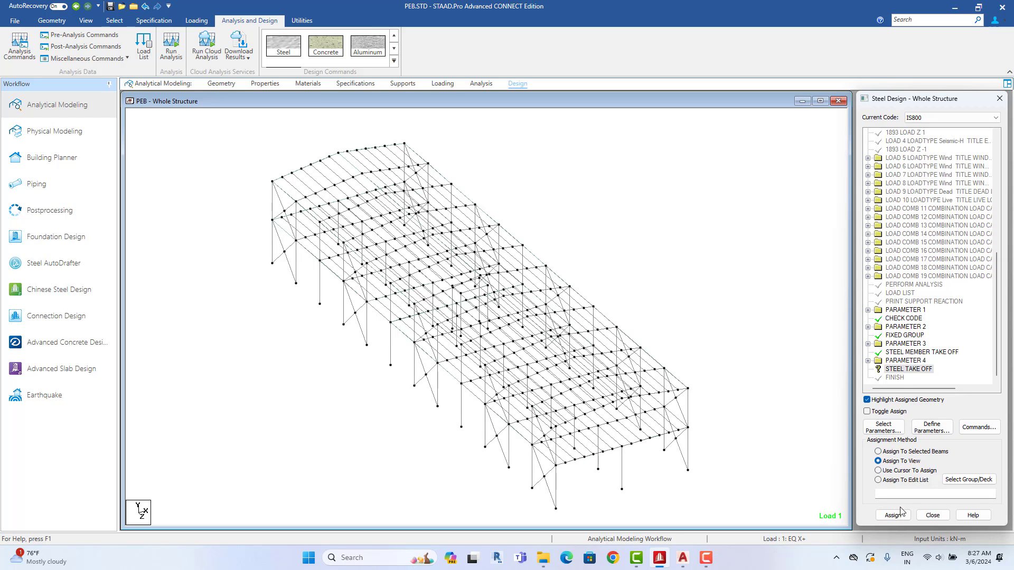
{"action": "left_click", "coordinate": [892, 515]}
{"action": "left_click", "coordinate": [937, 336]}
{"action": "left_click", "coordinate": [877, 471]}
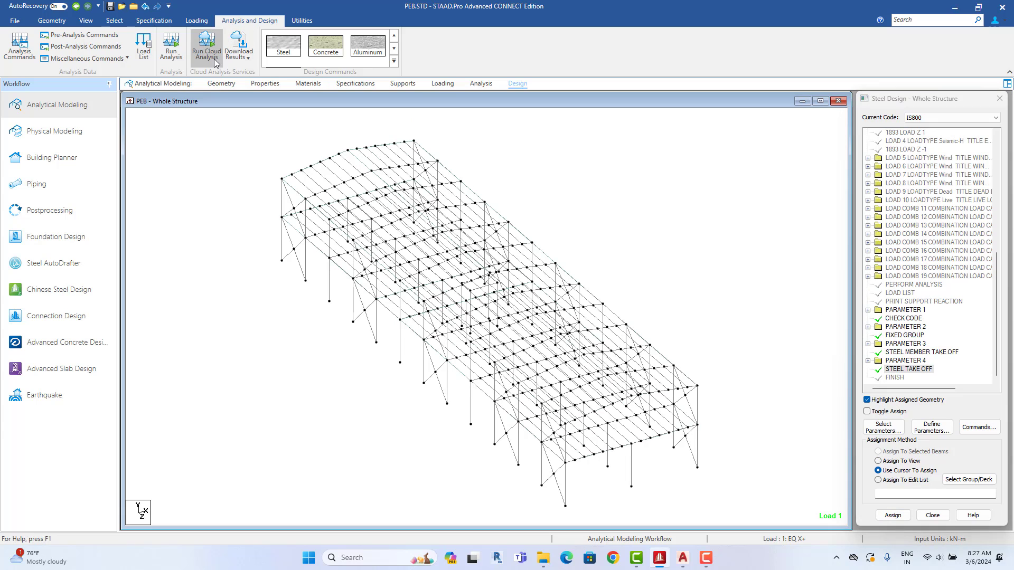
Step: Add a Perform Analysis command with the No Print option after the steel design commands
{"action": "left_click", "coordinate": [17, 49]}
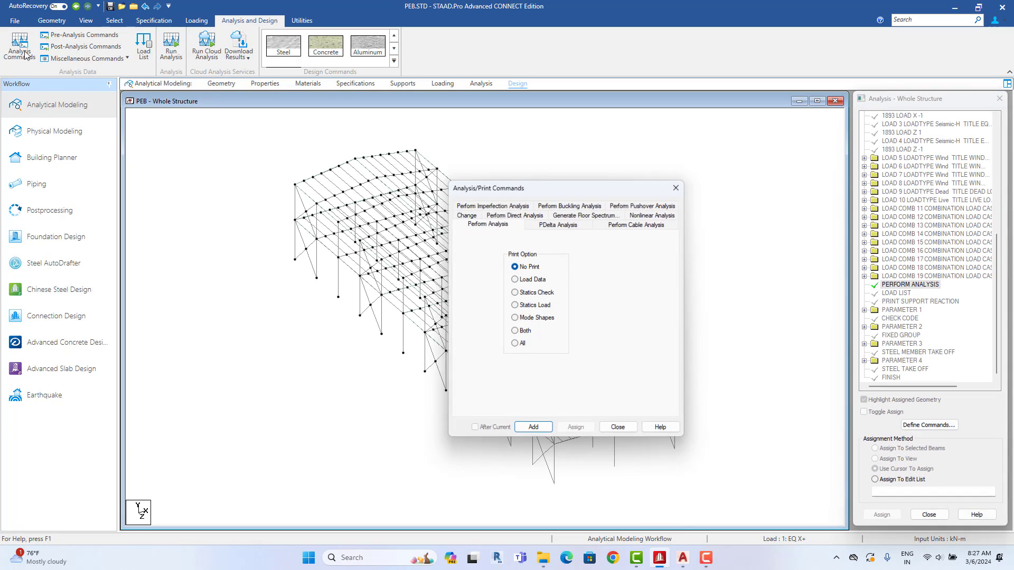
{"action": "left_click", "coordinate": [533, 428]}
{"action": "left_click", "coordinate": [618, 428]}
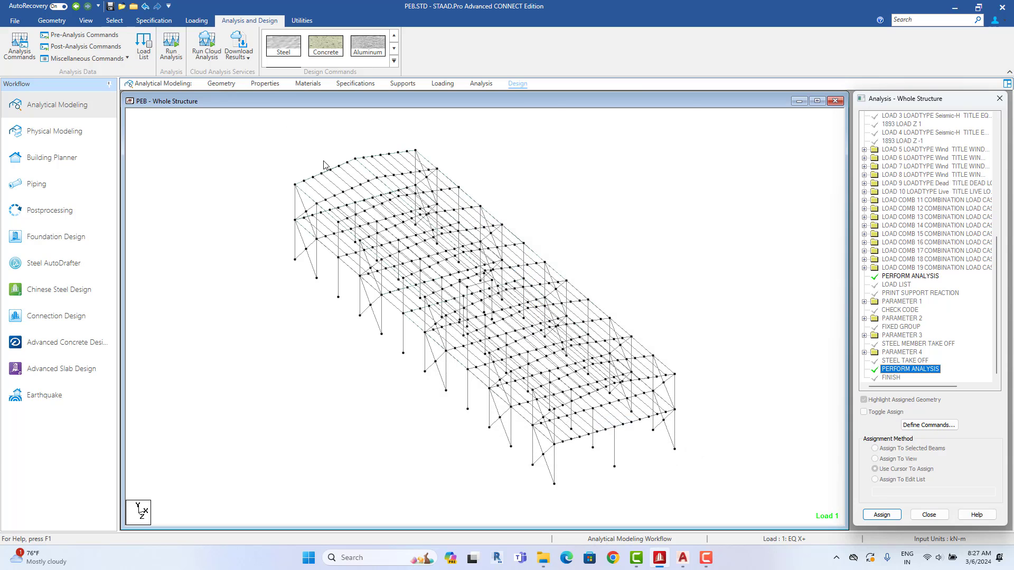
Step: Save the model and rerun the analysis with the steel design commands, staying in modeling mode when it completes
{"action": "left_click", "coordinate": [167, 54]}
{"action": "left_click", "coordinate": [501, 341]}
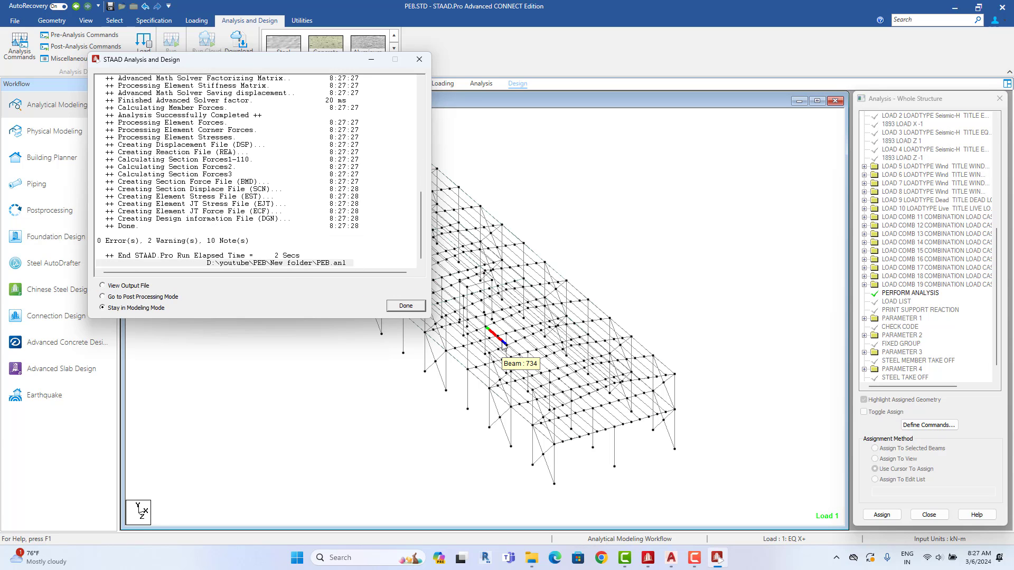
{"action": "left_click", "coordinate": [24, 557]}
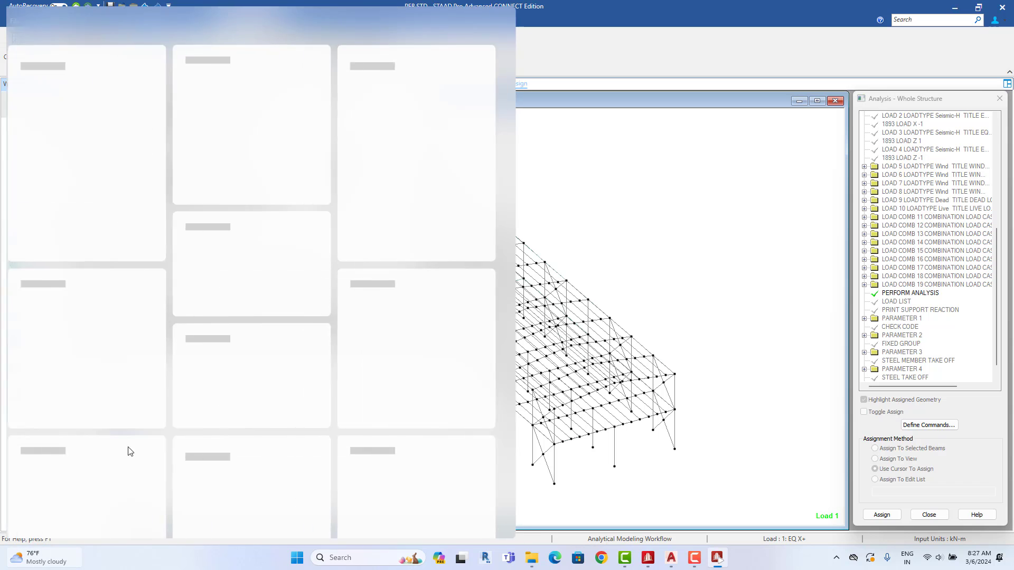
{"action": "left_click", "coordinate": [638, 222]}
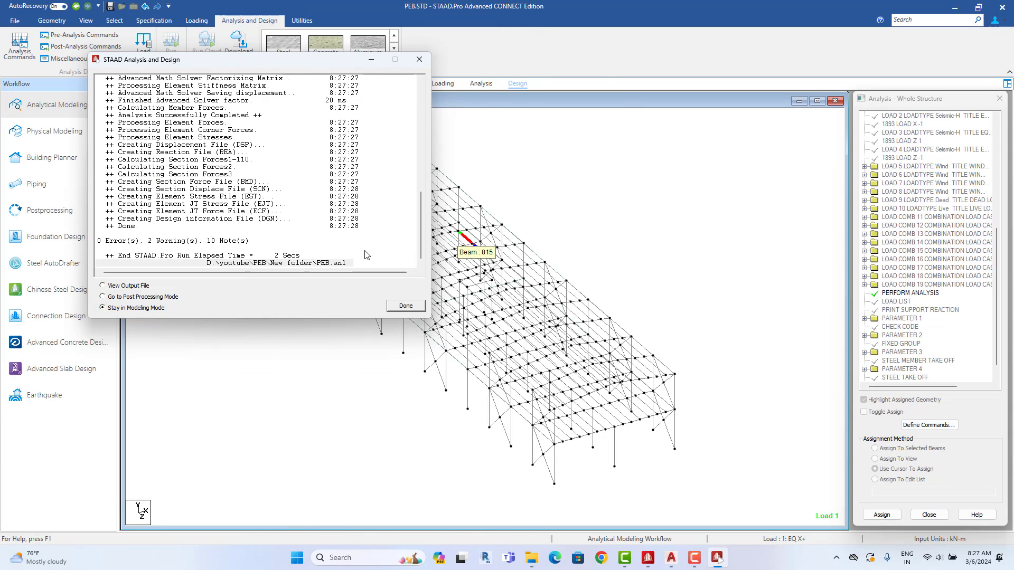
{"action": "left_click", "coordinate": [421, 306]}
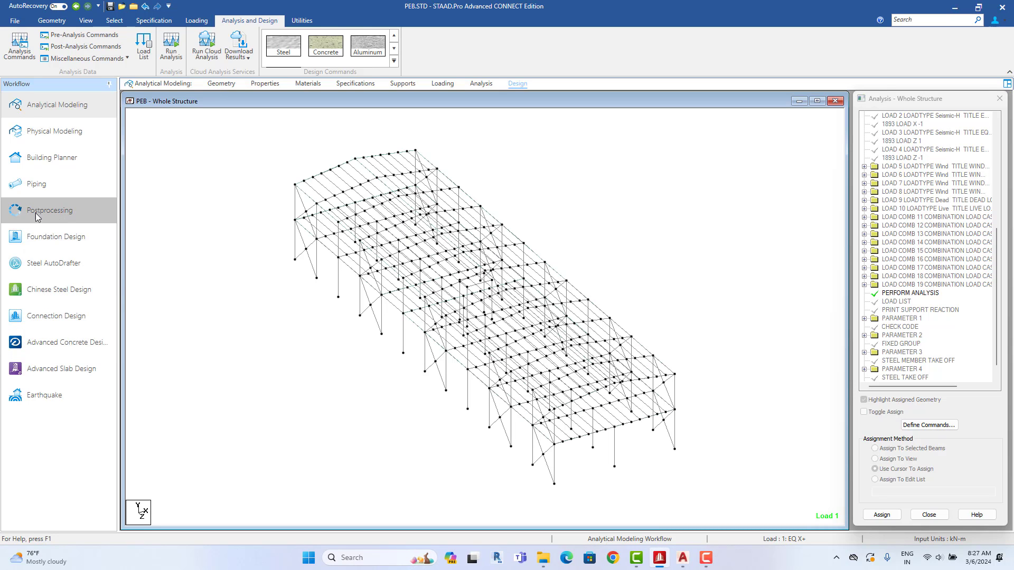
Step: Open the Postprocessing workflow with all load cases included in the results setup
{"action": "left_click", "coordinate": [58, 213]}
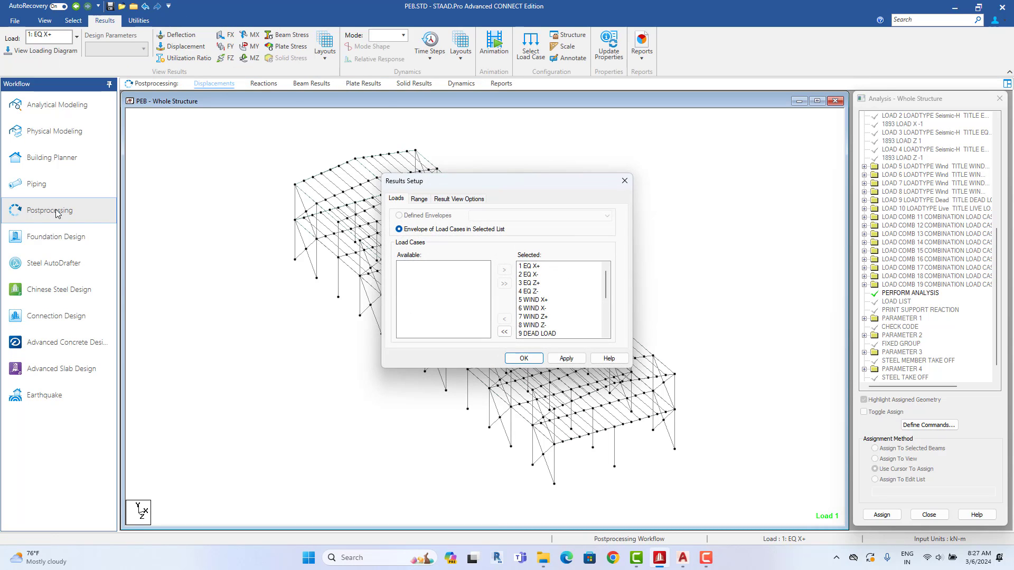
{"action": "left_click", "coordinate": [530, 359]}
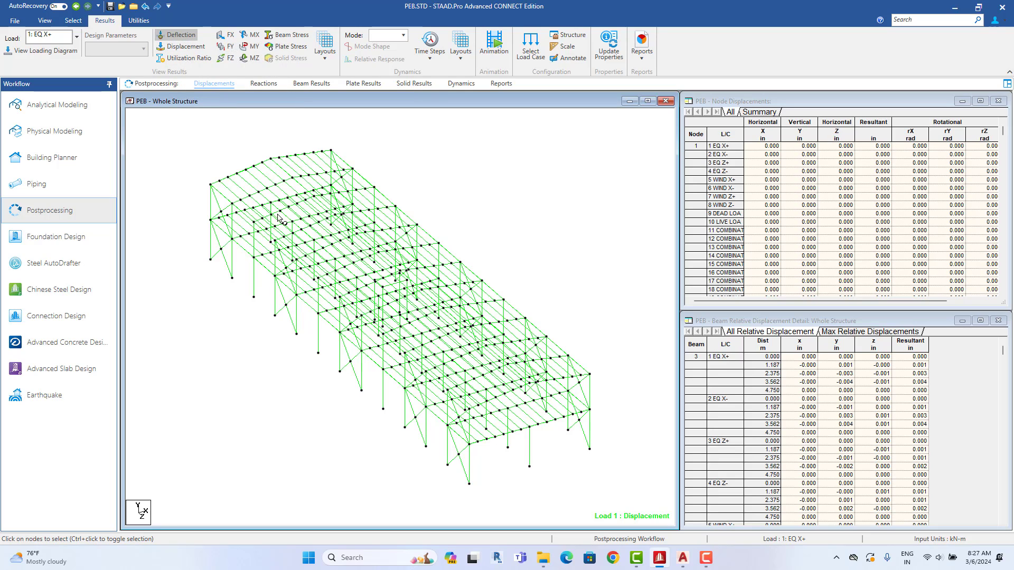
{"action": "scroll", "coordinate": [283, 216], "scroll_direction": "up", "scroll_amount": 2}
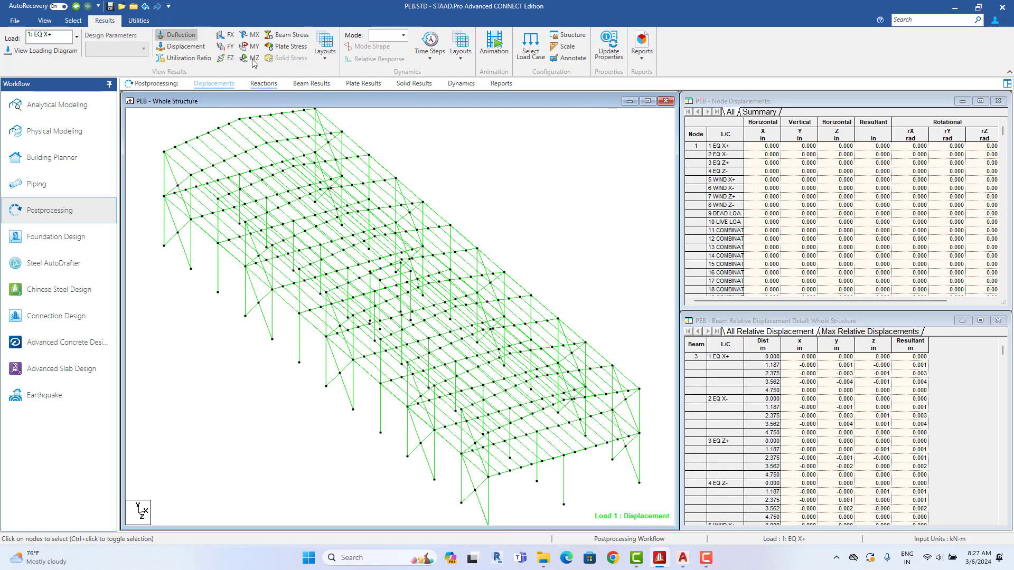
Step: Turn off the deflection display and show the design utilization ratios on the structure's members
{"action": "left_click", "coordinate": [178, 35]}
{"action": "scroll", "coordinate": [277, 256], "scroll_direction": "down", "scroll_amount": 3}
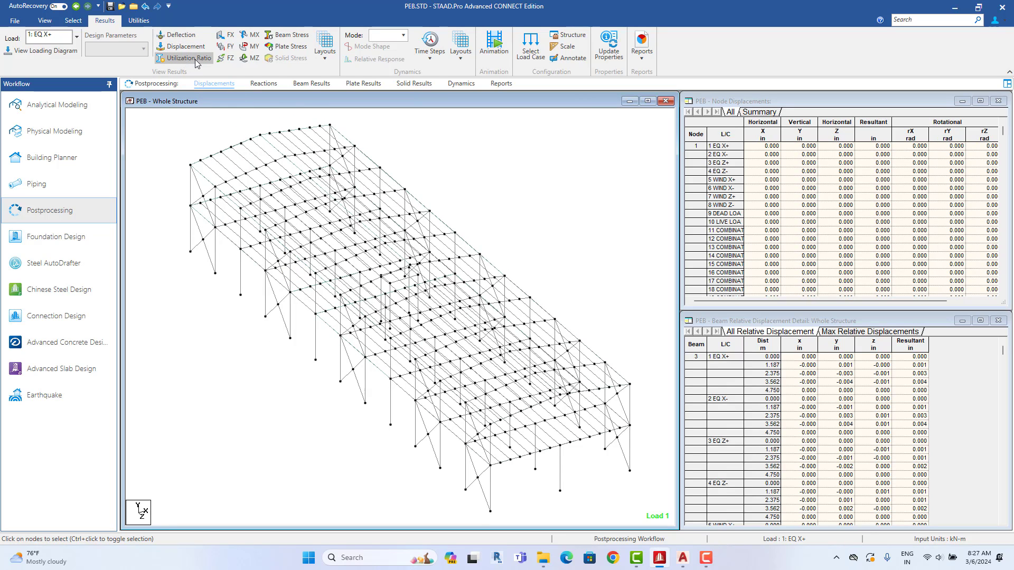
{"action": "left_click", "coordinate": [183, 37]}
{"action": "left_click", "coordinate": [184, 37]}
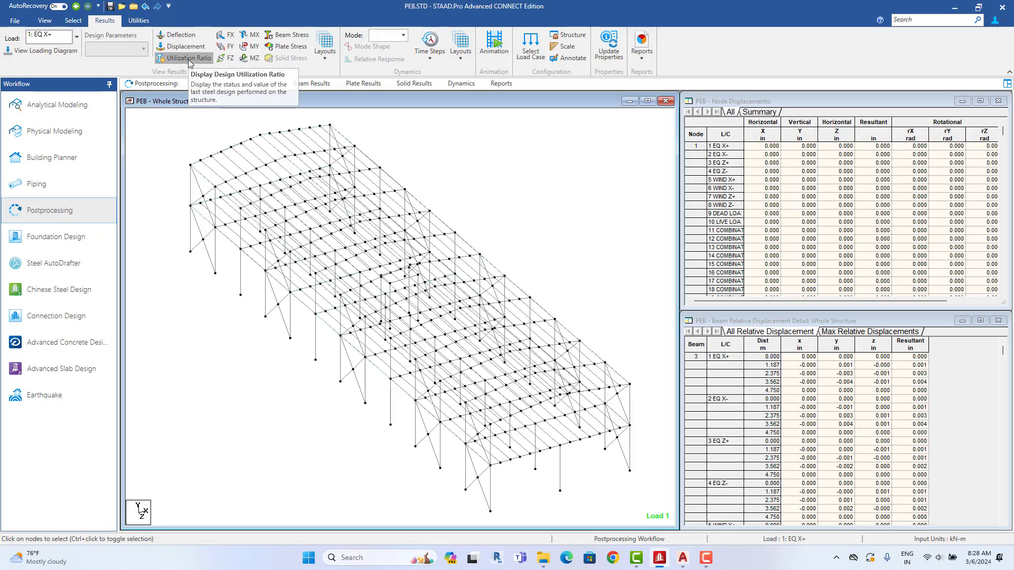
{"action": "left_click", "coordinate": [188, 58]}
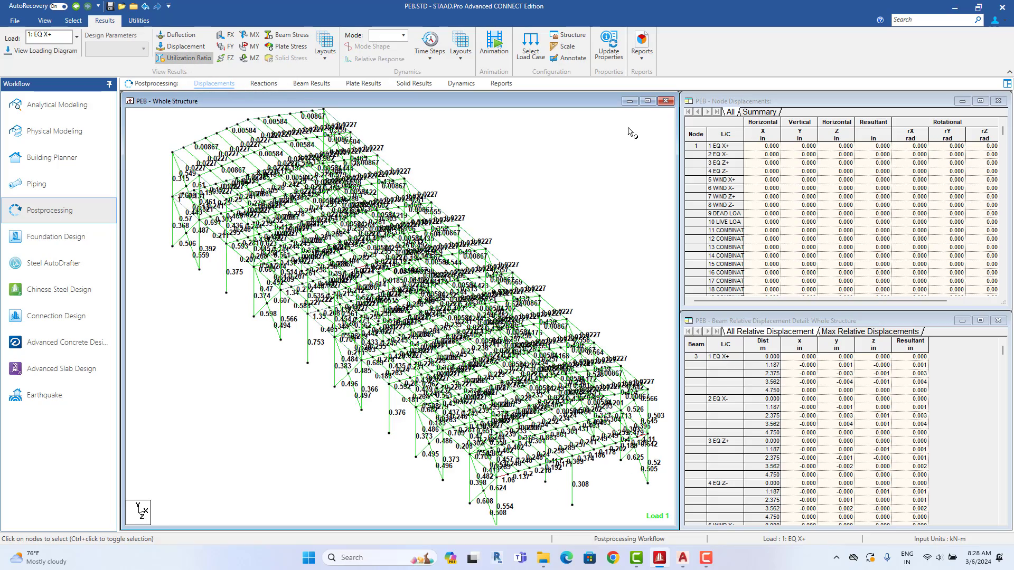
Step: Maximize the structure view and examine the members' utilization ratios along the frames, looking for members above 1
{"action": "left_click", "coordinate": [647, 101]}
{"action": "scroll", "coordinate": [589, 264], "scroll_direction": "up", "scroll_amount": 3}
{"action": "scroll", "coordinate": [589, 264], "scroll_direction": "up", "scroll_amount": 5}
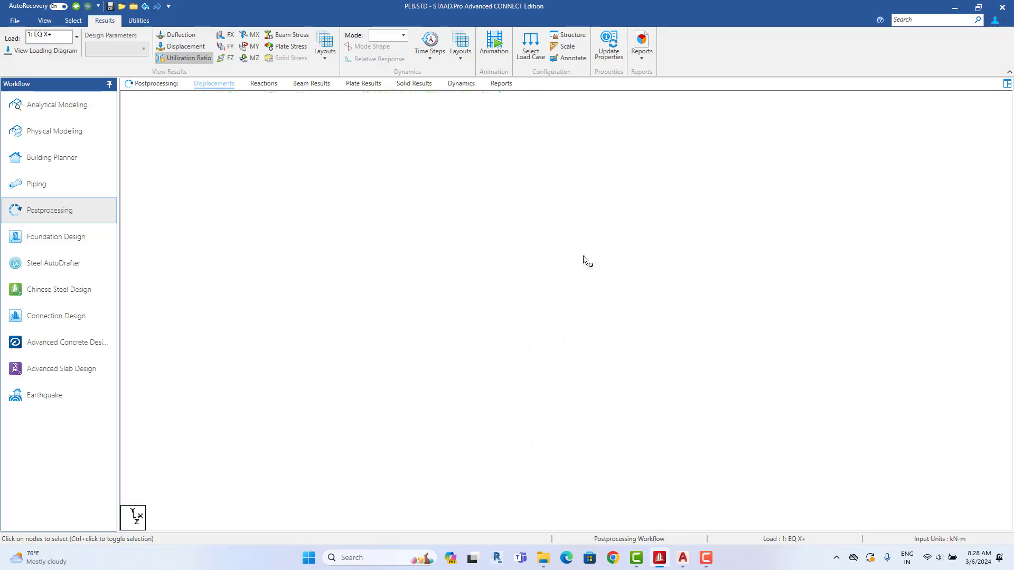
{"action": "scroll", "coordinate": [482, 233], "scroll_direction": "up", "scroll_amount": 4}
{"action": "scroll", "coordinate": [482, 232], "scroll_direction": "up", "scroll_amount": 1}
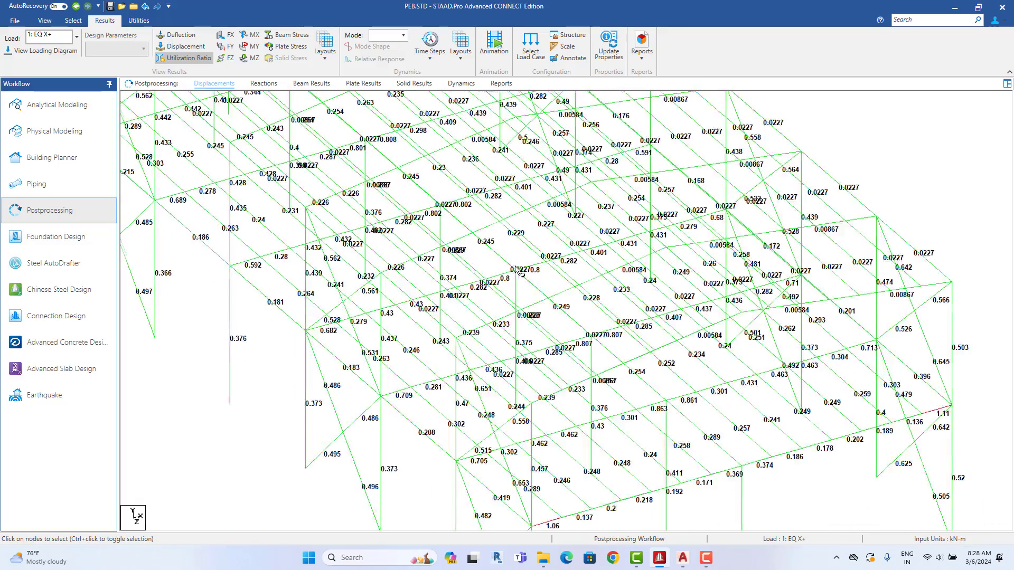
{"action": "middle_click_drag", "start_coordinate": [648, 395], "coordinate": [470, 180]}
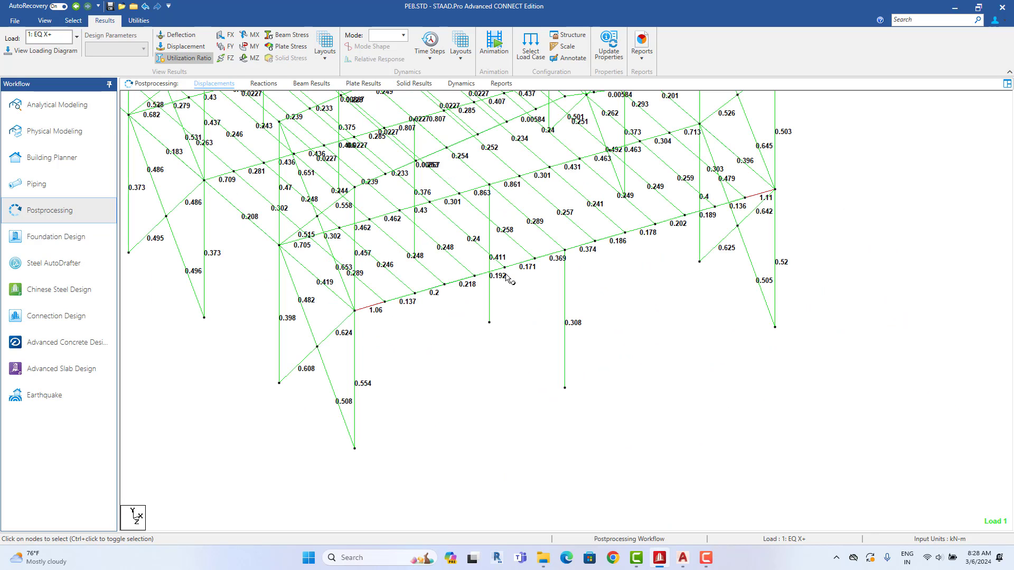
{"action": "scroll", "coordinate": [390, 318], "scroll_direction": "up", "scroll_amount": 2}
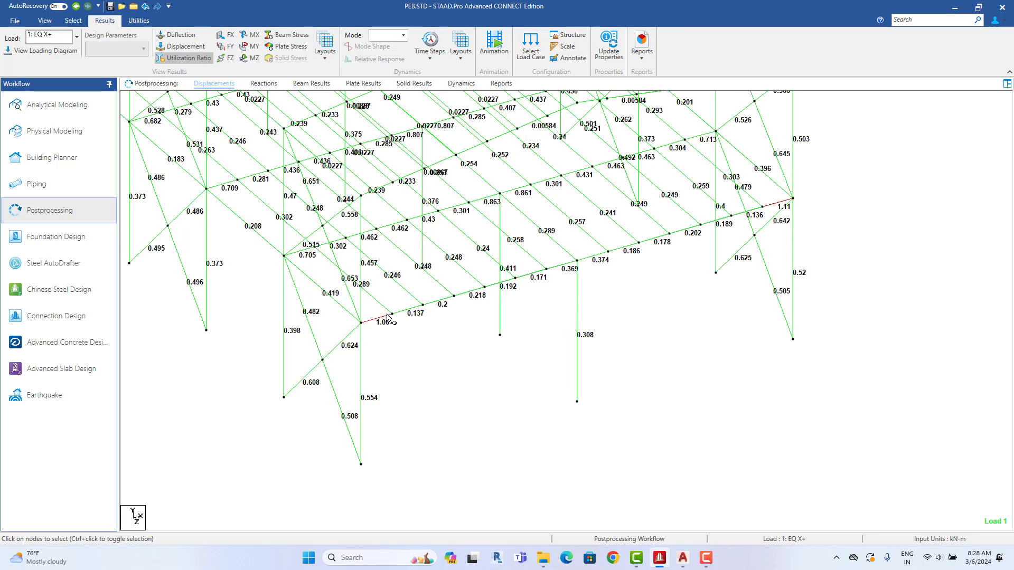
{"action": "scroll", "coordinate": [409, 346], "scroll_direction": "up", "scroll_amount": 1}
{"action": "scroll", "coordinate": [412, 351], "scroll_direction": "up", "scroll_amount": 2}
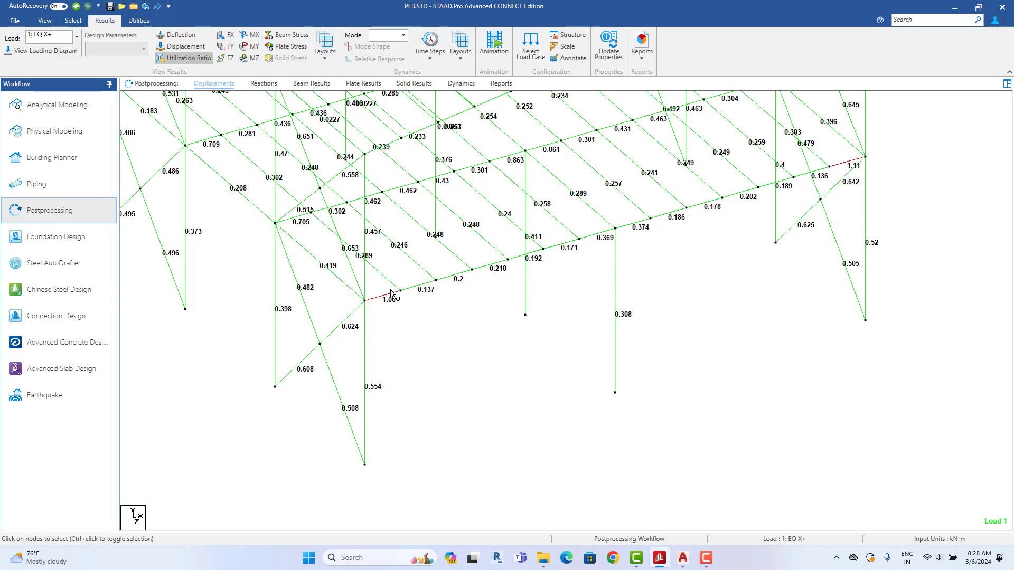
{"action": "middle_click_drag", "start_coordinate": [391, 294], "coordinate": [397, 358]}
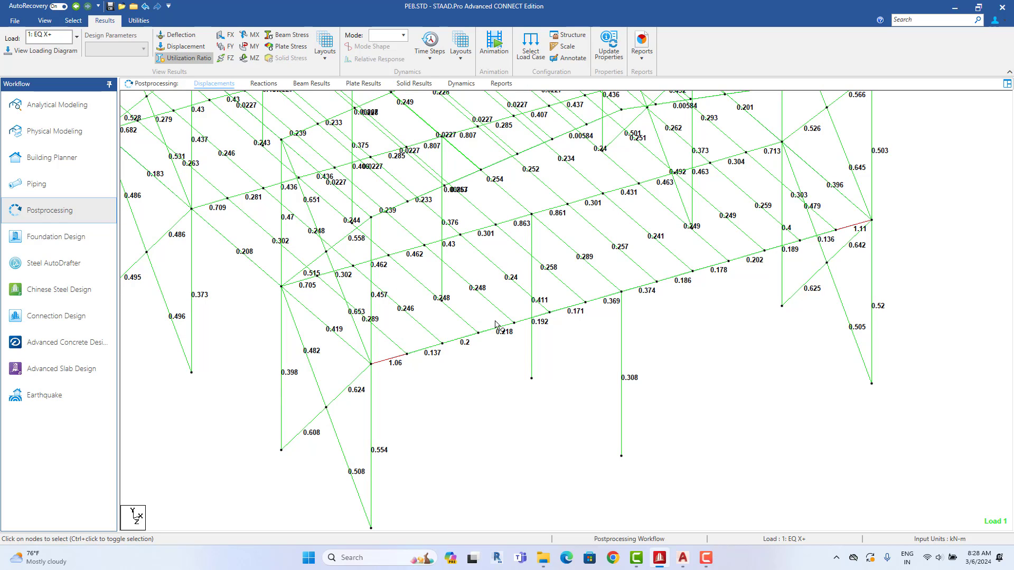
{"action": "middle_click_drag", "start_coordinate": [368, 221], "coordinate": [415, 295]}
{"action": "mouse_move", "coordinate": [388, 237]}
{"action": "middle_mouse_down"}
{"action": "mouse_move", "coordinate": [455, 369]}
{"action": "mouse_move", "coordinate": [553, 433]}
{"action": "mouse_move", "coordinate": [450, 384]}
{"action": "mouse_move", "coordinate": [475, 402]}
{"action": "mouse_move", "coordinate": [452, 397]}
{"action": "mouse_move", "coordinate": [486, 417]}
{"action": "mouse_move", "coordinate": [499, 392]}
{"action": "mouse_move", "coordinate": [444, 204]}
{"action": "mouse_move", "coordinate": [484, 274]}
{"action": "middle_mouse_up"}
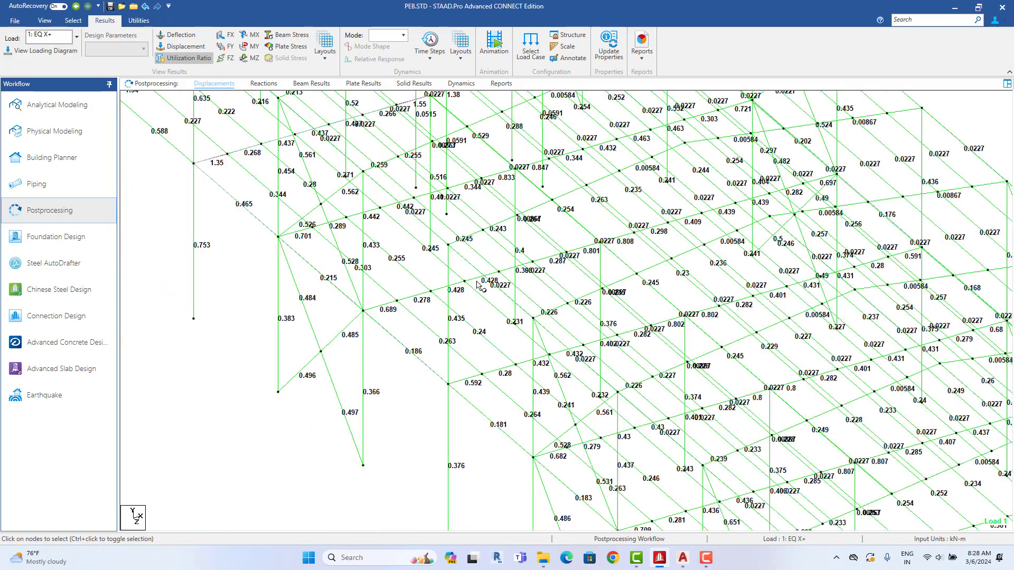
{"action": "scroll", "coordinate": [468, 272], "scroll_direction": "up", "scroll_amount": 5}
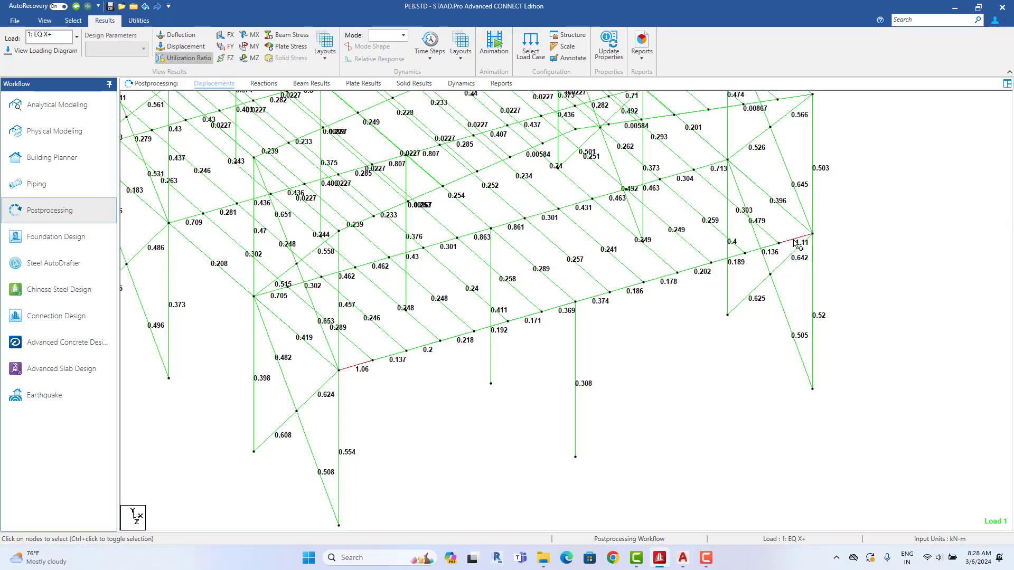
{"action": "middle_click_drag", "start_coordinate": [797, 243], "coordinate": [335, 403]}
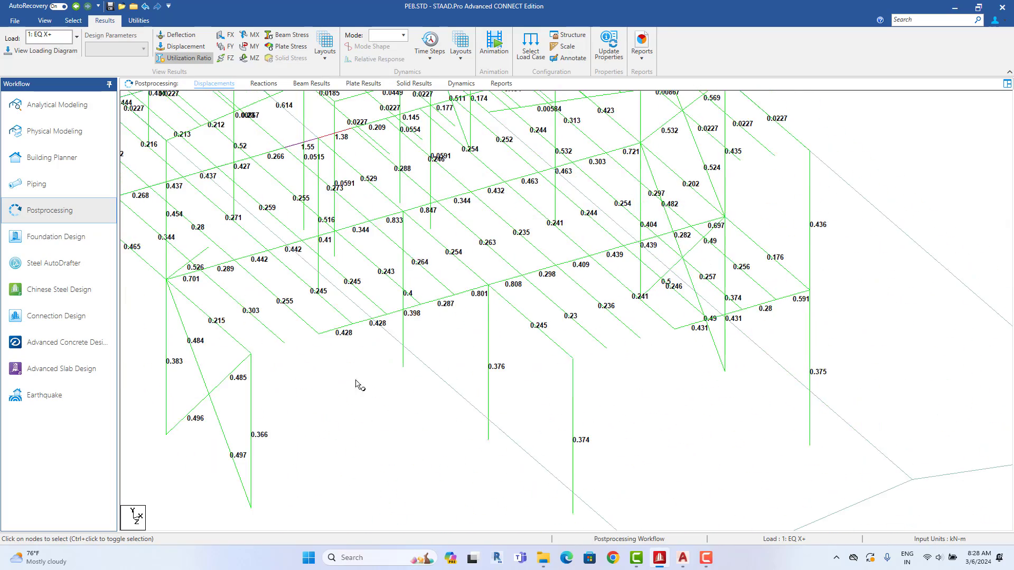
{"action": "scroll", "coordinate": [357, 384], "scroll_direction": "down", "scroll_amount": 3}
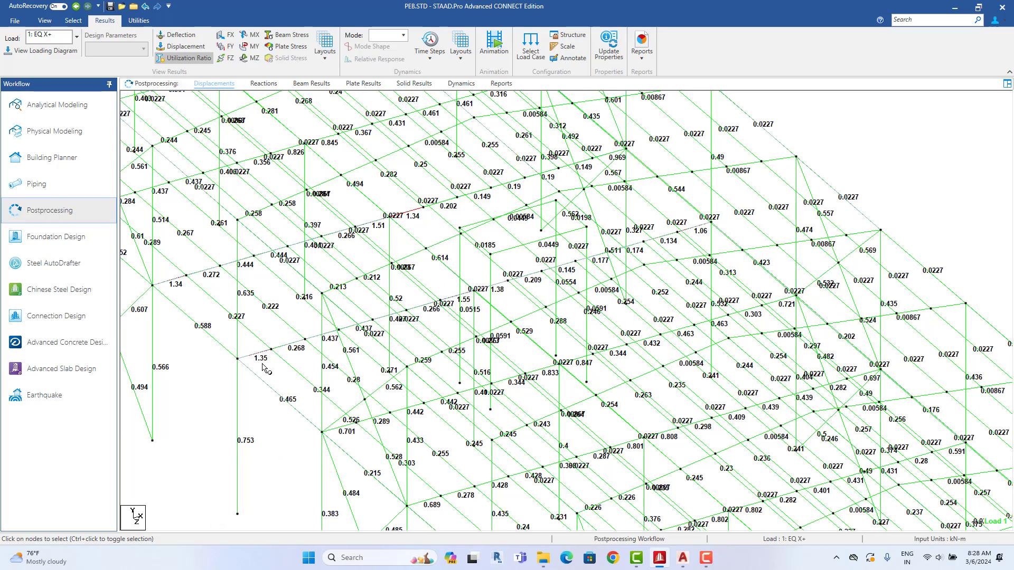
{"action": "middle_click_drag", "start_coordinate": [197, 295], "coordinate": [354, 376]}
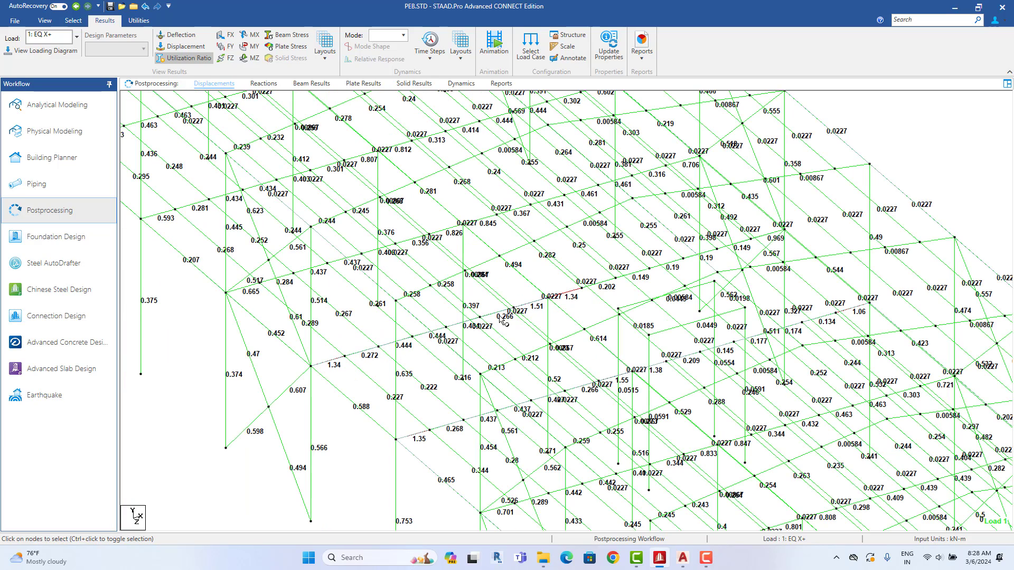
{"action": "scroll", "coordinate": [390, 333], "scroll_direction": "down", "scroll_amount": 2}
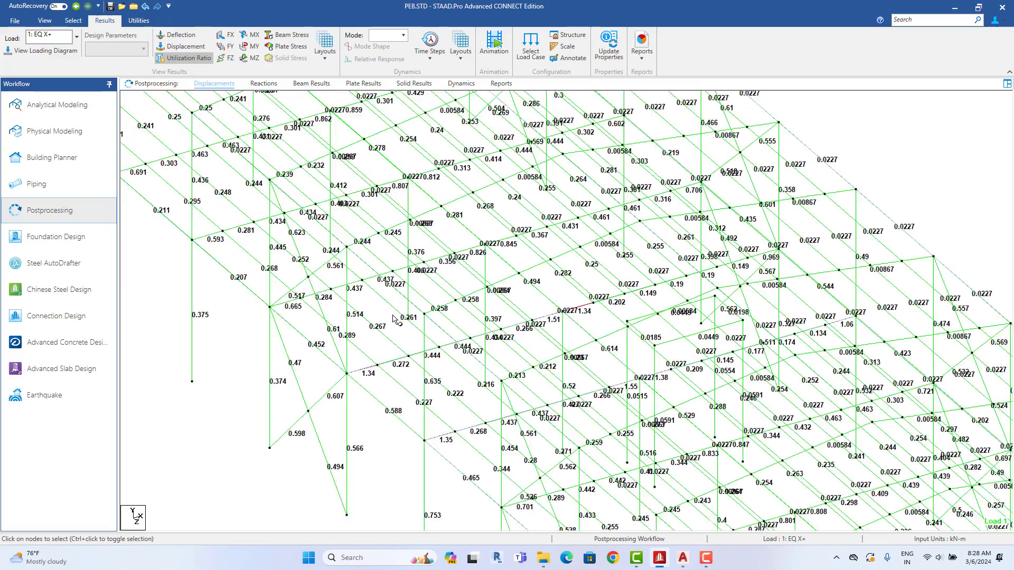
{"action": "scroll", "coordinate": [393, 318], "scroll_direction": "down", "scroll_amount": 3}
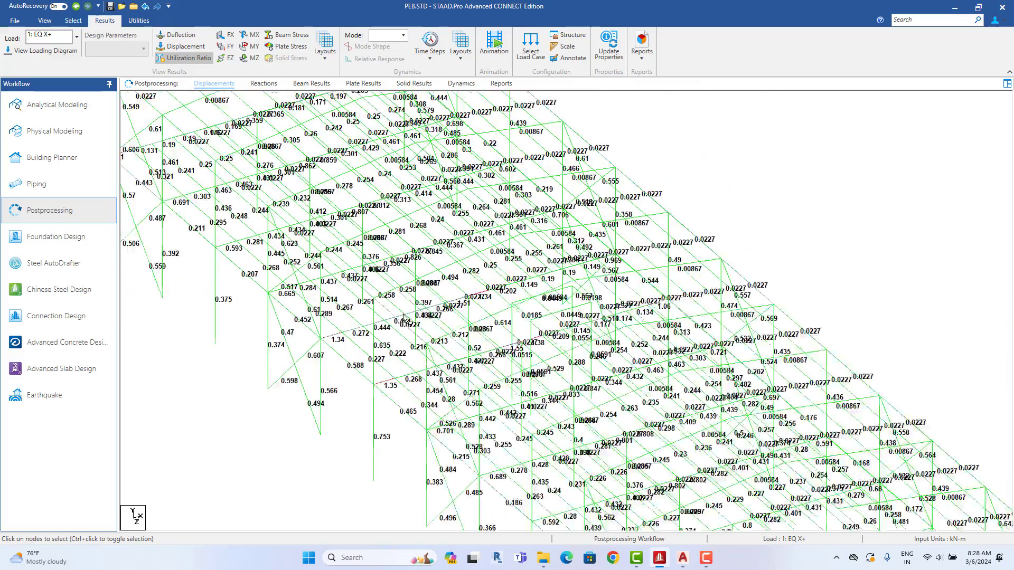
Step: Return to the Analytical Modeling workflow and select all the failed beams by attribute
{"action": "left_click", "coordinate": [69, 108]}
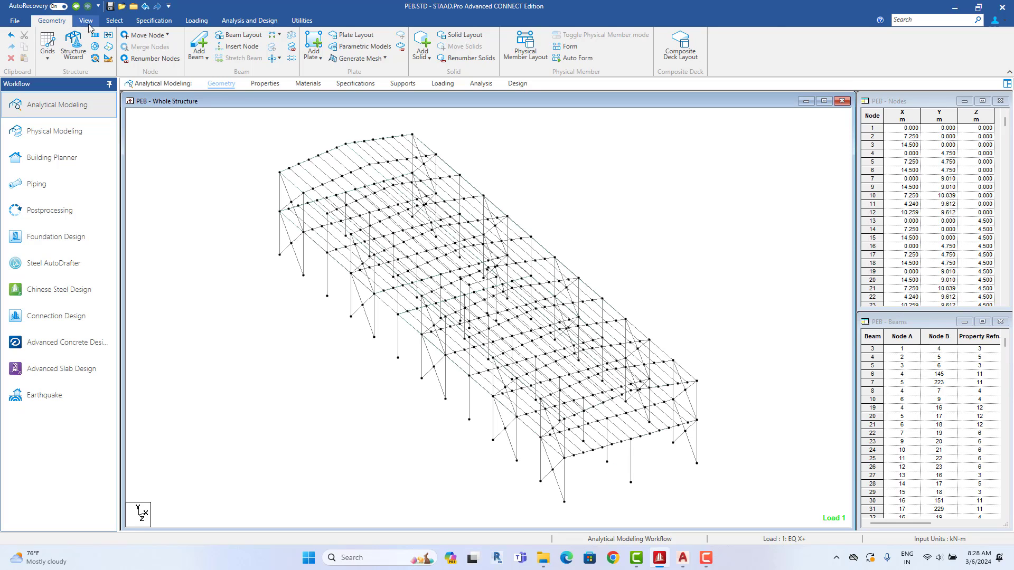
{"action": "left_click", "coordinate": [113, 23]}
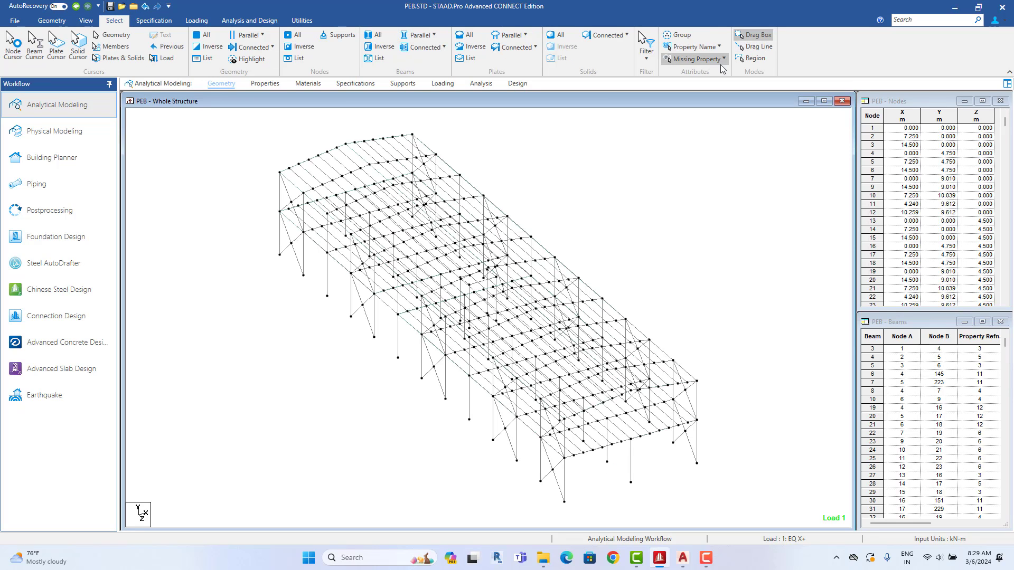
{"action": "left_click", "coordinate": [719, 47]}
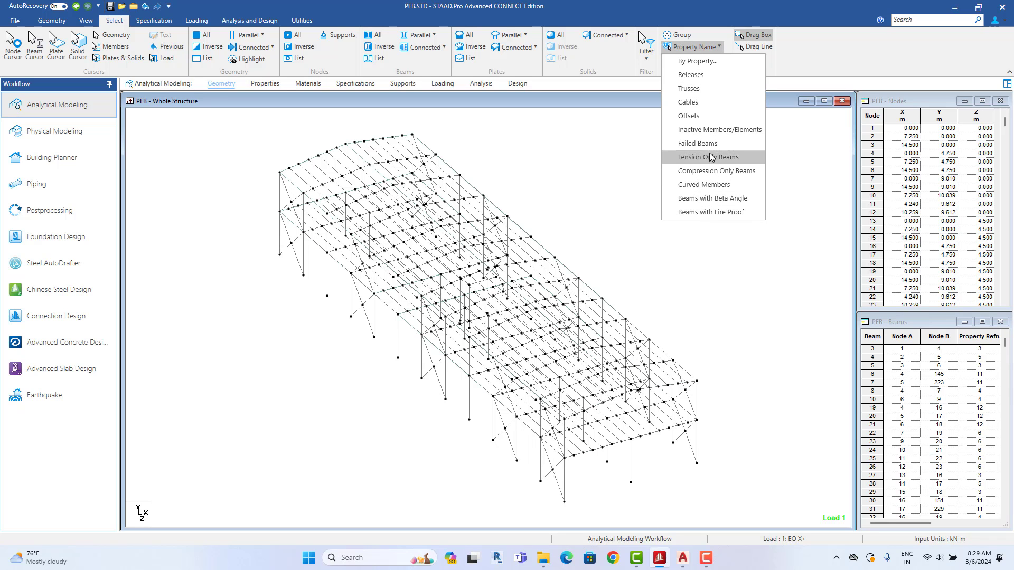
{"action": "left_click", "coordinate": [697, 144]}
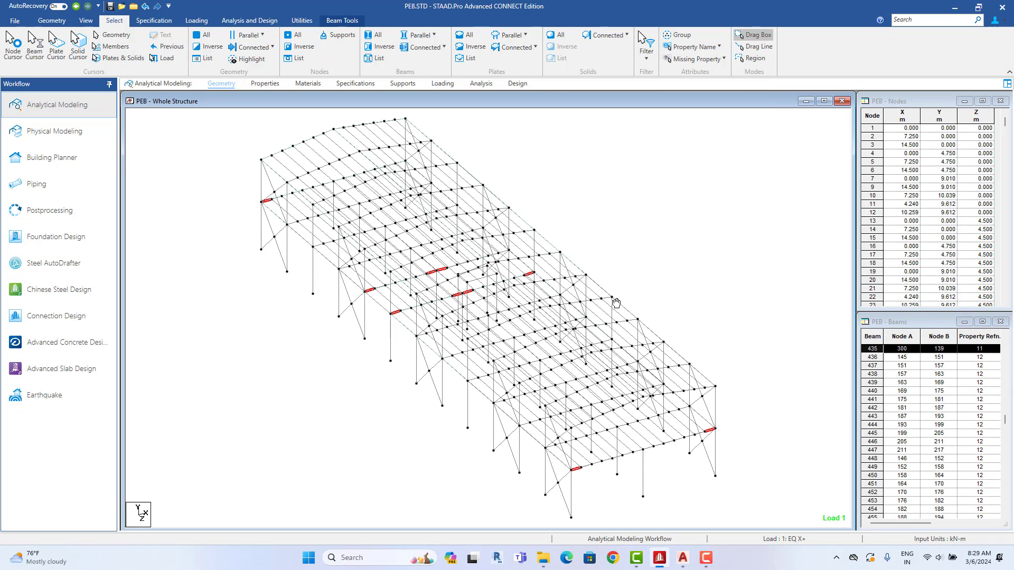
{"action": "middle_click_drag", "start_coordinate": [615, 302], "coordinate": [636, 298]}
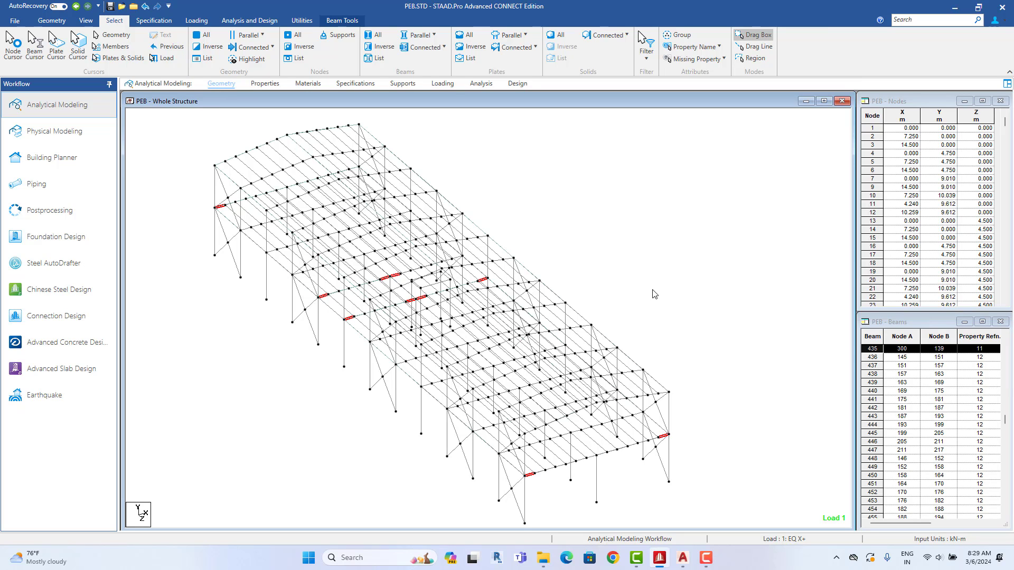
{"action": "left_click", "coordinate": [633, 312]}
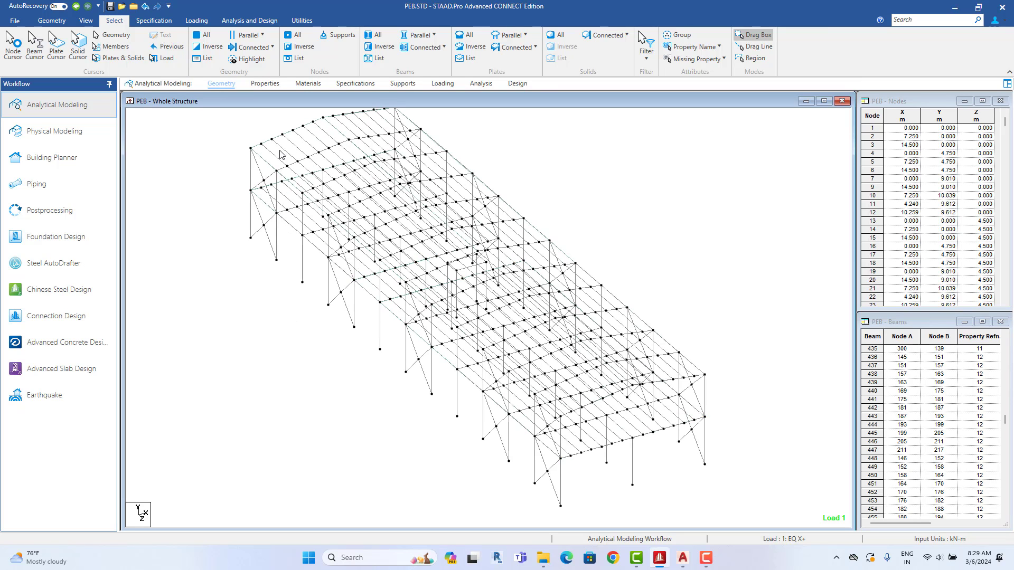
{"action": "left_click", "coordinate": [251, 221]}
{"action": "middle_click_drag", "start_coordinate": [348, 257], "coordinate": [414, 273]}
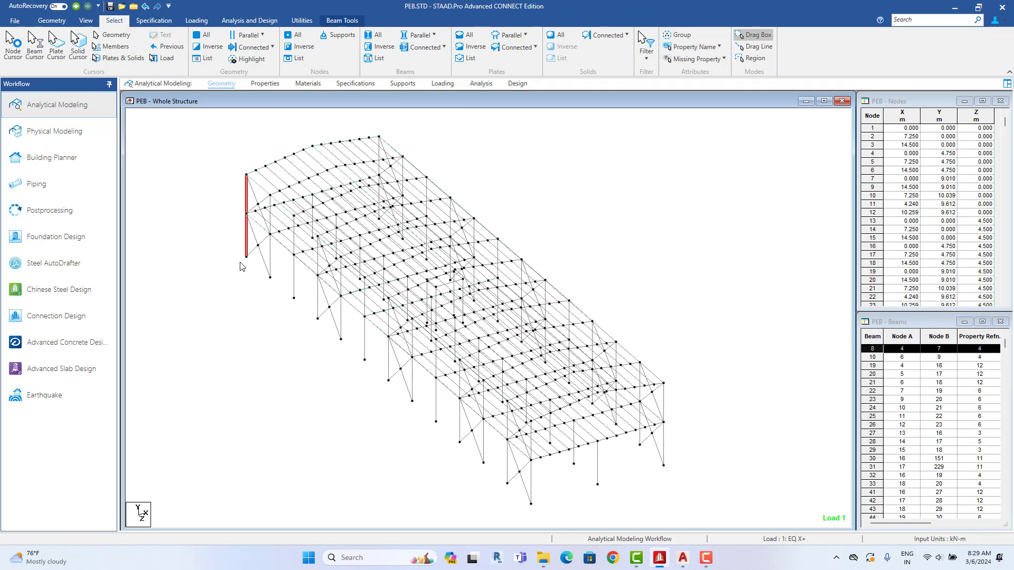
{"action": "left_click", "coordinate": [219, 225]}
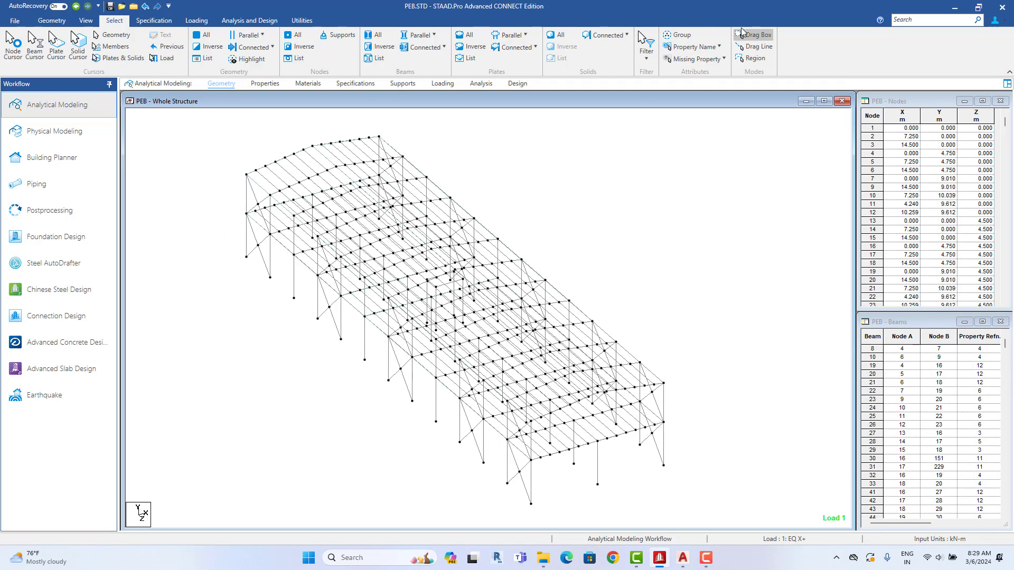
Step: Select all the failed beams again and examine where they are located across the structure
{"action": "left_click", "coordinate": [717, 47]}
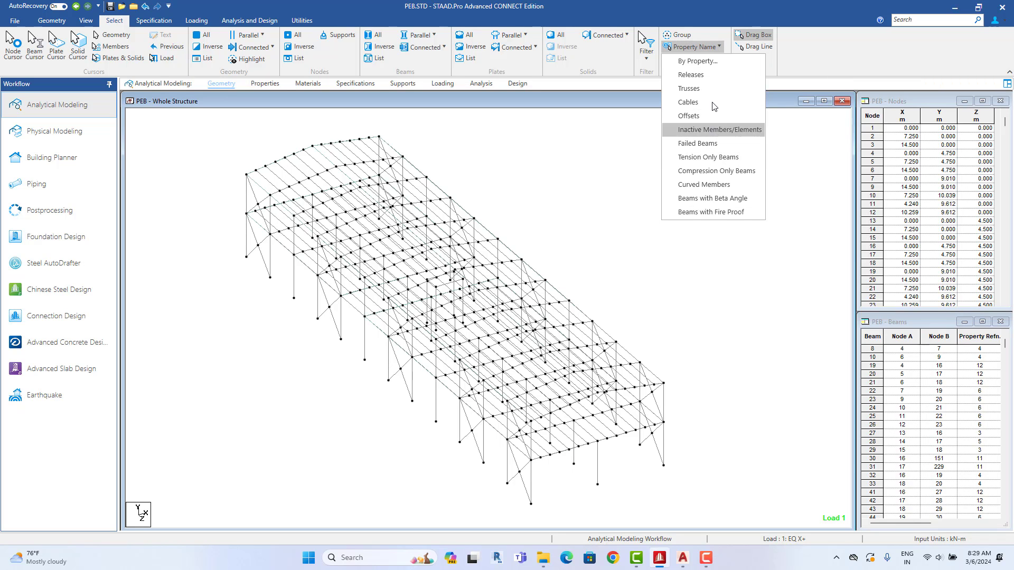
{"action": "left_click", "coordinate": [697, 143]}
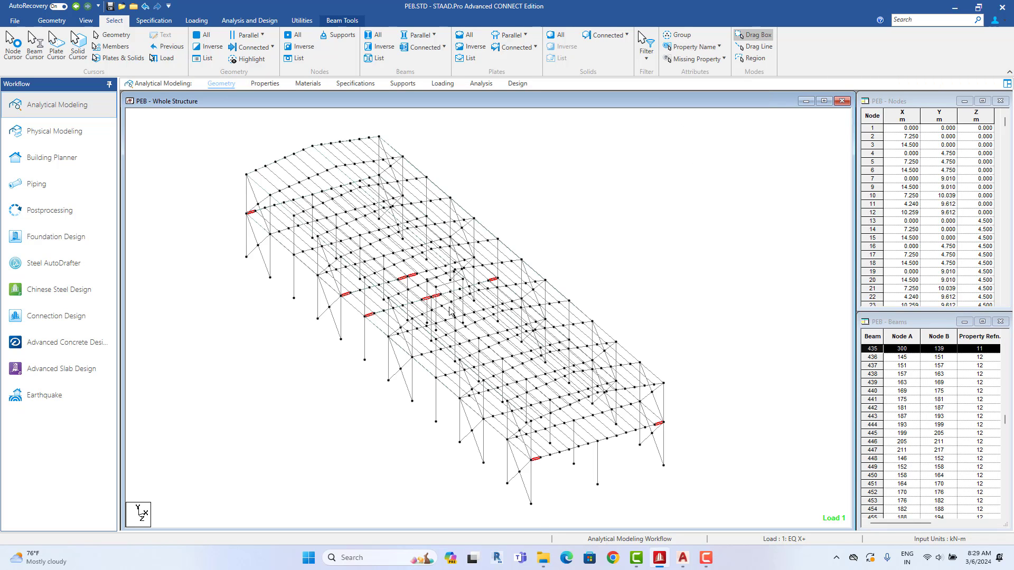
{"action": "scroll", "coordinate": [502, 305], "scroll_direction": "up", "scroll_amount": 5}
{"action": "scroll", "coordinate": [502, 305], "scroll_direction": "down", "scroll_amount": 5}
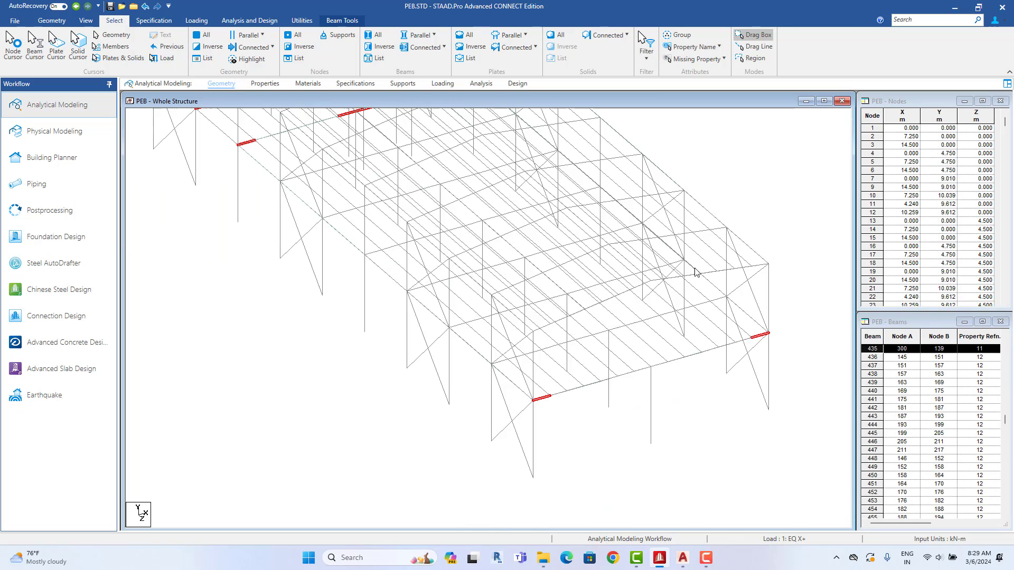
{"action": "scroll", "coordinate": [747, 332], "scroll_direction": "up", "scroll_amount": 3}
{"action": "scroll", "coordinate": [747, 356], "scroll_direction": "up", "scroll_amount": 1}
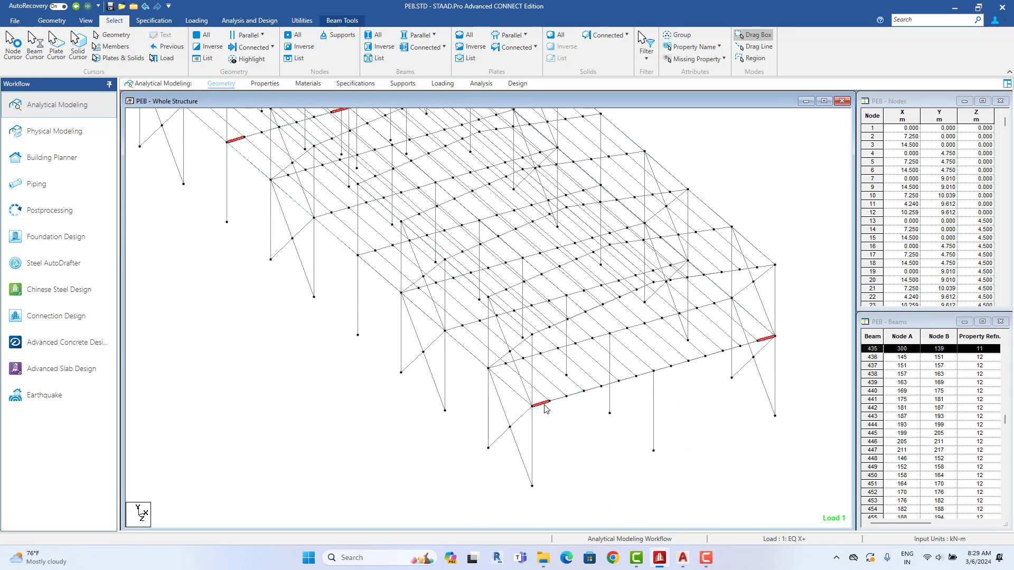
{"action": "middle_click_drag", "start_coordinate": [546, 385], "coordinate": [508, 453]}
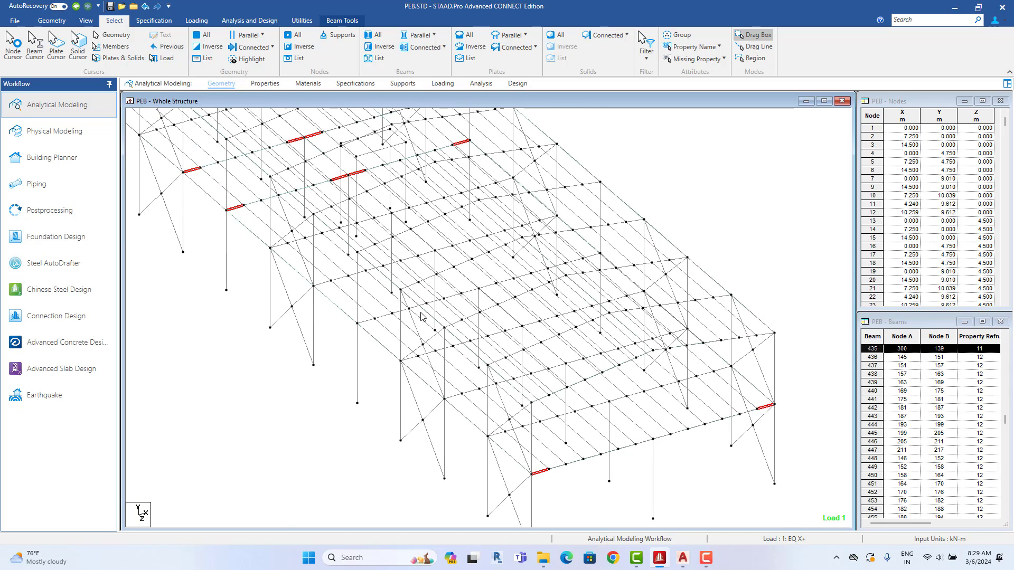
{"action": "middle_click_drag", "start_coordinate": [421, 315], "coordinate": [642, 495]}
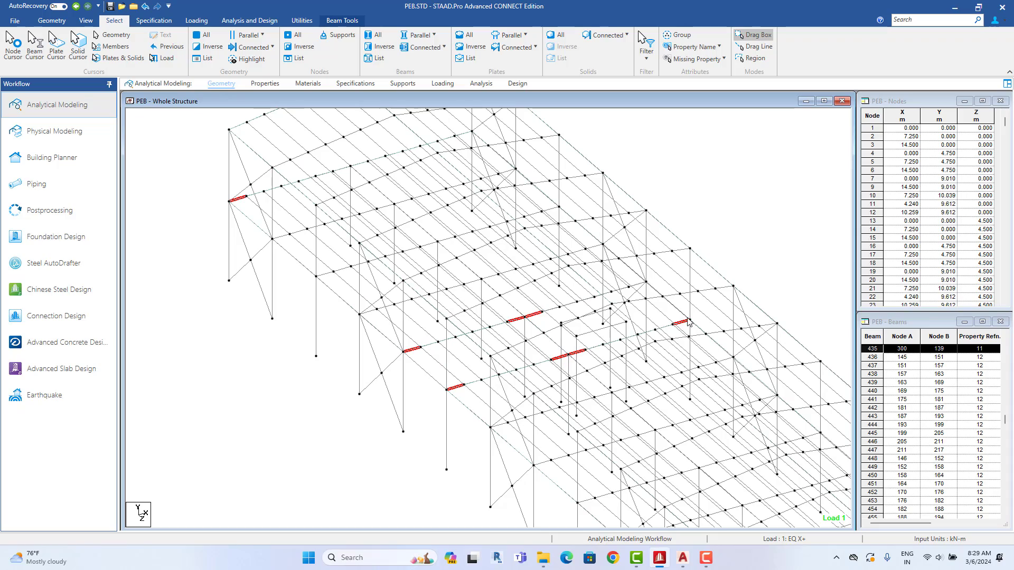
{"action": "middle_click_drag", "start_coordinate": [440, 308], "coordinate": [442, 315]}
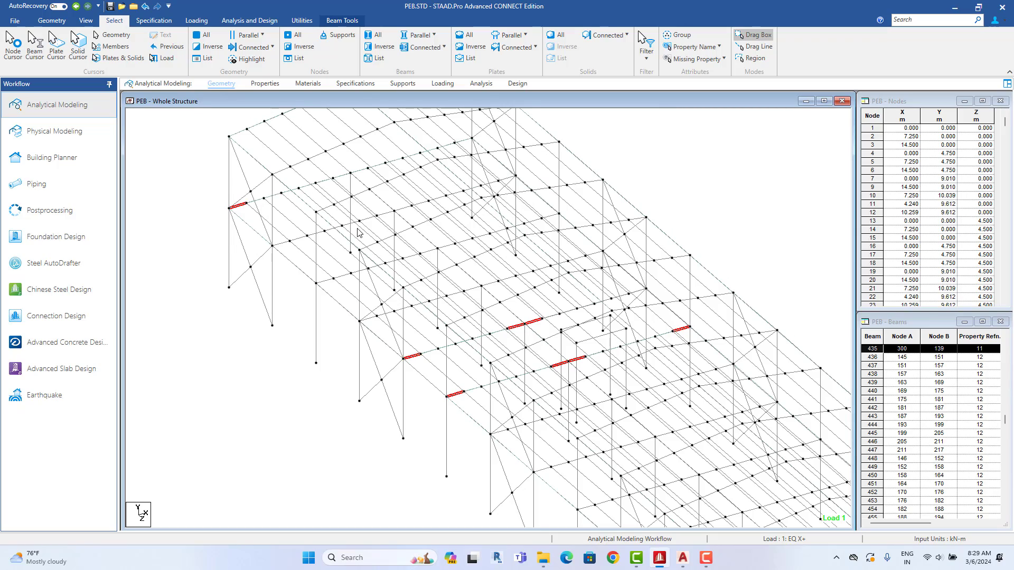
{"action": "scroll", "coordinate": [358, 232], "scroll_direction": "down", "scroll_amount": 2}
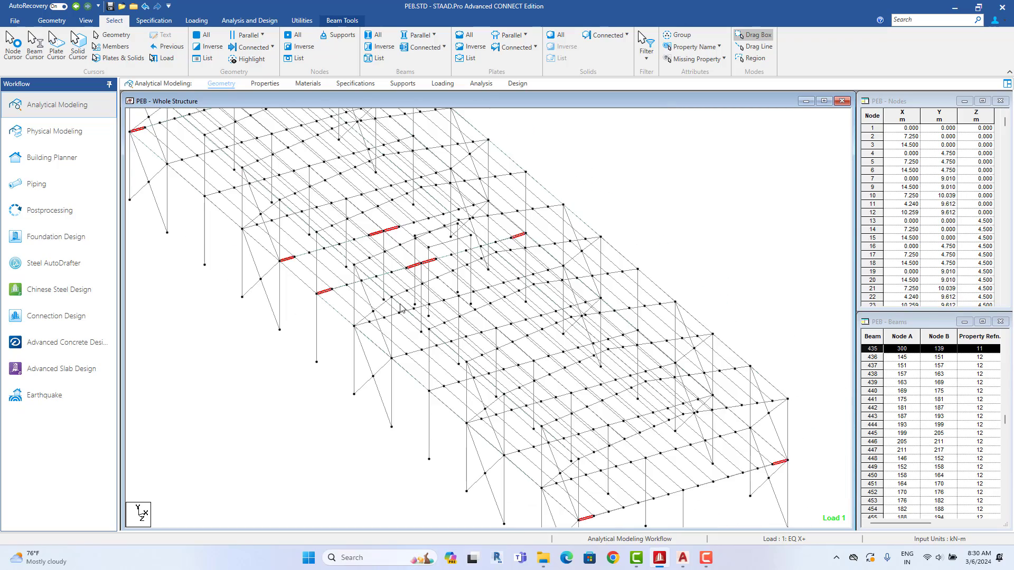
Step: Open the section properties and highlight the members of references 4 to 10 in turn, looking for the section used by the failed beams
{"action": "scroll", "coordinate": [400, 308], "scroll_direction": "down", "scroll_amount": 2}
{"action": "scroll", "coordinate": [269, 235], "scroll_direction": "down", "scroll_amount": 2}
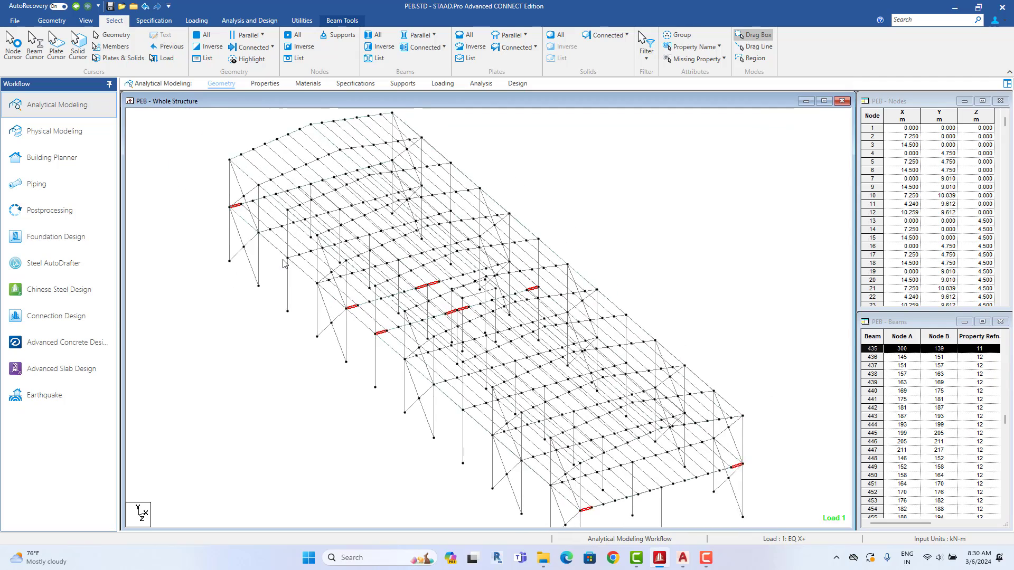
{"action": "scroll", "coordinate": [486, 366], "scroll_direction": "down", "scroll_amount": 1}
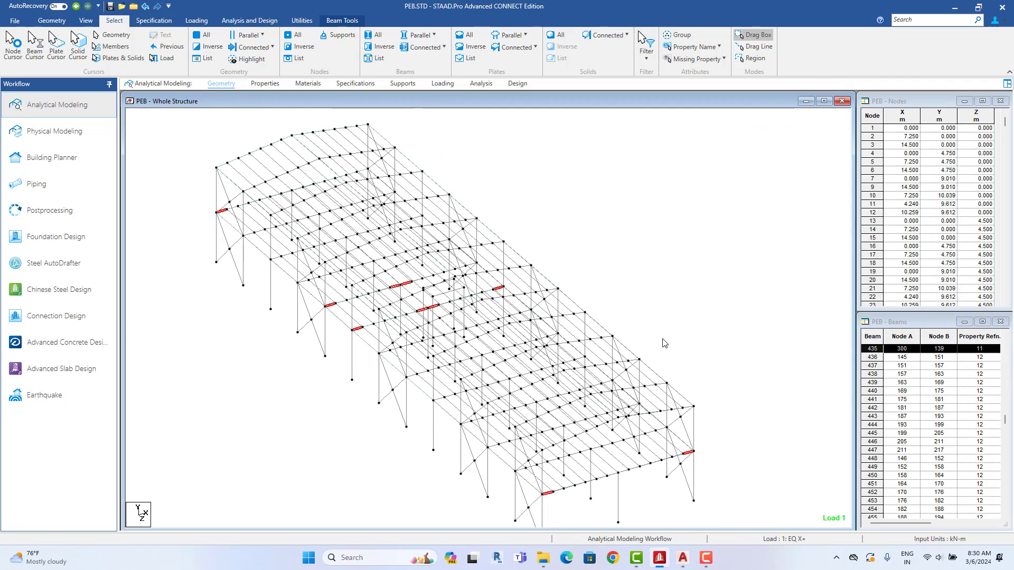
{"action": "left_click", "coordinate": [265, 84]}
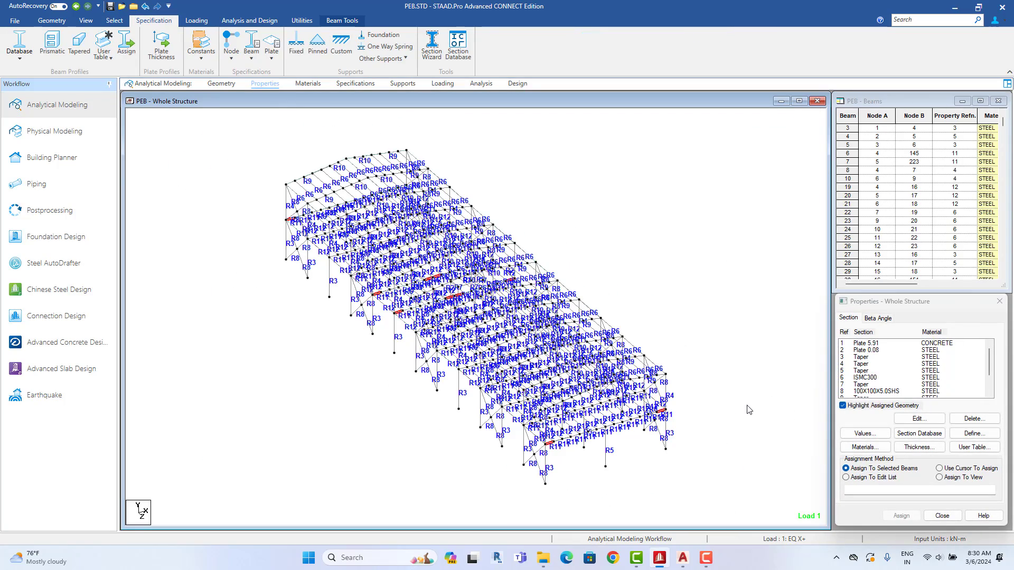
{"action": "scroll", "coordinate": [701, 440], "scroll_direction": "down", "scroll_amount": 1}
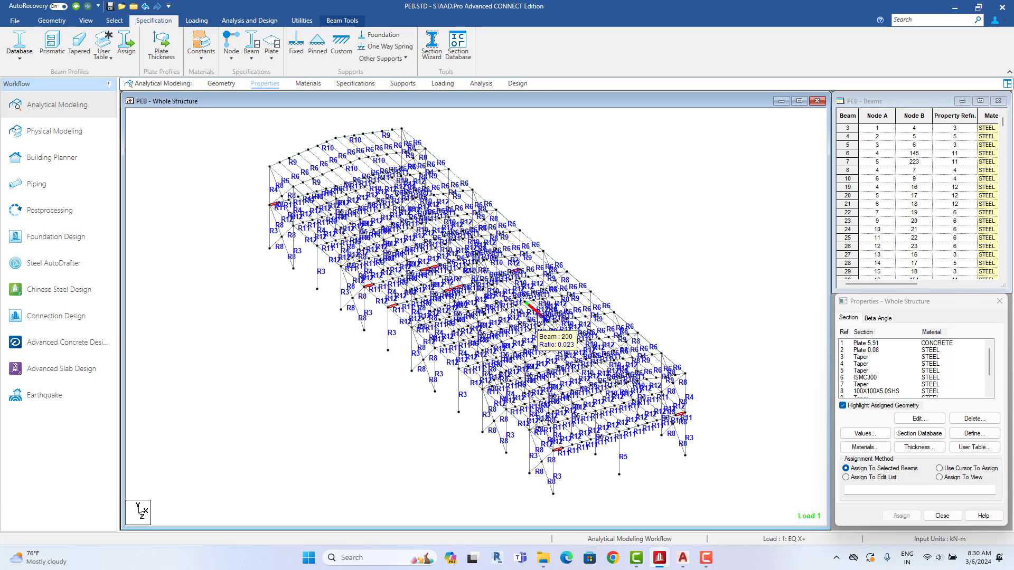
{"action": "left_click", "coordinate": [864, 363]}
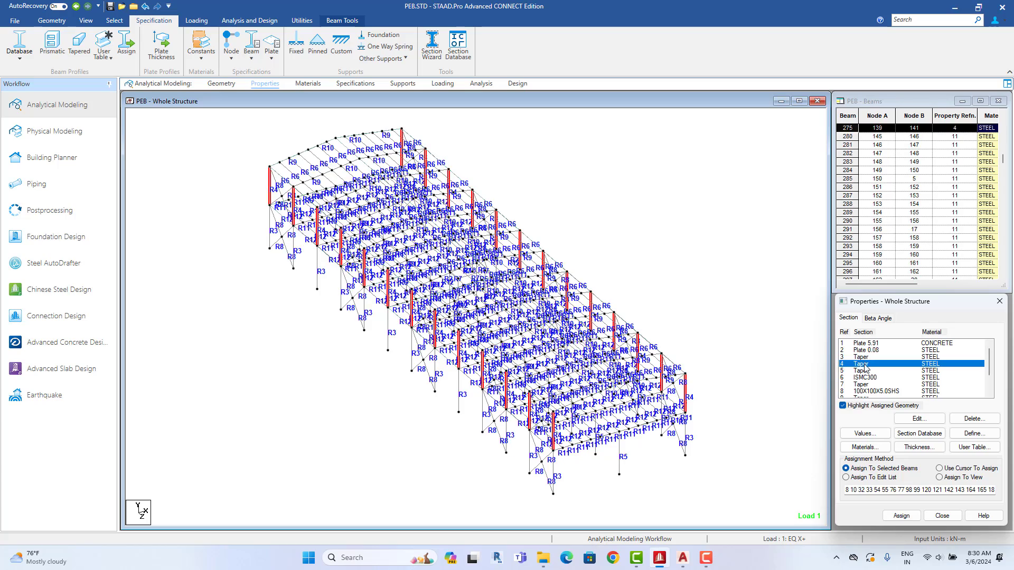
{"action": "left_click", "coordinate": [865, 370]}
{"action": "left_click", "coordinate": [867, 378]}
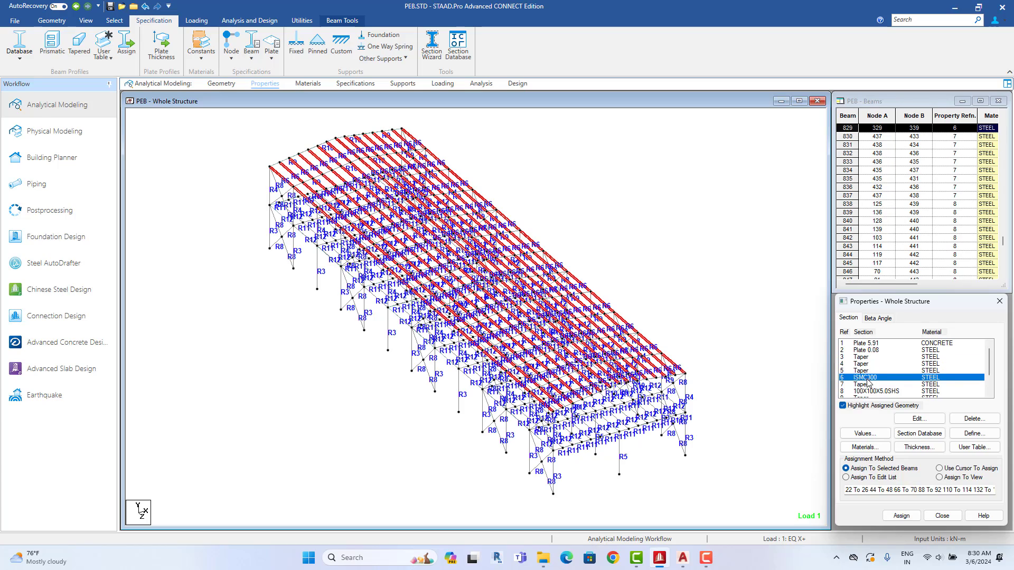
{"action": "scroll", "coordinate": [866, 379], "scroll_direction": "down", "scroll_amount": 2}
{"action": "left_click", "coordinate": [865, 371]}
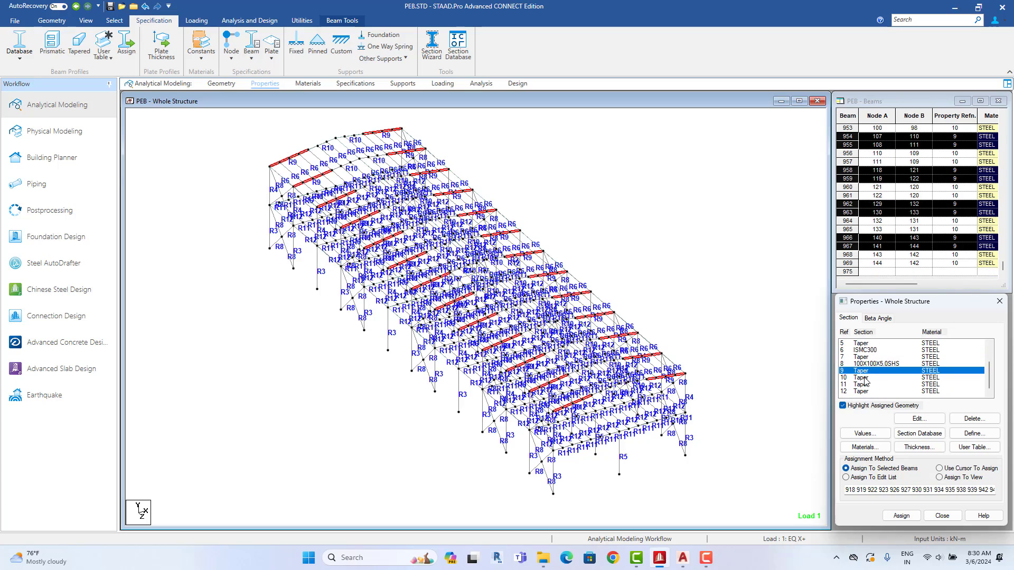
{"action": "left_click", "coordinate": [864, 378]}
Step: Set the start-node and end-node depths of taper section 11 to 0.55 m and apply the change
{"action": "left_click", "coordinate": [864, 385]}
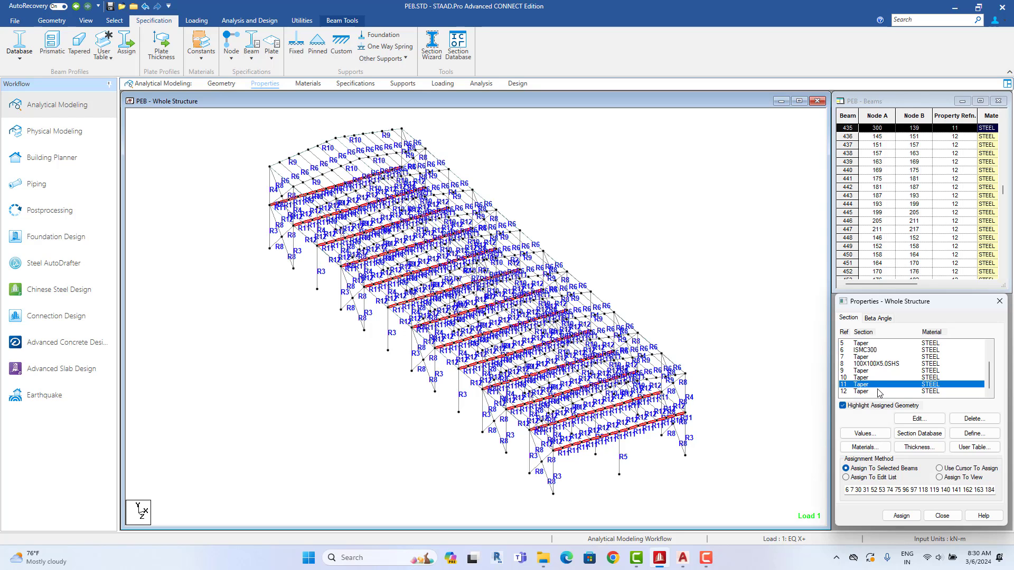
{"action": "left_click", "coordinate": [919, 418]}
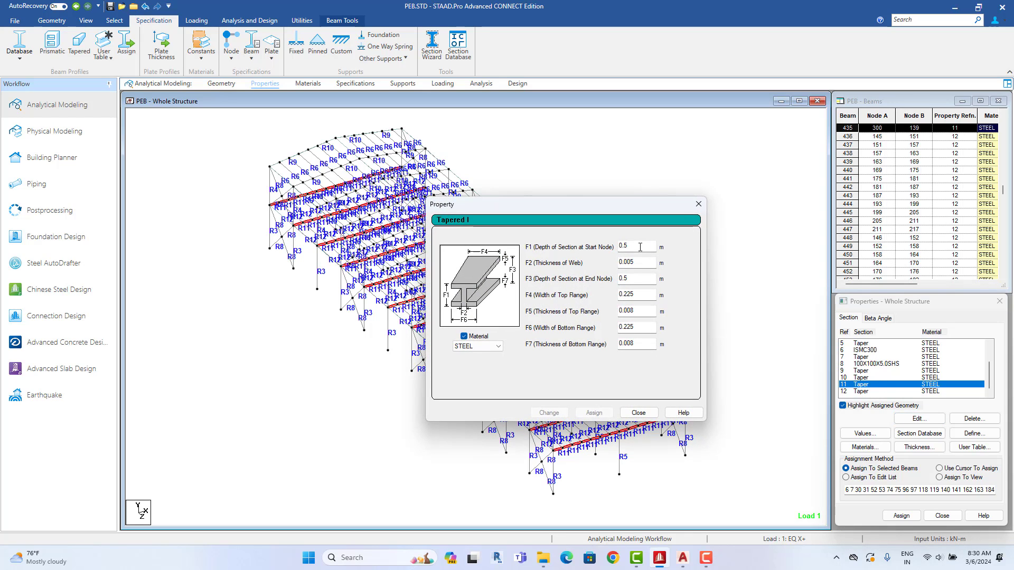
{"action": "left_click", "coordinate": [640, 247]}
{"action": "type", "text": "5"}
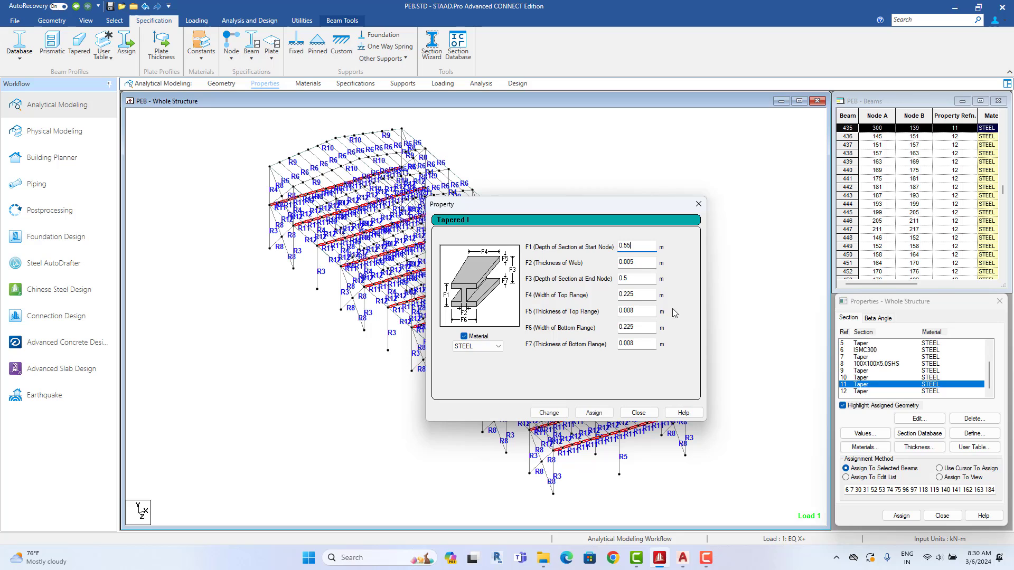
{"action": "left_click", "coordinate": [629, 279]}
{"action": "type", "text": "5"}
{"action": "key", "text": "Tab"}
{"action": "left_click_drag", "start_coordinate": [604, 206], "coordinate": [799, 165]}
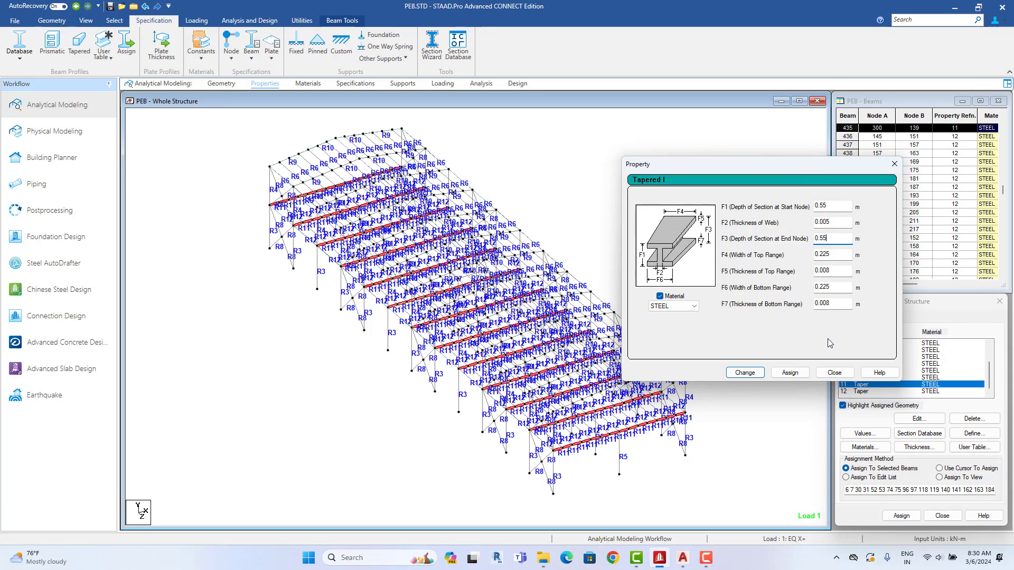
{"action": "left_click", "coordinate": [744, 372]}
{"action": "left_click", "coordinate": [798, 297]}
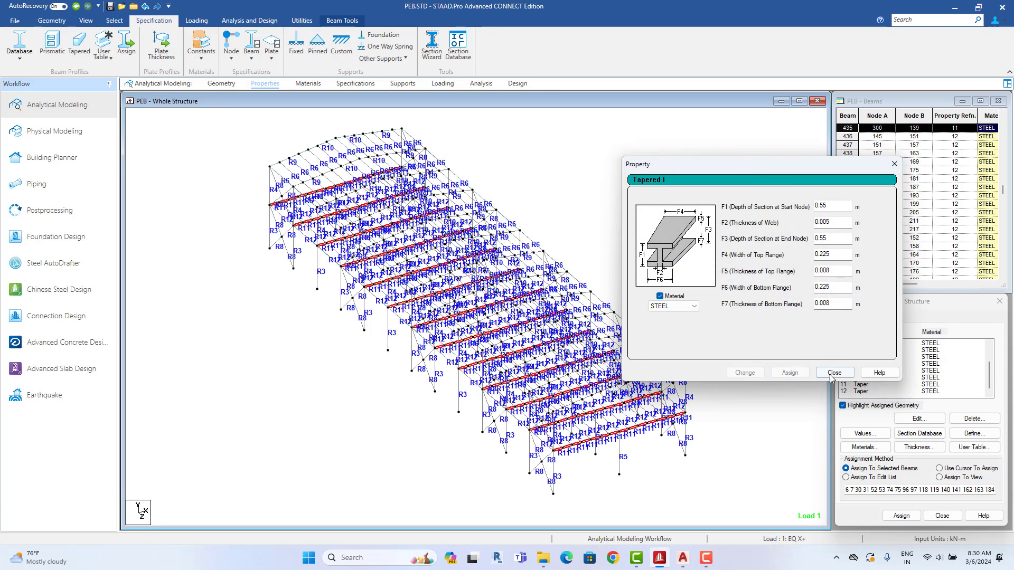
{"action": "left_click", "coordinate": [834, 372]}
Step: Save the modified structure and rerun the analysis and steel design
{"action": "left_click", "coordinate": [481, 83]}
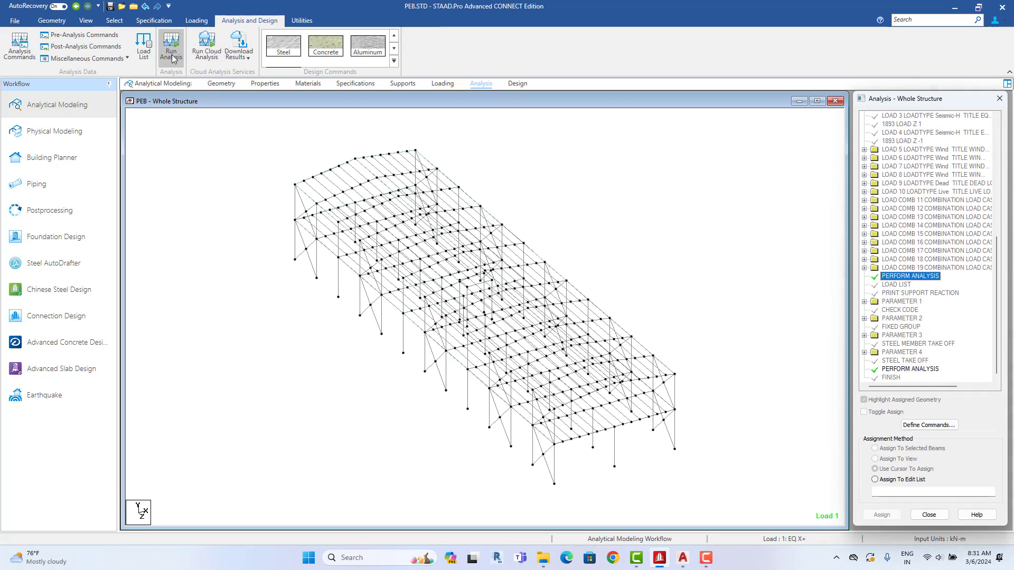
{"action": "left_click", "coordinate": [171, 47]}
{"action": "left_click", "coordinate": [502, 330]}
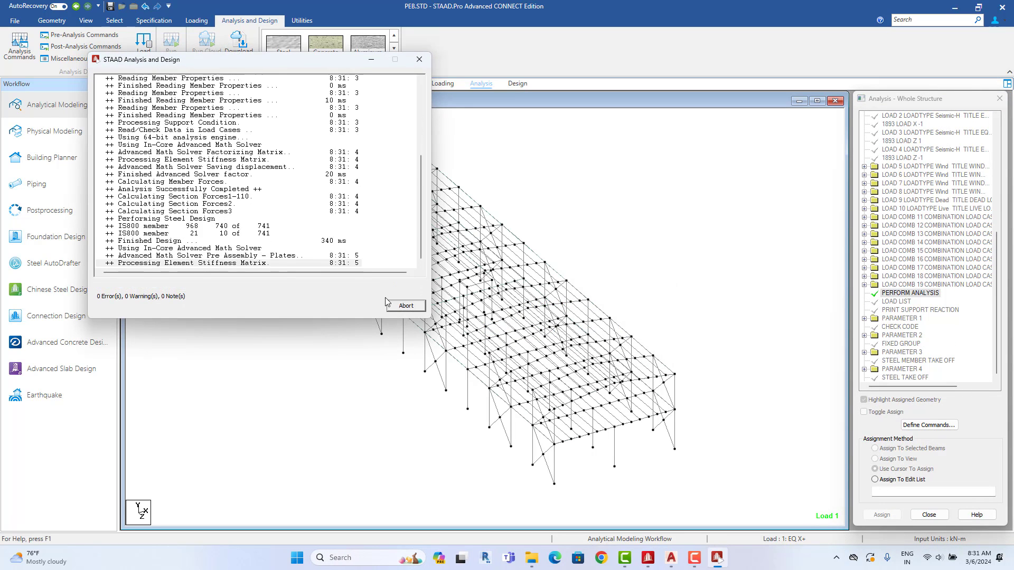
{"action": "left_click", "coordinate": [417, 313]}
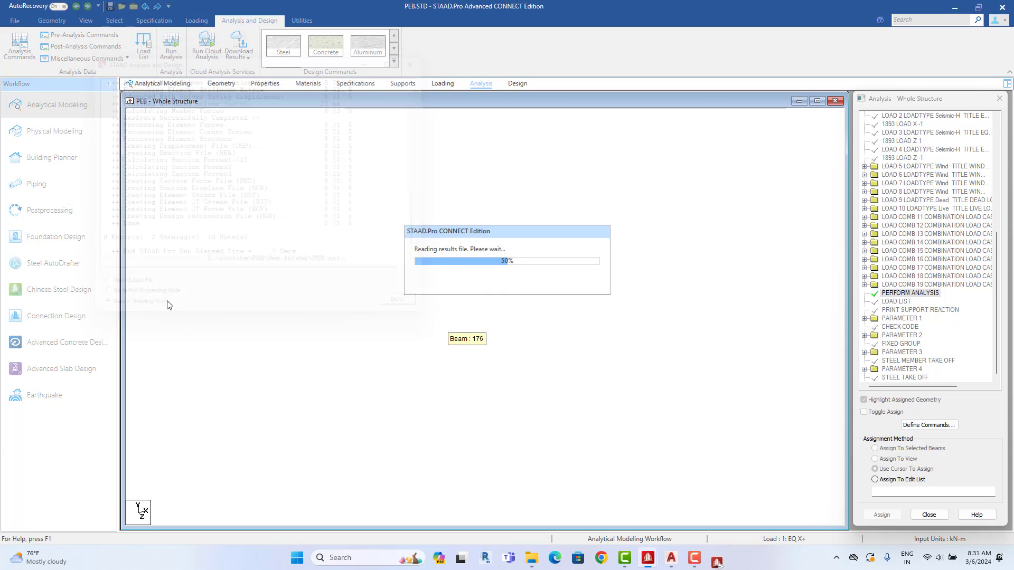
Step: Load the postprocessing results for all load cases and examine the members' utilization ratios, especially along the end frame, for values above 1
{"action": "left_click", "coordinate": [63, 211]}
{"action": "left_click", "coordinate": [523, 360]}
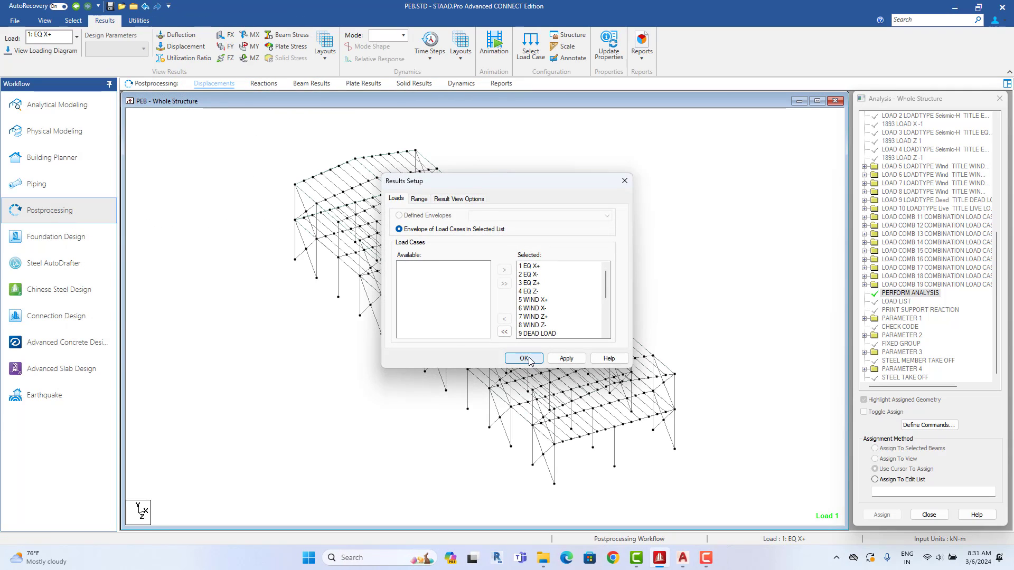
{"action": "left_click", "coordinate": [185, 58]}
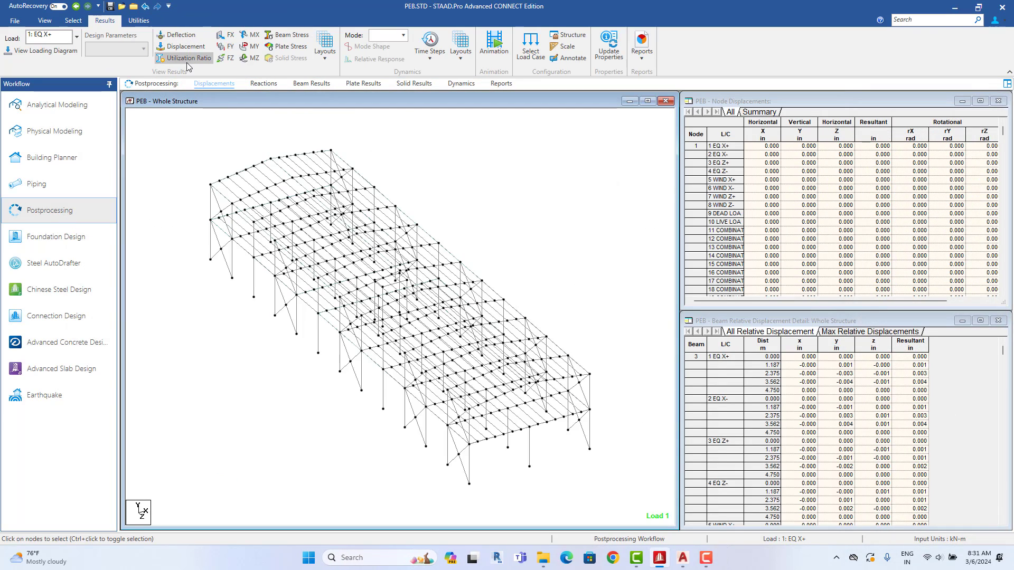
{"action": "scroll", "coordinate": [448, 432], "scroll_direction": "up", "scroll_amount": 5}
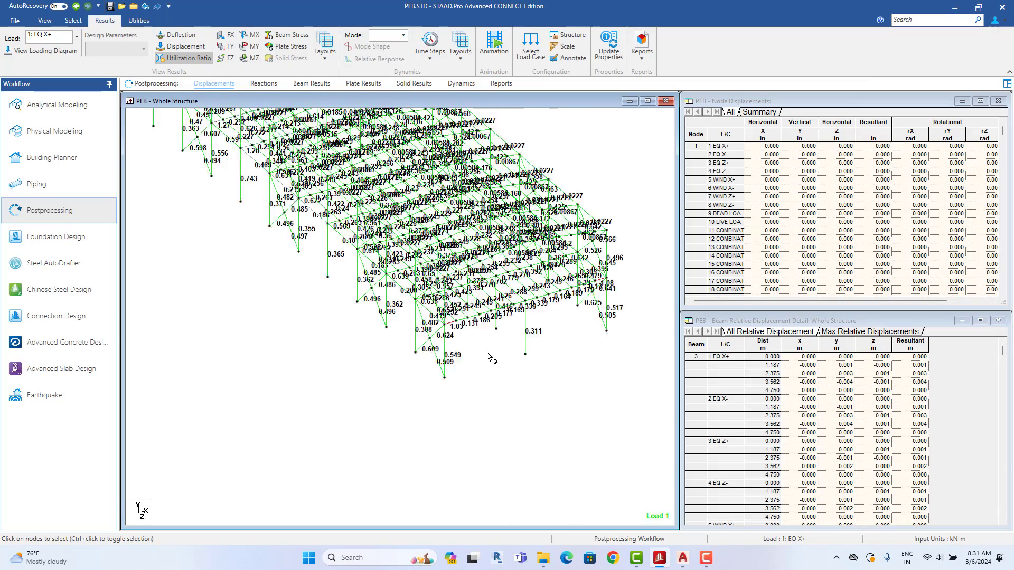
{"action": "scroll", "coordinate": [489, 356], "scroll_direction": "up", "scroll_amount": 2}
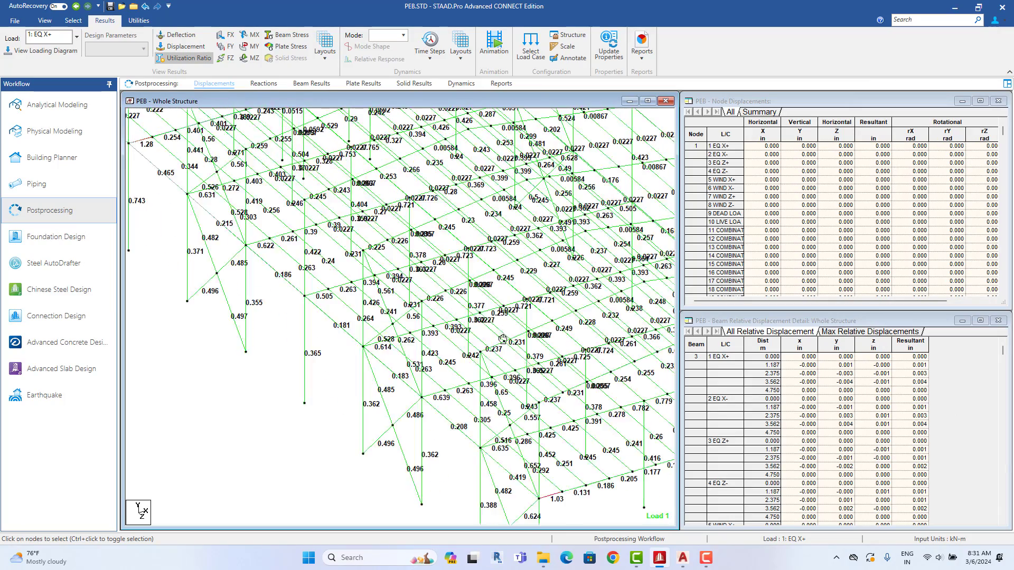
{"action": "middle_click_drag", "start_coordinate": [433, 379], "coordinate": [276, 402]}
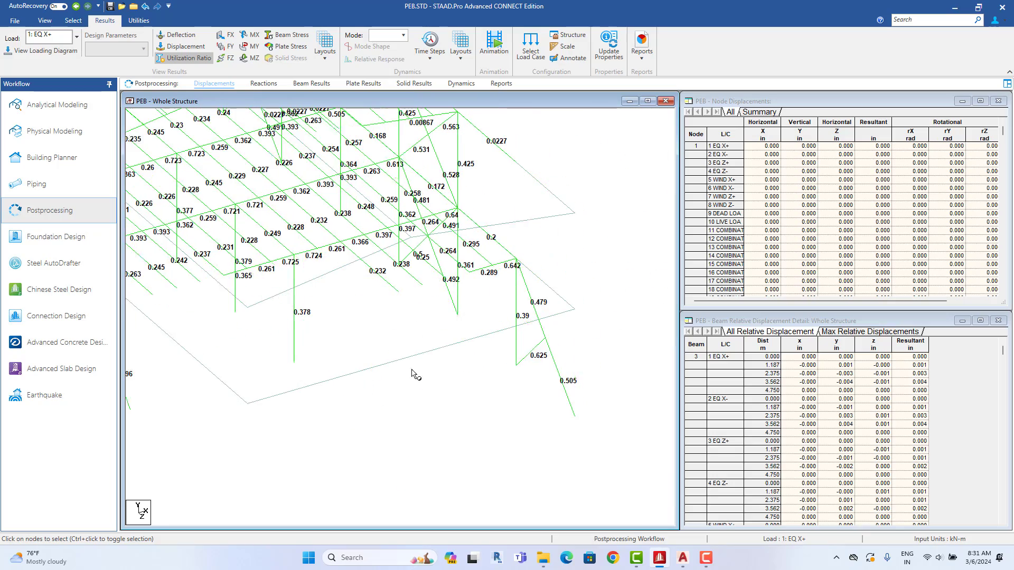
{"action": "middle_click_drag", "start_coordinate": [233, 298], "coordinate": [569, 467]}
{"action": "middle_click_drag", "start_coordinate": [244, 276], "coordinate": [239, 182]}
{"action": "middle_click_drag", "start_coordinate": [489, 367], "coordinate": [350, 376]}
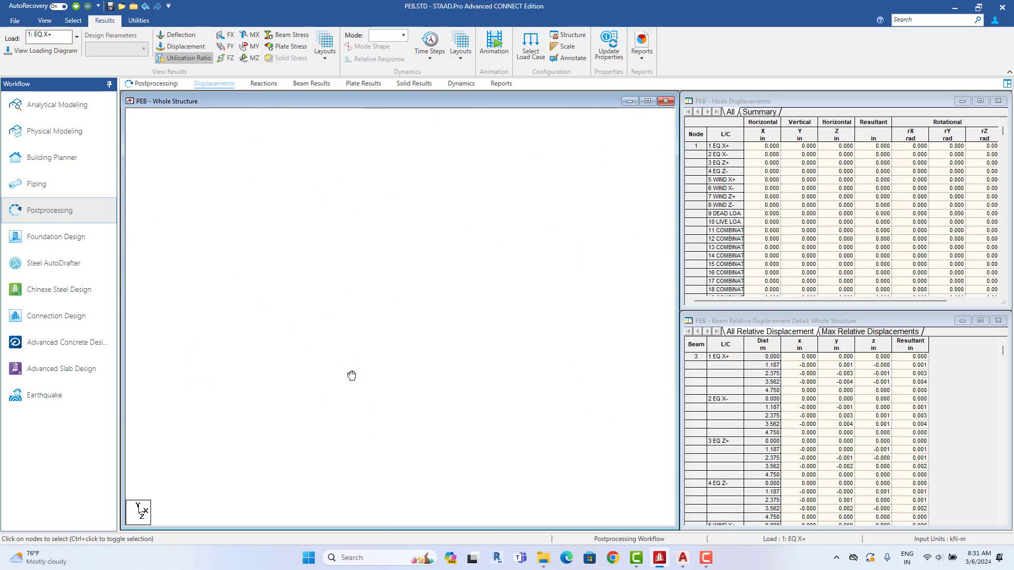
{"action": "middle_click_drag", "start_coordinate": [428, 315], "coordinate": [436, 329]}
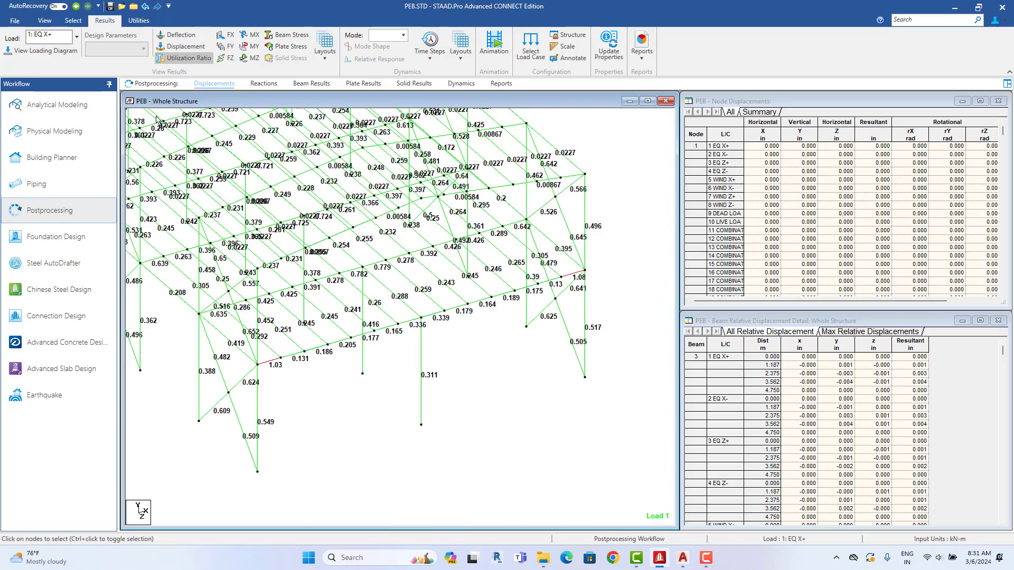
Step: Return to the Analytical Modeling workflow's section properties and open taper section 11 for editing
{"action": "left_click", "coordinate": [57, 104]}
{"action": "left_click", "coordinate": [265, 84]}
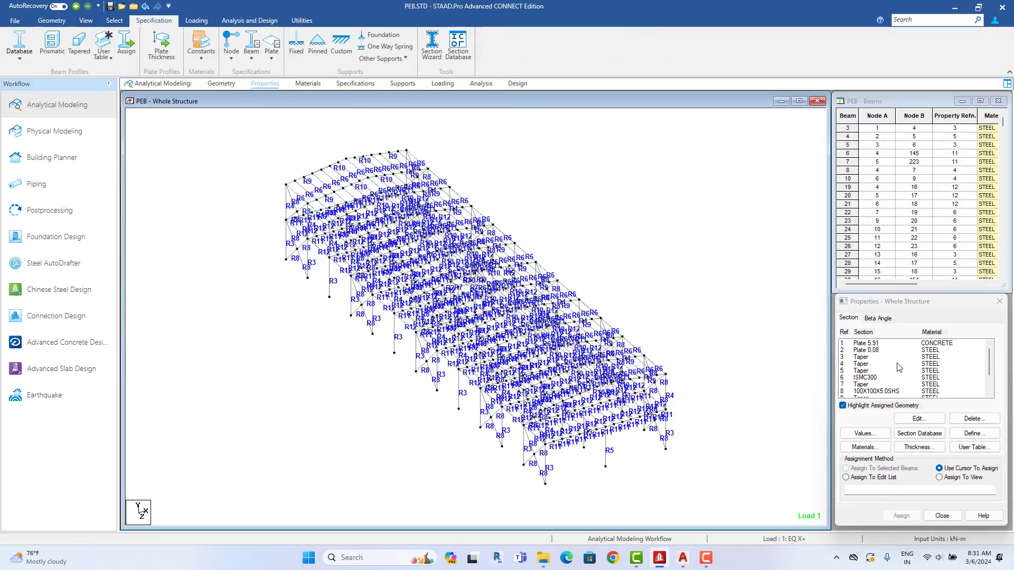
{"action": "scroll", "coordinate": [887, 388], "scroll_direction": "down", "scroll_amount": 1}
{"action": "scroll", "coordinate": [887, 388], "scroll_direction": "down", "scroll_amount": 1}
{"action": "left_click", "coordinate": [867, 385]}
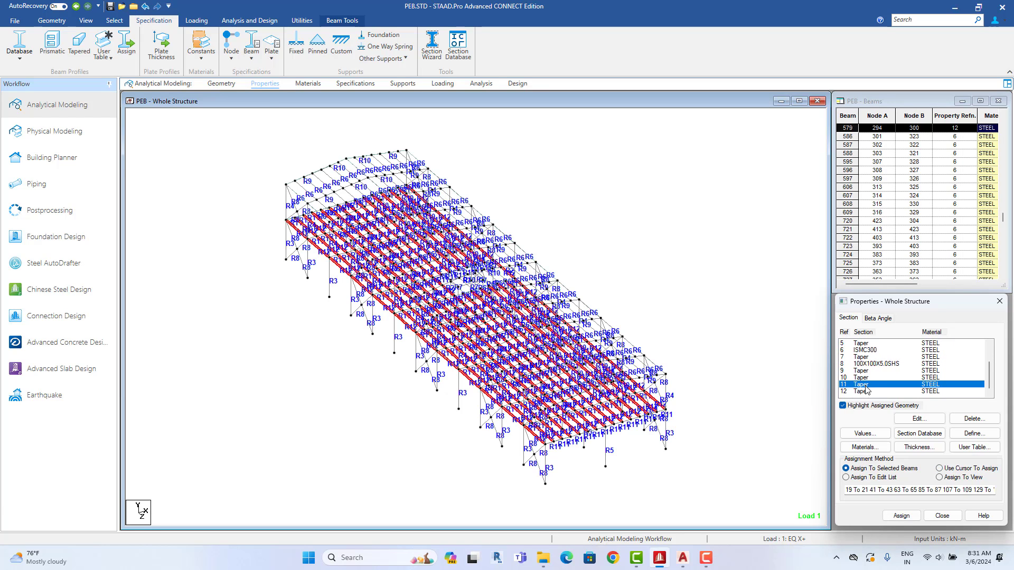
{"action": "left_click", "coordinate": [918, 418]}
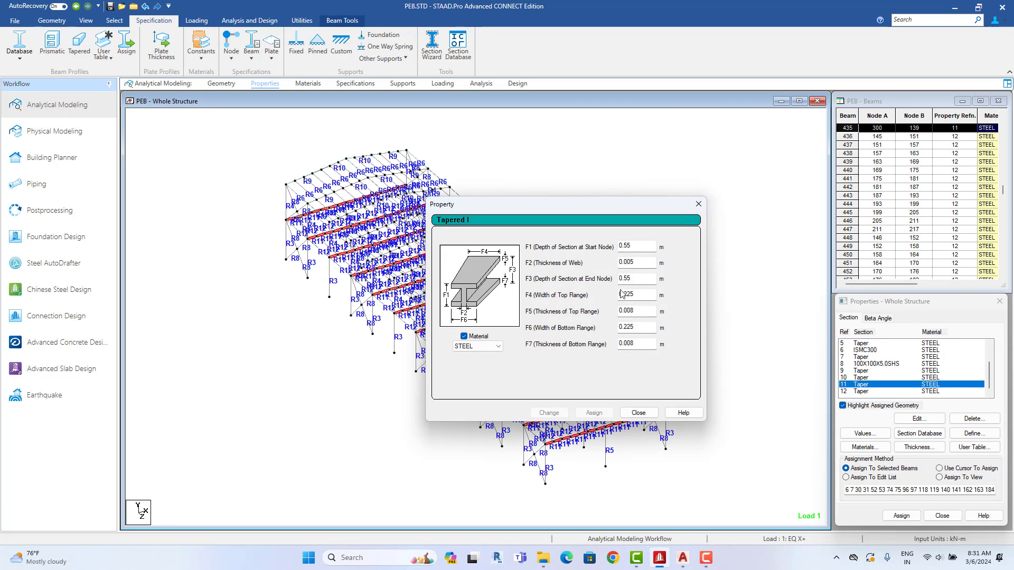
Step: Set the tapered section's start-node depth to 0.6 m, revise its end-node depth as well, and apply the change, deleting the old result files
{"action": "left_click_drag", "start_coordinate": [638, 246], "coordinate": [608, 246]}
{"action": "type", "text": "06"}
{"action": "type", "text": ".5"}
{"action": "left_click_drag", "start_coordinate": [632, 279], "coordinate": [611, 284]}
{"action": "type", "text": "0.5"}
{"action": "left_click", "coordinate": [642, 327]}
{"action": "left_click", "coordinate": [636, 247]}
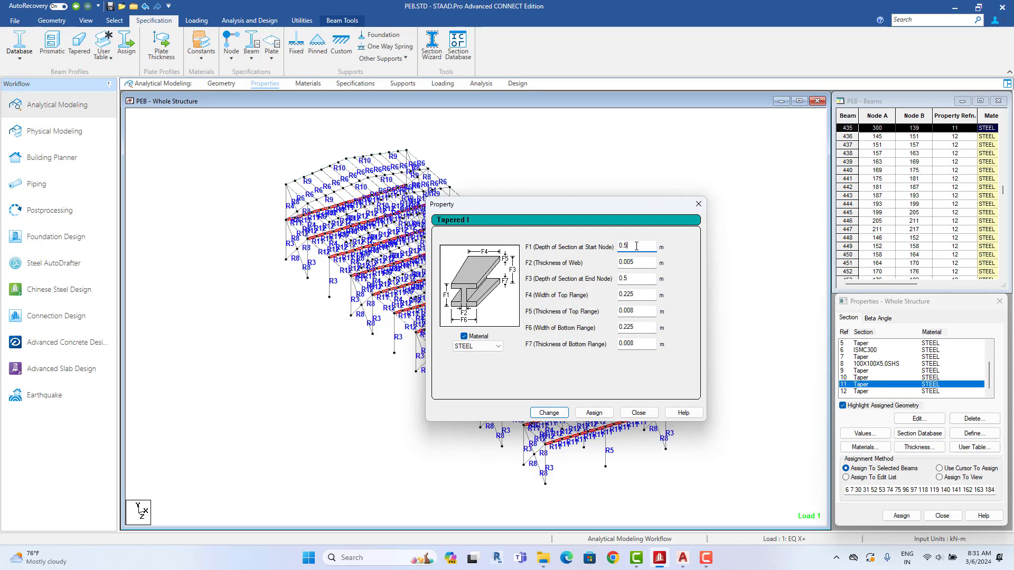
{"action": "left_click", "coordinate": [631, 280]}
{"action": "left_click", "coordinate": [548, 412]}
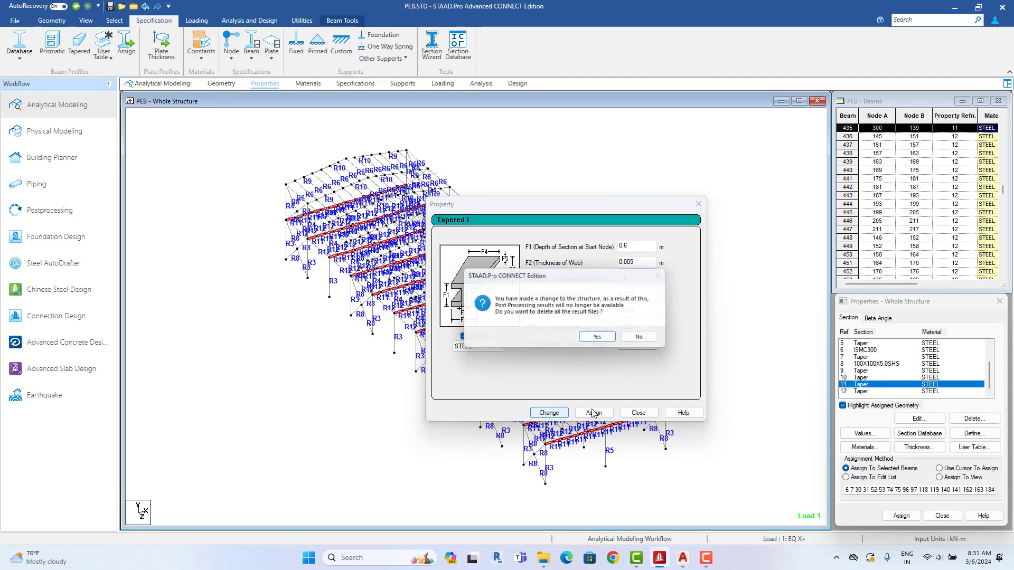
{"action": "left_click", "coordinate": [593, 339]}
{"action": "left_click", "coordinate": [594, 341]}
{"action": "left_click", "coordinate": [639, 412]}
{"action": "left_click", "coordinate": [701, 235]}
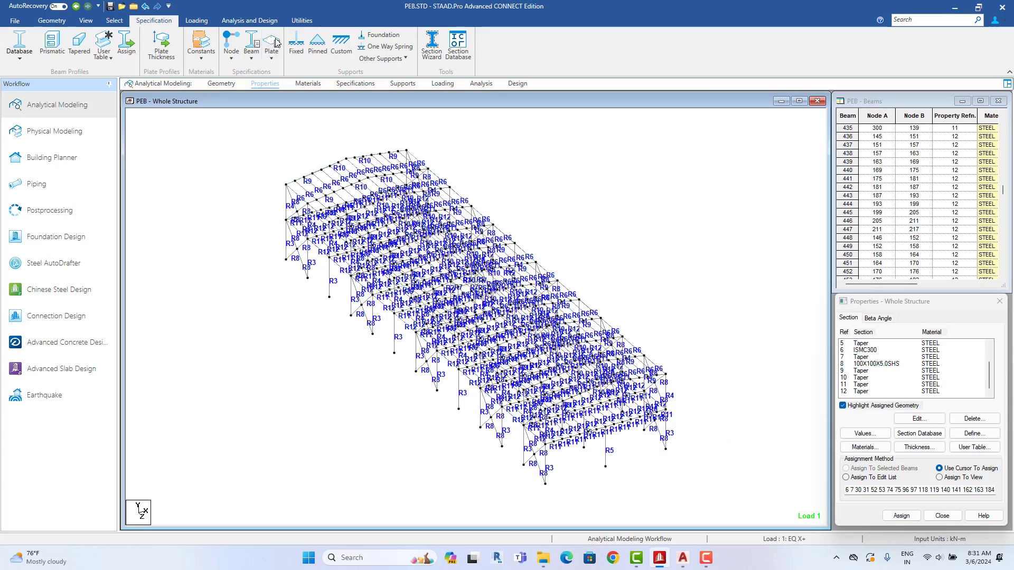
Step: Save the structure with the deeper section and run the analysis again
{"action": "left_click", "coordinate": [257, 22]}
{"action": "left_click", "coordinate": [171, 45]}
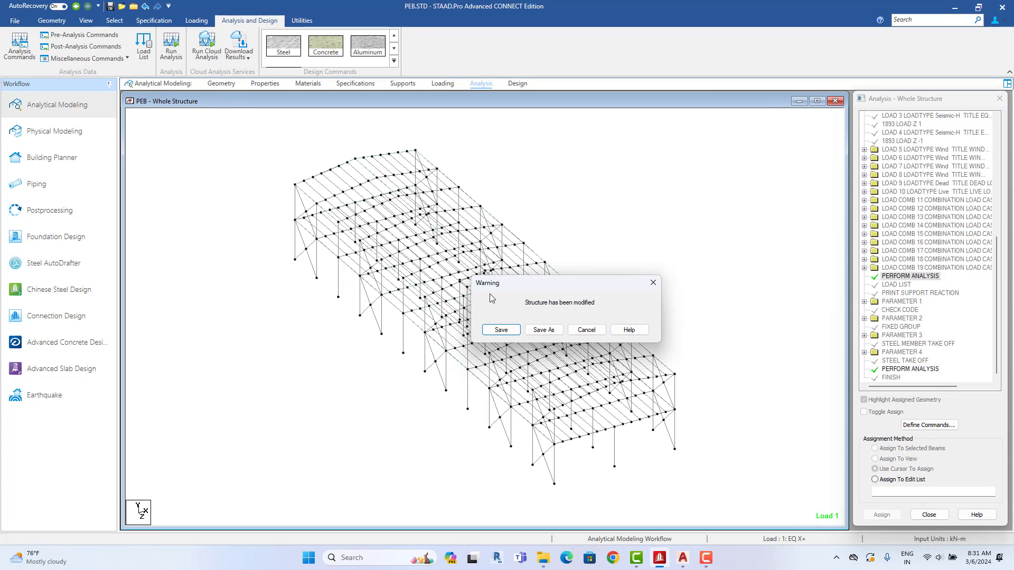
{"action": "left_click", "coordinate": [501, 330]}
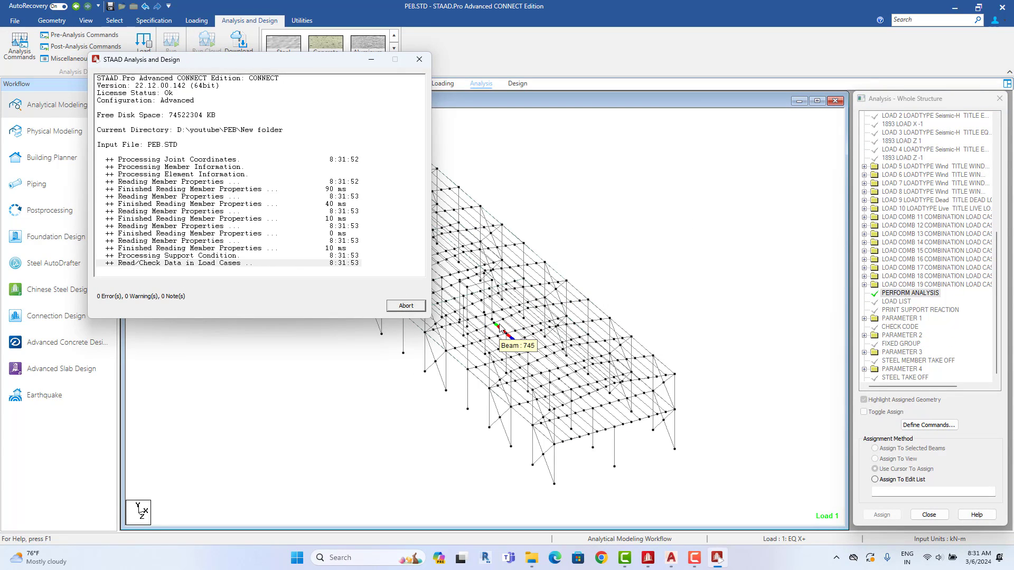
{"action": "left_click", "coordinate": [405, 306]}
Step: Examine the updated utilization ratios across the frames in postprocessing for all load cases, and return to the Analytical Modeling workflow
{"action": "left_click", "coordinate": [59, 214]}
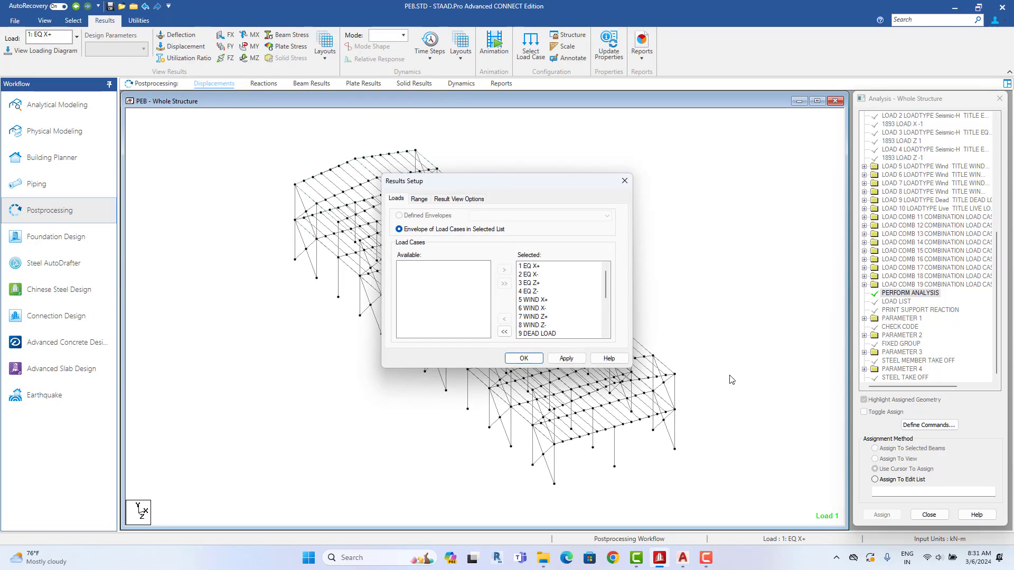
{"action": "left_click", "coordinate": [523, 359]}
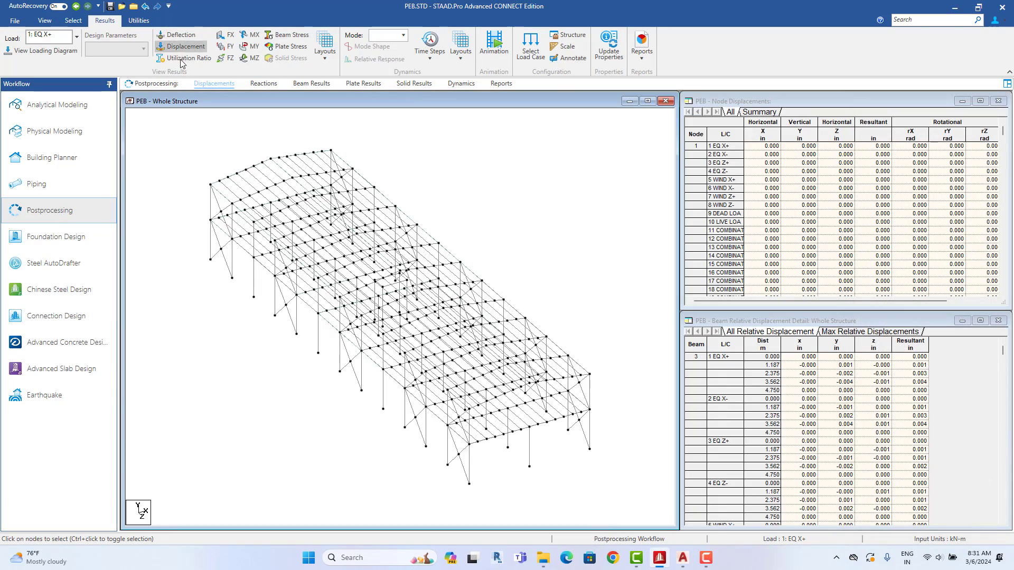
{"action": "scroll", "coordinate": [475, 370], "scroll_direction": "up", "scroll_amount": 4}
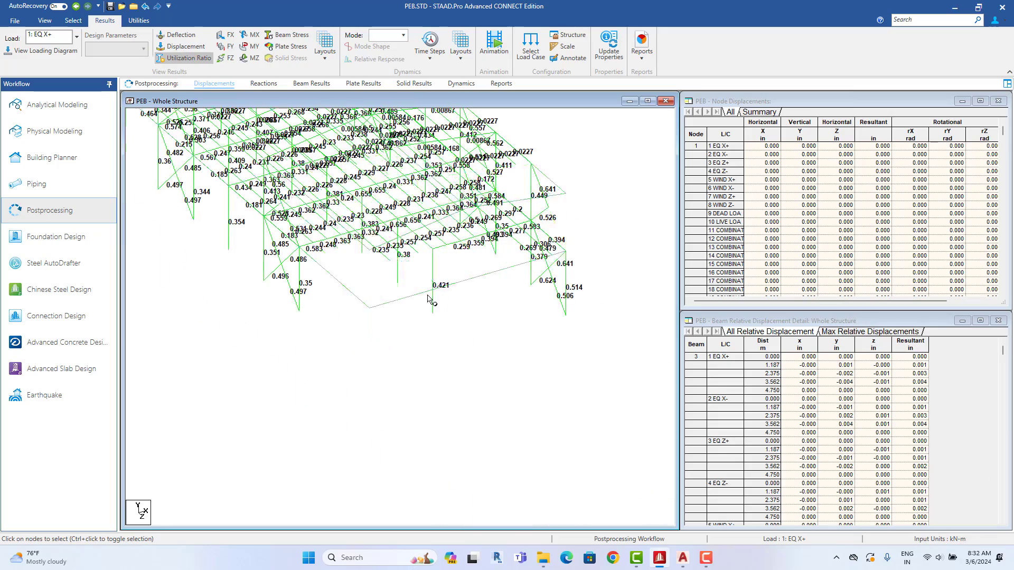
{"action": "middle_click_drag", "start_coordinate": [388, 319], "coordinate": [470, 449]}
{"action": "middle_click_drag", "start_coordinate": [233, 259], "coordinate": [328, 351]}
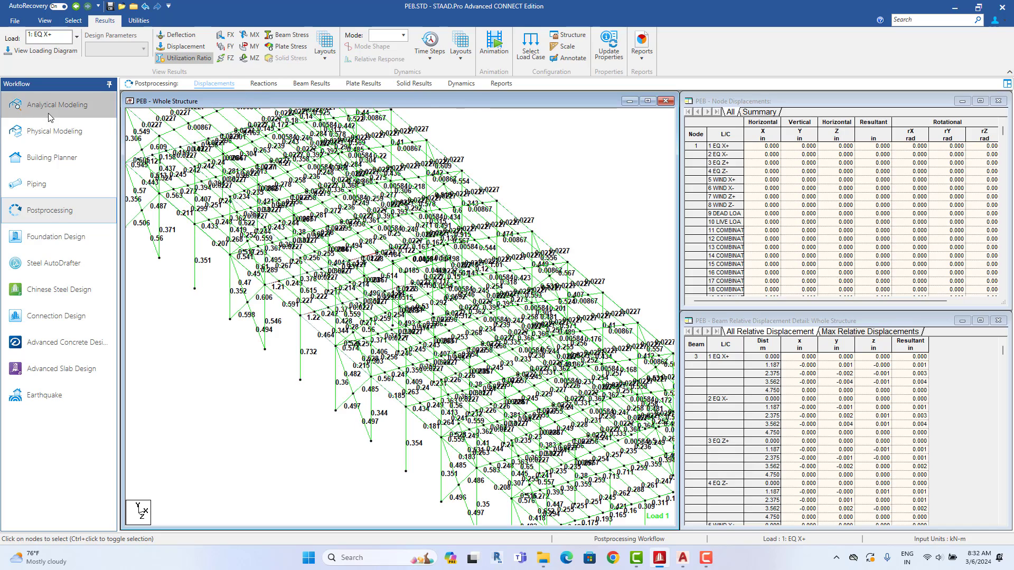
{"action": "left_click", "coordinate": [57, 104]}
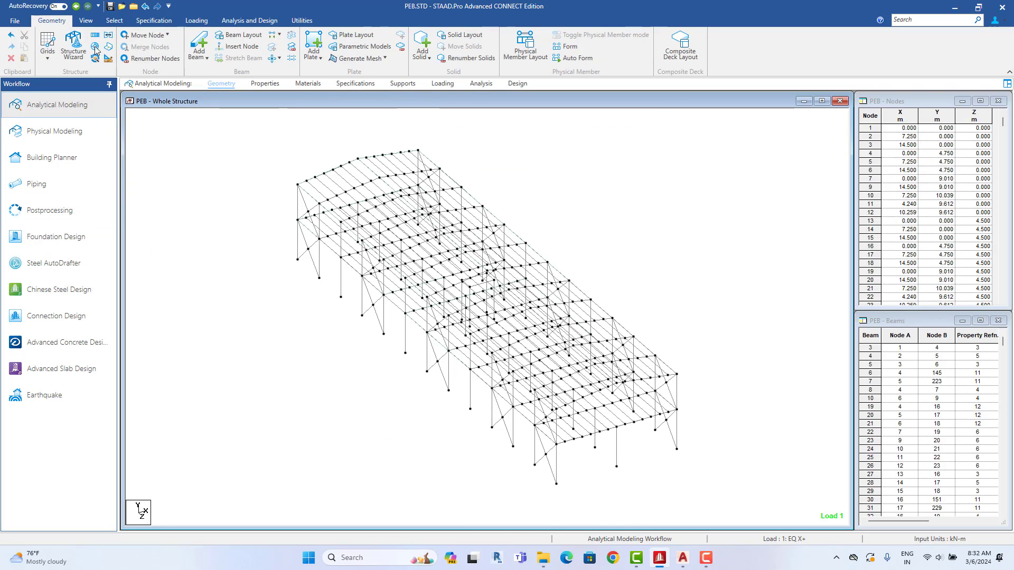
Step: Highlight the beams that fail the steel design by selecting them by attribute in the whole structure
{"action": "left_click", "coordinate": [114, 20]}
{"action": "left_click", "coordinate": [717, 60]}
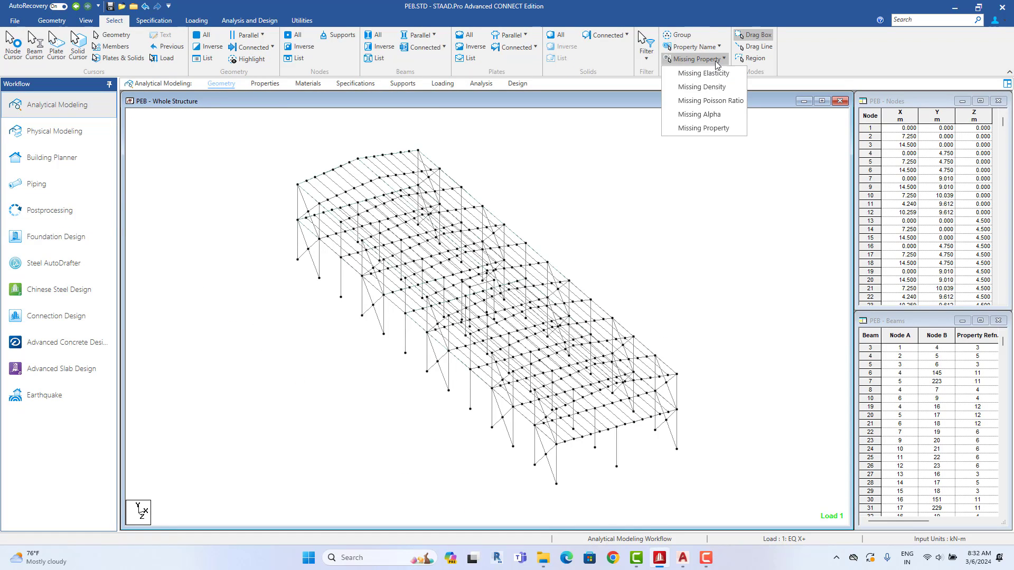
{"action": "left_click", "coordinate": [718, 47]}
{"action": "left_click", "coordinate": [700, 153]}
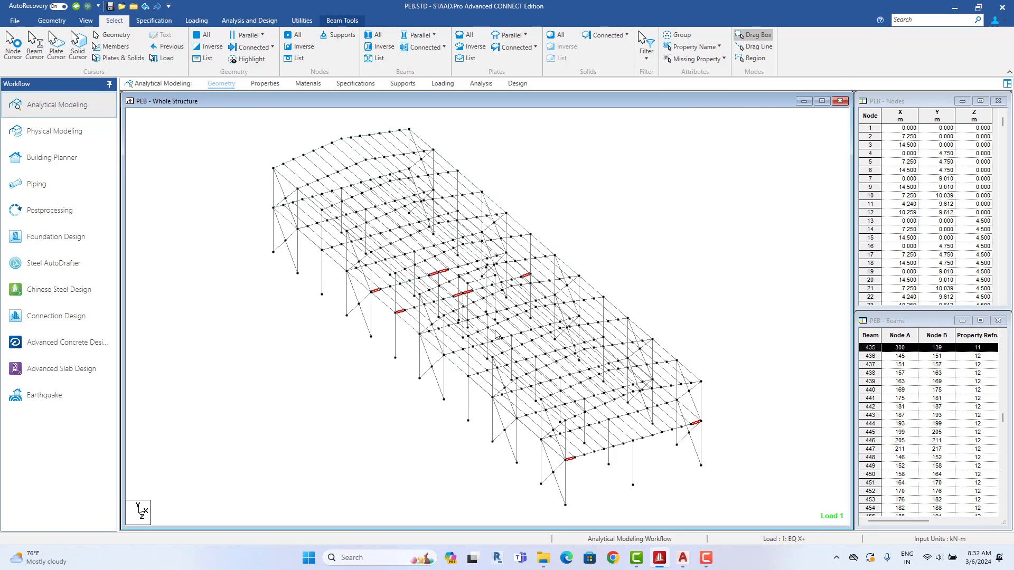
{"action": "mouse_move", "coordinate": [488, 295]}
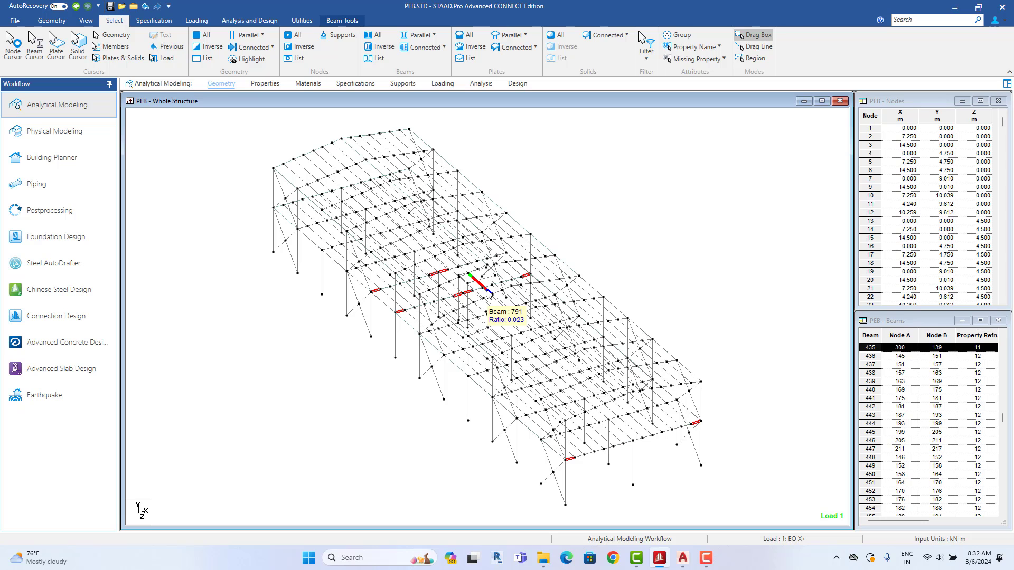
Step: Set the depth of taper section 11 to 0.5 m at both the start and end nodes and apply the change
{"action": "left_click", "coordinate": [264, 83]}
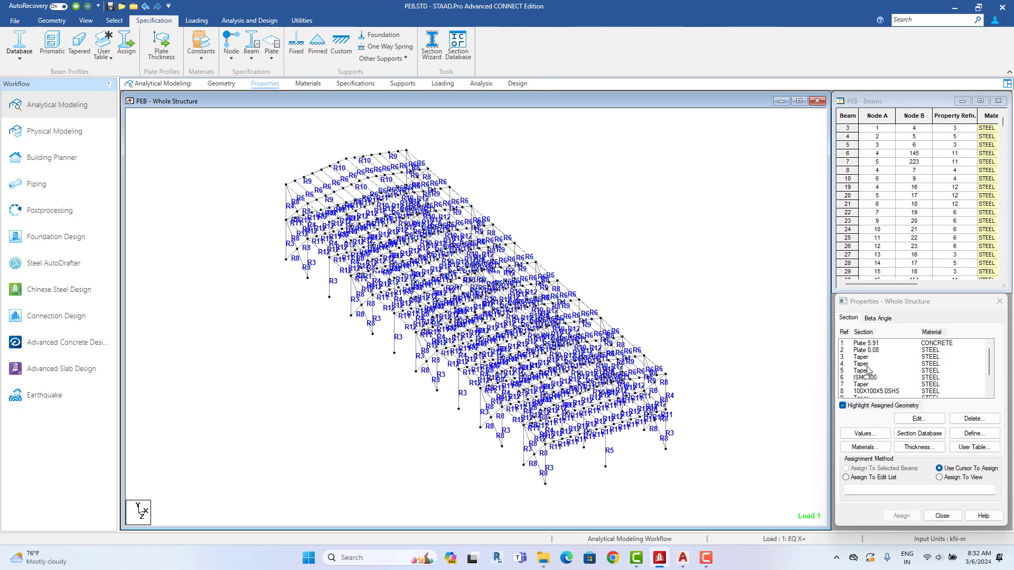
{"action": "scroll", "coordinate": [867, 393], "scroll_direction": "down", "scroll_amount": 2}
{"action": "left_click", "coordinate": [865, 392]}
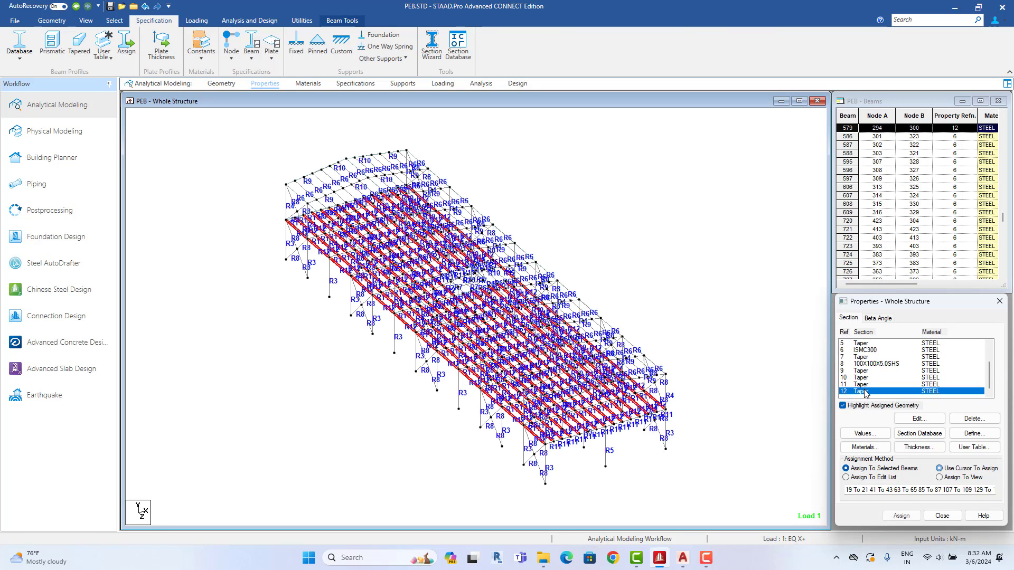
{"action": "left_click", "coordinate": [866, 385]}
{"action": "left_click", "coordinate": [901, 420]}
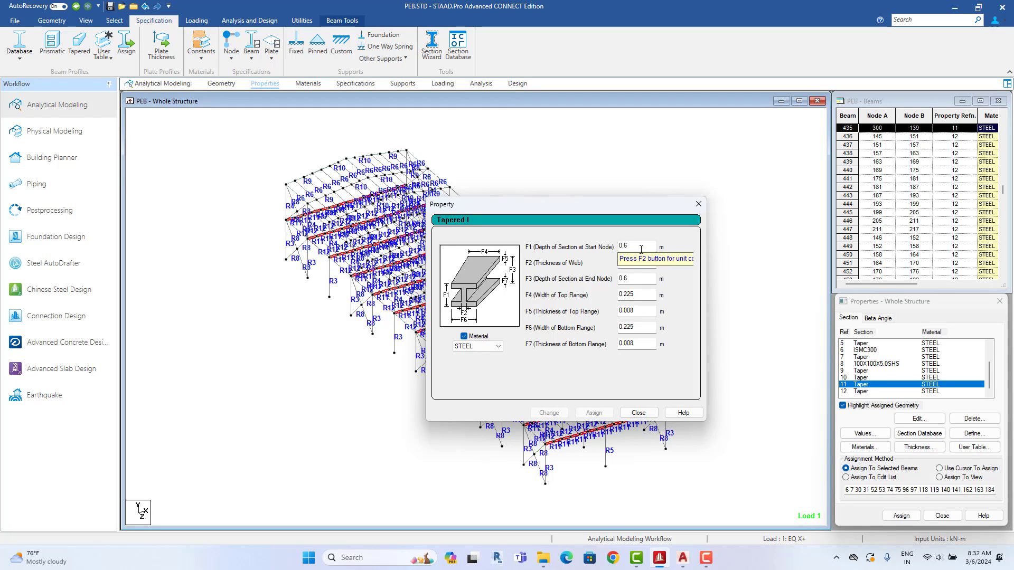
{"action": "left_click", "coordinate": [641, 249]}
{"action": "type", "text": "5"}
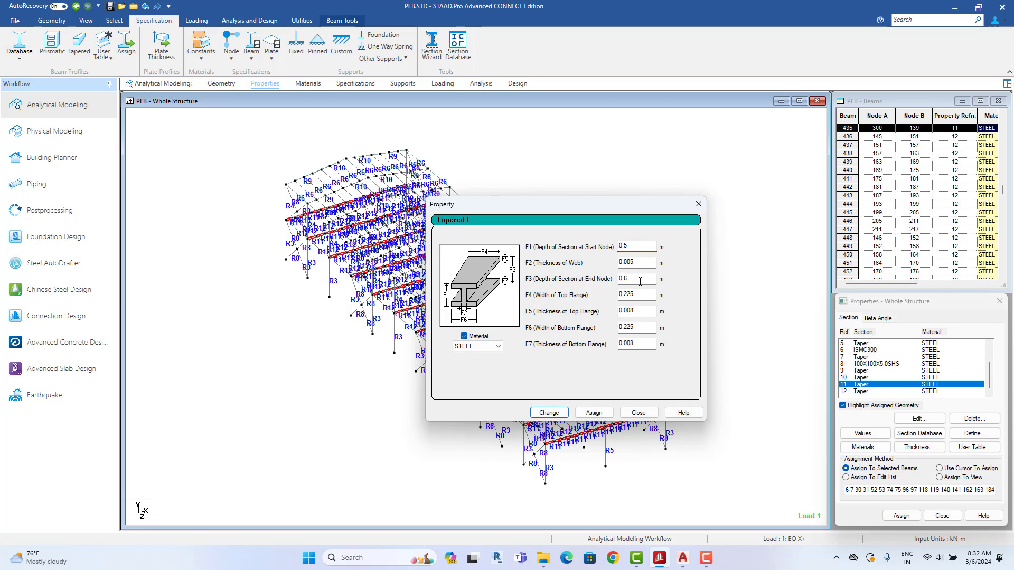
{"action": "left_click", "coordinate": [640, 280]}
{"action": "type", "text": "5"}
{"action": "left_click", "coordinate": [549, 412]}
{"action": "left_click", "coordinate": [600, 342]}
{"action": "left_click", "coordinate": [638, 413]}
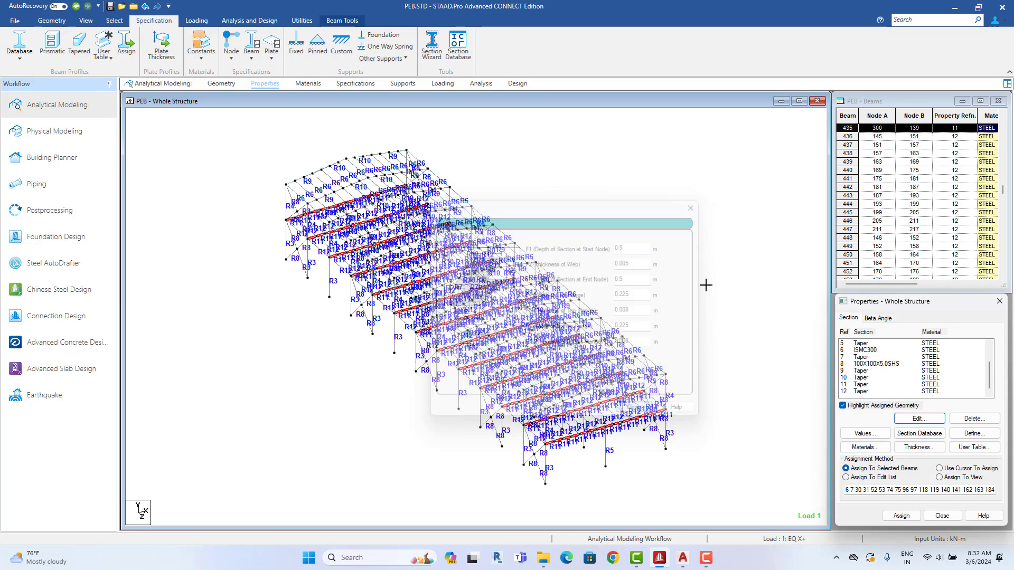
Step: Save the modified structure and rerun the analysis with the 0.5 m deep taper section
{"action": "left_click", "coordinate": [249, 20]}
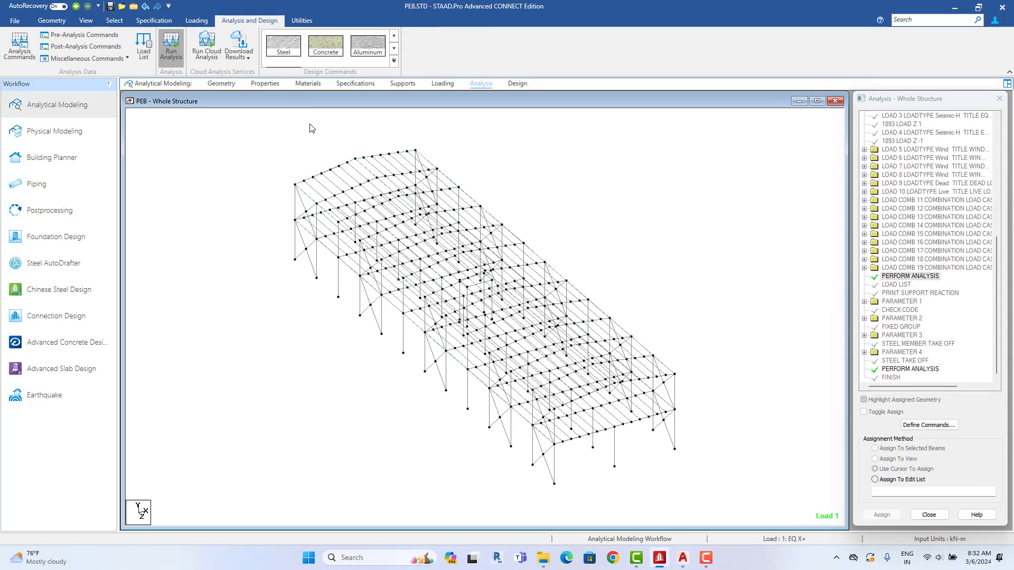
{"action": "left_click", "coordinate": [502, 332]}
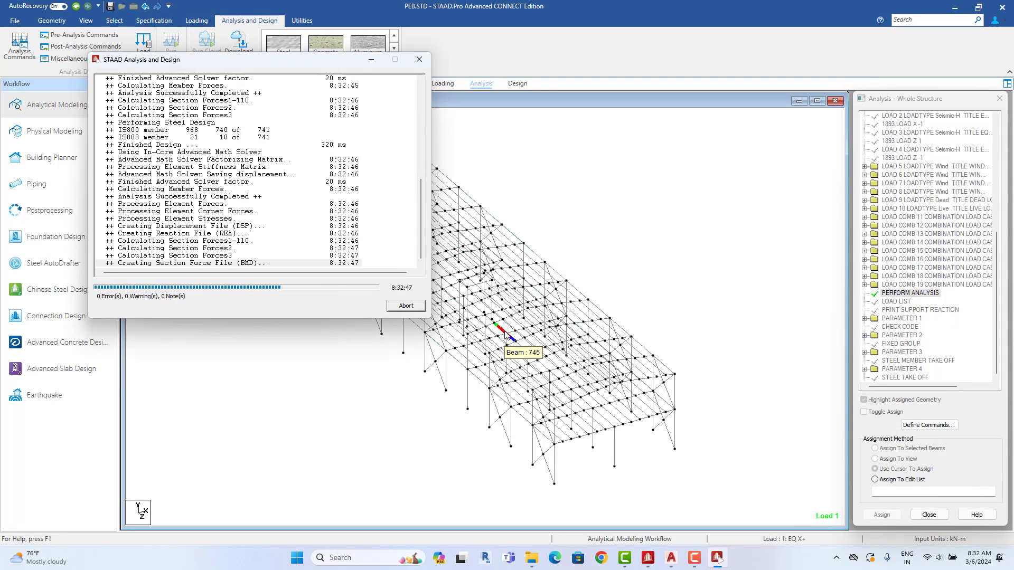
{"action": "left_click", "coordinate": [466, 304]}
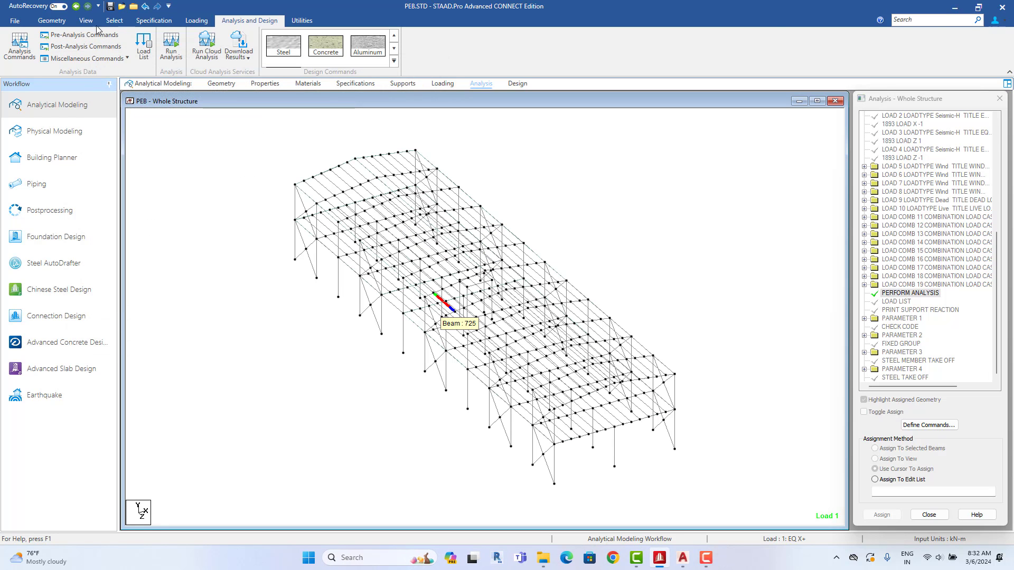
Step: Select the failed beams again to check which members still fail, and clear the selection
{"action": "left_click", "coordinate": [114, 20]}
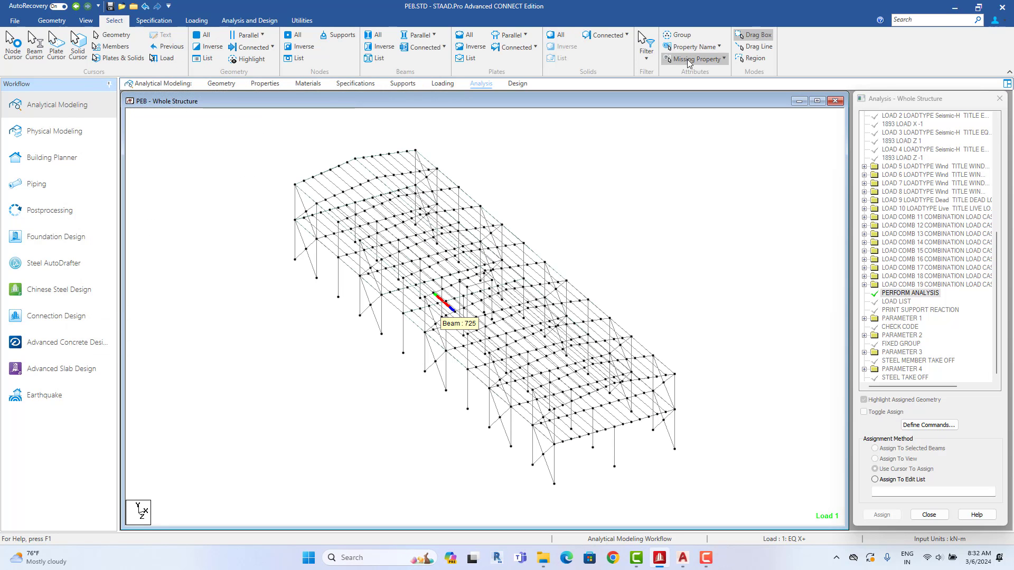
{"action": "left_click", "coordinate": [717, 46]}
{"action": "left_click", "coordinate": [697, 144]}
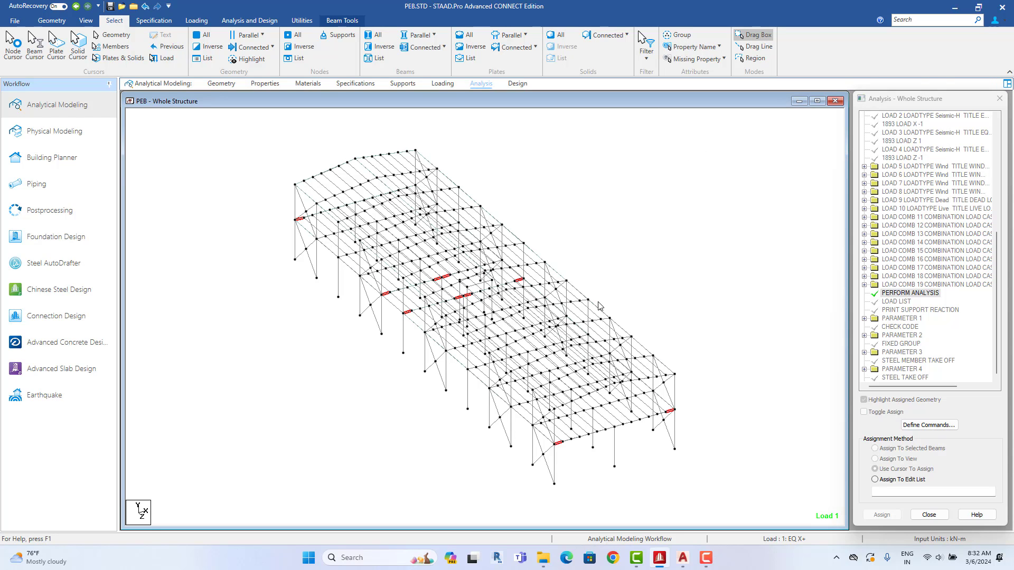
{"action": "left_click", "coordinate": [642, 245]}
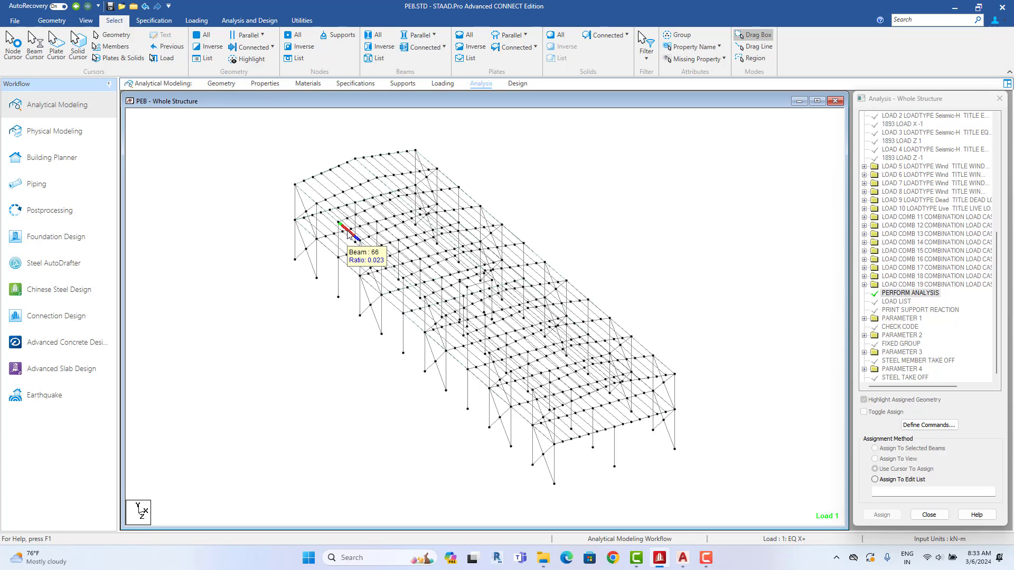
Step: Open the section properties, examine the section schedule and frame elevation in AutoCAD's PEB structural drawing, and return to STAAD.Pro
{"action": "left_click", "coordinate": [266, 83]}
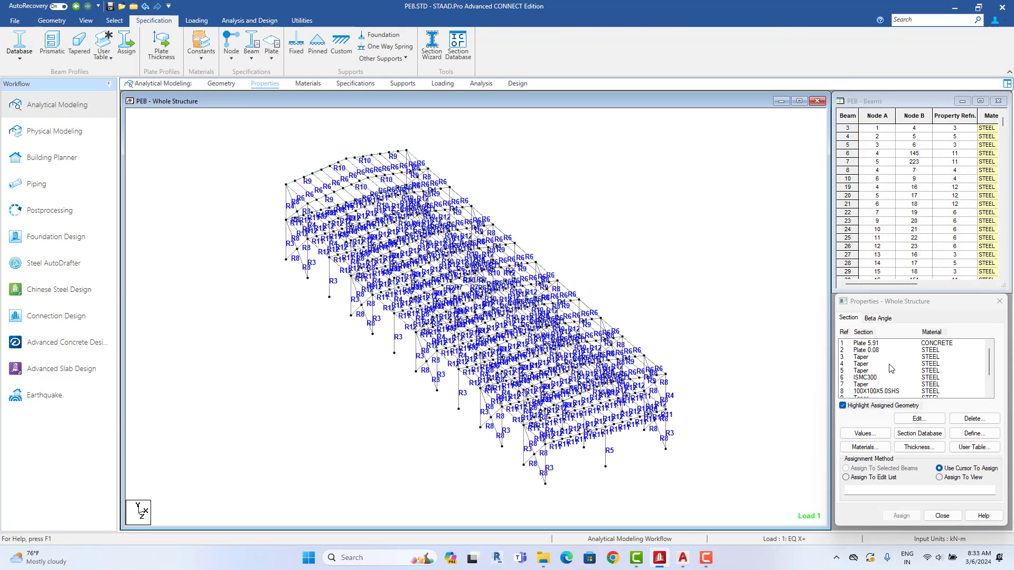
{"action": "left_click", "coordinate": [682, 558]}
{"action": "scroll", "coordinate": [644, 407], "scroll_direction": "down", "scroll_amount": 5}
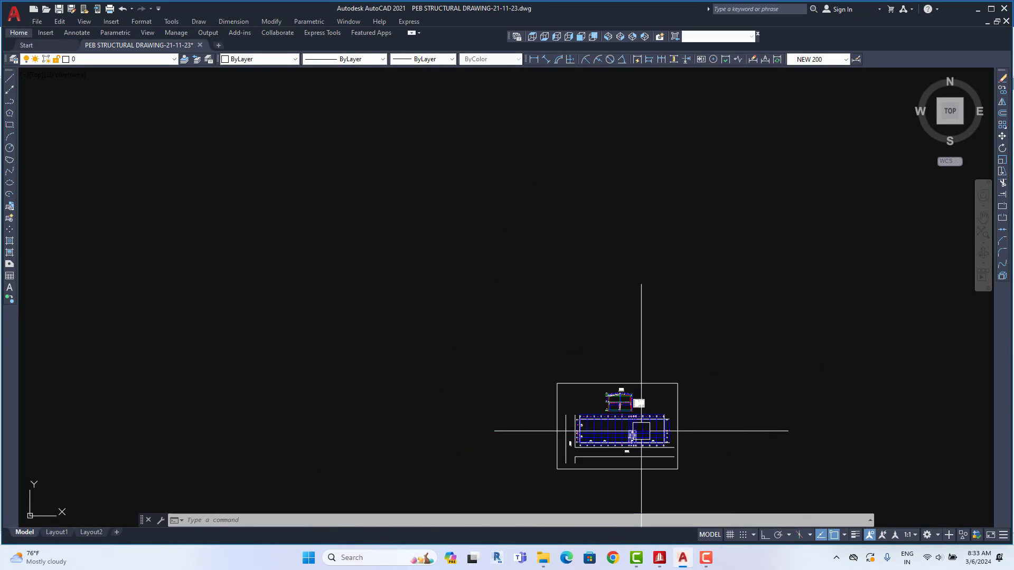
{"action": "scroll", "coordinate": [531, 335], "scroll_direction": "up", "scroll_amount": 5}
{"action": "scroll", "coordinate": [521, 247], "scroll_direction": "up", "scroll_amount": 6}
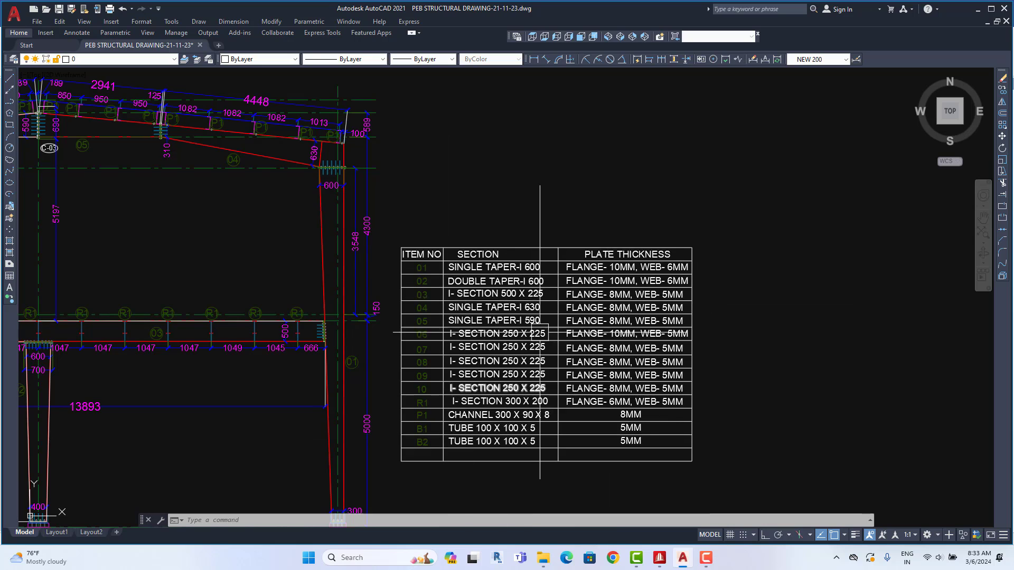
{"action": "scroll", "coordinate": [686, 296], "scroll_direction": "down", "scroll_amount": 3}
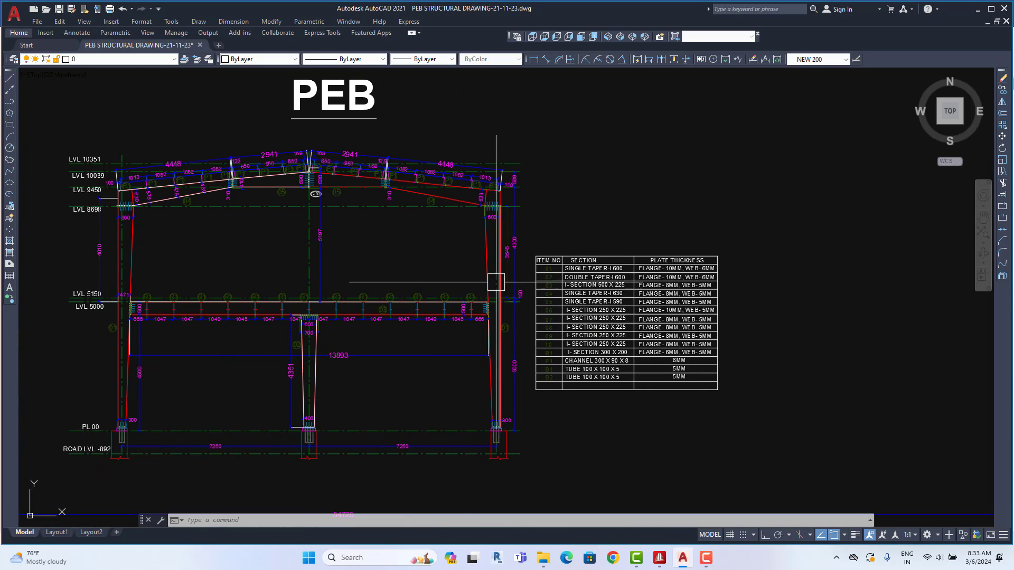
{"action": "scroll", "coordinate": [617, 297], "scroll_direction": "up", "scroll_amount": 2}
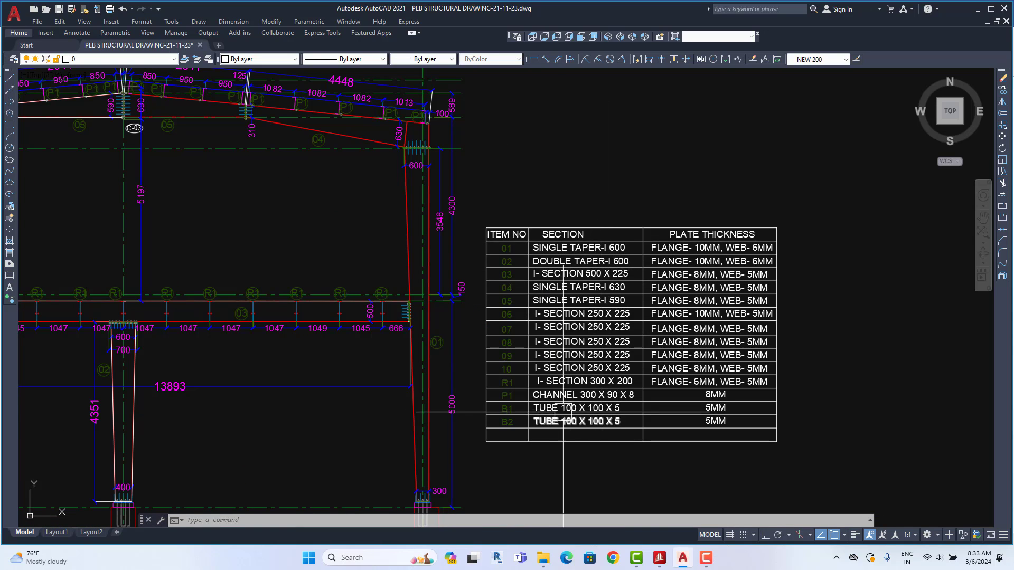
{"action": "mouse_move", "coordinate": [132, 190]}
{"action": "middle_mouse_down"}
{"action": "mouse_move", "coordinate": [220, 191]}
{"action": "mouse_move", "coordinate": [294, 274]}
{"action": "mouse_move", "coordinate": [511, 213]}
{"action": "middle_mouse_up"}
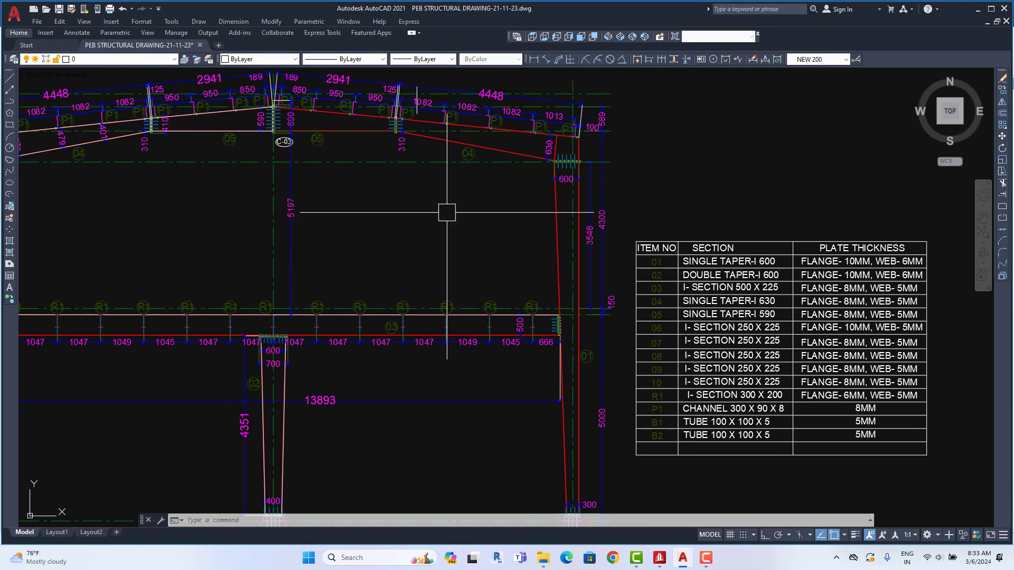
{"action": "left_click", "coordinate": [990, 9]}
{"action": "key", "text": "alt+Tab"}
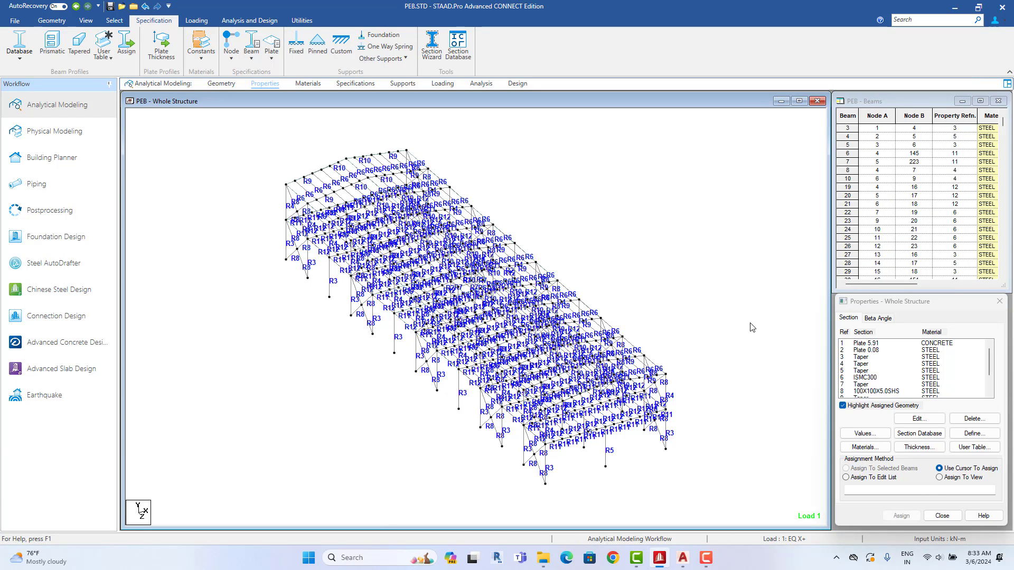
Step: Change the roof purlins' channel section from ISMC300 to ISMC75 and apply the change
{"action": "left_click", "coordinate": [866, 377]}
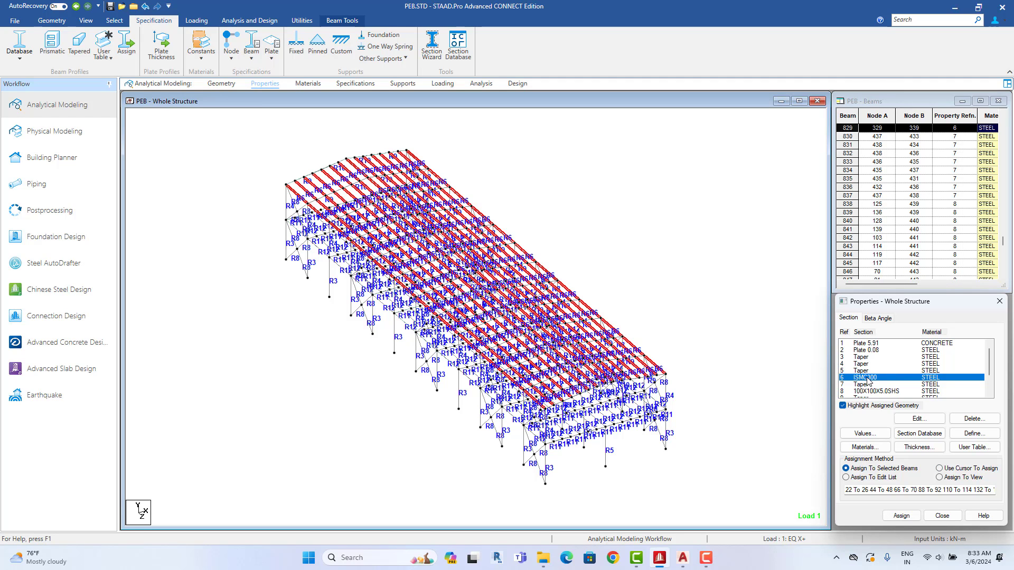
{"action": "scroll", "coordinate": [867, 378], "scroll_direction": "down", "scroll_amount": 1}
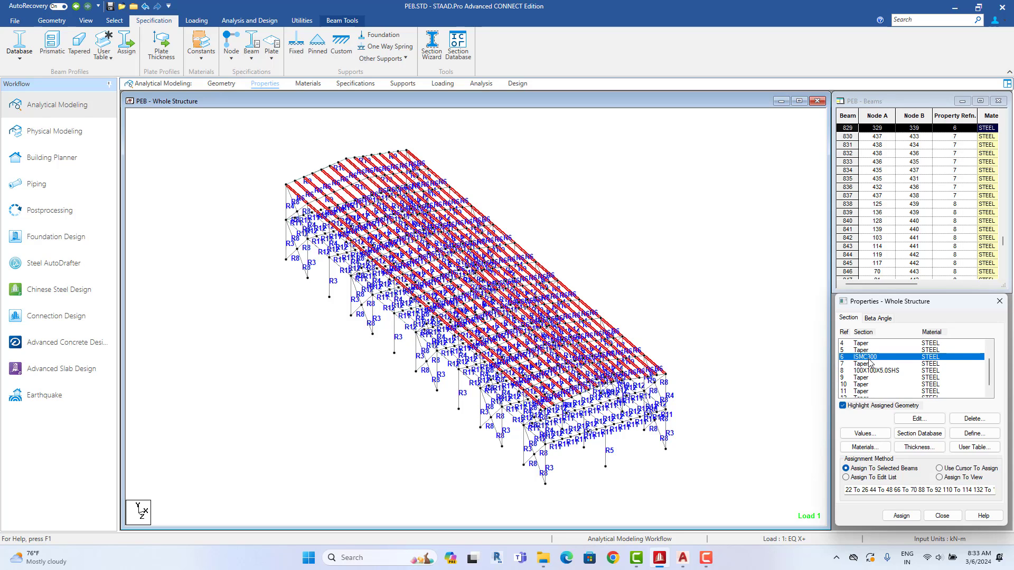
{"action": "left_click", "coordinate": [919, 418]}
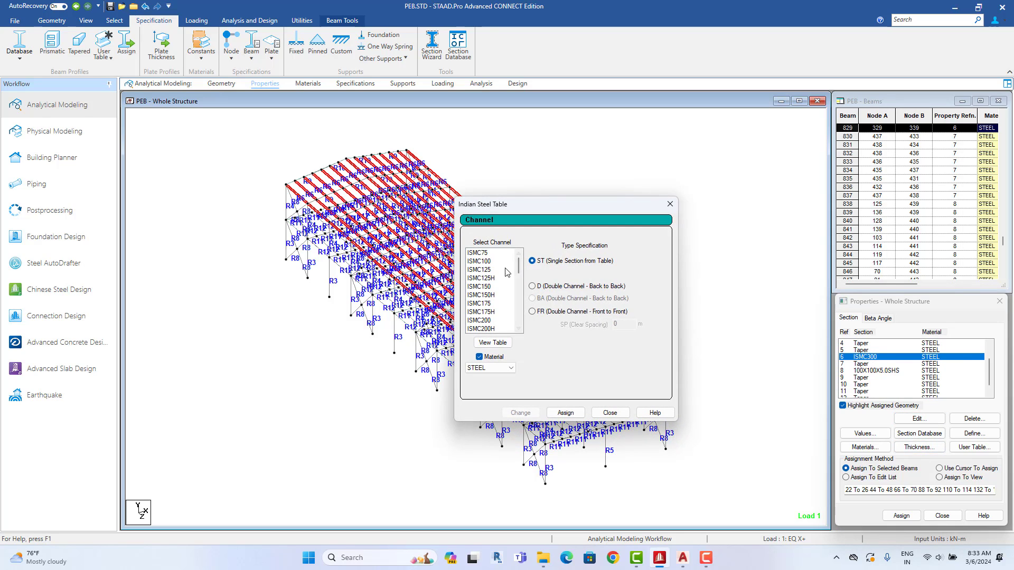
{"action": "left_click", "coordinate": [482, 254]}
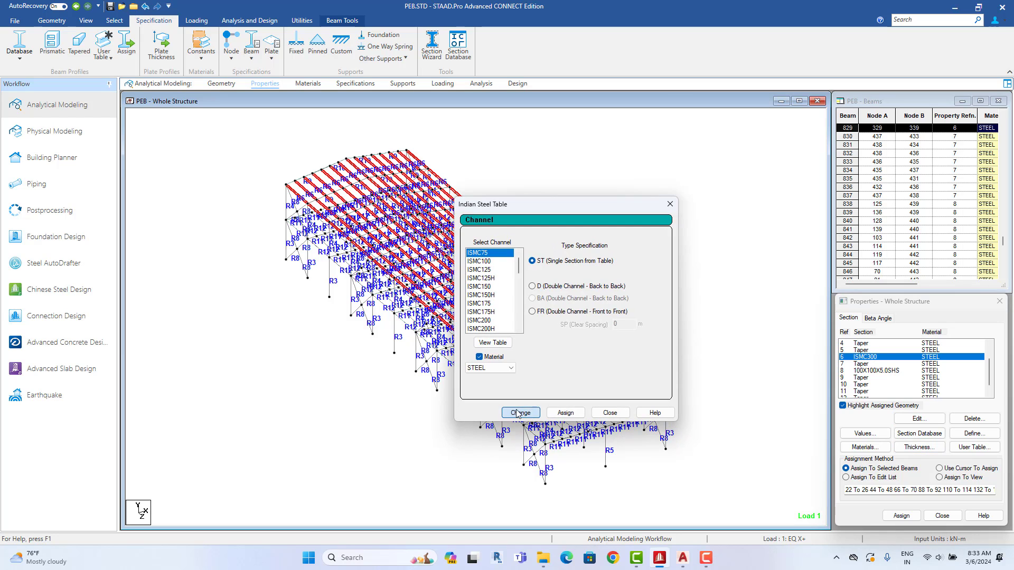
{"action": "left_click", "coordinate": [520, 413]}
{"action": "left_click", "coordinate": [591, 340]}
{"action": "left_click", "coordinate": [609, 413]}
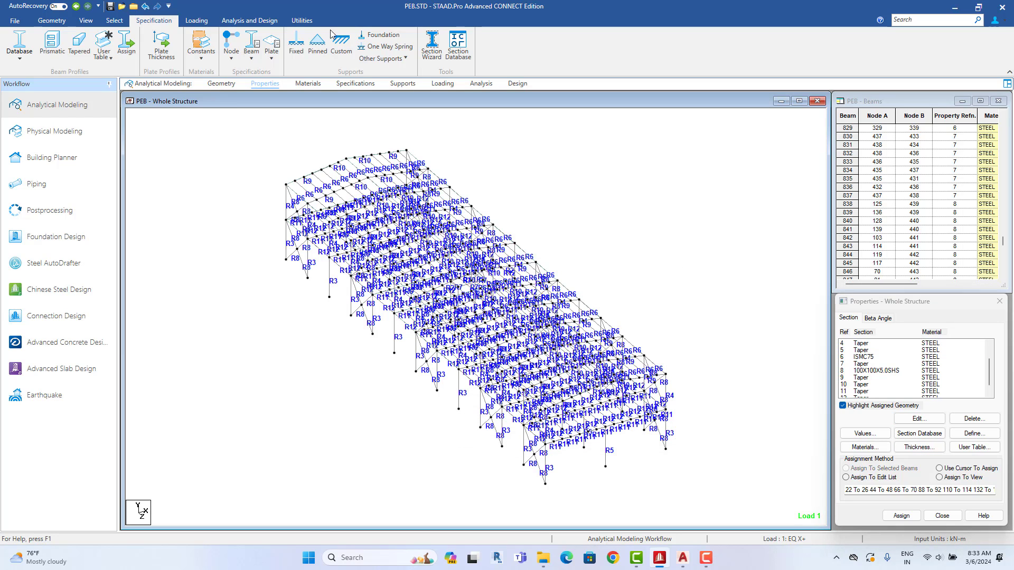
Step: Save the structure with the smaller purlin channel, rerun the analysis and go to postprocessing
{"action": "left_click", "coordinate": [246, 20]}
{"action": "left_click", "coordinate": [172, 48]}
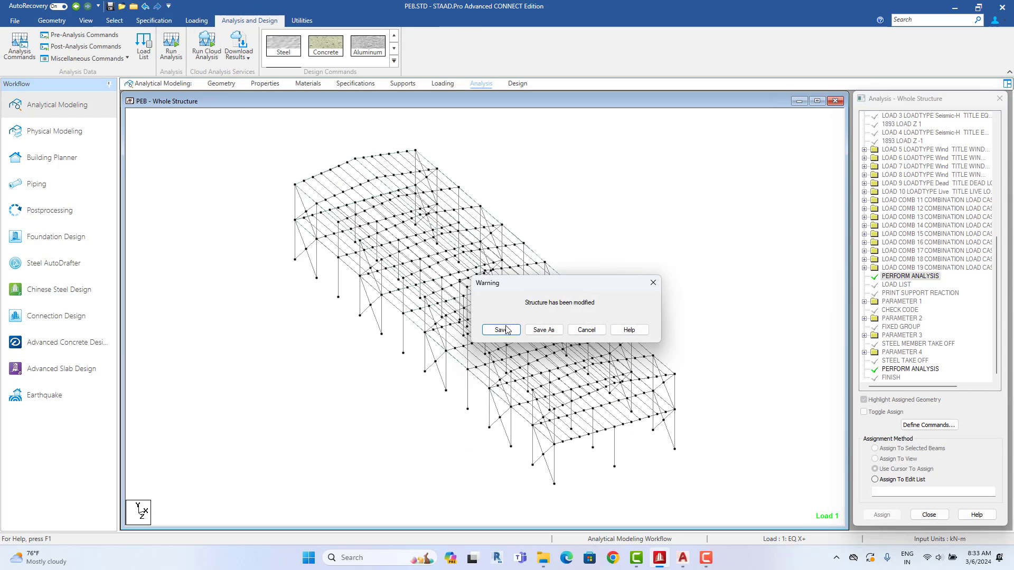
{"action": "left_click", "coordinate": [501, 328]}
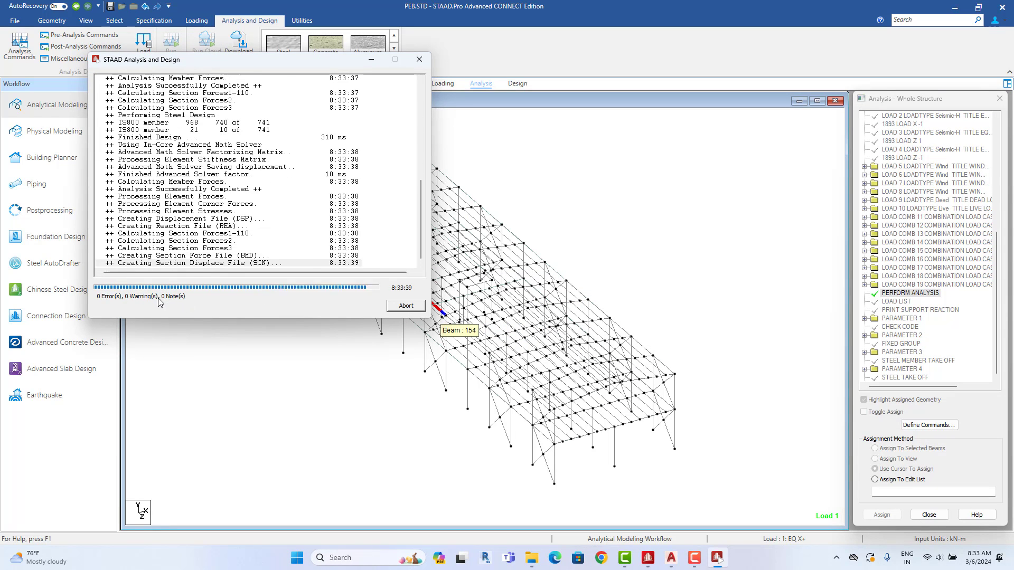
{"action": "left_click", "coordinate": [405, 306]}
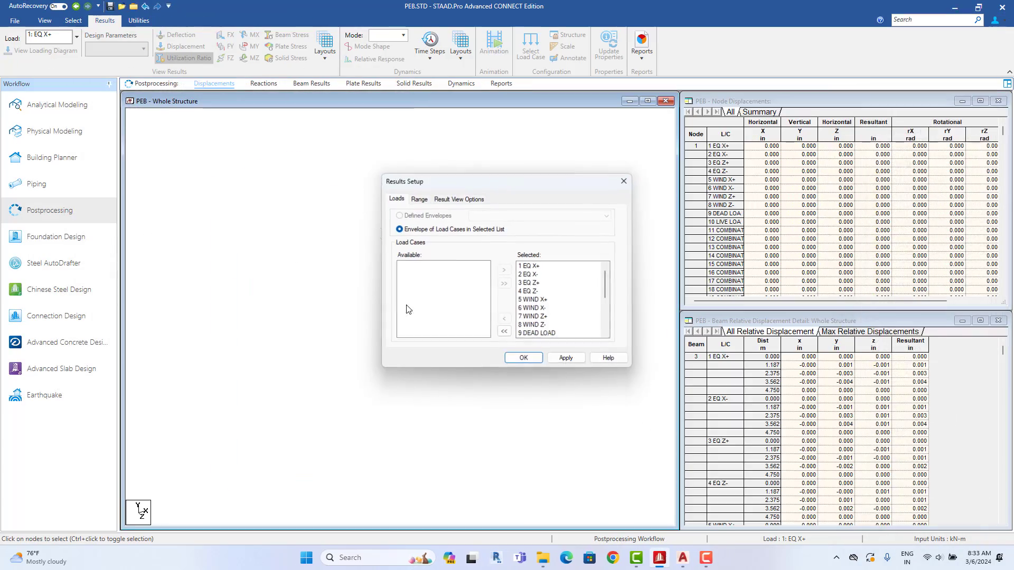
Step: Load the results for all load cases and display the members' utilization ratios on the model
{"action": "left_click", "coordinate": [528, 358]}
{"action": "left_click", "coordinate": [184, 57]}
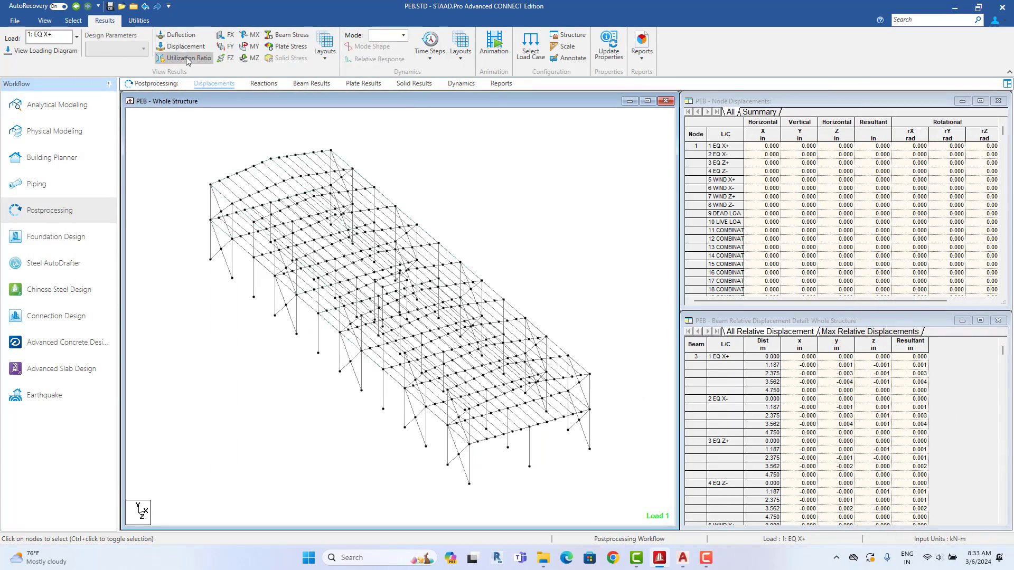
{"action": "scroll", "coordinate": [320, 222], "scroll_direction": "up", "scroll_amount": 3}
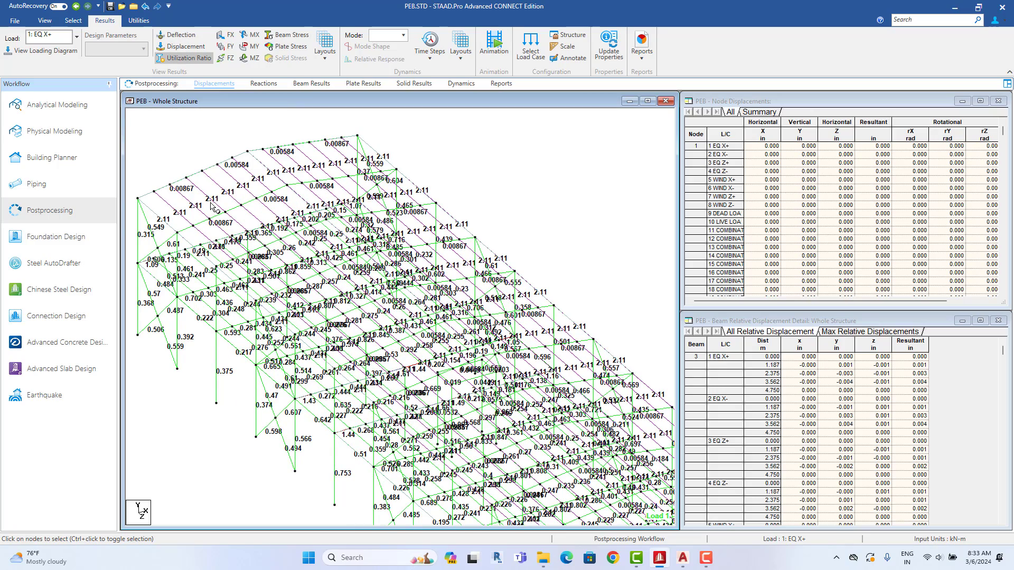
Step: Return to the Analytical Modeling workflow, select the failed beams to inspect them, and clear the selection
{"action": "left_click", "coordinate": [57, 105]}
{"action": "left_click", "coordinate": [113, 22]}
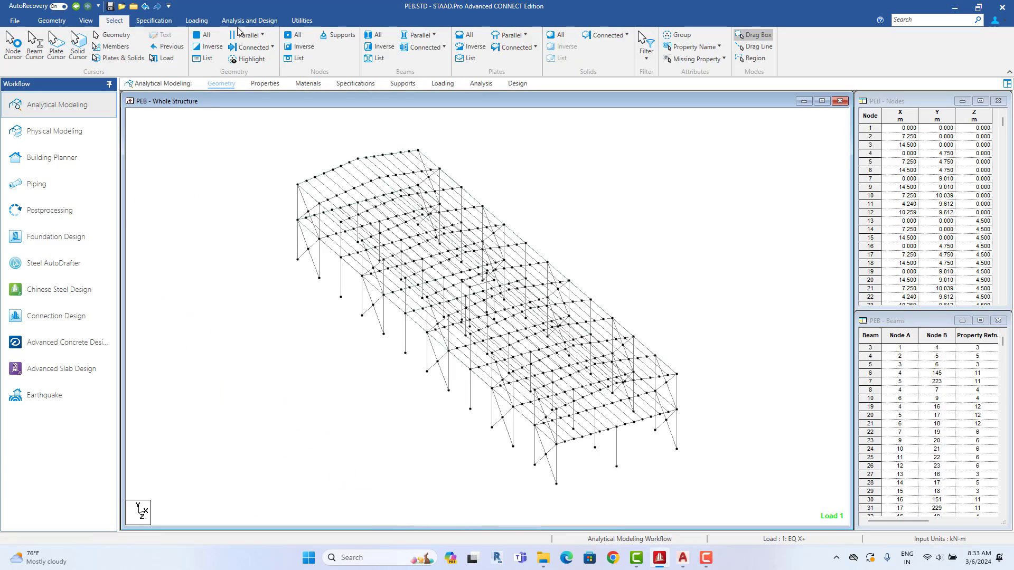
{"action": "left_click", "coordinate": [698, 58]}
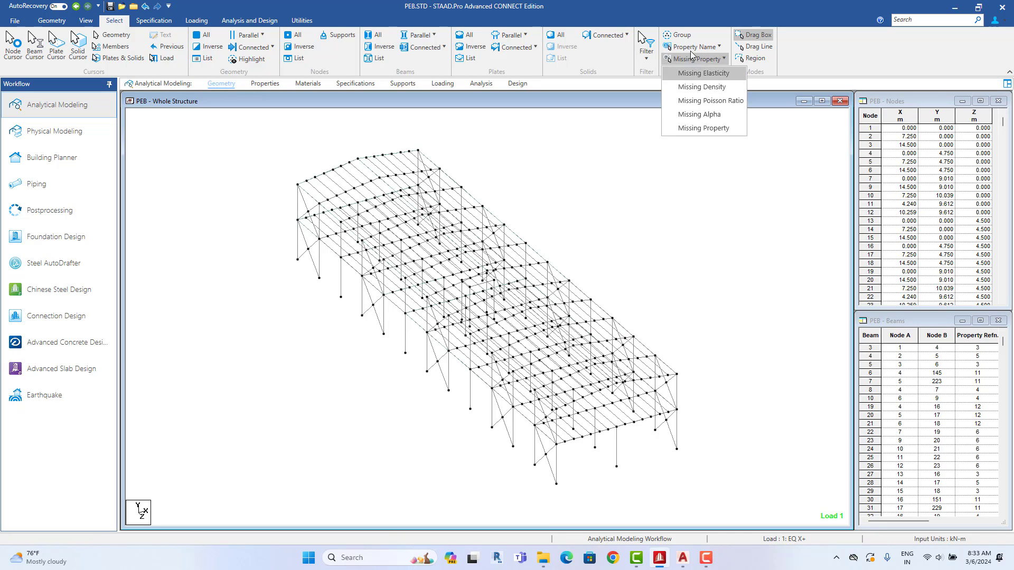
{"action": "left_click", "coordinate": [694, 47]}
{"action": "left_click", "coordinate": [707, 147]}
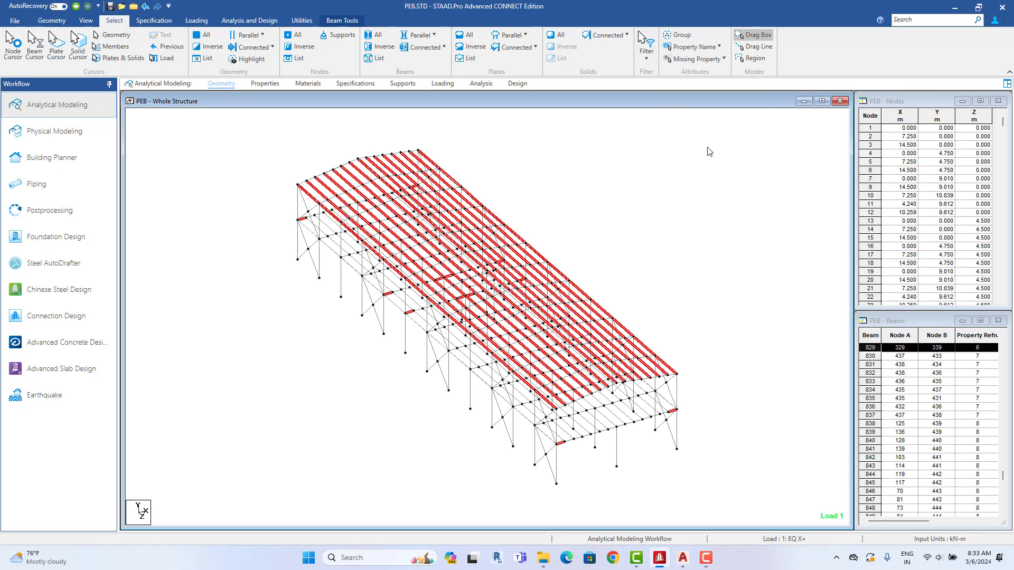
{"action": "left_click", "coordinate": [660, 194]}
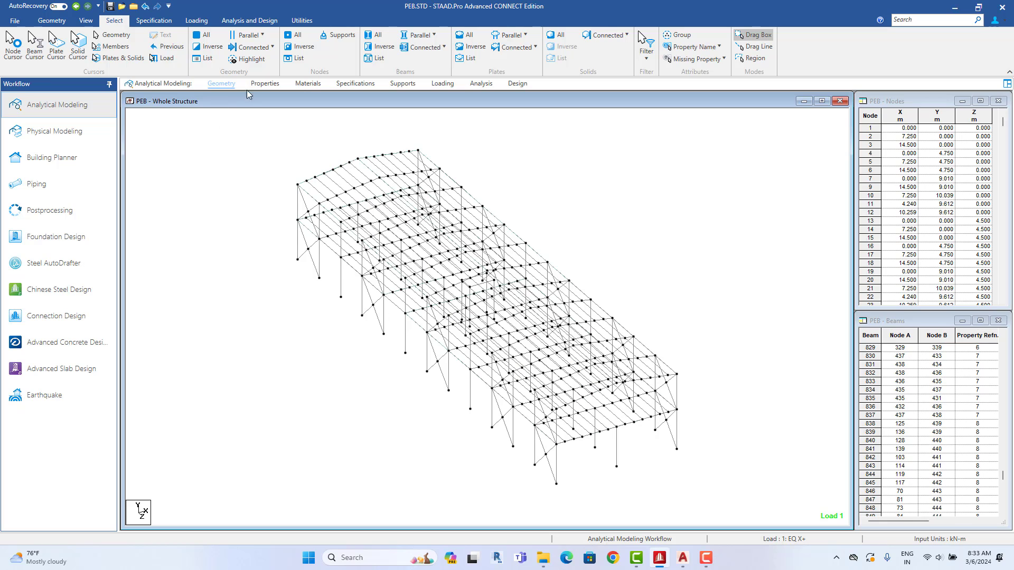
Step: Change the roof purlins' channel section from ISMC75 to ISMC300, agreeing to delete the existing result files
{"action": "left_click", "coordinate": [258, 84]}
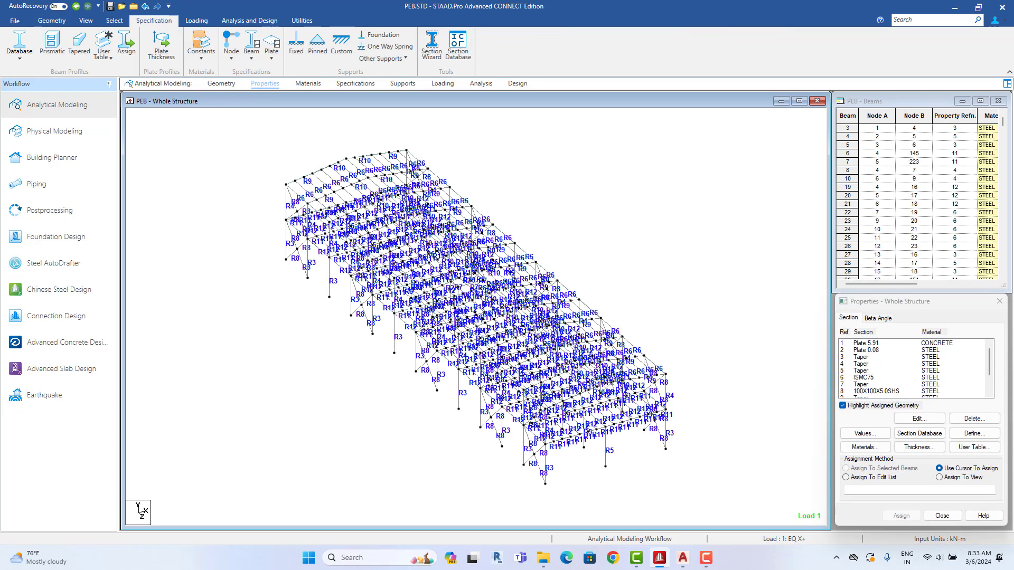
{"action": "left_click", "coordinate": [871, 378]}
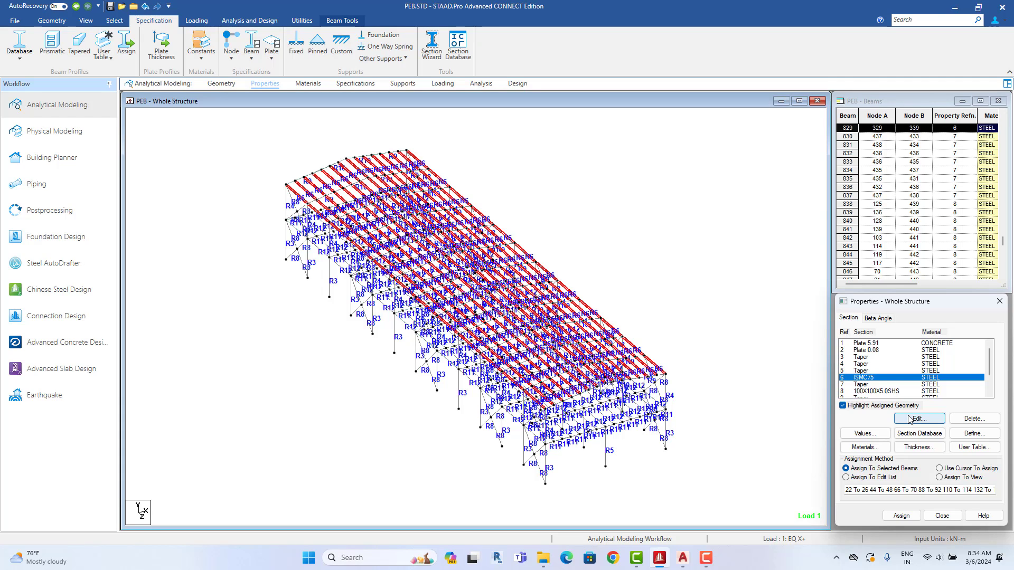
{"action": "left_click", "coordinate": [909, 419]}
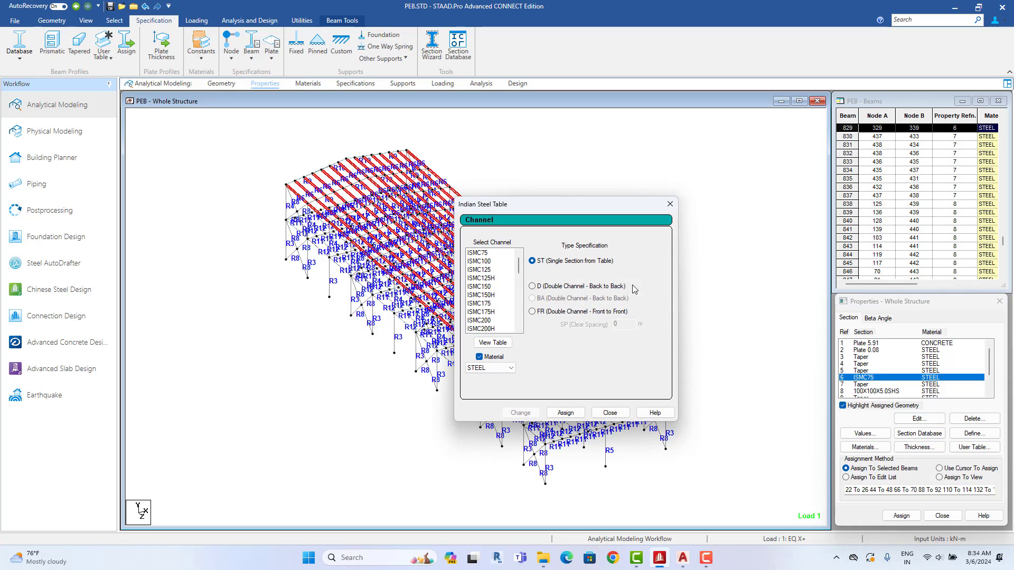
{"action": "scroll", "coordinate": [502, 314], "scroll_direction": "down", "scroll_amount": 1}
{"action": "scroll", "coordinate": [487, 323], "scroll_direction": "down", "scroll_amount": 1}
{"action": "left_click", "coordinate": [489, 321]}
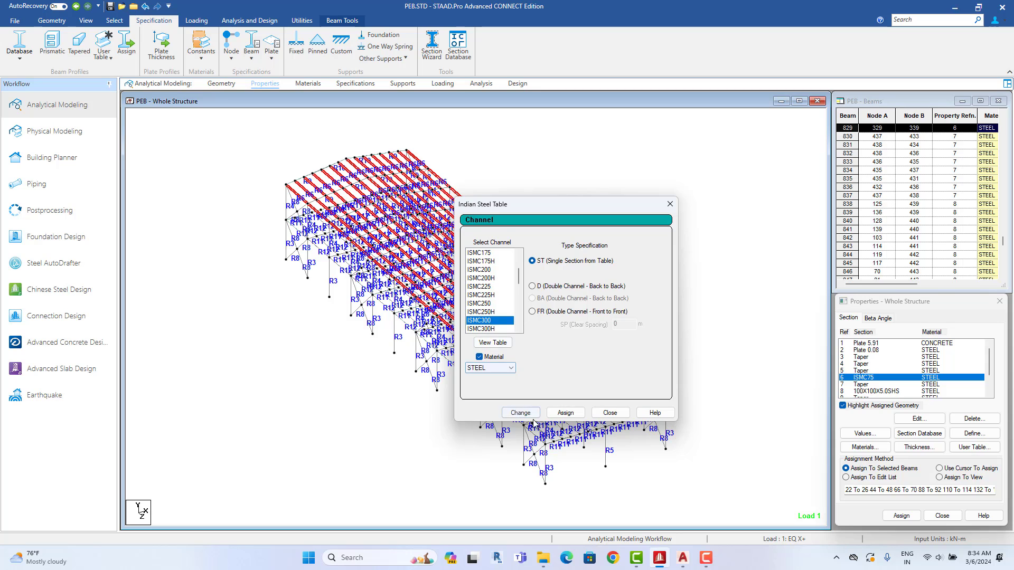
{"action": "left_click", "coordinate": [520, 413]}
{"action": "left_click", "coordinate": [601, 342]}
{"action": "left_click", "coordinate": [599, 415]}
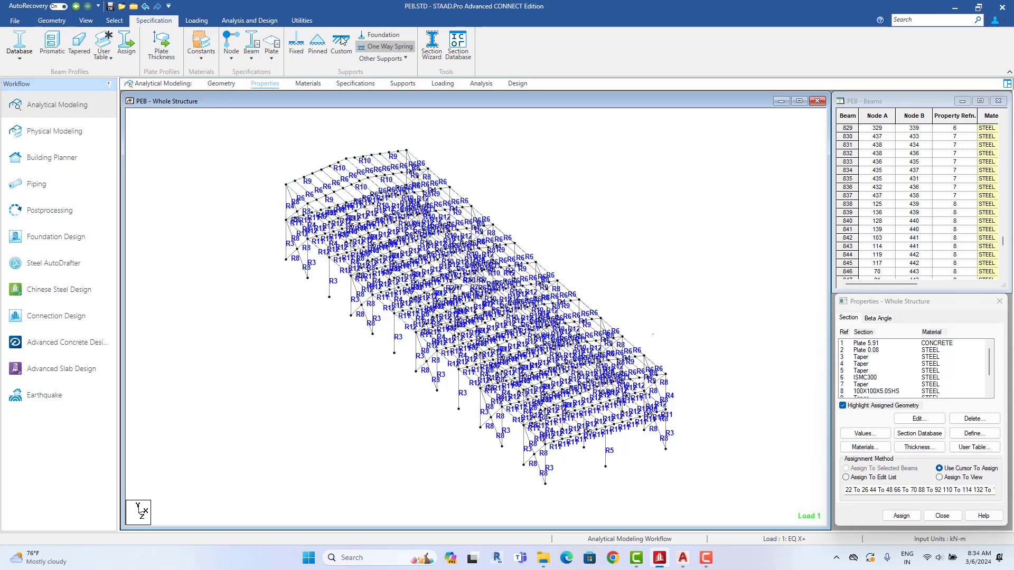
Step: Save the structure with the ISMC300 purlins and rerun the analysis, staying in modeling mode
{"action": "left_click", "coordinate": [240, 21]}
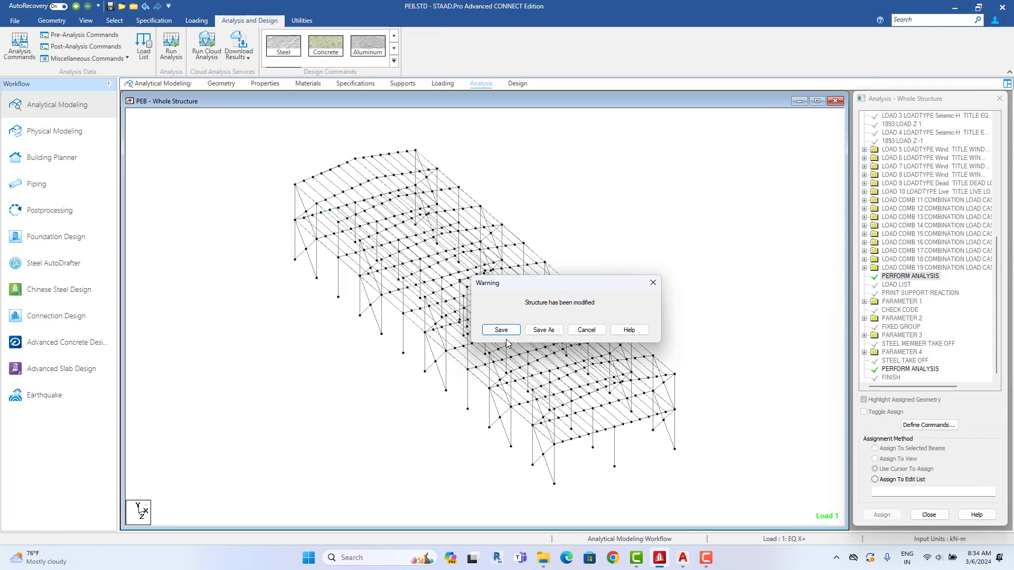
{"action": "left_click", "coordinate": [506, 335]}
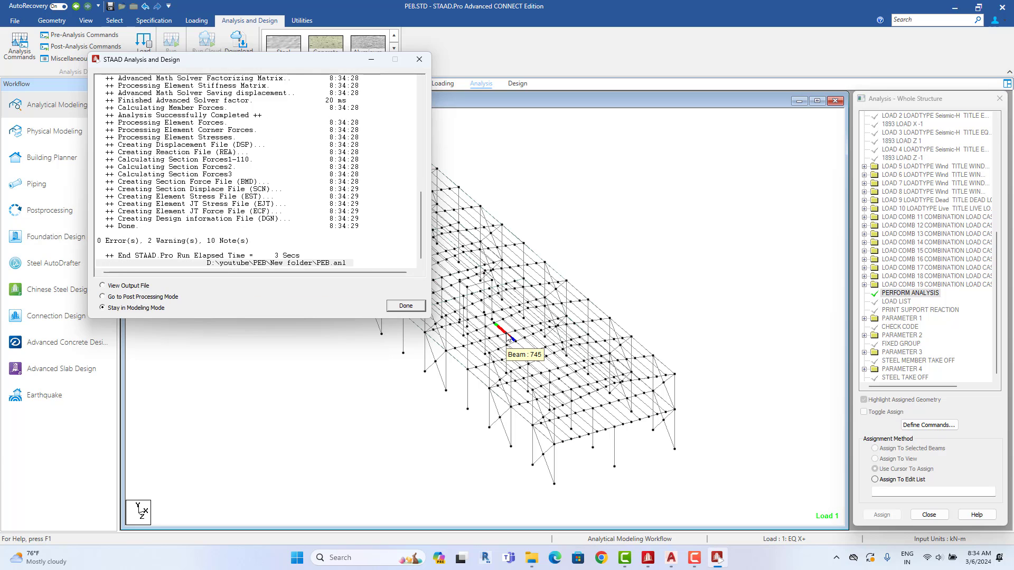
{"action": "left_click", "coordinate": [405, 306]}
Step: Change the roof purlins' channel section to ISMC200, agreeing to delete the existing result files
{"action": "left_click", "coordinate": [278, 88]}
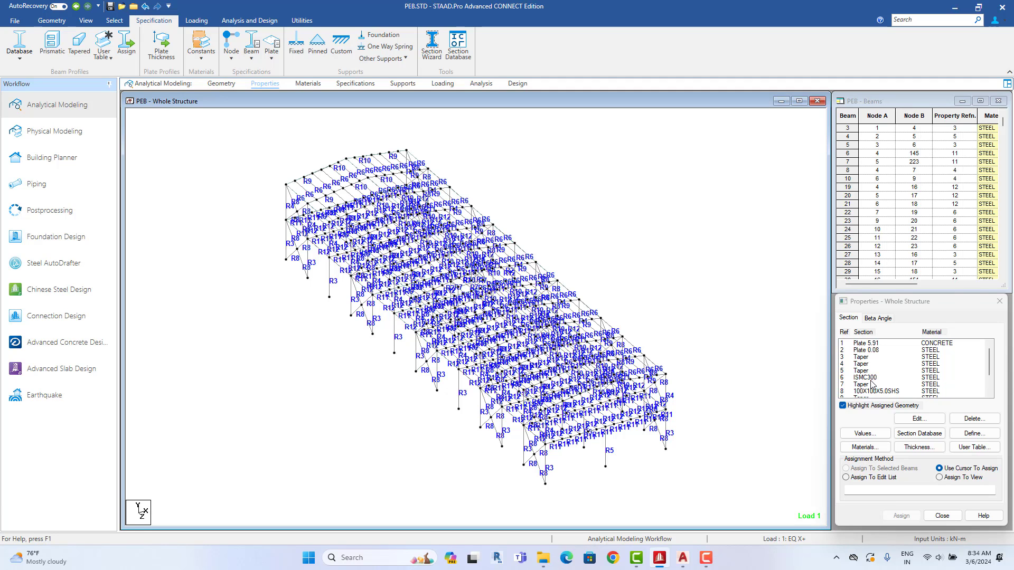
{"action": "left_click", "coordinate": [871, 377]}
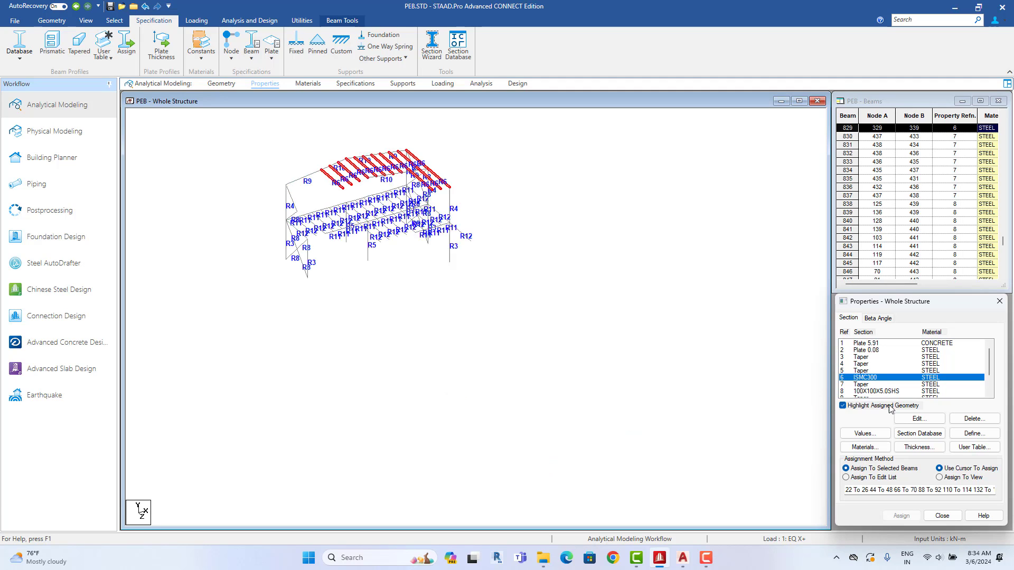
{"action": "left_click", "coordinate": [919, 418]}
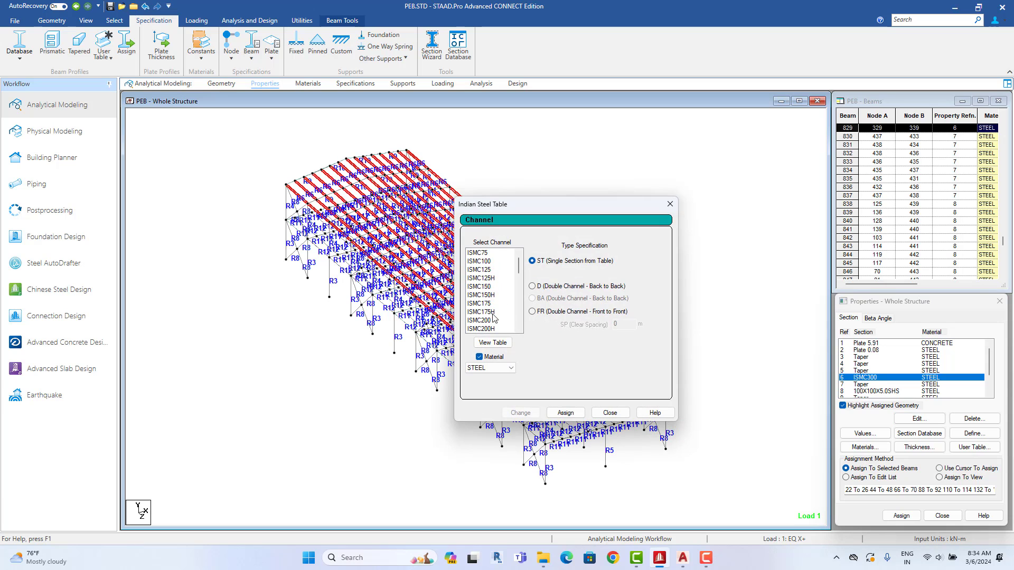
{"action": "left_click", "coordinate": [481, 320]}
{"action": "left_click", "coordinate": [521, 413]}
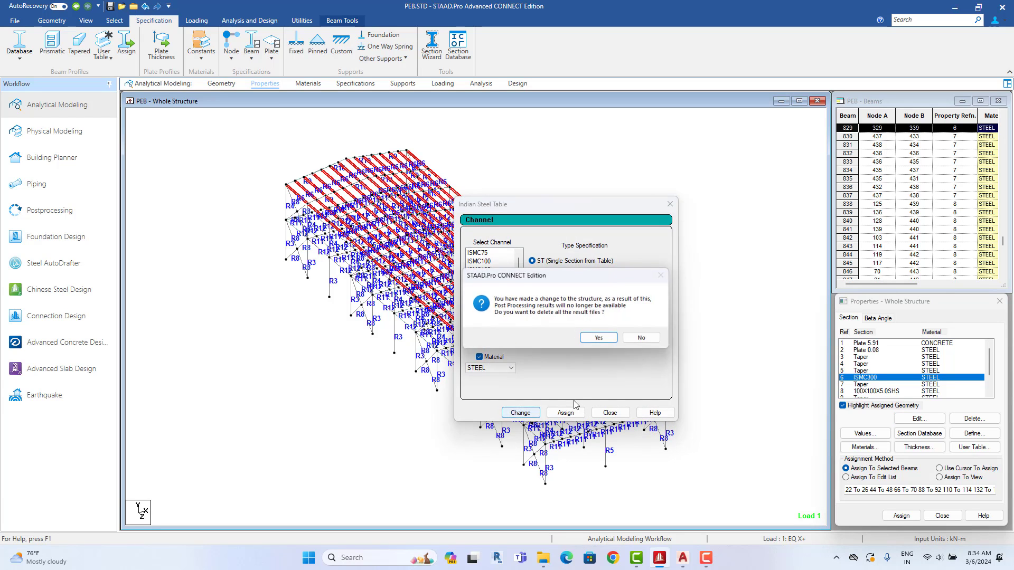
{"action": "left_click", "coordinate": [595, 340]}
{"action": "left_click", "coordinate": [610, 413]}
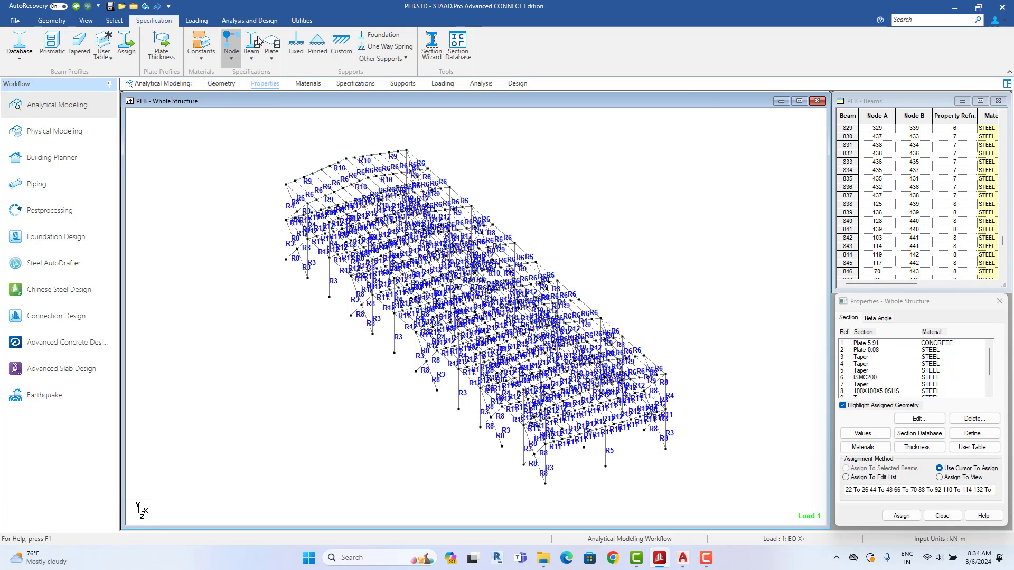
Step: Save the structure with the ISMC200 purlins and rerun the analysis, staying in modeling mode
{"action": "left_click", "coordinate": [249, 20]}
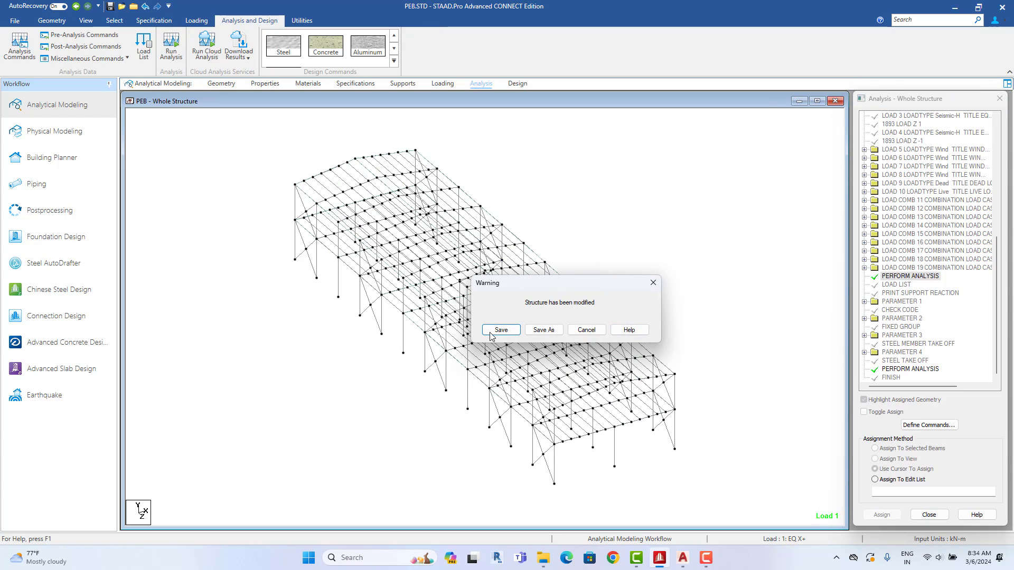
{"action": "left_click", "coordinate": [496, 329]}
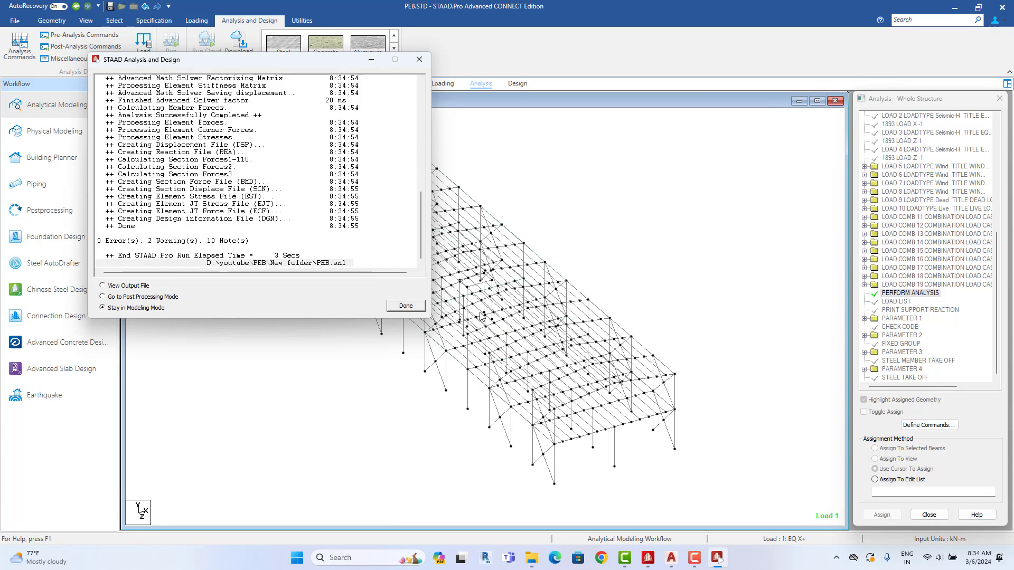
{"action": "left_click", "coordinate": [420, 308]}
Step: Select the failed beams by property name to inspect them on the model, and clear the selection
{"action": "left_click", "coordinate": [117, 21]}
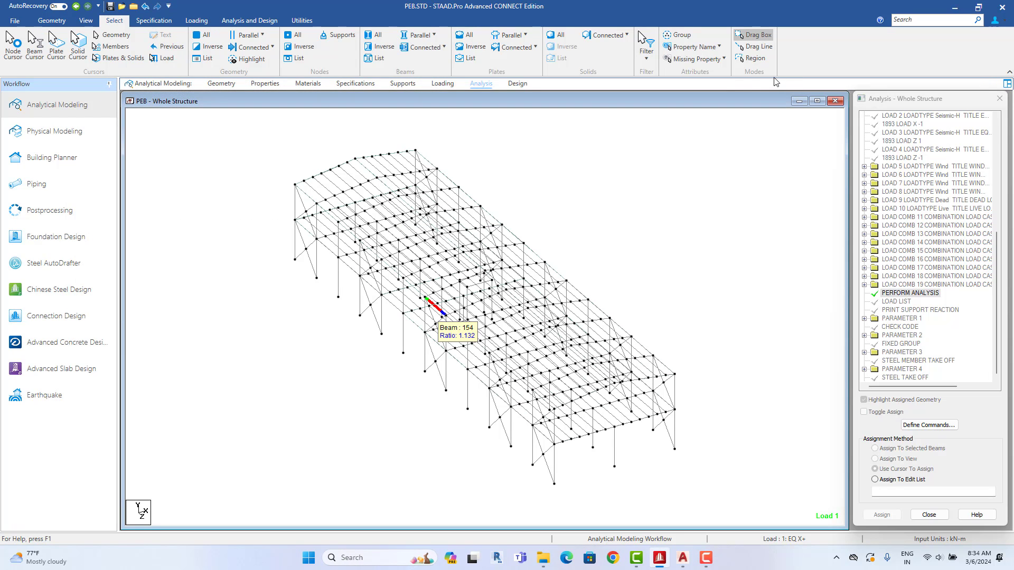
{"action": "left_click", "coordinate": [708, 51]}
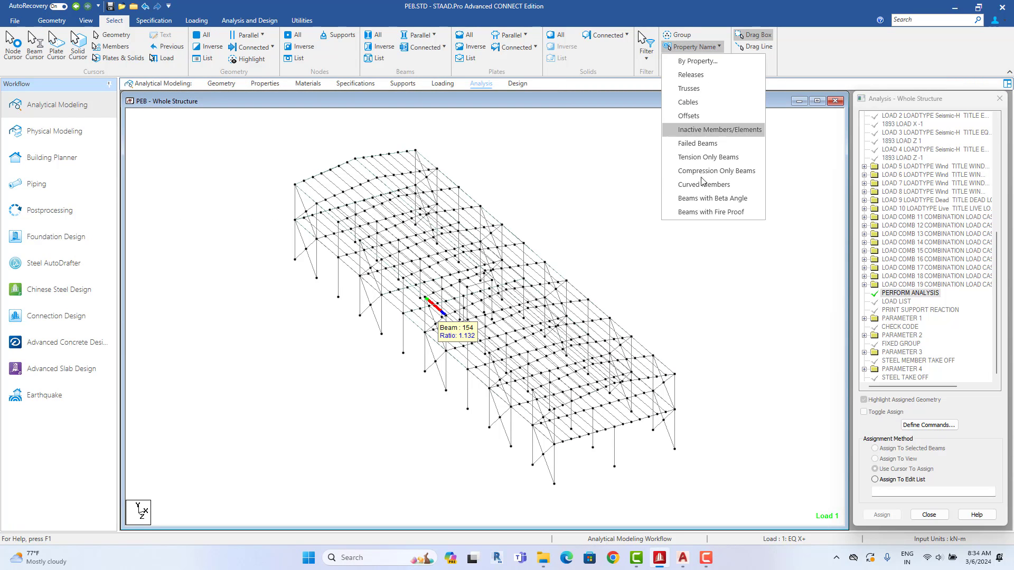
{"action": "left_click", "coordinate": [706, 146]}
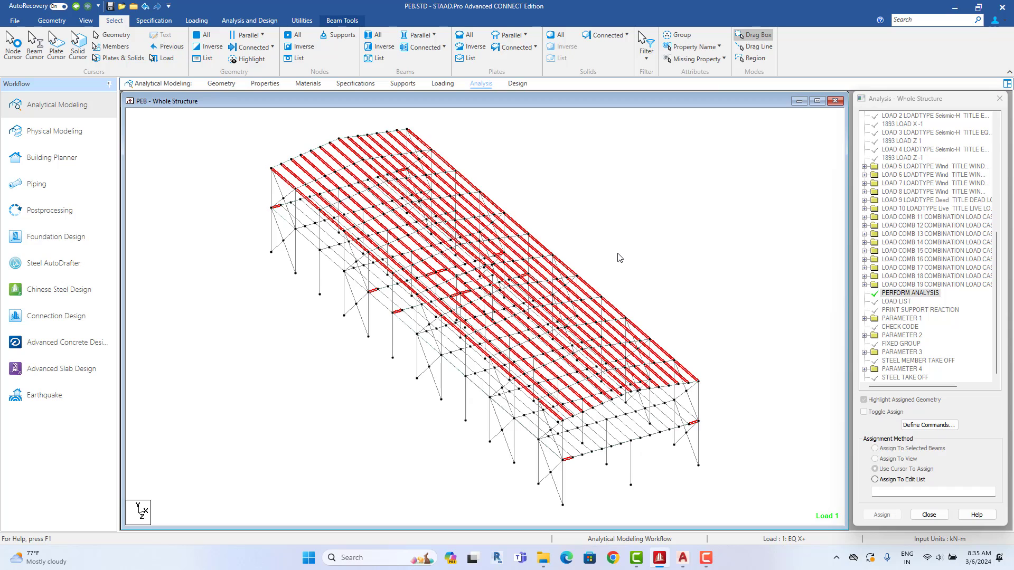
{"action": "left_click", "coordinate": [476, 154]}
Step: Change the roof purlins' channel section to ISMC250, agreeing to delete the existing result files
{"action": "left_click", "coordinate": [265, 84]}
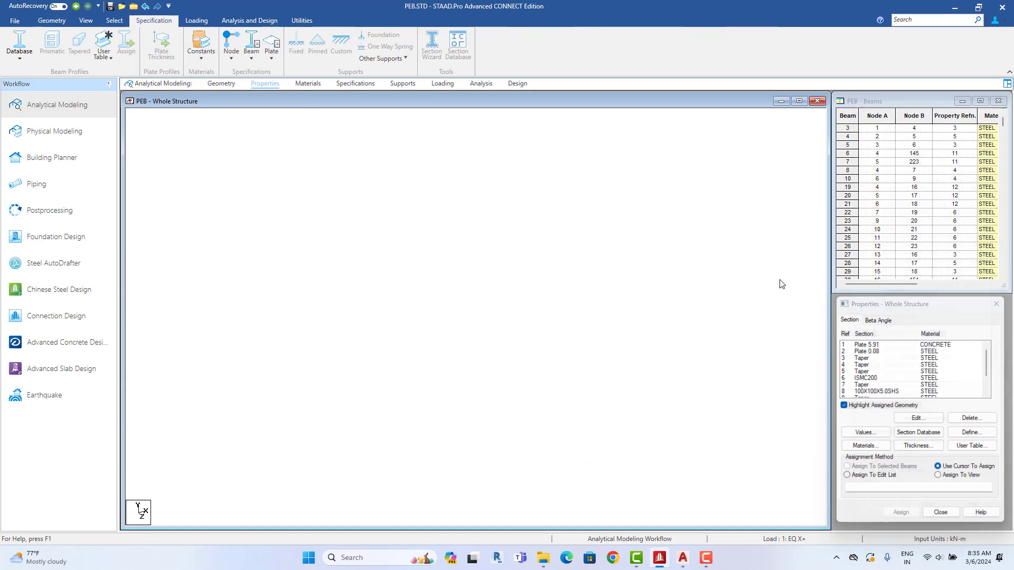
{"action": "double_click", "coordinate": [867, 379]}
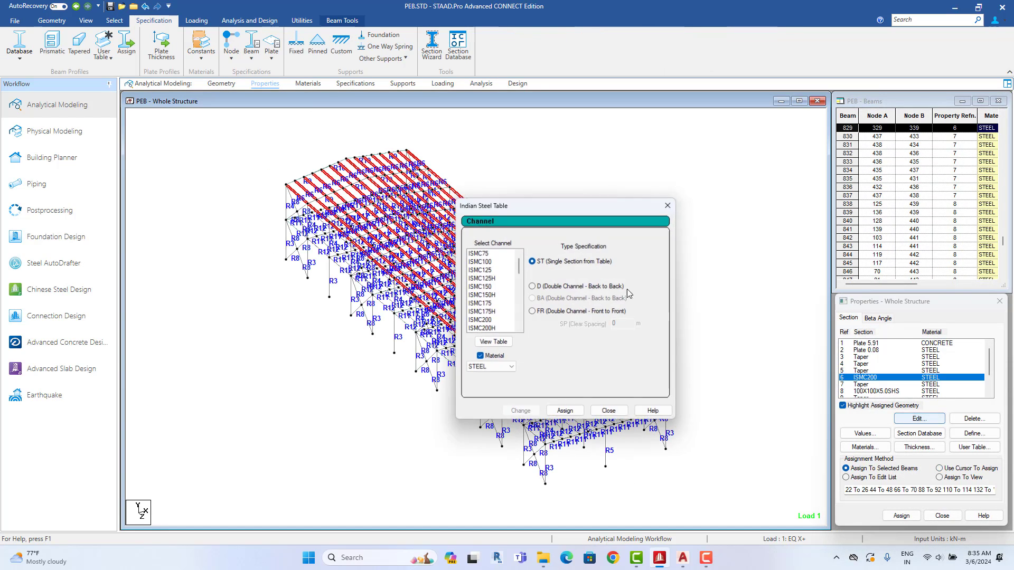
{"action": "scroll", "coordinate": [496, 319], "scroll_direction": "down", "scroll_amount": 1}
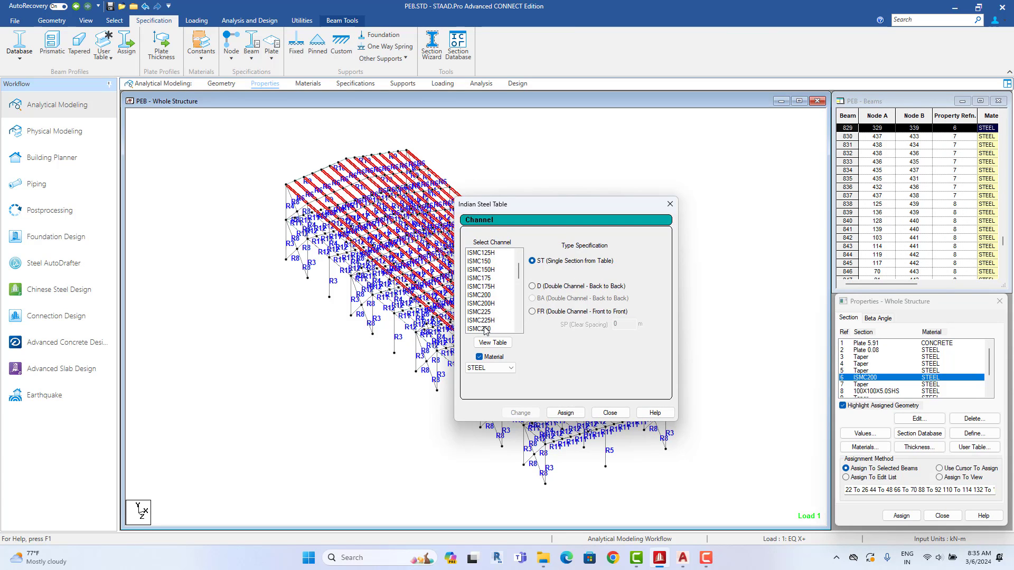
{"action": "left_click", "coordinate": [487, 321]}
{"action": "left_click", "coordinate": [520, 412]}
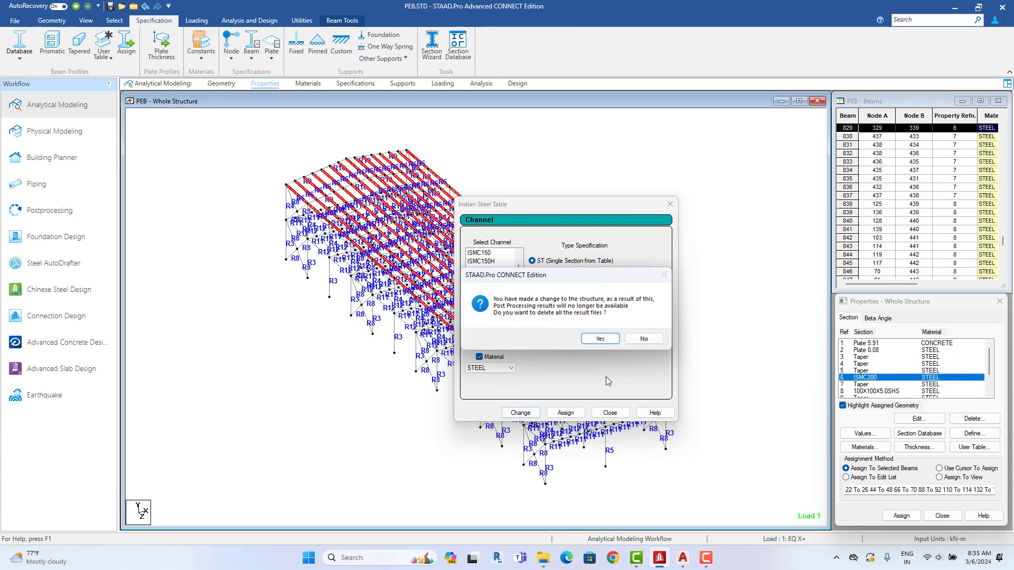
{"action": "left_click", "coordinate": [594, 338]}
{"action": "left_click", "coordinate": [610, 412]}
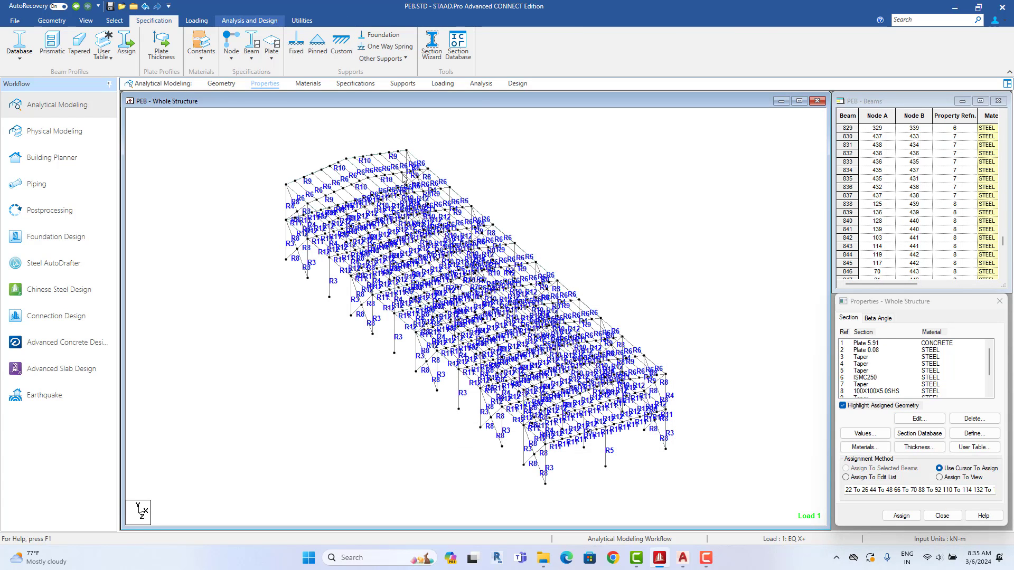
Step: Save the structure with the ISMC250 purlins and rerun the analysis, staying in modeling mode
{"action": "left_click", "coordinate": [249, 20]}
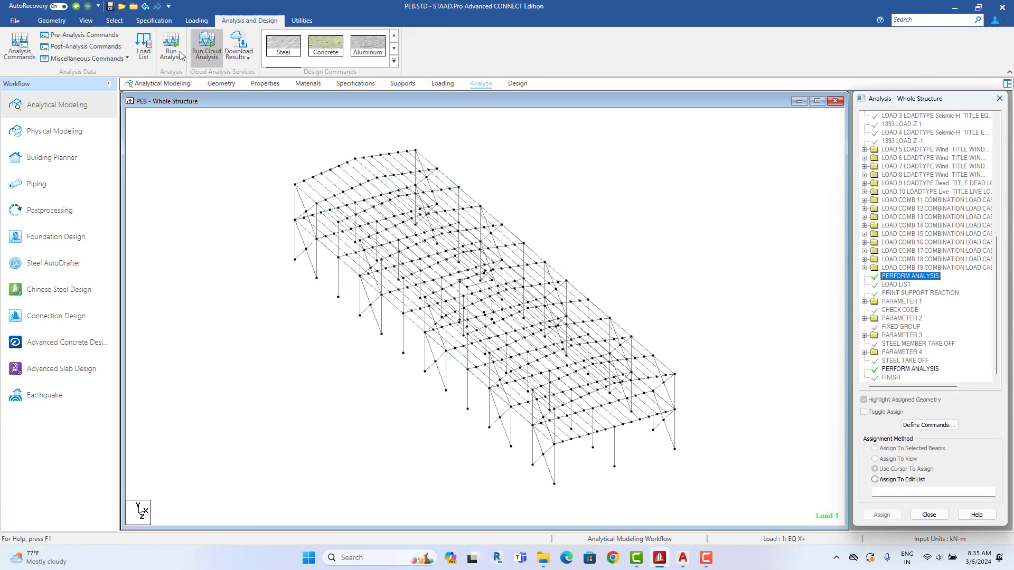
{"action": "left_click", "coordinate": [171, 48]}
{"action": "left_click", "coordinate": [500, 330]}
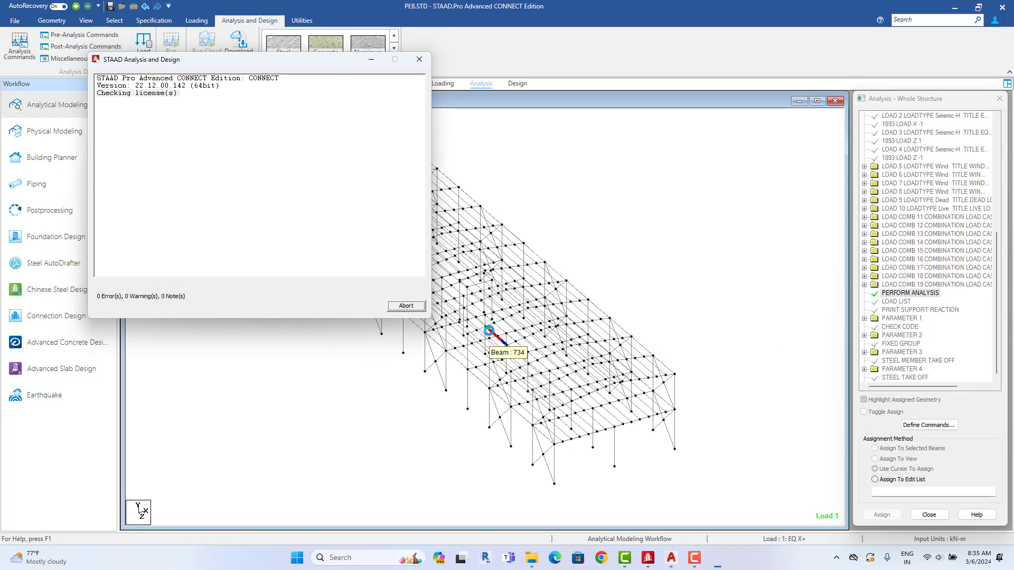
{"action": "left_click", "coordinate": [406, 307]}
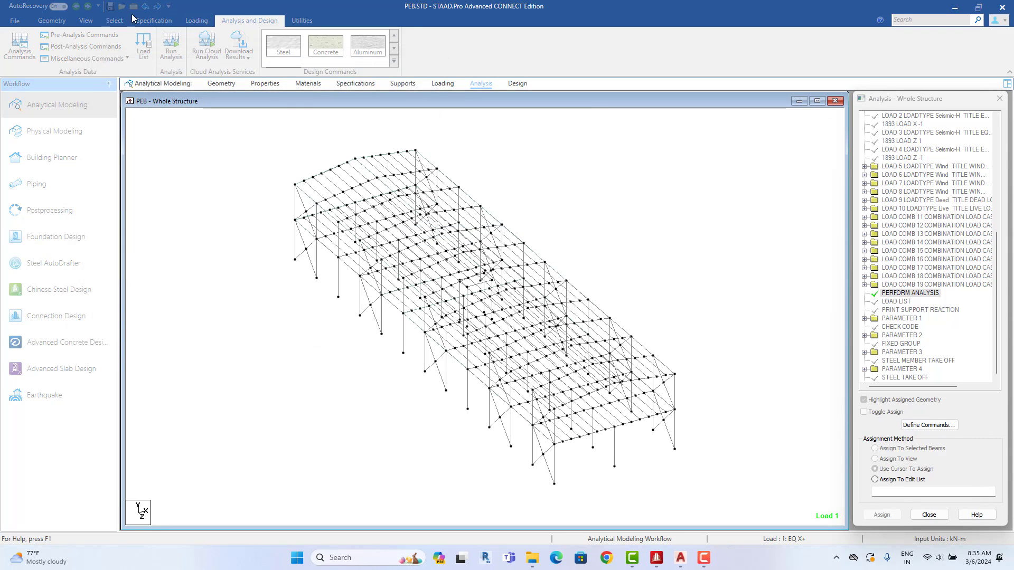
Step: Select the failed beams to check the model with ISMC250 purlins, and clear the selection
{"action": "left_click", "coordinate": [114, 20]}
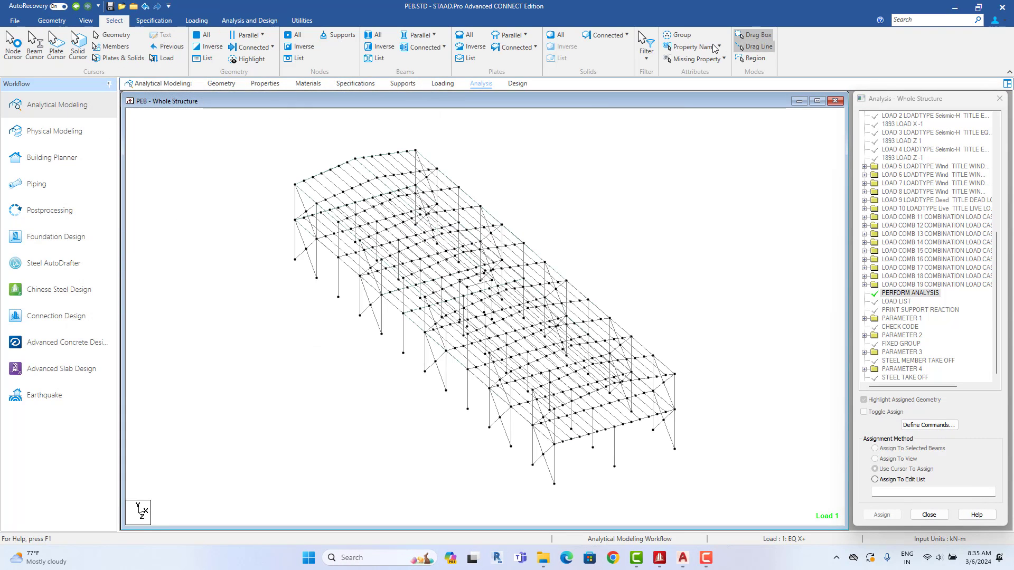
{"action": "left_click", "coordinate": [693, 47]}
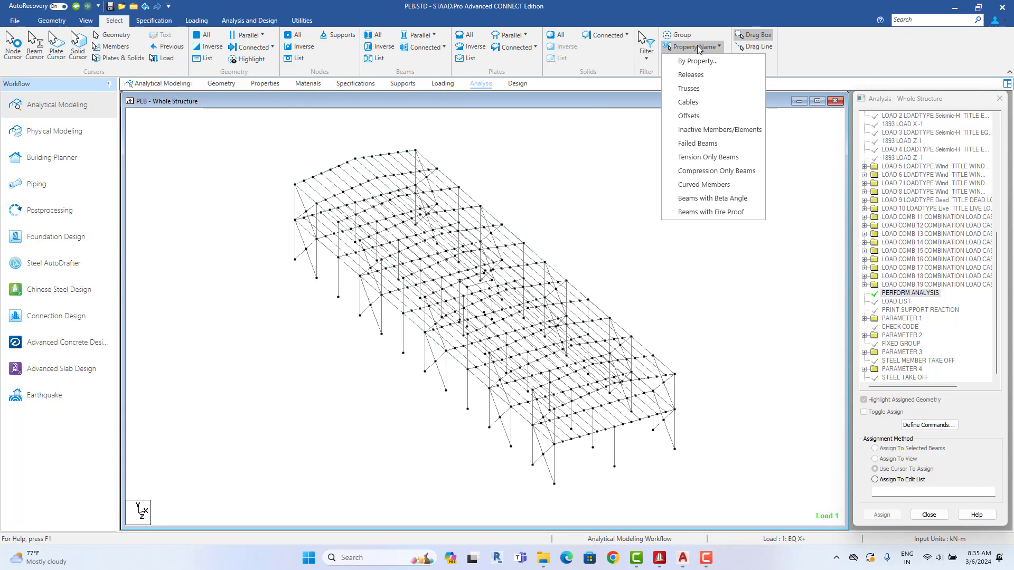
{"action": "left_click", "coordinate": [699, 143]}
{"action": "left_click", "coordinate": [668, 165]}
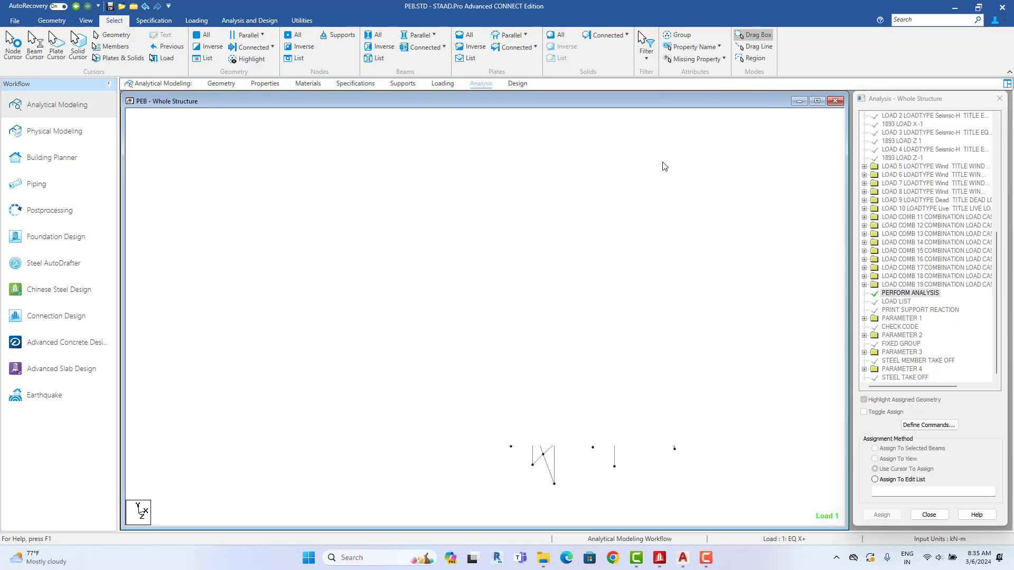
Step: Change the roof purlins' channel section from ISMC250 to ISMC300, agreeing to delete the existing result files
{"action": "left_click", "coordinate": [264, 83]}
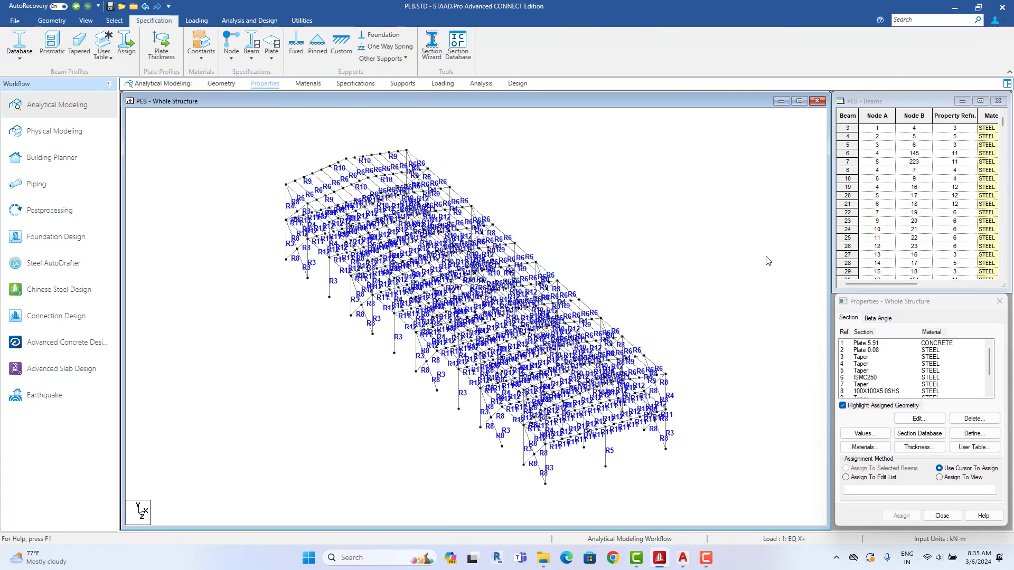
{"action": "left_click", "coordinate": [879, 377]}
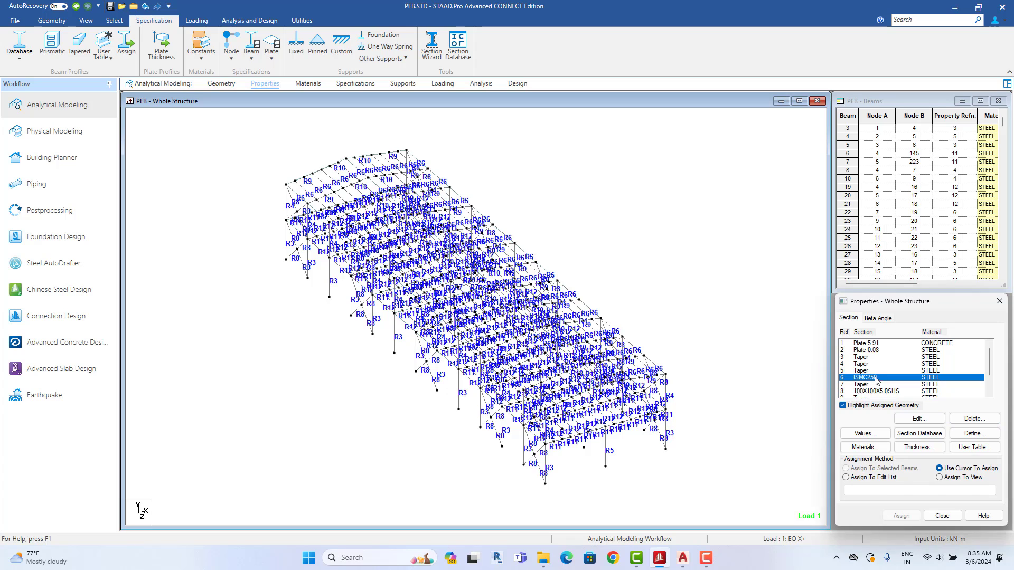
{"action": "left_click", "coordinate": [919, 418]}
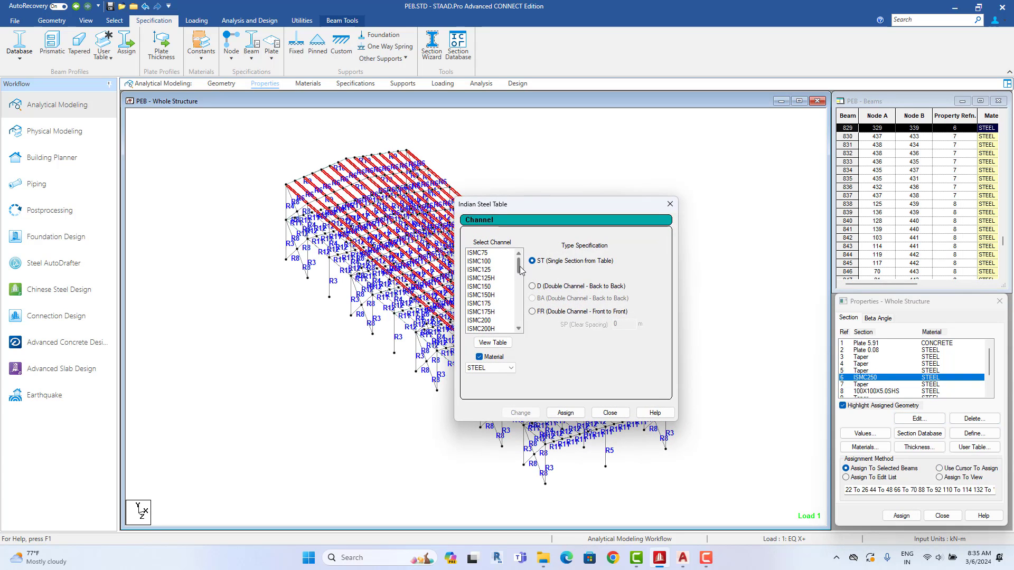
{"action": "left_click_drag", "start_coordinate": [520, 270], "coordinate": [520, 283]}
{"action": "left_click", "coordinate": [481, 303]}
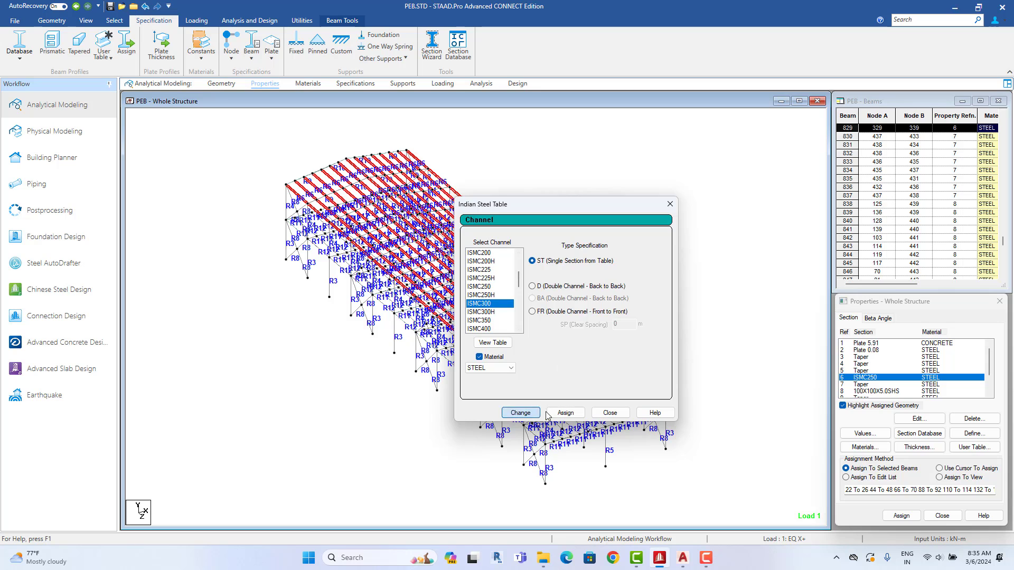
{"action": "left_click", "coordinate": [523, 413]}
{"action": "left_click", "coordinate": [584, 338]}
{"action": "left_click", "coordinate": [610, 413]}
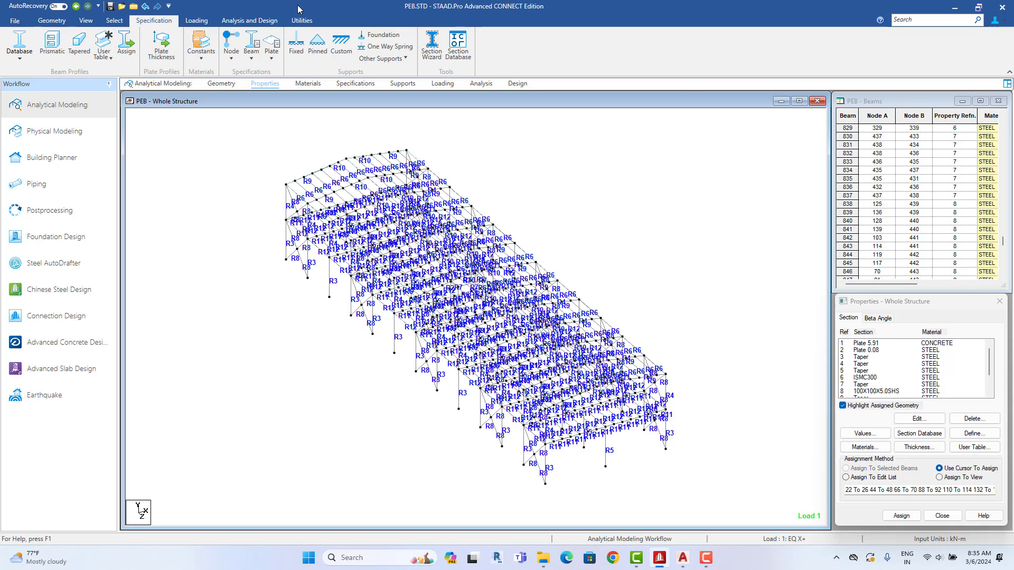
Step: Save the structure with the ISMC300 purlins and rerun the analysis to completion
{"action": "left_click", "coordinate": [246, 20]}
{"action": "left_click", "coordinate": [171, 48]}
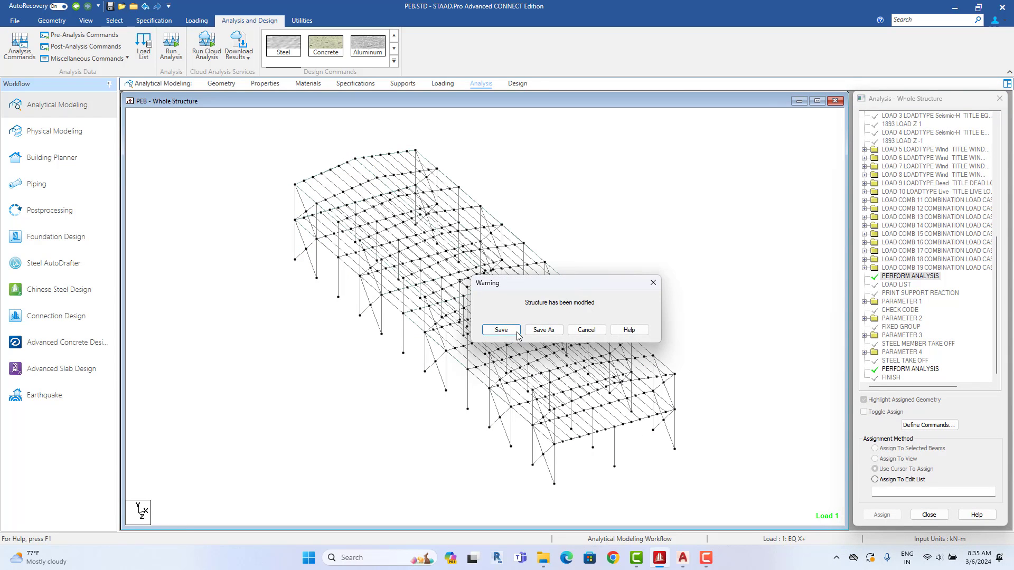
{"action": "left_click", "coordinate": [500, 331]}
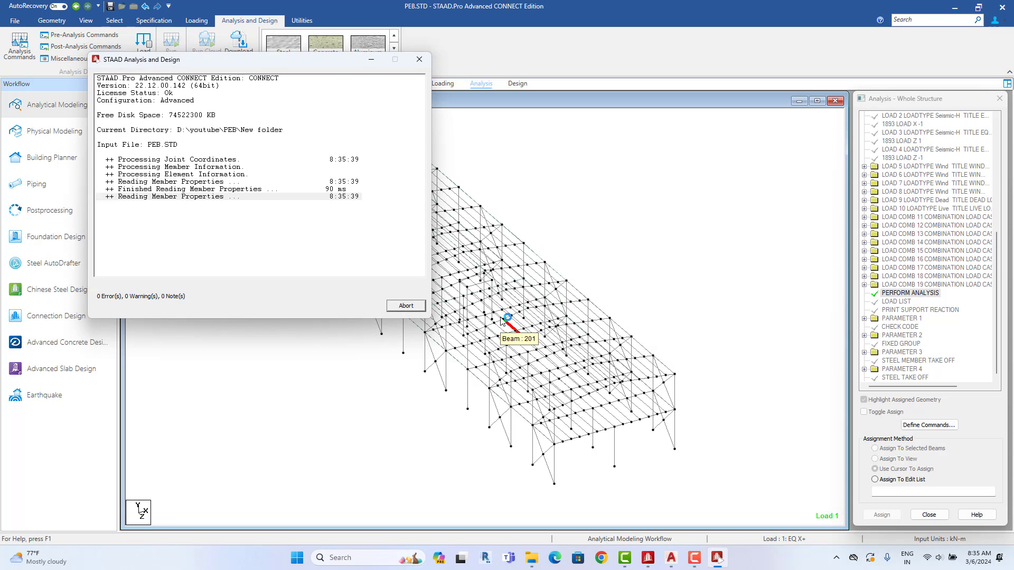
{"action": "left_click", "coordinate": [404, 306]}
Step: Select the failed beams to check the model with ISMC300 purlins
{"action": "left_click", "coordinate": [114, 20]}
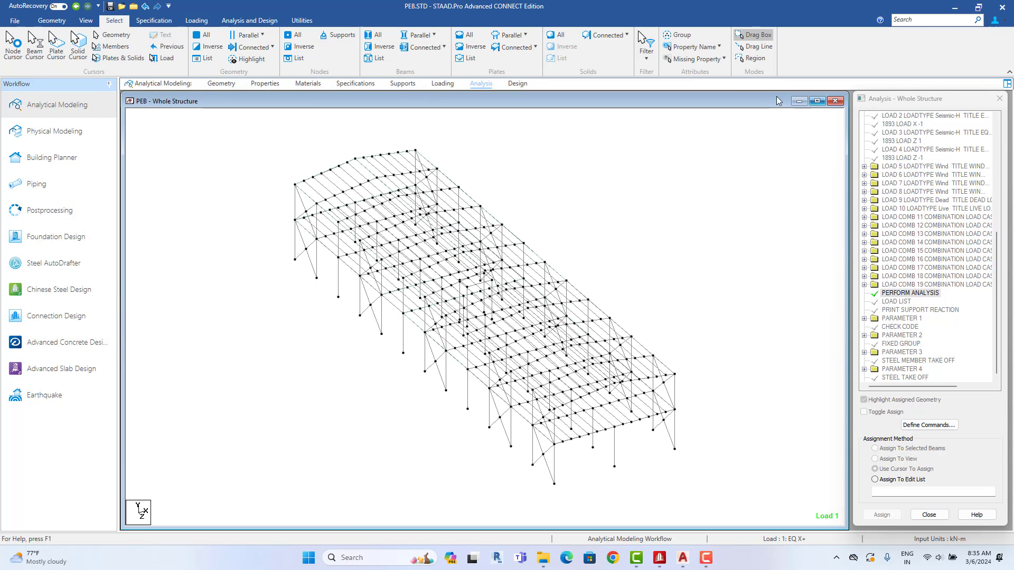
{"action": "left_click", "coordinate": [715, 47]}
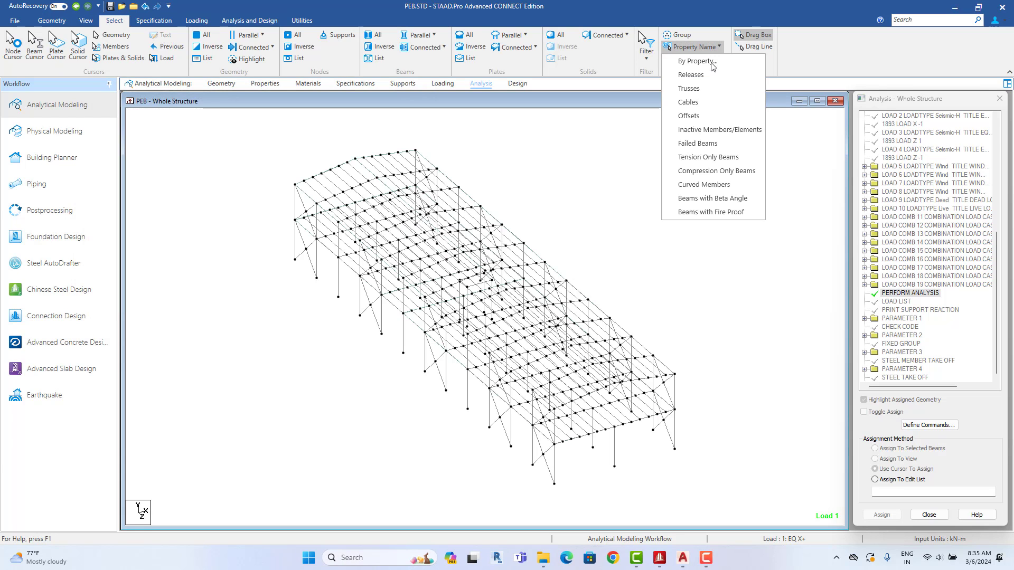
{"action": "left_click", "coordinate": [701, 144]}
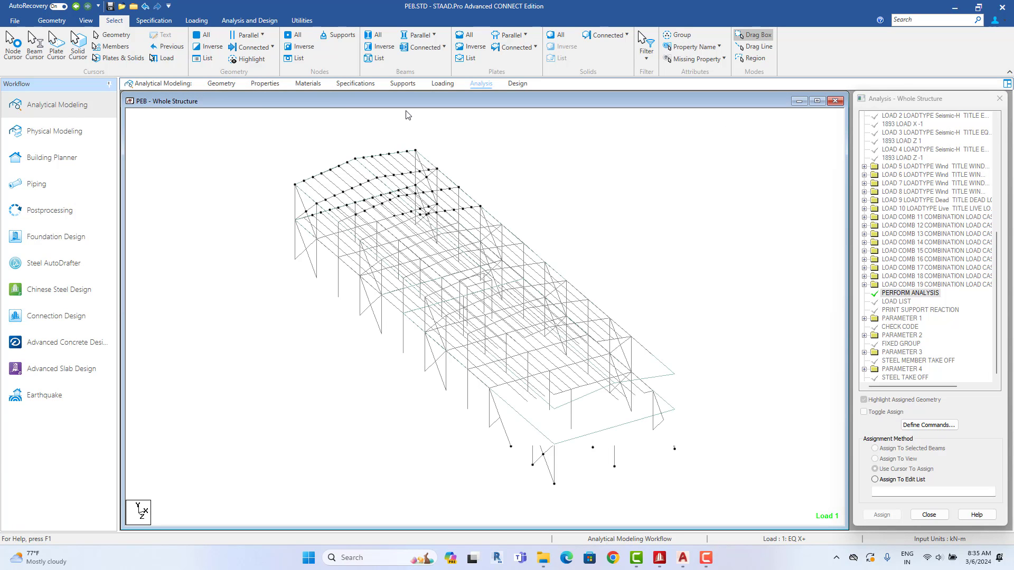
Step: Highlight the members assigned to the ISMC300 section and to taper sections 3 and 4 in turn
{"action": "left_click", "coordinate": [265, 84]}
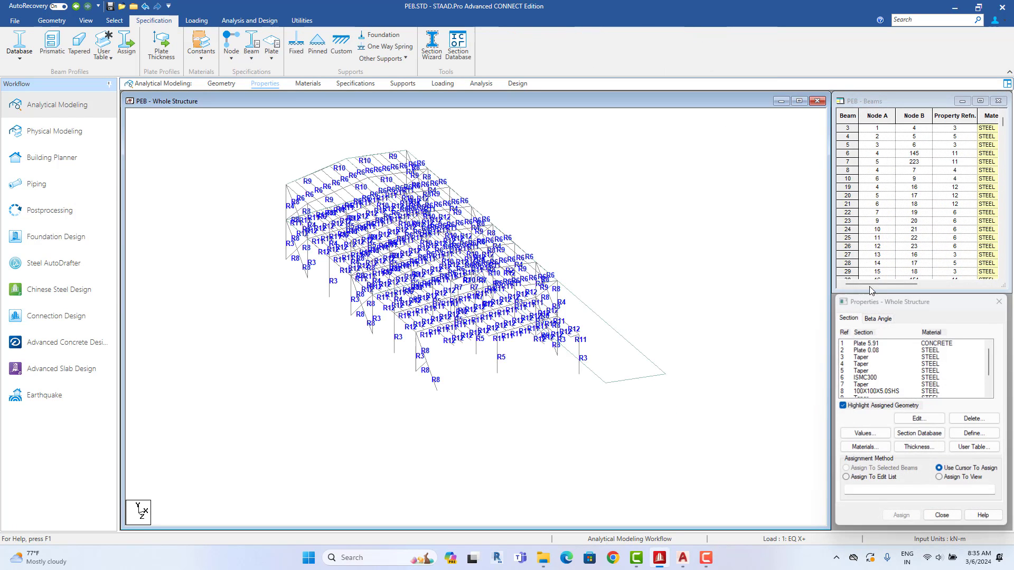
{"action": "left_click", "coordinate": [862, 378]}
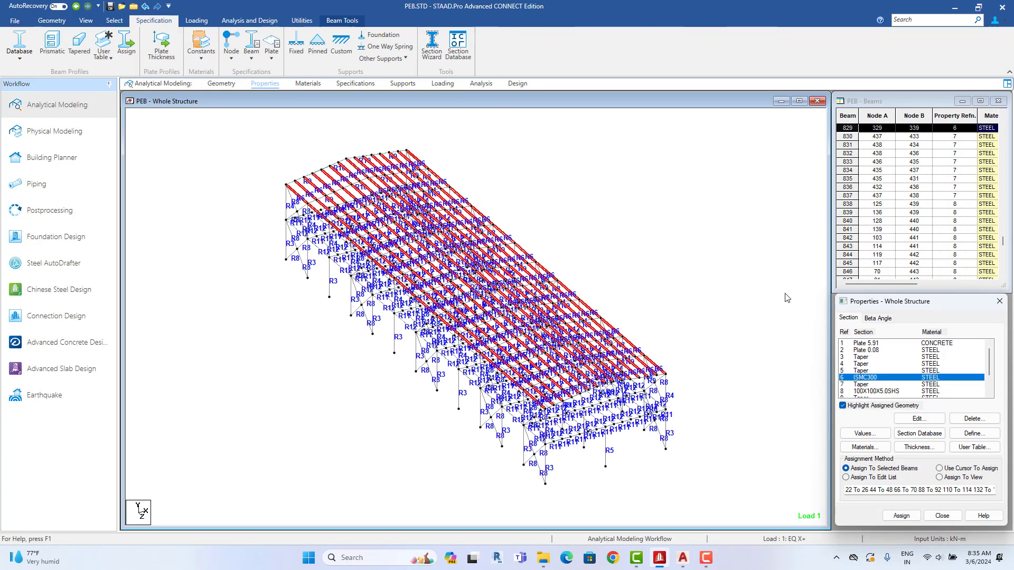
{"action": "left_click", "coordinate": [864, 358]}
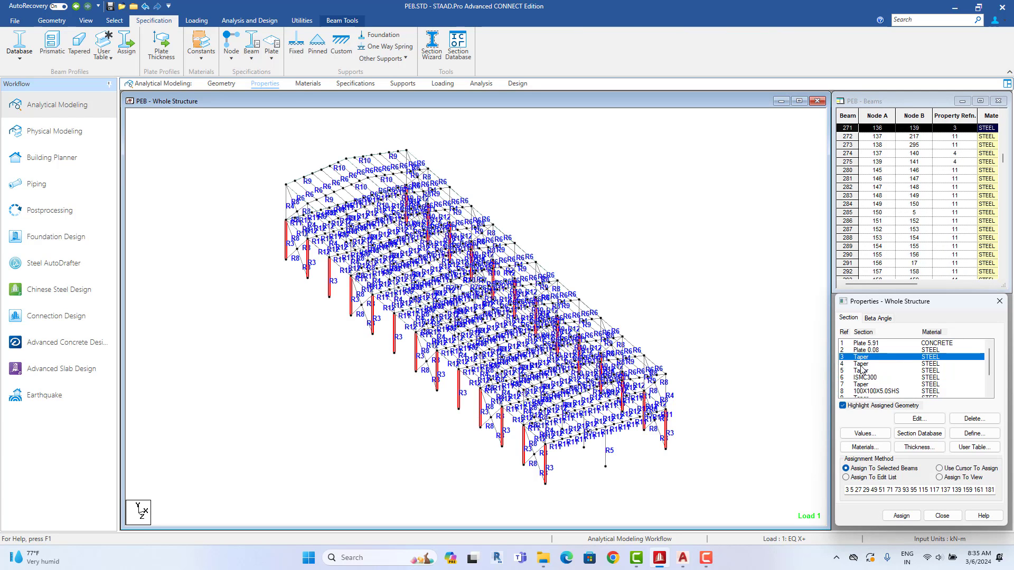
{"action": "left_click", "coordinate": [861, 365]}
Step: Highlight the columns using taper section 5, inspect that section's tapered I dimensions, and close them unchanged
{"action": "left_click", "coordinate": [860, 371]}
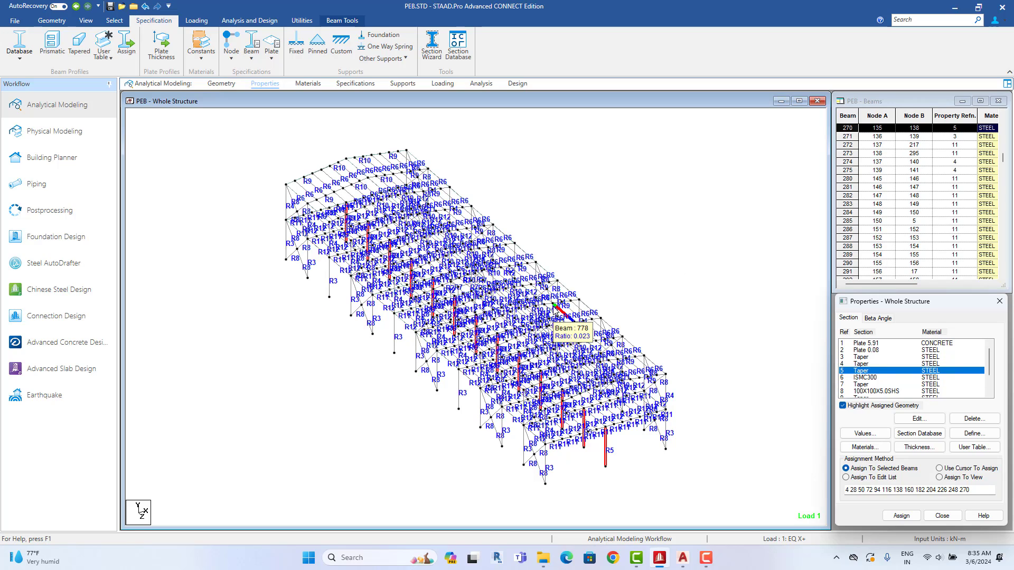
{"action": "scroll", "coordinate": [552, 308], "scroll_direction": "up", "scroll_amount": 3}
{"action": "middle_click_drag", "start_coordinate": [553, 308], "coordinate": [603, 307]}
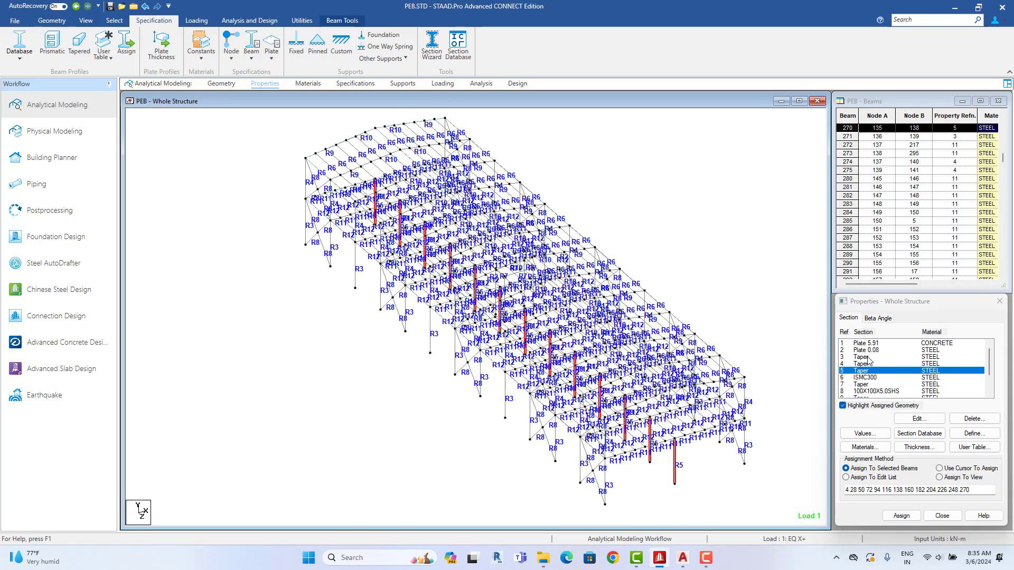
{"action": "left_click", "coordinate": [911, 419]}
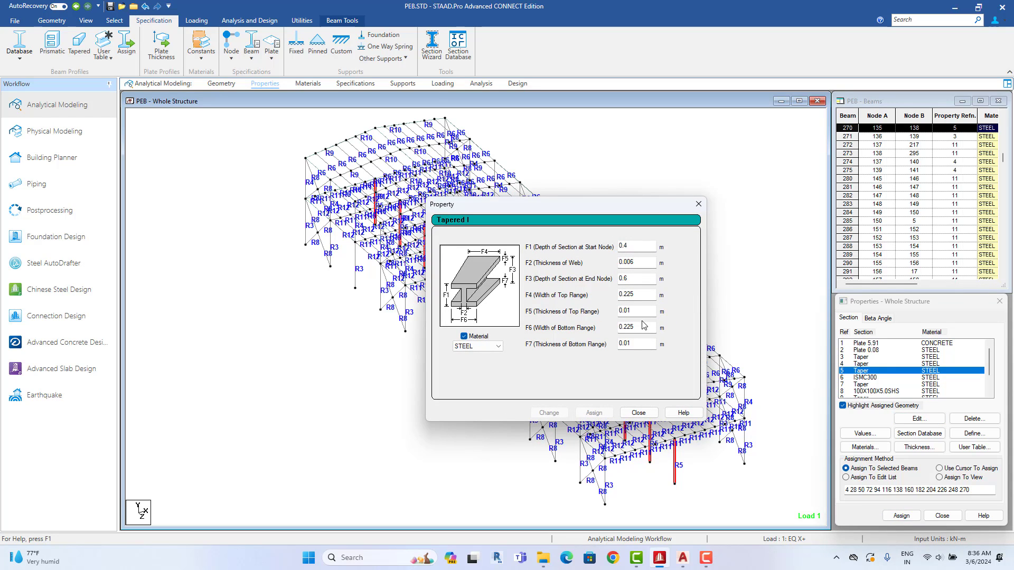
{"action": "left_click", "coordinate": [697, 204]}
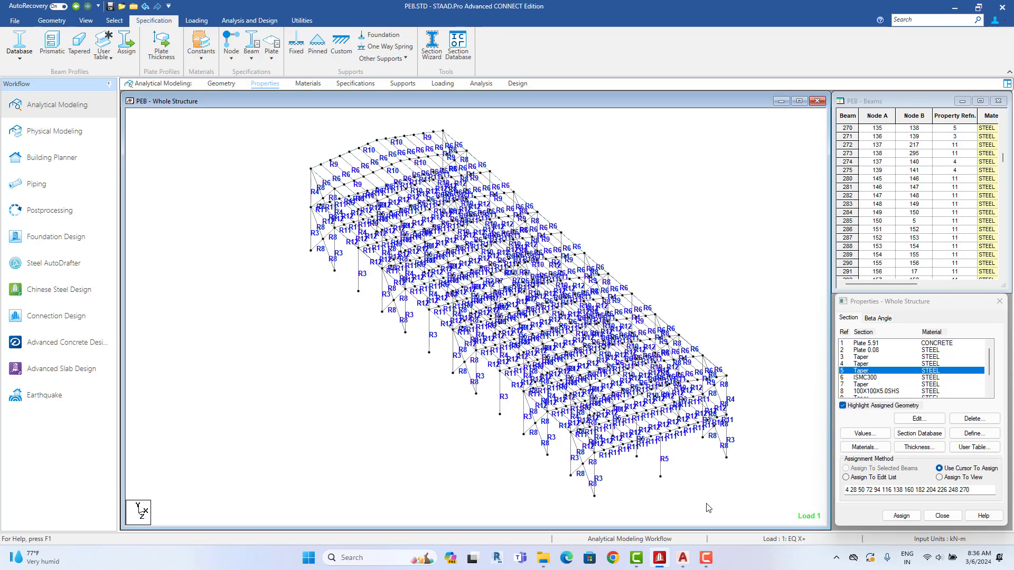
Step: Switch to AutoCAD and look over the sheets of the PEB structural drawing
{"action": "left_click", "coordinate": [683, 558]}
{"action": "scroll", "coordinate": [543, 340], "scroll_direction": "down", "scroll_amount": 5}
{"action": "middle_click_drag", "start_coordinate": [543, 339], "coordinate": [392, 117]}
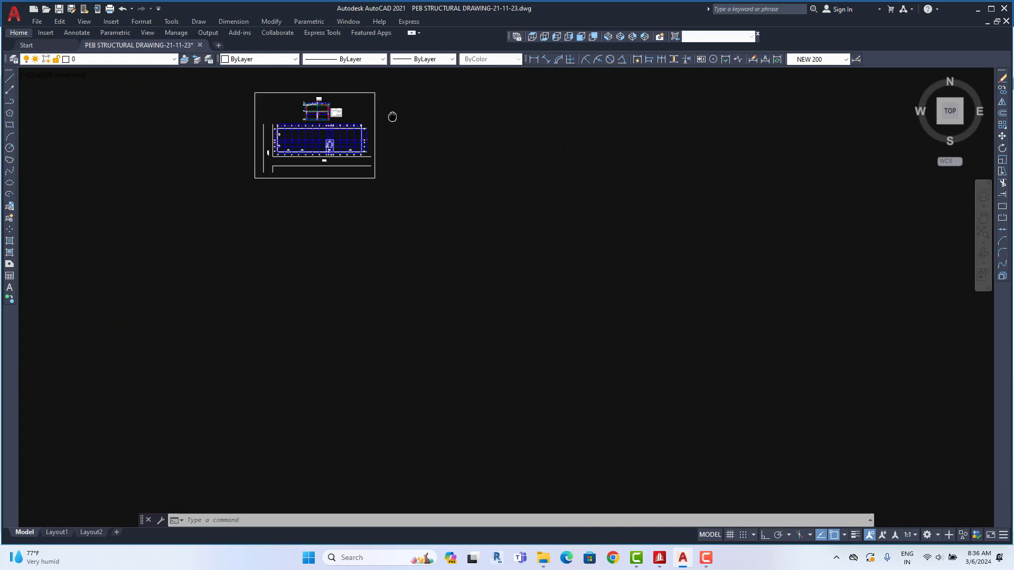
{"action": "scroll", "coordinate": [580, 223], "scroll_direction": "down", "scroll_amount": 3}
{"action": "middle_click_drag", "start_coordinate": [676, 267], "coordinate": [343, 220]}
{"action": "scroll", "coordinate": [517, 165], "scroll_direction": "up", "scroll_amount": 4}
{"action": "middle_click_drag", "start_coordinate": [339, 156], "coordinate": [420, 189]}
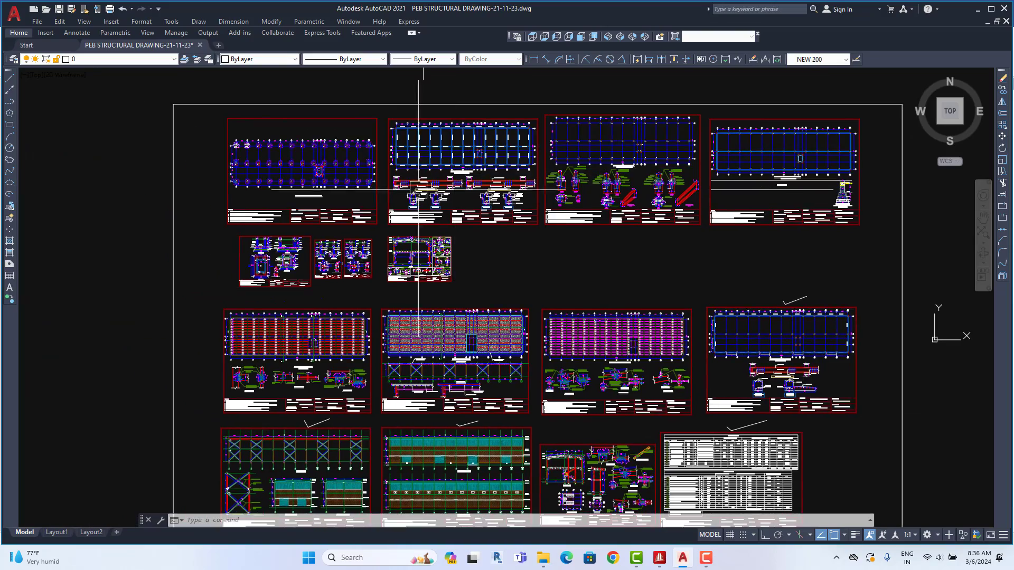
{"action": "middle_click_drag", "start_coordinate": [332, 294], "coordinate": [396, 167]}
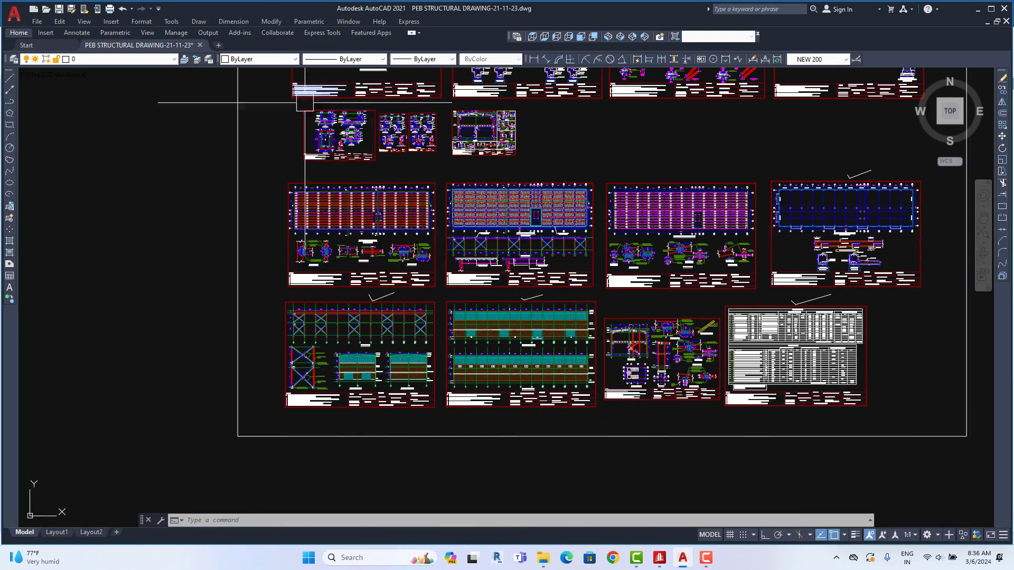
Step: Examine the Section A-A frame elevation, including its tapered columns, beams and adjoining connection details
{"action": "scroll", "coordinate": [310, 118], "scroll_direction": "up", "scroll_amount": 4}
{"action": "middle_click_drag", "start_coordinate": [690, 172], "coordinate": [263, 271]}
{"action": "scroll", "coordinate": [549, 268], "scroll_direction": "down", "scroll_amount": 3}
{"action": "scroll", "coordinate": [650, 249], "scroll_direction": "up", "scroll_amount": 4}
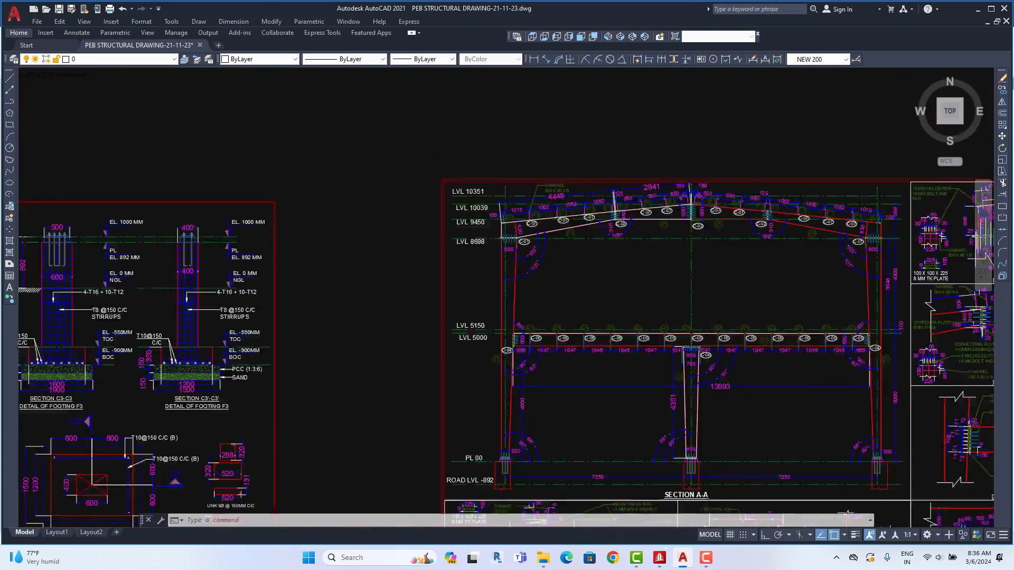
{"action": "scroll", "coordinate": [677, 253], "scroll_direction": "up", "scroll_amount": 2}
{"action": "middle_click_drag", "start_coordinate": [678, 252], "coordinate": [502, 233]}
{"action": "middle_click_drag", "start_coordinate": [769, 312], "coordinate": [760, 130]}
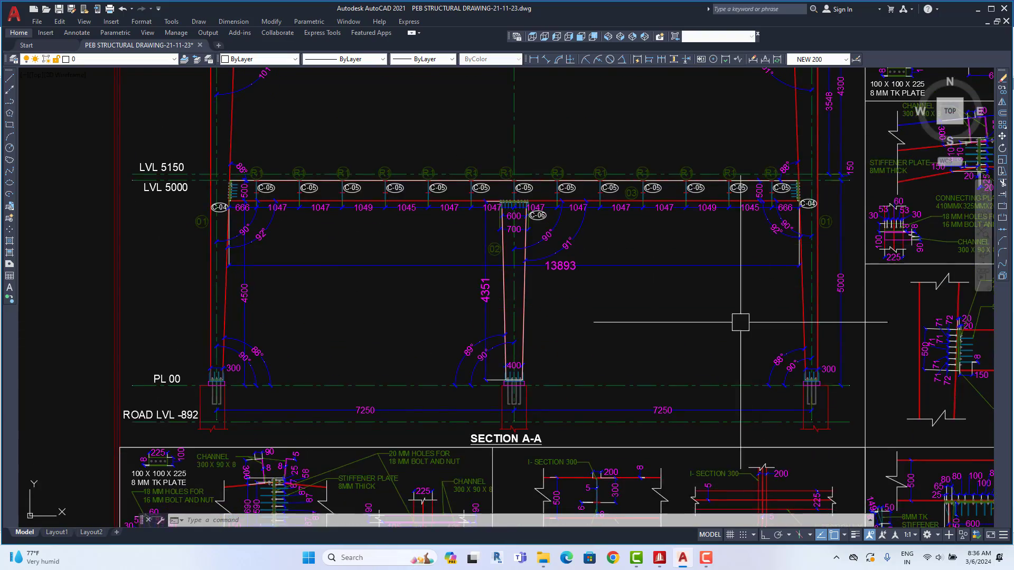
{"action": "middle_click_drag", "start_coordinate": [740, 322], "coordinate": [662, 131]}
{"action": "middle_click_drag", "start_coordinate": [858, 177], "coordinate": [491, 303]}
Step: Examine the bill of material tables on the member quantity sheet
{"action": "scroll", "coordinate": [548, 214], "scroll_direction": "down", "scroll_amount": 5}
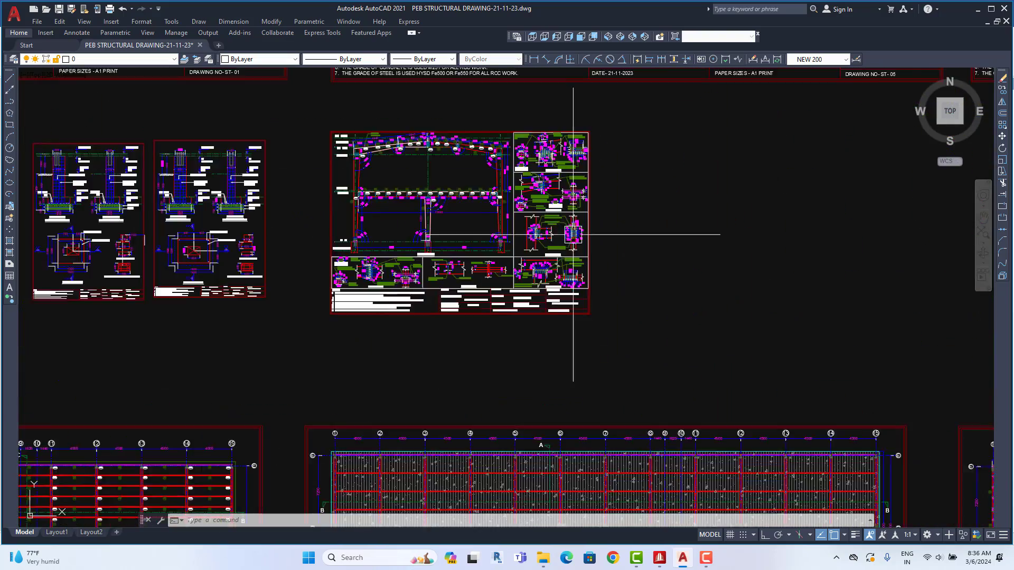
{"action": "scroll", "coordinate": [572, 234], "scroll_direction": "down", "scroll_amount": 4}
{"action": "middle_click_drag", "start_coordinate": [606, 285], "coordinate": [241, 72]}
{"action": "scroll", "coordinate": [577, 255], "scroll_direction": "up", "scroll_amount": 4}
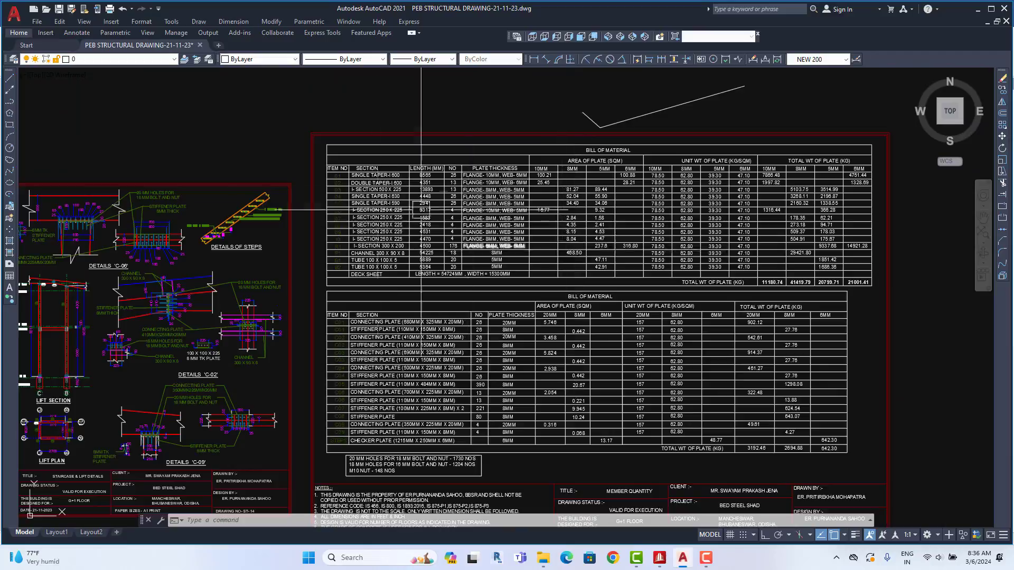
{"action": "scroll", "coordinate": [412, 198], "scroll_direction": "up", "scroll_amount": 2}
{"action": "middle_click_drag", "start_coordinate": [693, 160], "coordinate": [514, 184]}
Step: Examine the column and footing layout plan, including the grid spacing and footing details
{"action": "scroll", "coordinate": [508, 304], "scroll_direction": "down", "scroll_amount": 8}
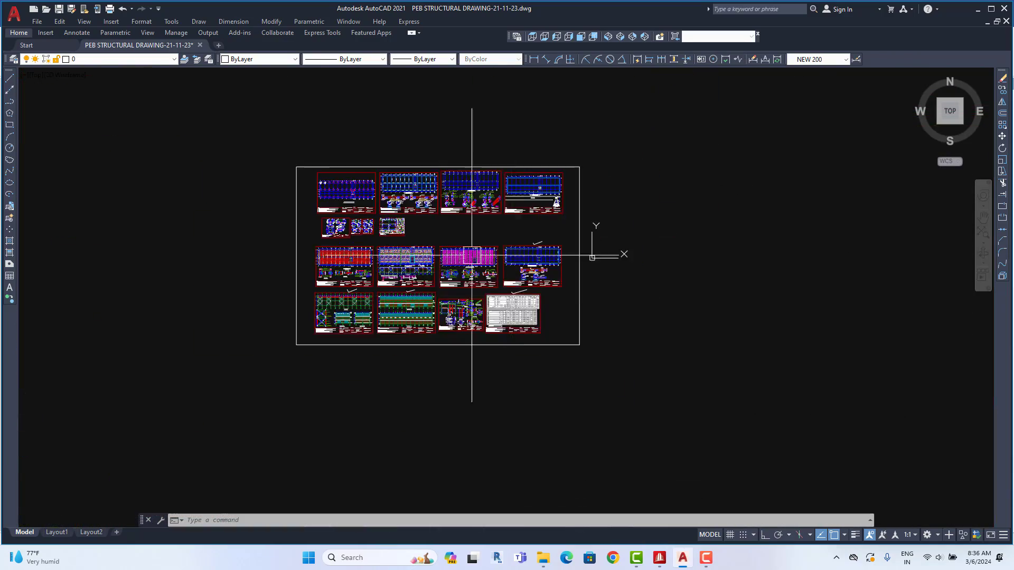
{"action": "scroll", "coordinate": [427, 231], "scroll_direction": "up", "scroll_amount": 5}
{"action": "middle_click_drag", "start_coordinate": [471, 256], "coordinate": [511, 274]}
{"action": "scroll", "coordinate": [135, 250], "scroll_direction": "up", "scroll_amount": 6}
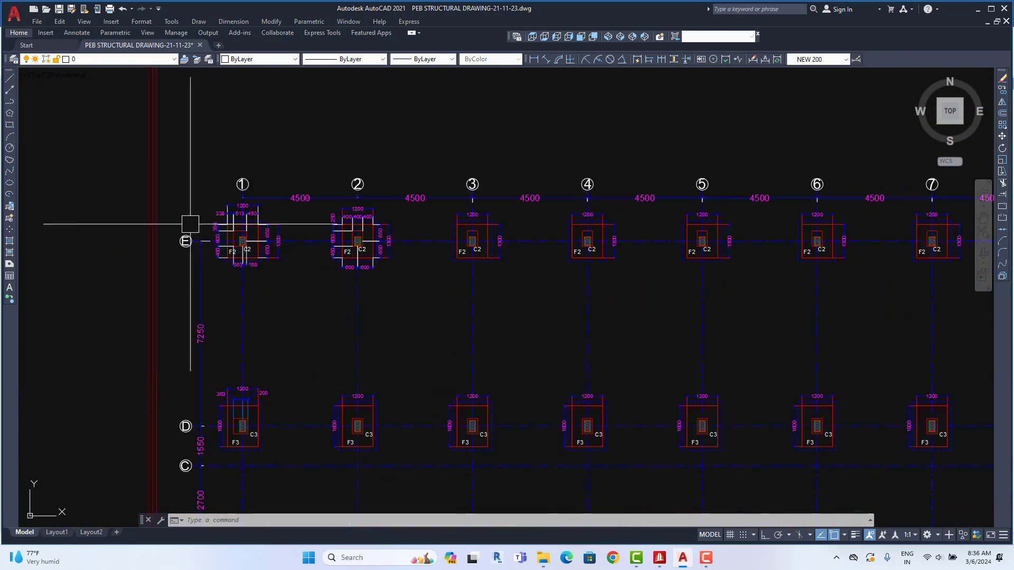
{"action": "scroll", "coordinate": [229, 226], "scroll_direction": "up", "scroll_amount": 6}
{"action": "middle_click_drag", "start_coordinate": [622, 219], "coordinate": [340, 220]}
{"action": "scroll", "coordinate": [446, 305], "scroll_direction": "down", "scroll_amount": 8}
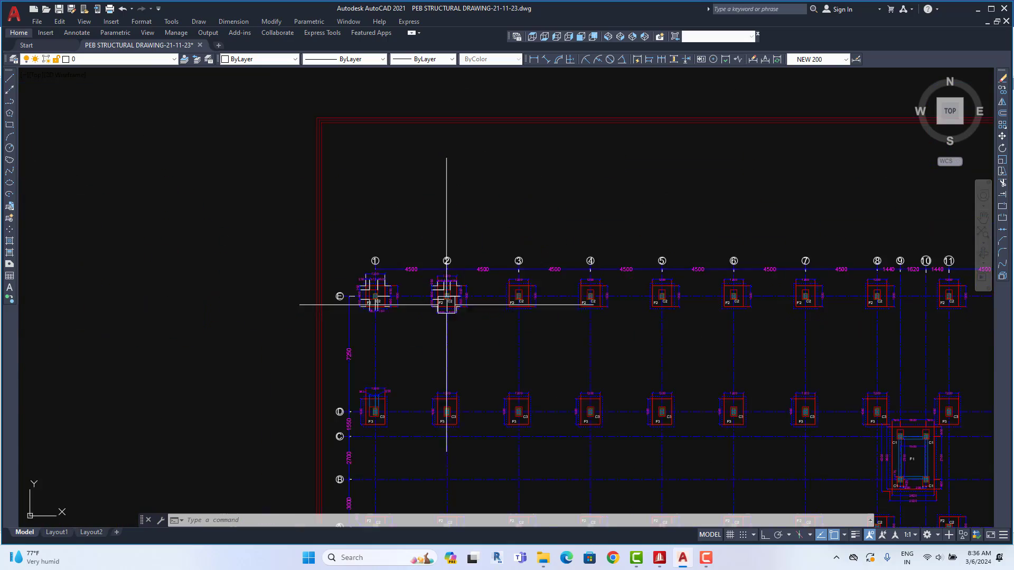
{"action": "middle_click_drag", "start_coordinate": [496, 416], "coordinate": [452, 247]}
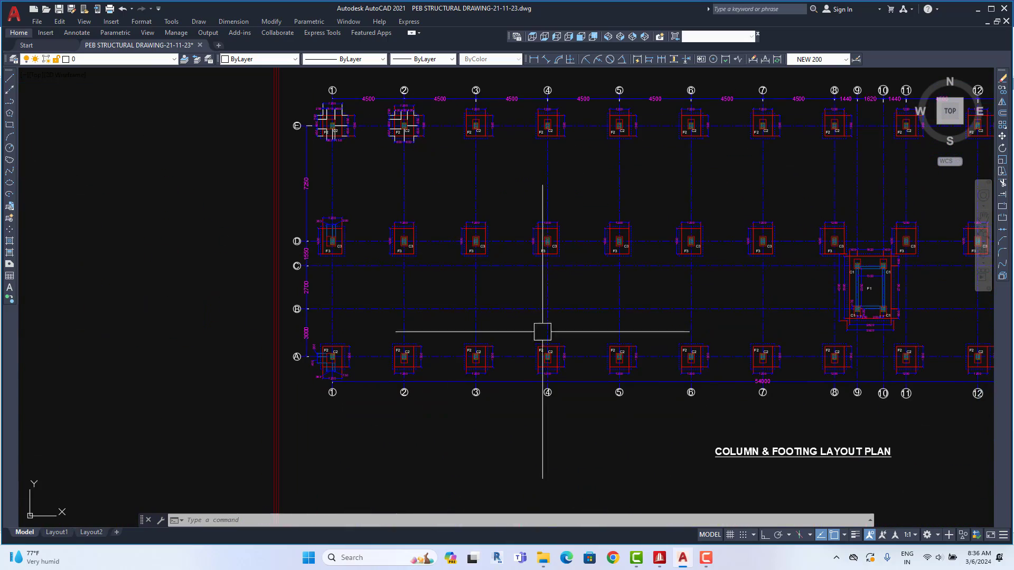
Step: Switch back to STAAD.Pro and view the whole PEB structure
{"action": "left_click", "coordinate": [661, 561]}
{"action": "middle_click_drag", "start_coordinate": [653, 218], "coordinate": [585, 227]}
{"action": "scroll", "coordinate": [583, 225], "scroll_direction": "up", "scroll_amount": 1}
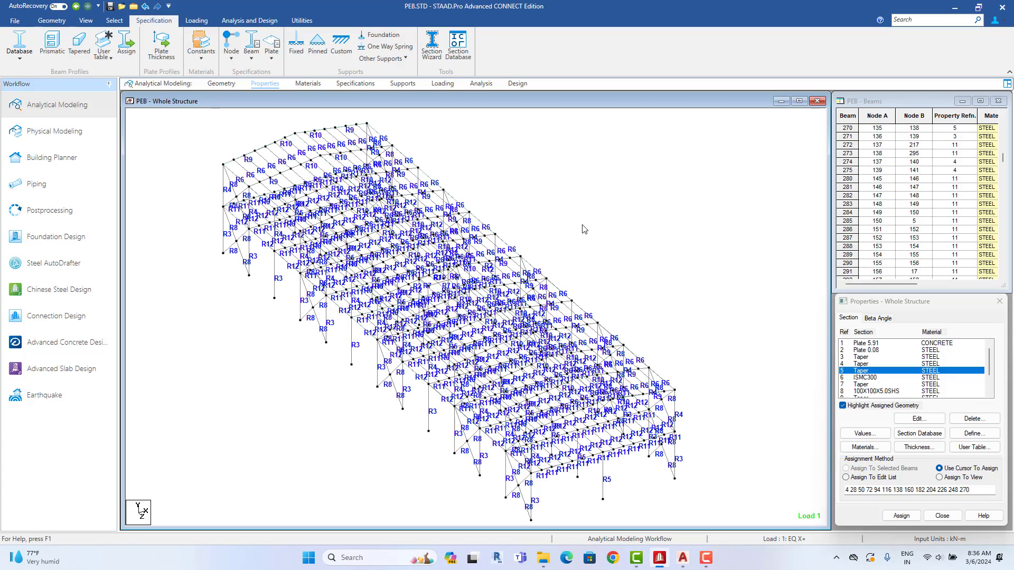